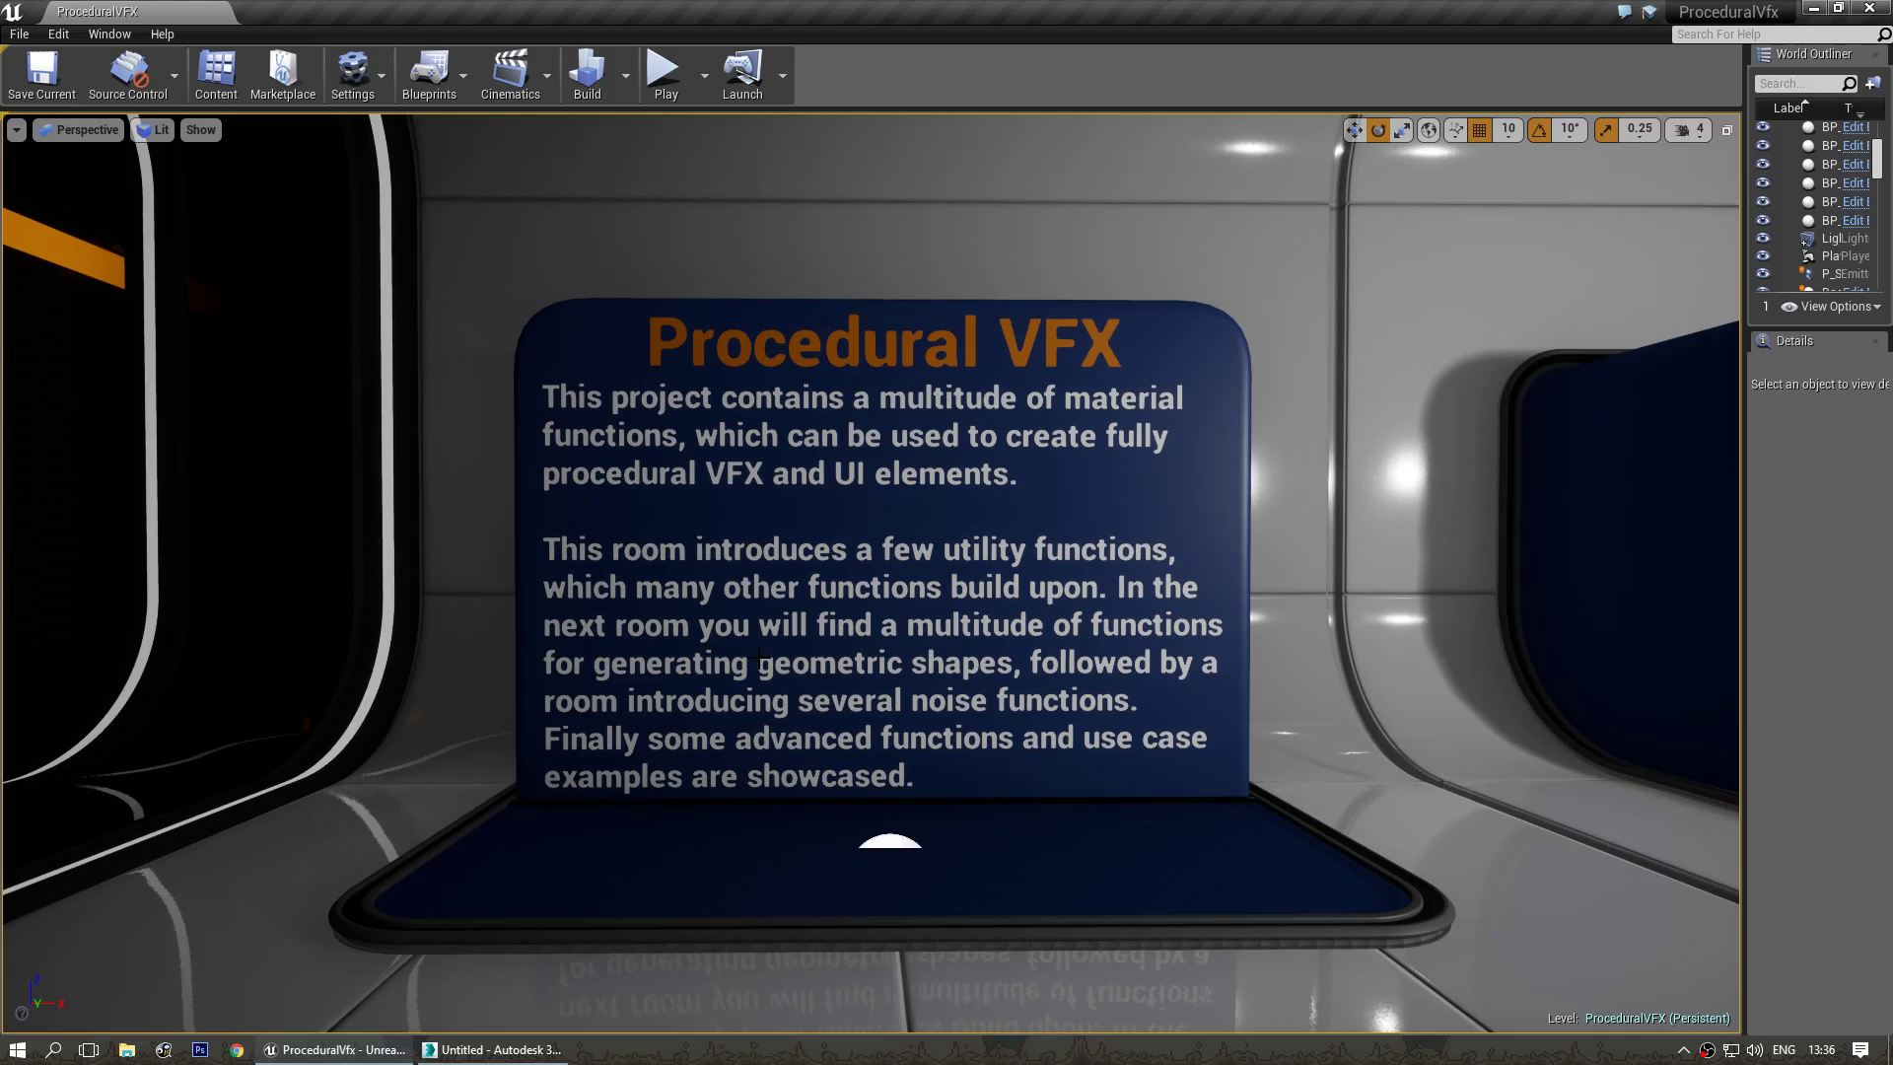
Fly through the showcase rooms and examine the utility function displays up to 1.6 and the 2.1 Rays display.
right_click_drag(743, 628, 606, 592)
key("d")
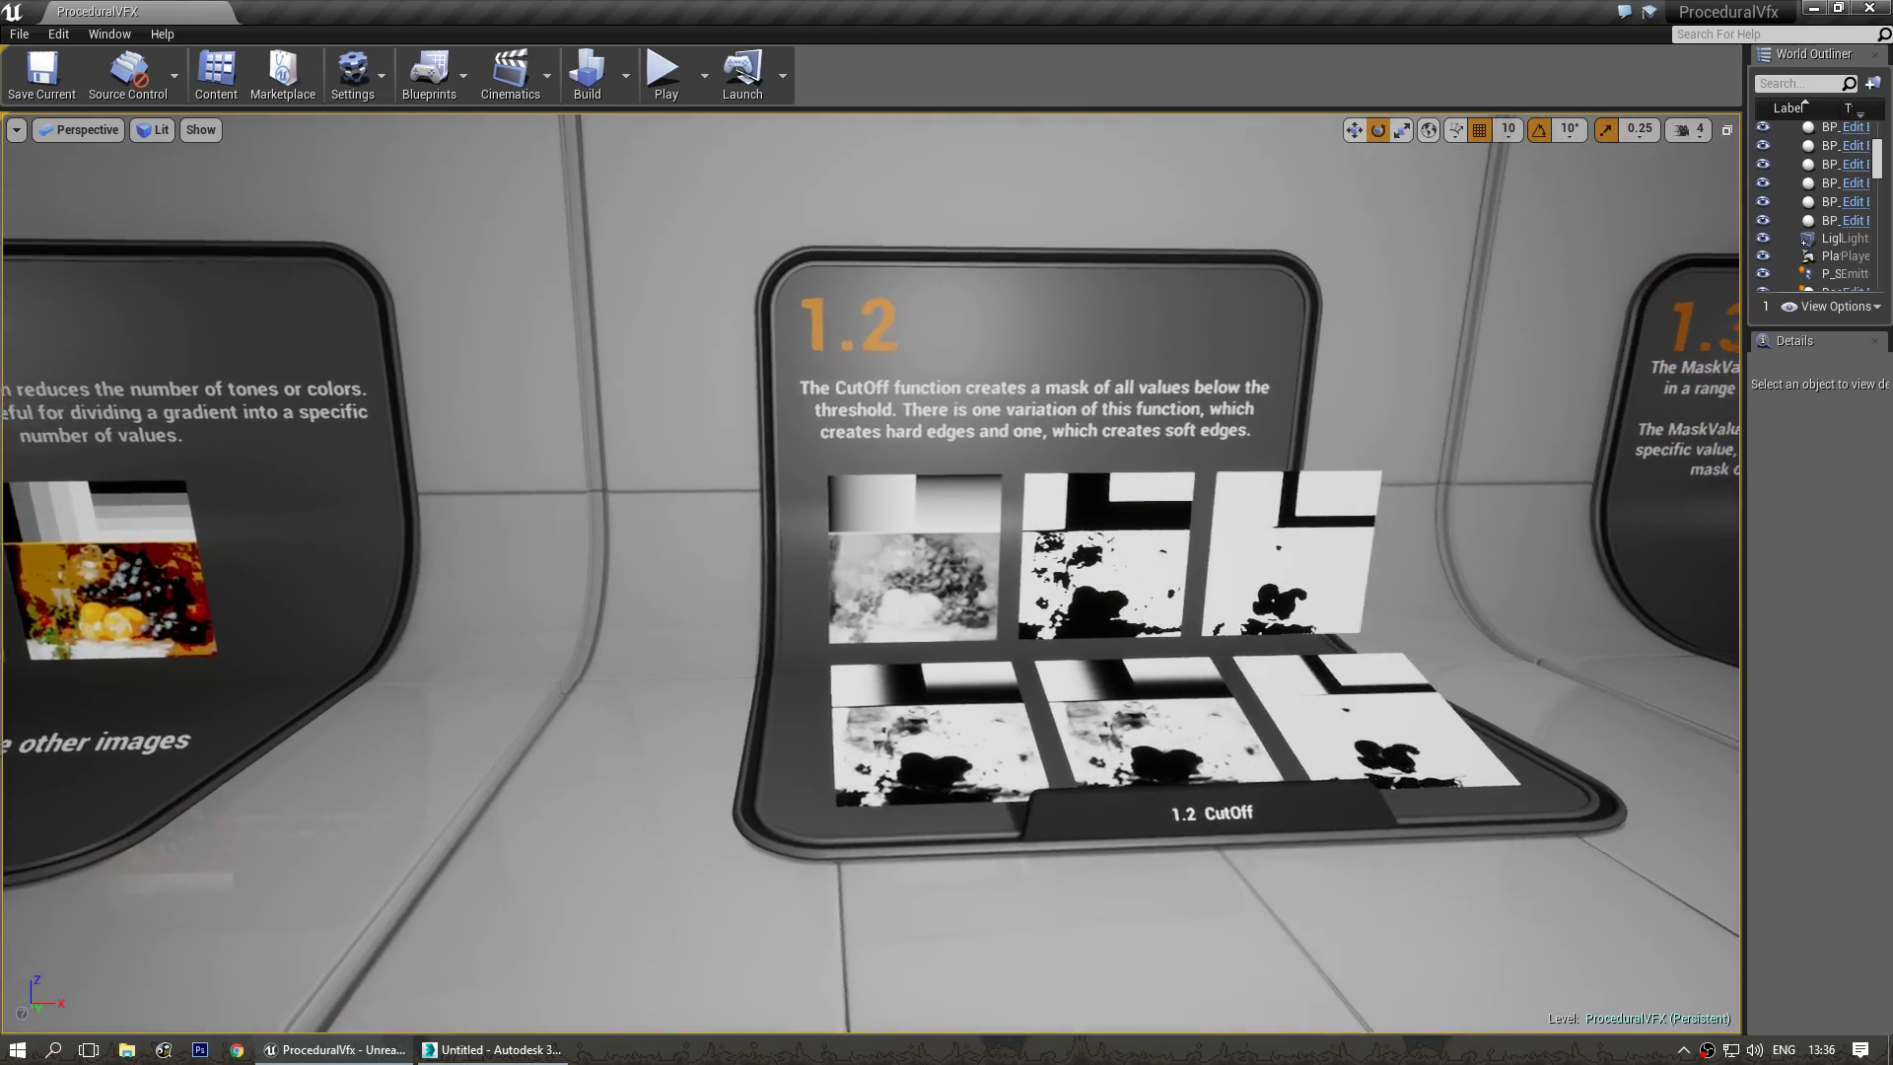
right_click_drag(759, 624, 745, 582)
right_click_drag(871, 572, 873, 596)
key("d")
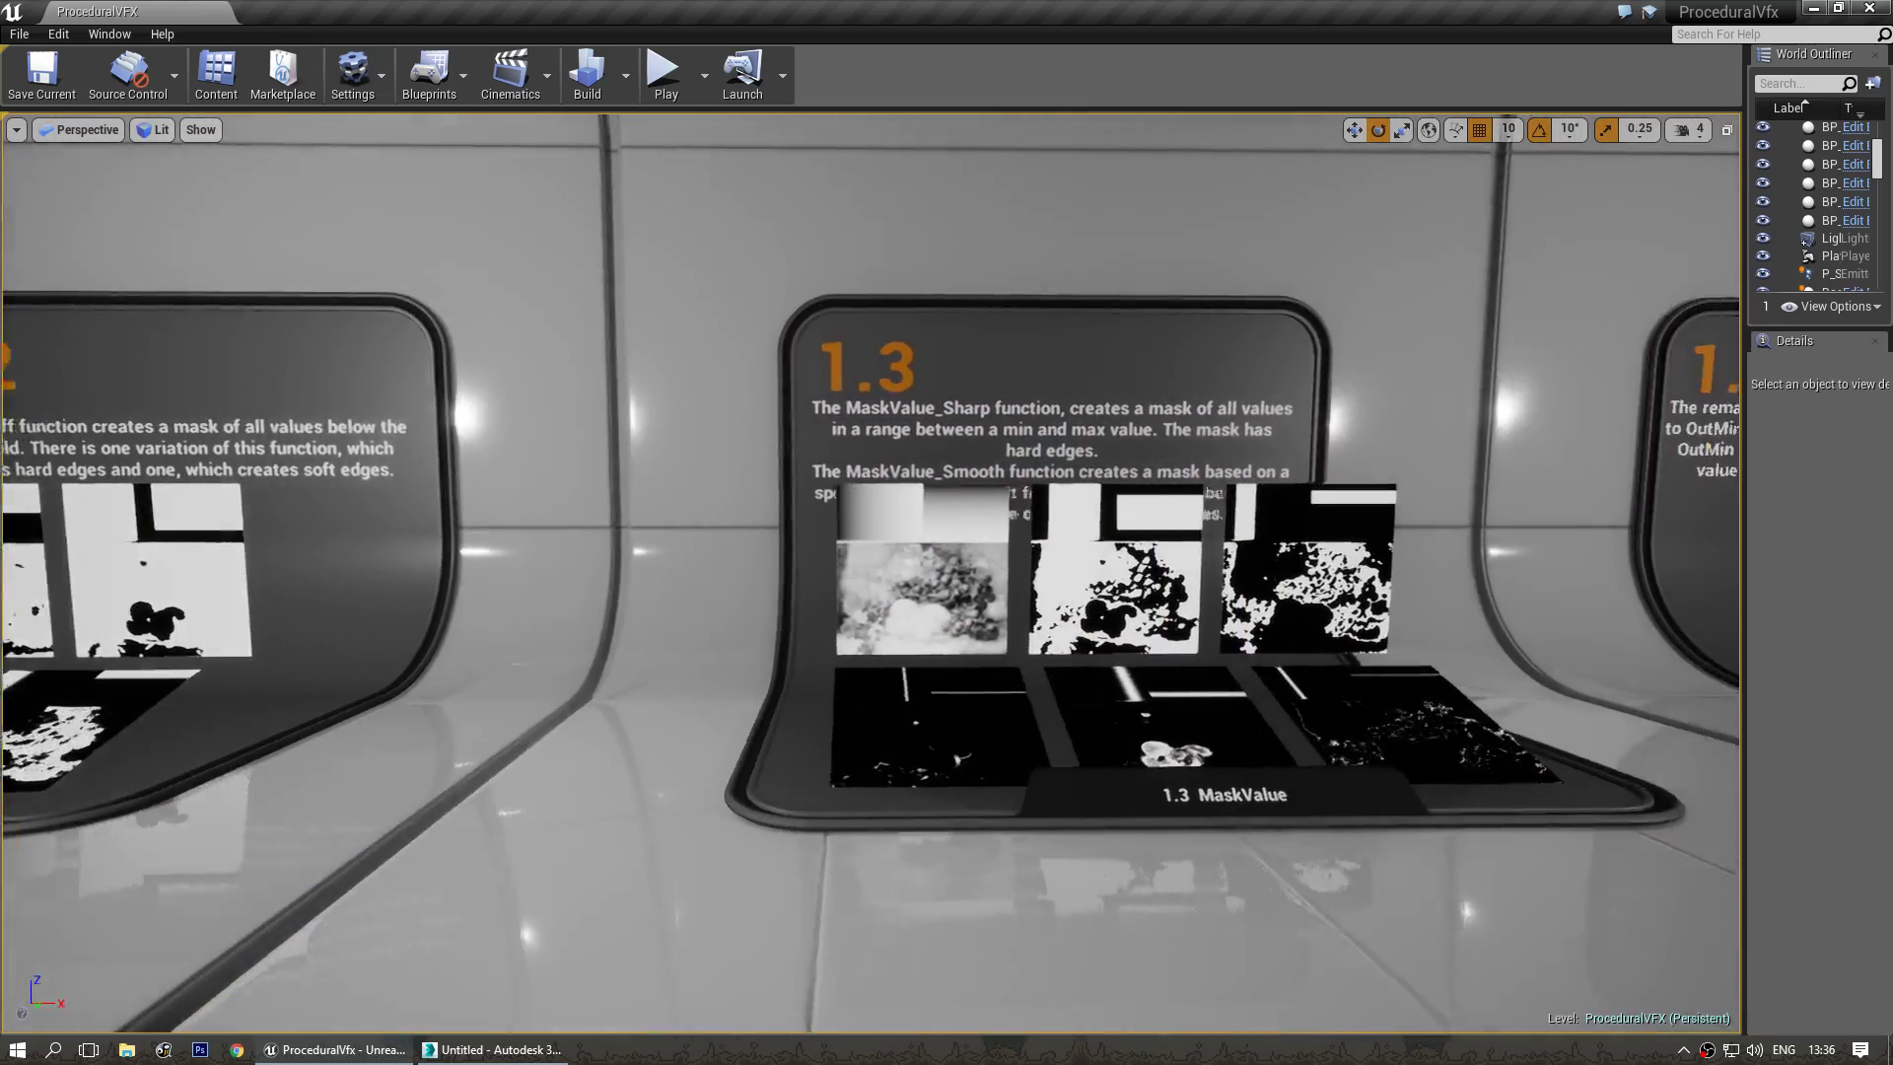
key("d")
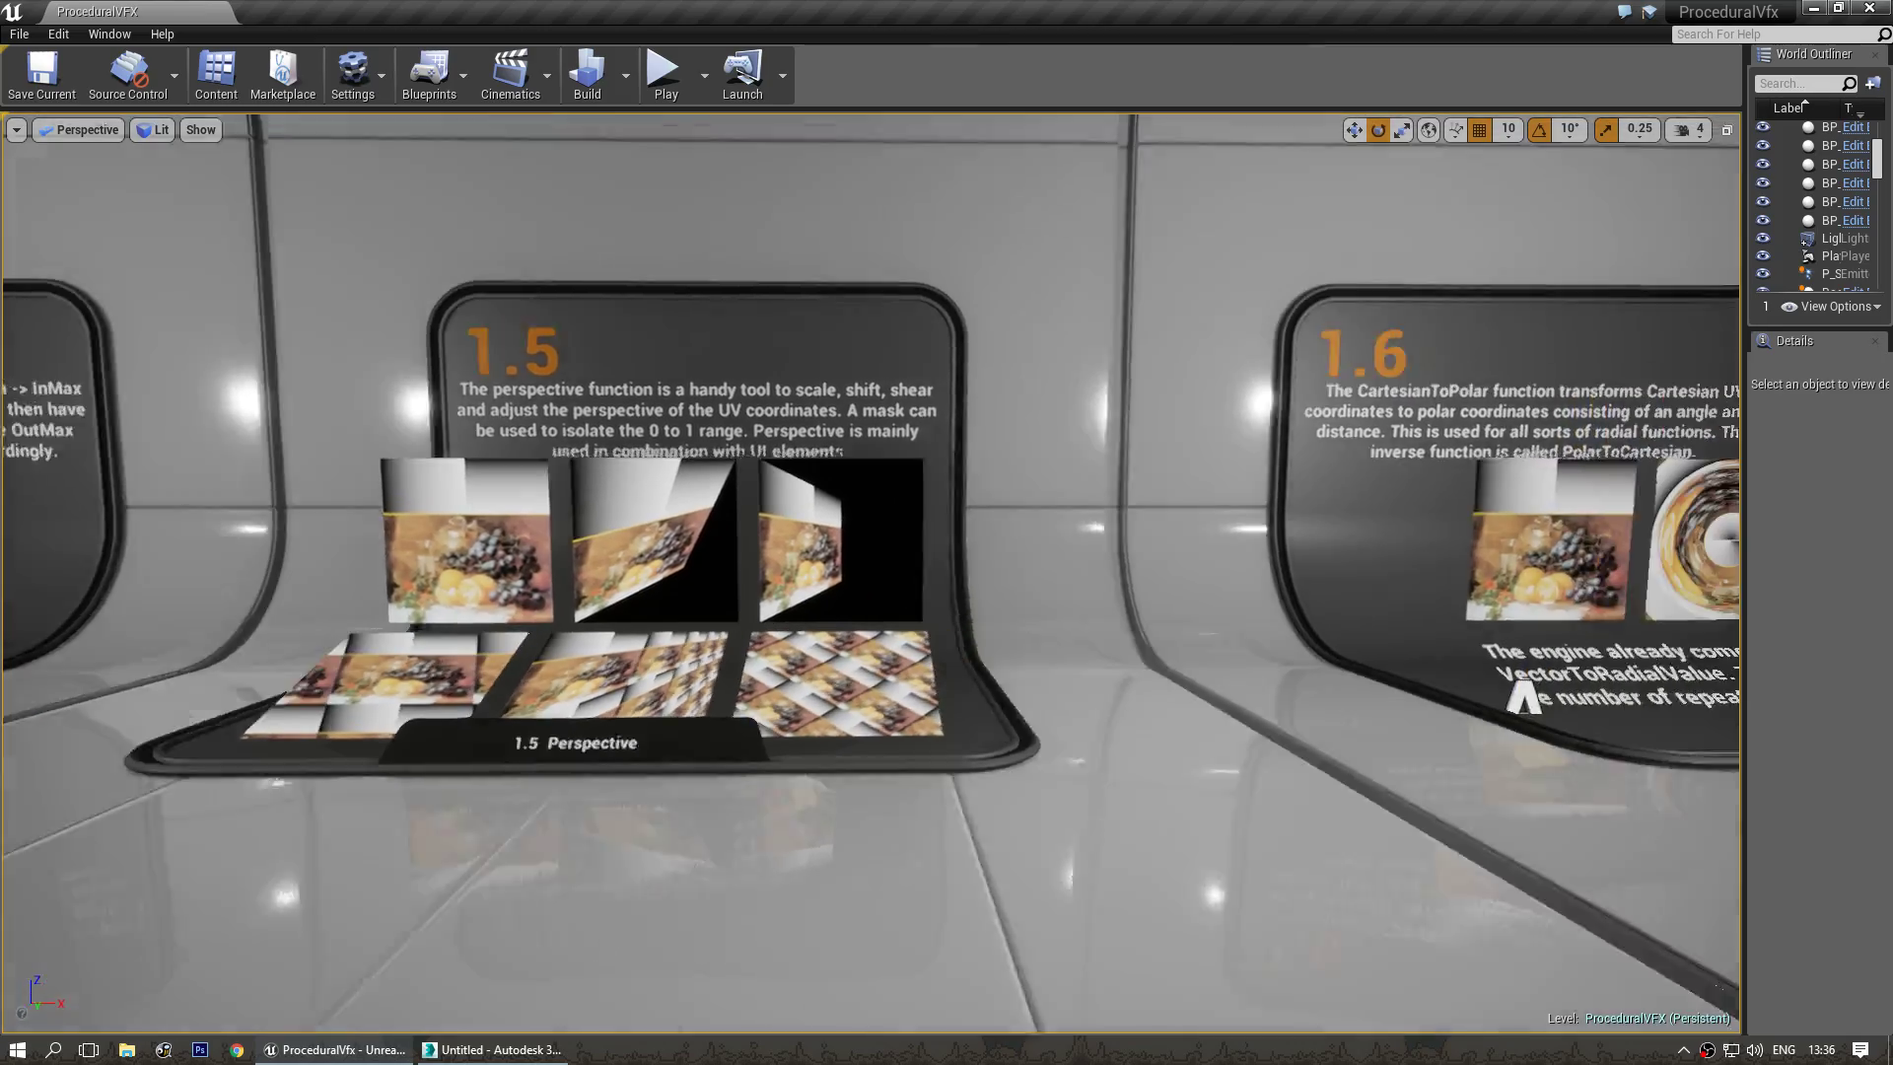
right_click_drag(872, 572, 1036, 582)
key("w")
right_click_drag(797, 635, 690, 631)
key("w")
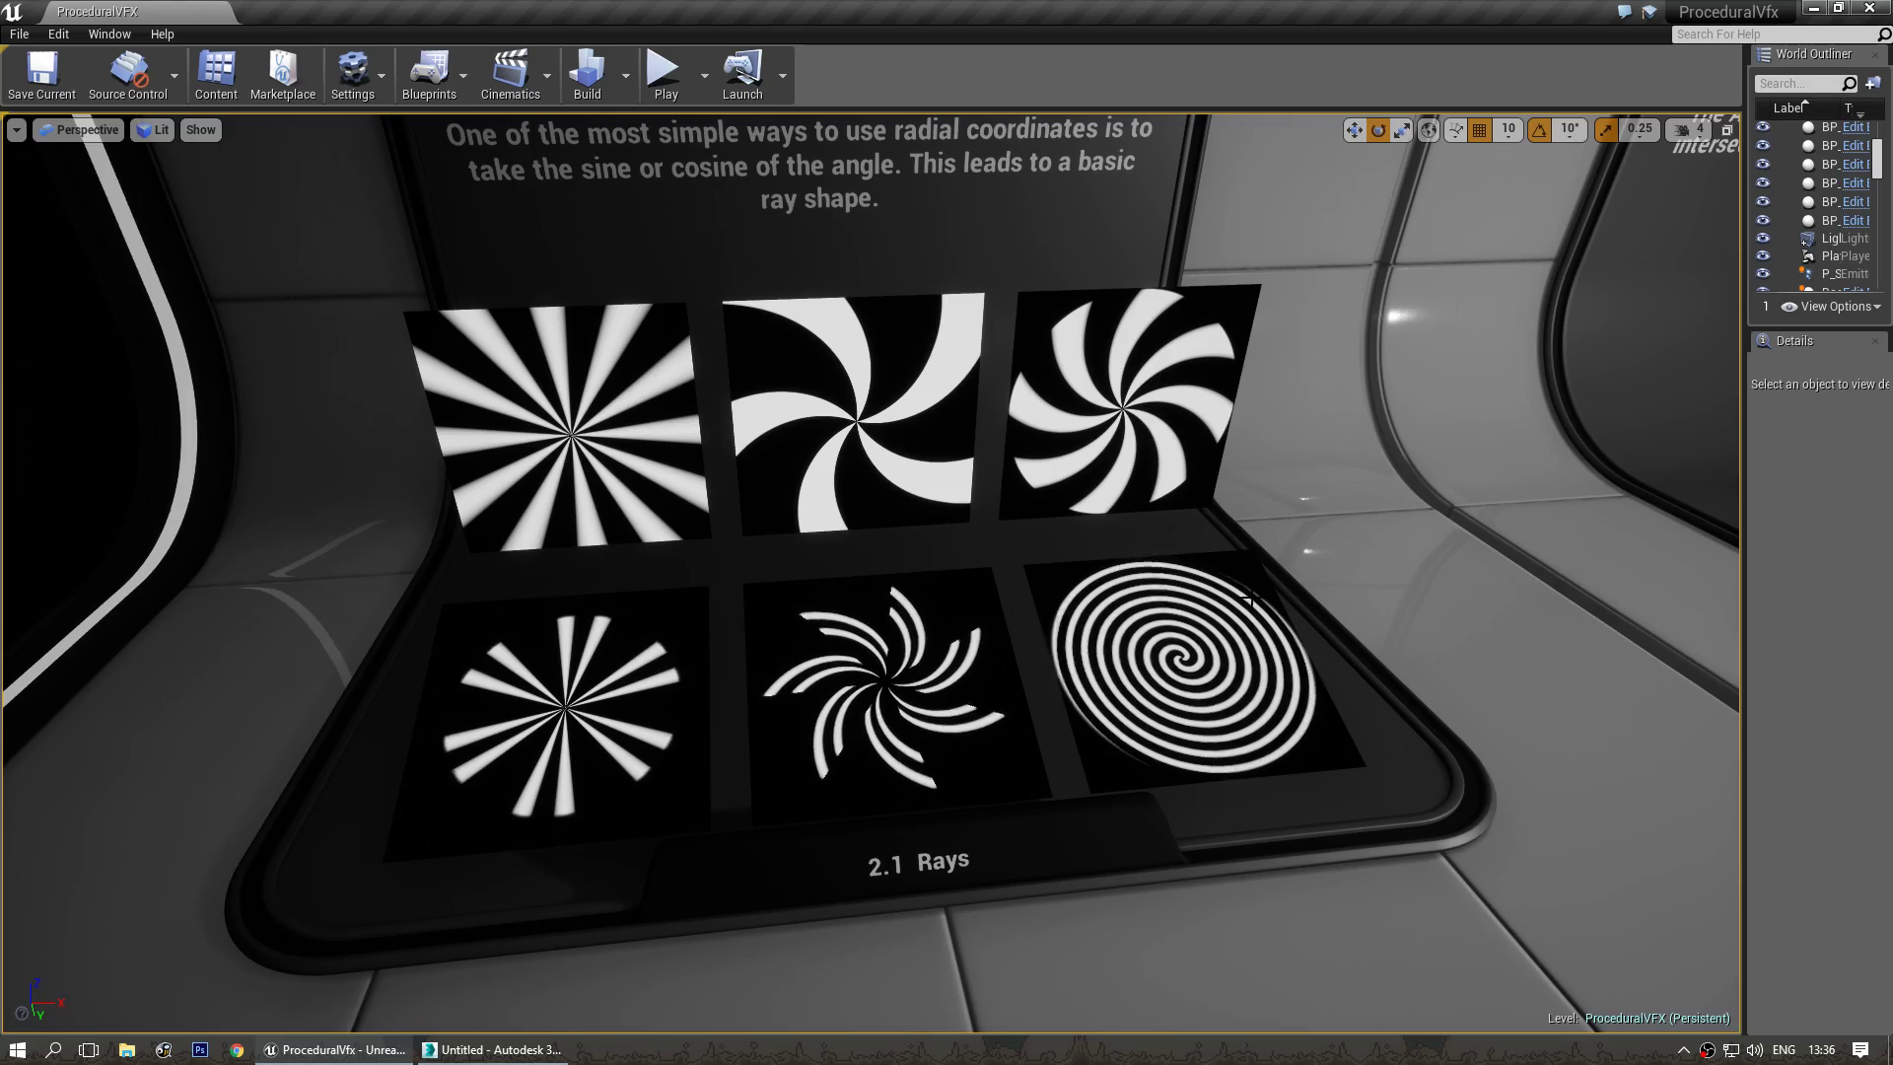
right_click_drag(1018, 632, 1233, 553)
key("d")
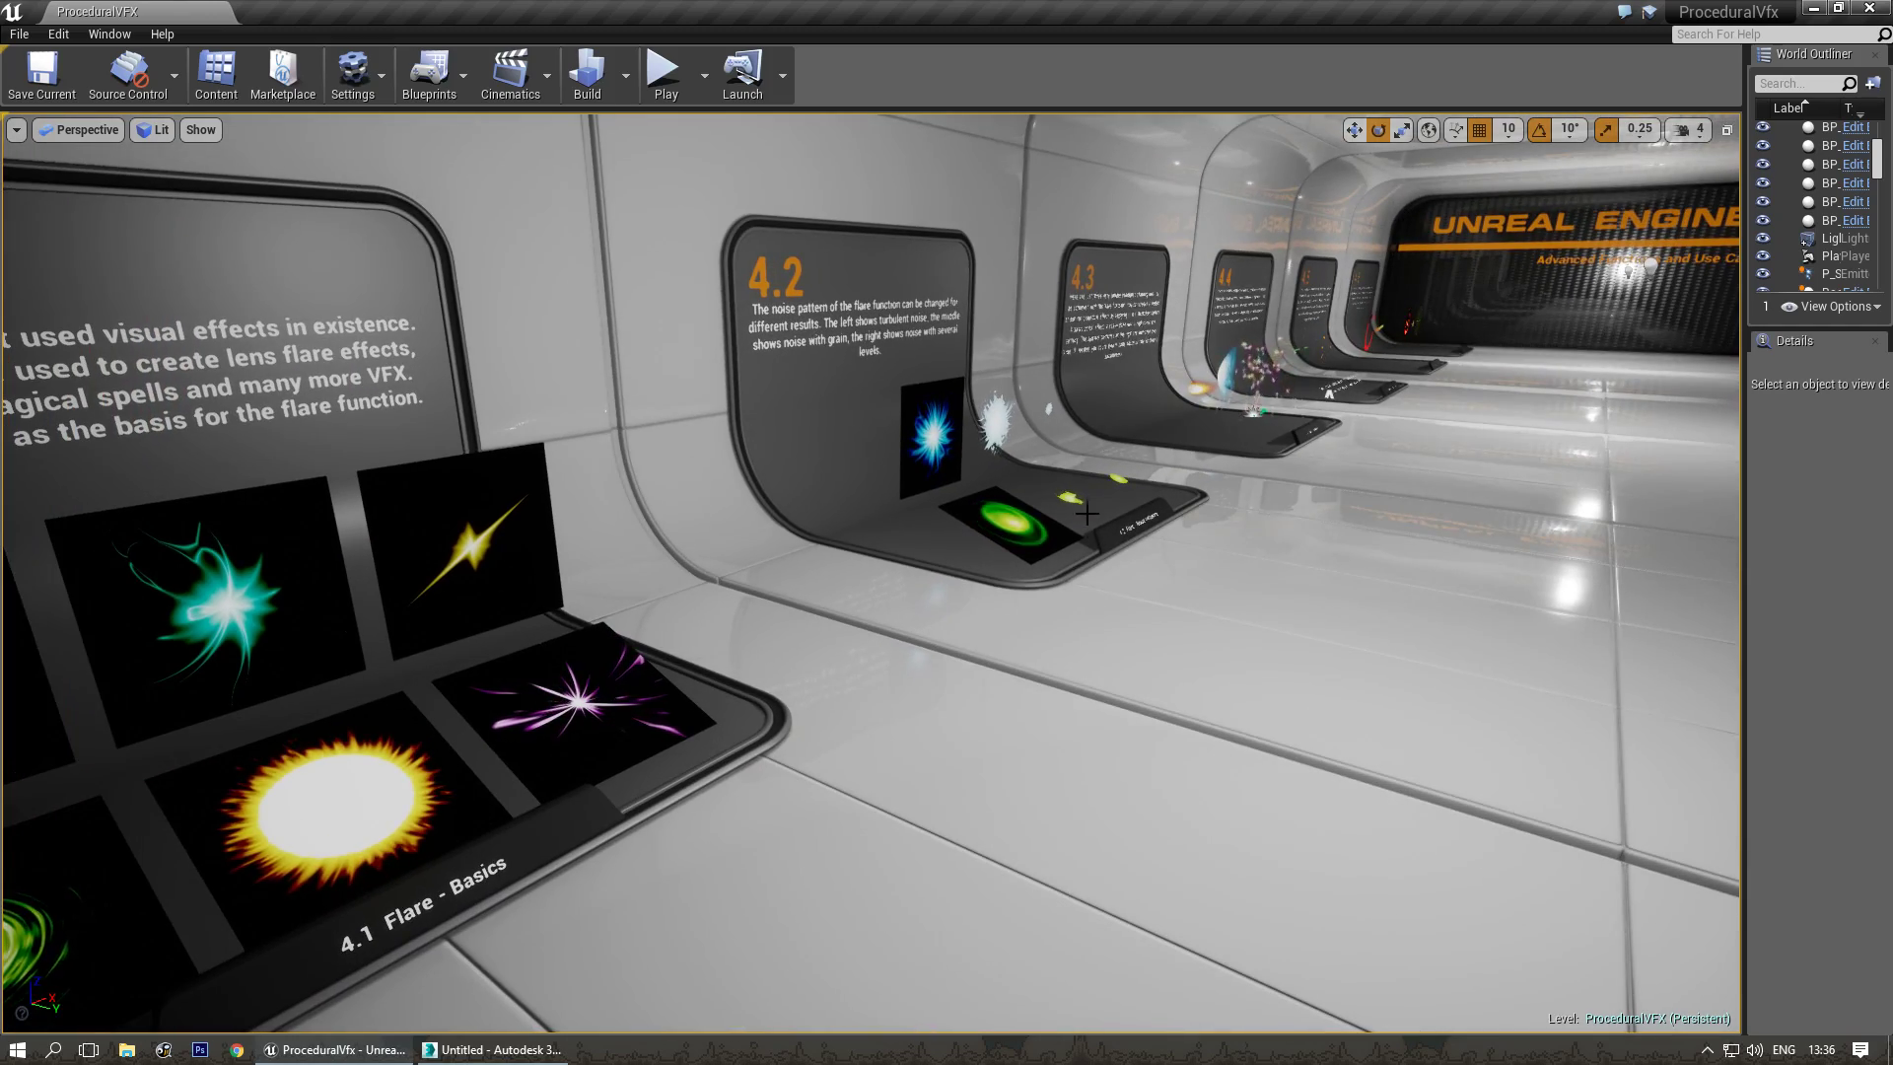
Approach the 4.1 Flare - Basics display and examine its description and six flare examples.
right_click_drag(1087, 513, 952, 544)
key("w")
key("w")
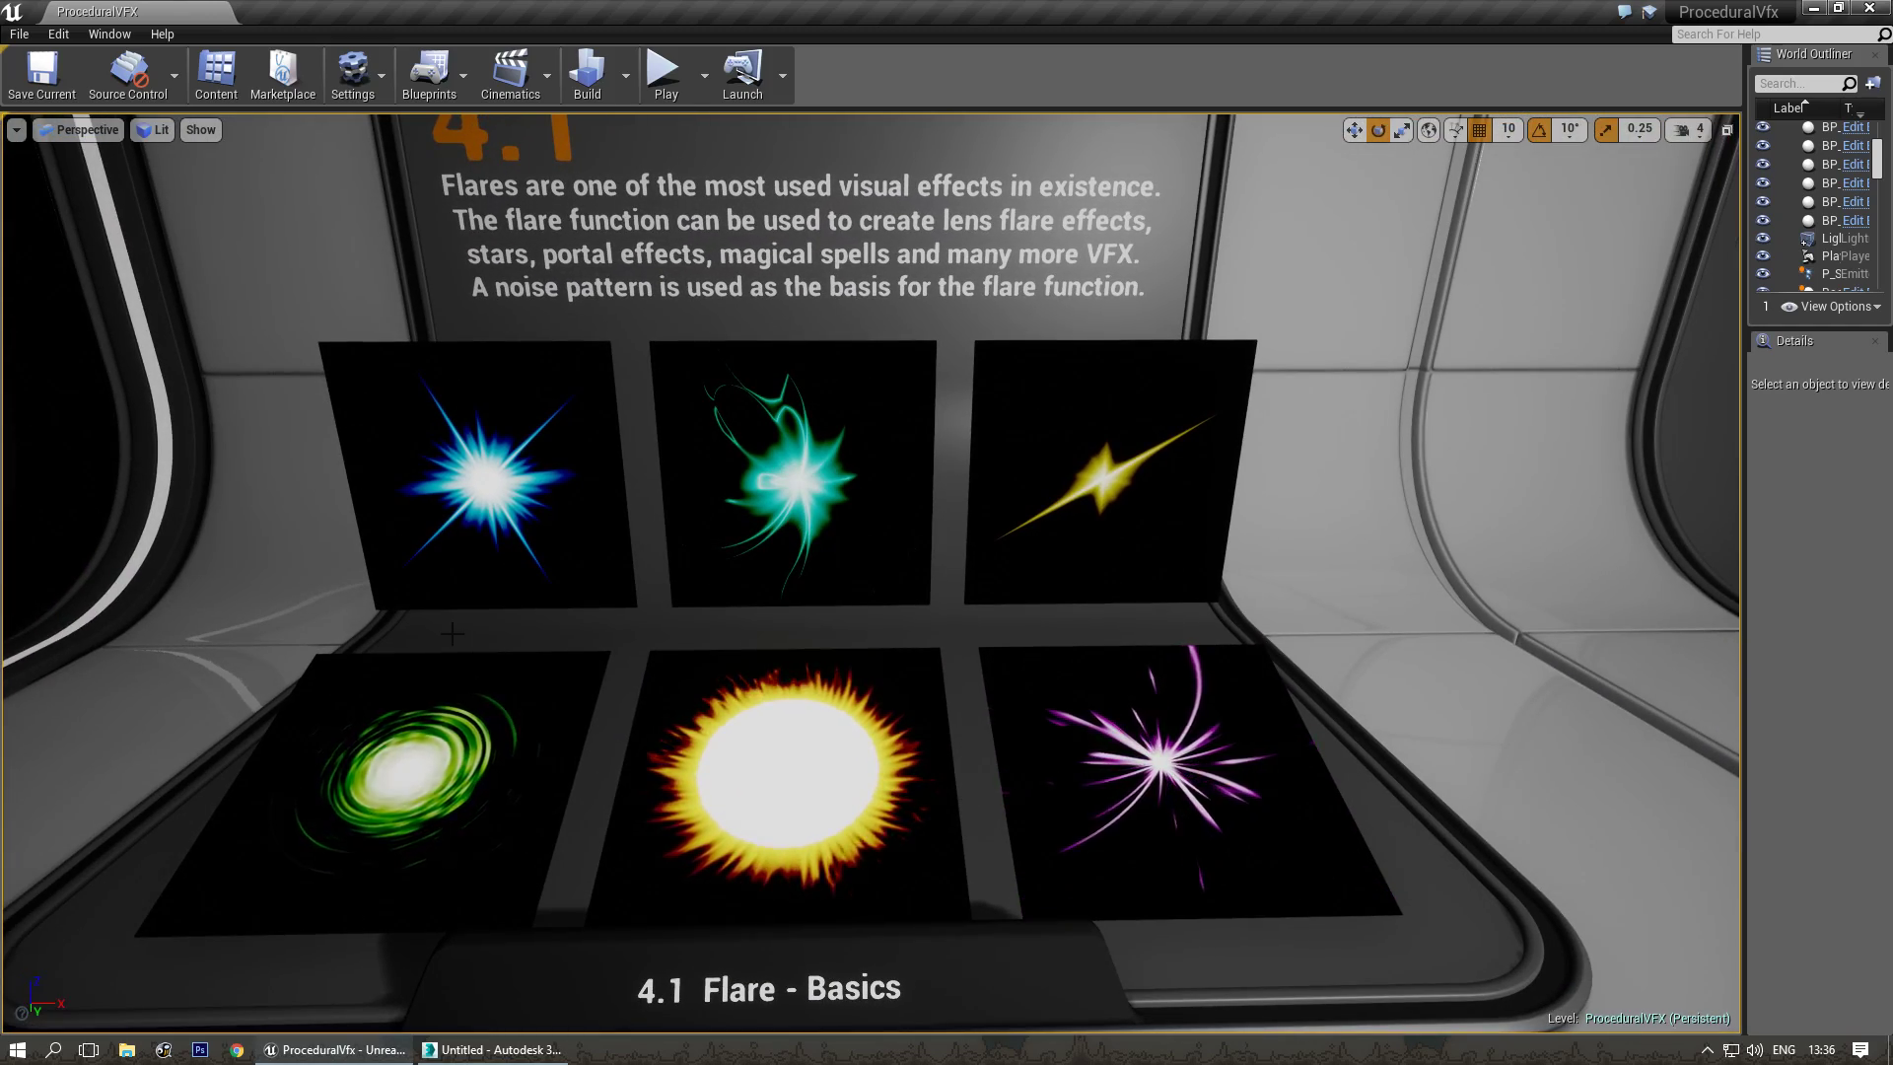
right_click_drag(648, 458, 658, 414)
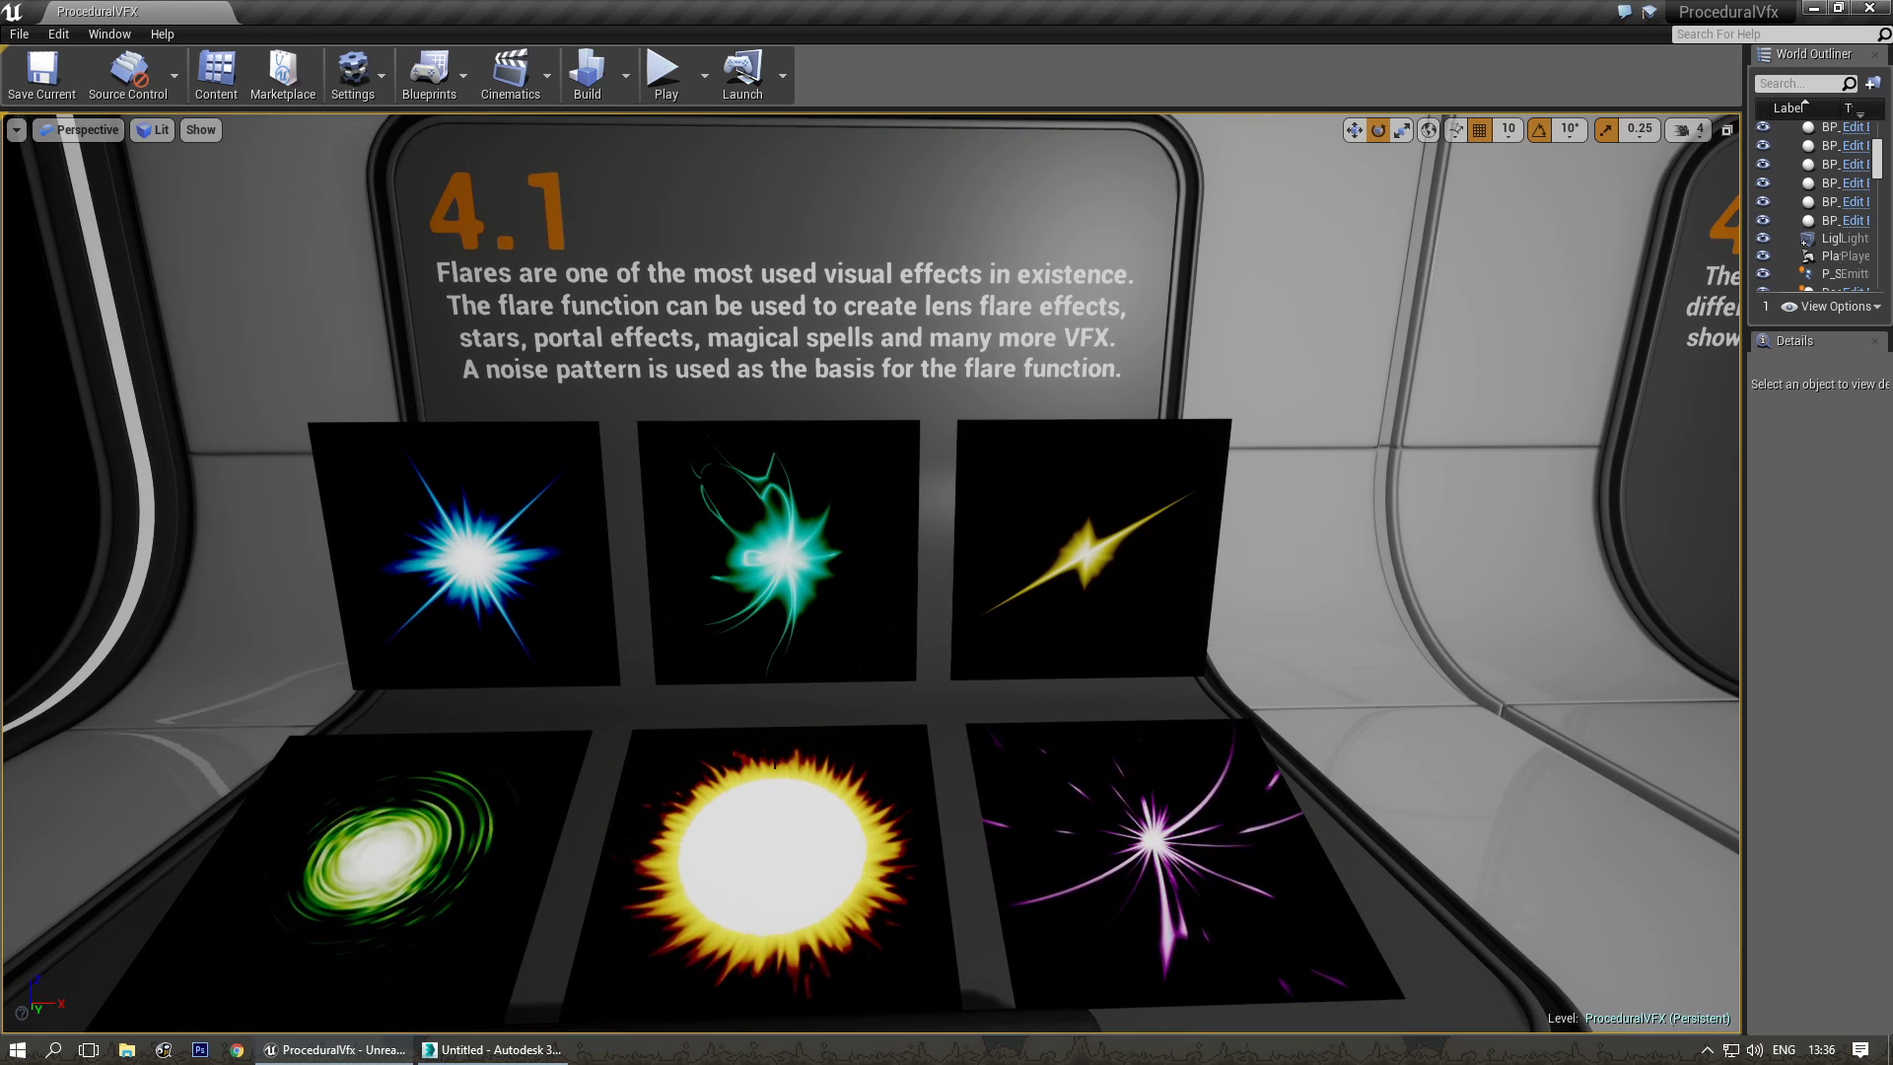
right_click_drag(658, 414, 697, 440)
Fly to the 4.2 Flare - Noise Influence display and examine its flare variants up close.
key("d")
key("w")
key("w")
key("d")
key("w")
key("s")
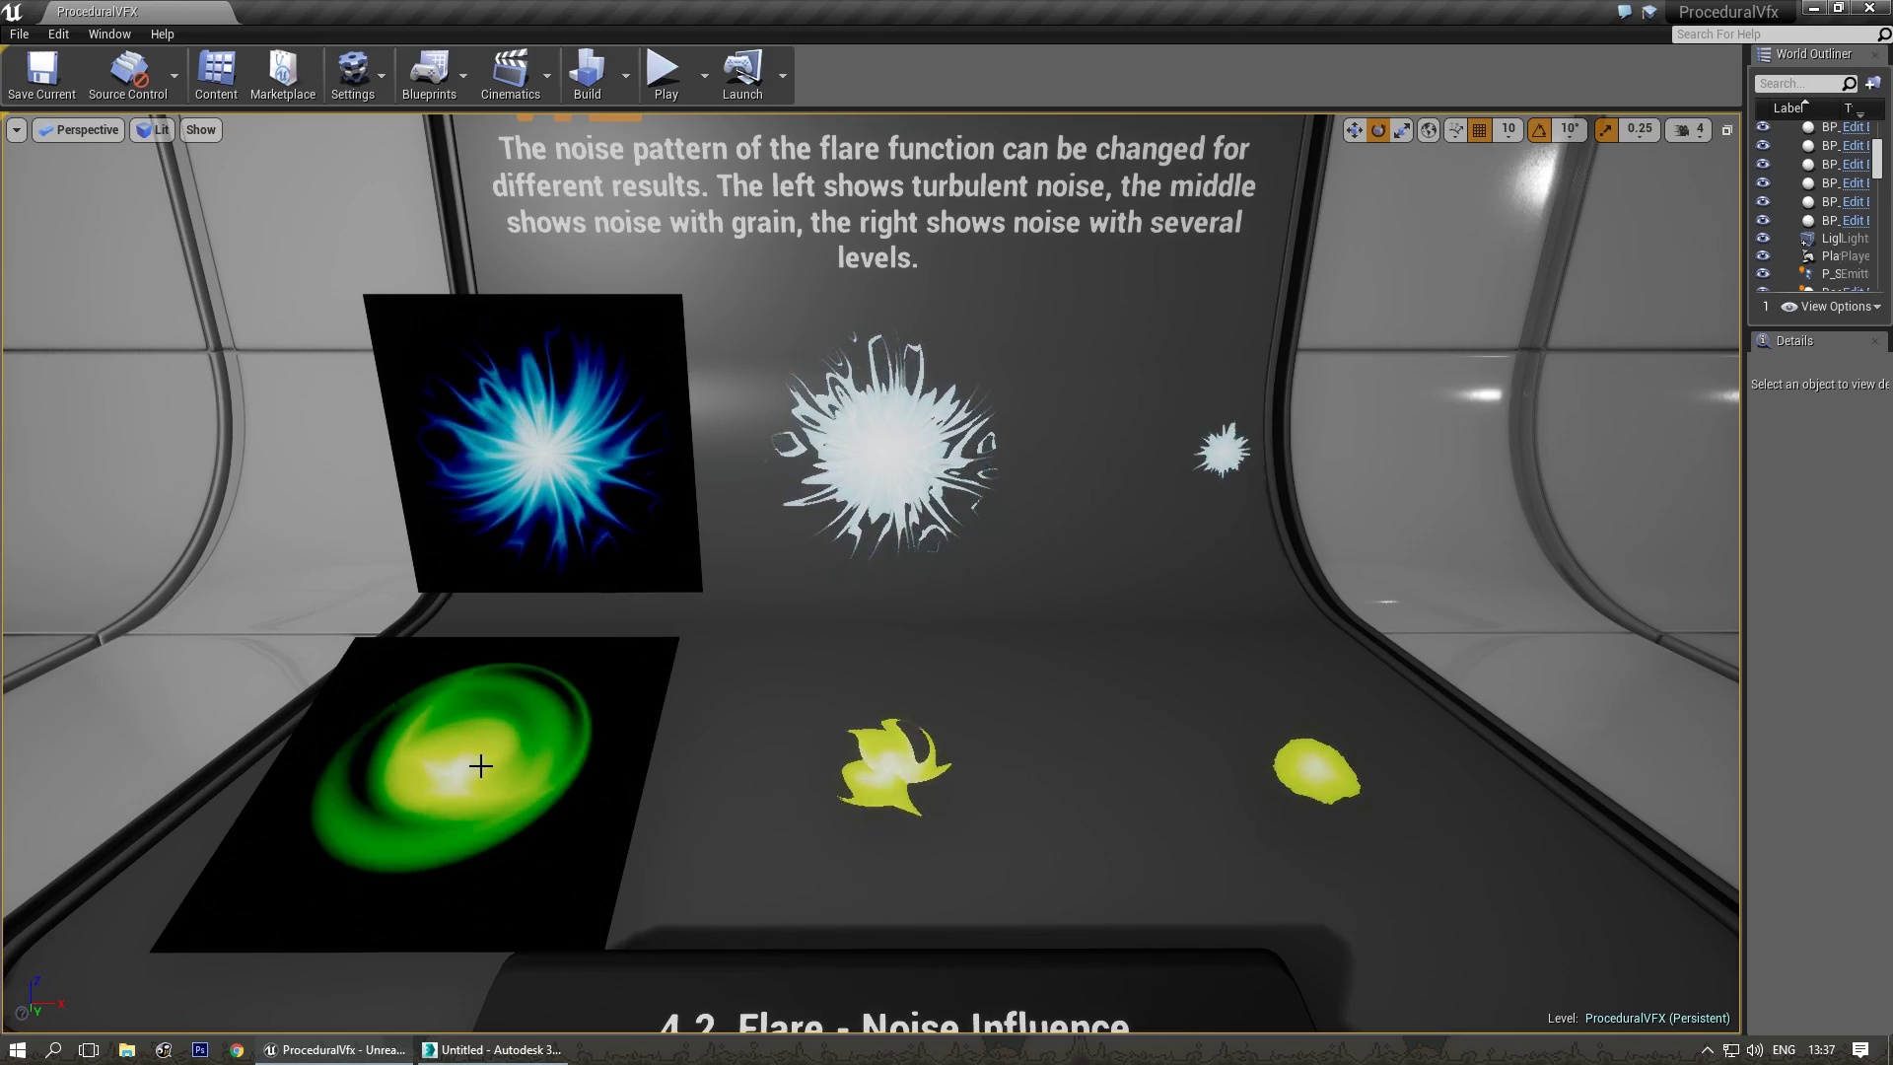
right_click_drag(949, 434, 1028, 429)
key("d")
key("w")
mouse_move(1082, 622)
right_mouse_down()
mouse_move(1065, 622)
mouse_move(1082, 621)
right_mouse_up()
right_click_drag(364, 710, 463, 722)
key("a")
key("d")
key("s")
key("d")
key("s")
key("w")
key("s")
key("d")
key("w")
right_click_drag(623, 611, 611, 605)
key("s")
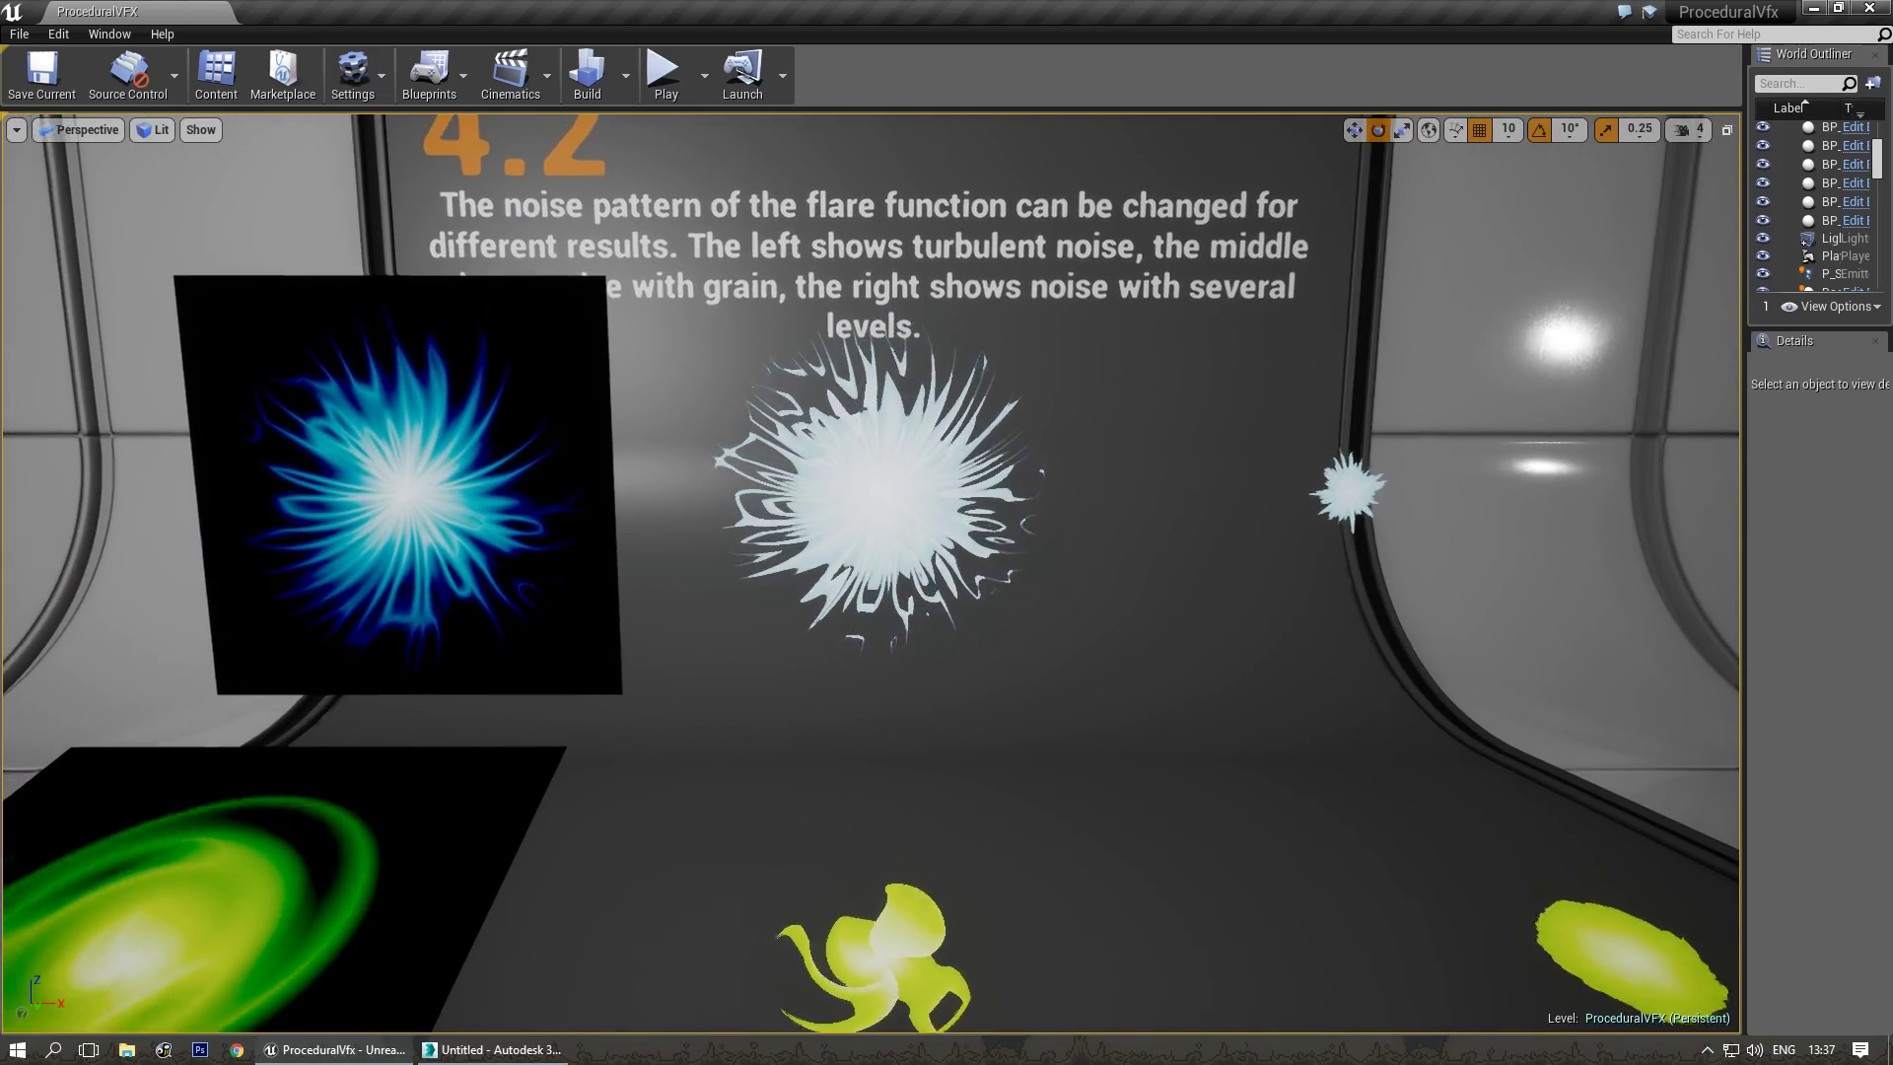
Skim the "Getting the Most Out of Noise in UE4" article through its tiling noise and performance sections, and close the page.
key("ctrl+space")
left_click_drag(1045, 138, 1165, 129)
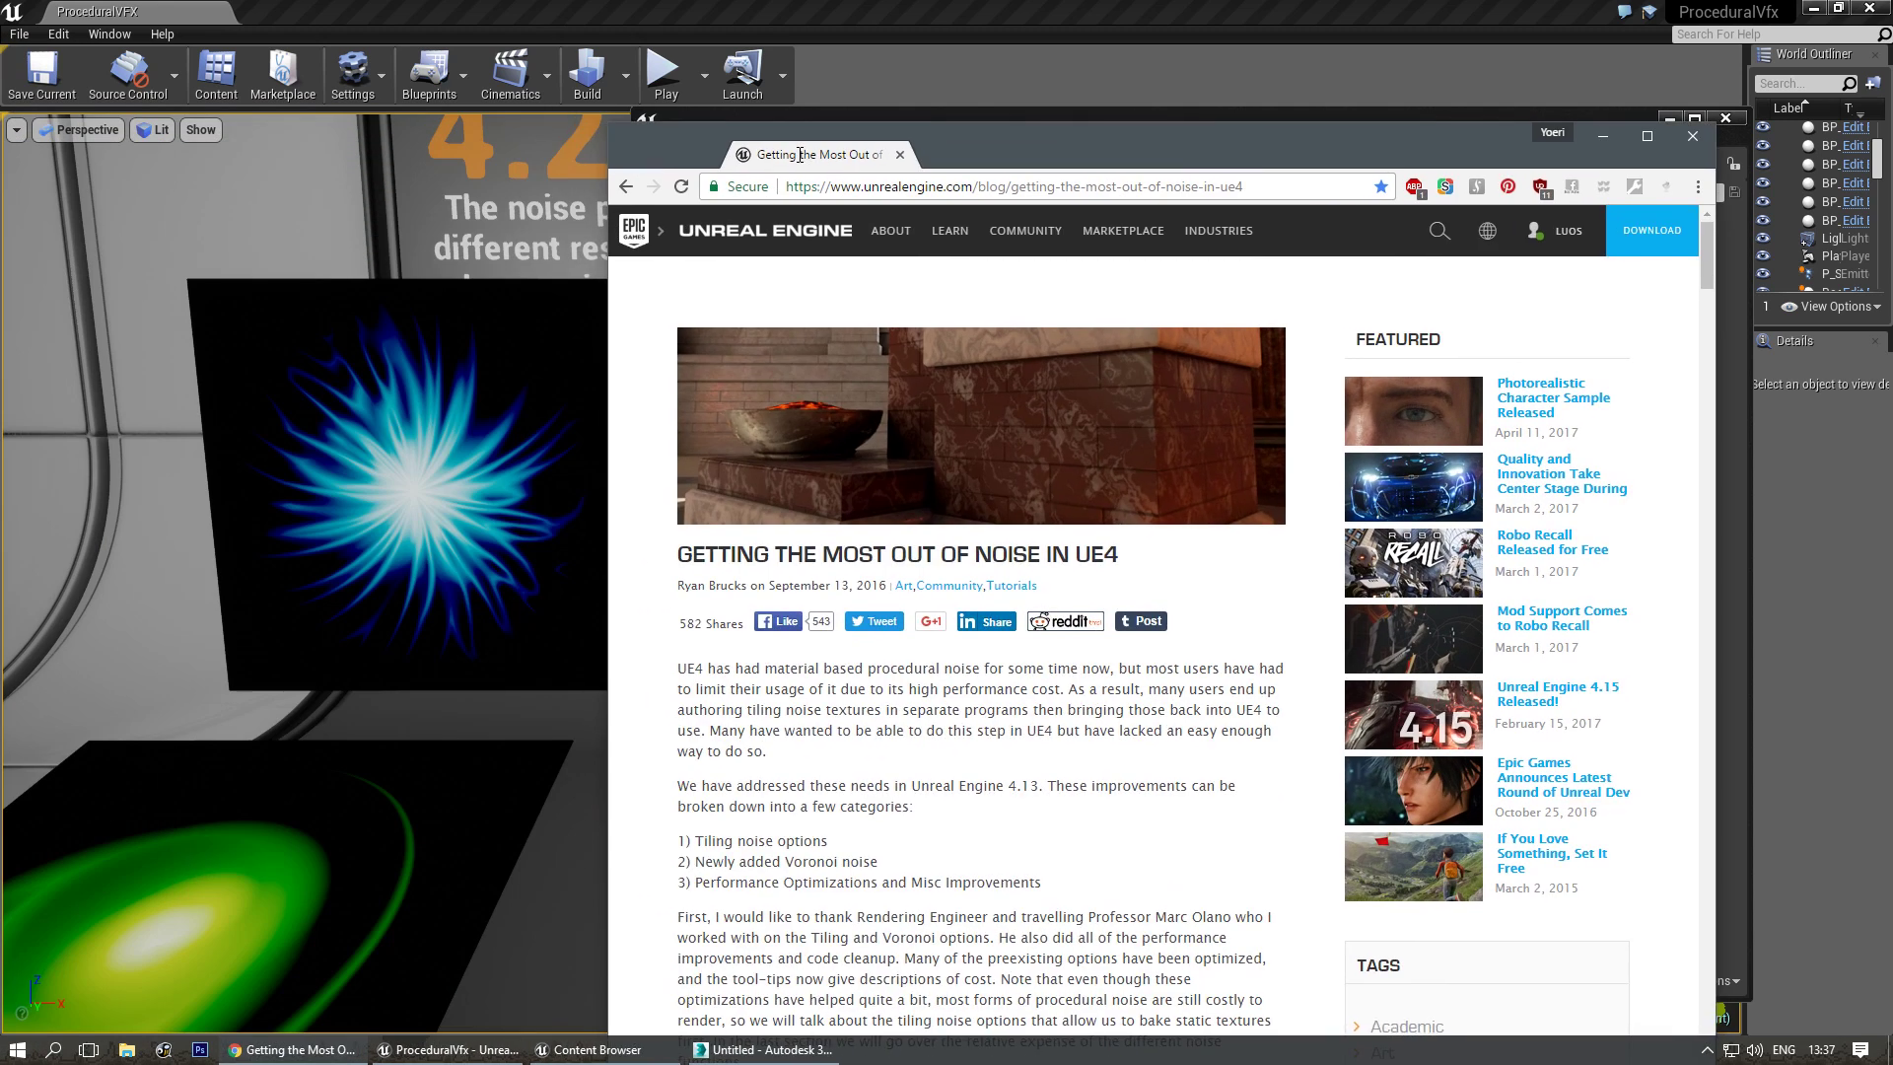
left_click_drag(794, 150, 714, 92)
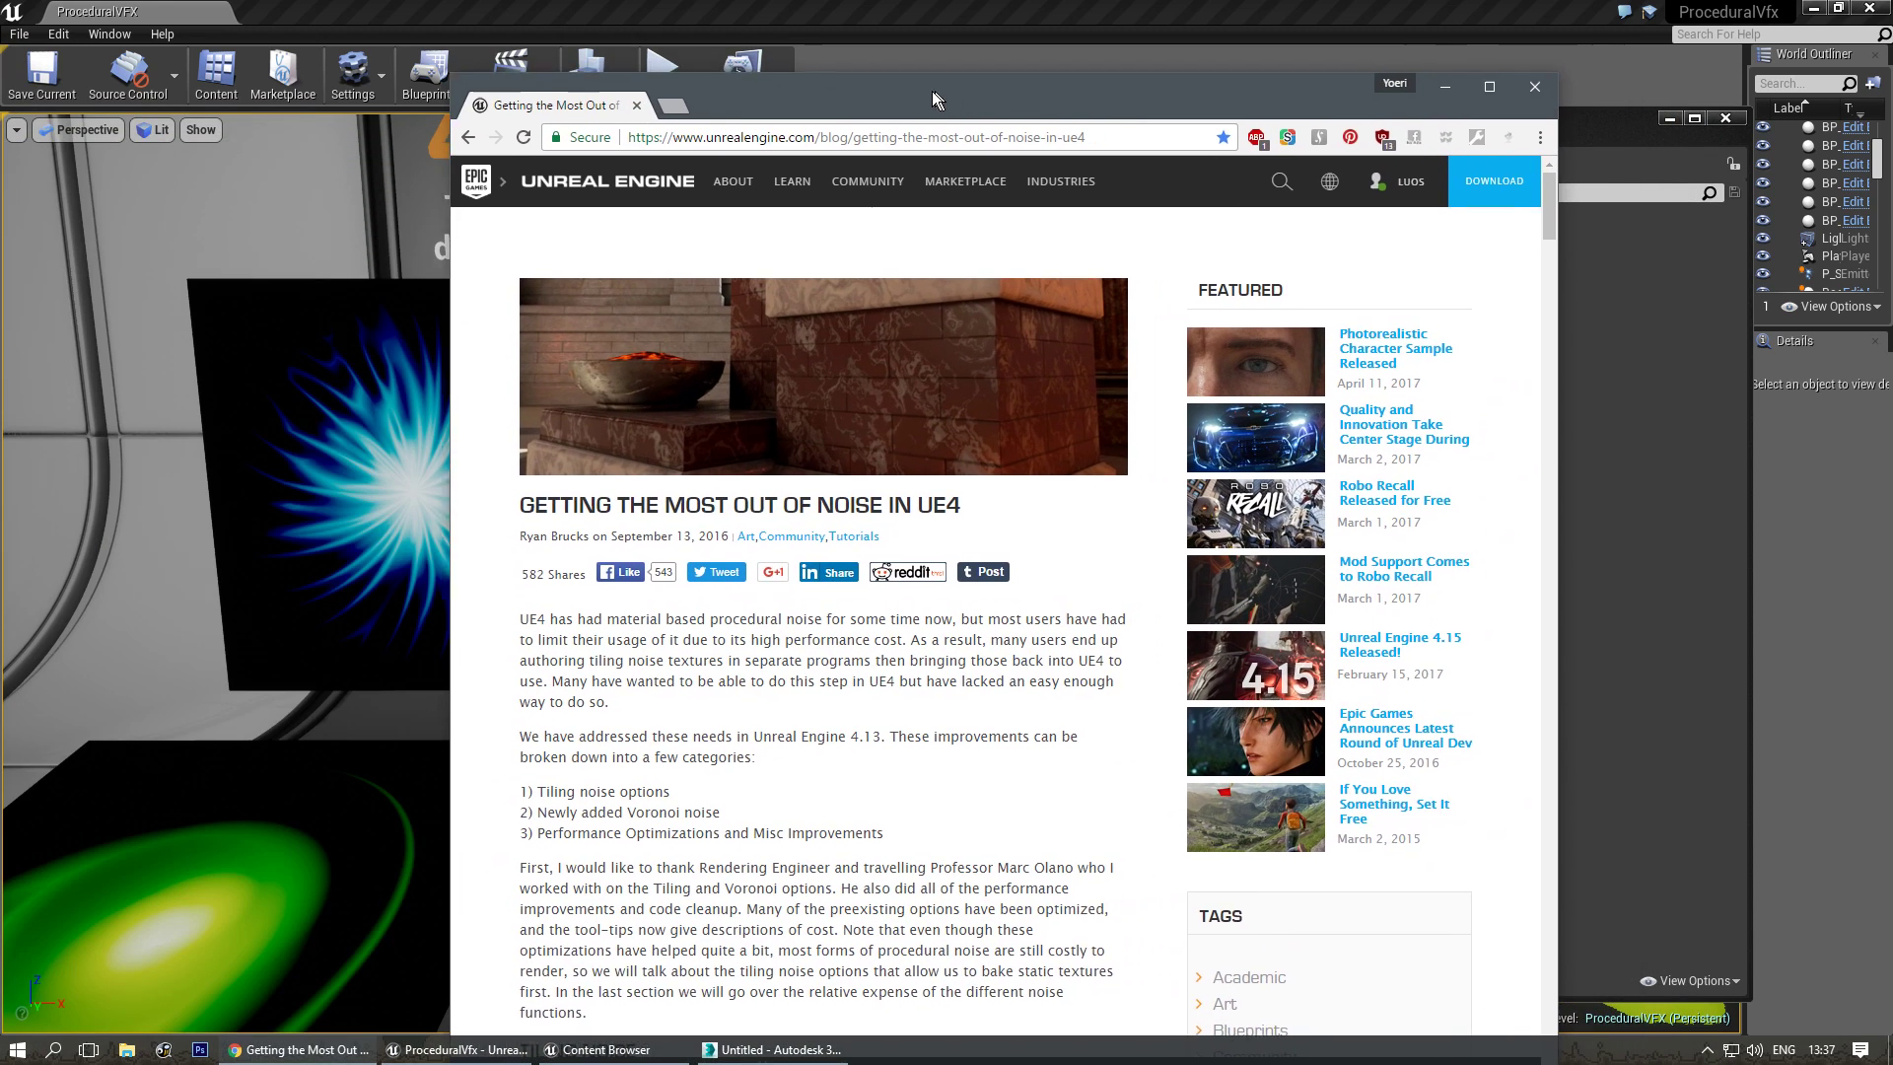
left_click_drag(932, 93, 884, 76)
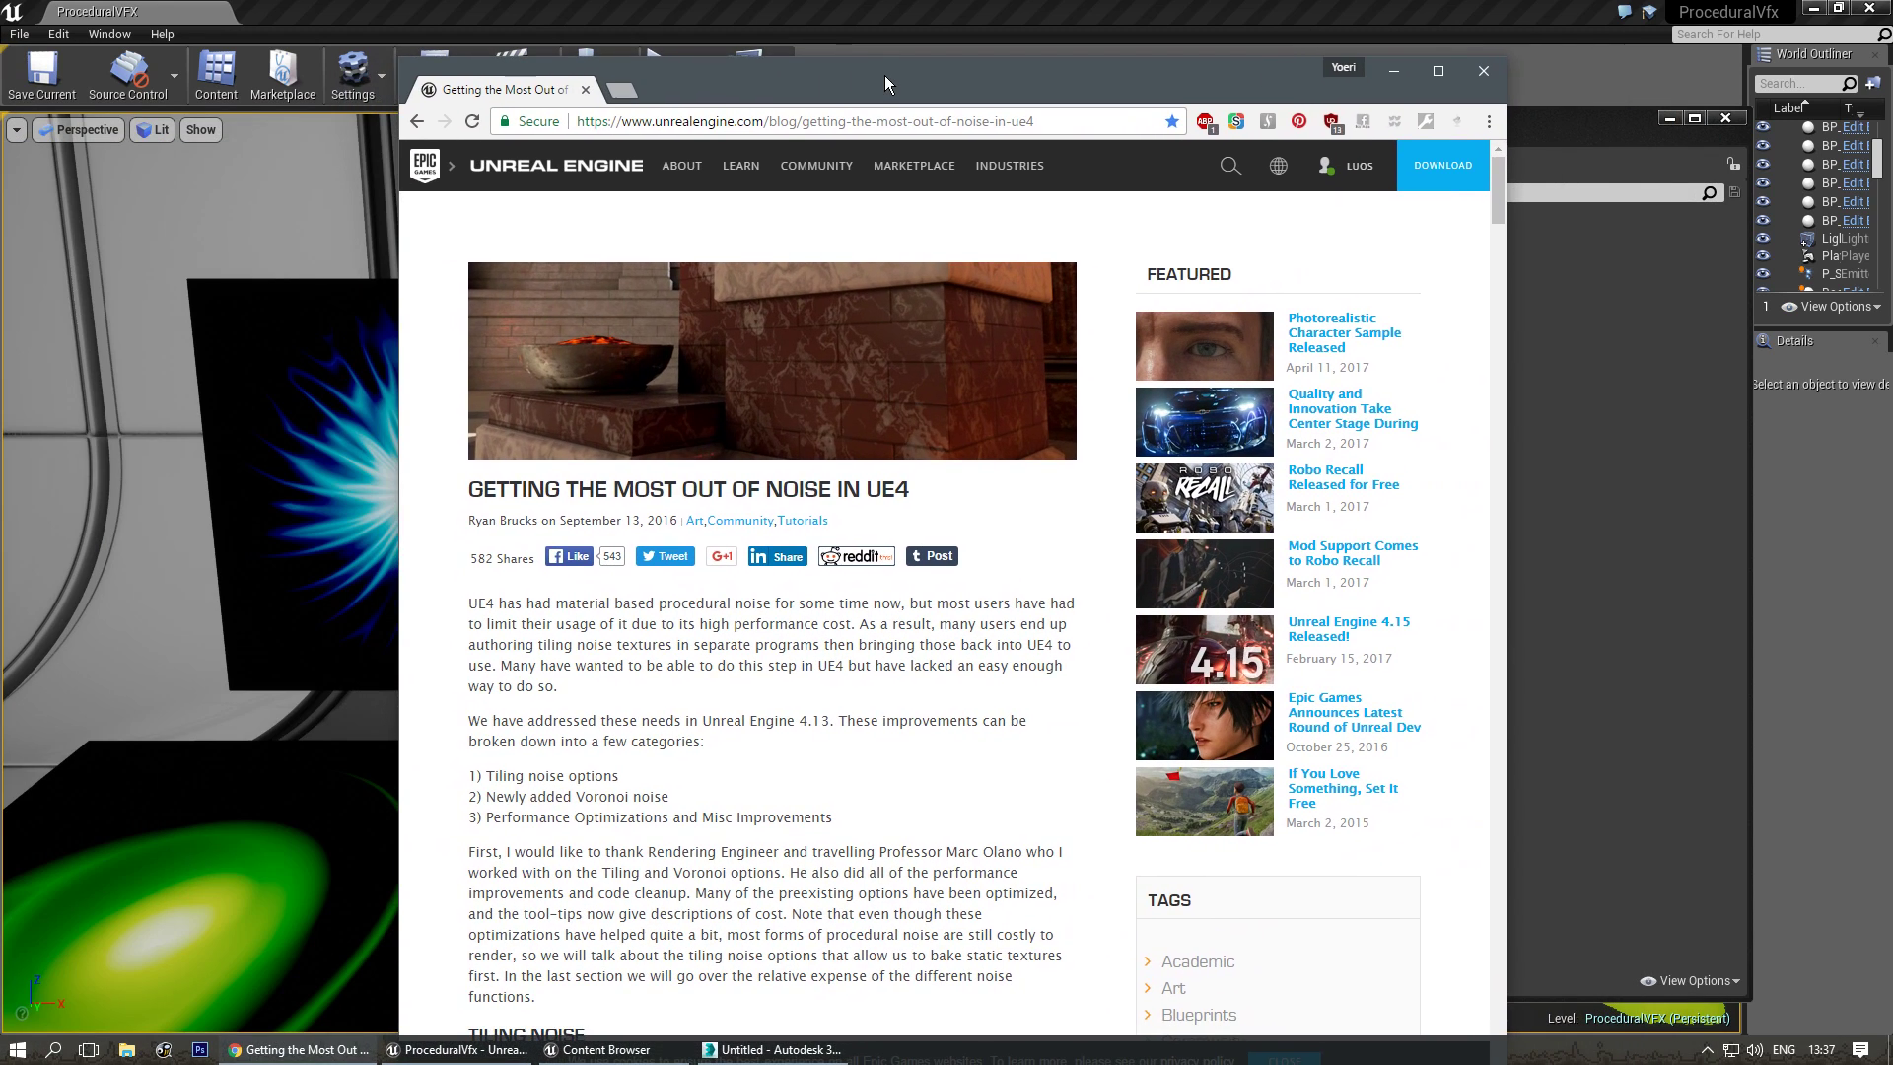
scroll(854, 636, "down", 13)
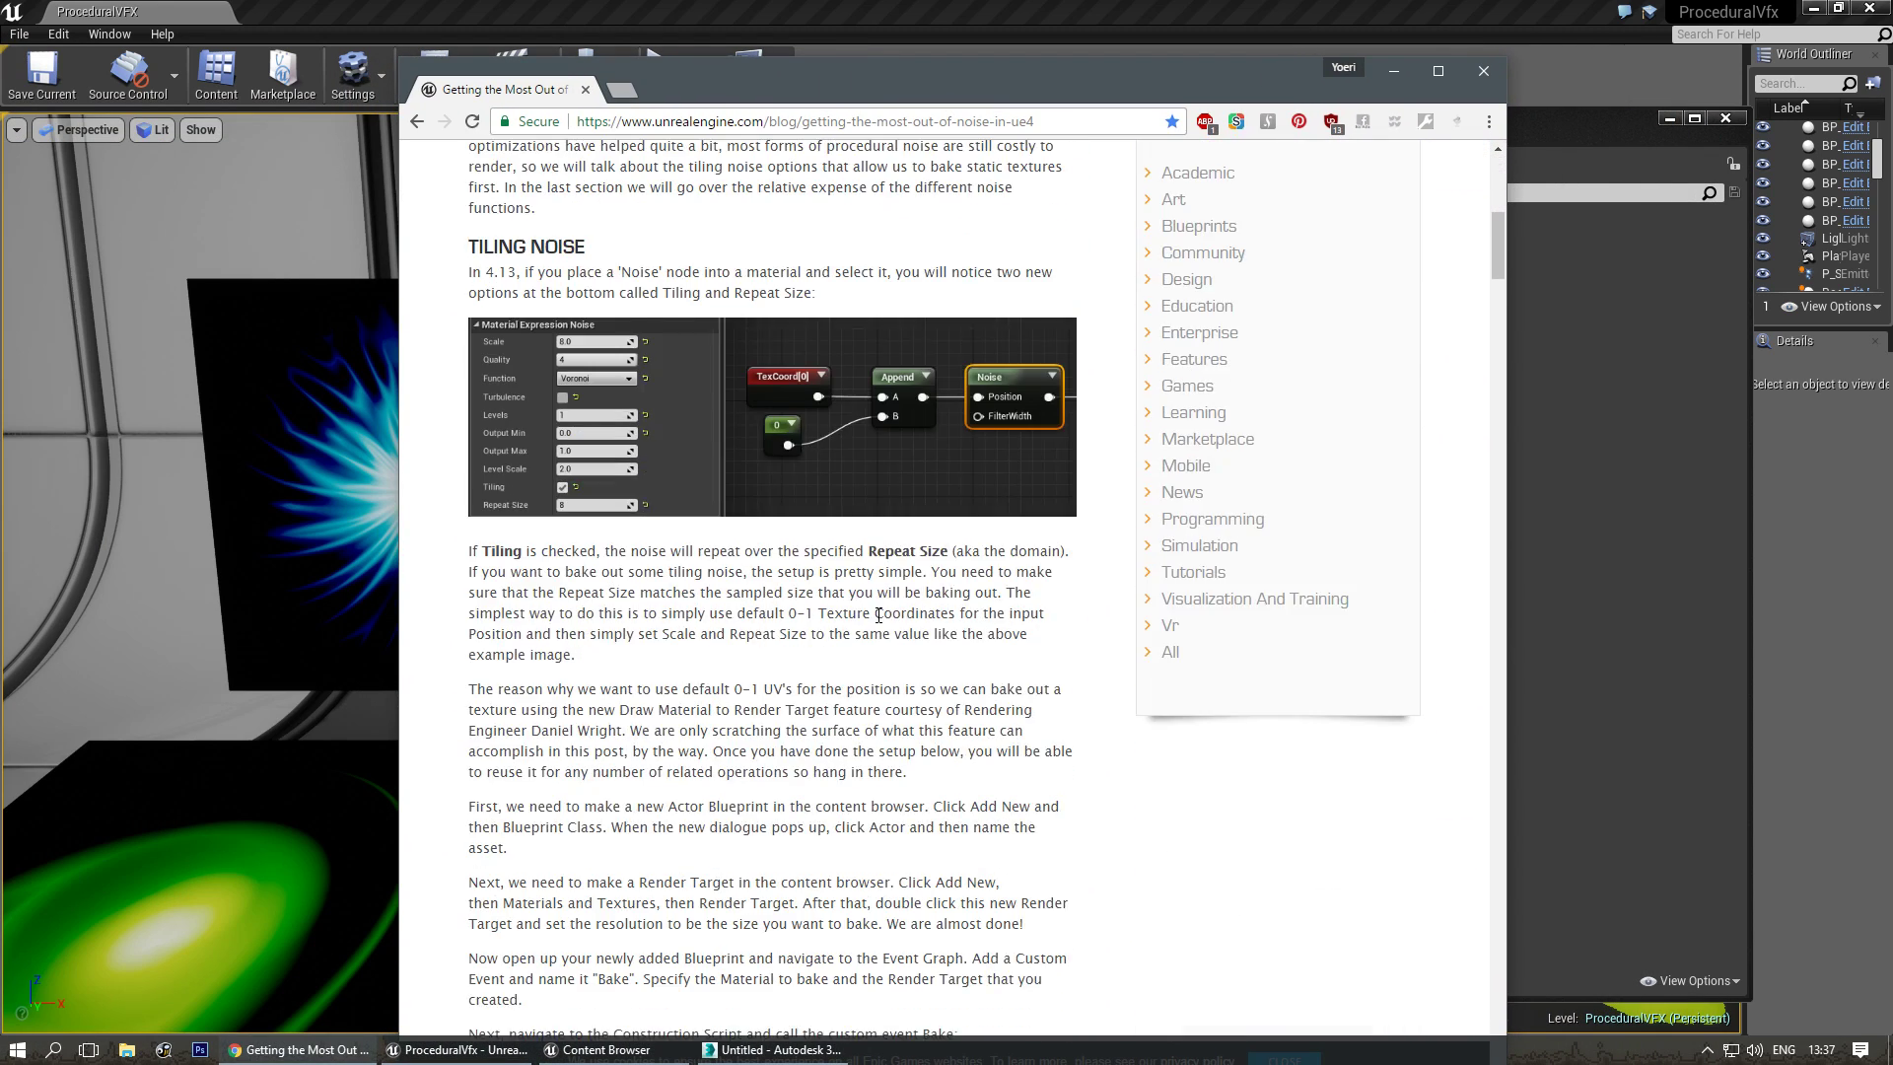
scroll(850, 631, "down", 15)
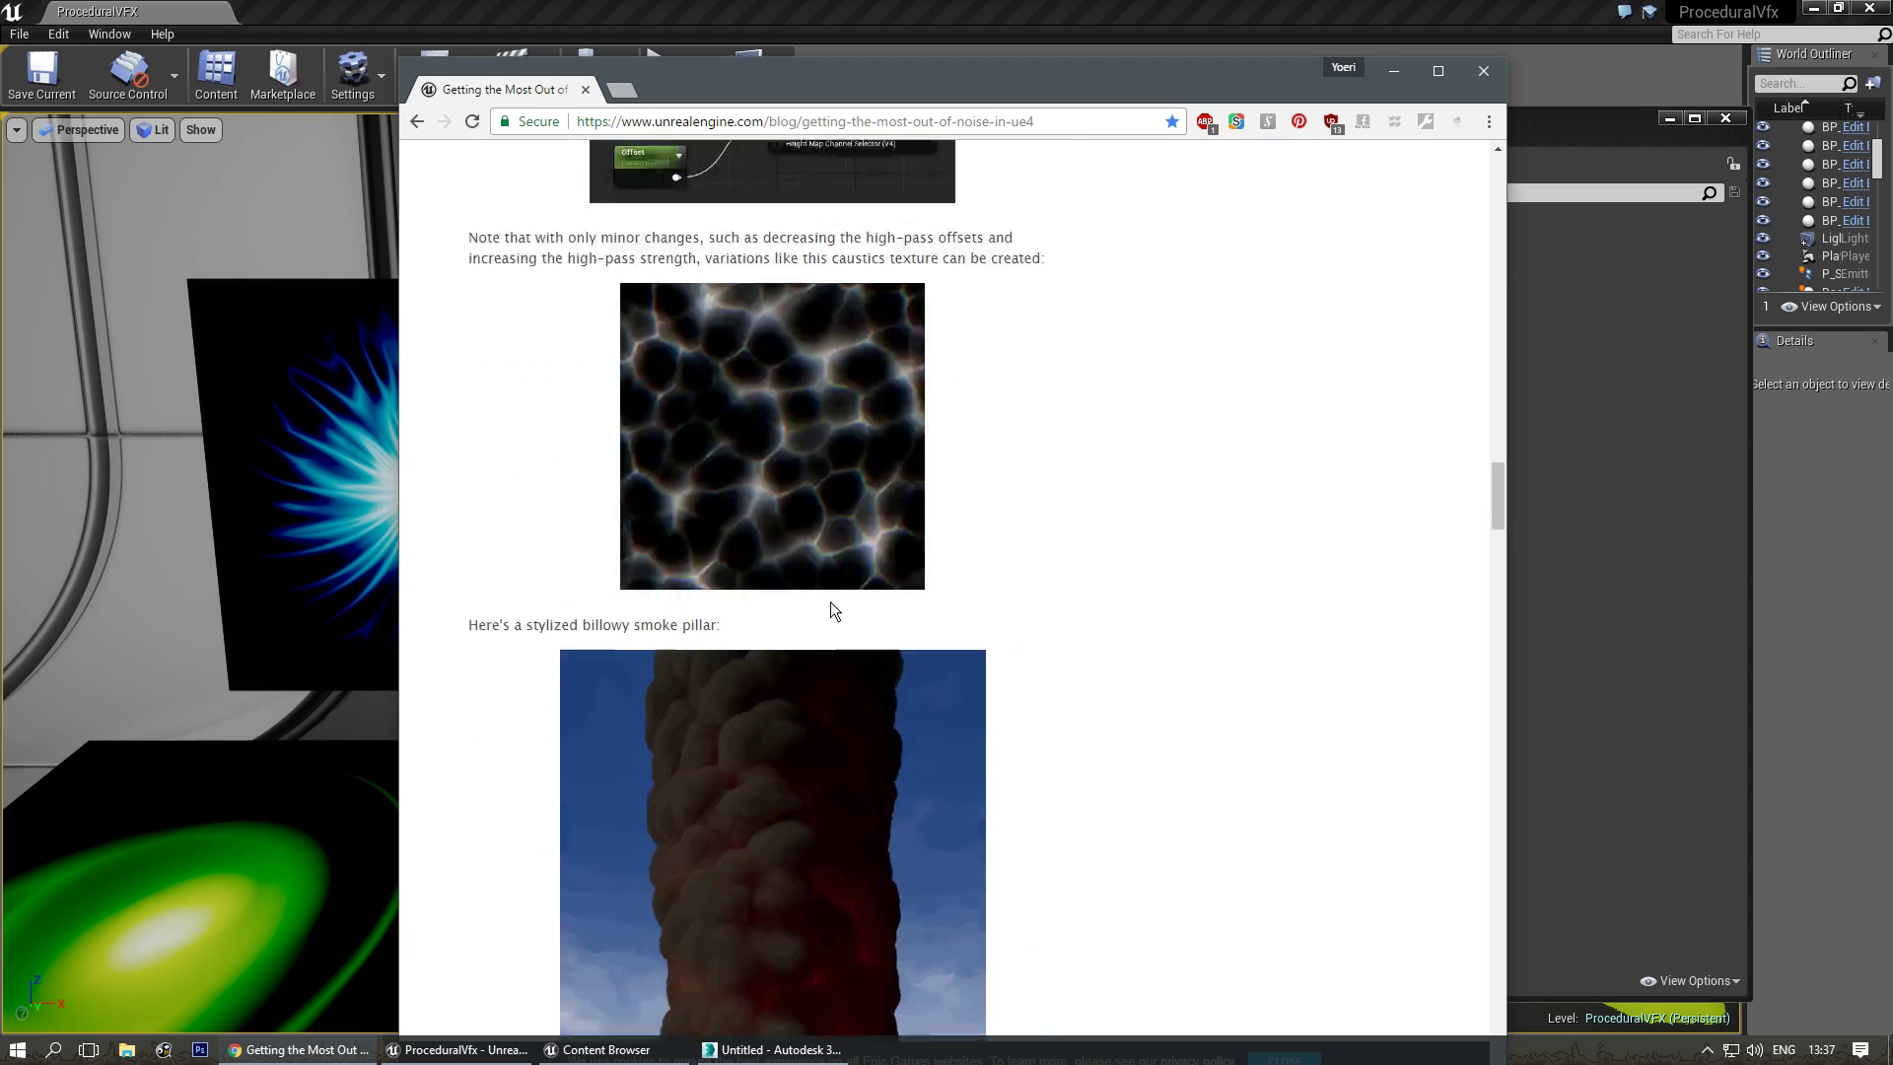
scroll(831, 602, "down", 20)
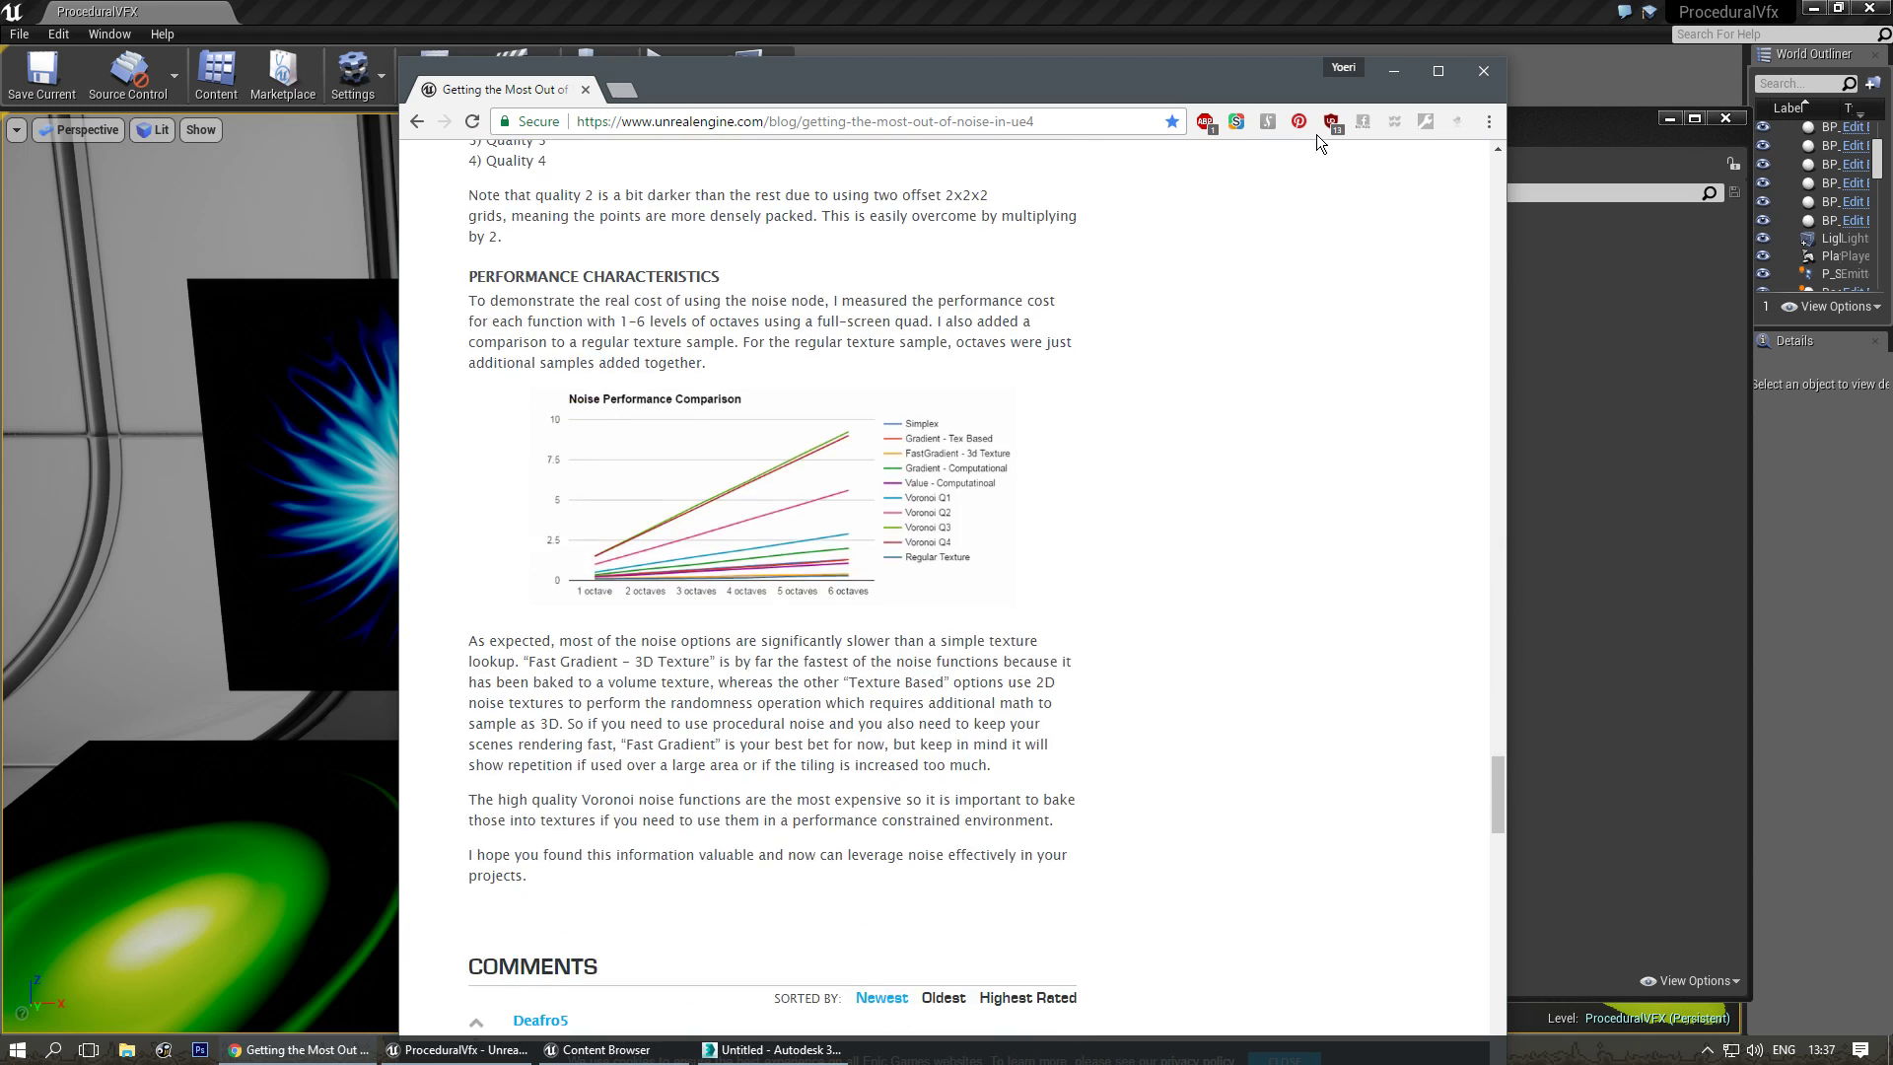
key("ctrl+w")
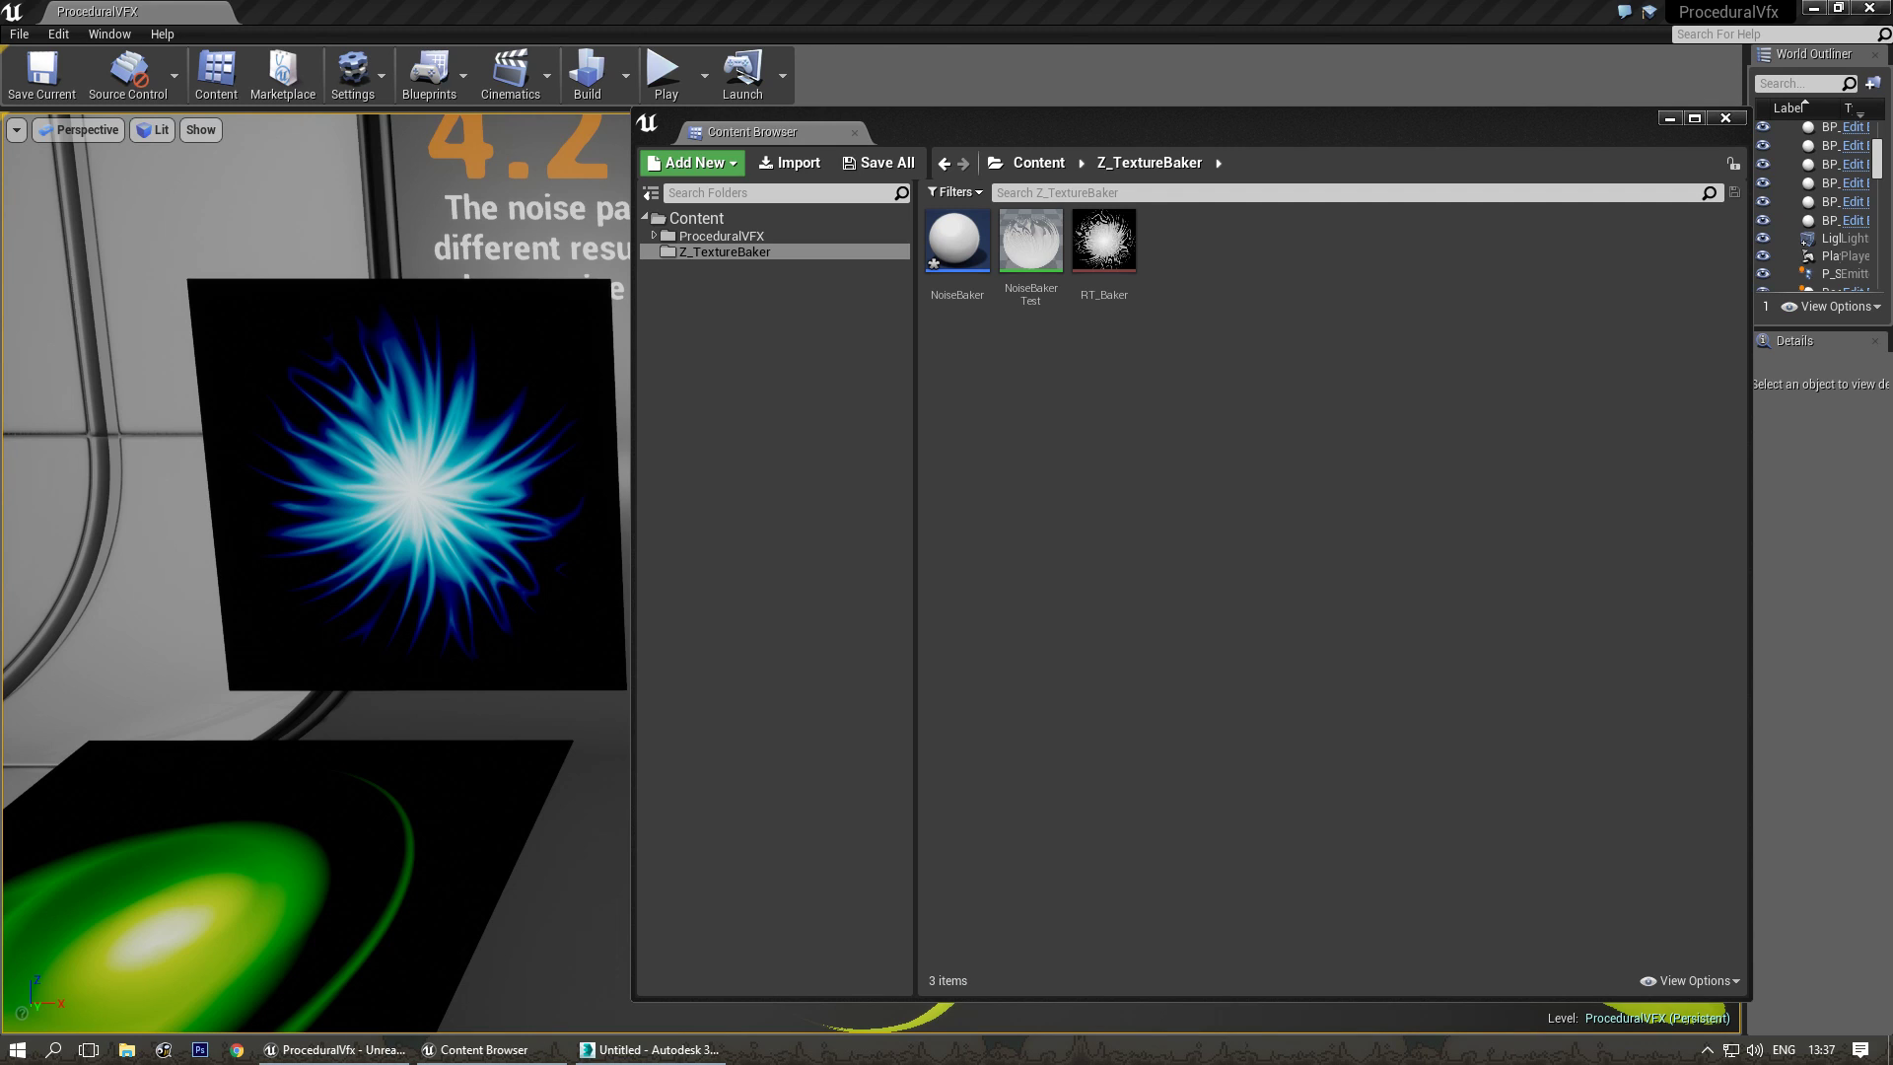
Open the NoiseBakerTest material from the Z_TextureBaker folder in a maximized editor and examine its node graph.
left_click(1238, 426)
left_click(1020, 246)
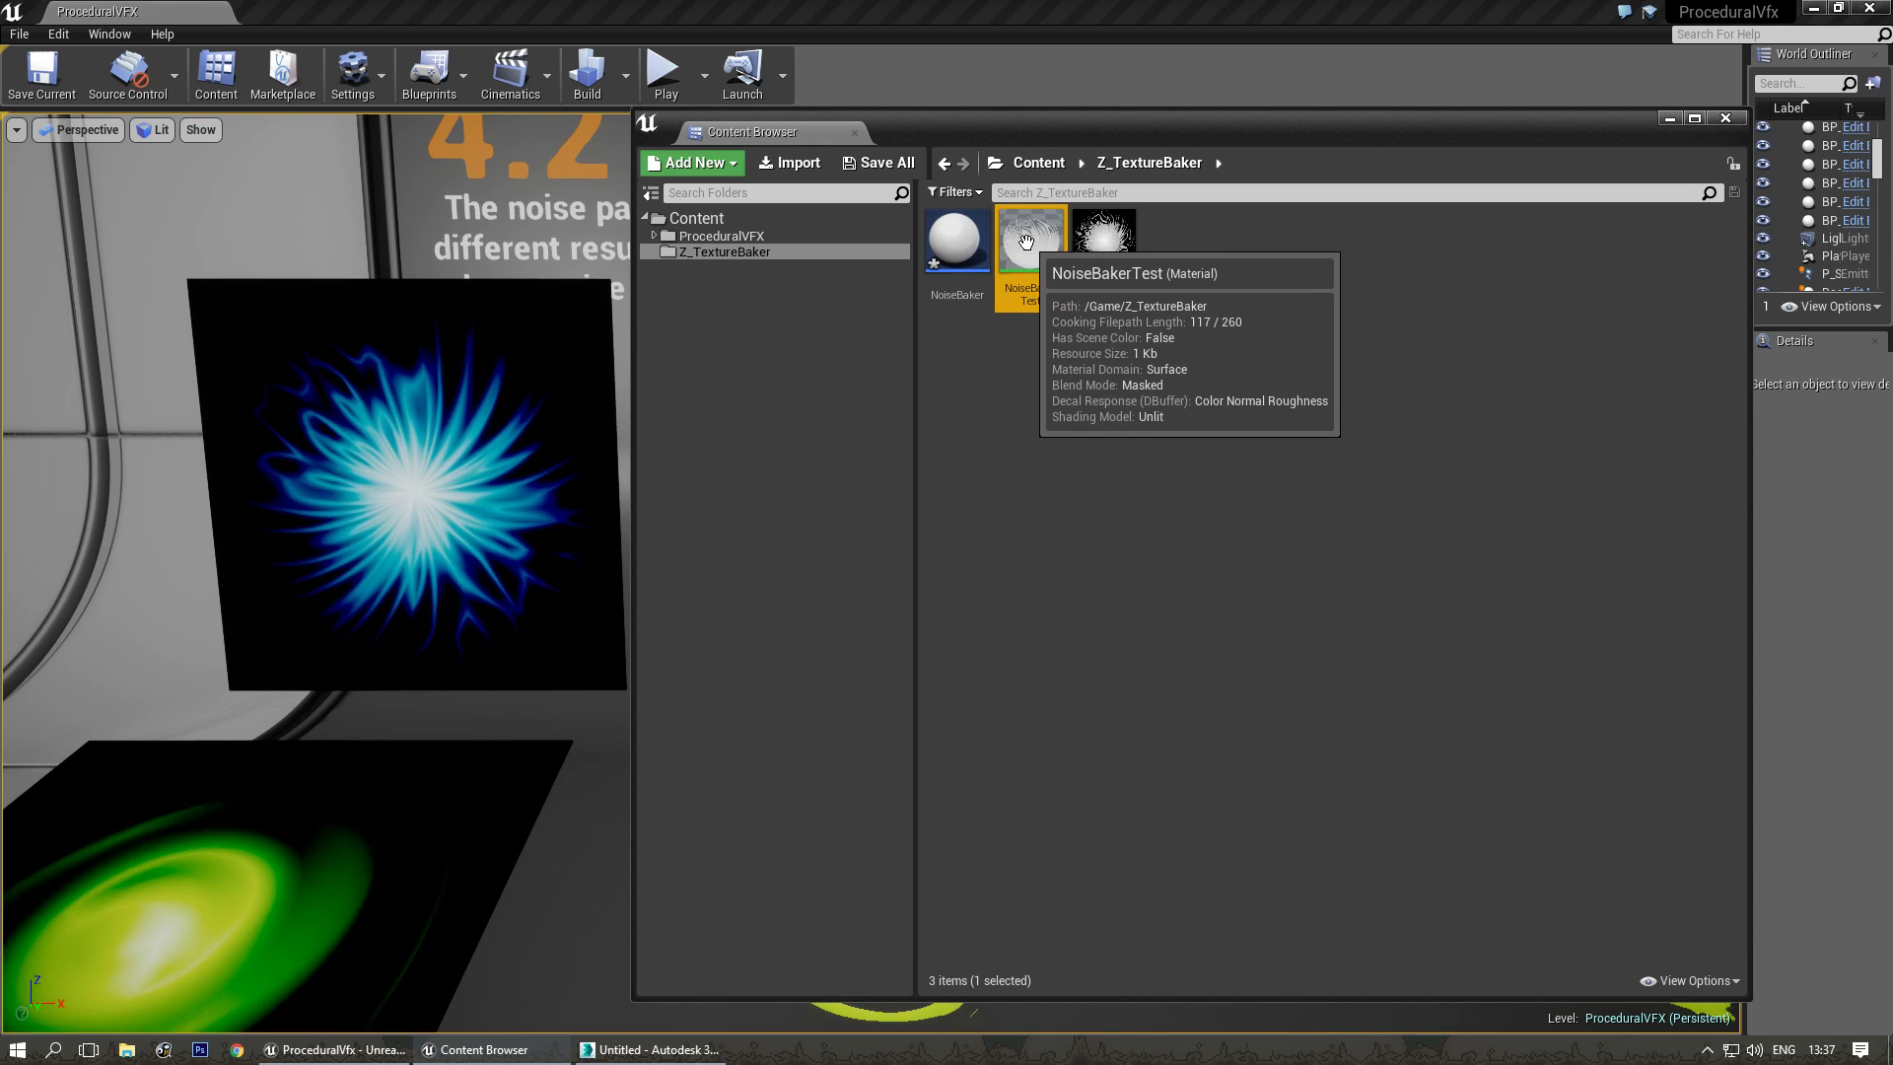
left_click_drag(1115, 133, 1468, 524)
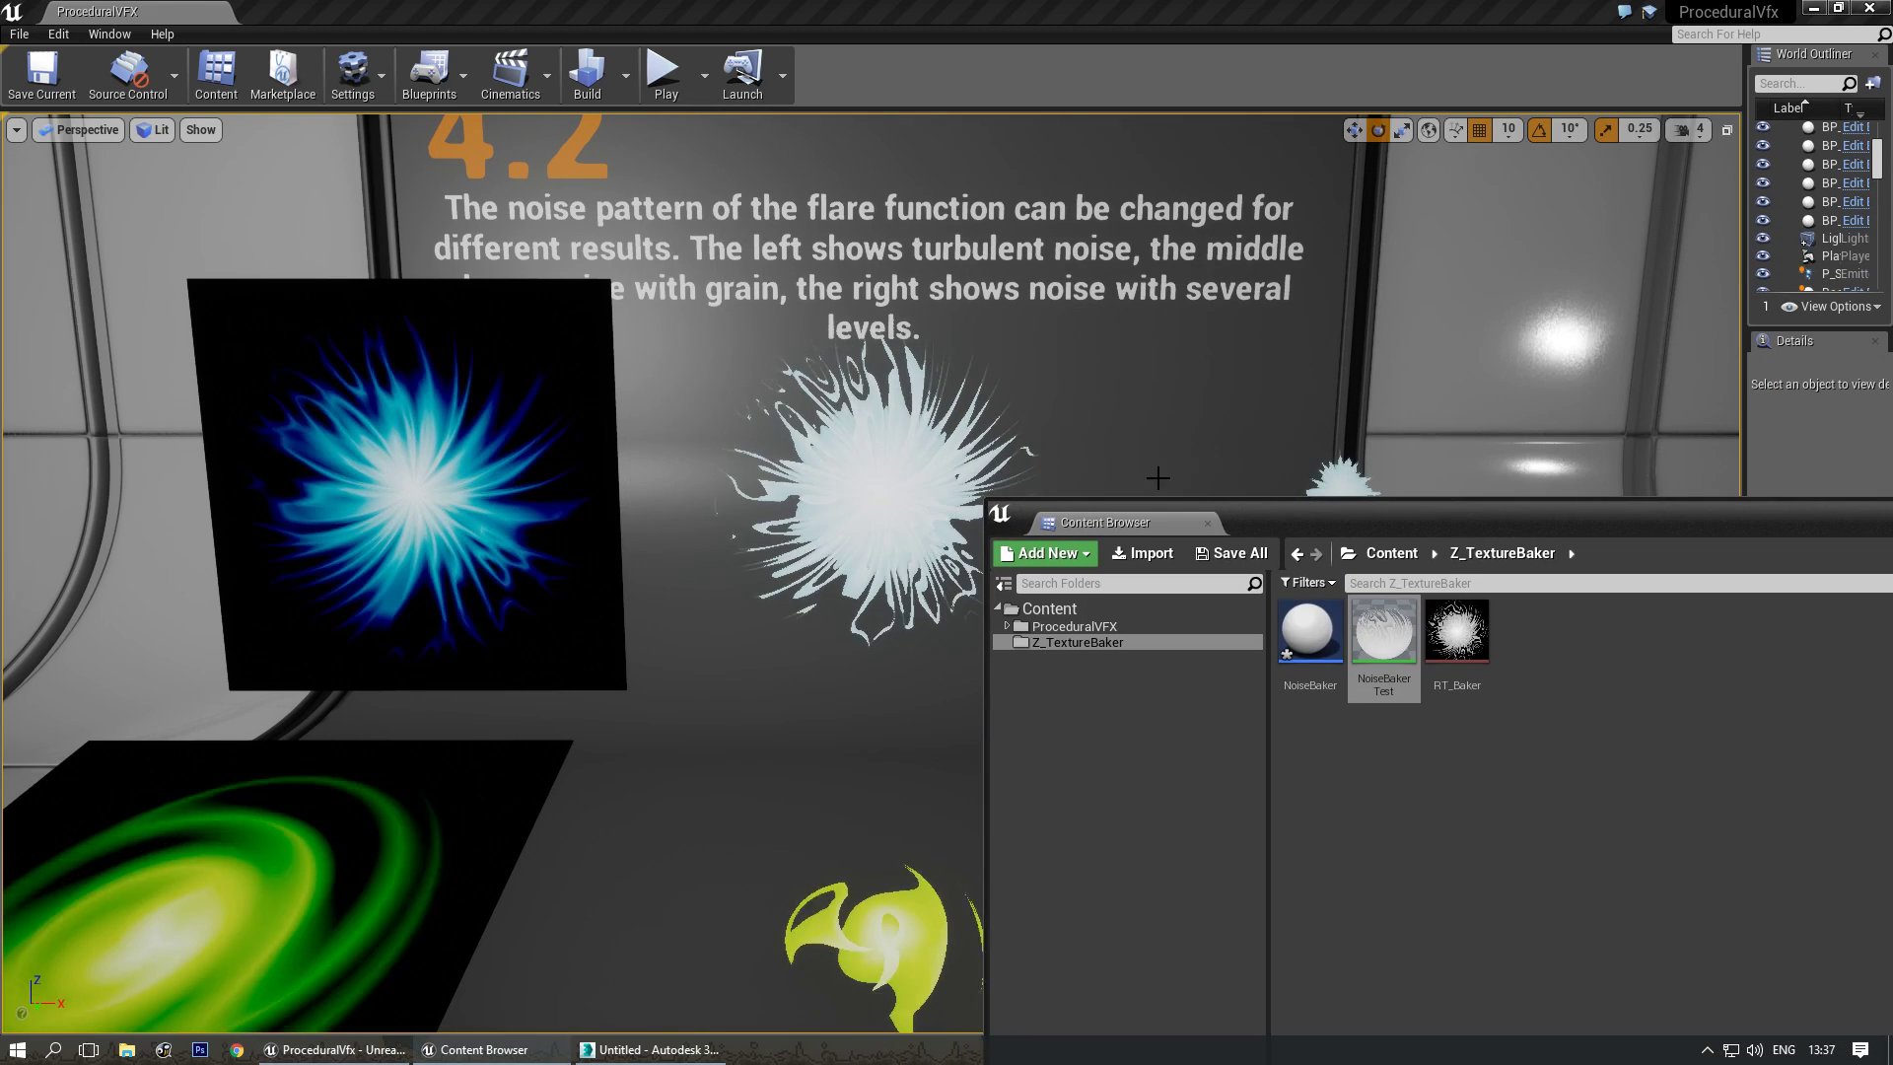
left_click(868, 454)
double_click(1385, 633)
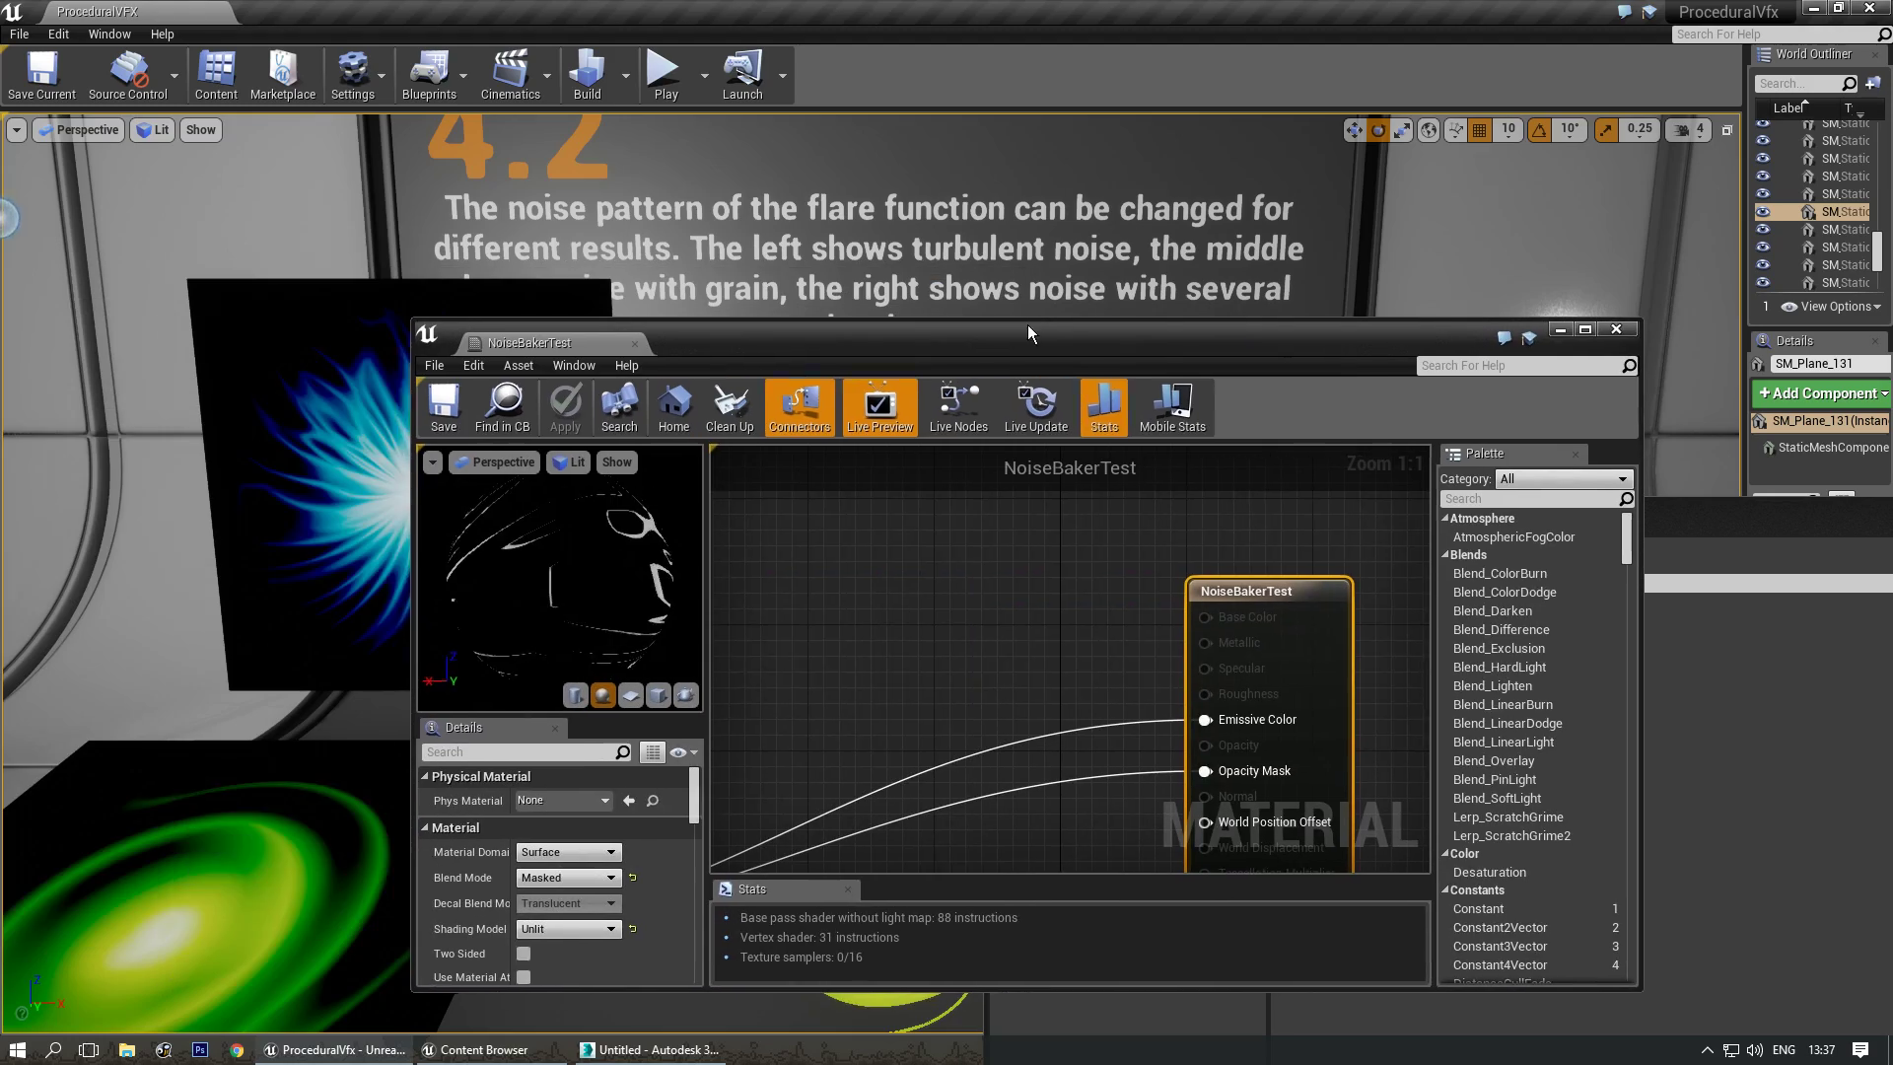
double_click(1026, 325)
right_click_drag(797, 490, 1110, 416)
scroll(1110, 416, "down", 3)
right_click_drag(970, 438, 1036, 406)
scroll(1084, 414, "up", 2)
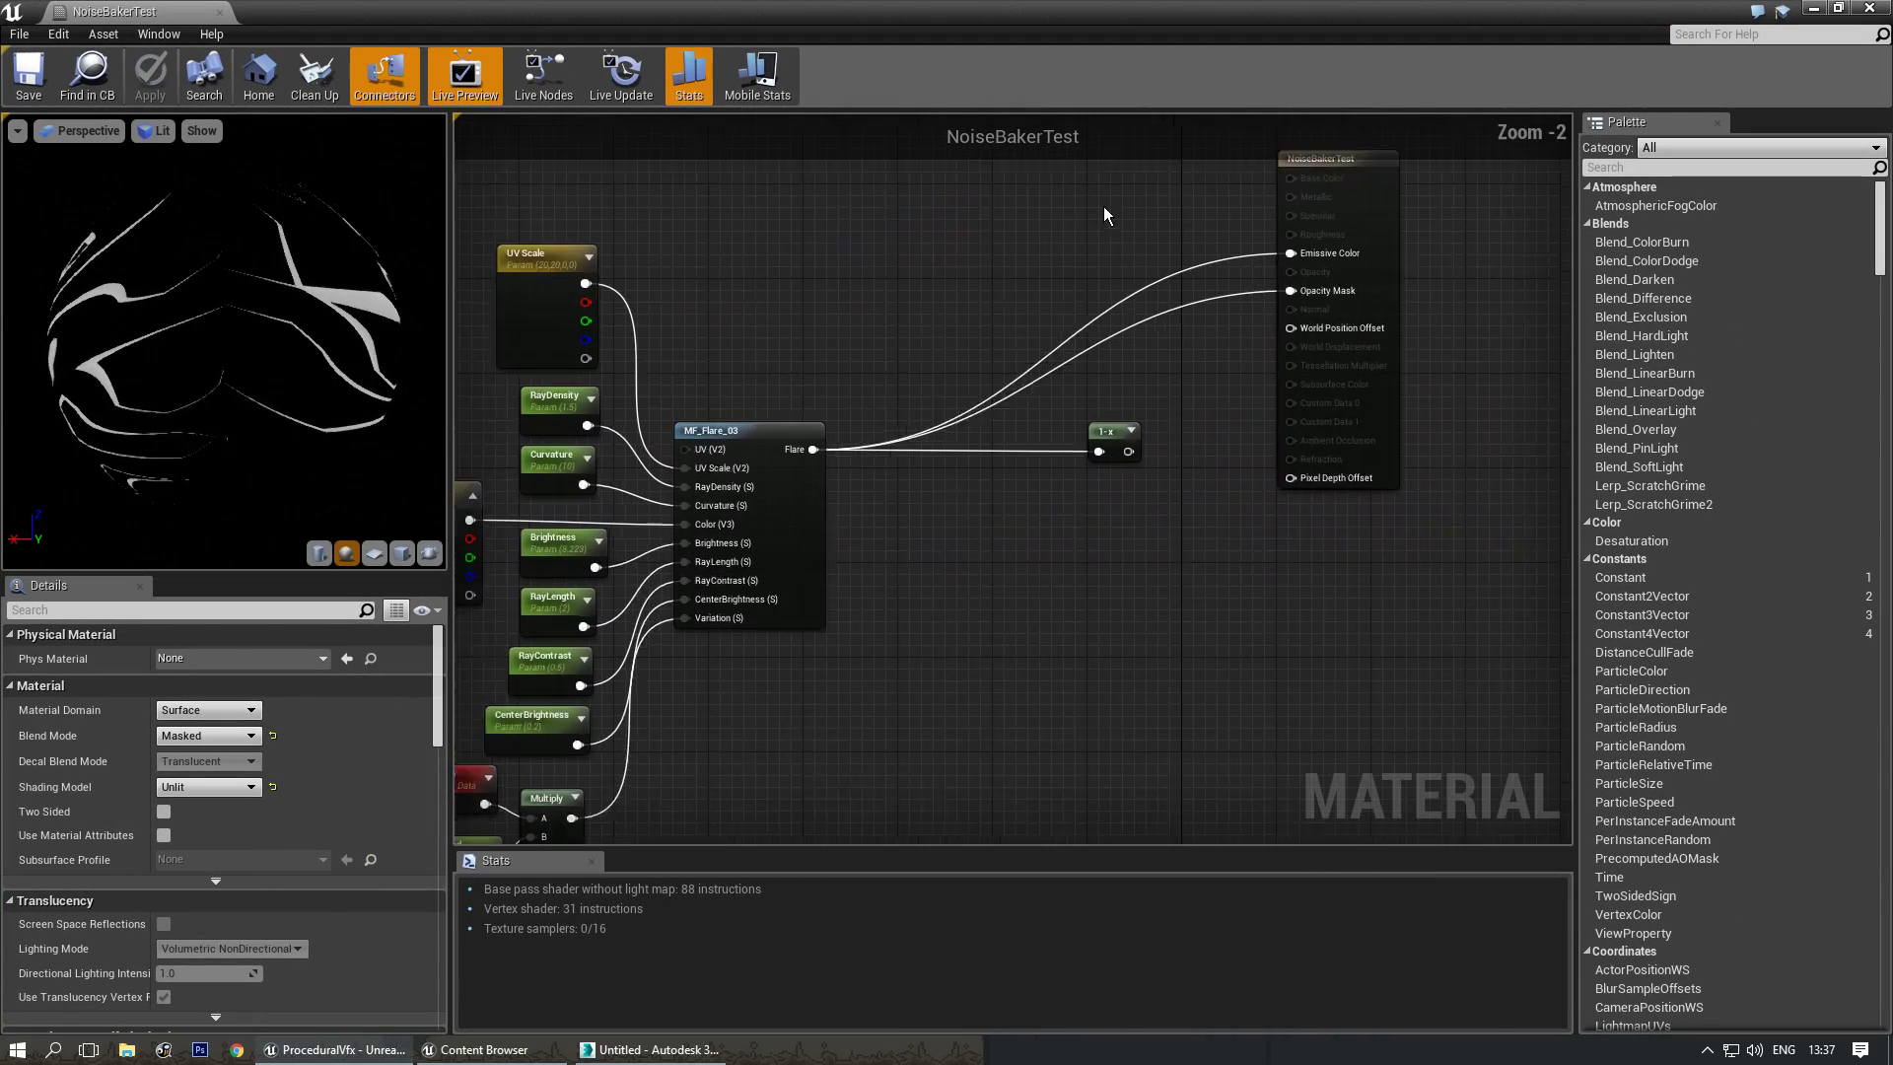
Rearrange the editor windows and open the NoiseBaker blueprint to examine its Bake event graph.
left_click_drag(858, 11, 528, 414)
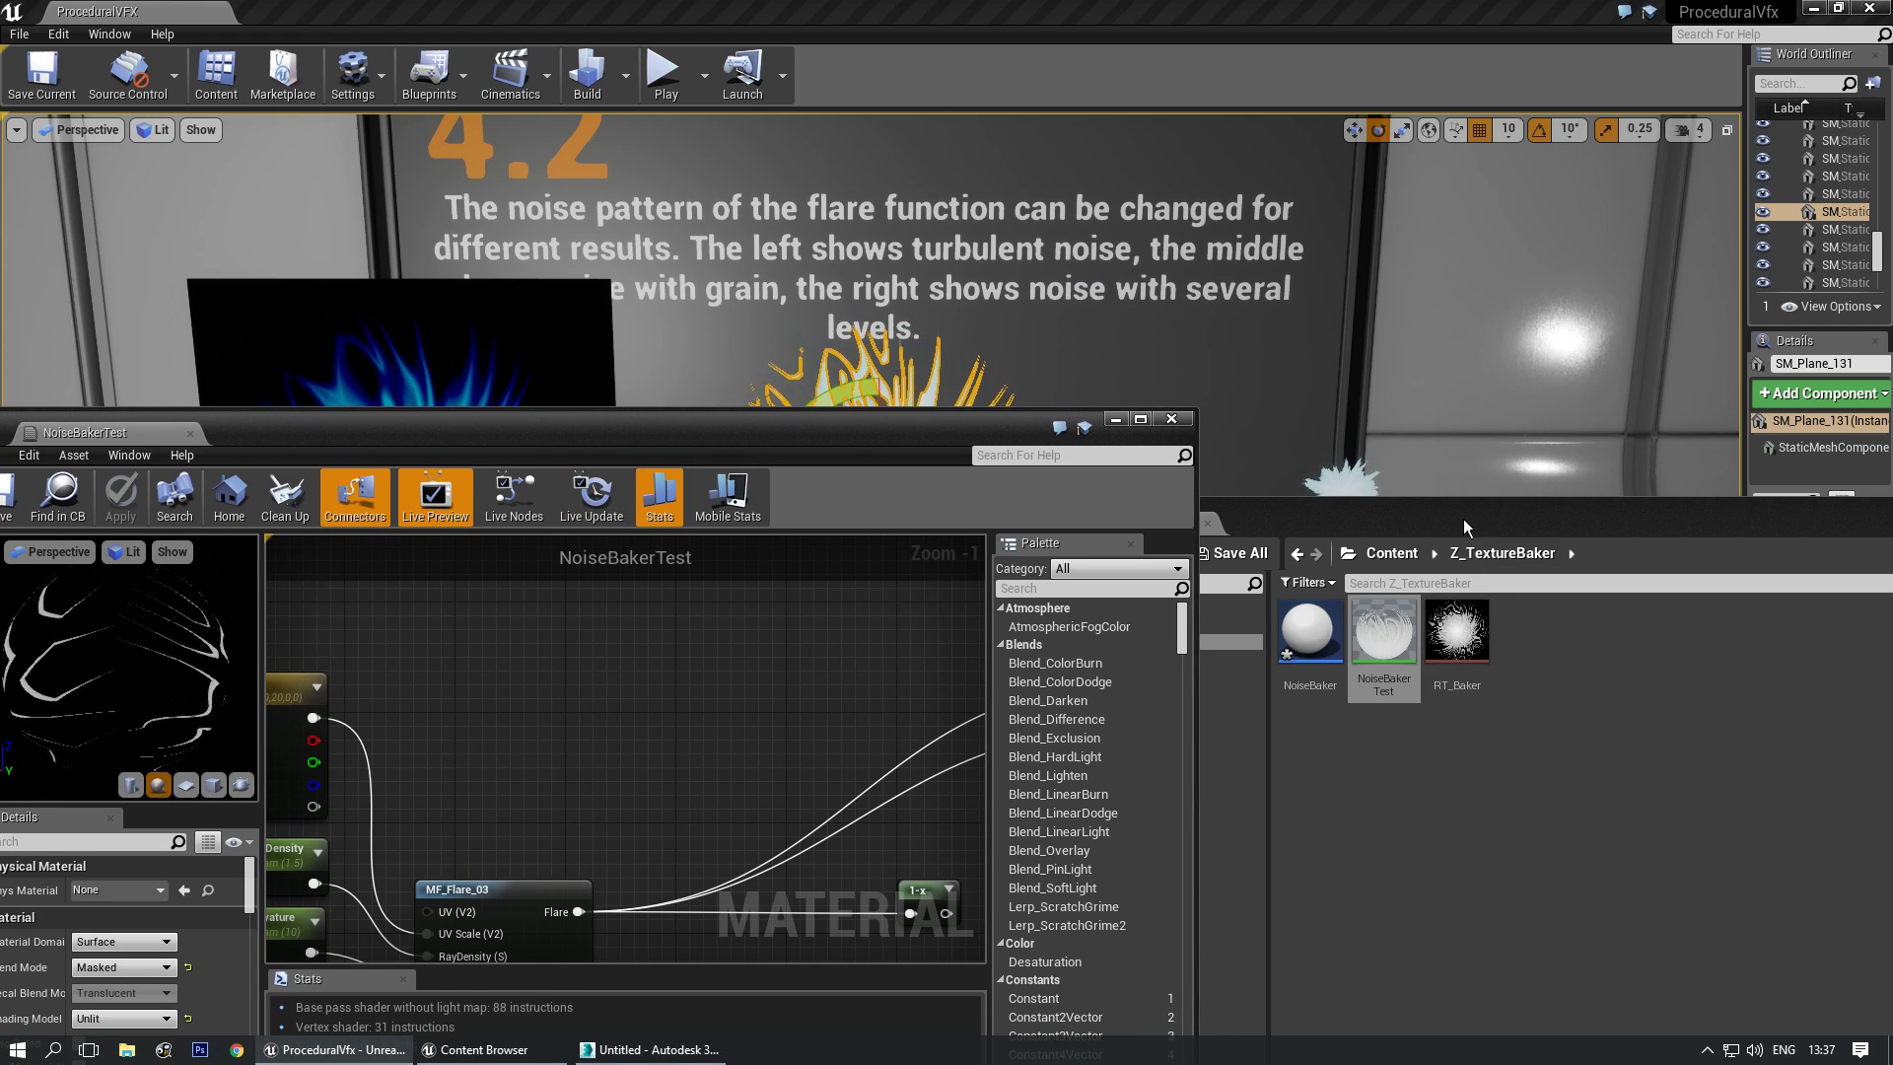
left_click_drag(1465, 521, 1326, 195)
double_click(1180, 322)
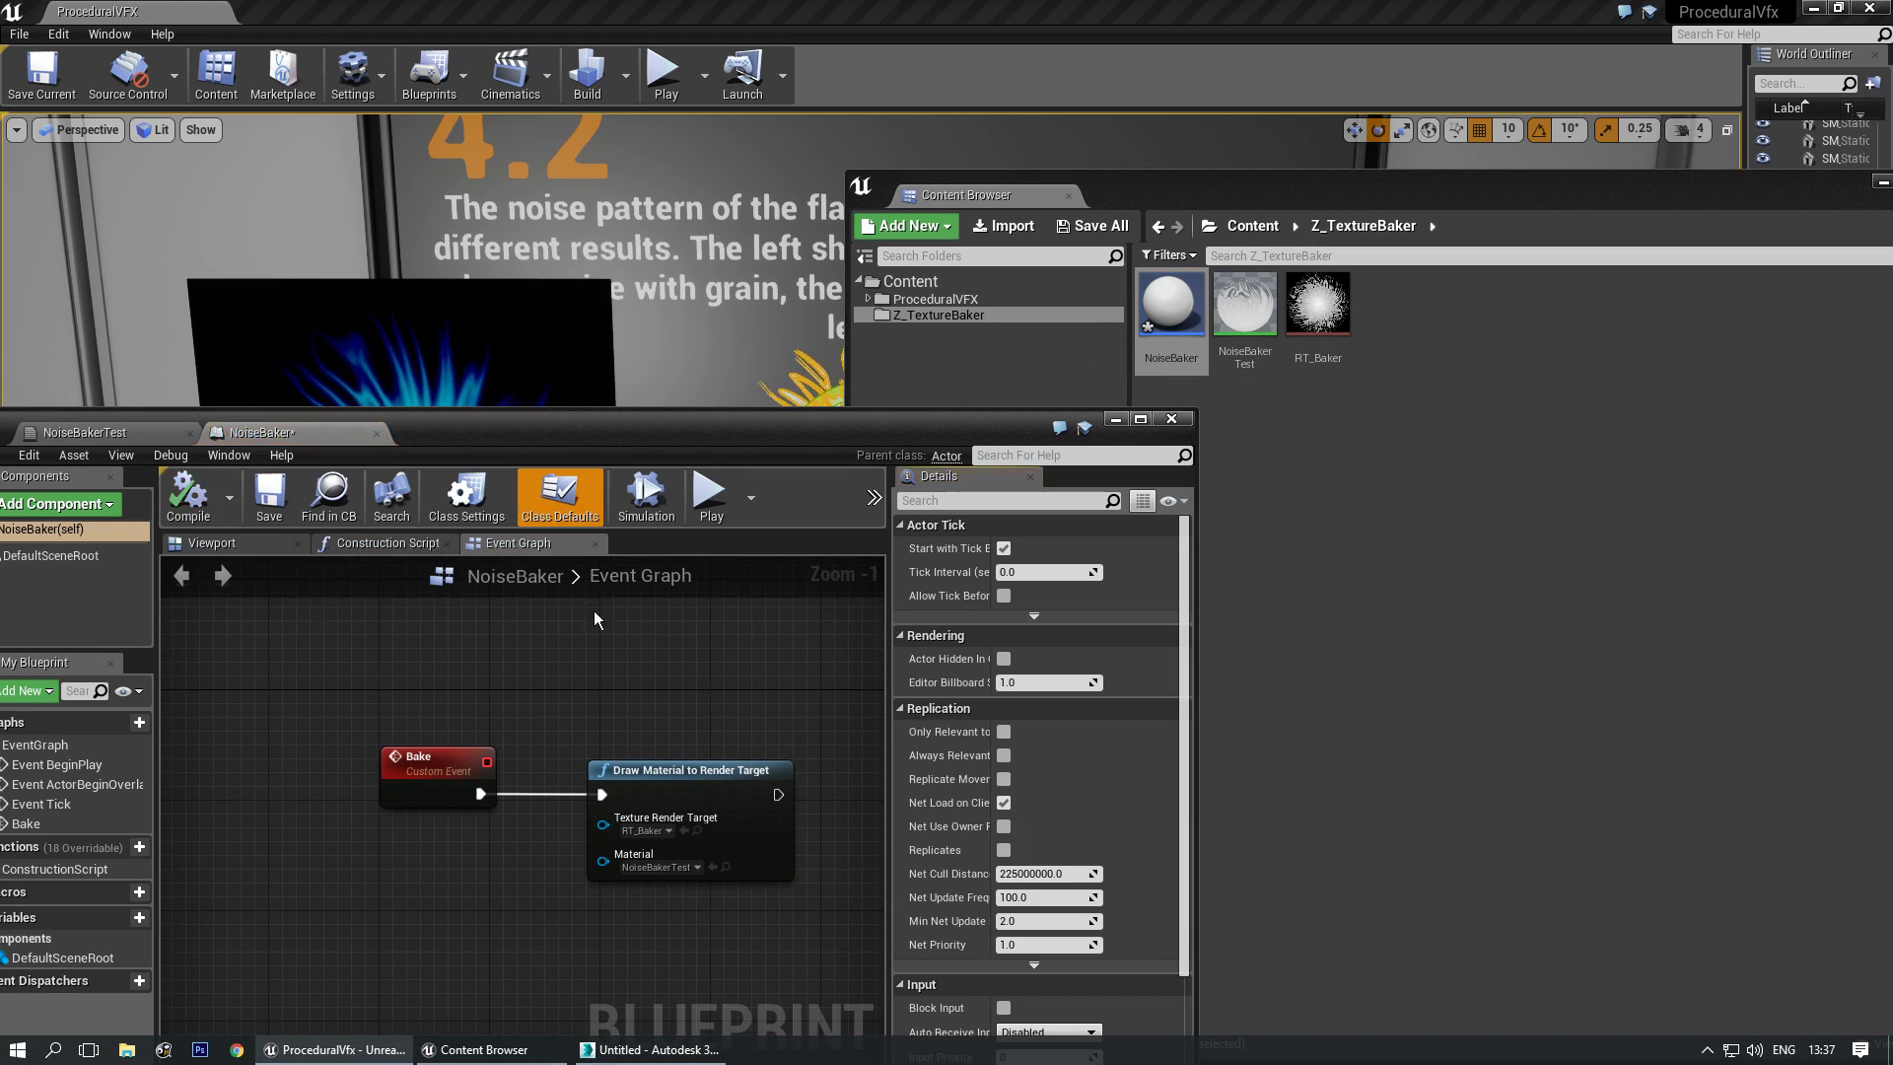
Open the RT_Baker render target and turn off the alpha channel in its preview.
double_click(1324, 309)
left_click_drag(809, 433, 1202, 167)
left_click(389, 290)
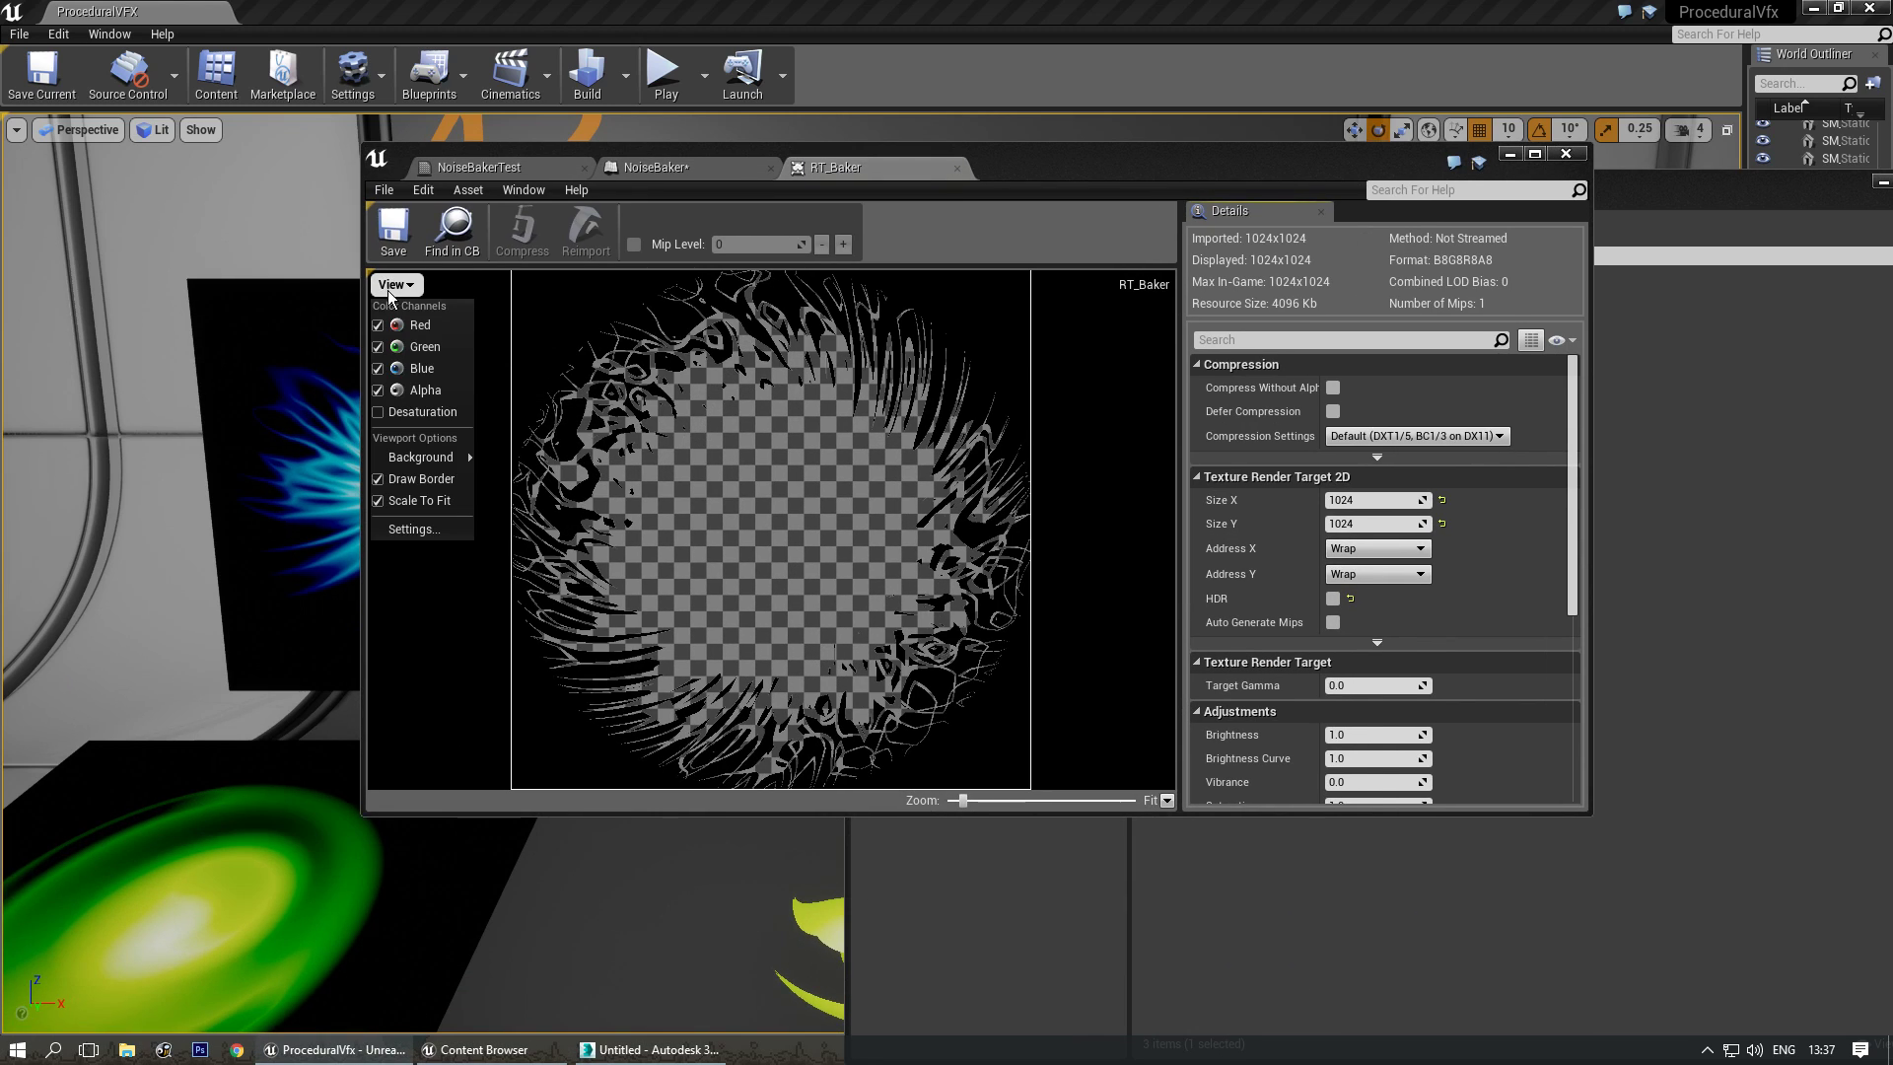
left_click(423, 386)
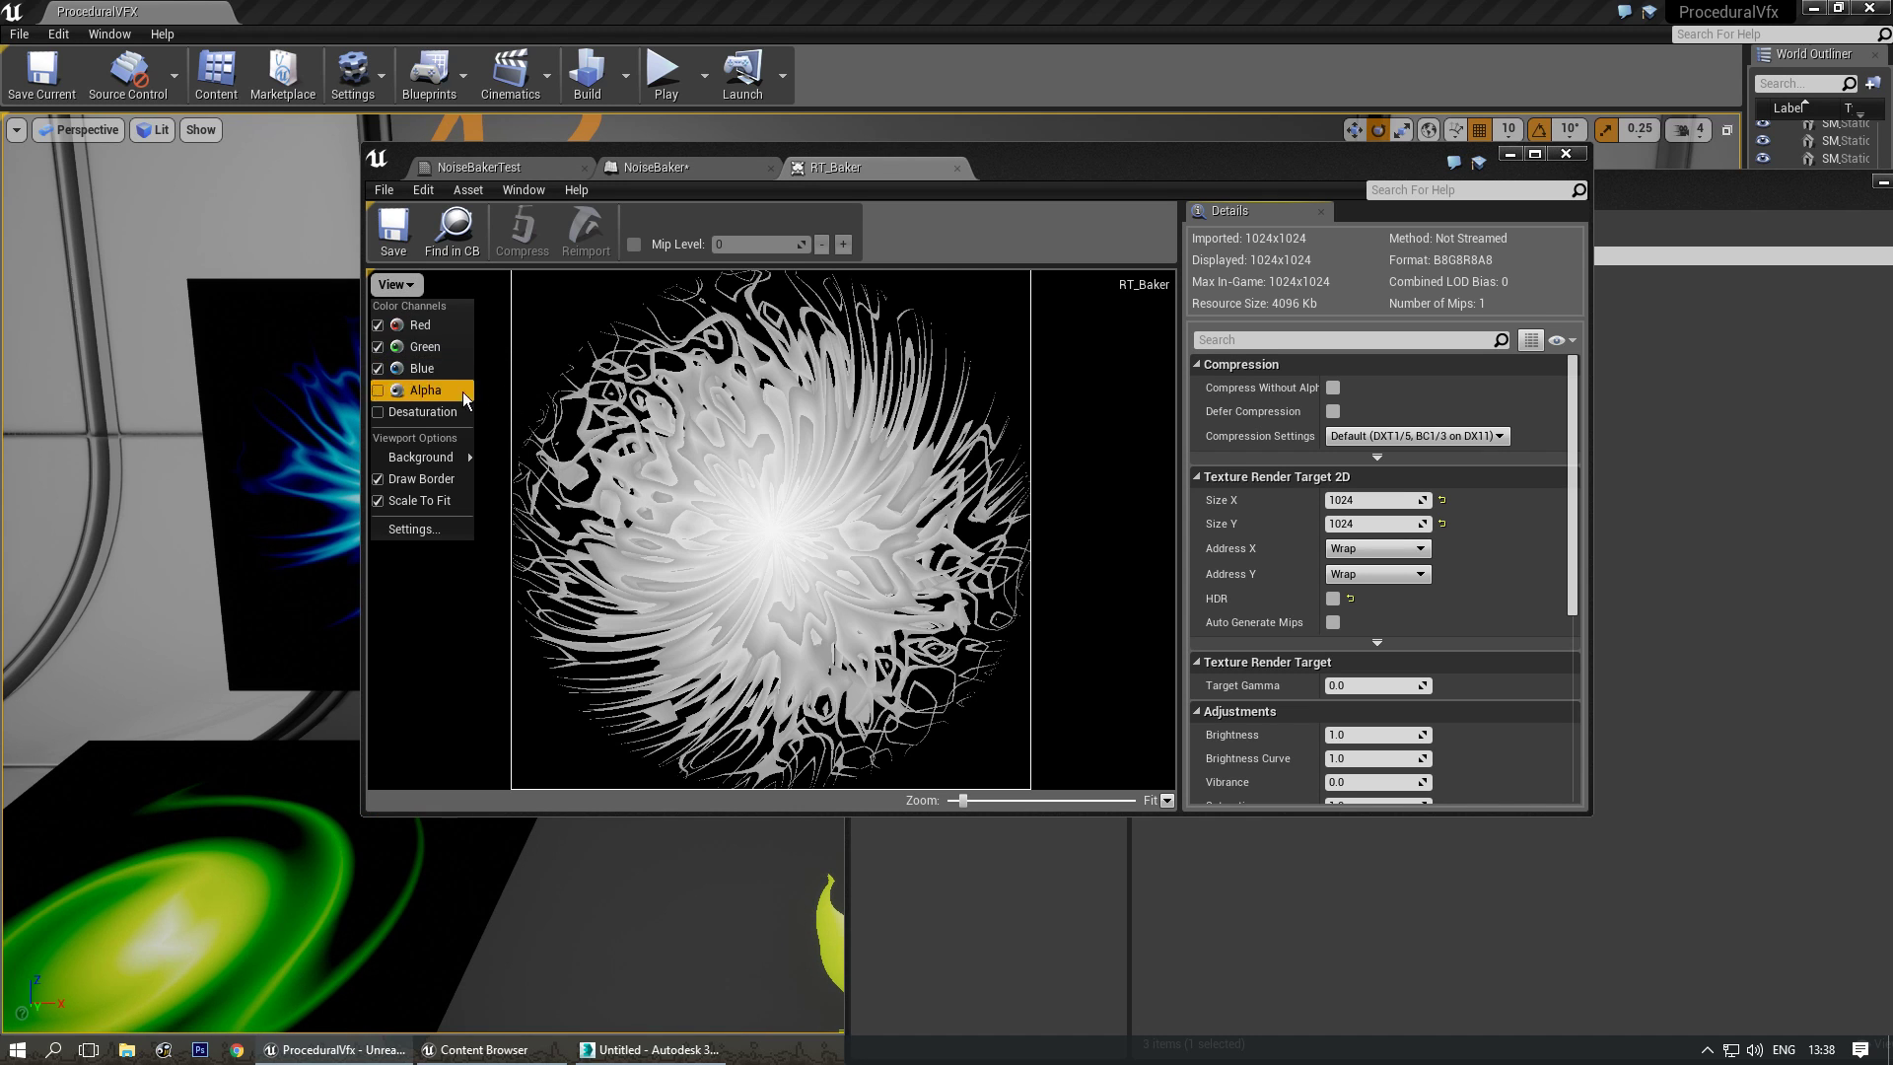
Close the asset editor window and create a static texture from the RT_Baker render target.
left_click_drag(1054, 156, 887, 423)
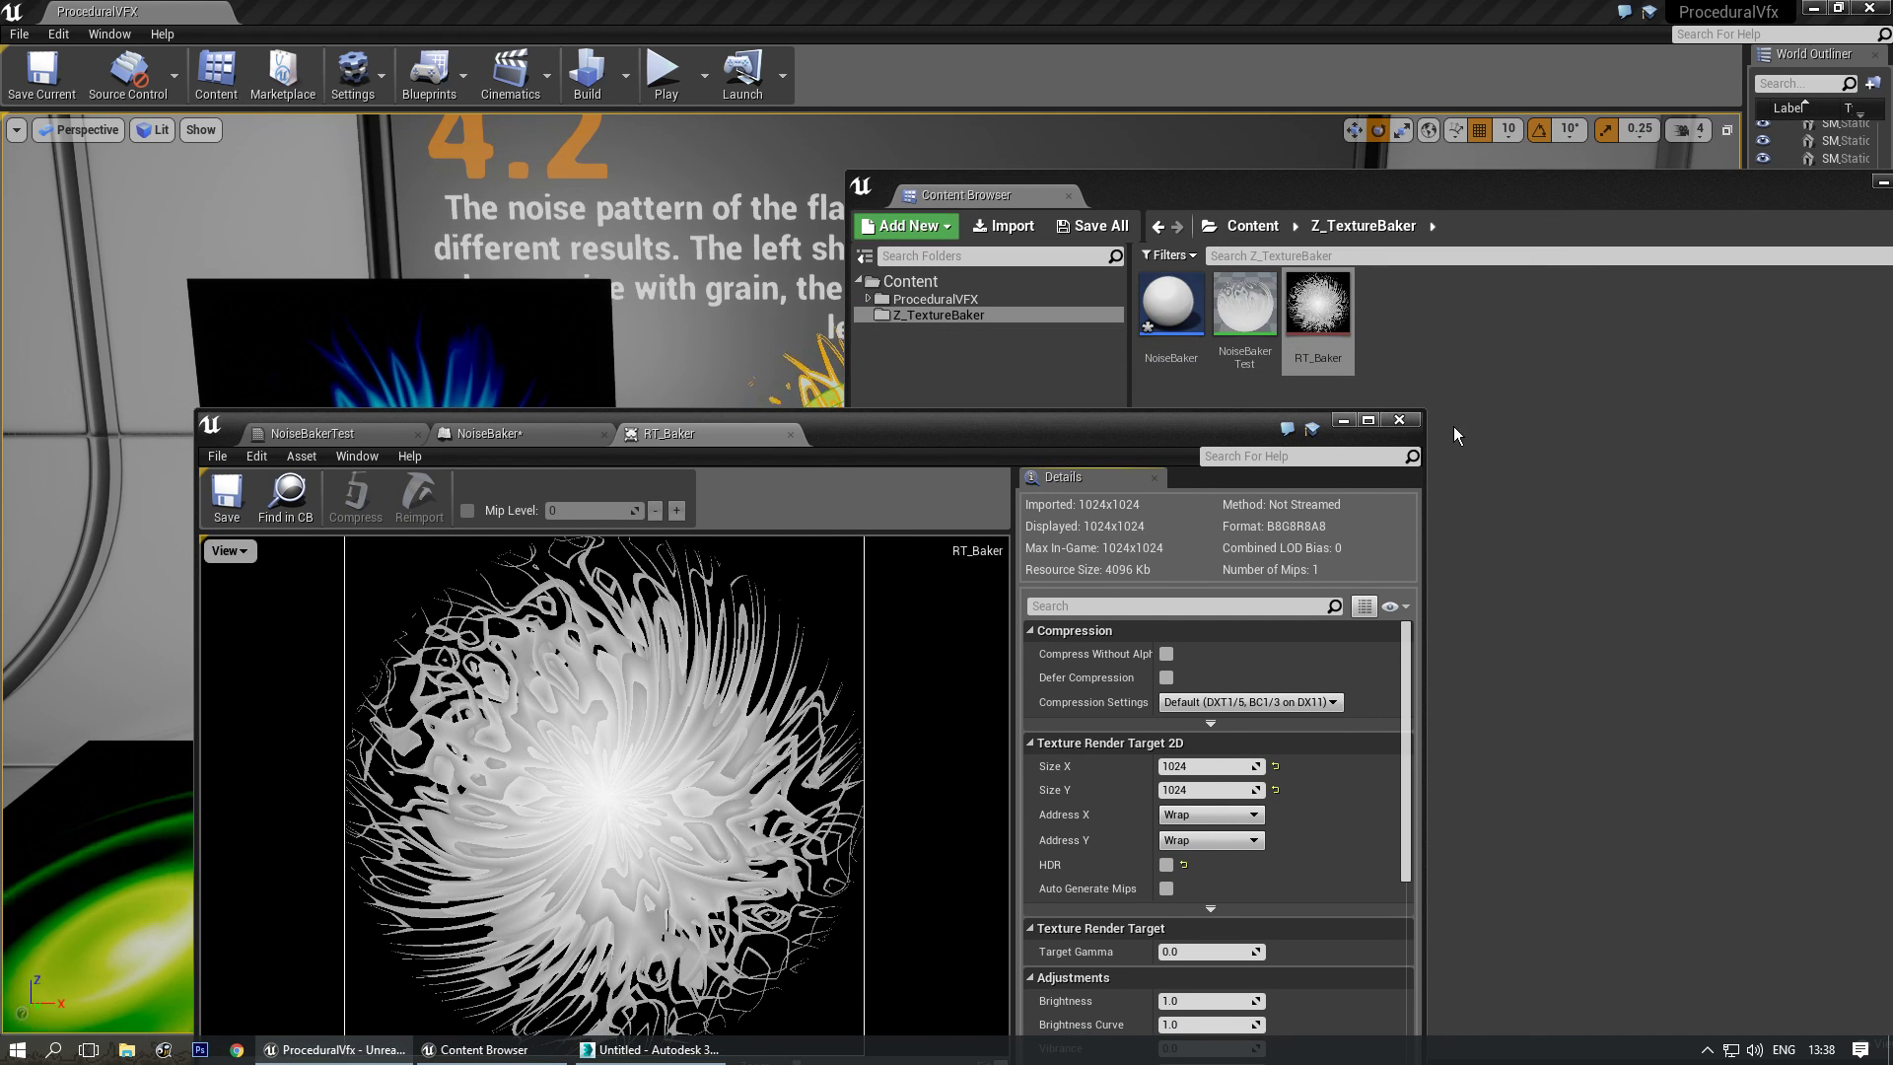
left_click(1399, 420)
right_click(1321, 296)
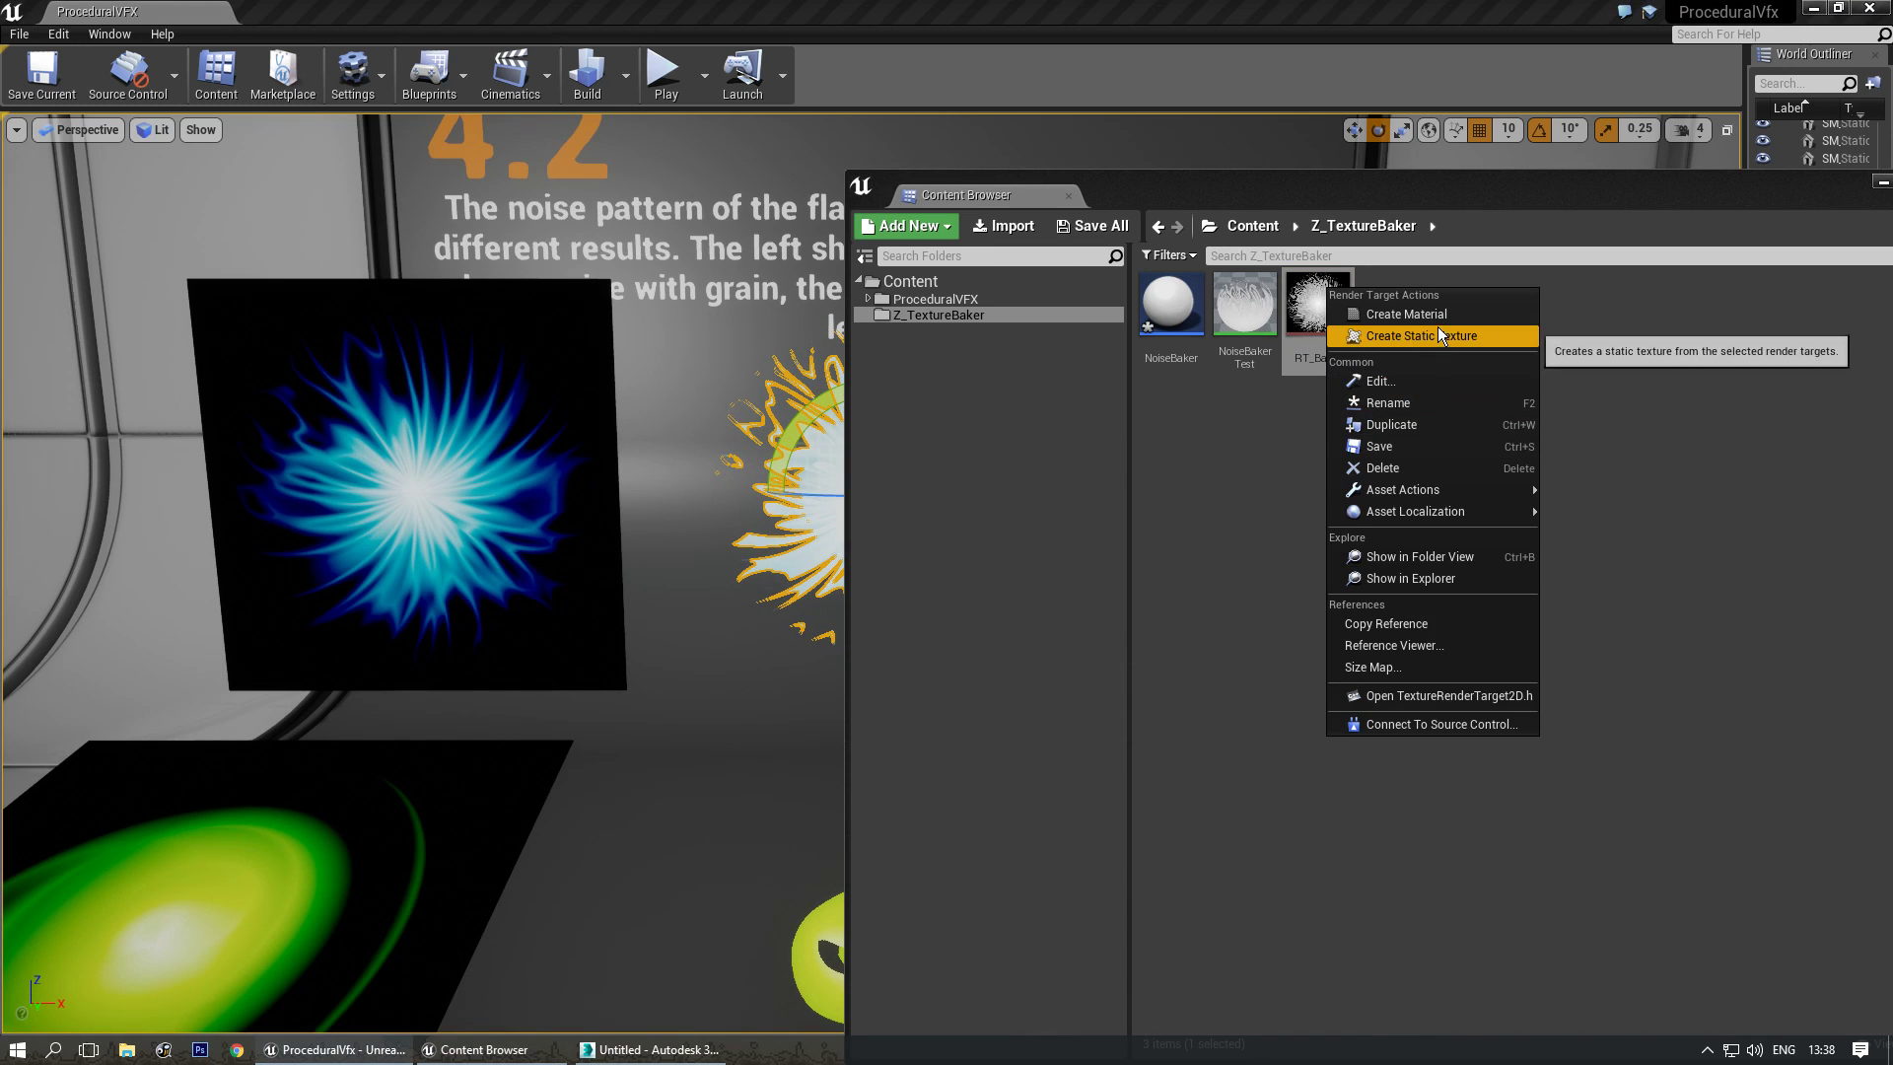
left_click(1424, 337)
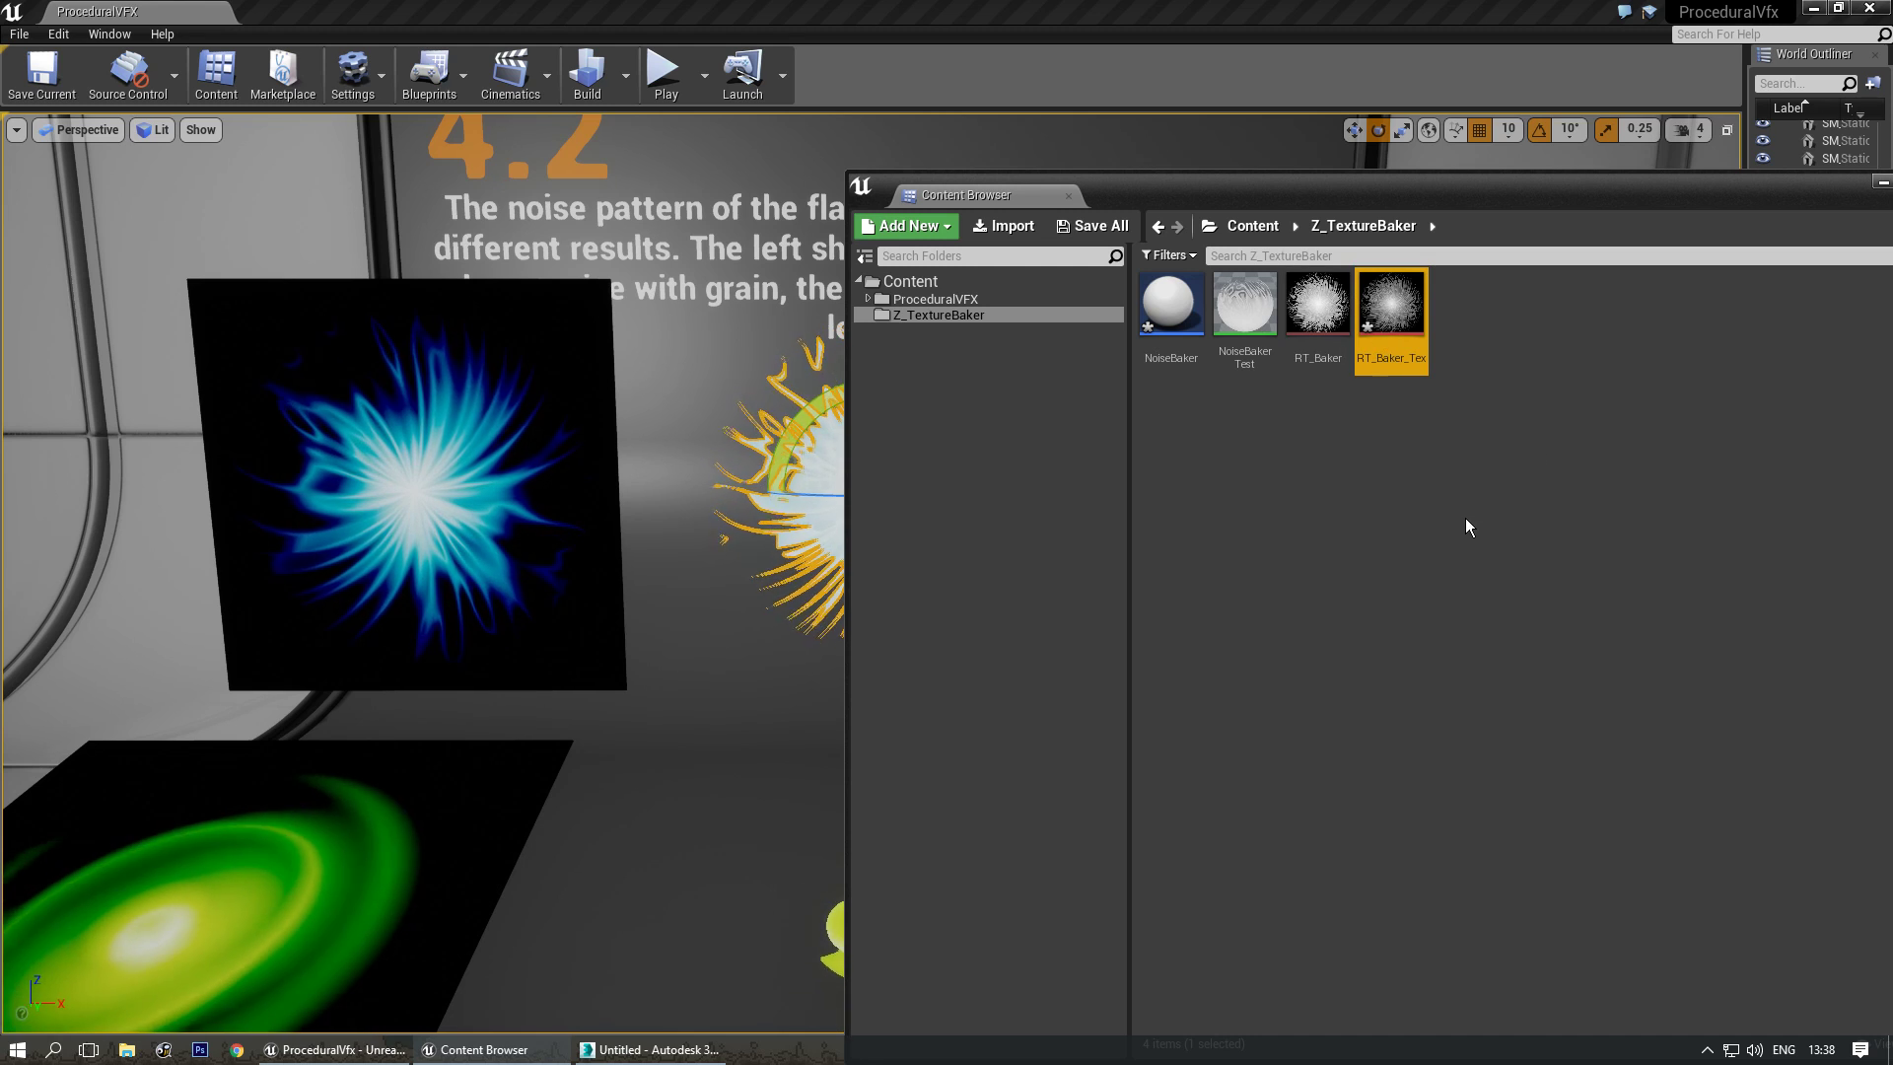
Export the RT_Baker_Tex texture as RT_Baker_Tex.TGA into the _Tests_ folder inside _Textures_ on the Art & Design drive.
mouse_move(1372, 370)
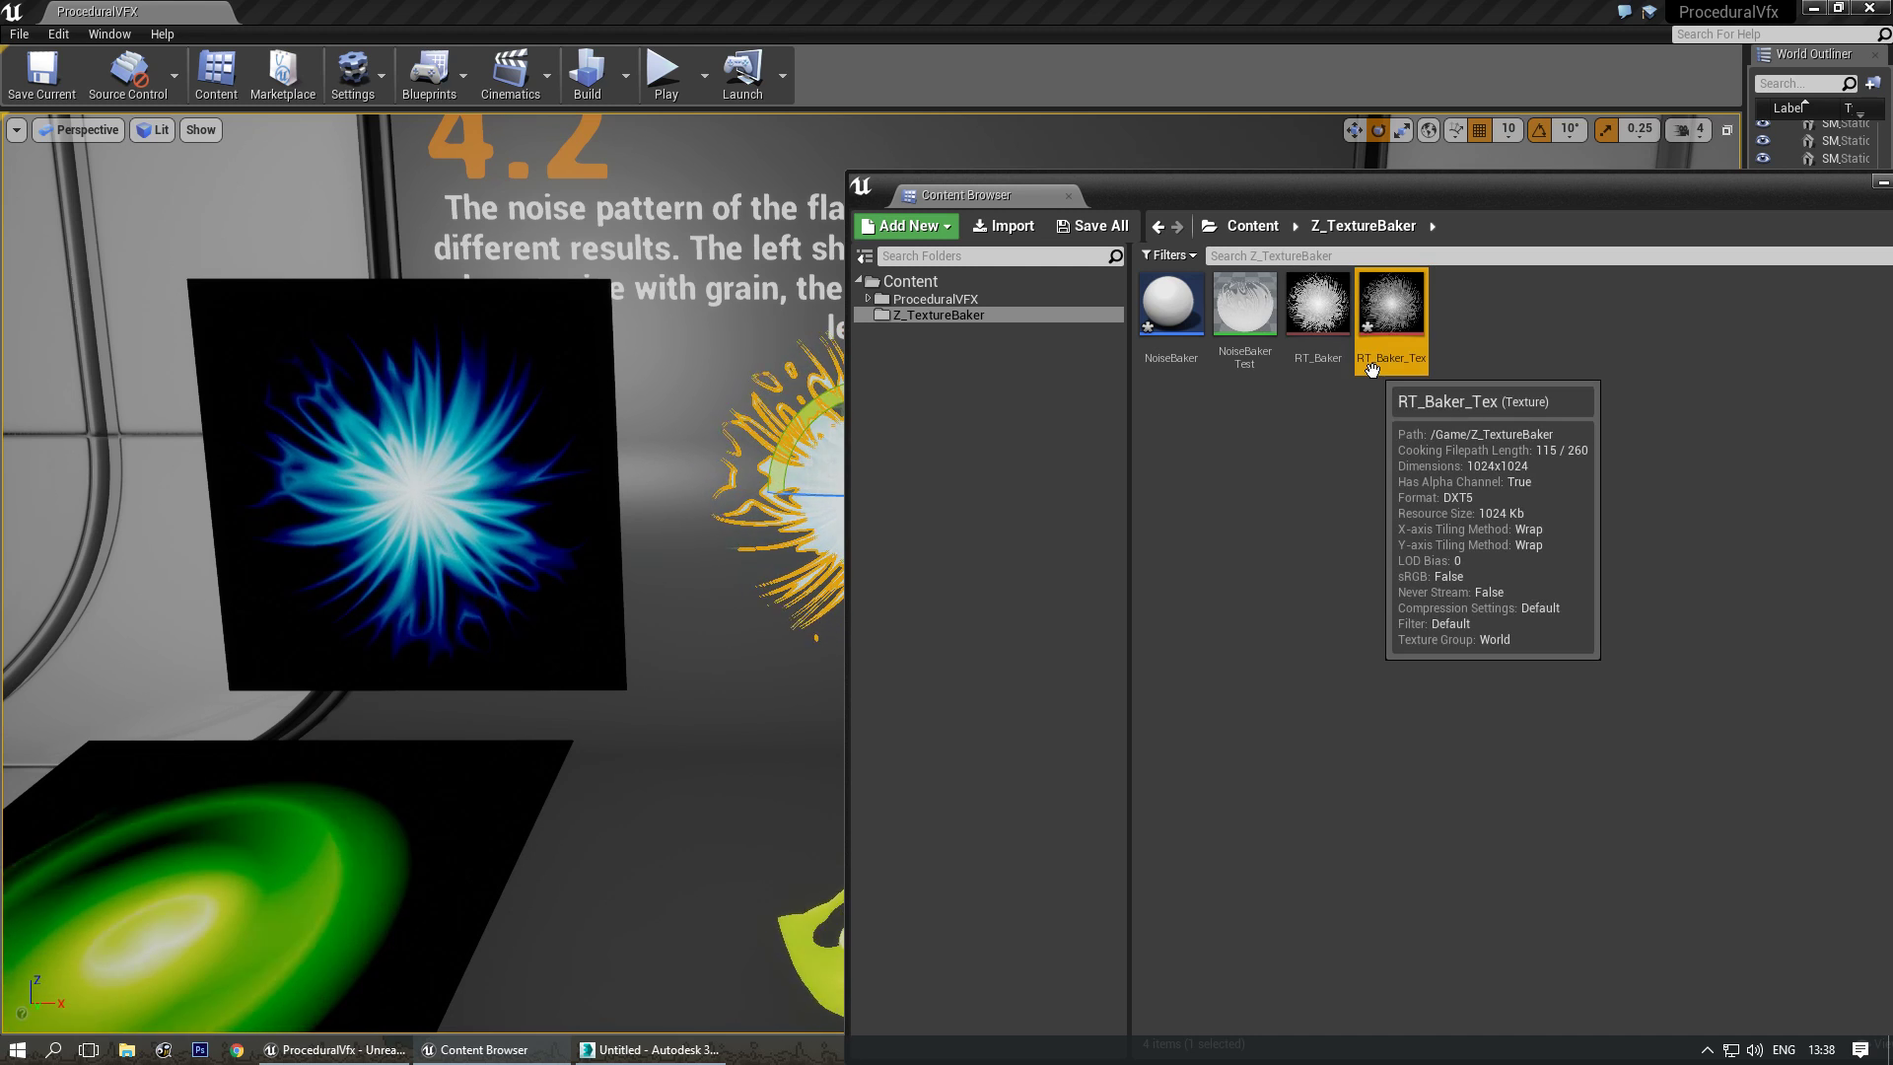
right_click(1384, 304)
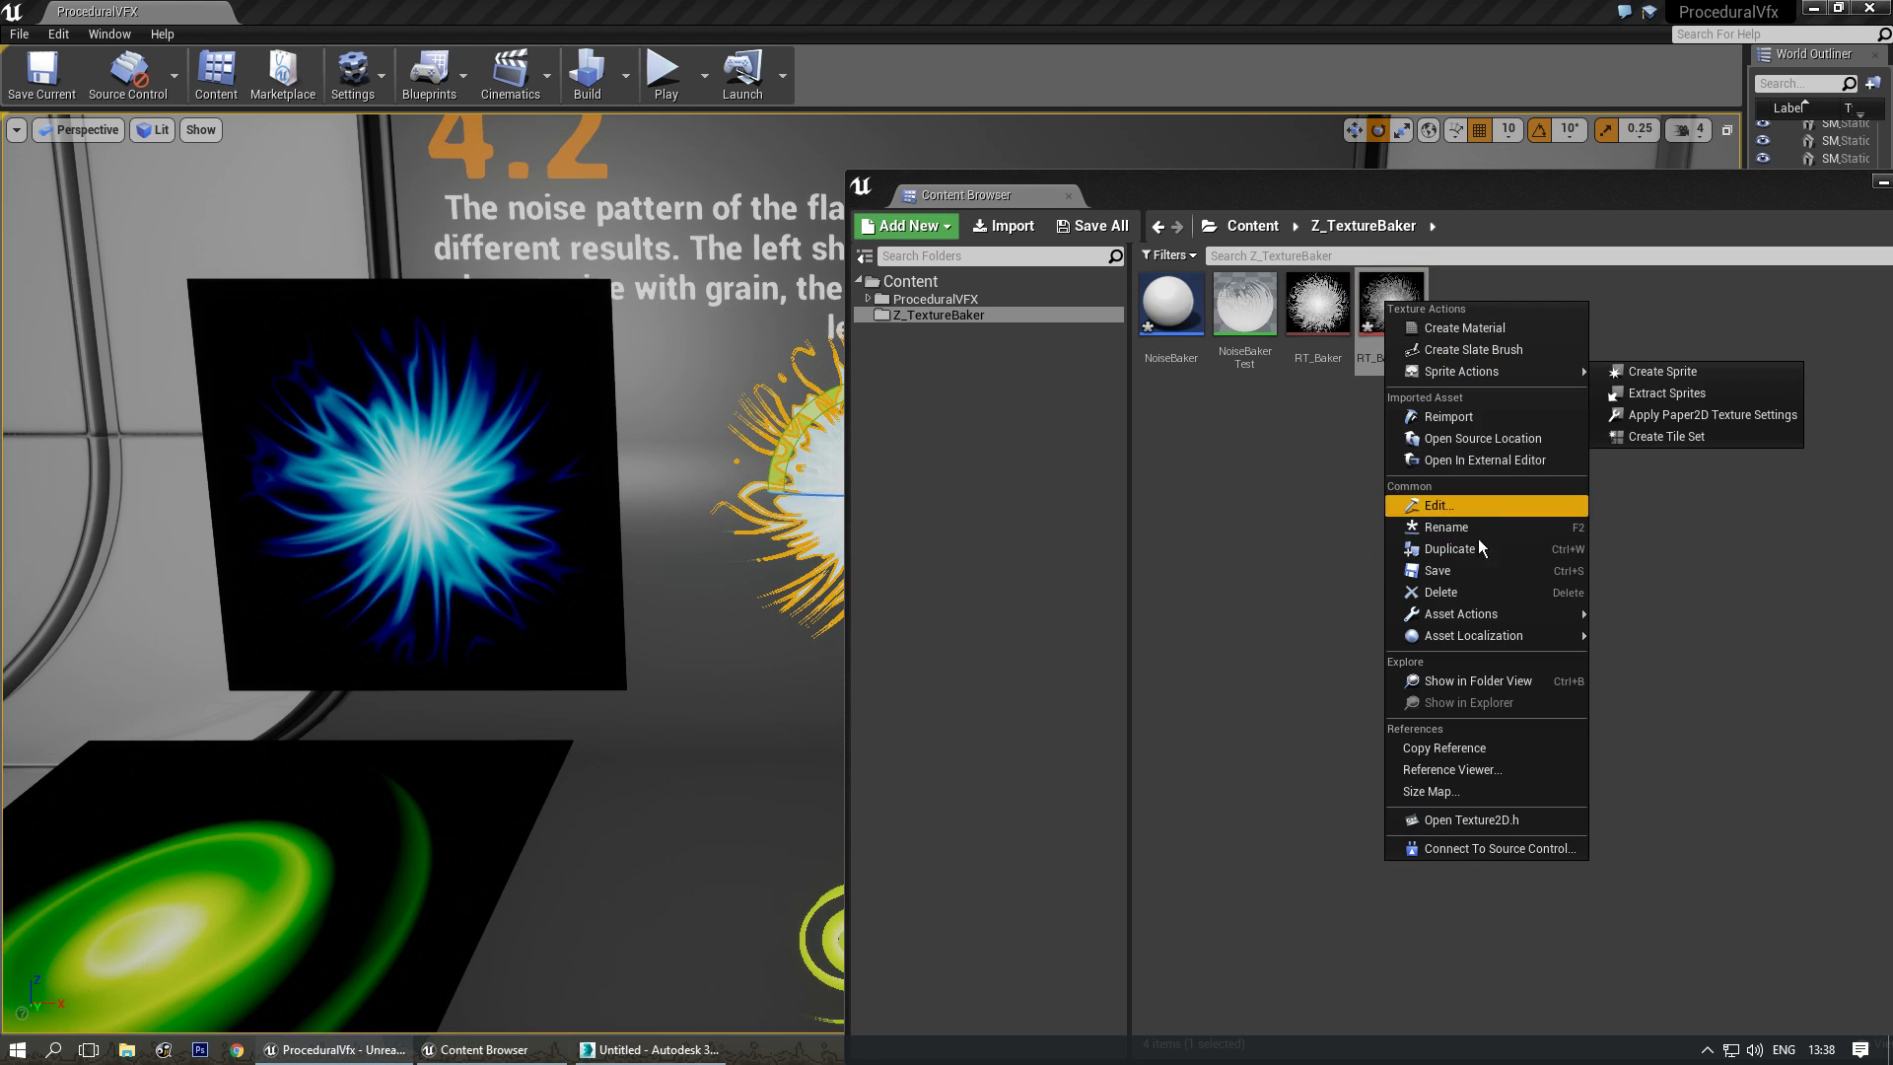
mouse_move(1516, 611)
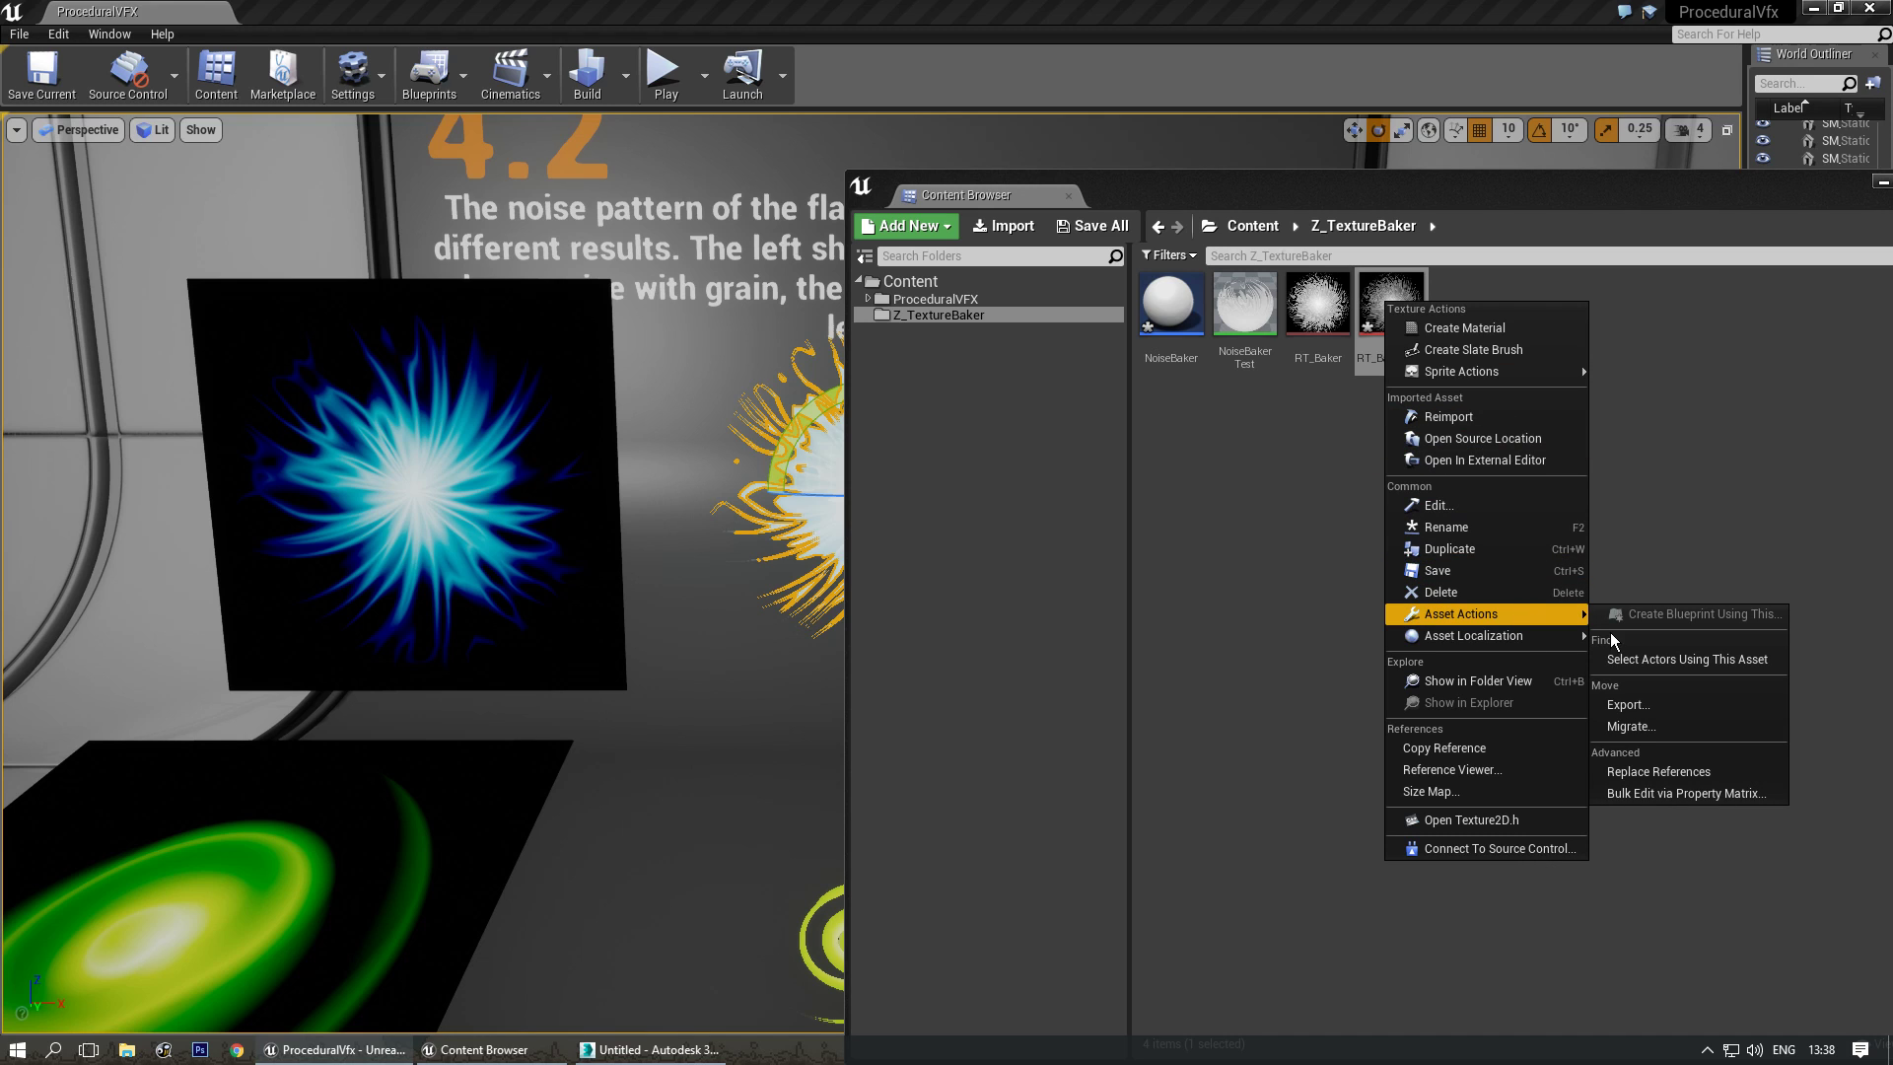
left_click(1648, 700)
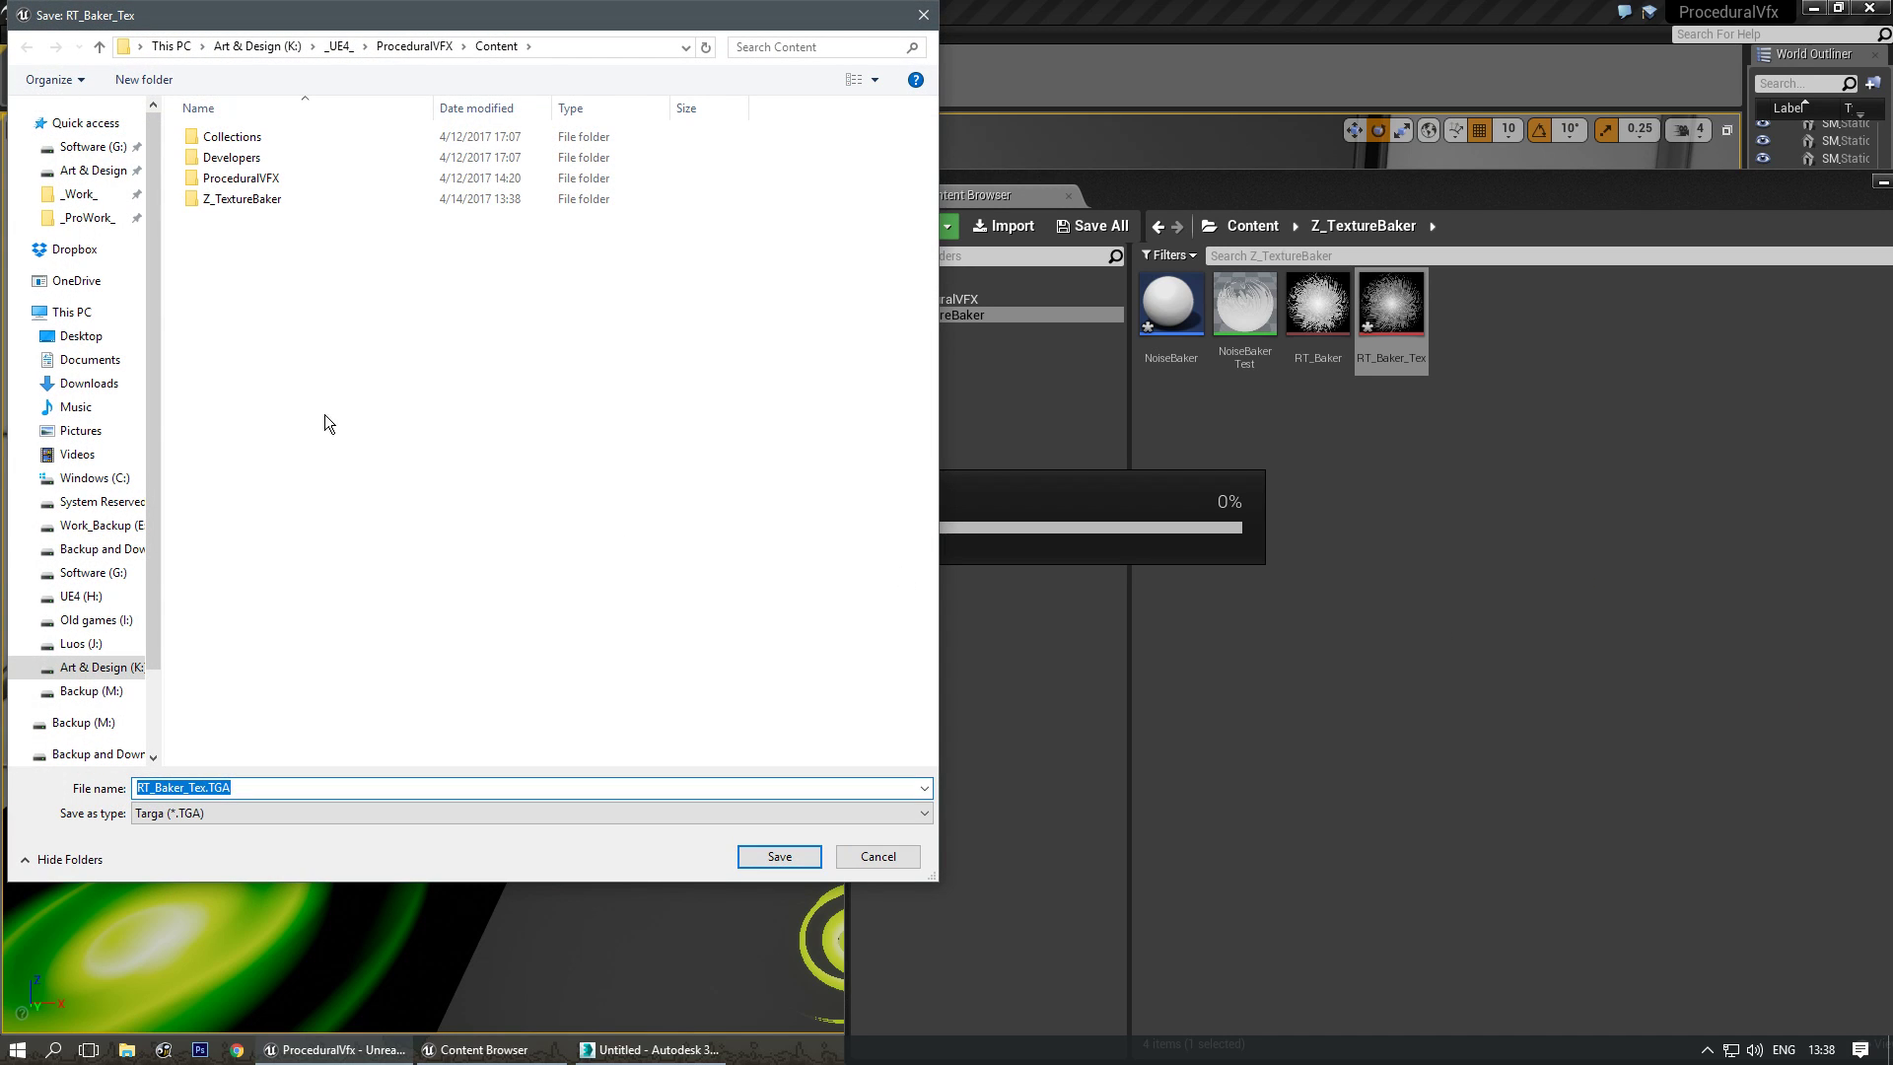
left_click(106, 663)
double_click(252, 340)
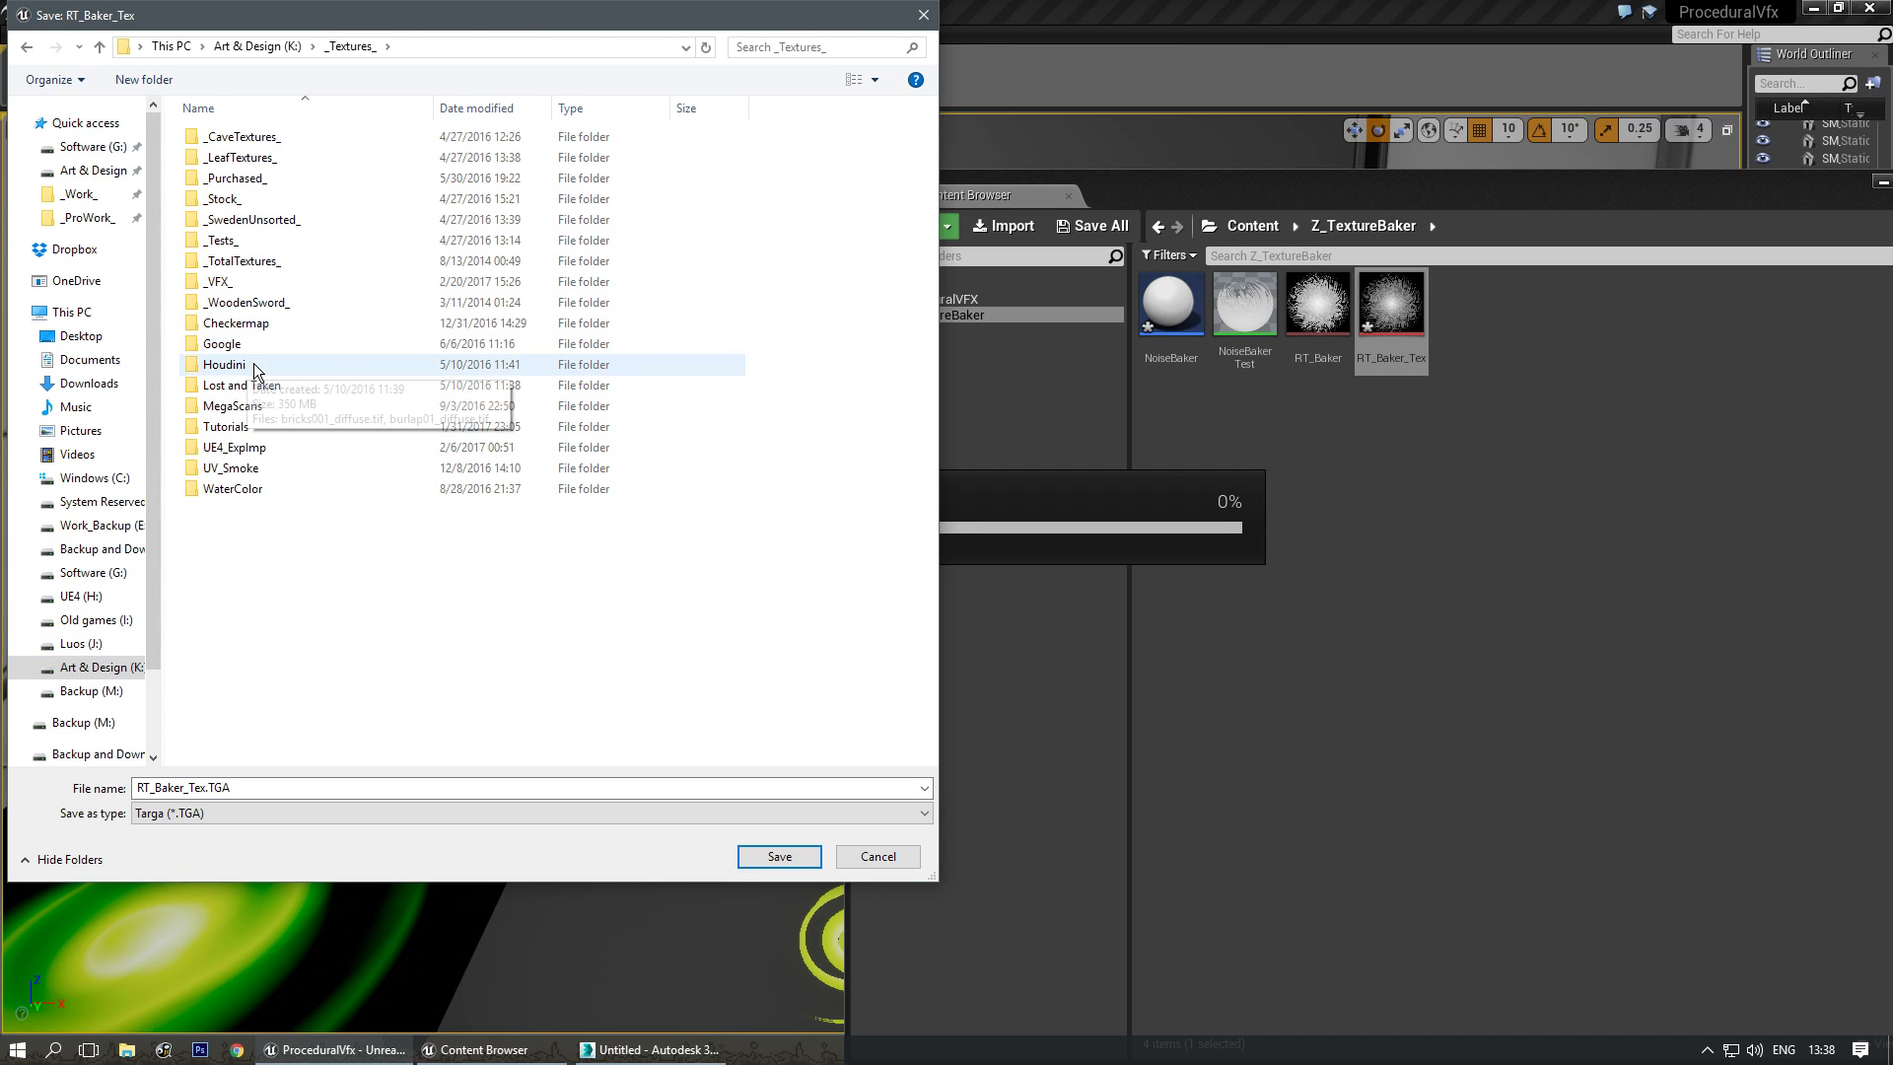
double_click(283, 241)
left_click(754, 852)
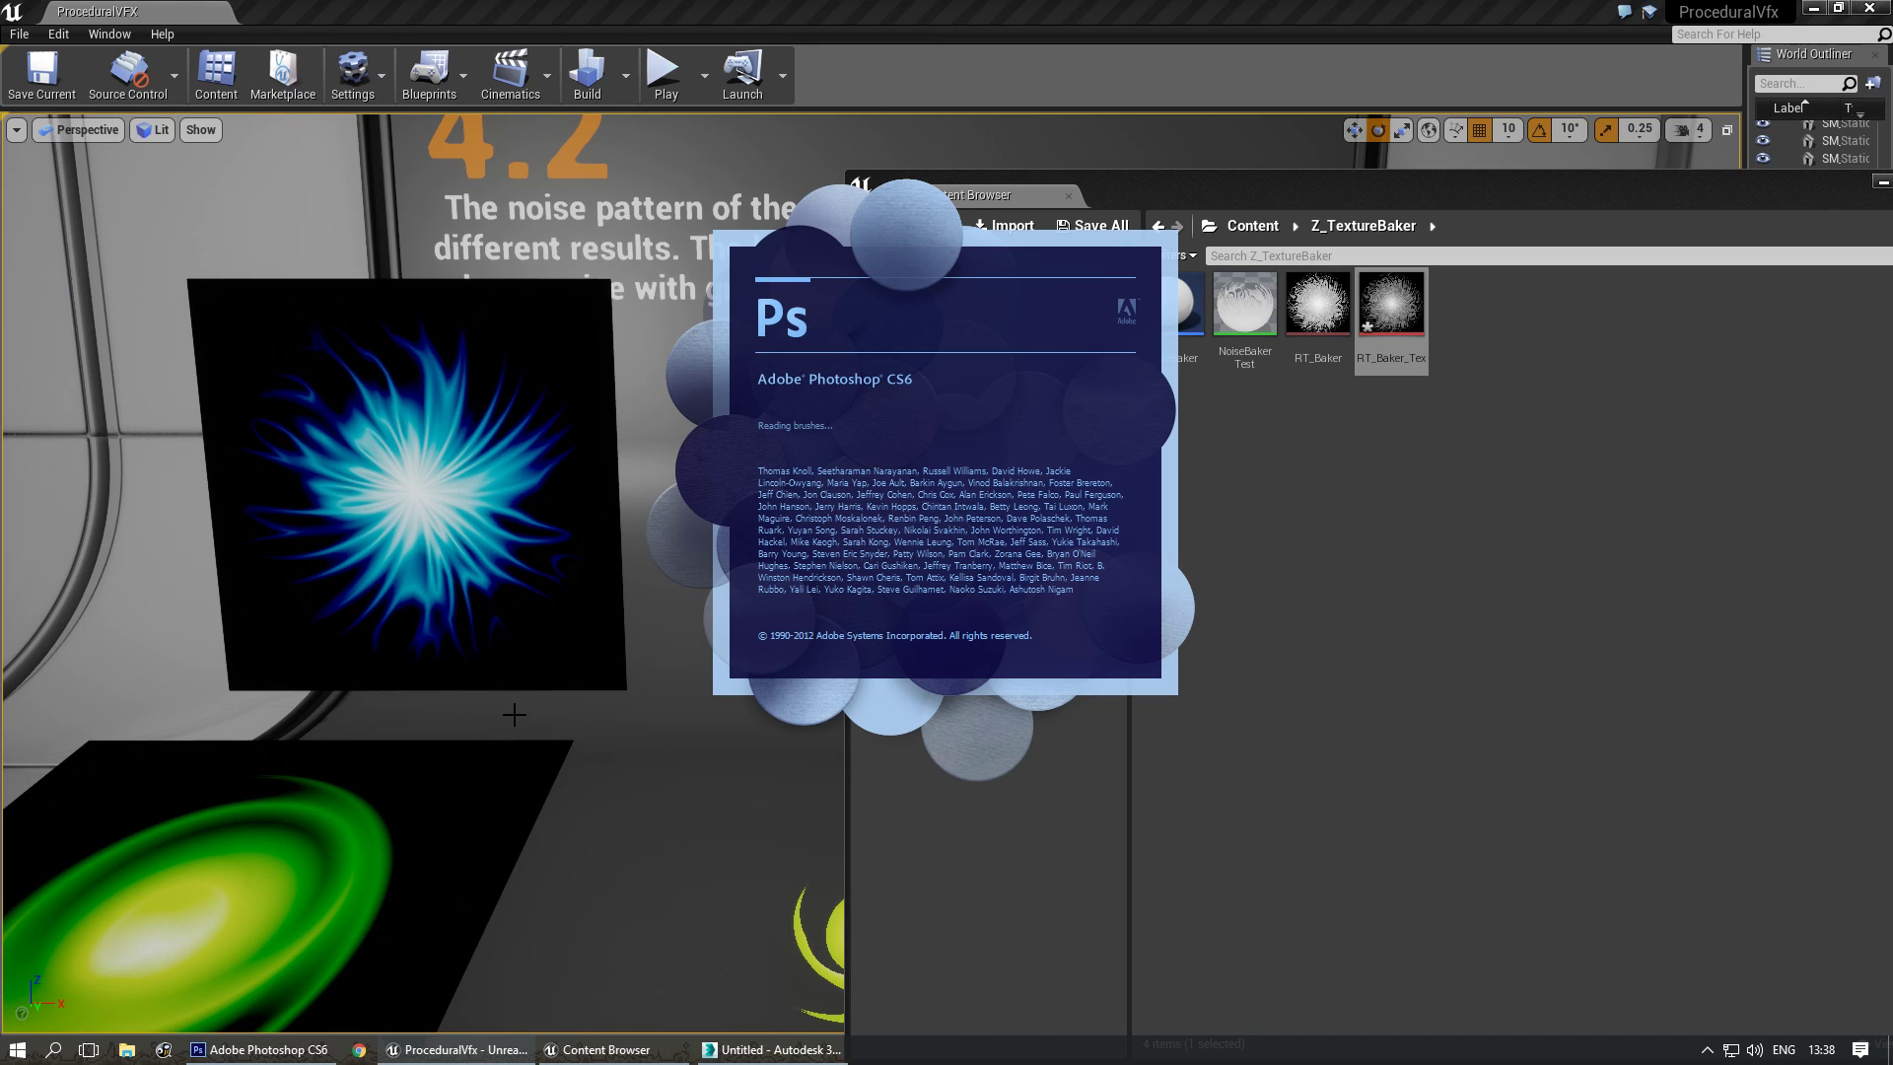
Open the exported RT_Baker_Tex.TGA in Photoshop from its file explorer folder.
left_click(126, 1049)
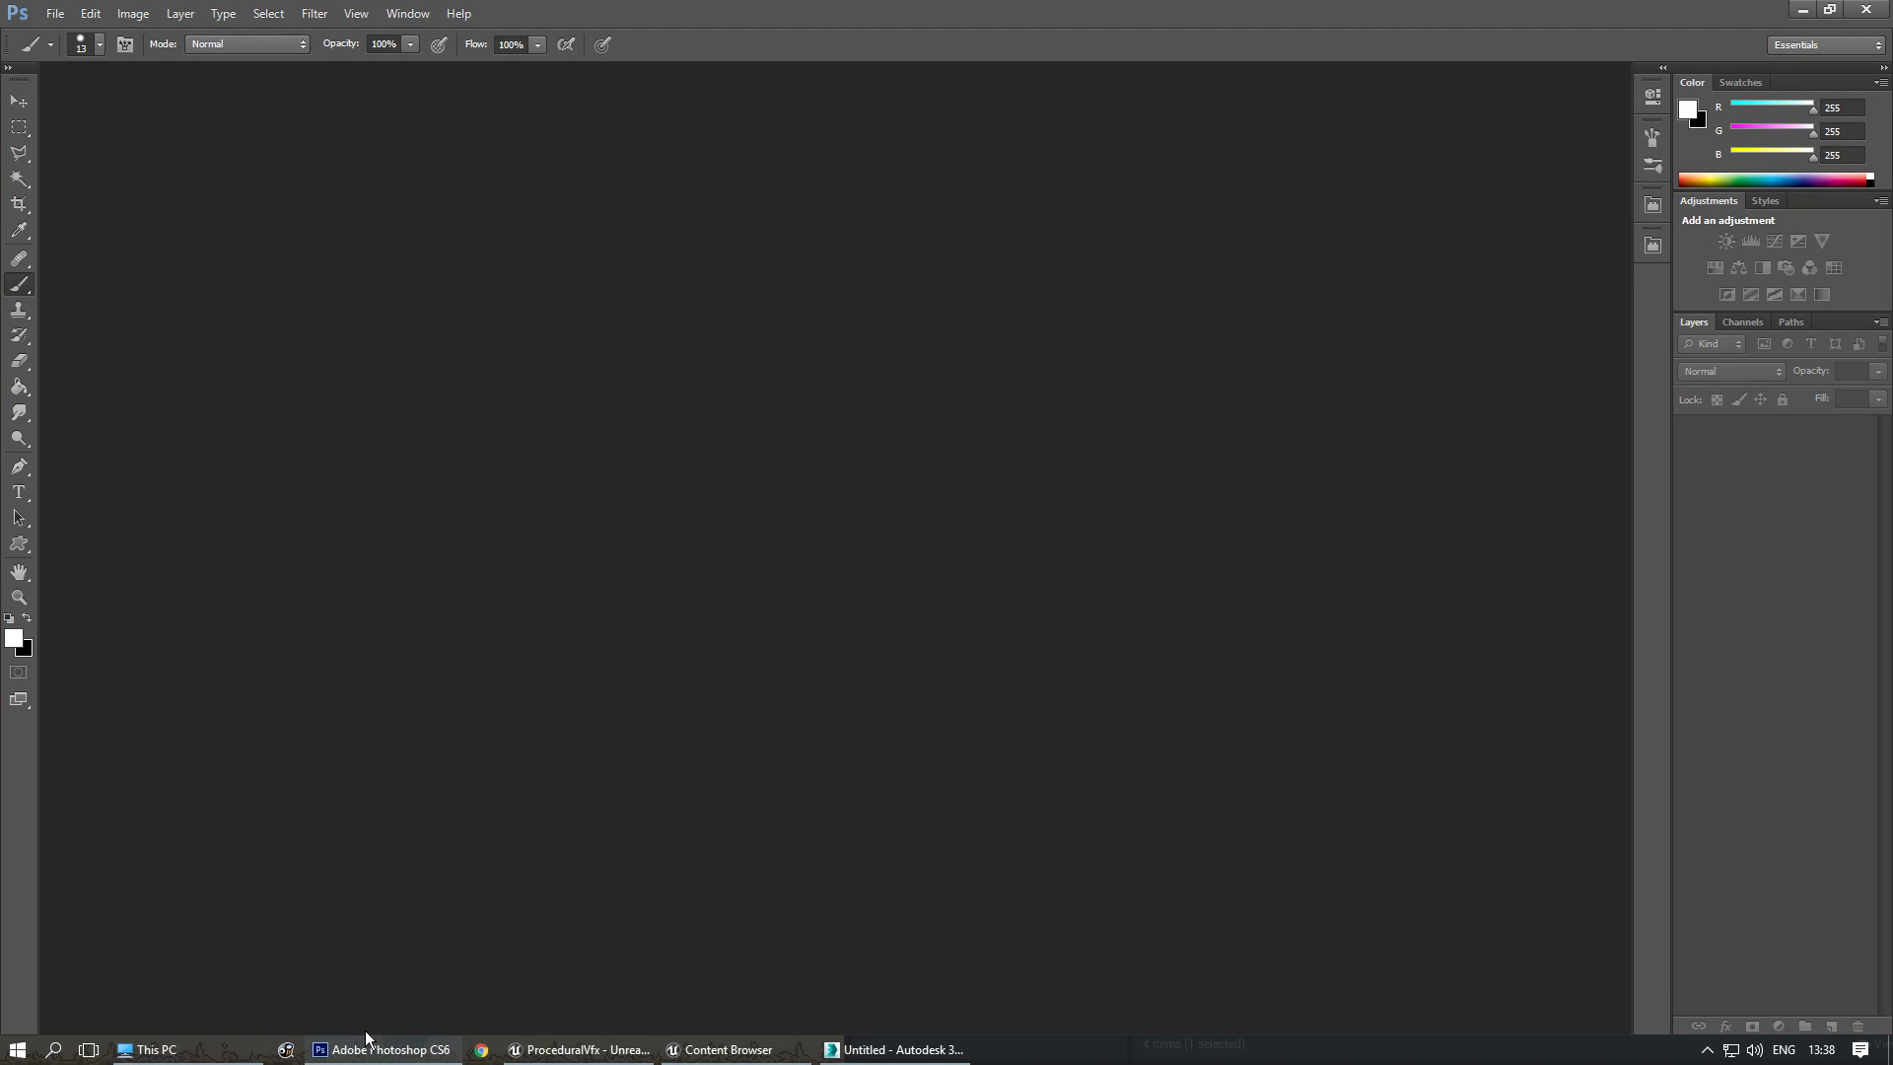
left_click(200, 1048)
left_click_drag(976, 160, 0, 141)
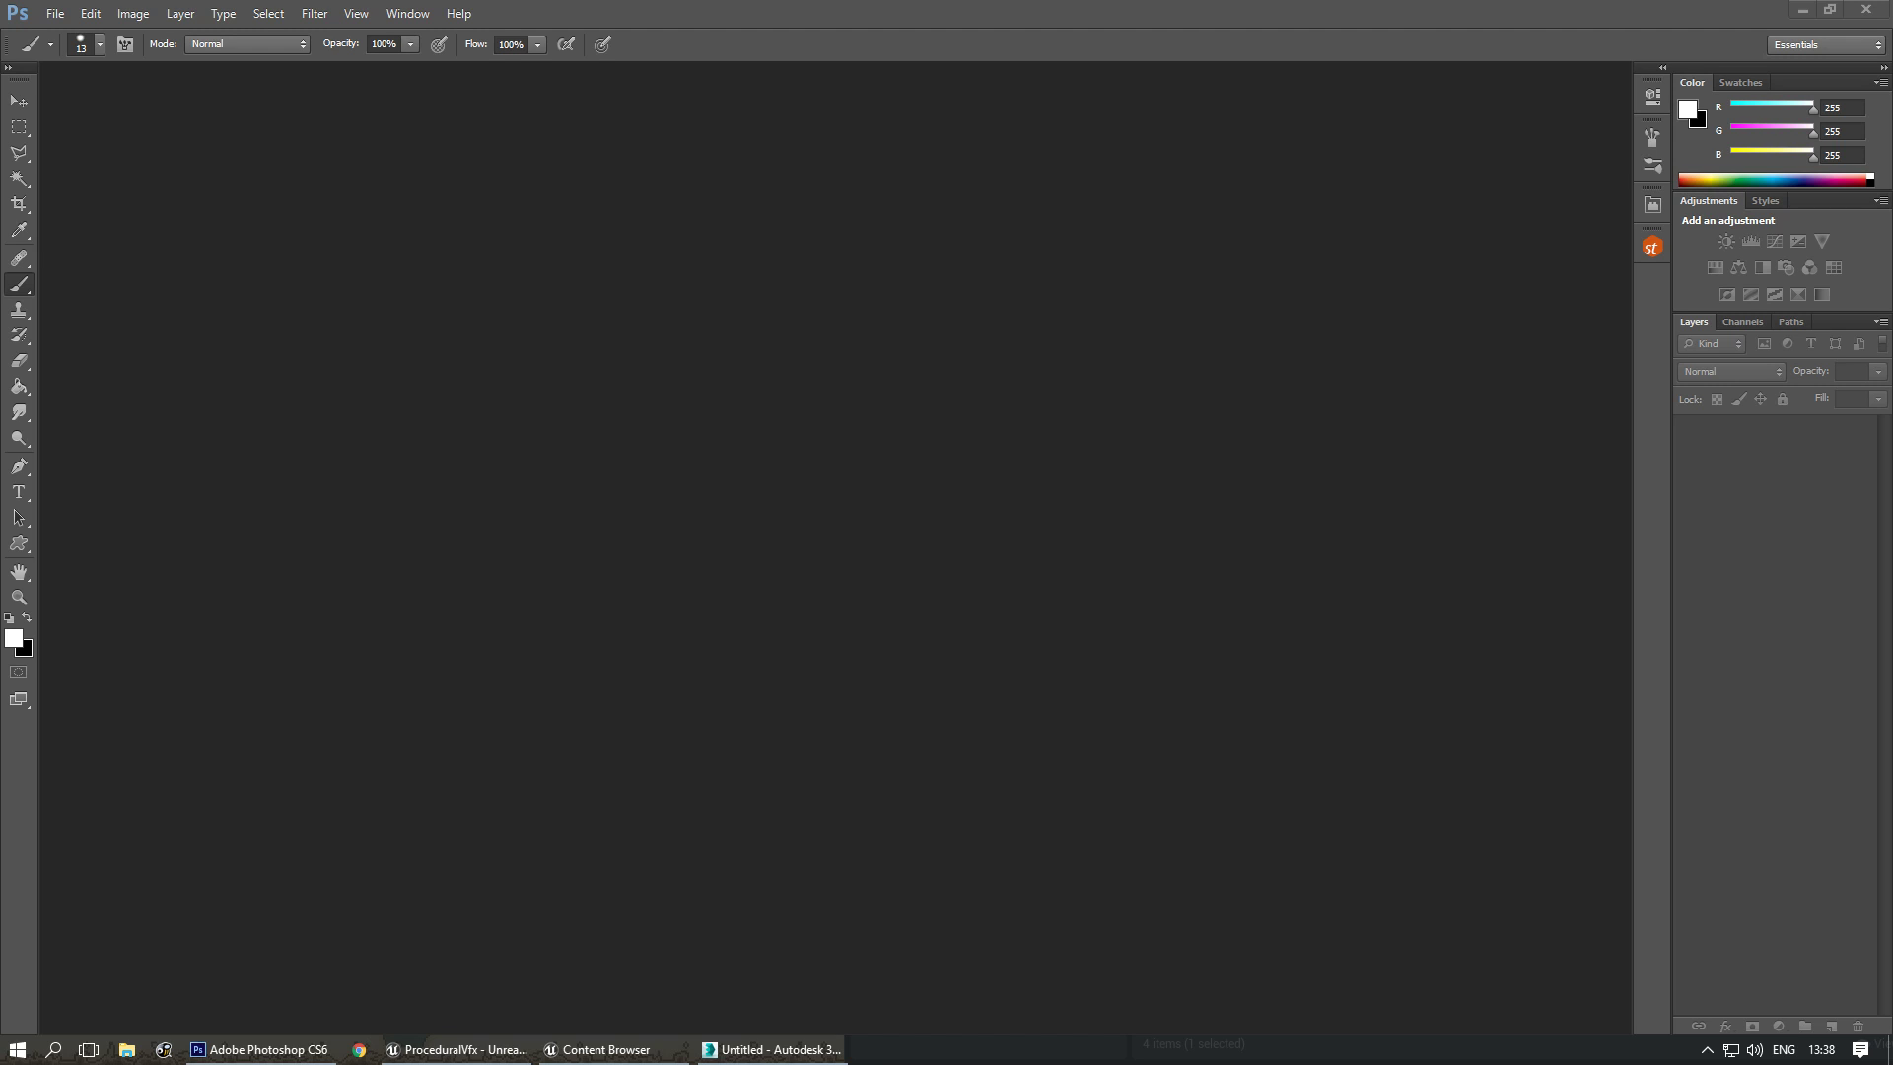
left_click_drag(0, 376, 761, 479)
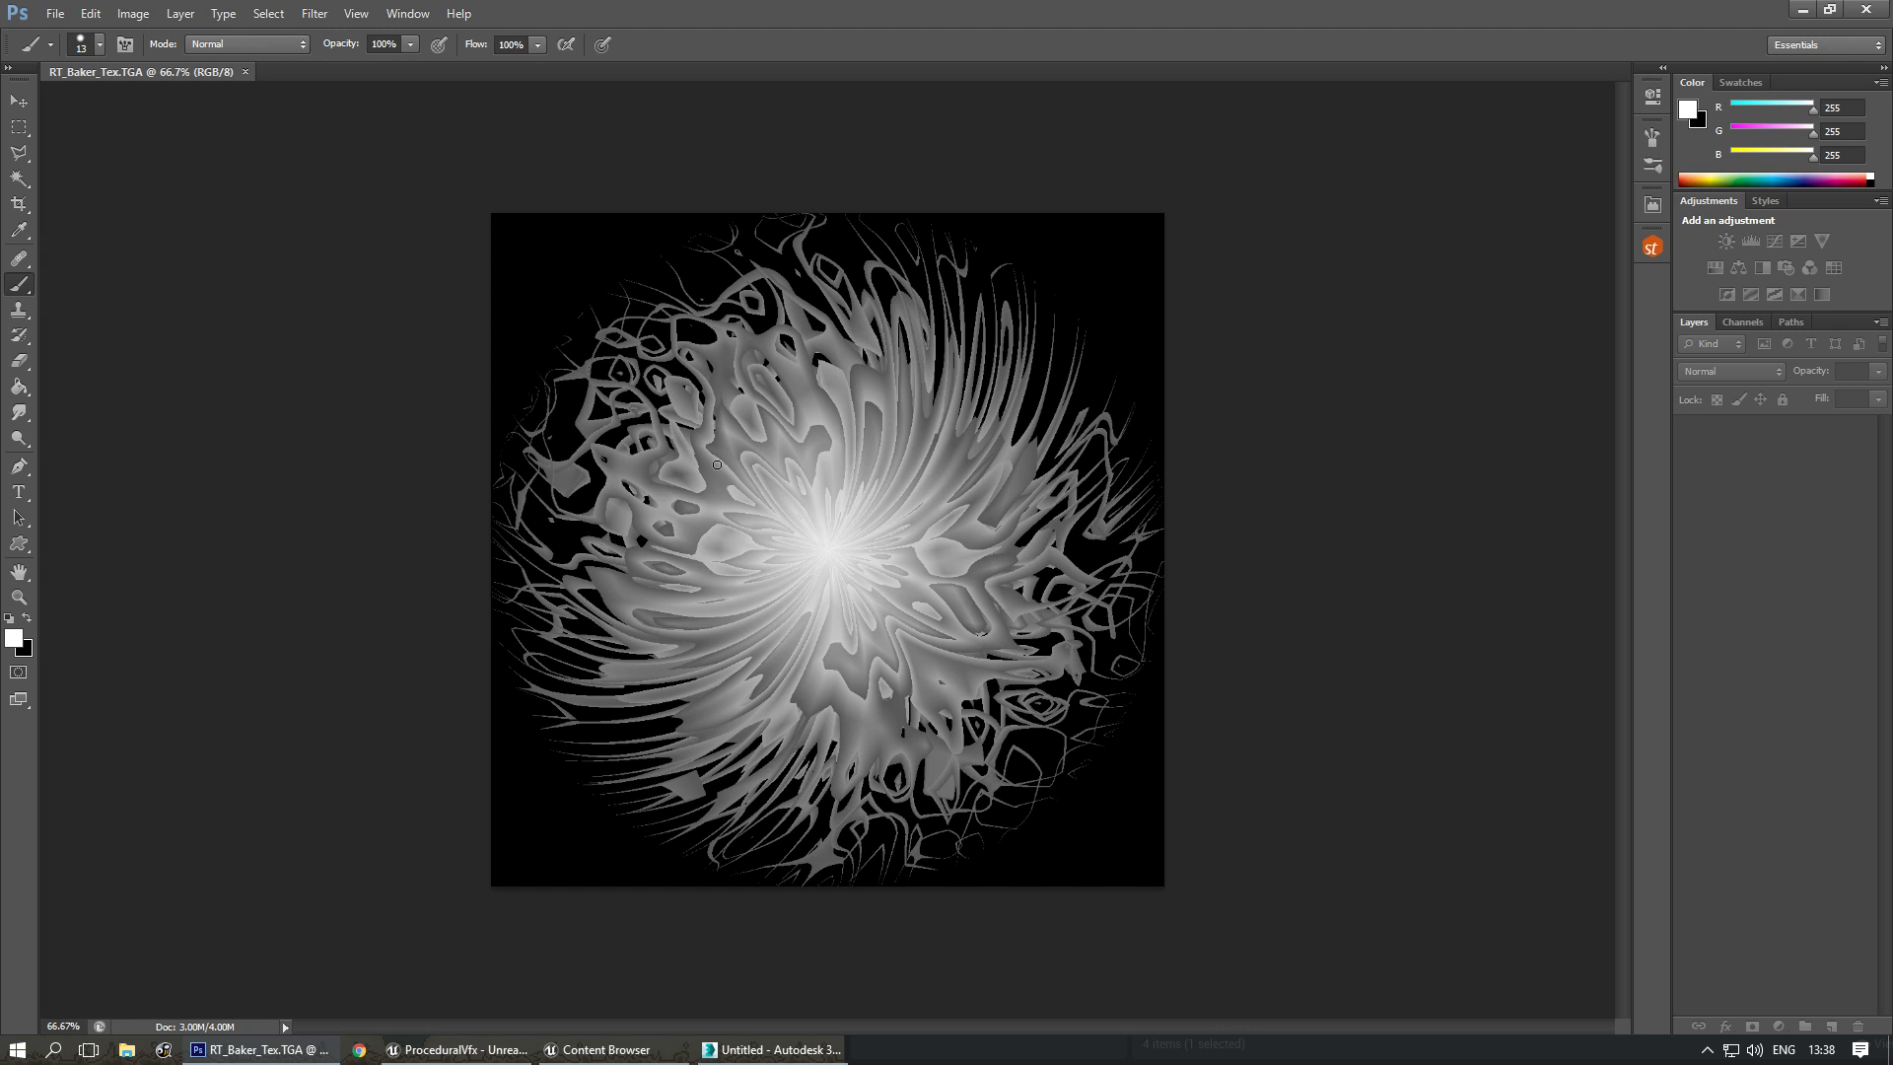
Invert the Alpha 1 channel and turn on the RGB channels alongside it.
left_click(1742, 322)
left_click(1741, 497)
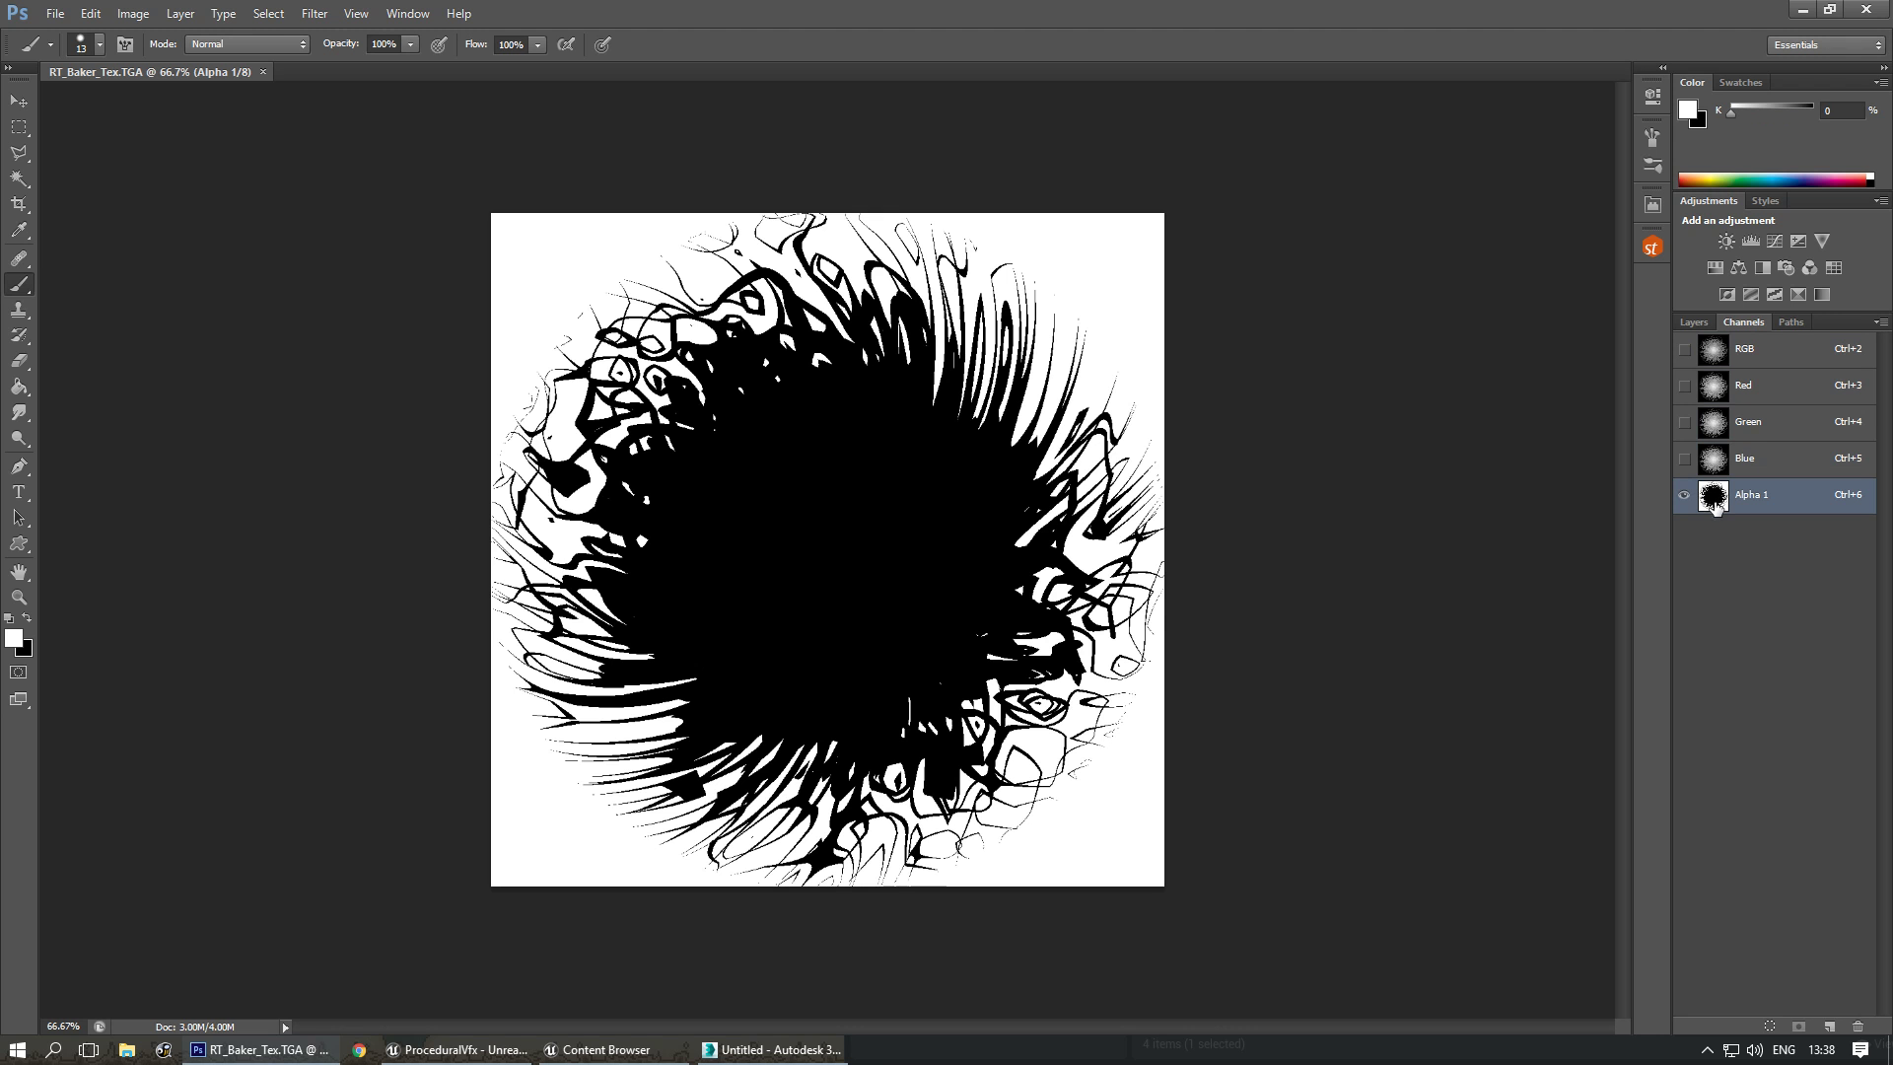
key("ctrl+i")
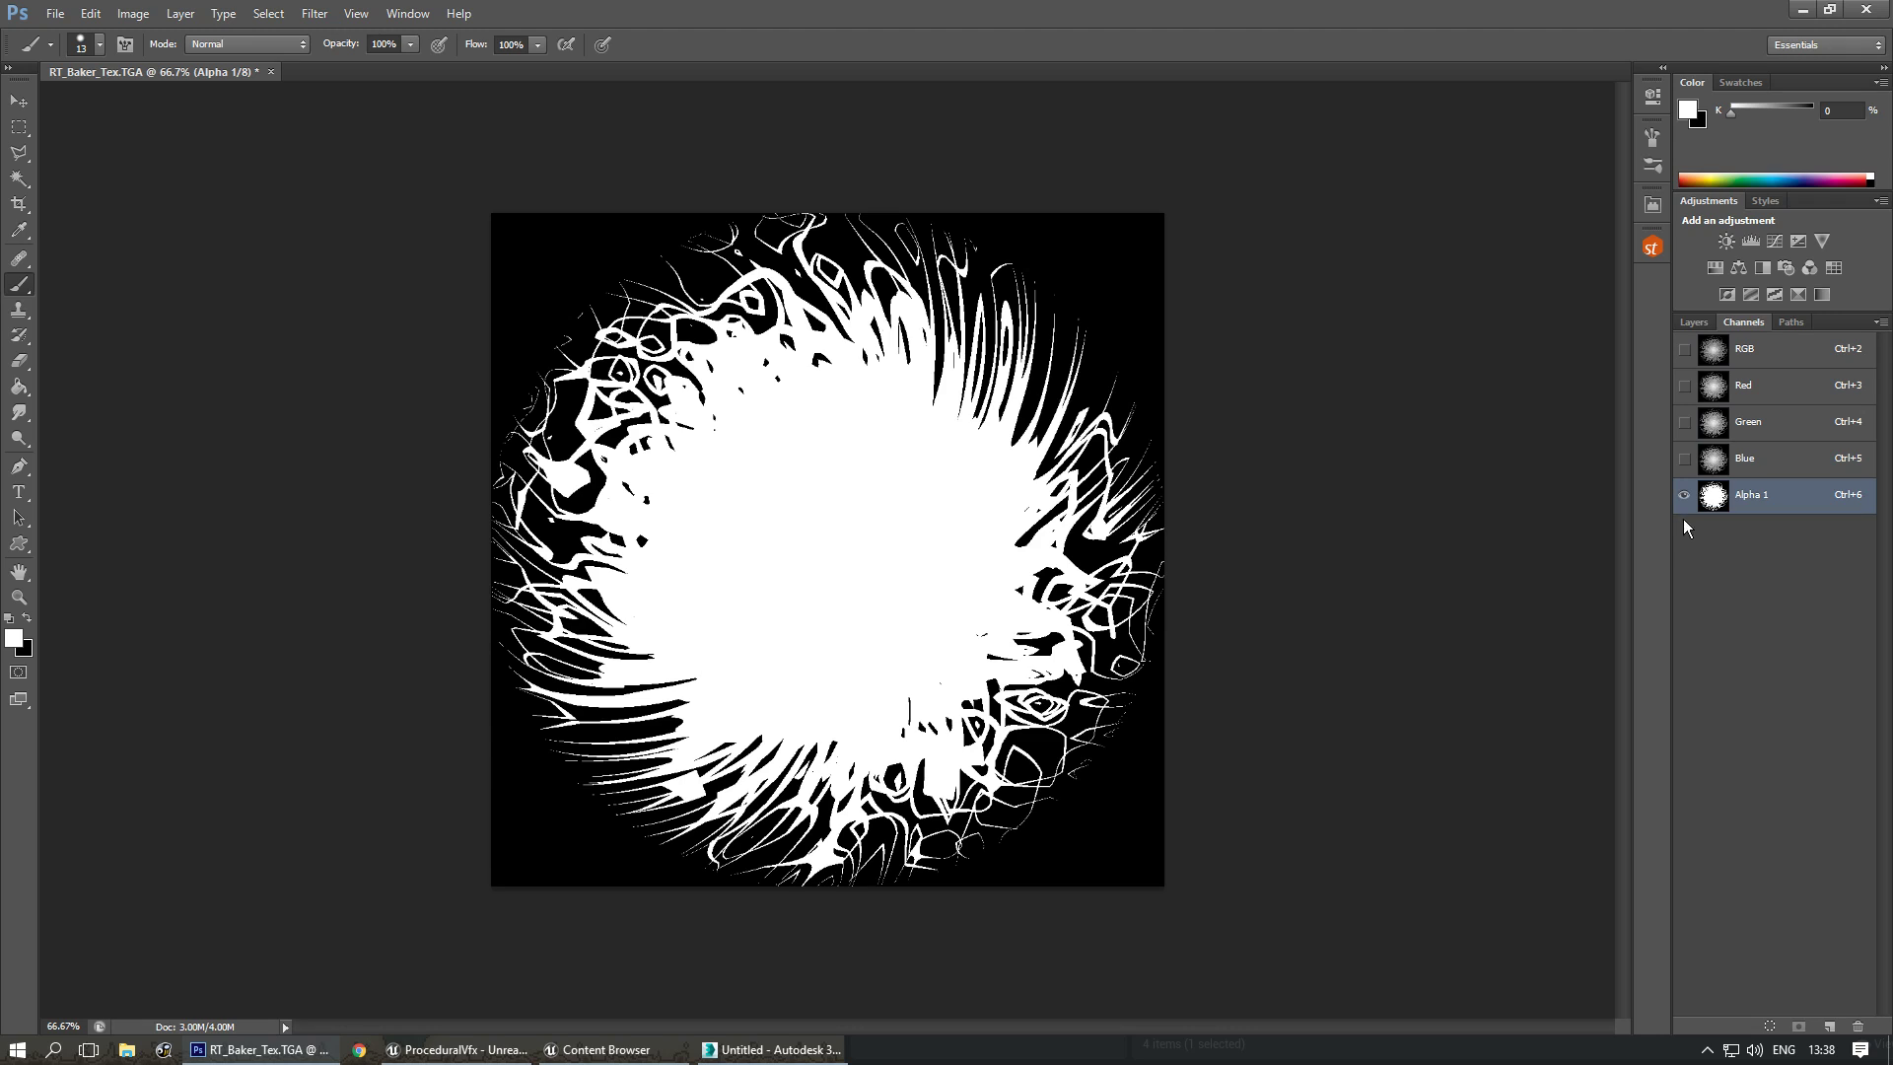
left_click(1688, 348)
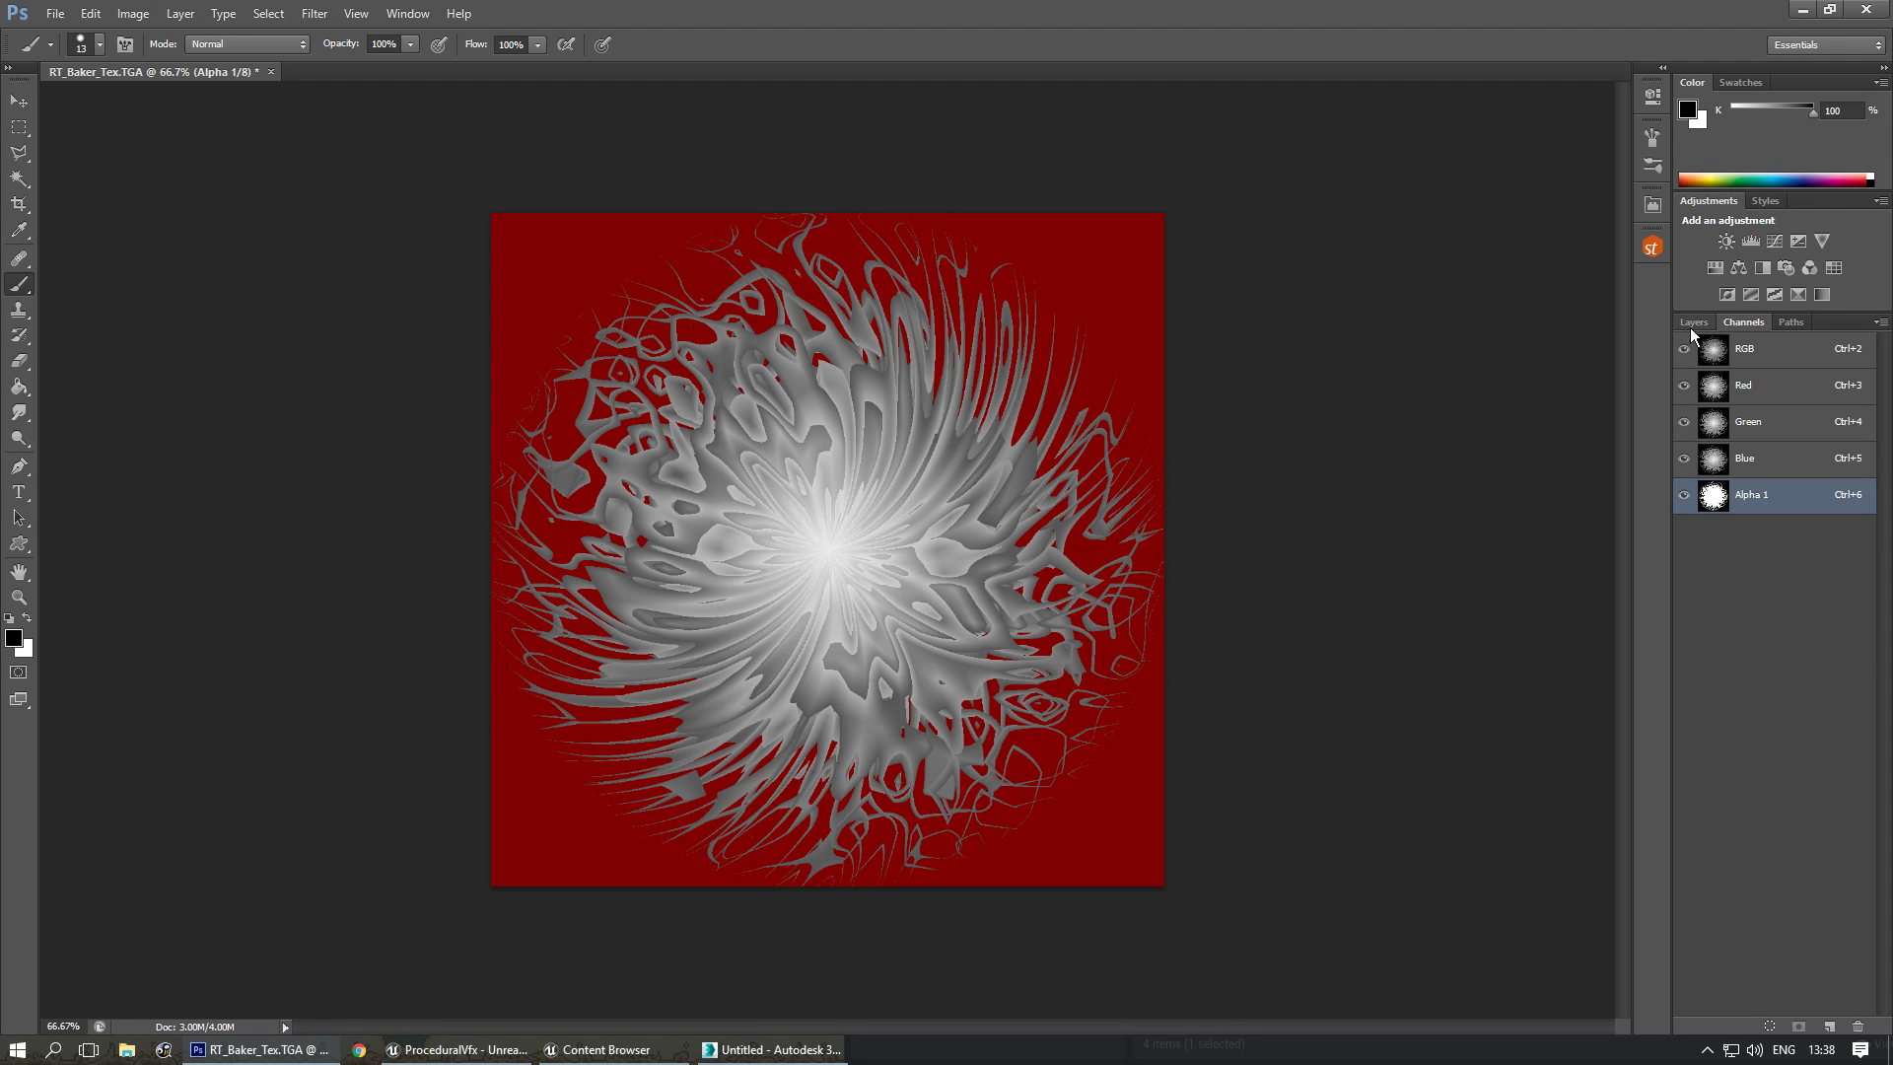
left_click(1692, 324)
left_click(1775, 294)
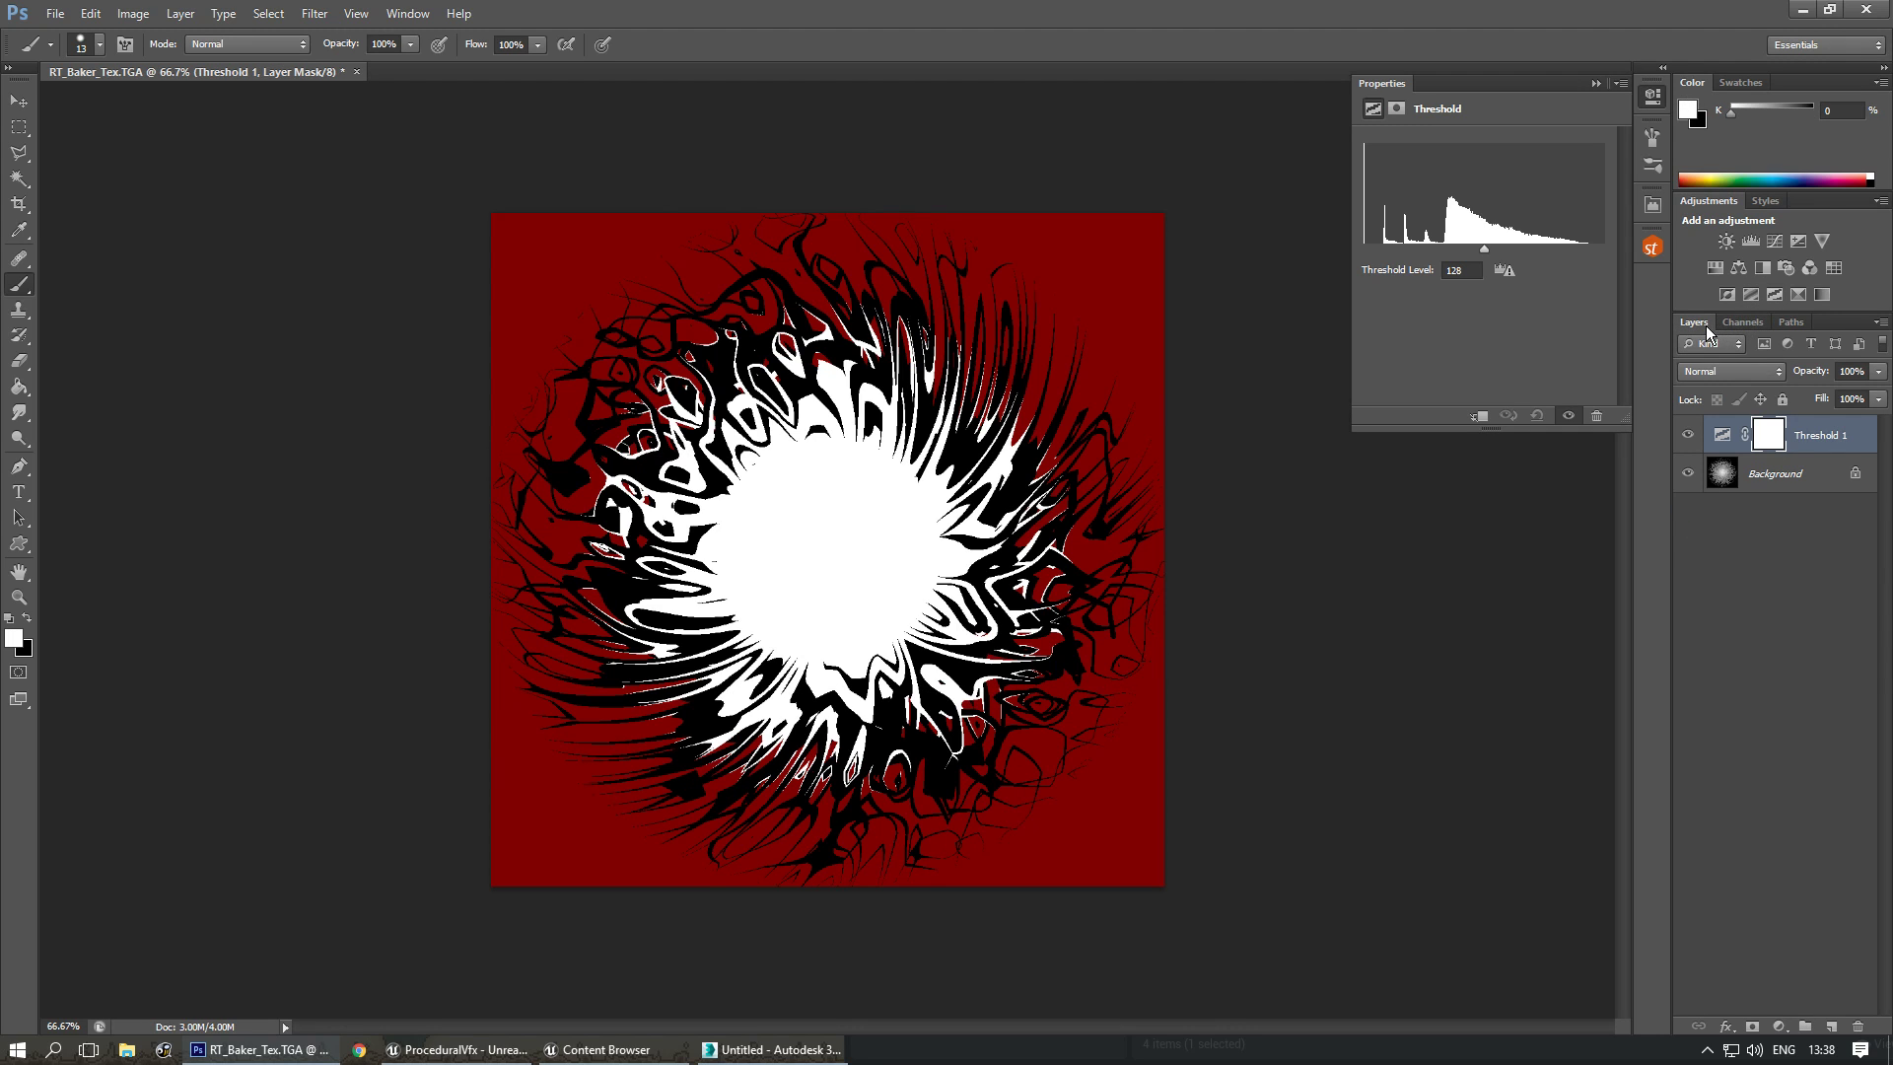
key("Delete")
left_click(1742, 322)
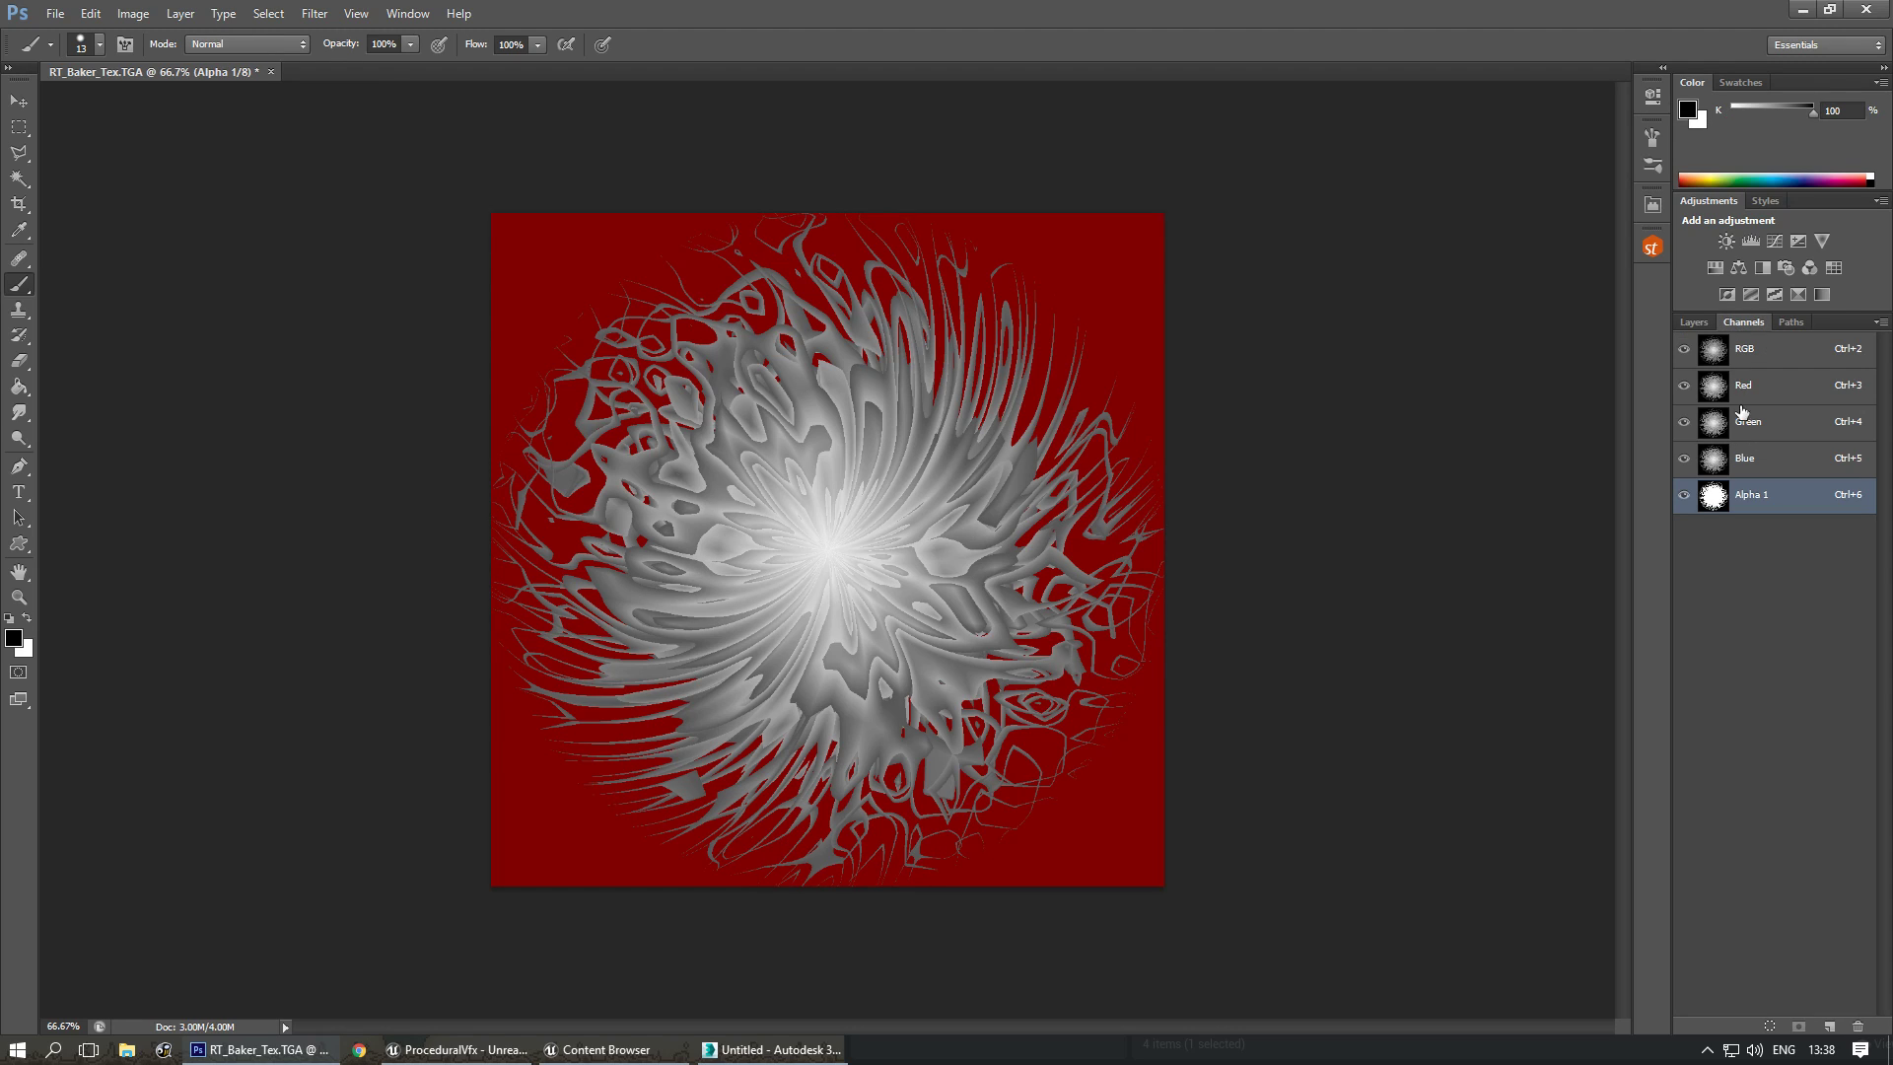
left_click(1690, 325)
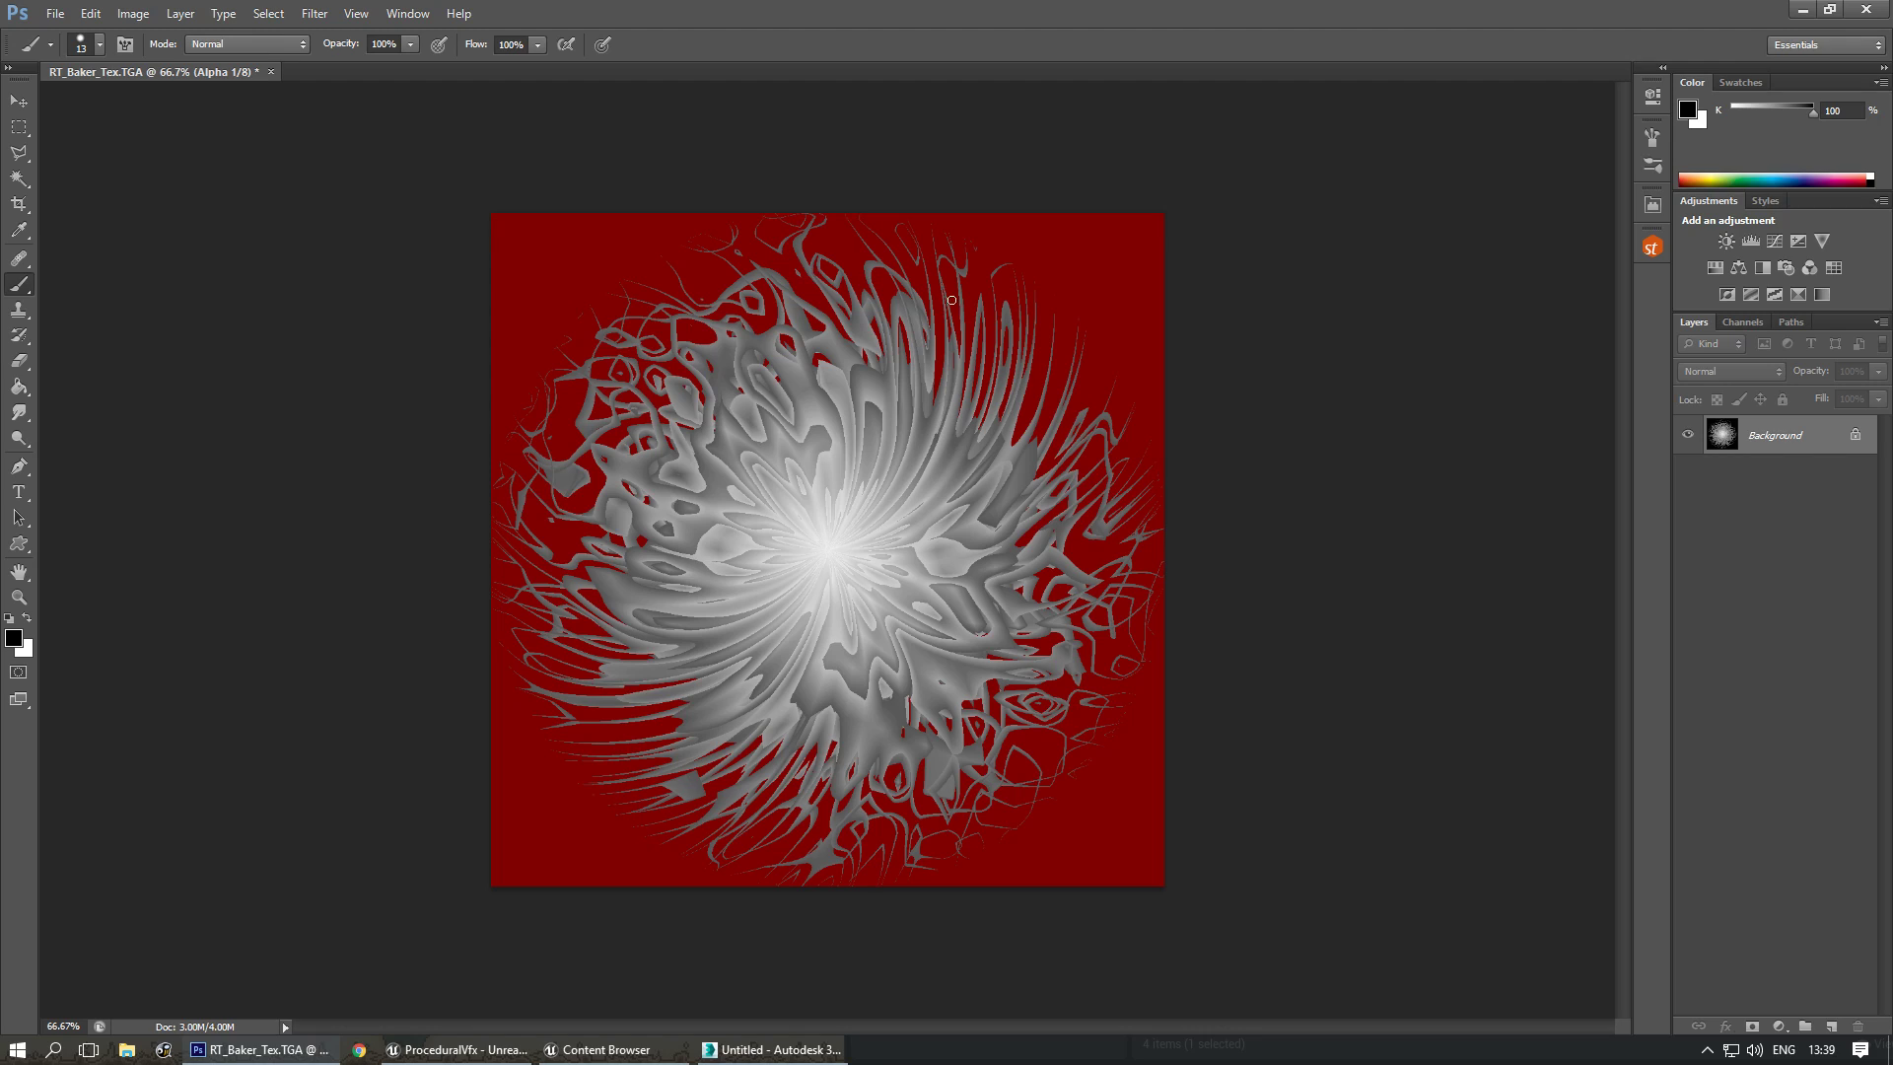
Save the RT_Baker_Tex.TGA texture and switch to 3ds Max.
key("ctrl+s")
left_click(774, 1048)
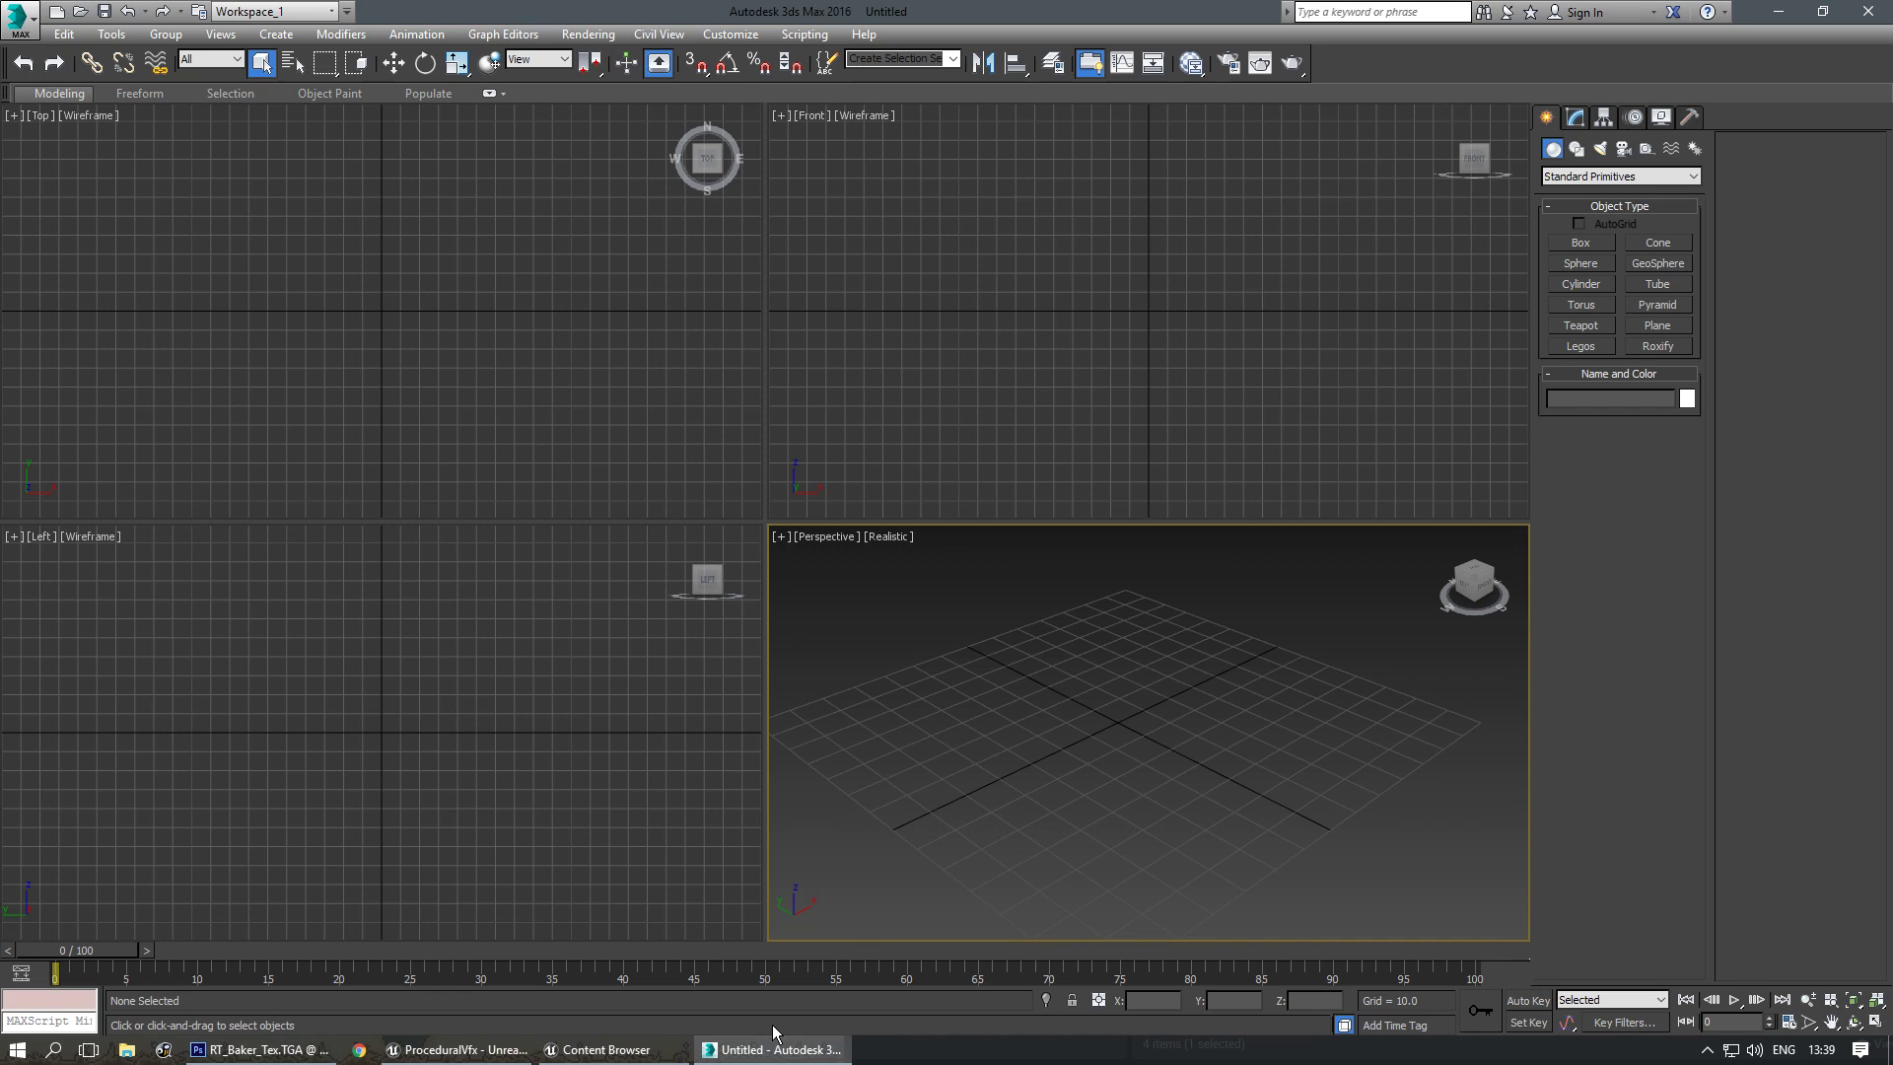
Create a sphere near the grid centre in a maximized Perspective viewport and set its radius to 50.
left_click(1876, 1024)
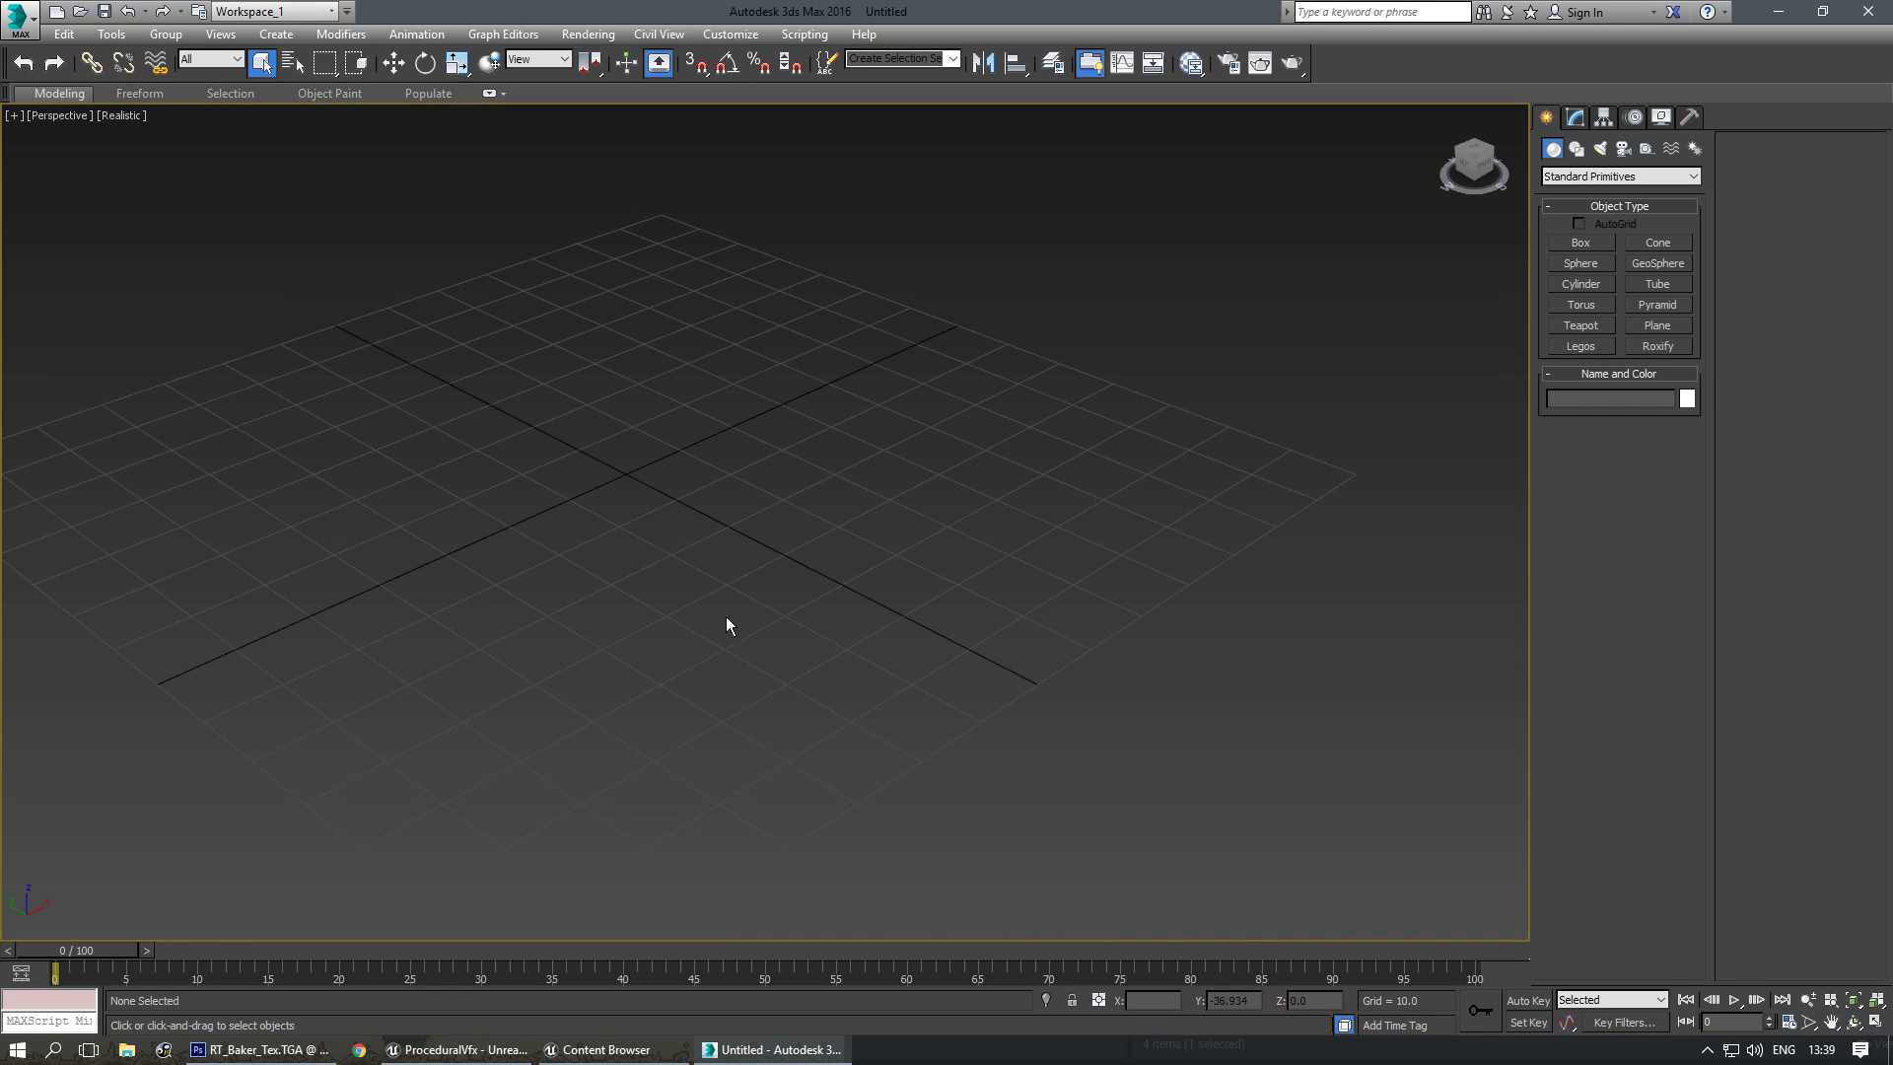
middle_click_drag(740, 622, 720, 606, "alt")
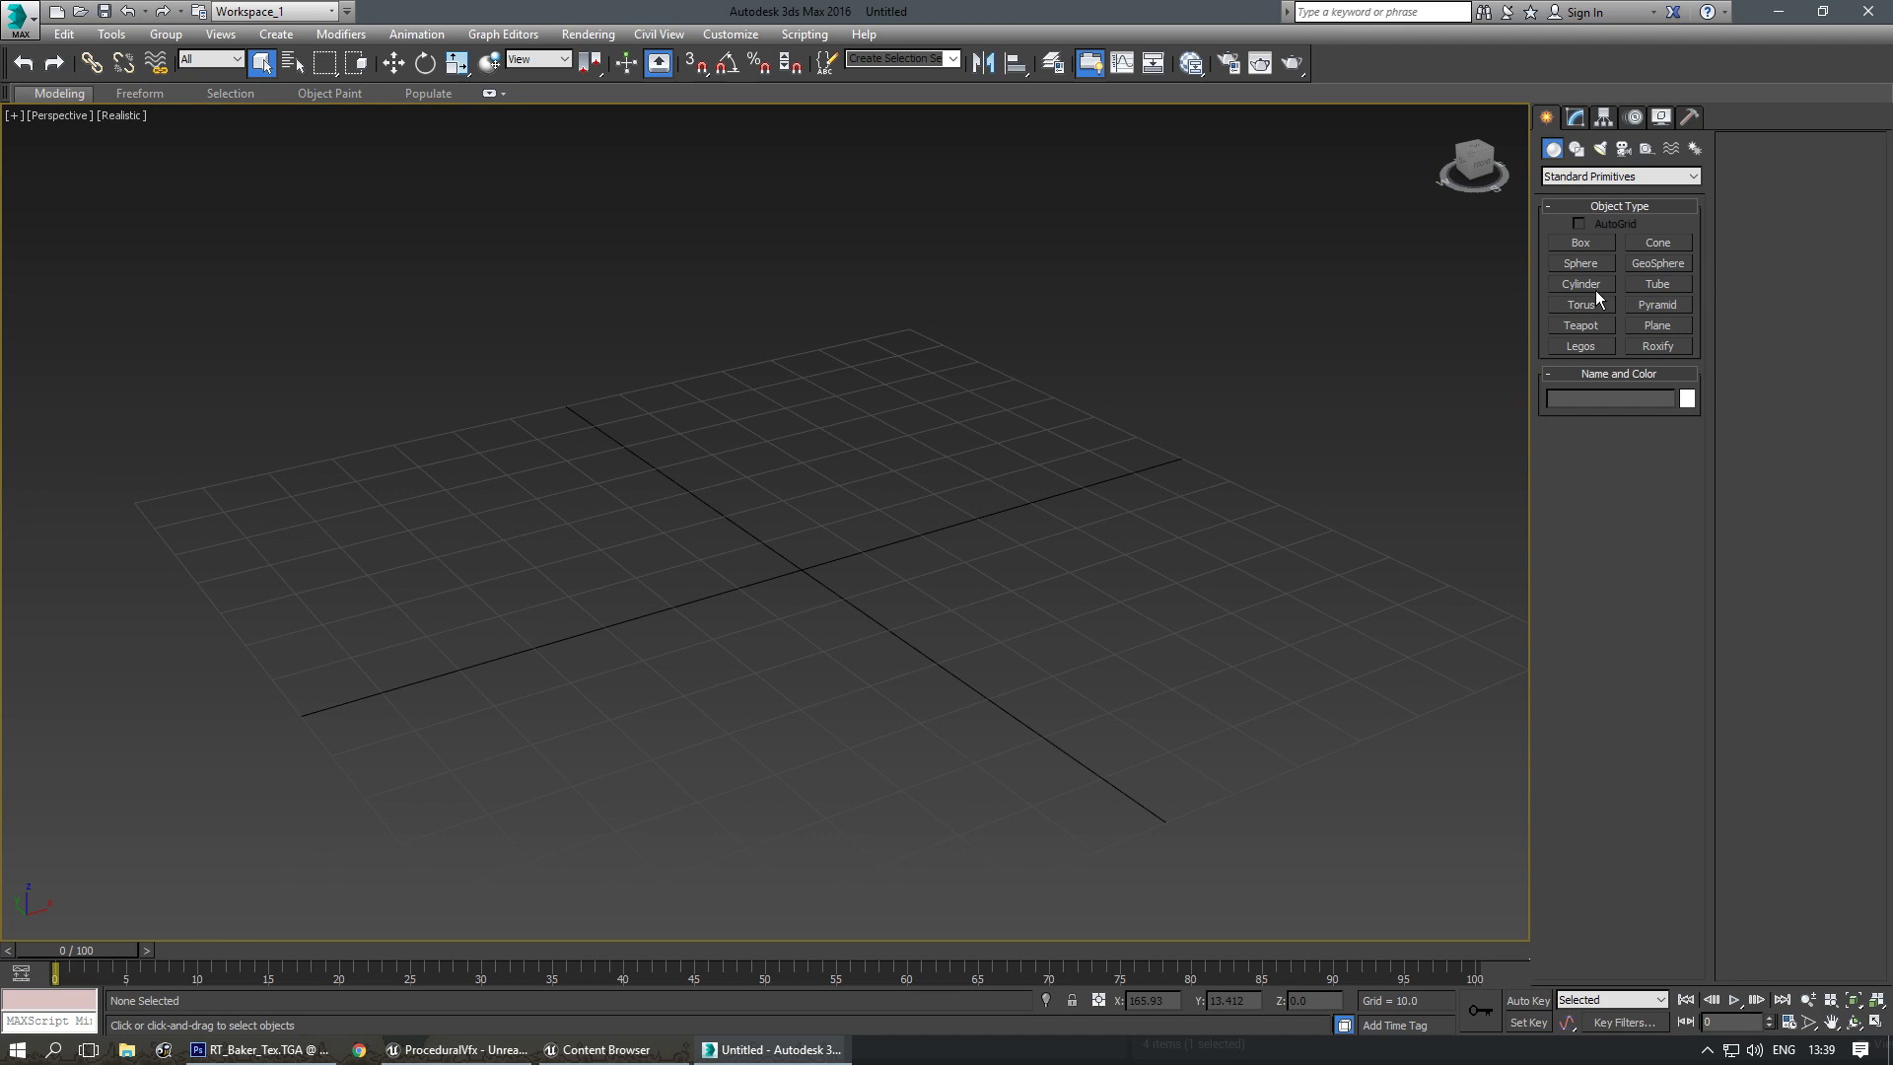
left_click(1583, 265)
left_click_drag(799, 569, 879, 684)
scroll(880, 690, "down", 3)
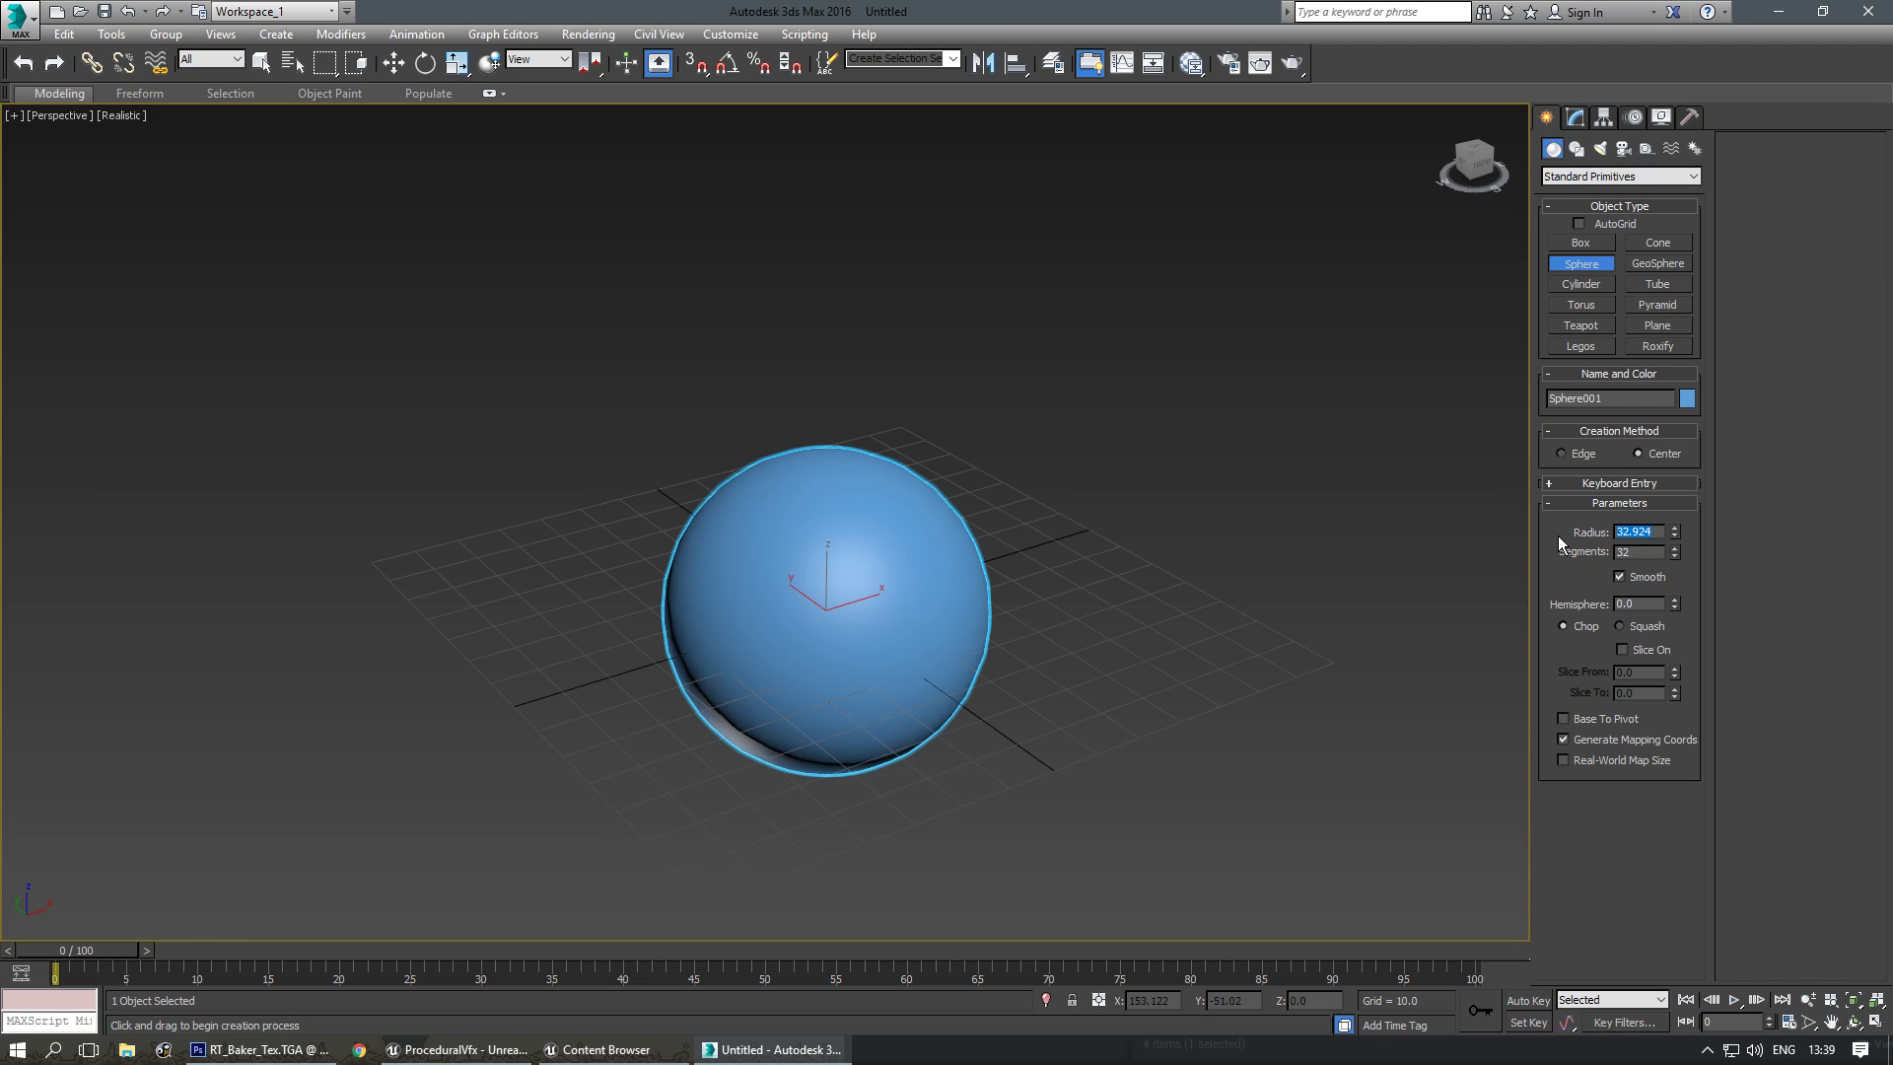
type("50")
key("Tab")
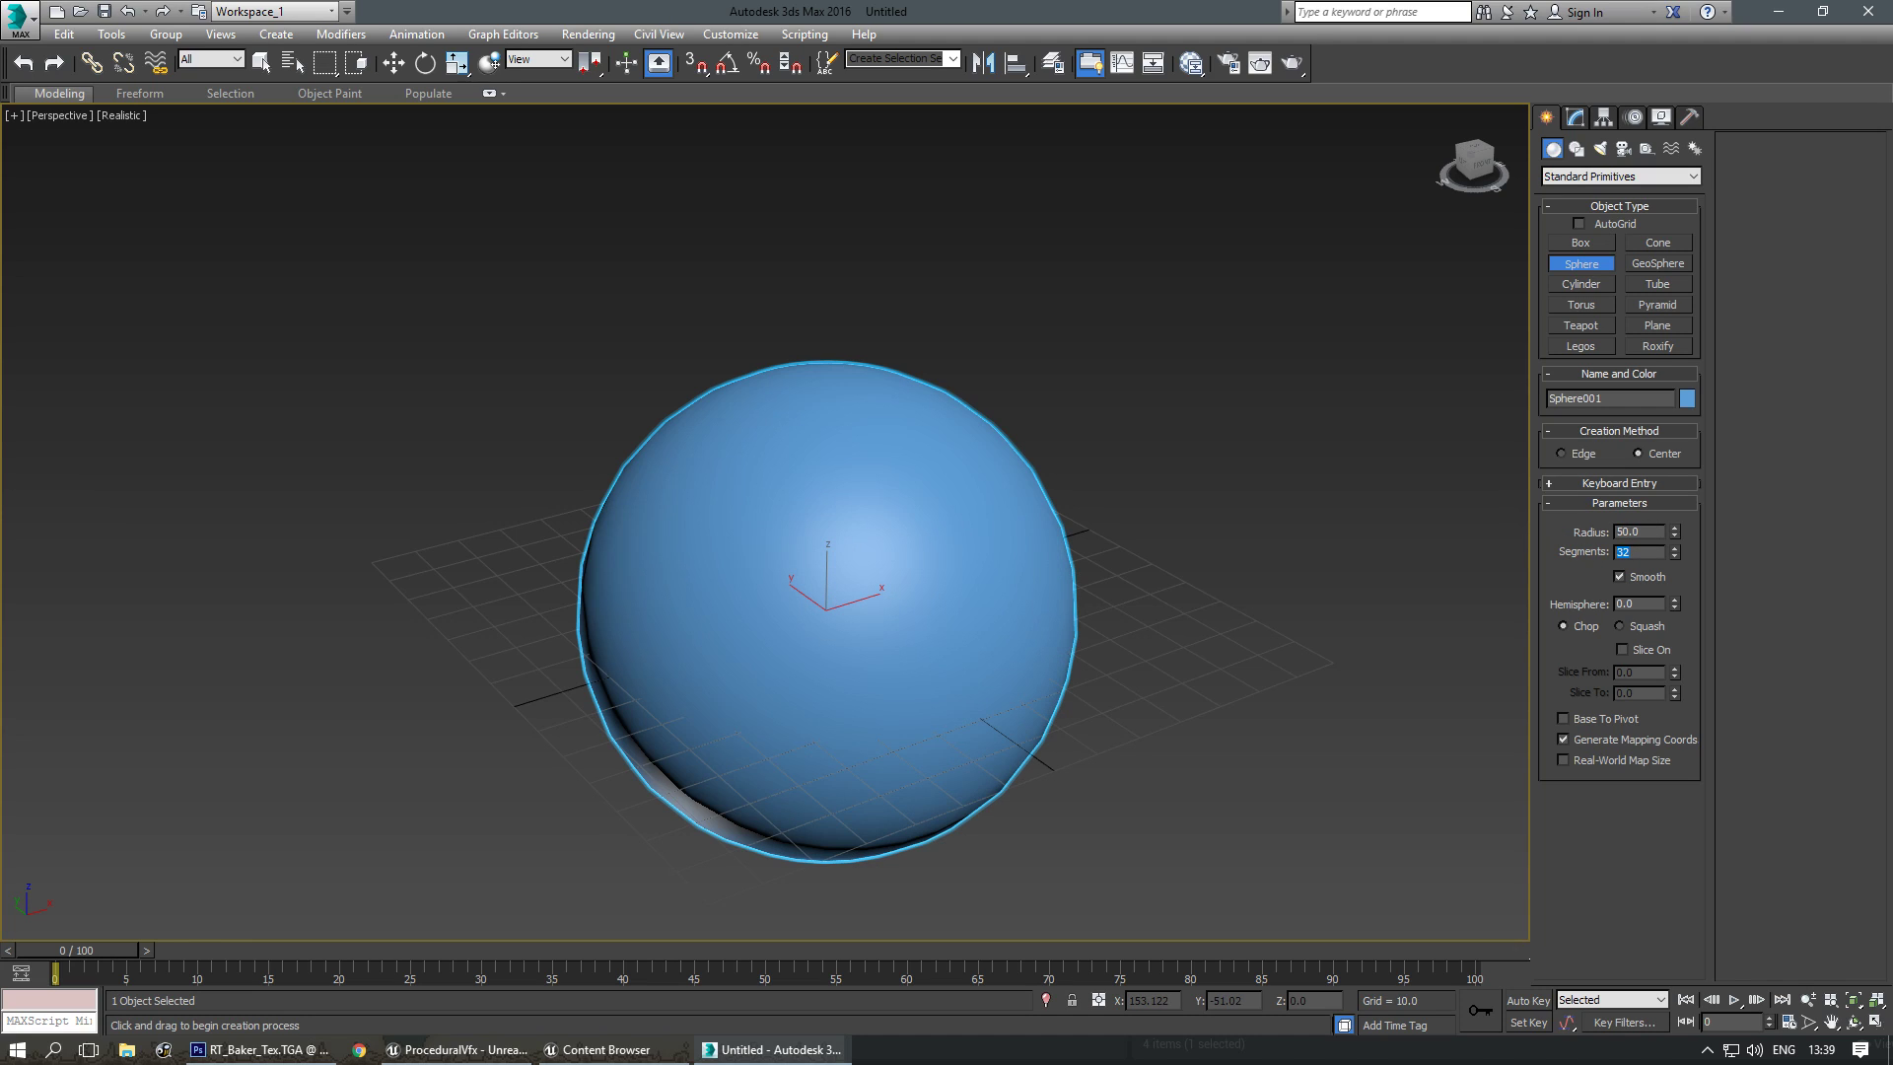
Display edged faces in the viewport and rotate the sphere about the Y axis so it lies on its side.
middle_click_drag(763, 507, 719, 507)
key("F4")
middle_click_drag(903, 663, 860, 663, "alt")
key("e")
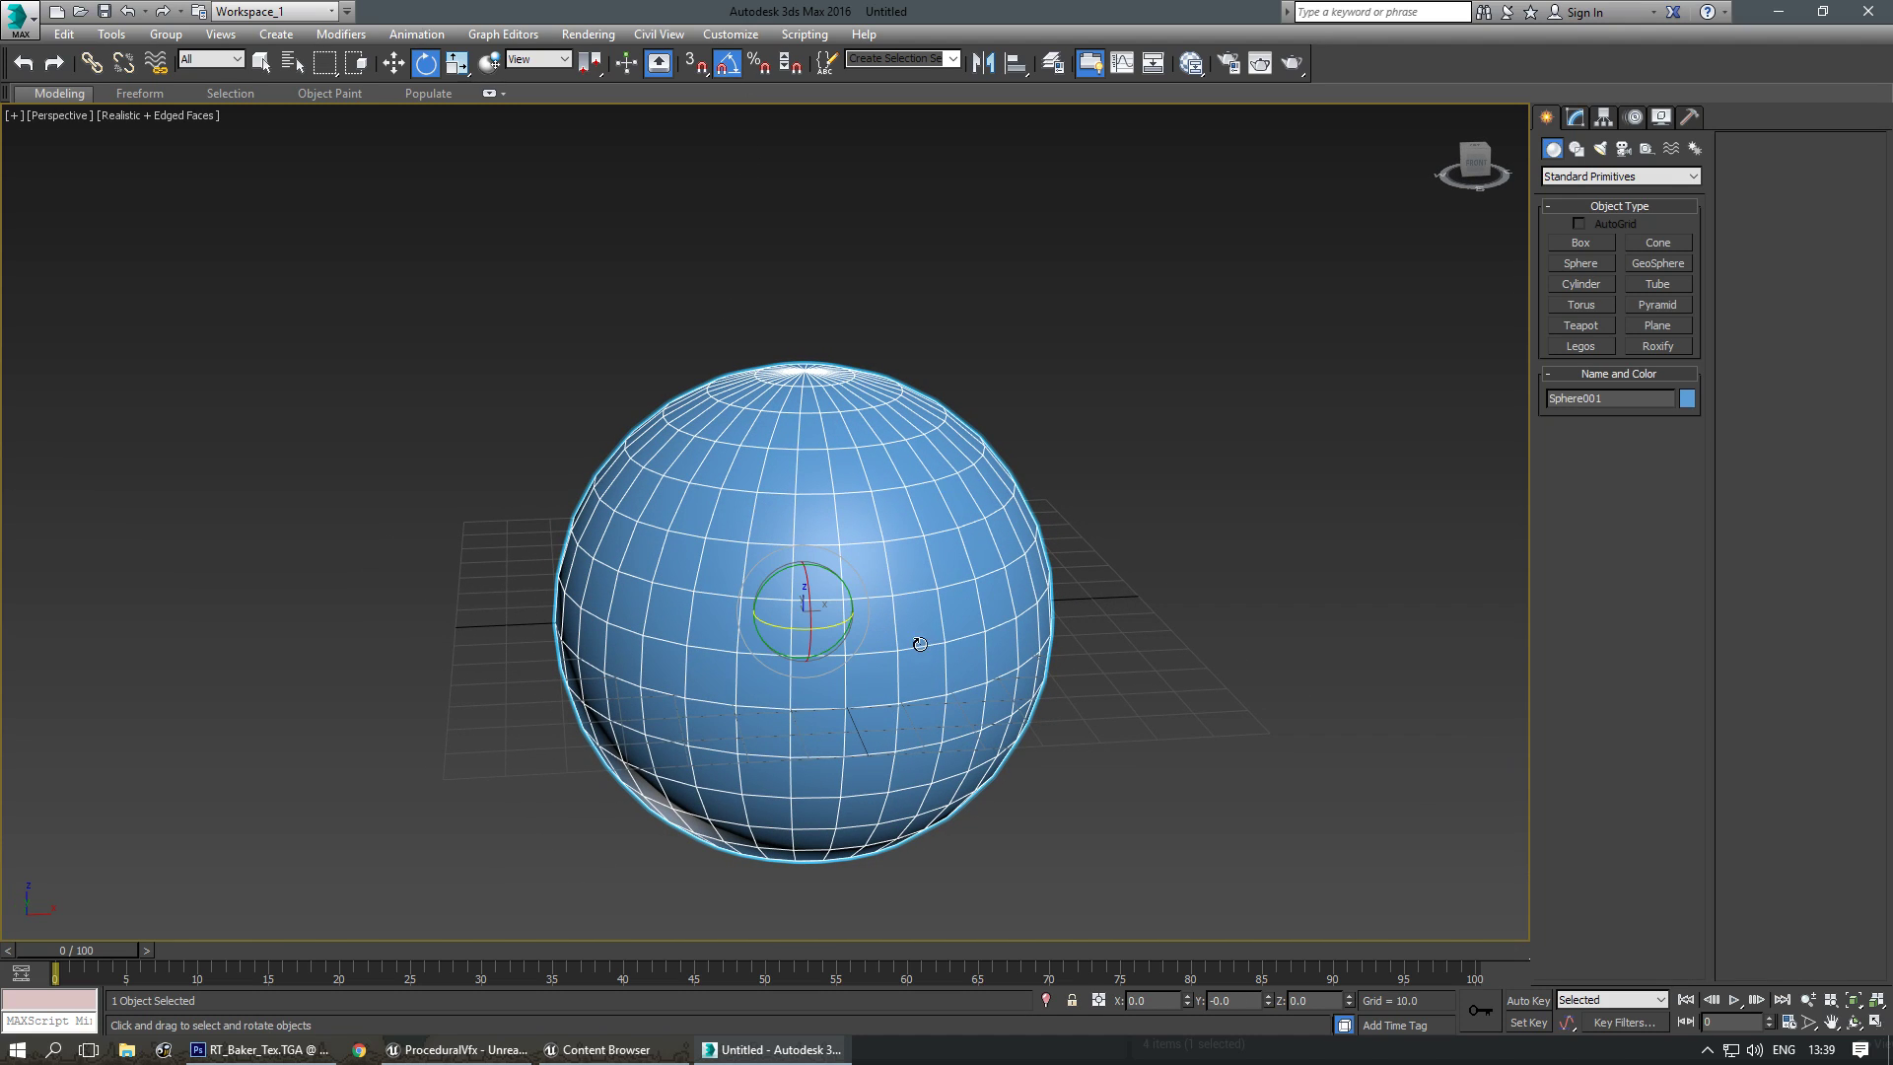
left_click_drag(849, 571, 912, 608)
key("w")
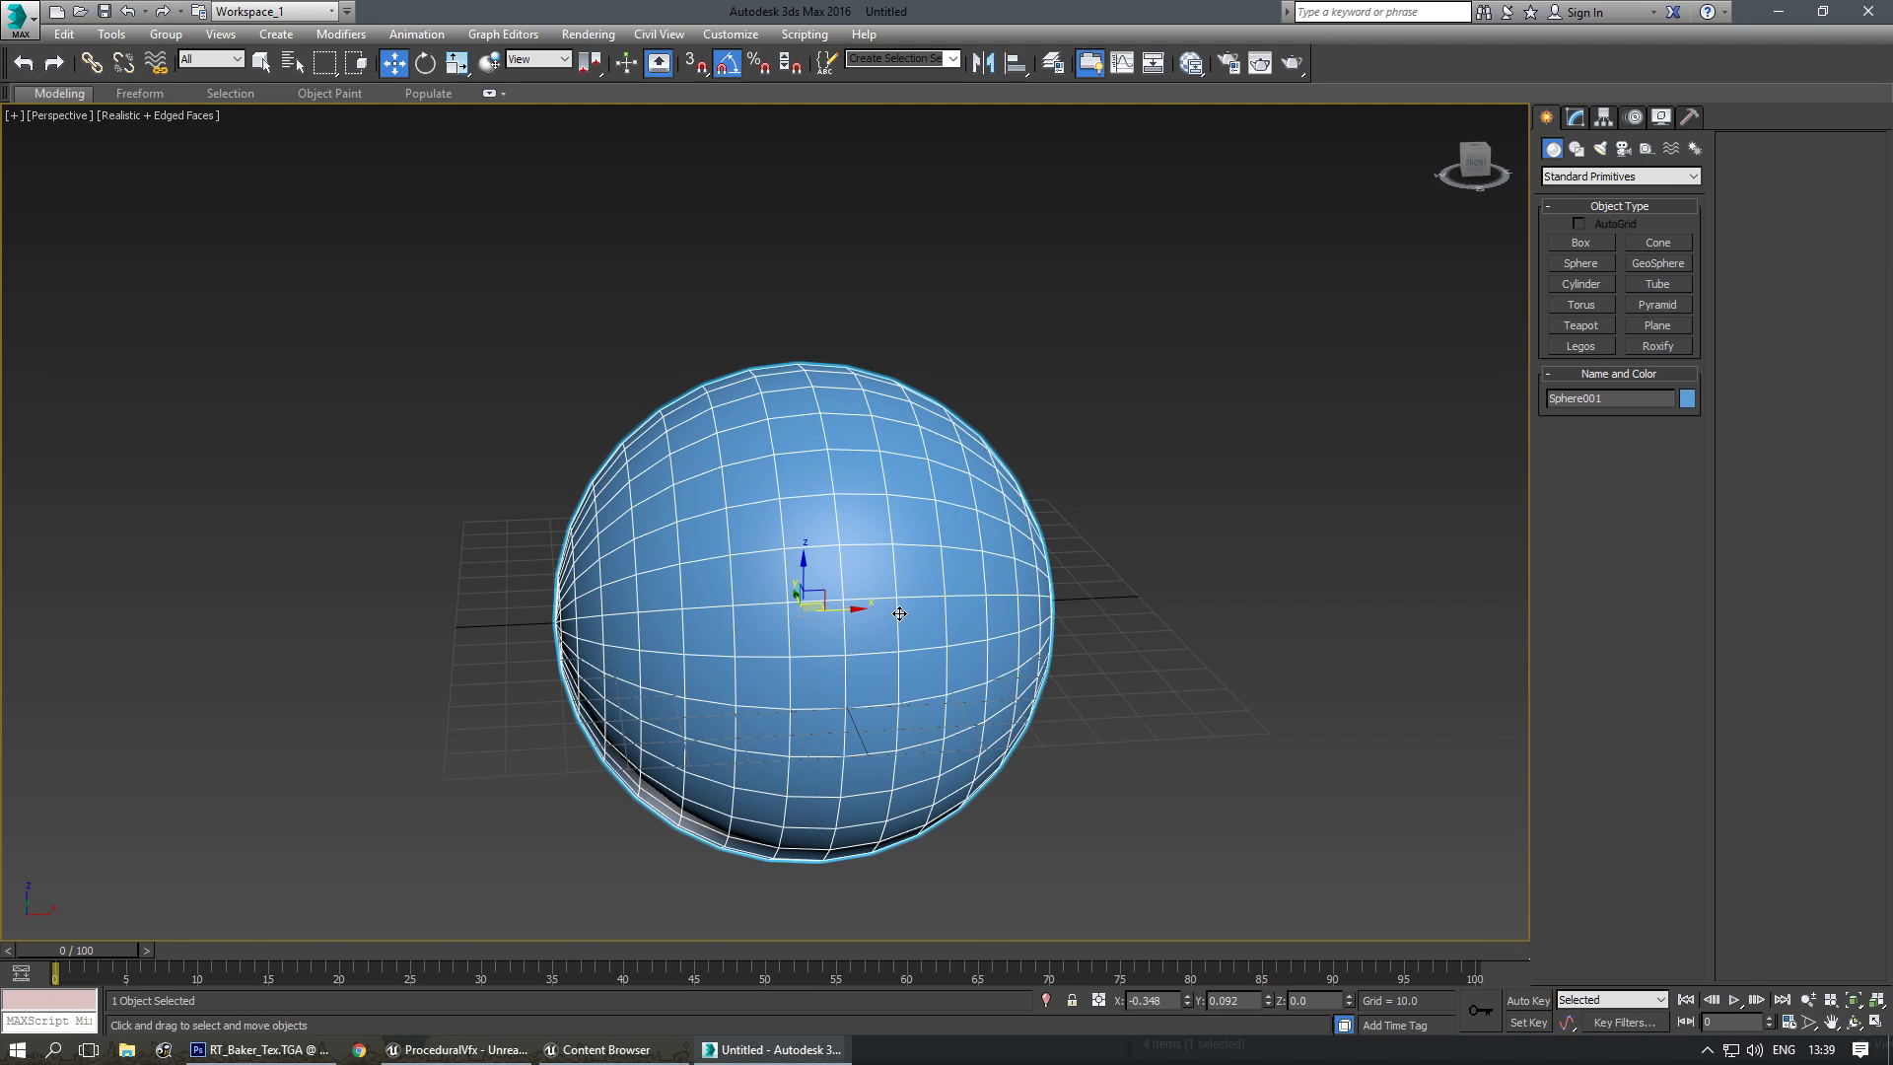
Open the Slate Material Editor above the sphere and add a Bitmap map to the node view.
key("m")
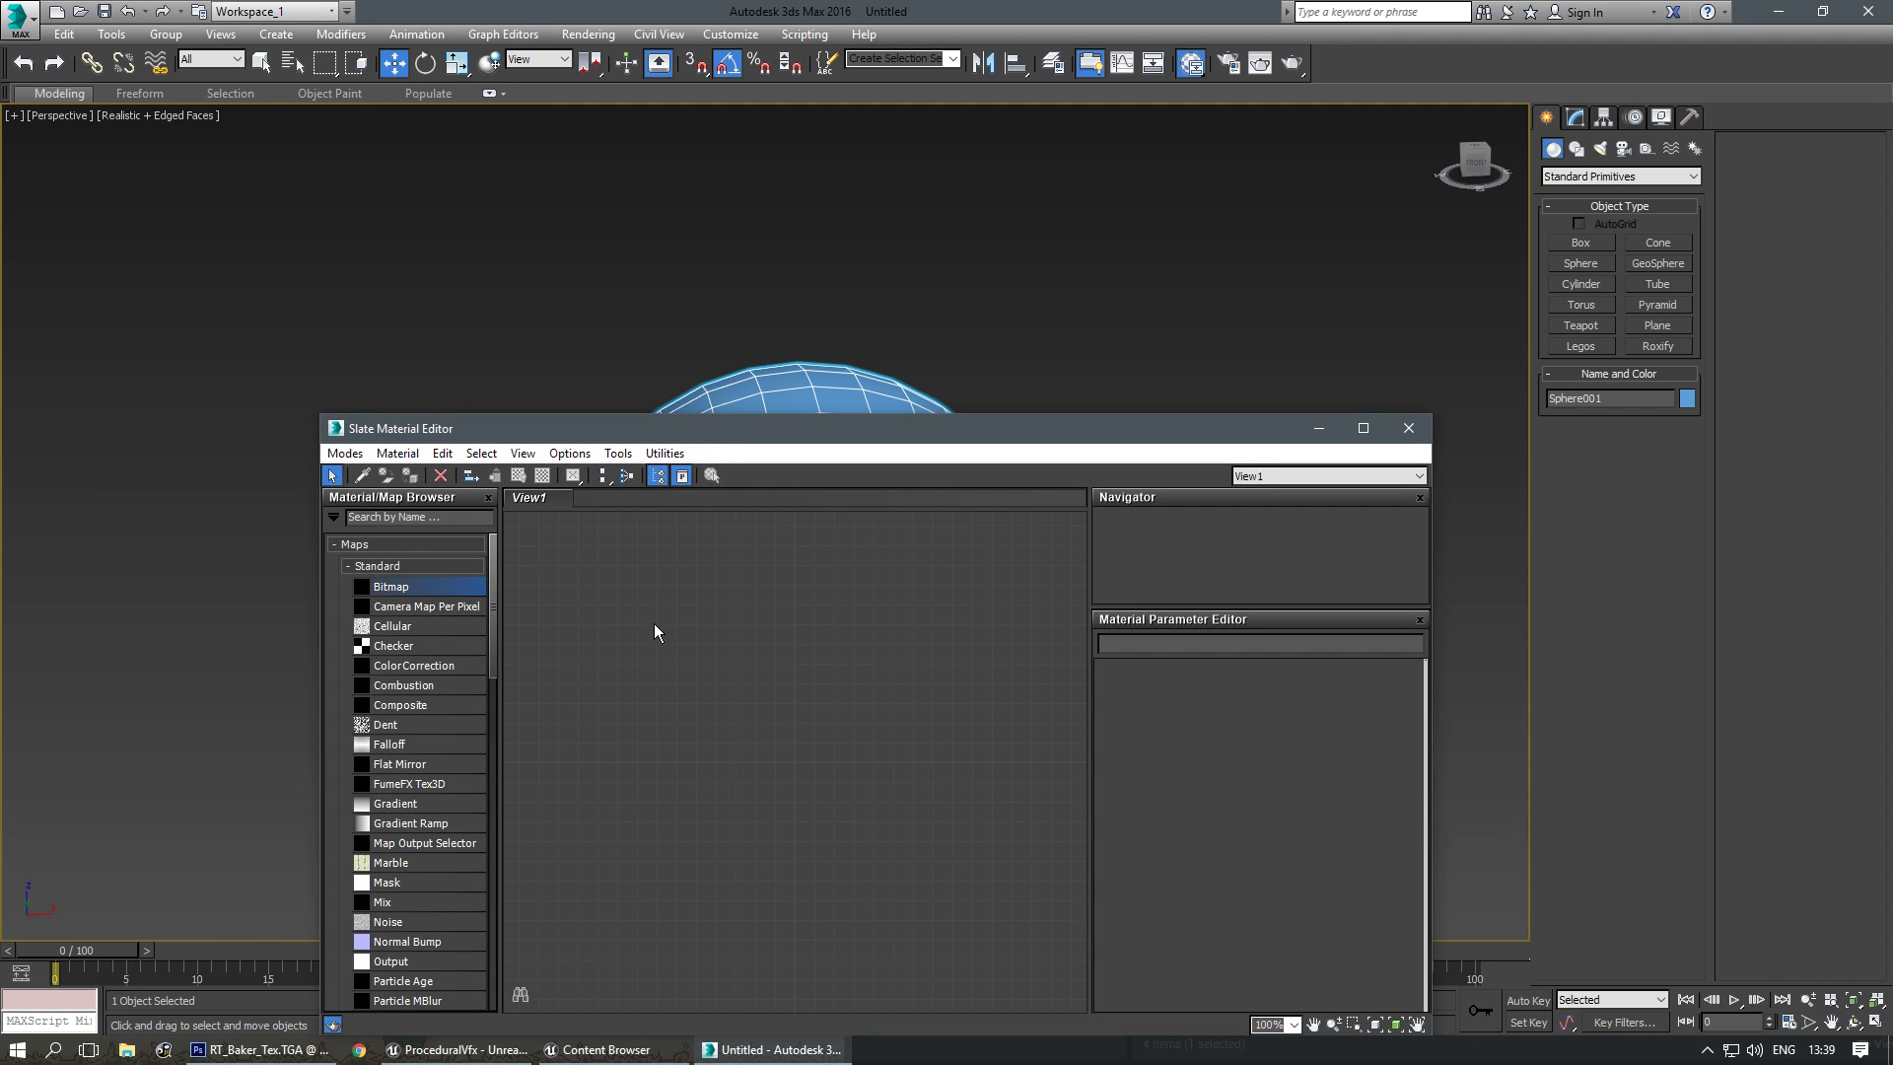
left_click_drag(778, 446, 741, 296)
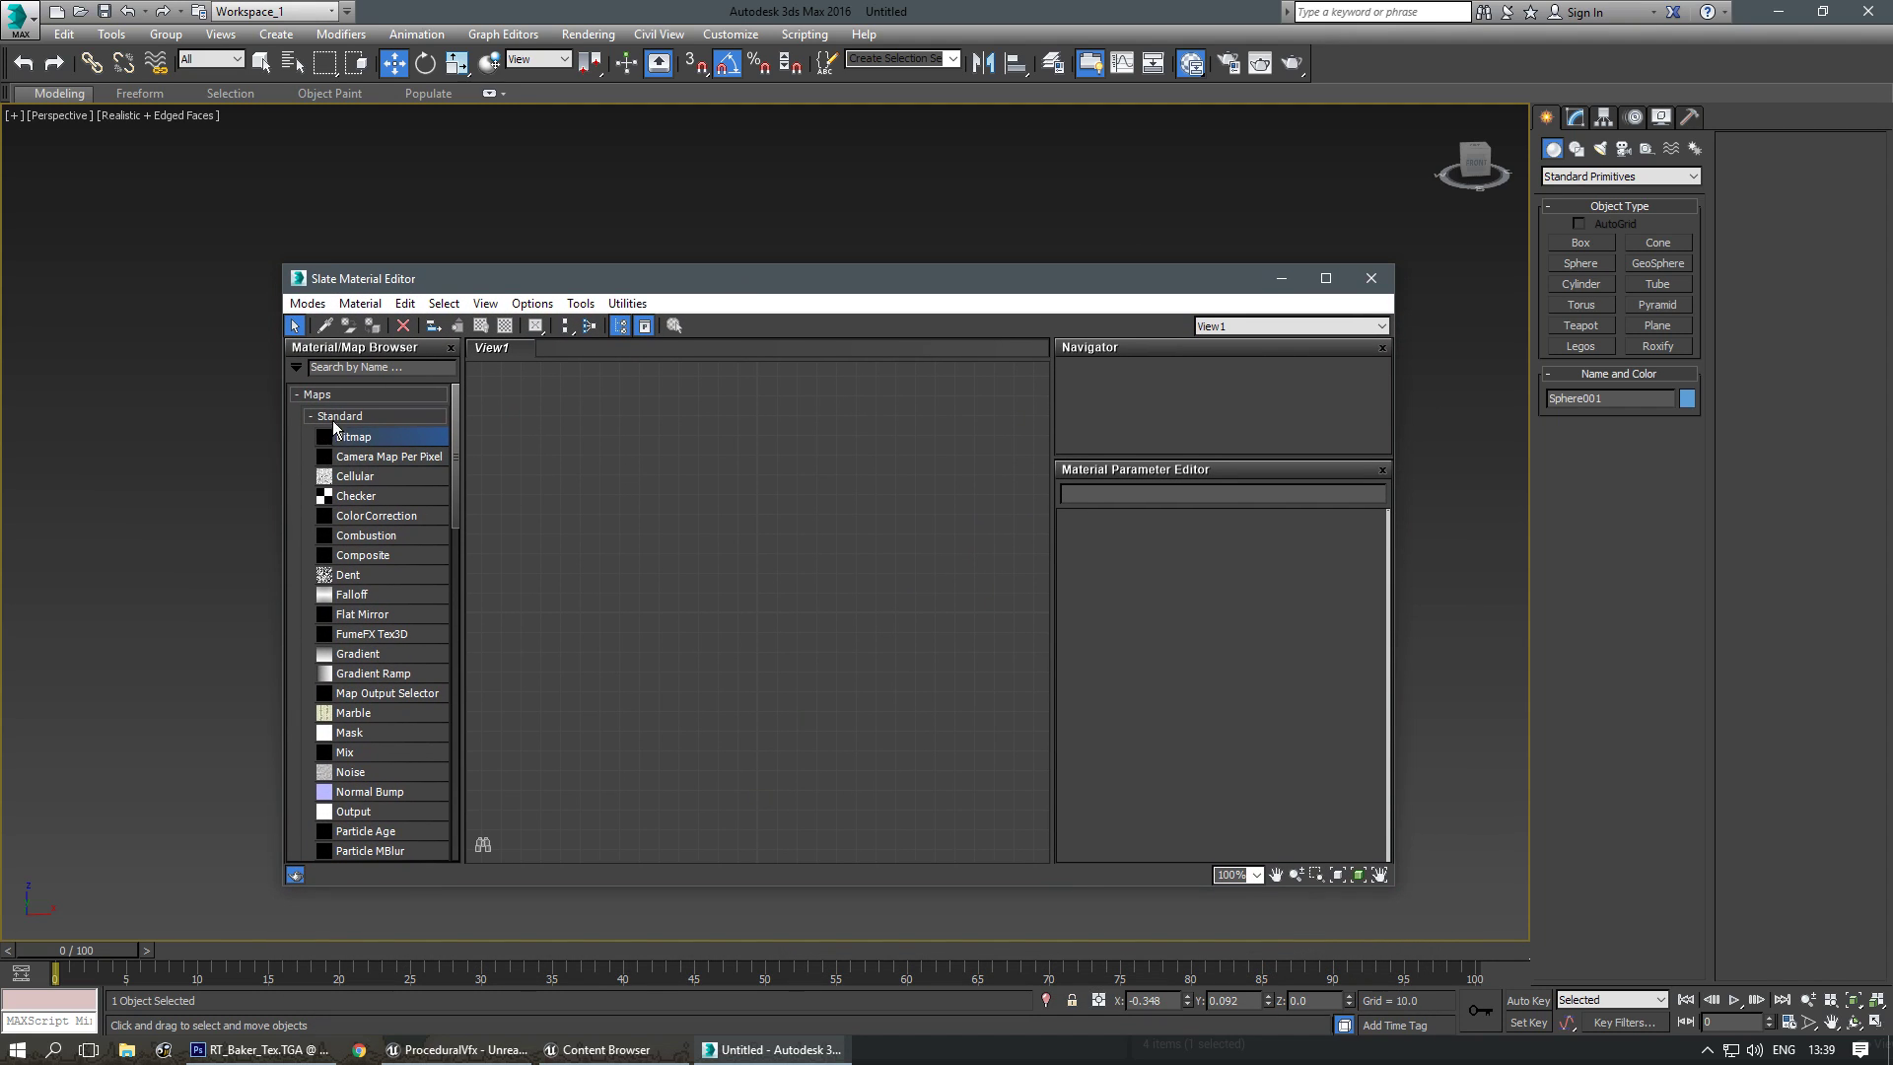
left_click_drag(750, 275, 772, 234)
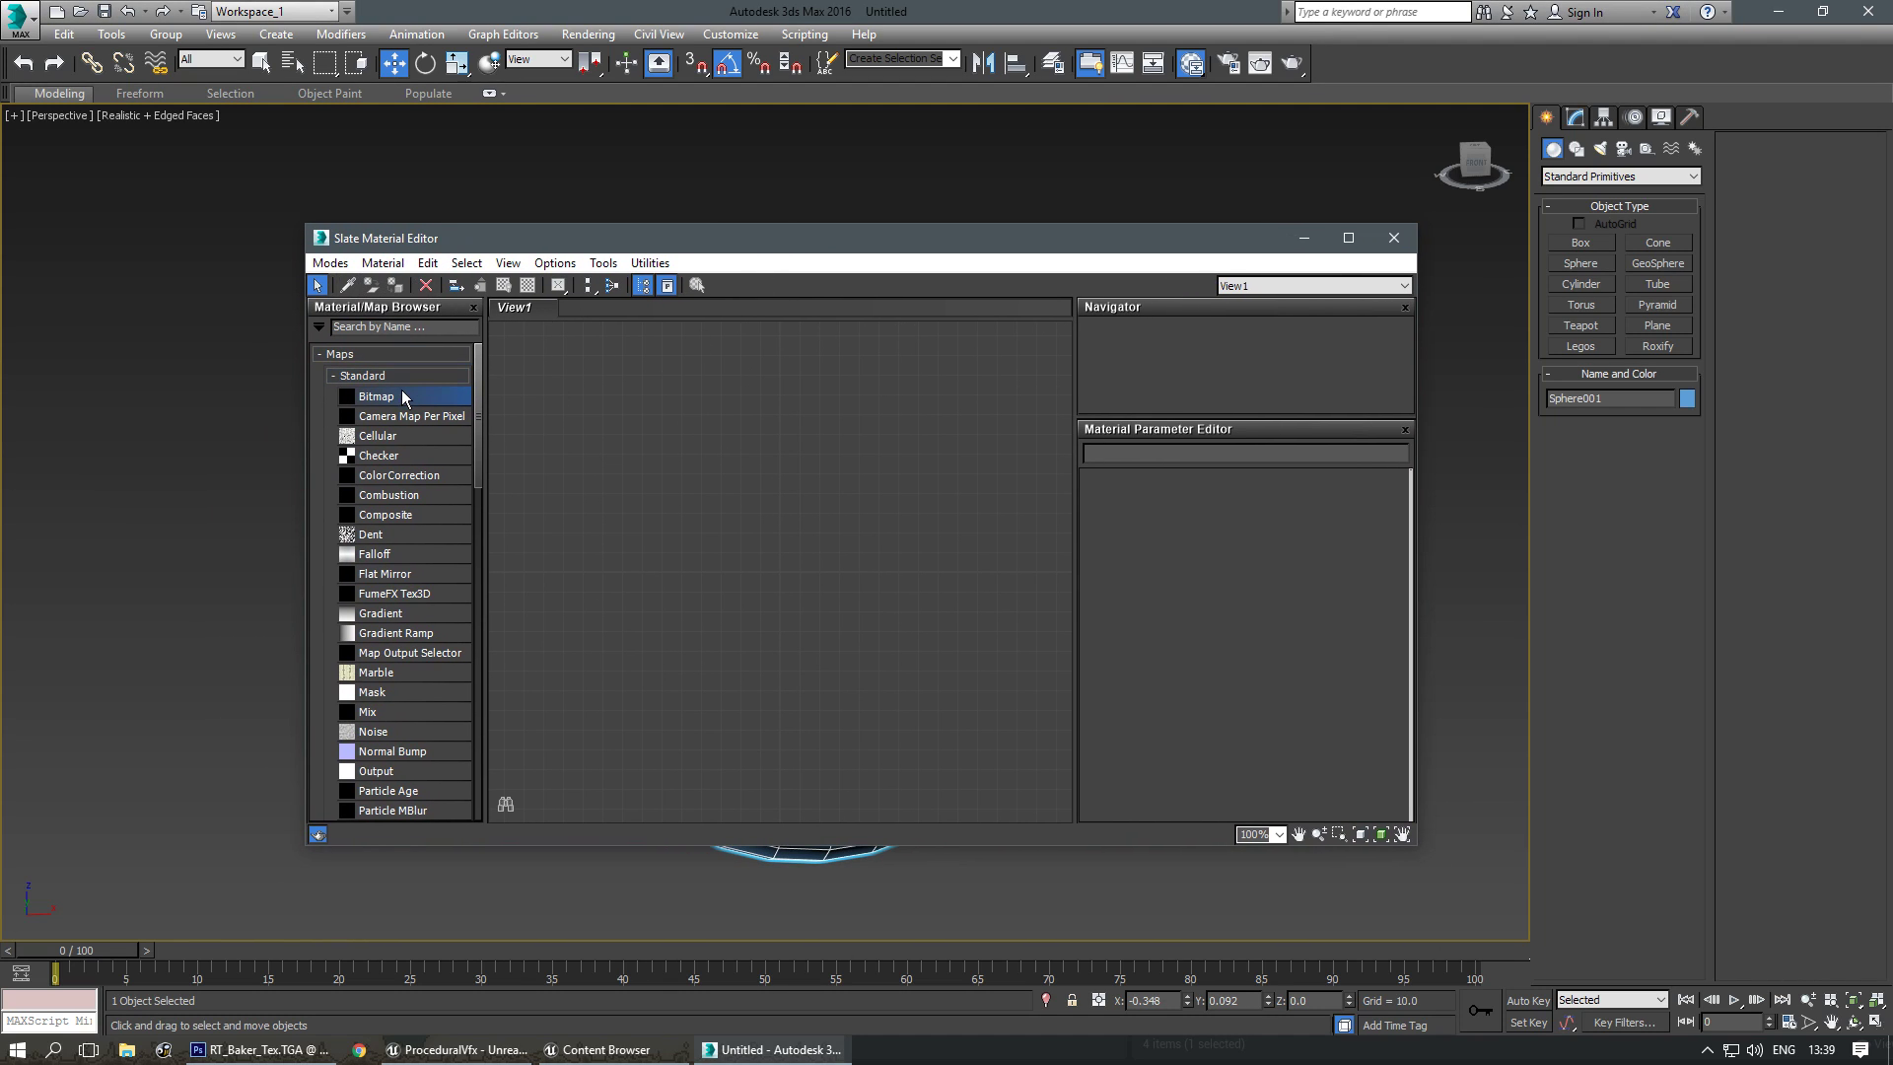
left_click_drag(512, 410, 647, 423)
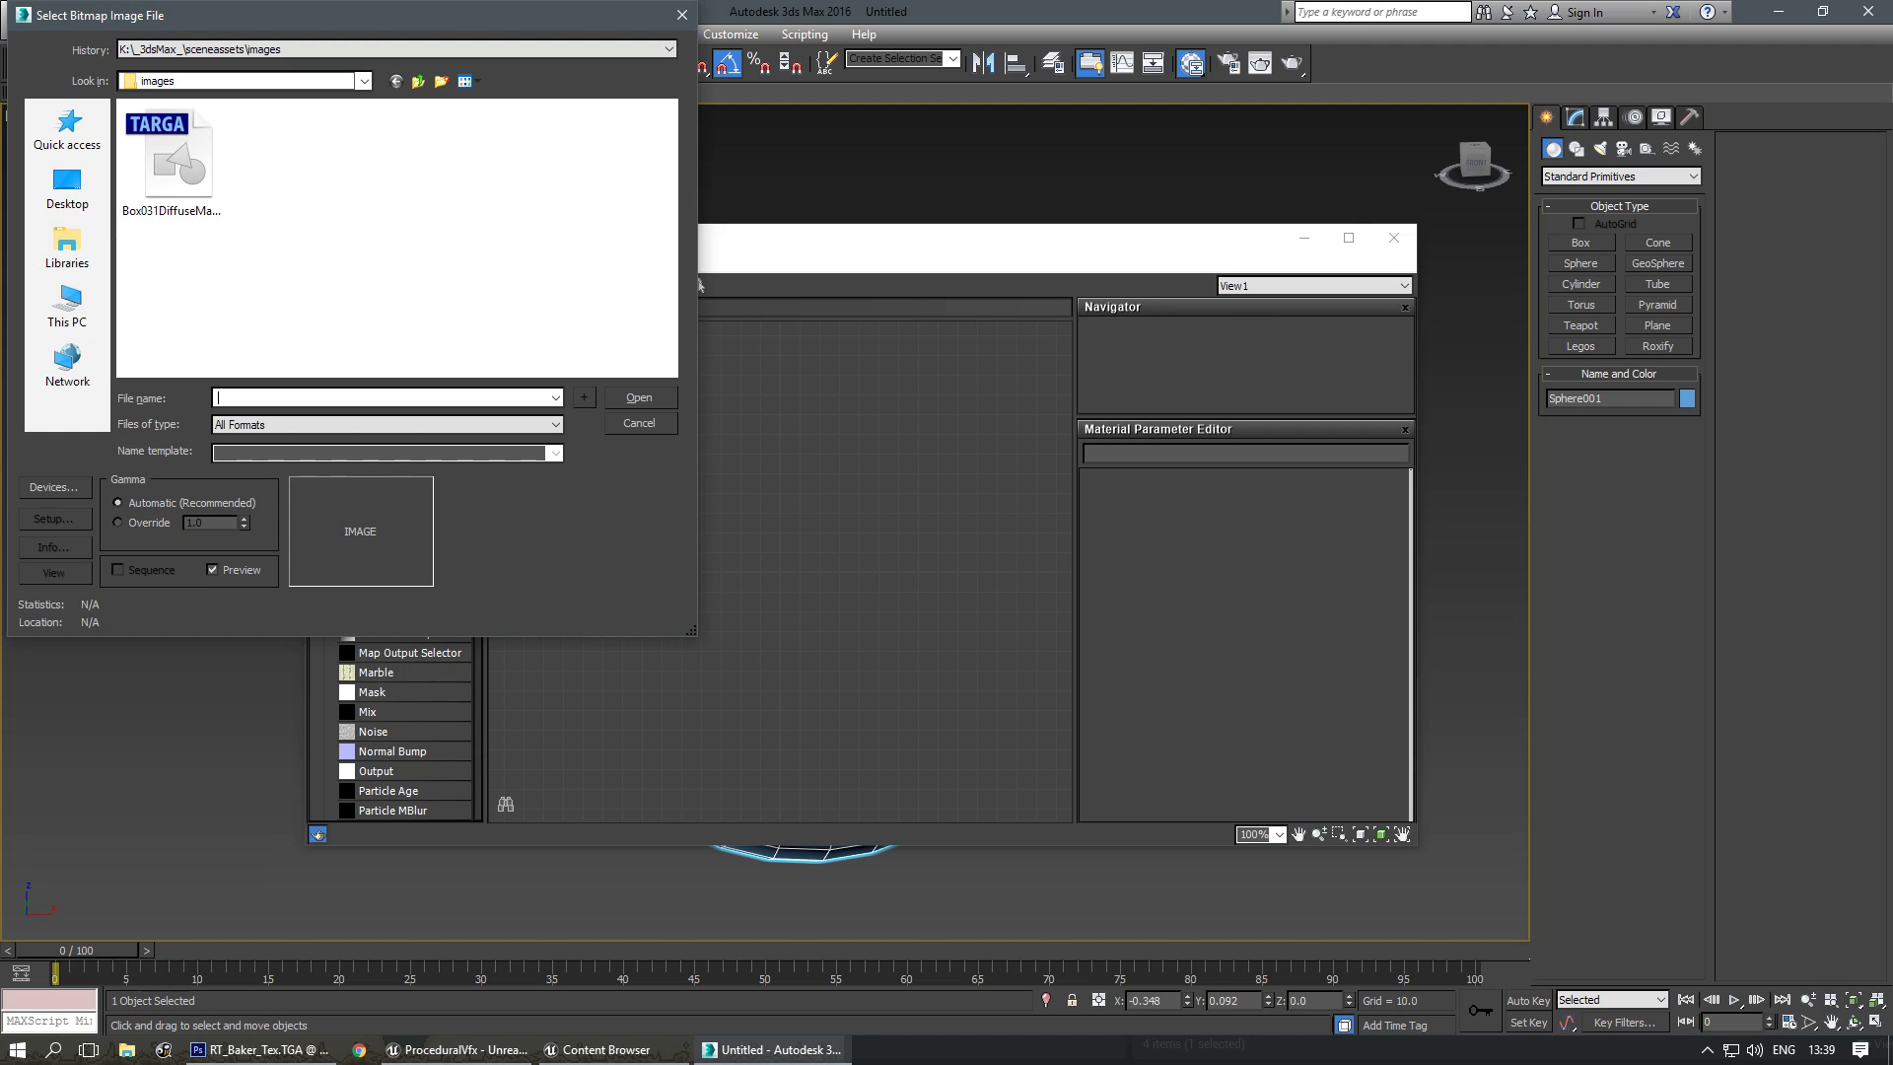
Load RT_Baker_Tex.TGA into the bitmap from the _Tests_ folder inside _Textures_ on the Art & Design drive.
left_click(299, 56)
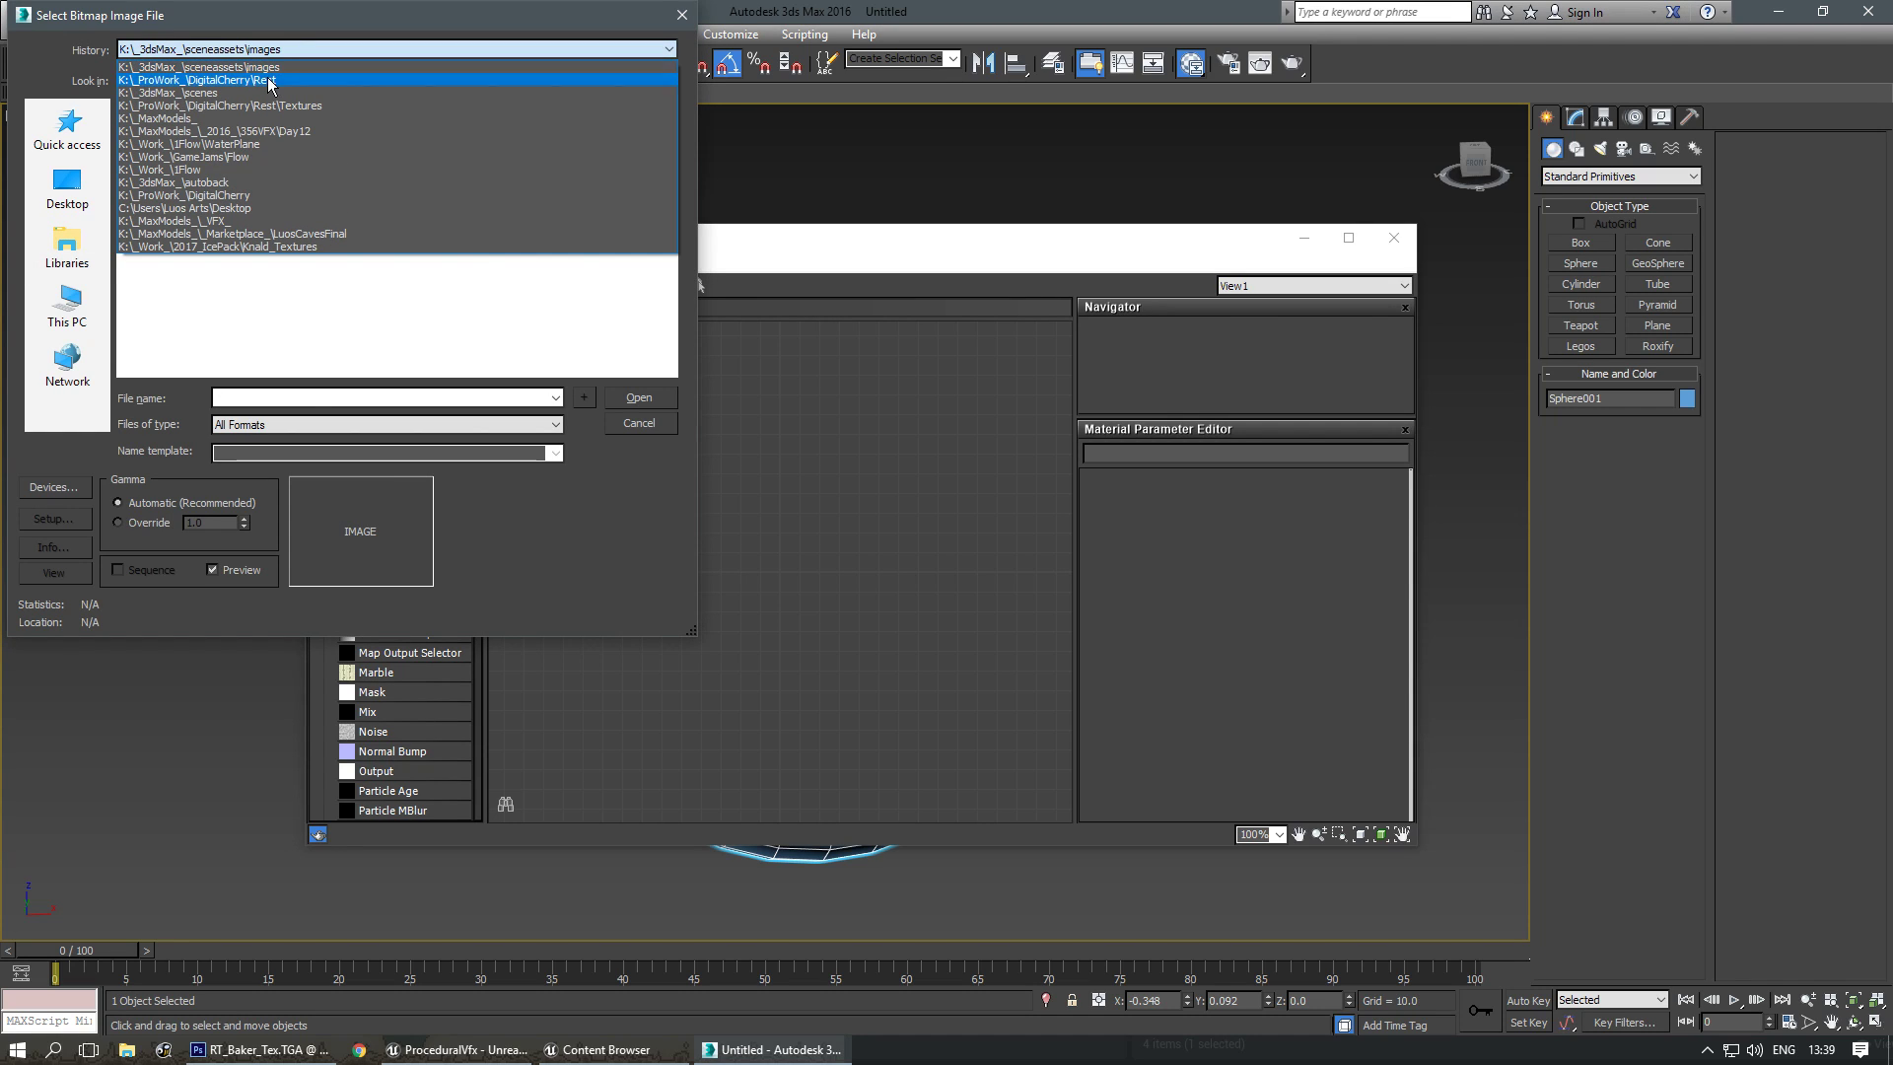
left_click(307, 365)
left_click(67, 133)
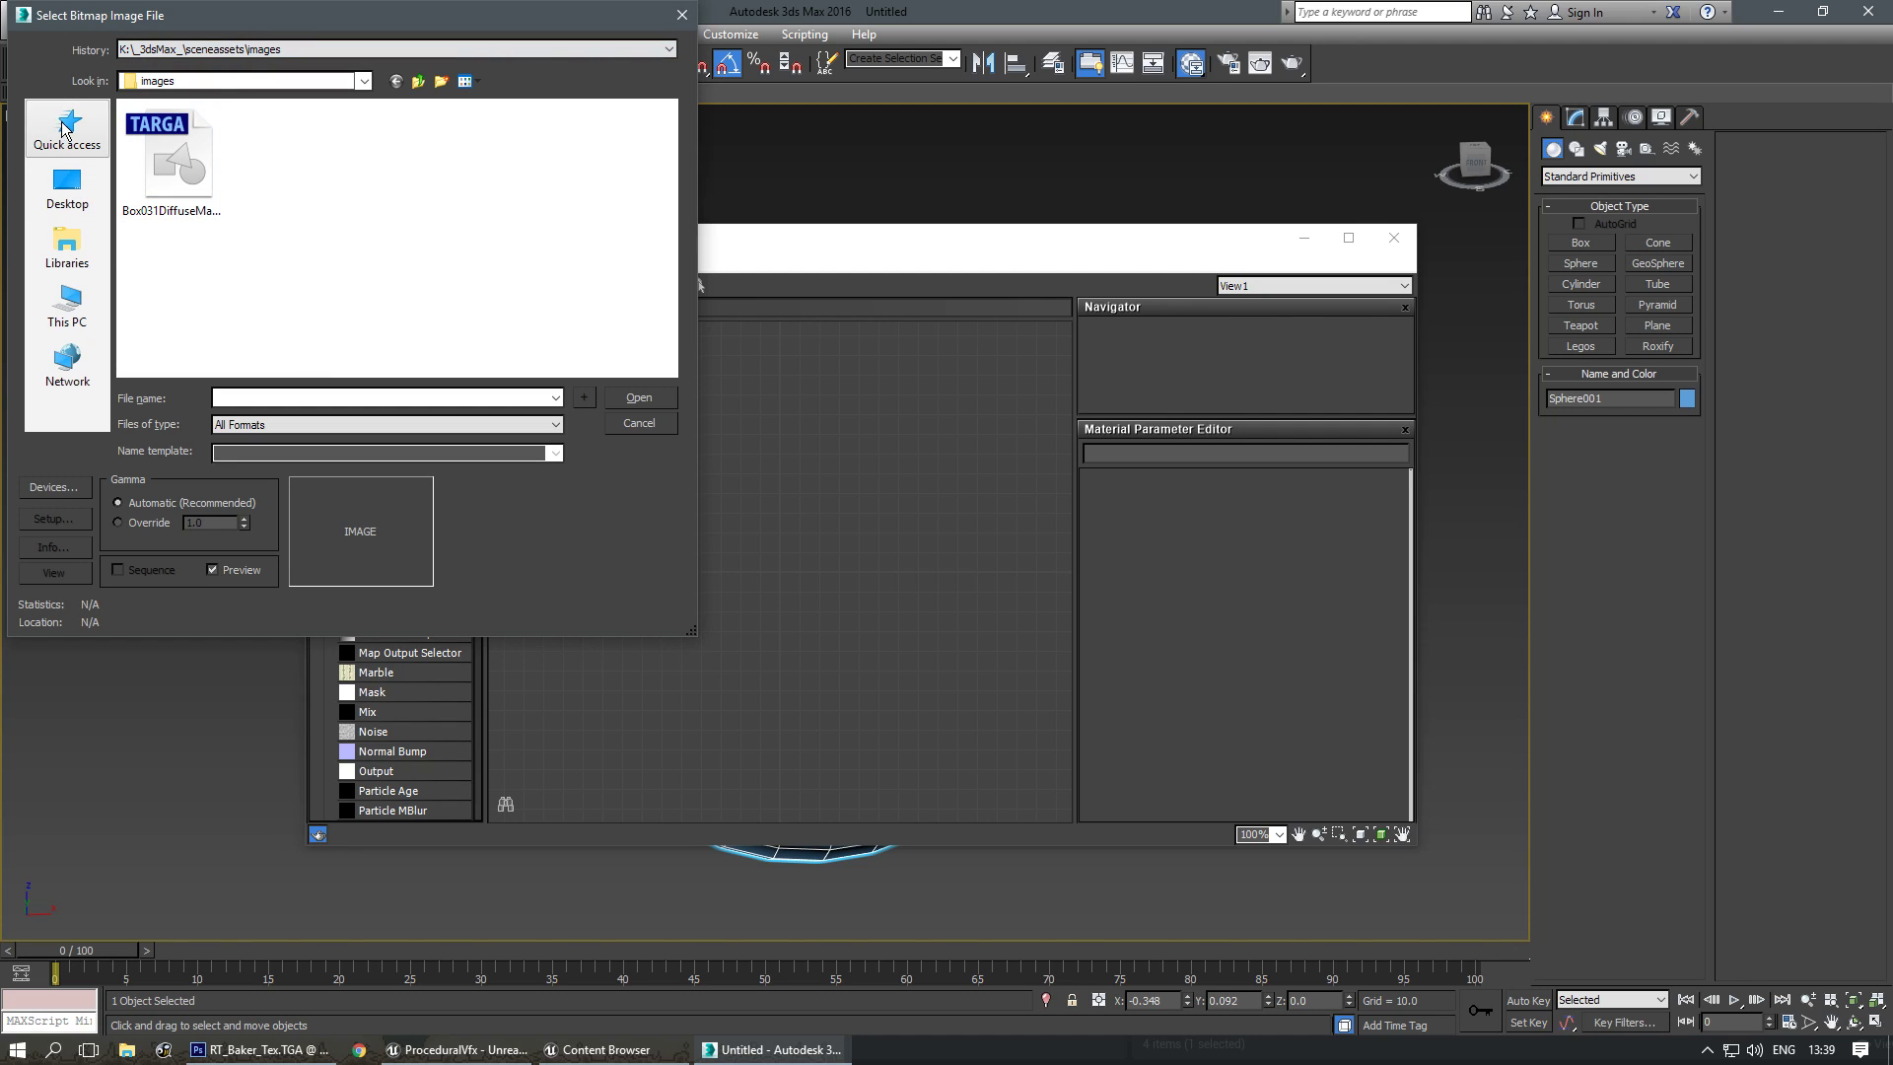
double_click(212, 197)
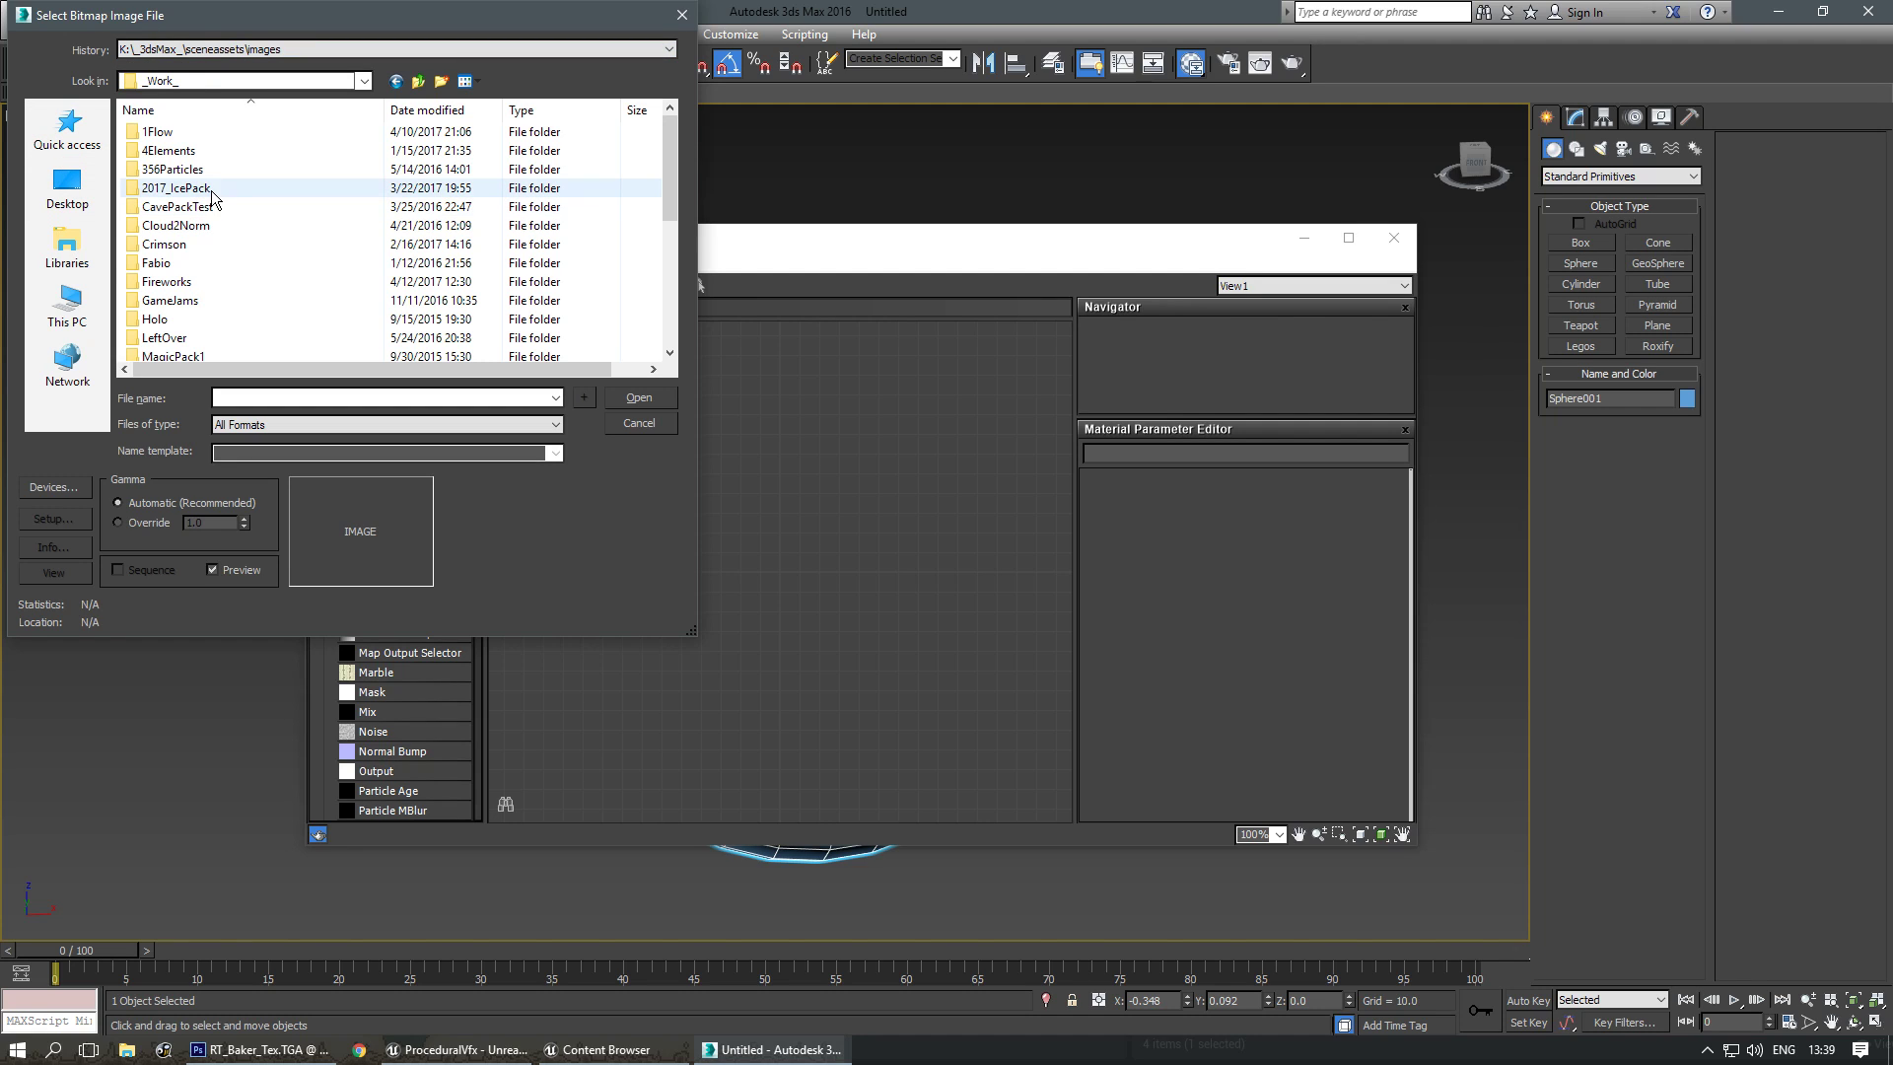
left_click(61, 129)
double_click(397, 153)
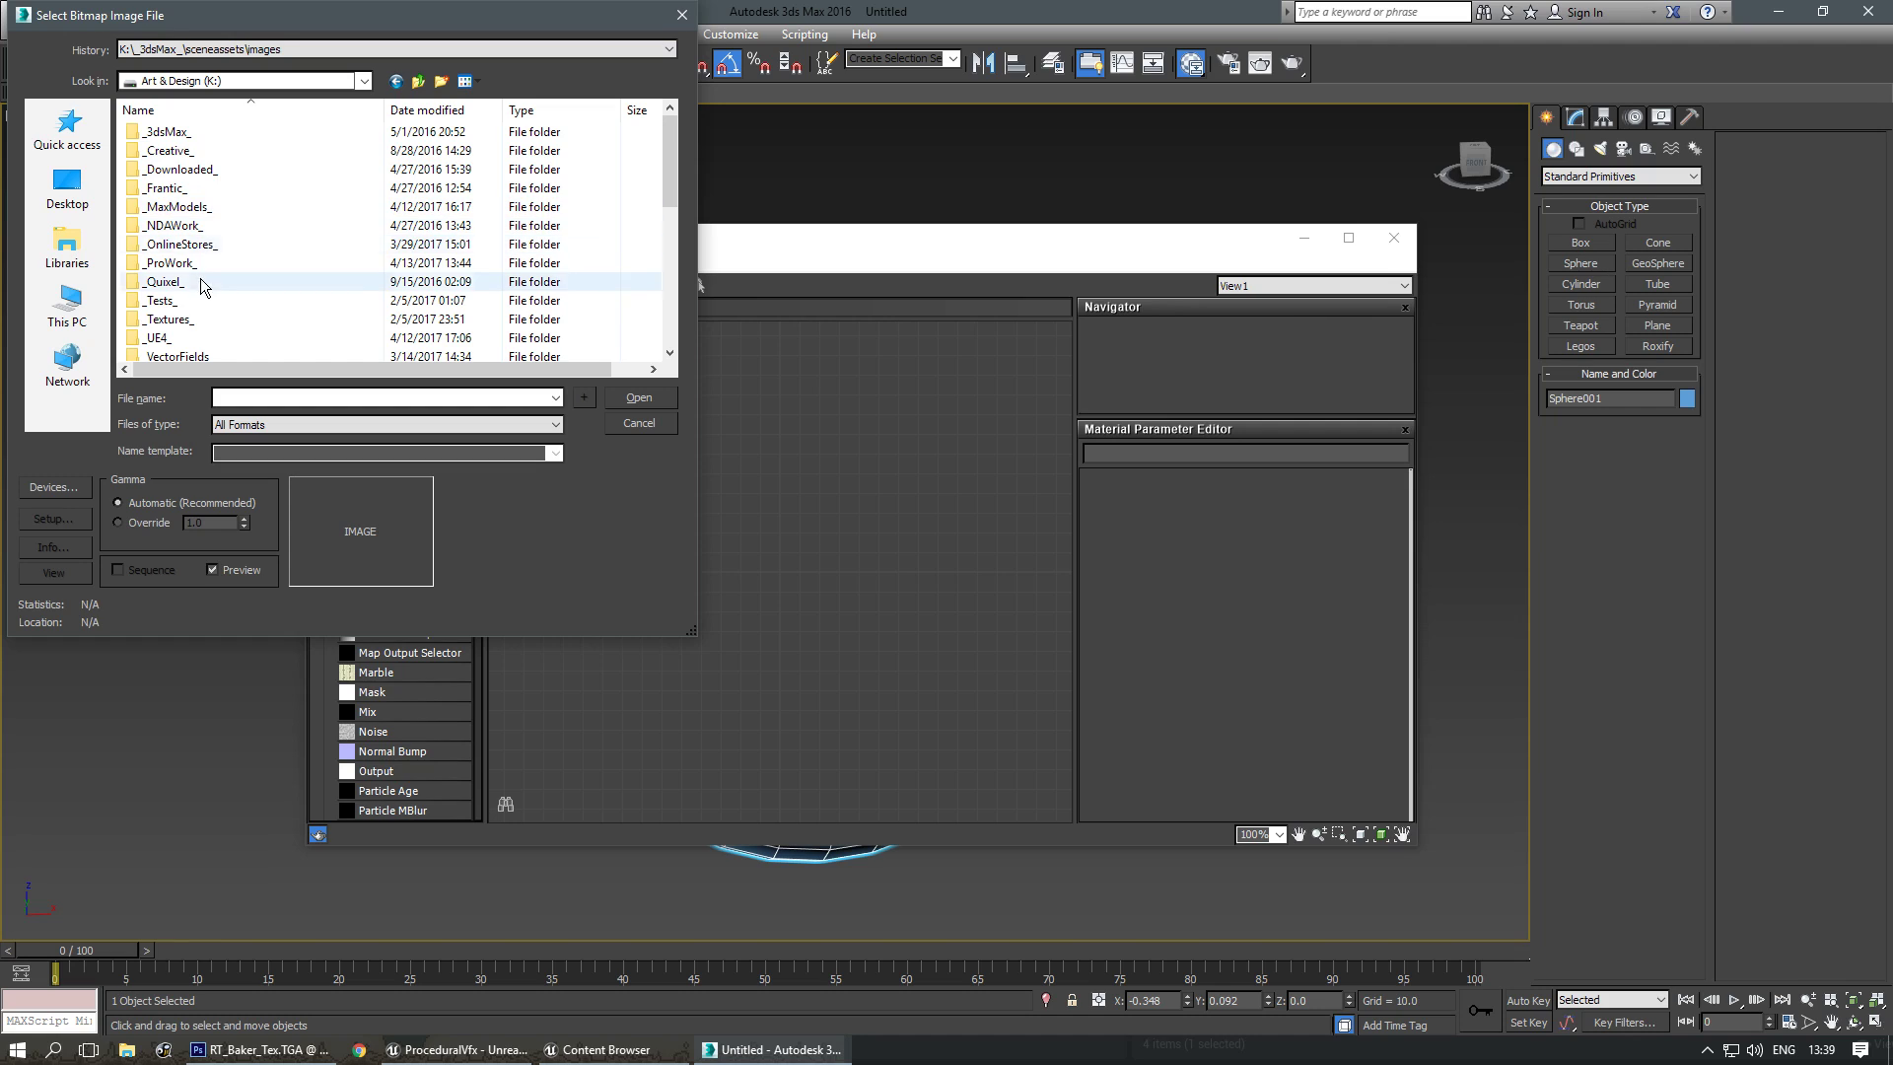
double_click(187, 320)
scroll(204, 197, "down", 1)
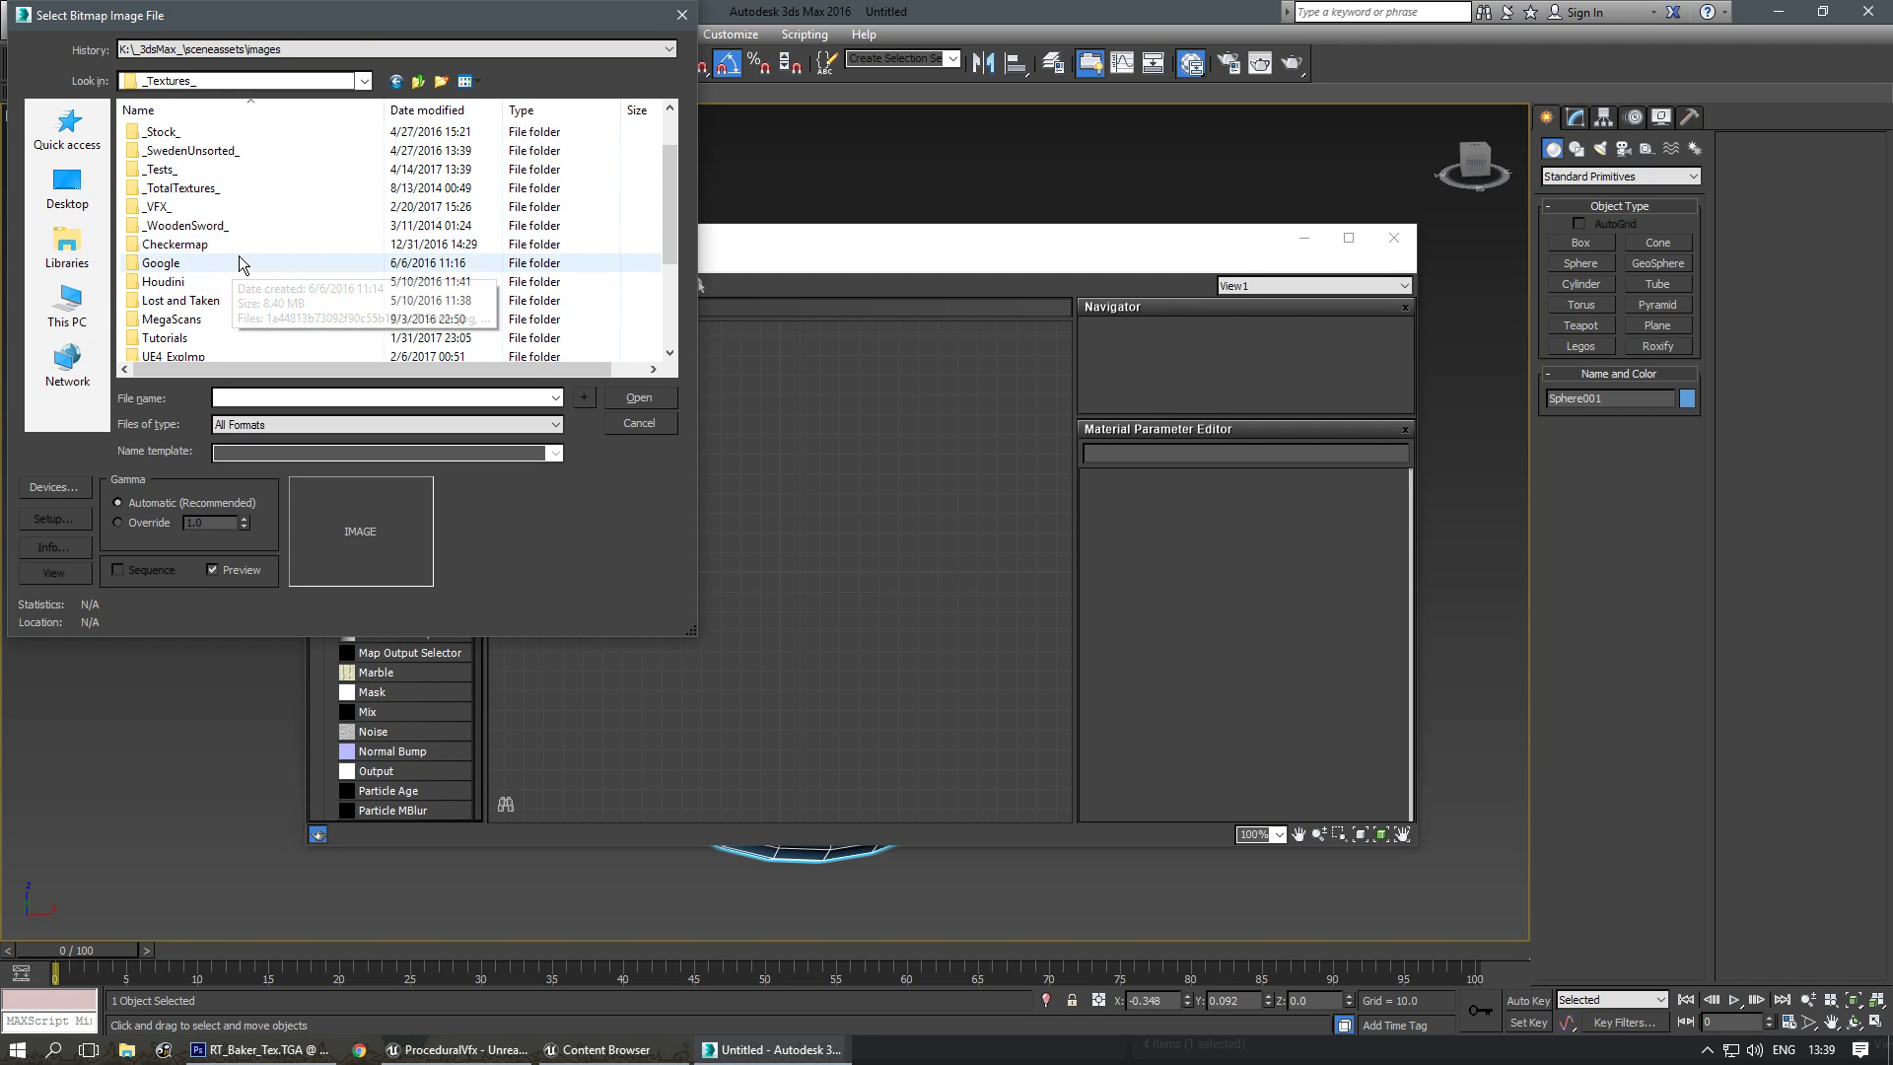
double_click(221, 175)
left_click(280, 170)
double_click(280, 170)
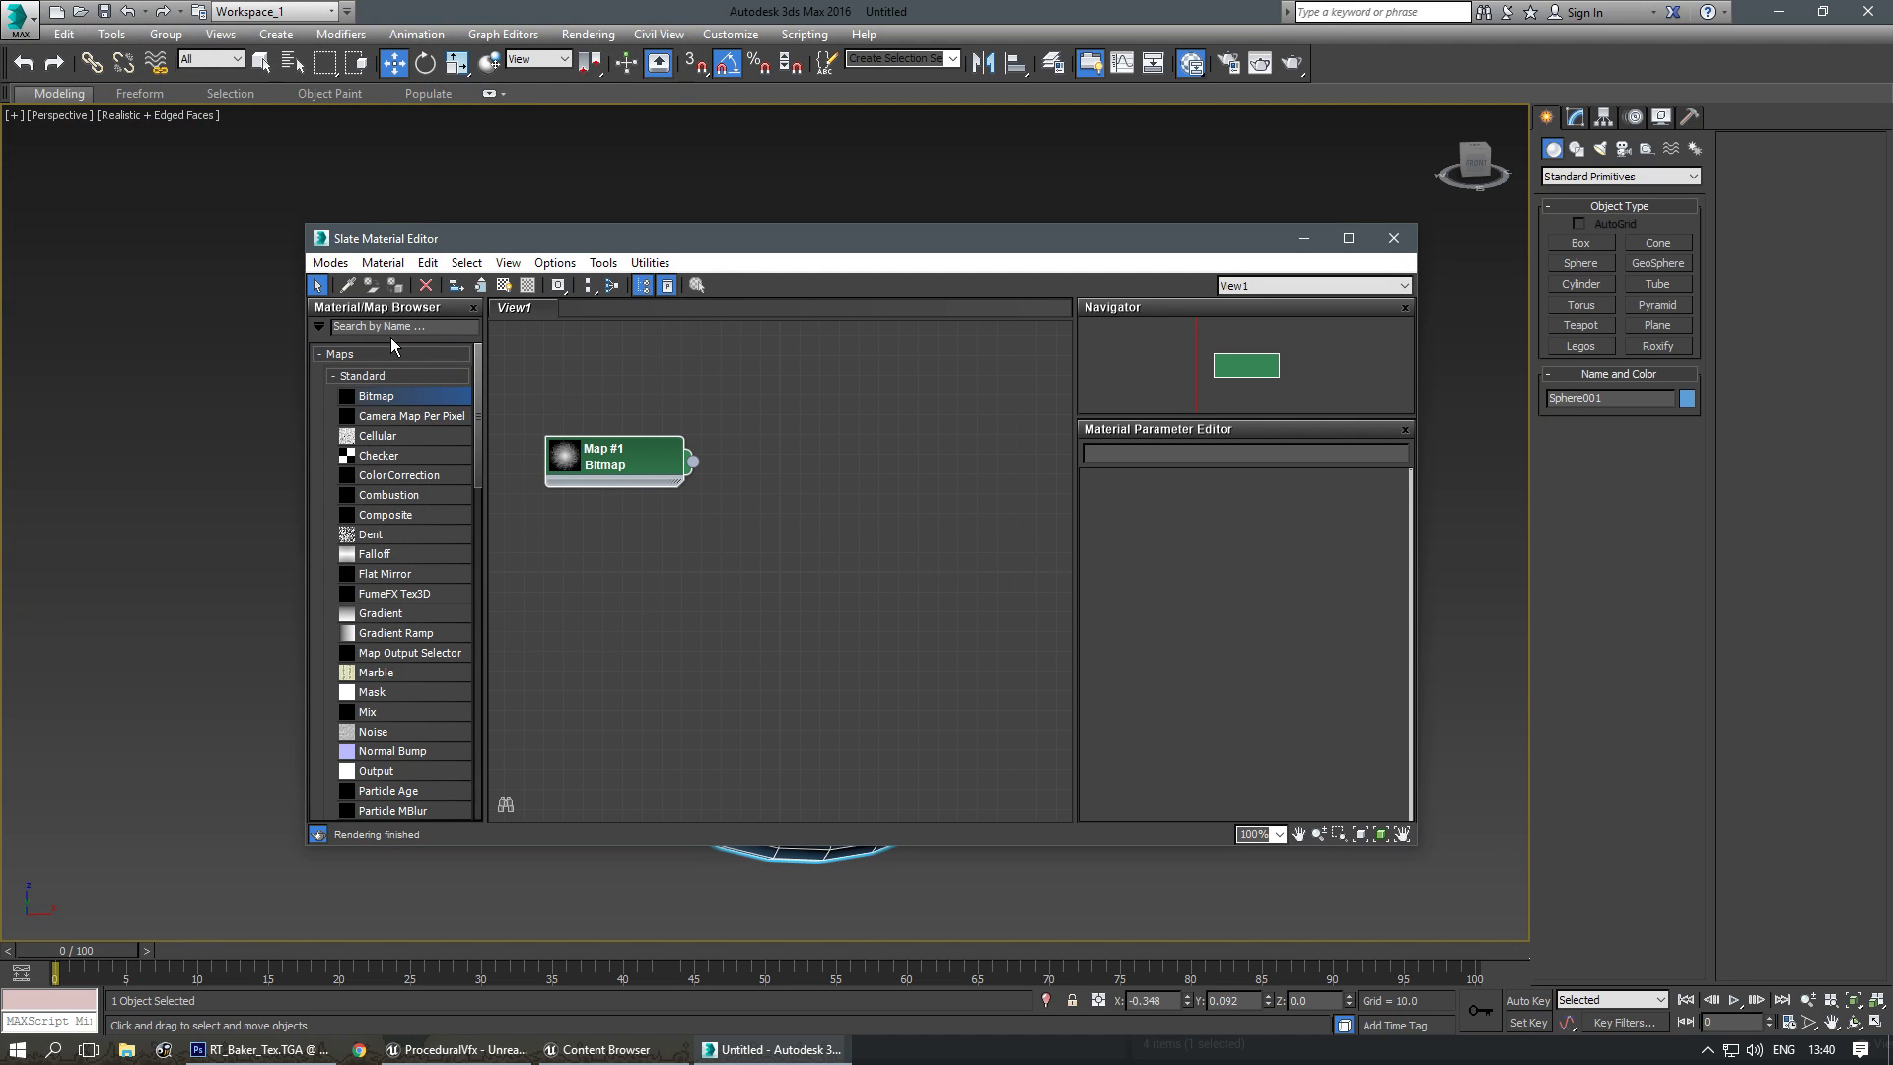
Add a Standard material with the bitmap as its Diffuse Color and assign it to the sphere.
type("stan")
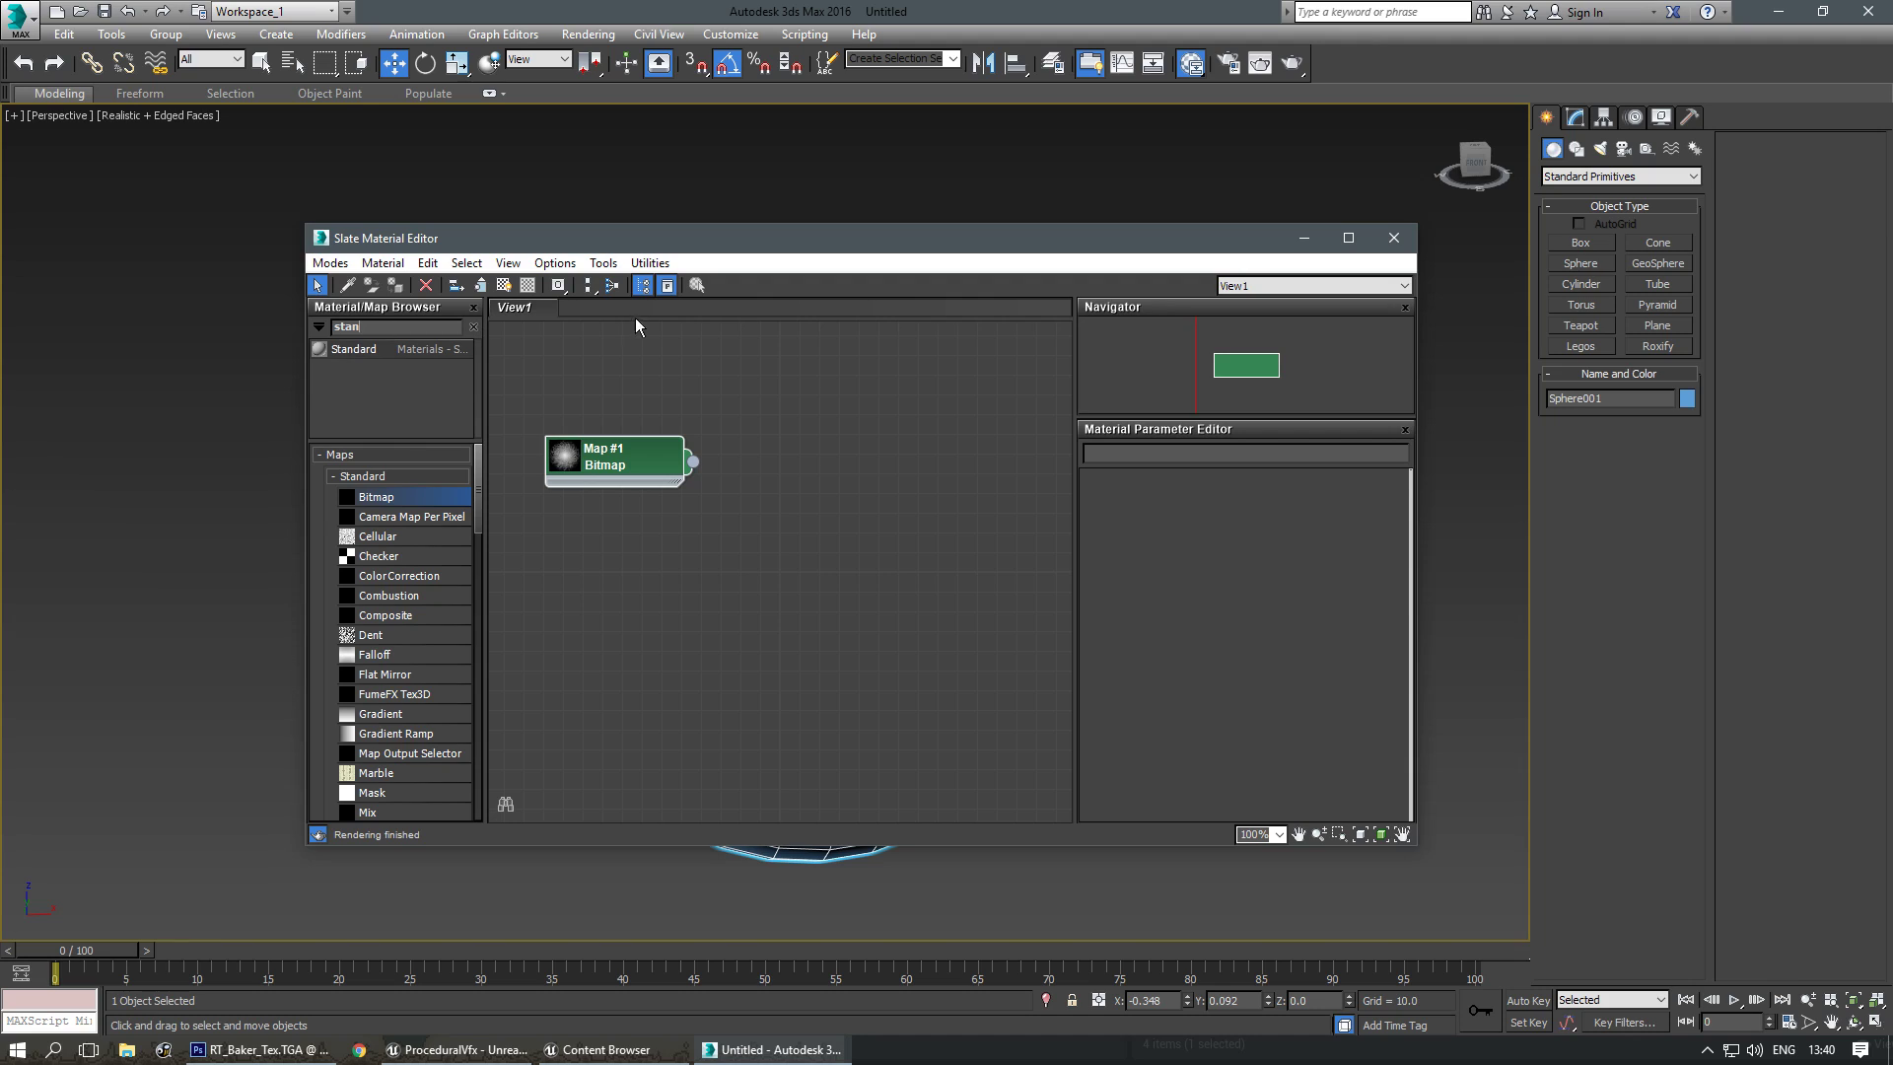
left_click_drag(824, 437, 884, 402)
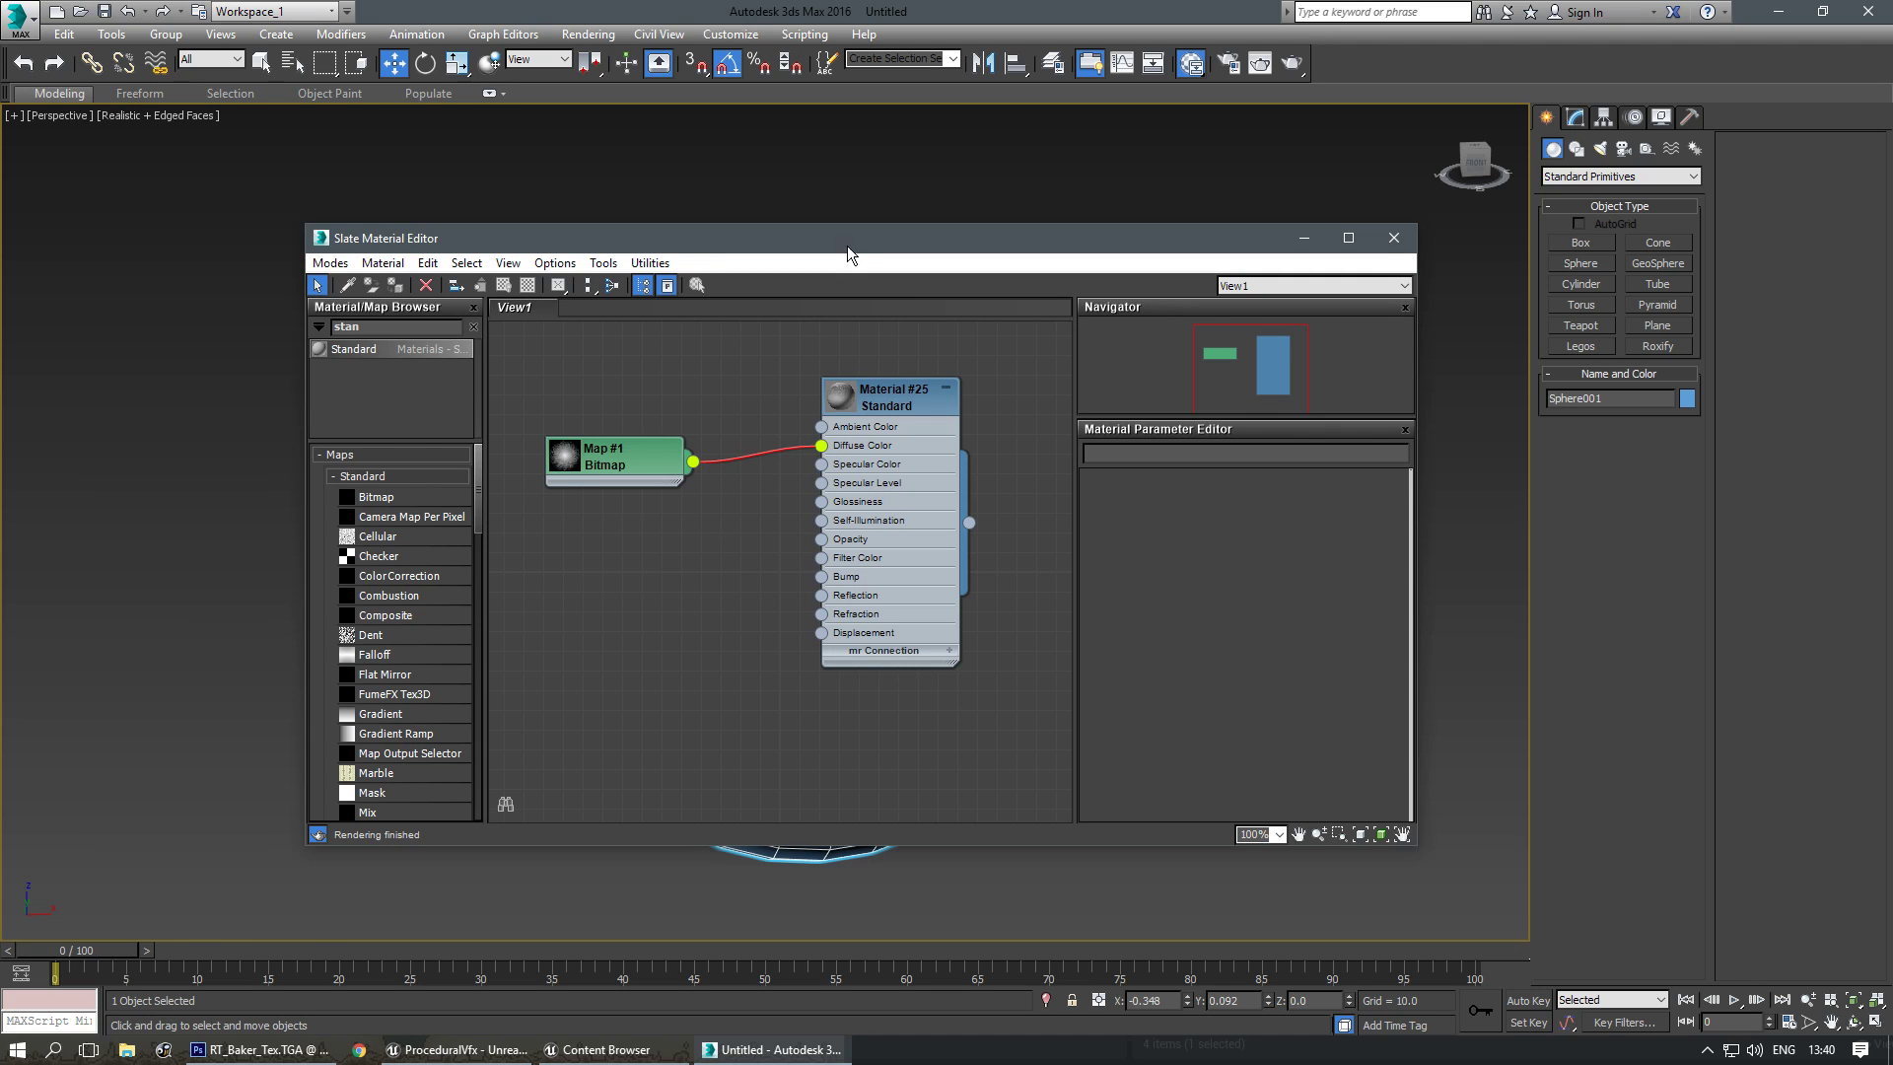
left_click_drag(850, 241, 858, 287)
left_click_drag(738, 281, 744, 625)
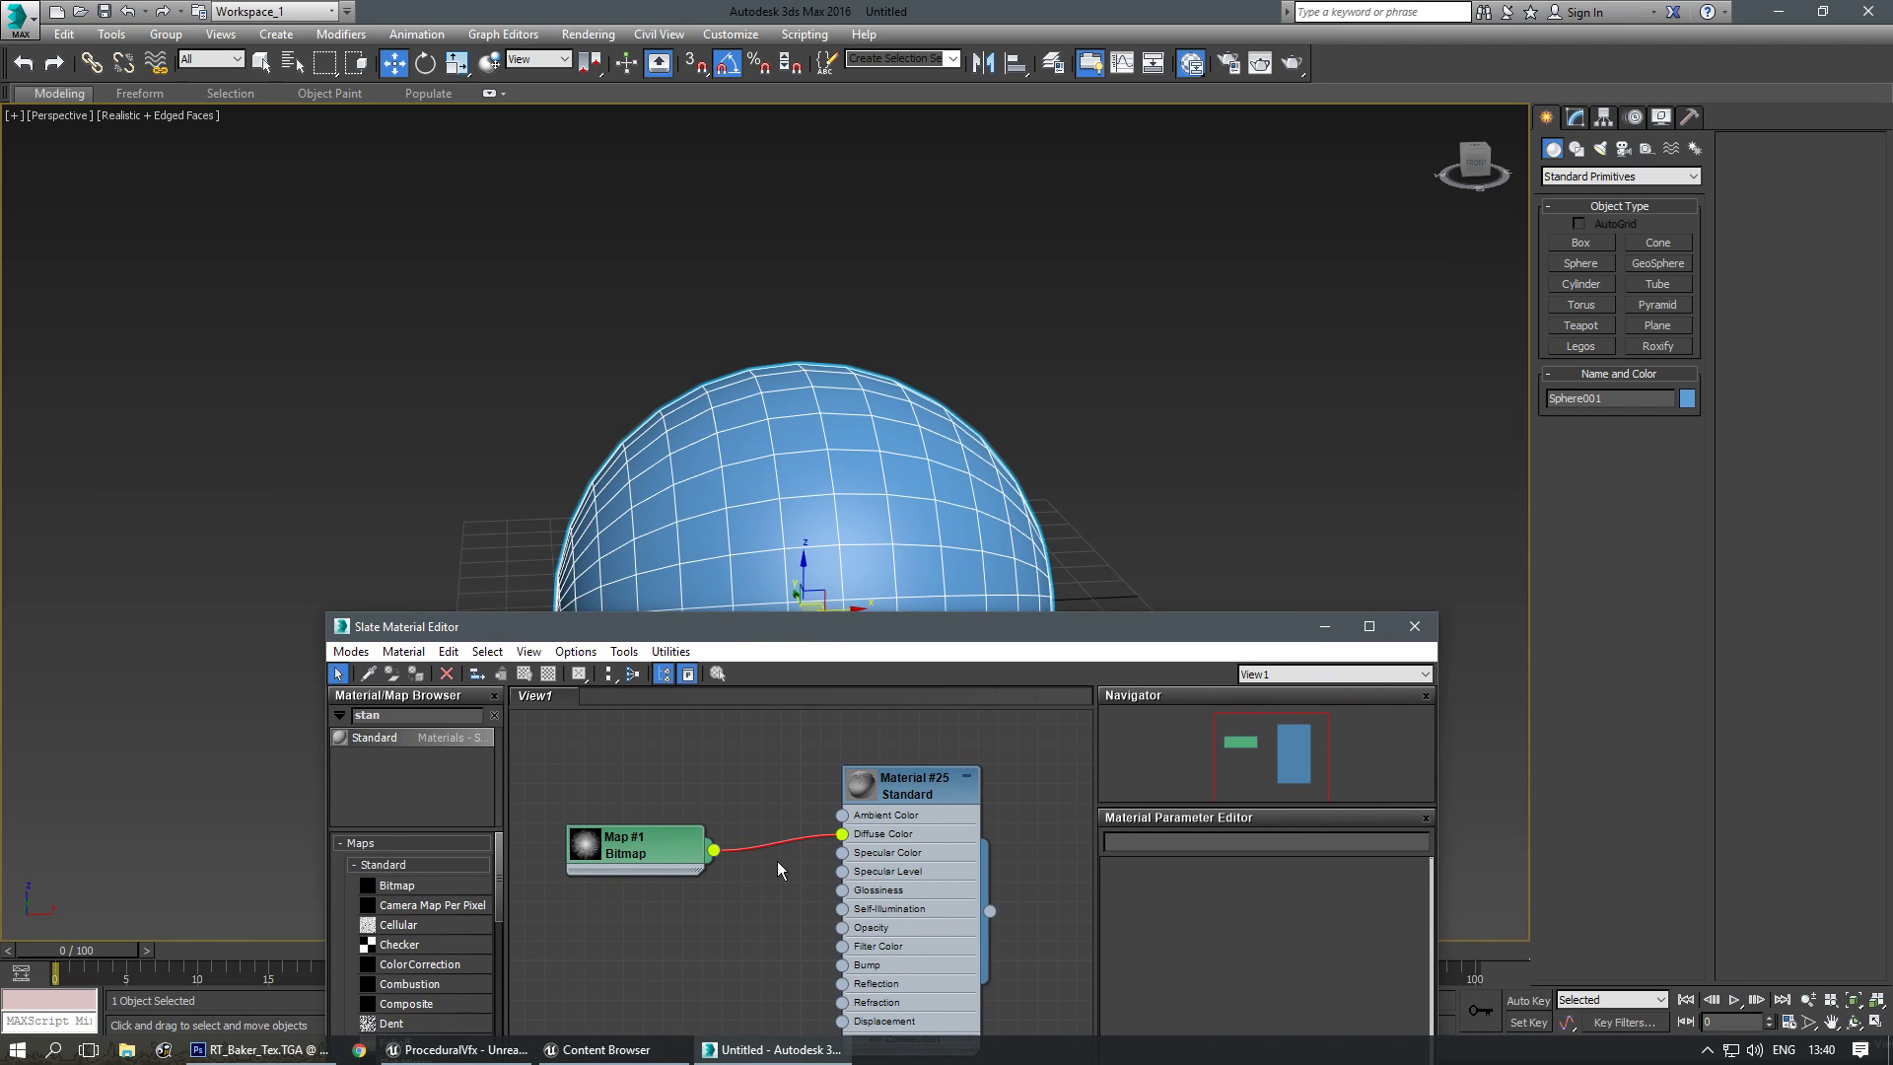
left_click(524, 673)
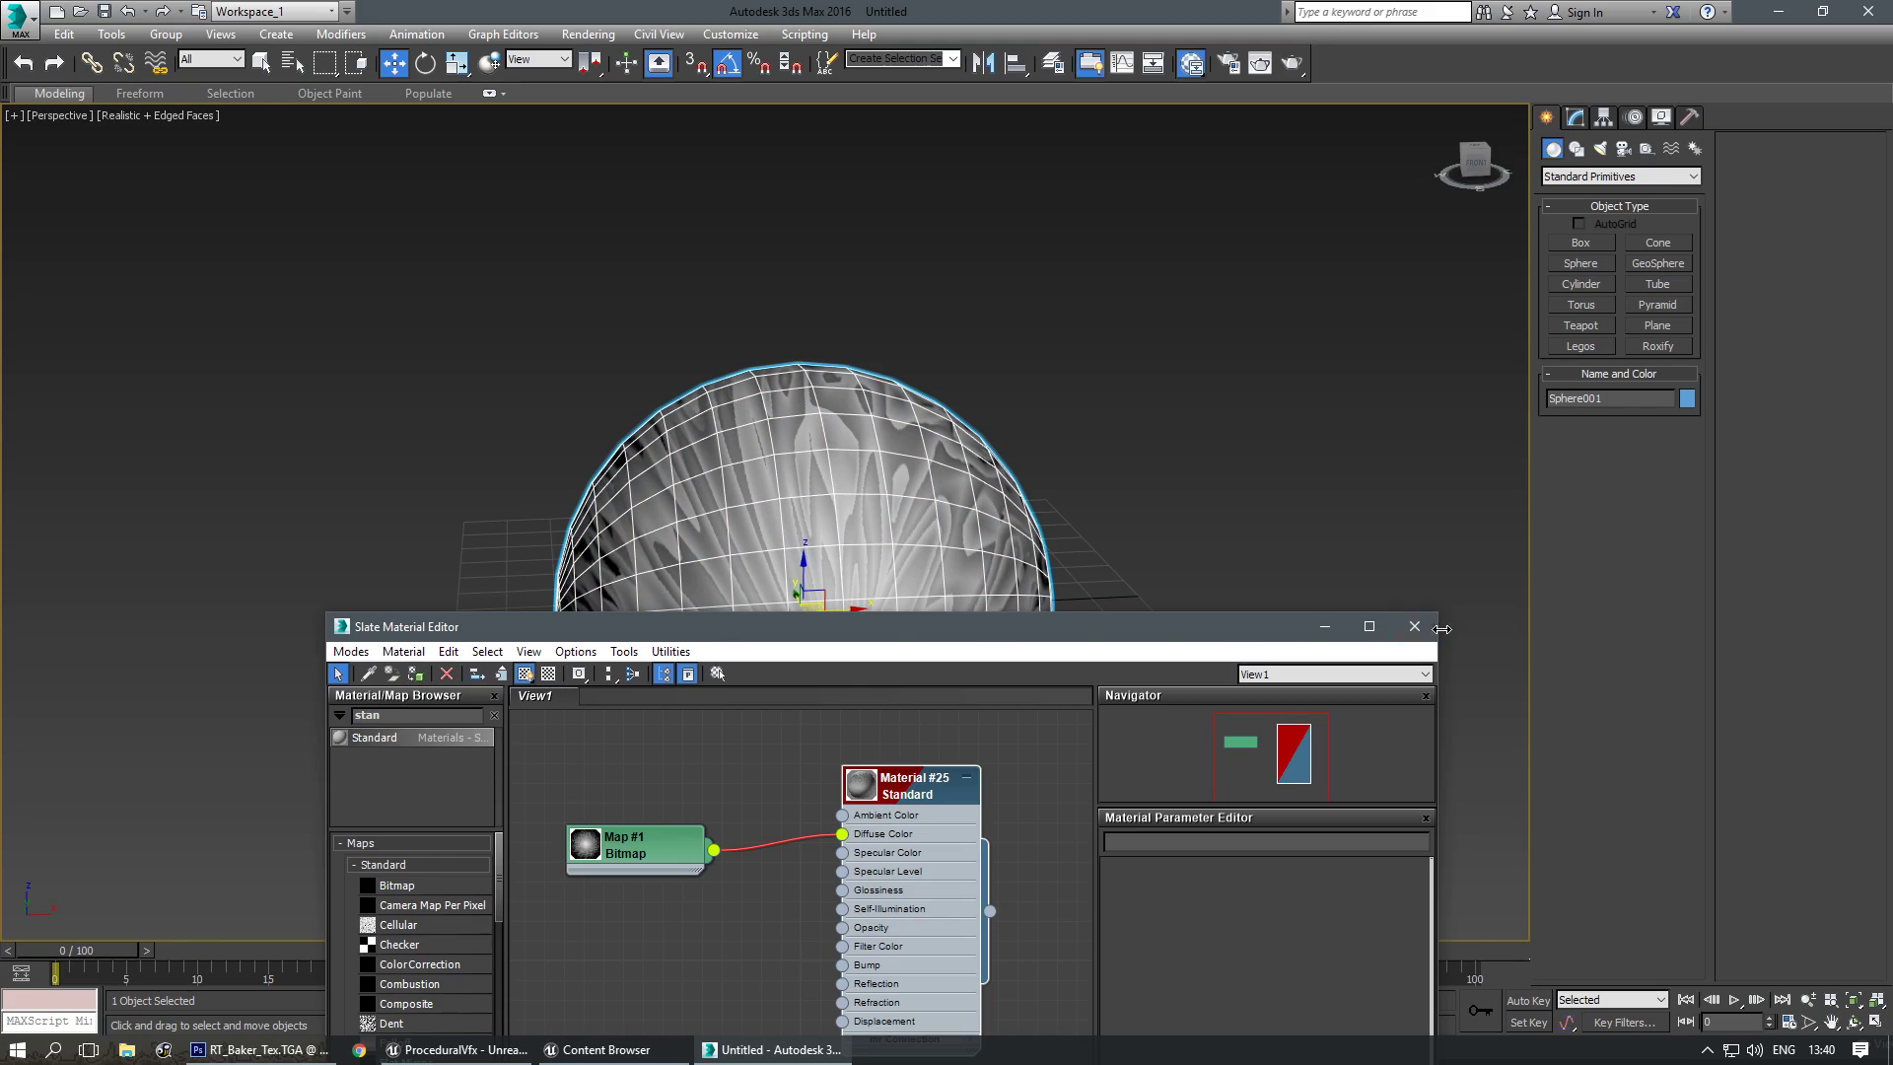
Close the material editor and turn off edged faces to inspect the texture on the sphere.
left_click(1415, 626)
middle_click_drag(740, 680, 633, 651, "alt")
key("F4")
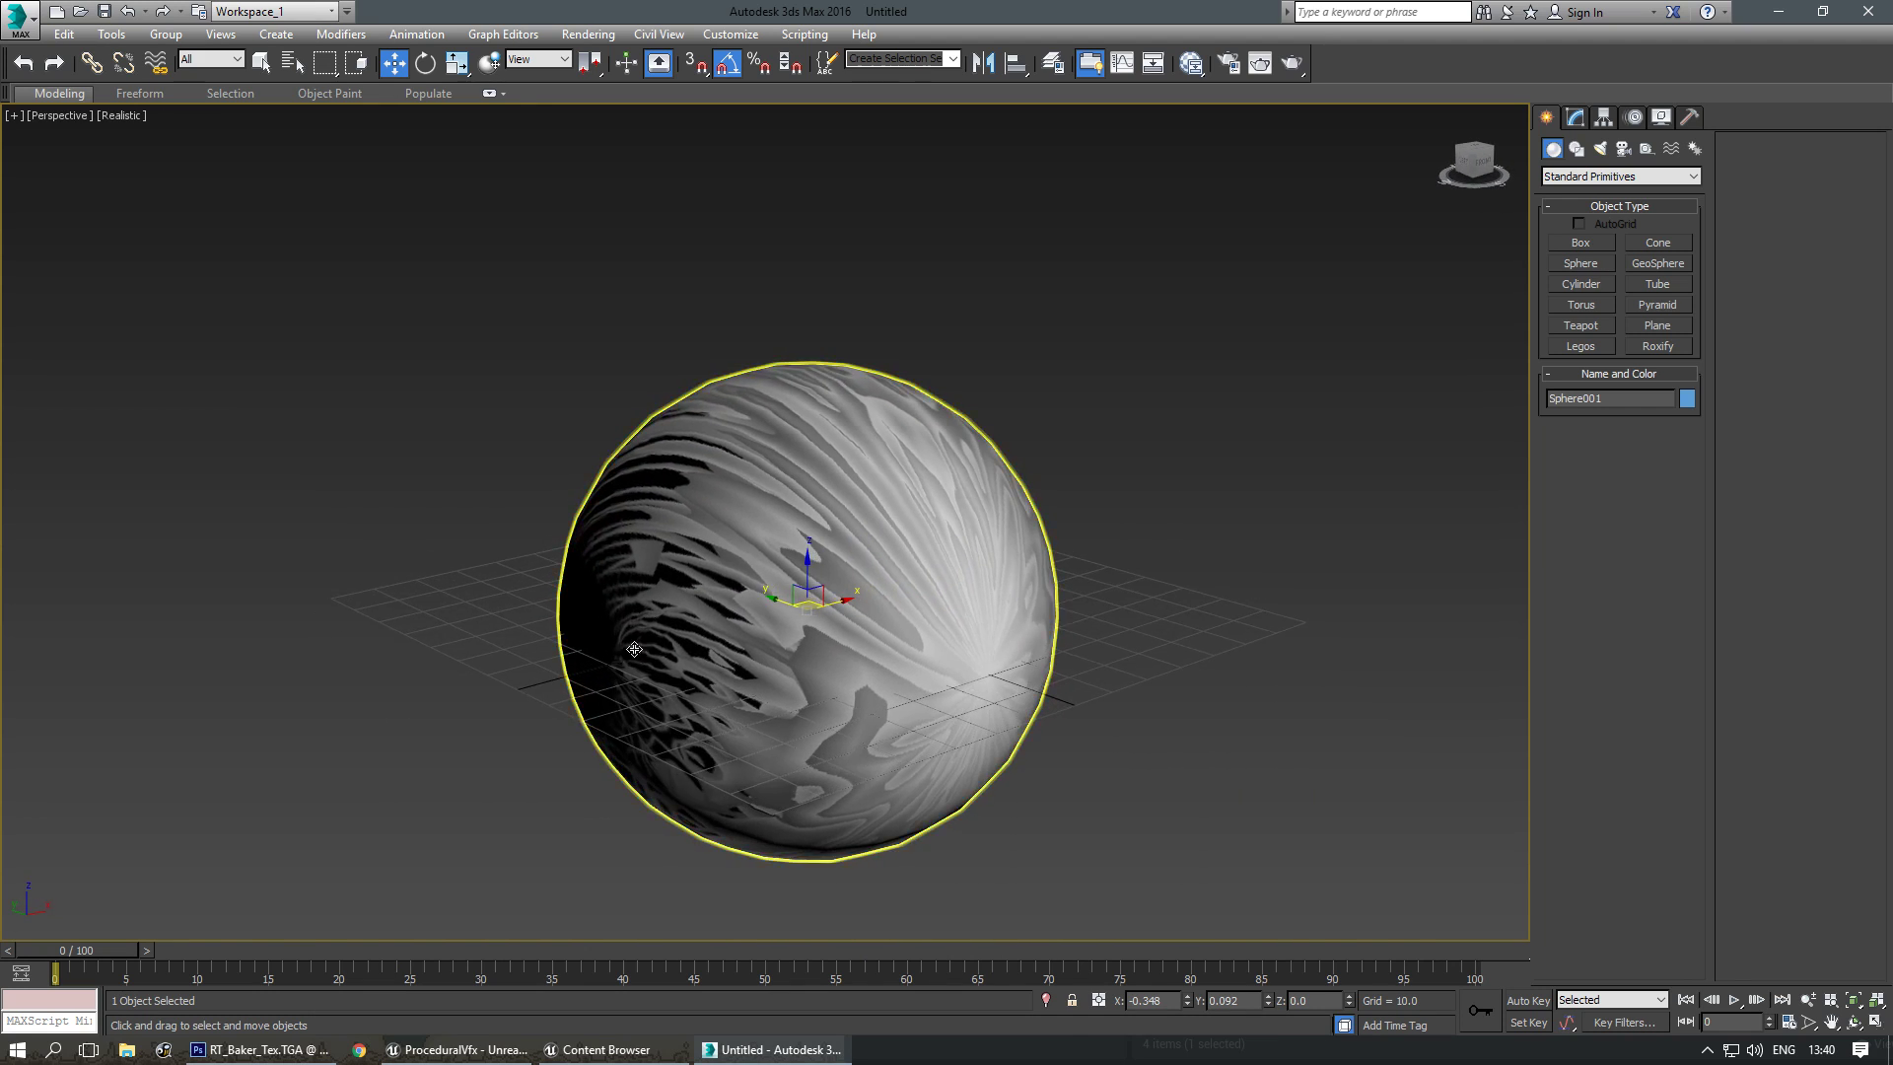
Apply an Unwrap UVW modifier to the sphere and open its UV editor with RT_Baker_Tex.TGA as the background.
left_click(1575, 117)
middle_click_drag(900, 627, 839, 619, "alt")
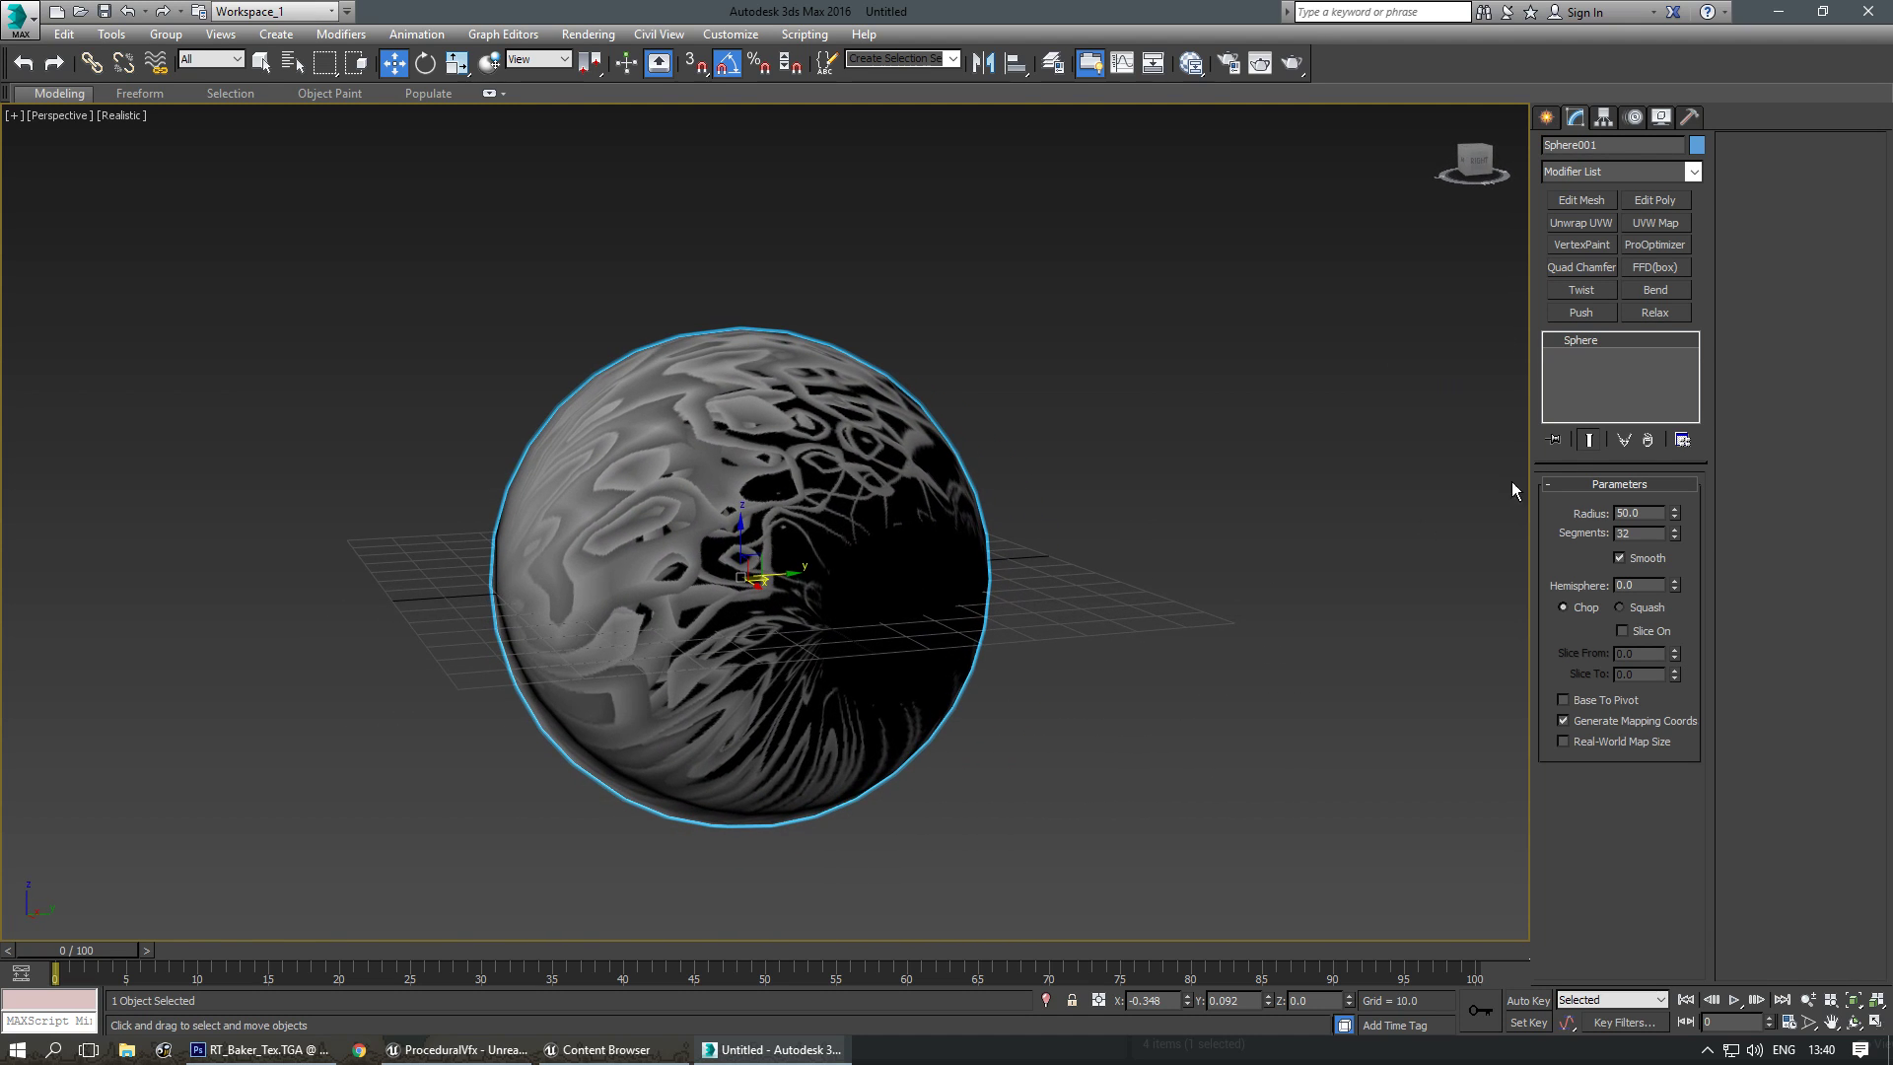
left_click(1579, 223)
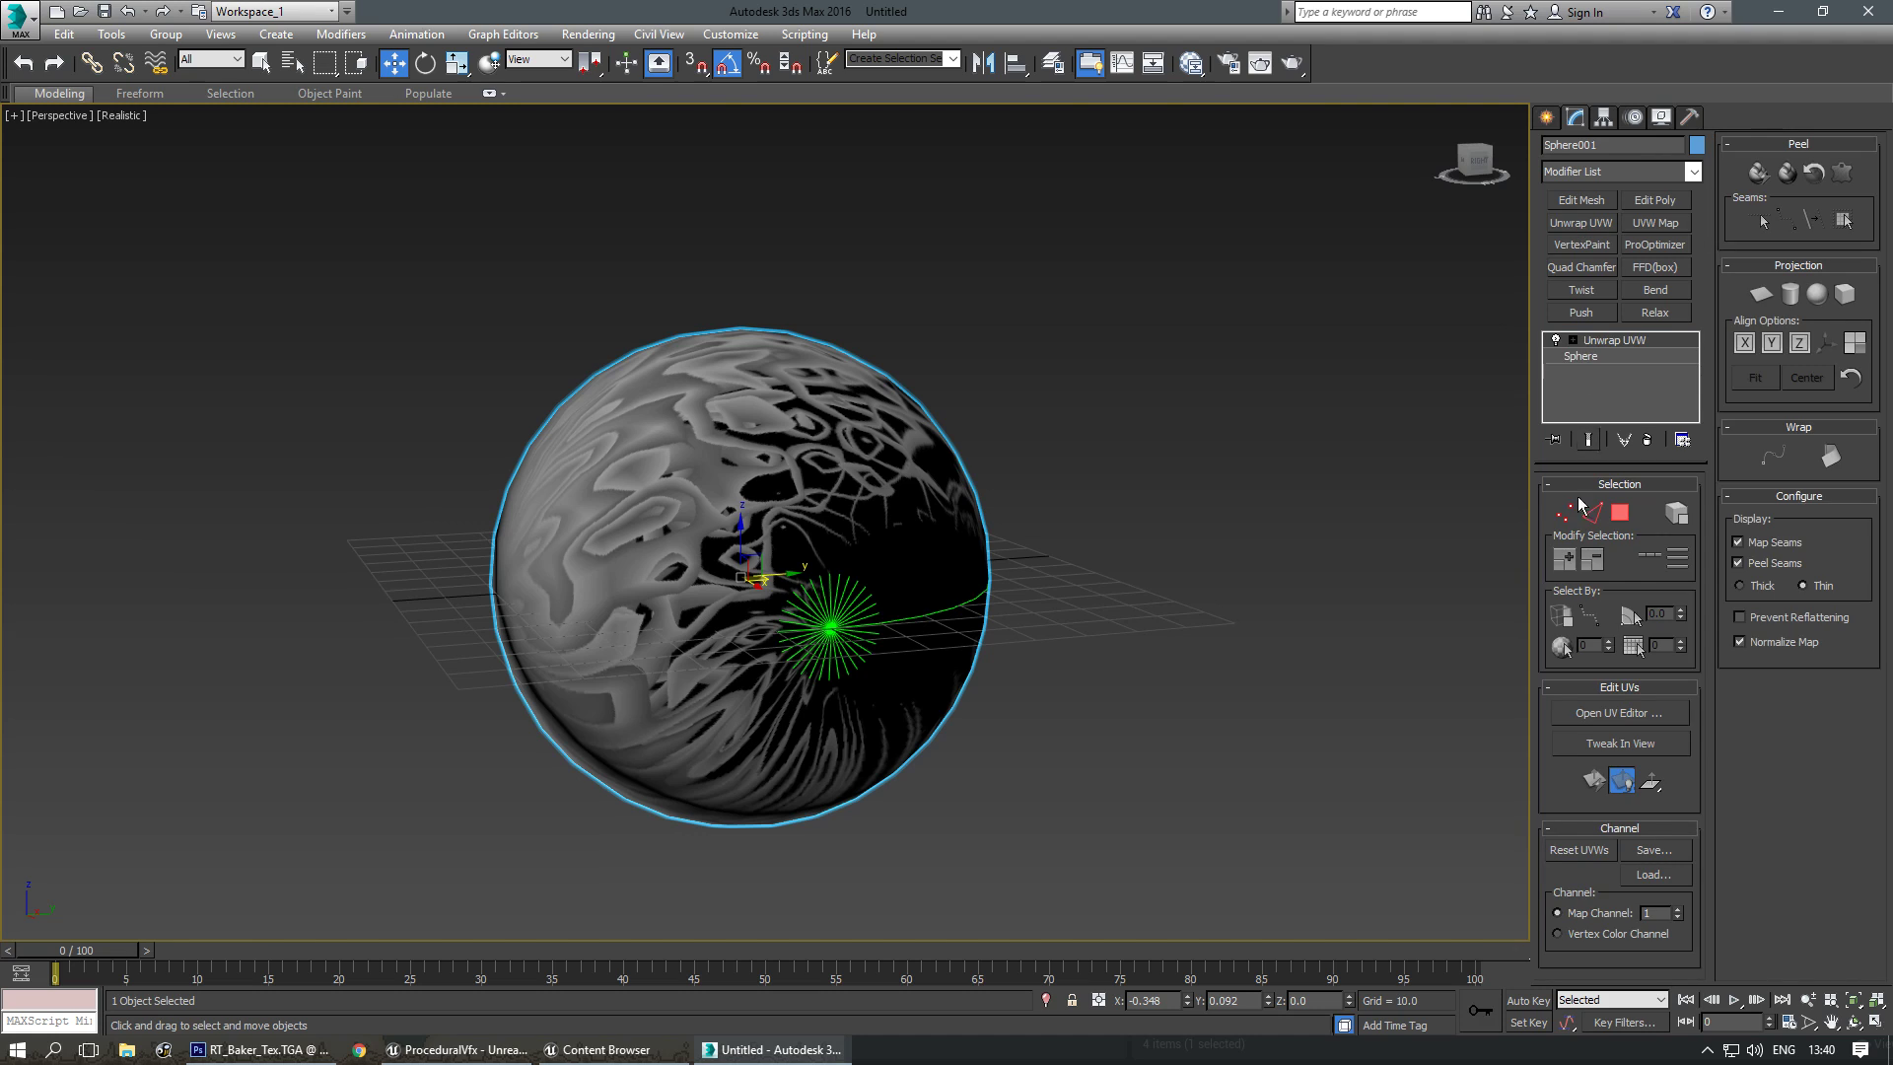
left_click(1624, 718)
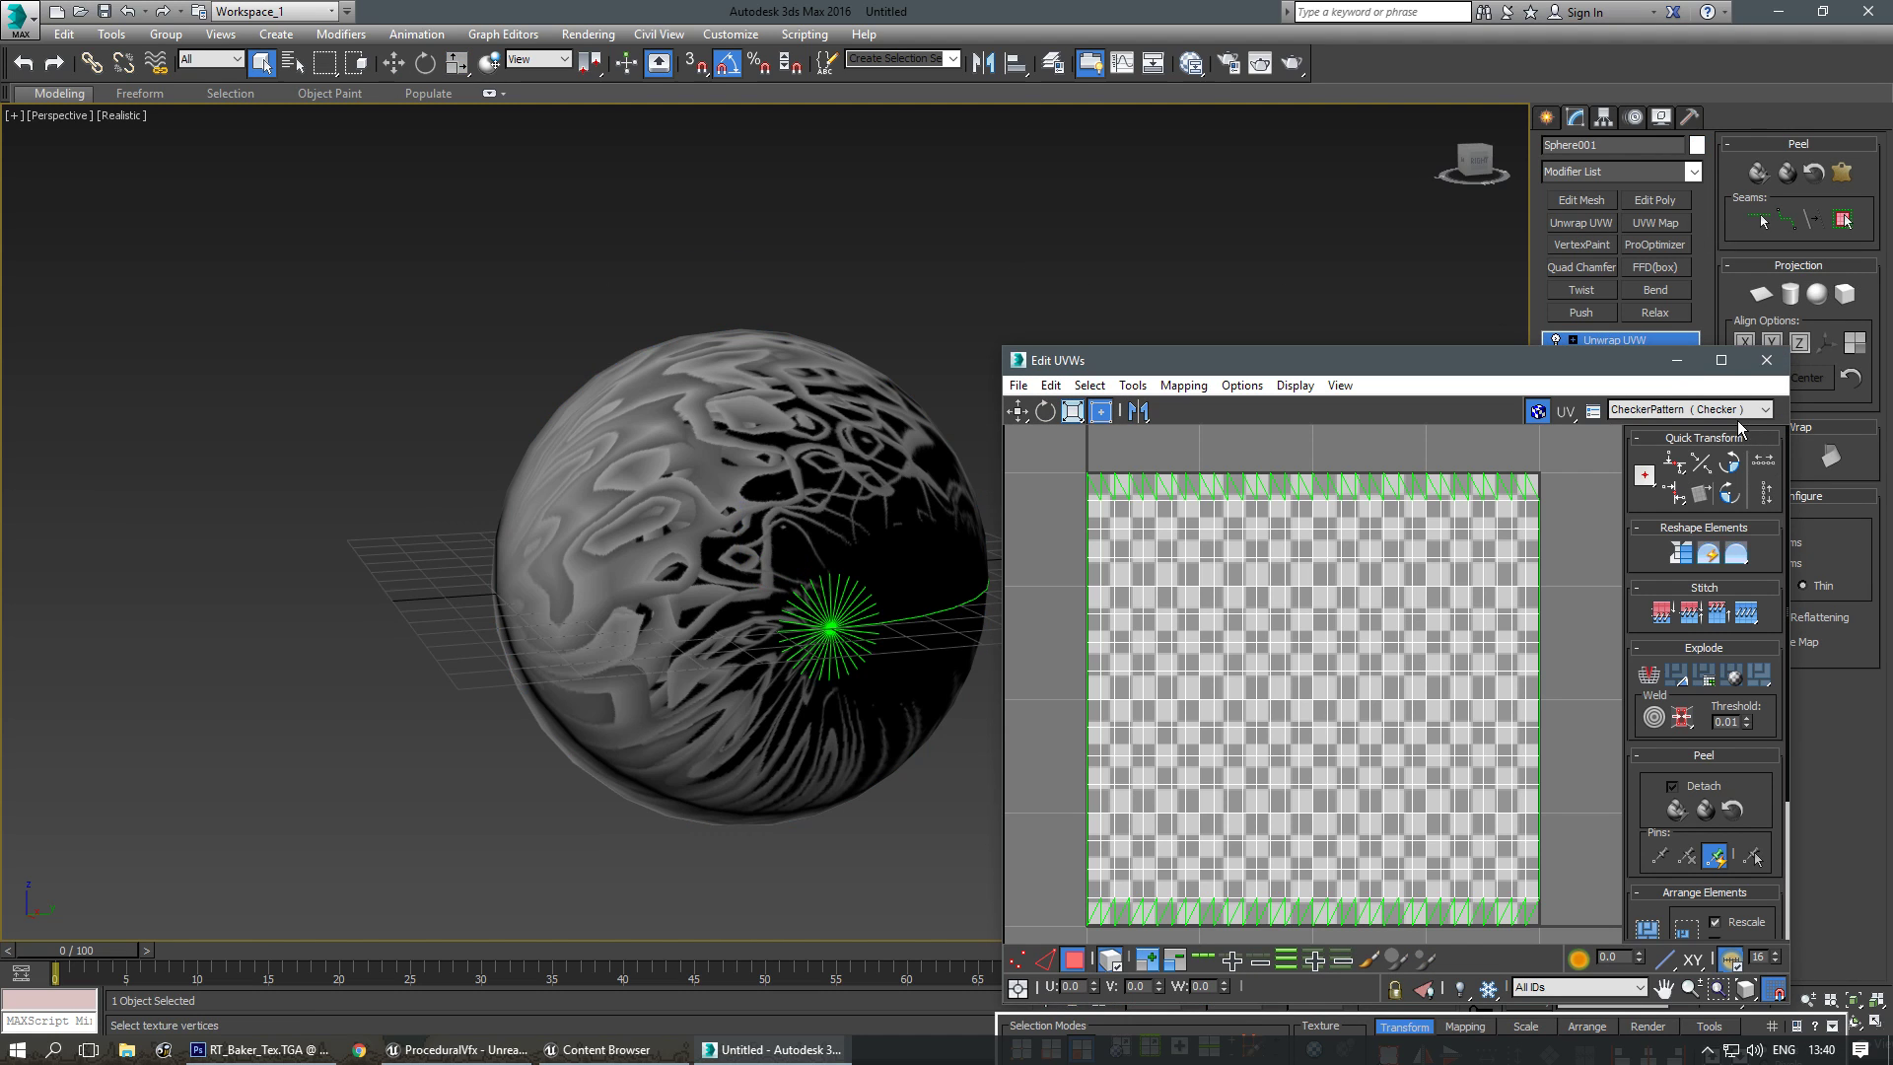
left_click(1735, 410)
left_click(1669, 435)
scroll(1336, 693, "down", 2)
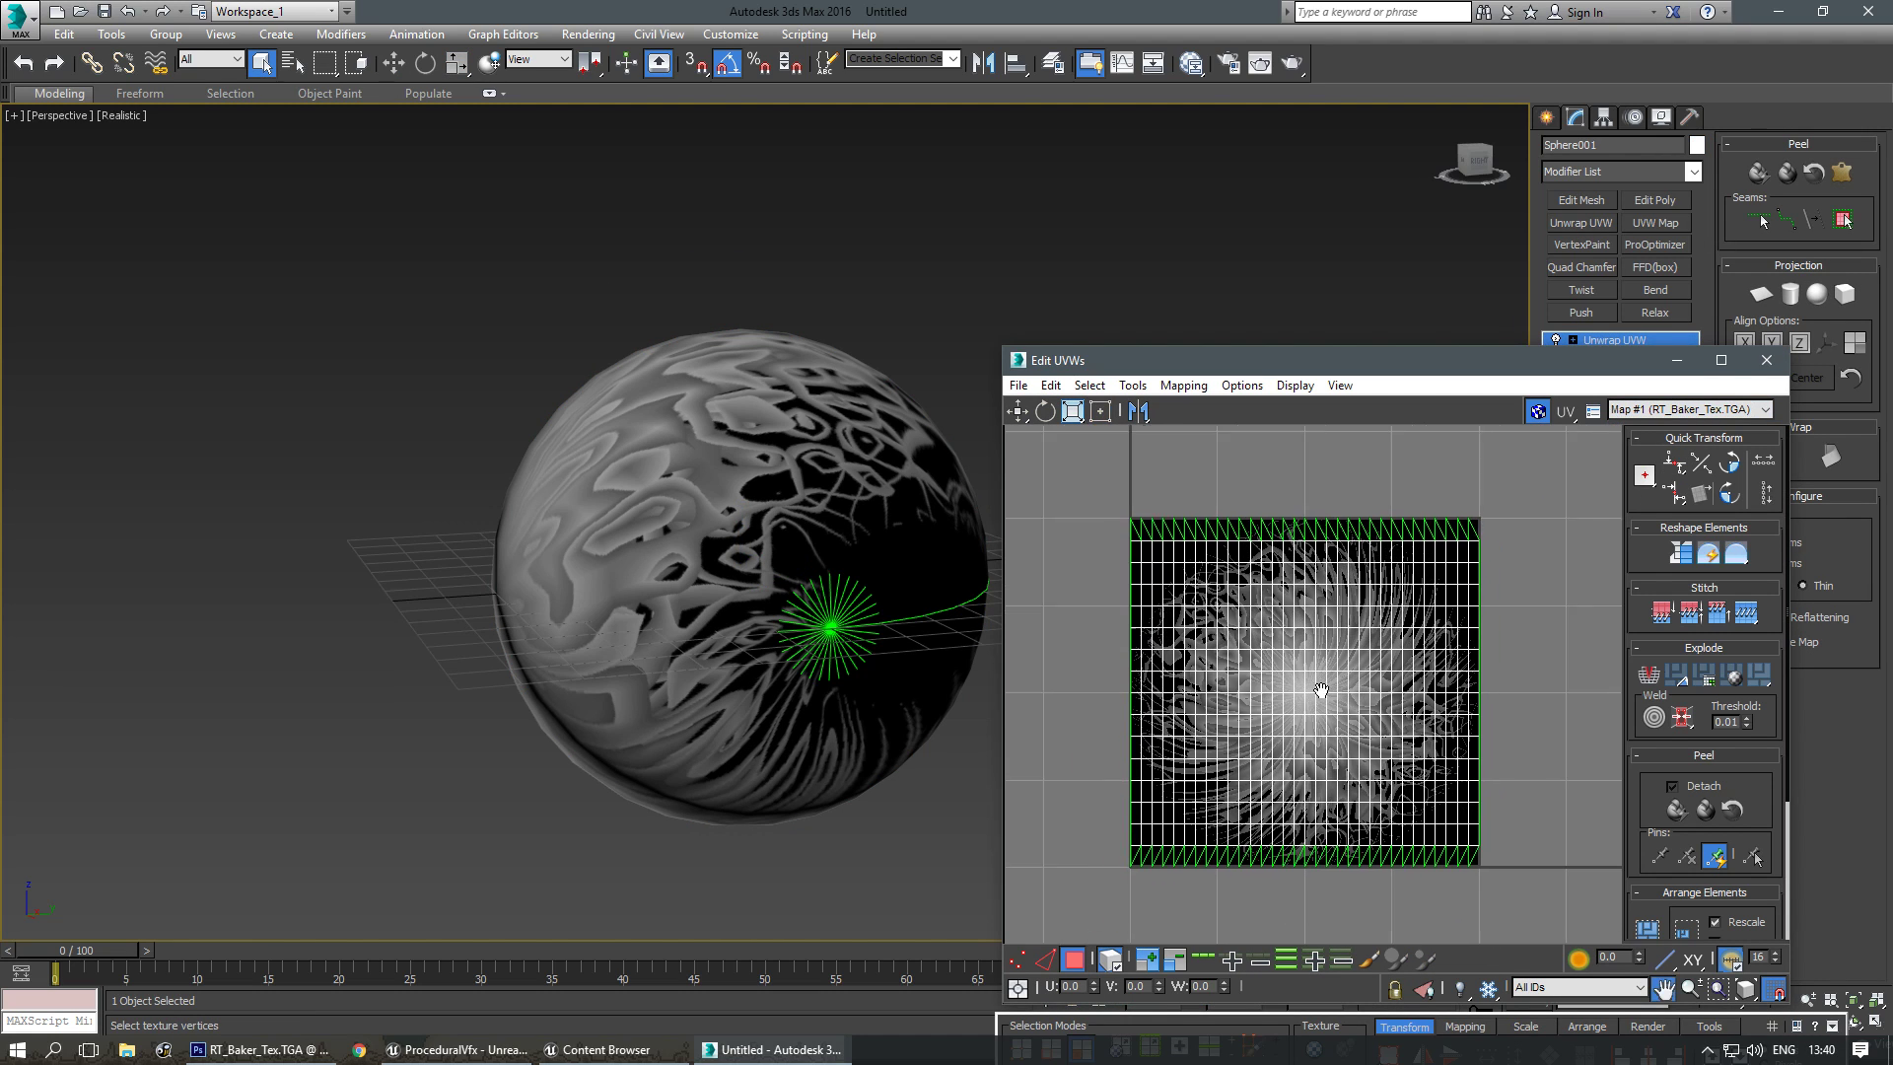
Select all of the sphere's UV faces in the UV editor and apply a planar projection to them.
middle_click_drag(1336, 693, 1228, 656)
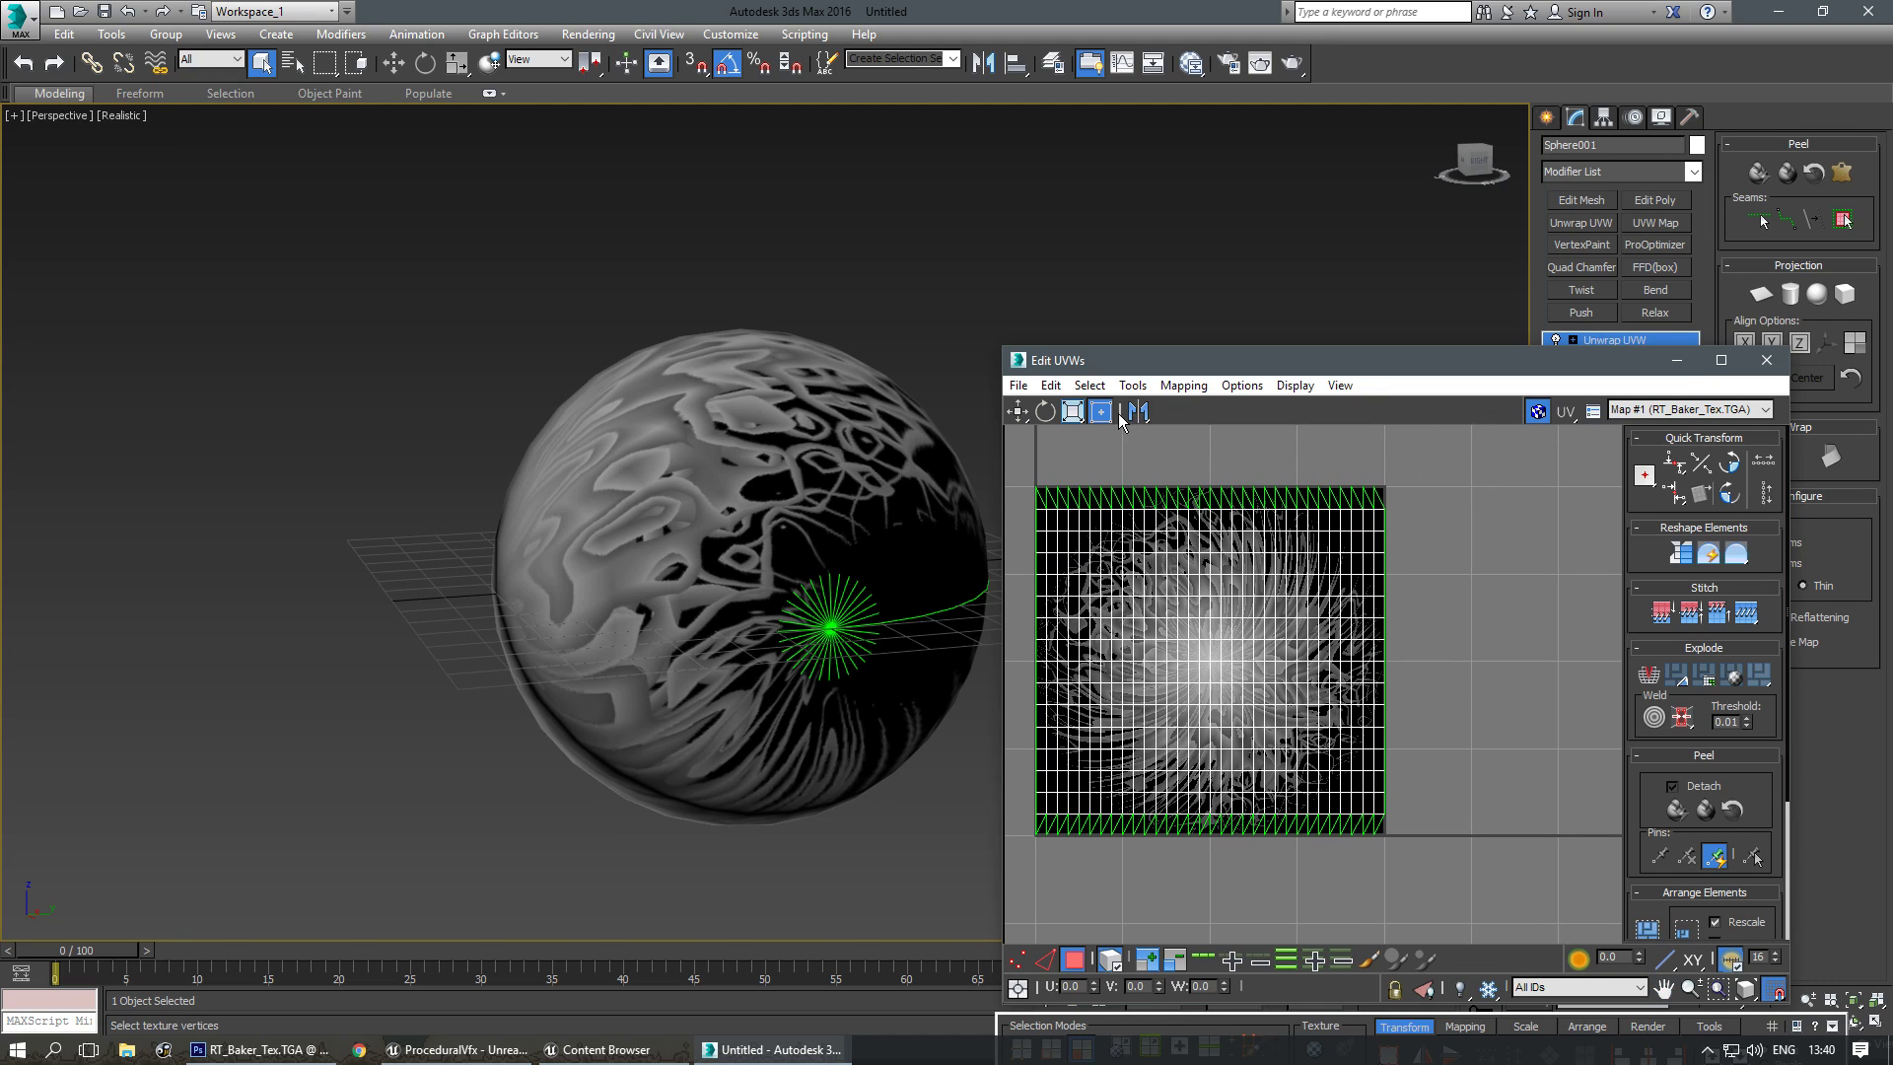
middle_click_drag(871, 669, 808, 659)
left_click_drag(1509, 354, 1392, 321)
scroll(1302, 635, "down", 2)
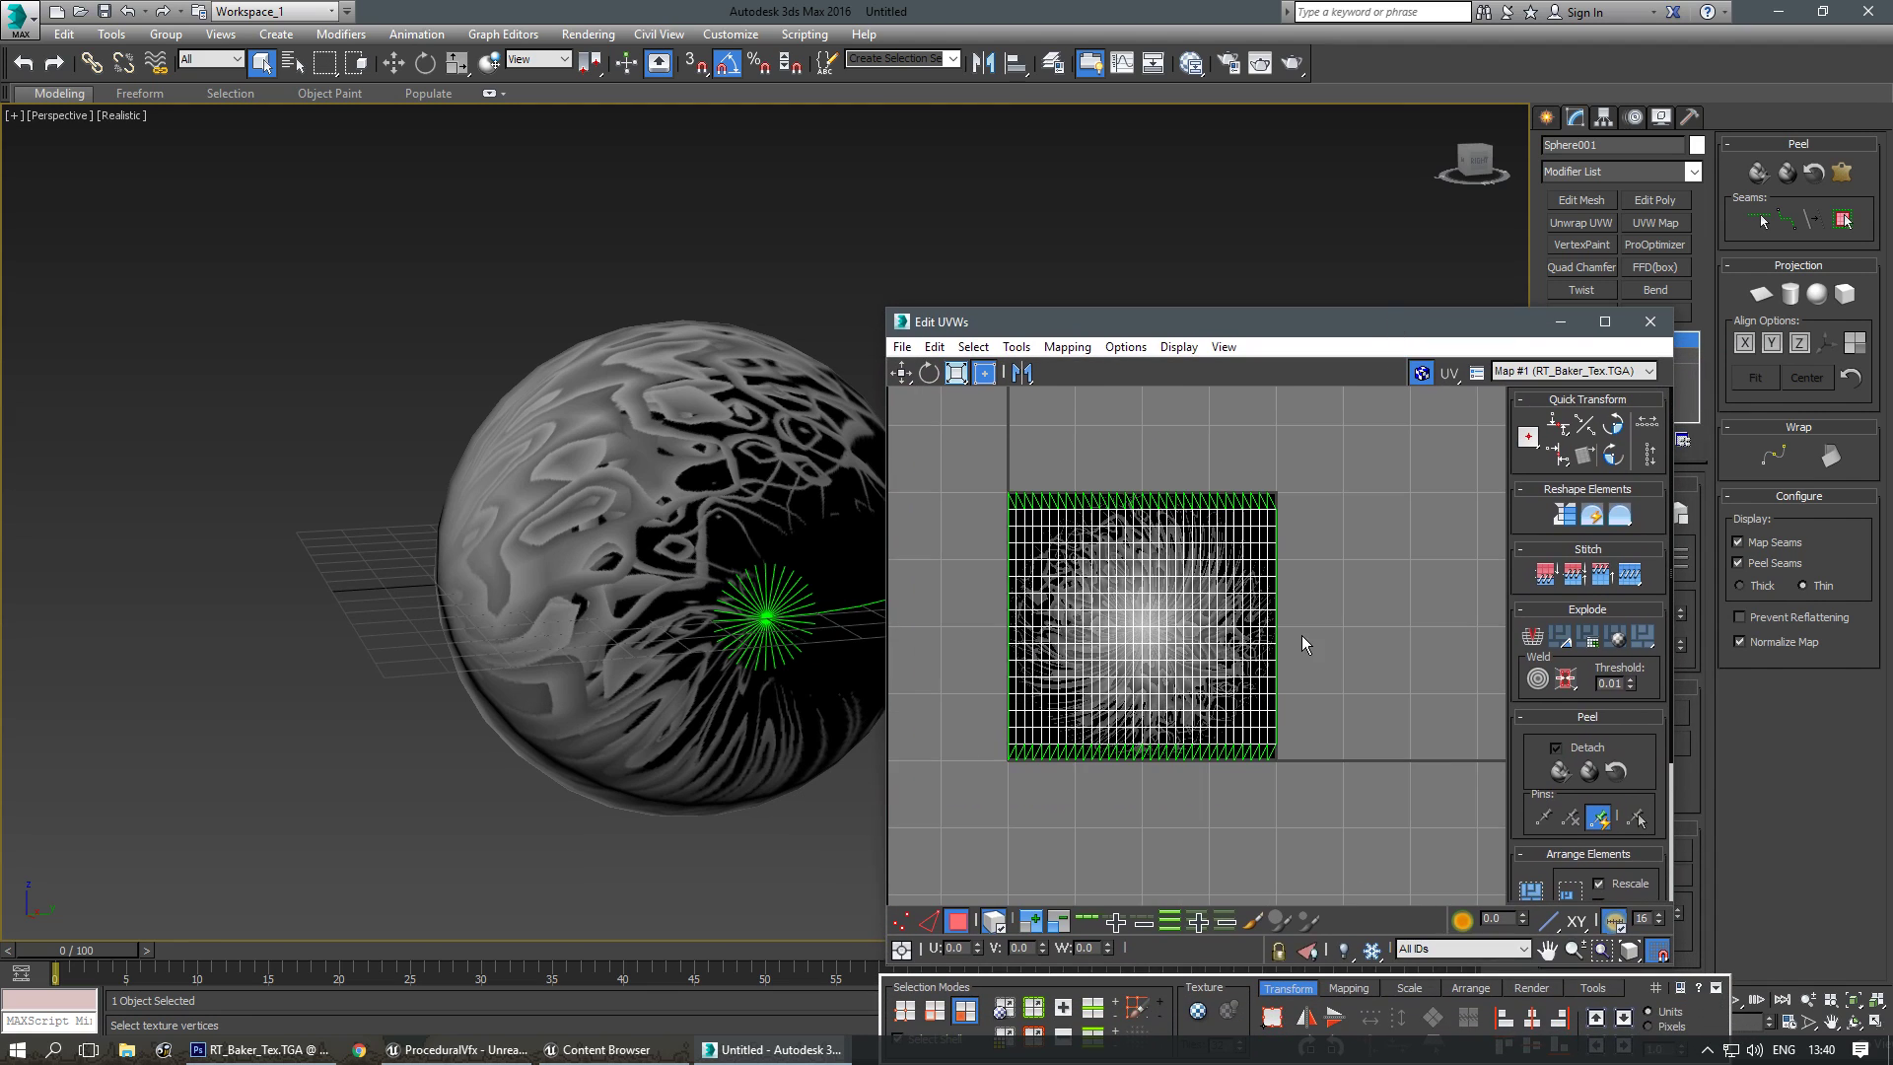
left_click_drag(1506, 332, 1417, 315)
left_click_drag(1144, 607, 858, 812)
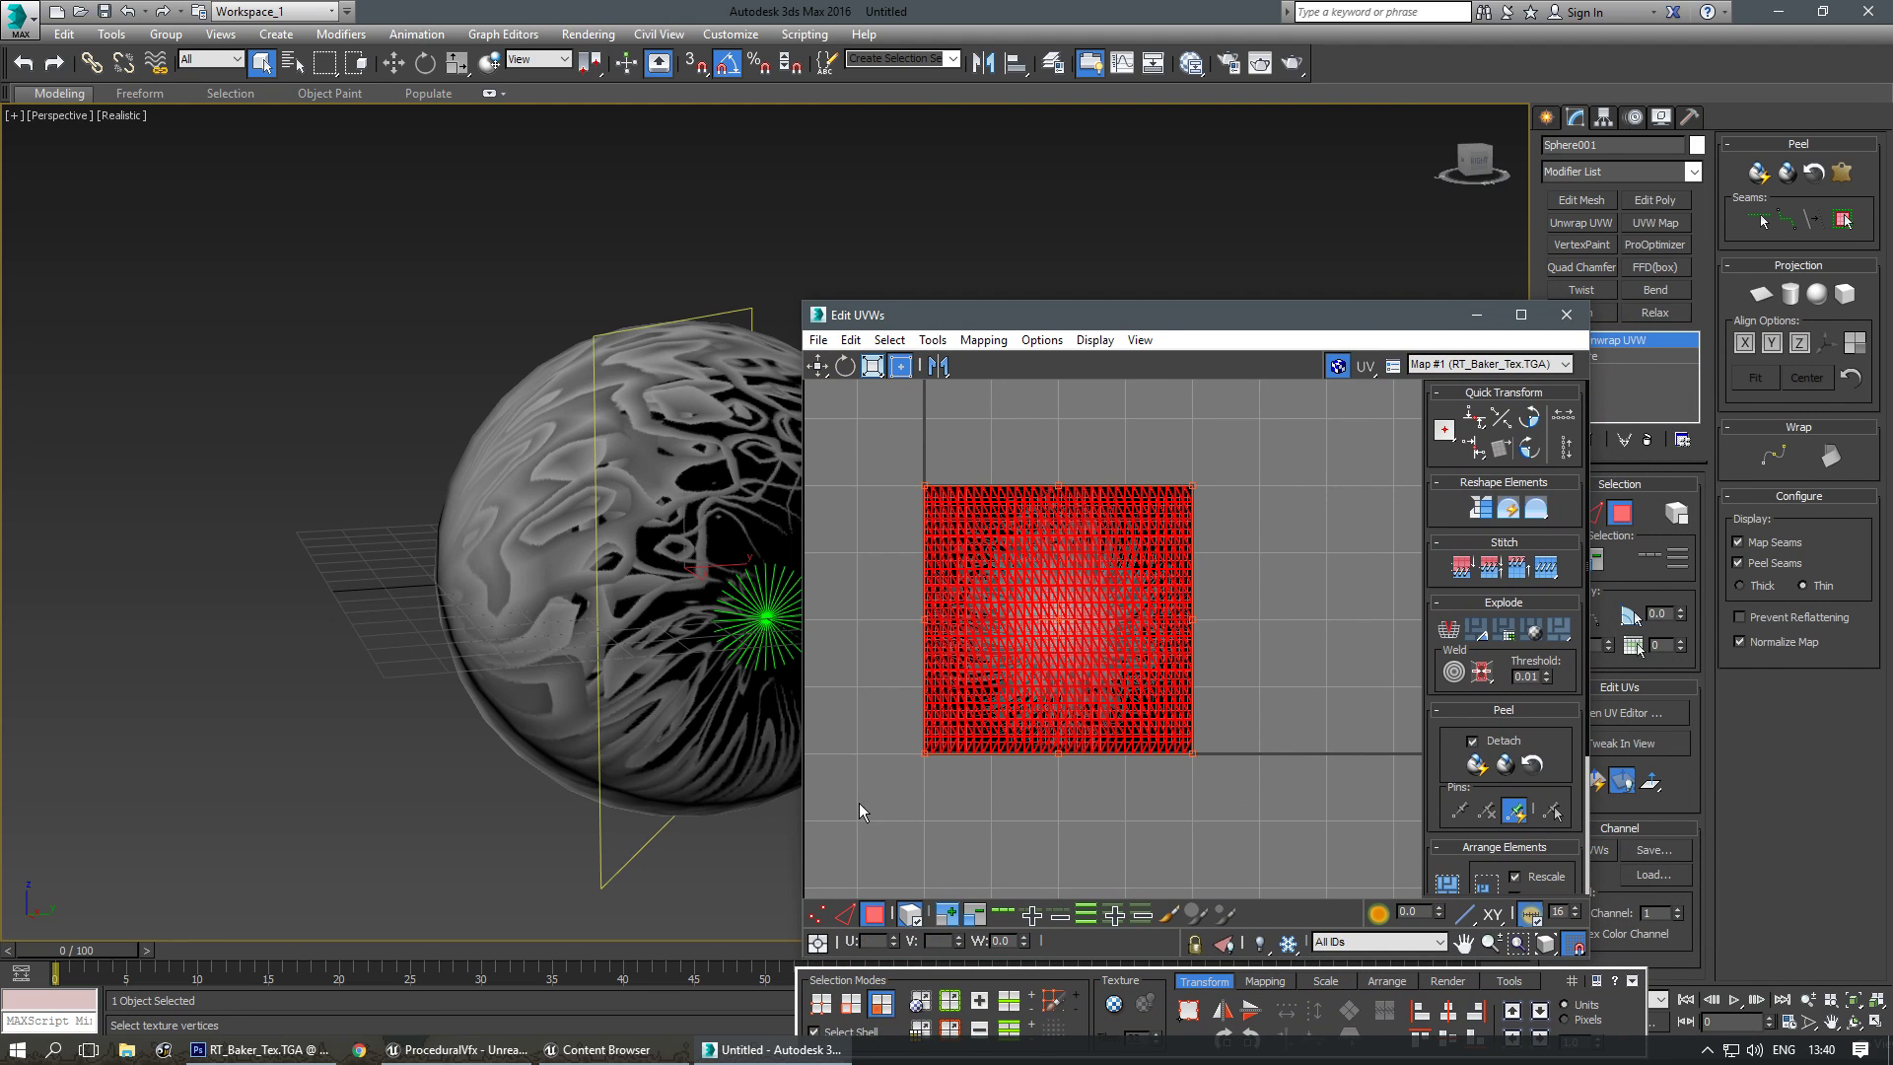
key("Return")
middle_click_drag(627, 669, 405, 637)
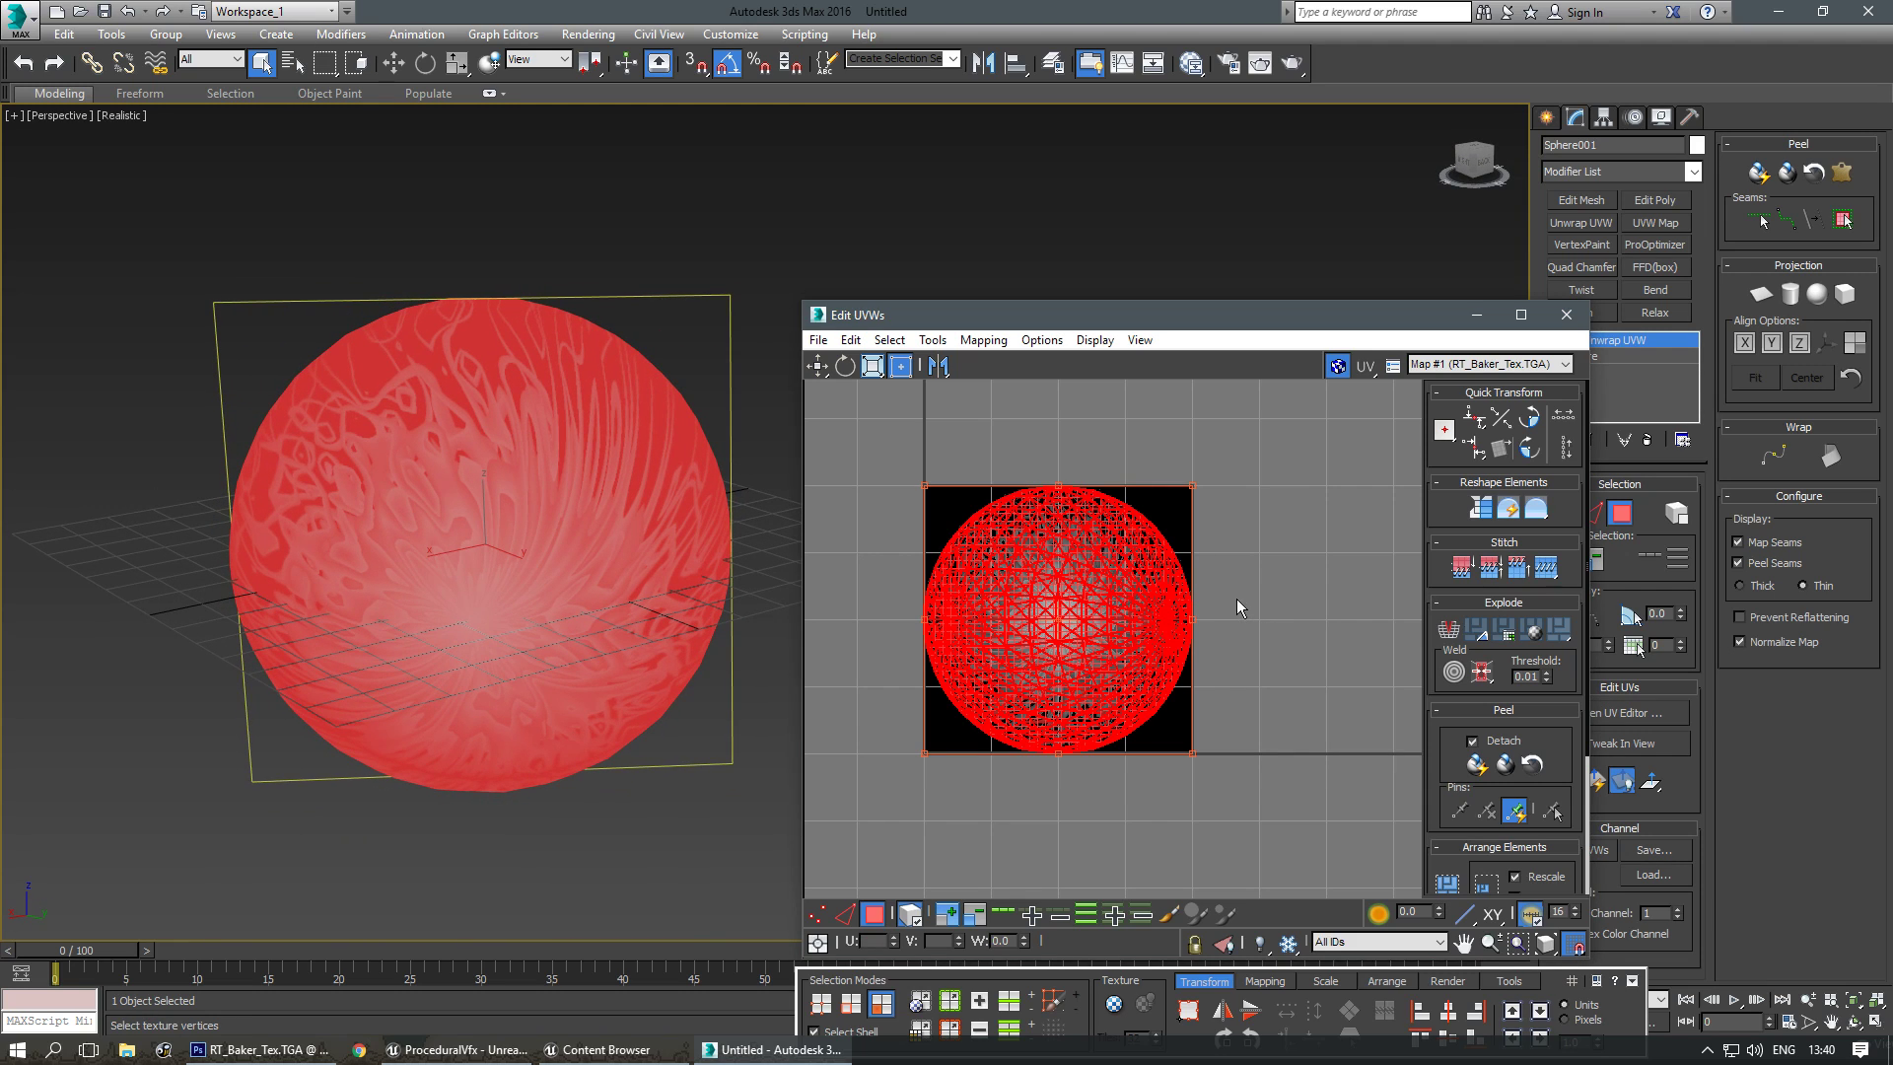
Reproject all the sphere's faces with planar mapping aligned to the X axis and close the UV editor.
left_click(1262, 583)
key("ctrl+a")
left_click(1760, 293)
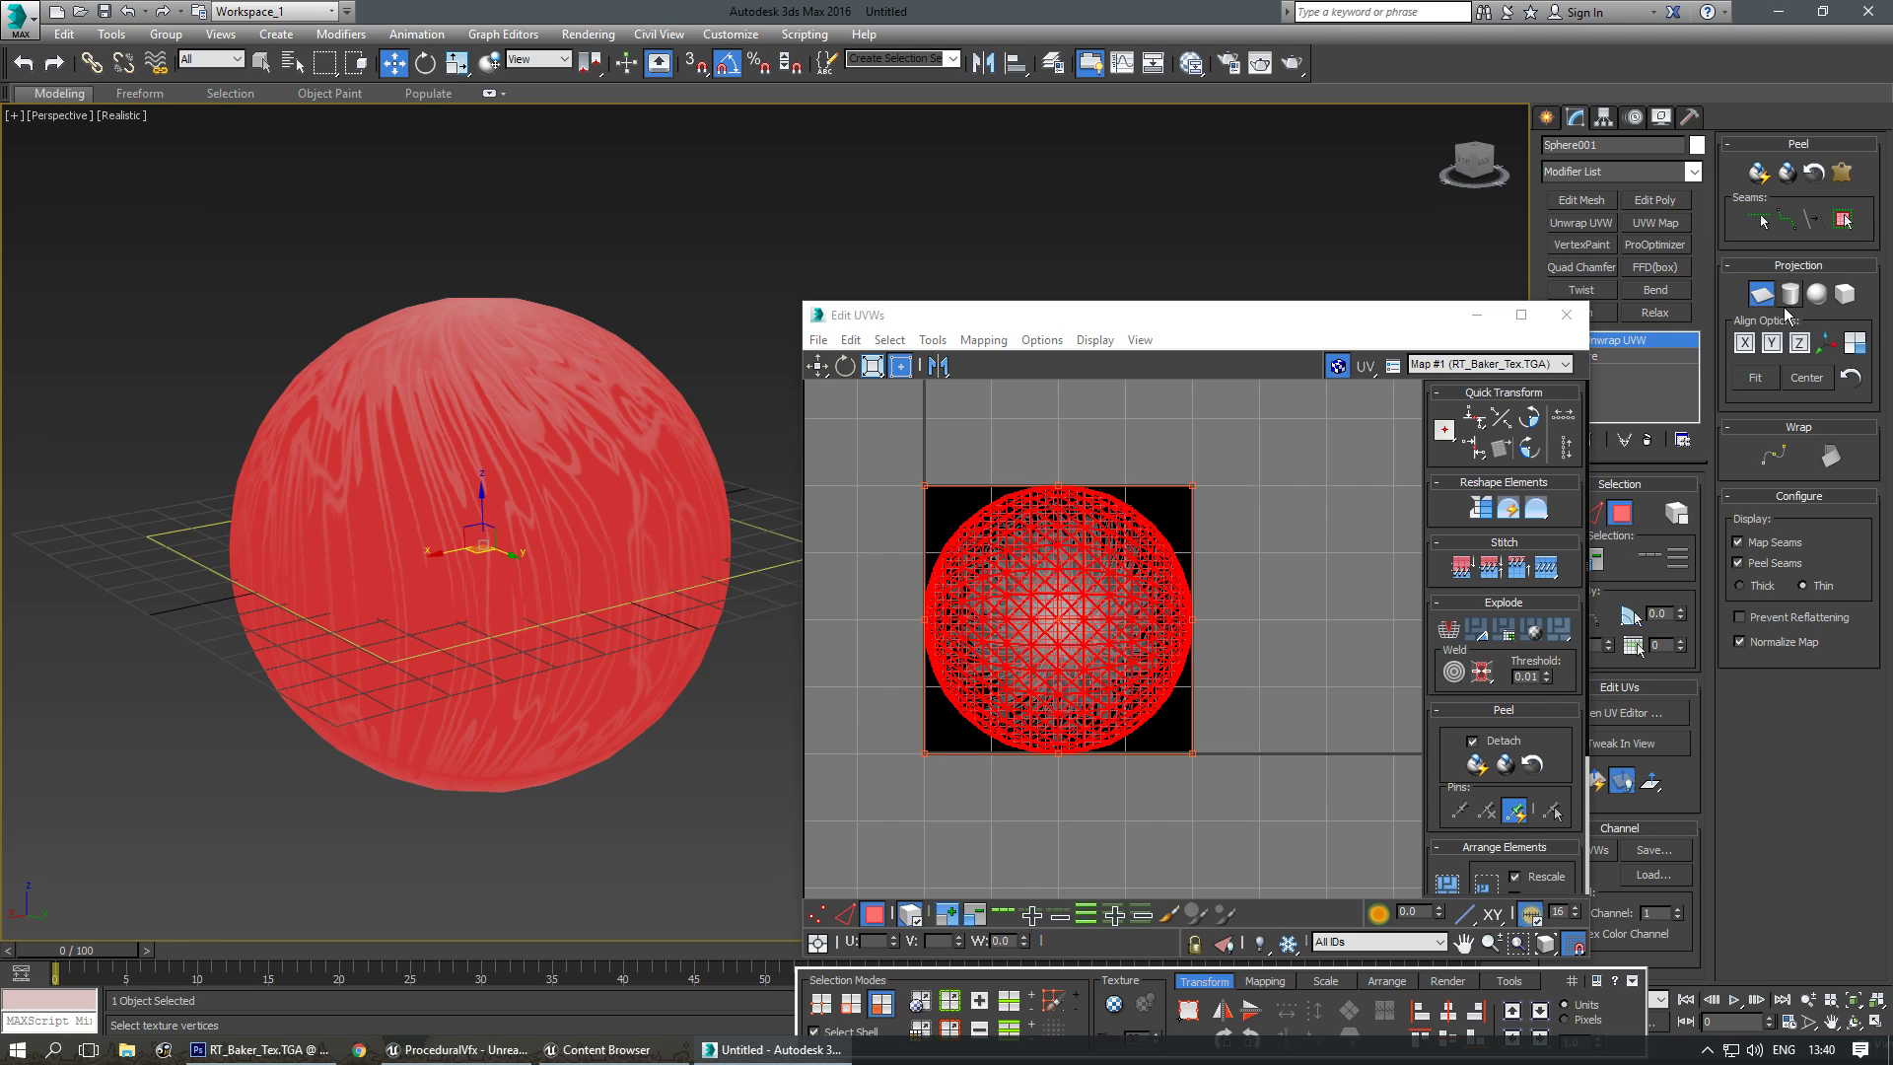
left_click(1773, 342)
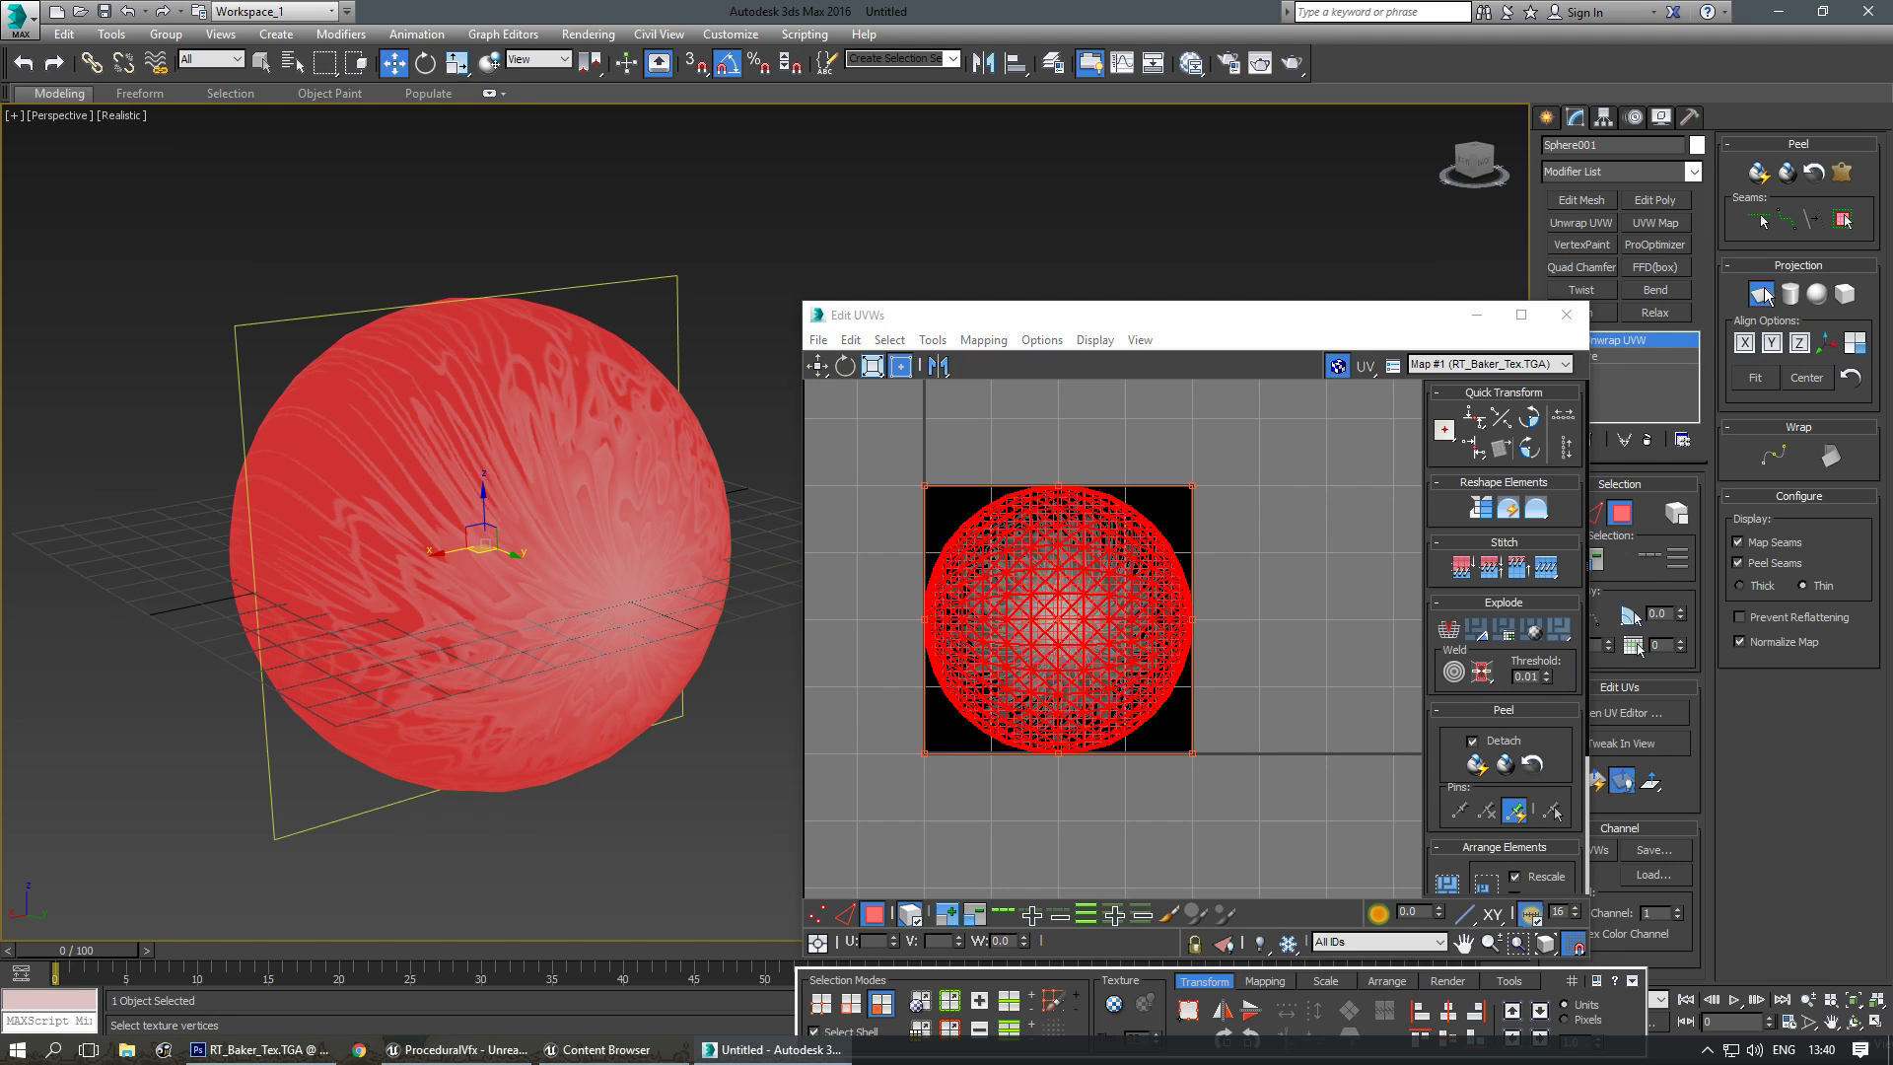
middle_click_drag(690, 601, 452, 633, "alt")
left_click(1745, 342)
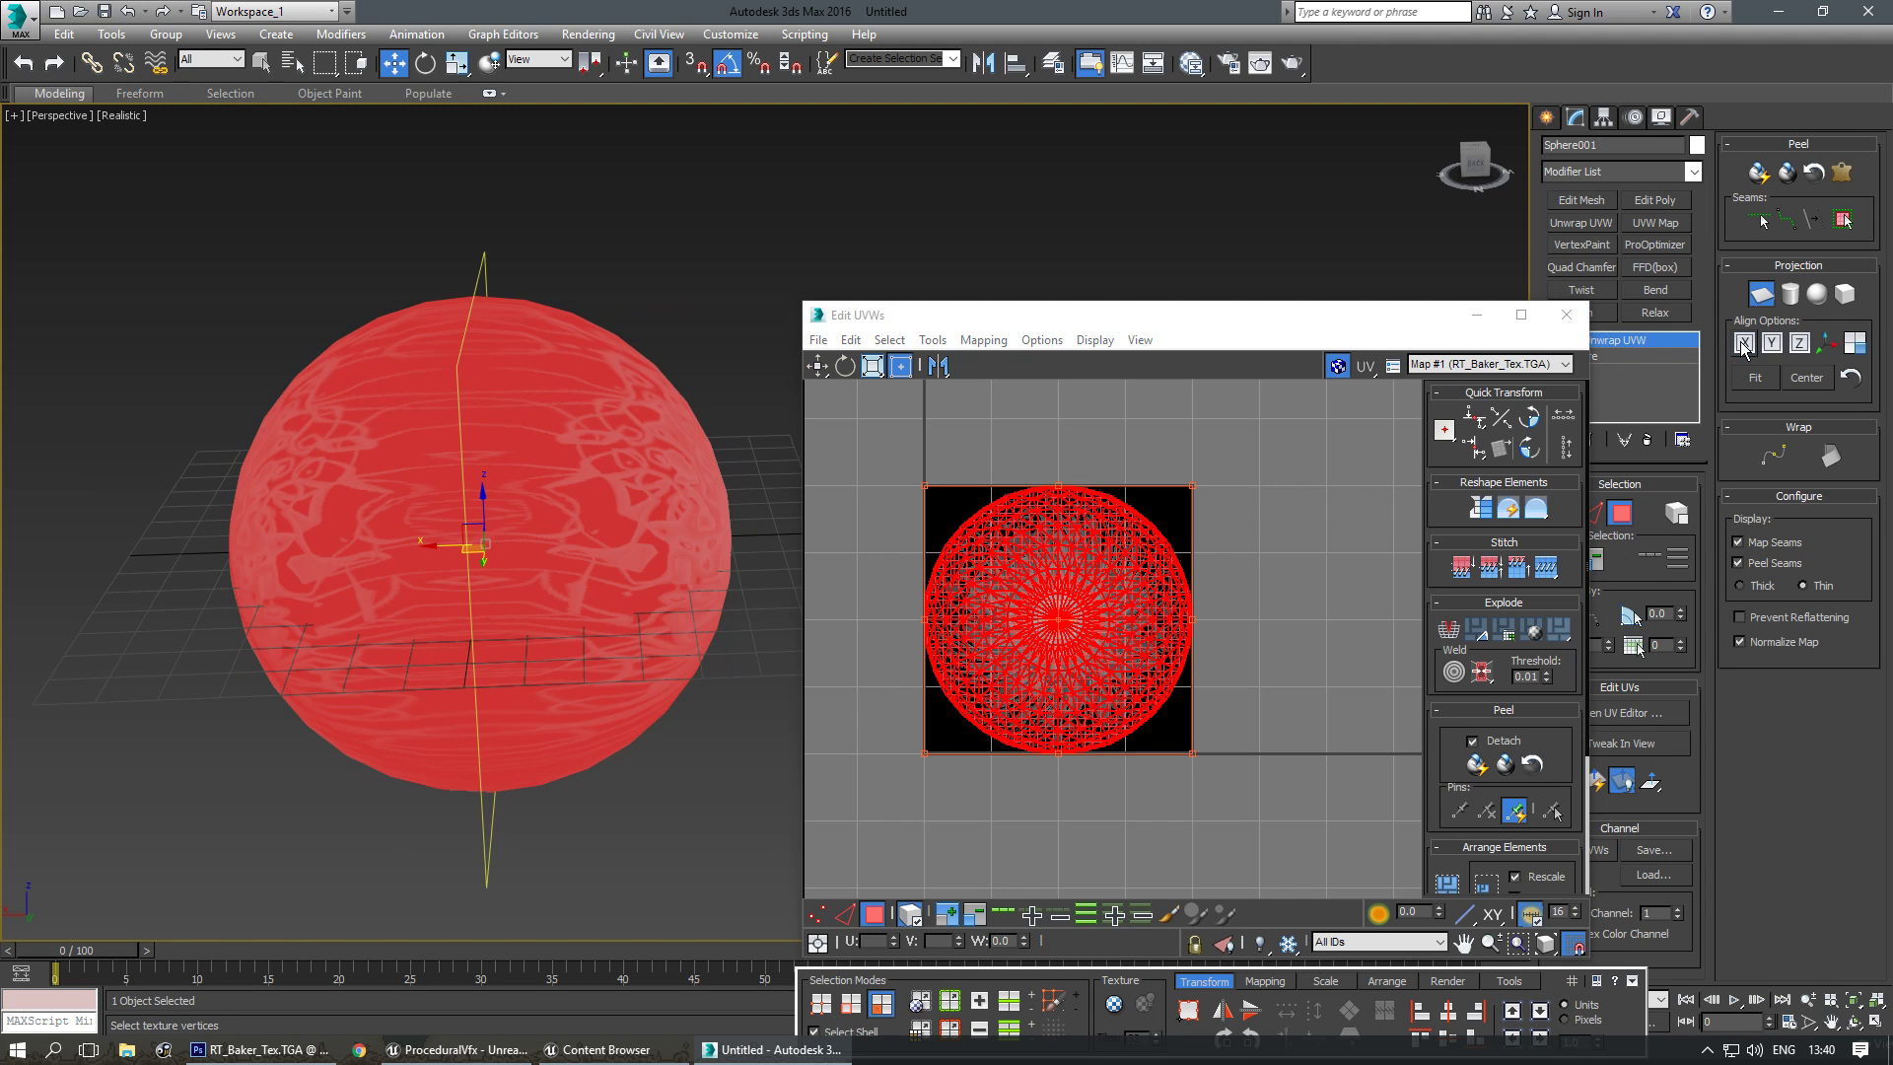
mouse_move(358, 541)
middle_mouse_down("alt")
mouse_move(566, 521)
mouse_move(325, 543)
middle_mouse_up("alt")
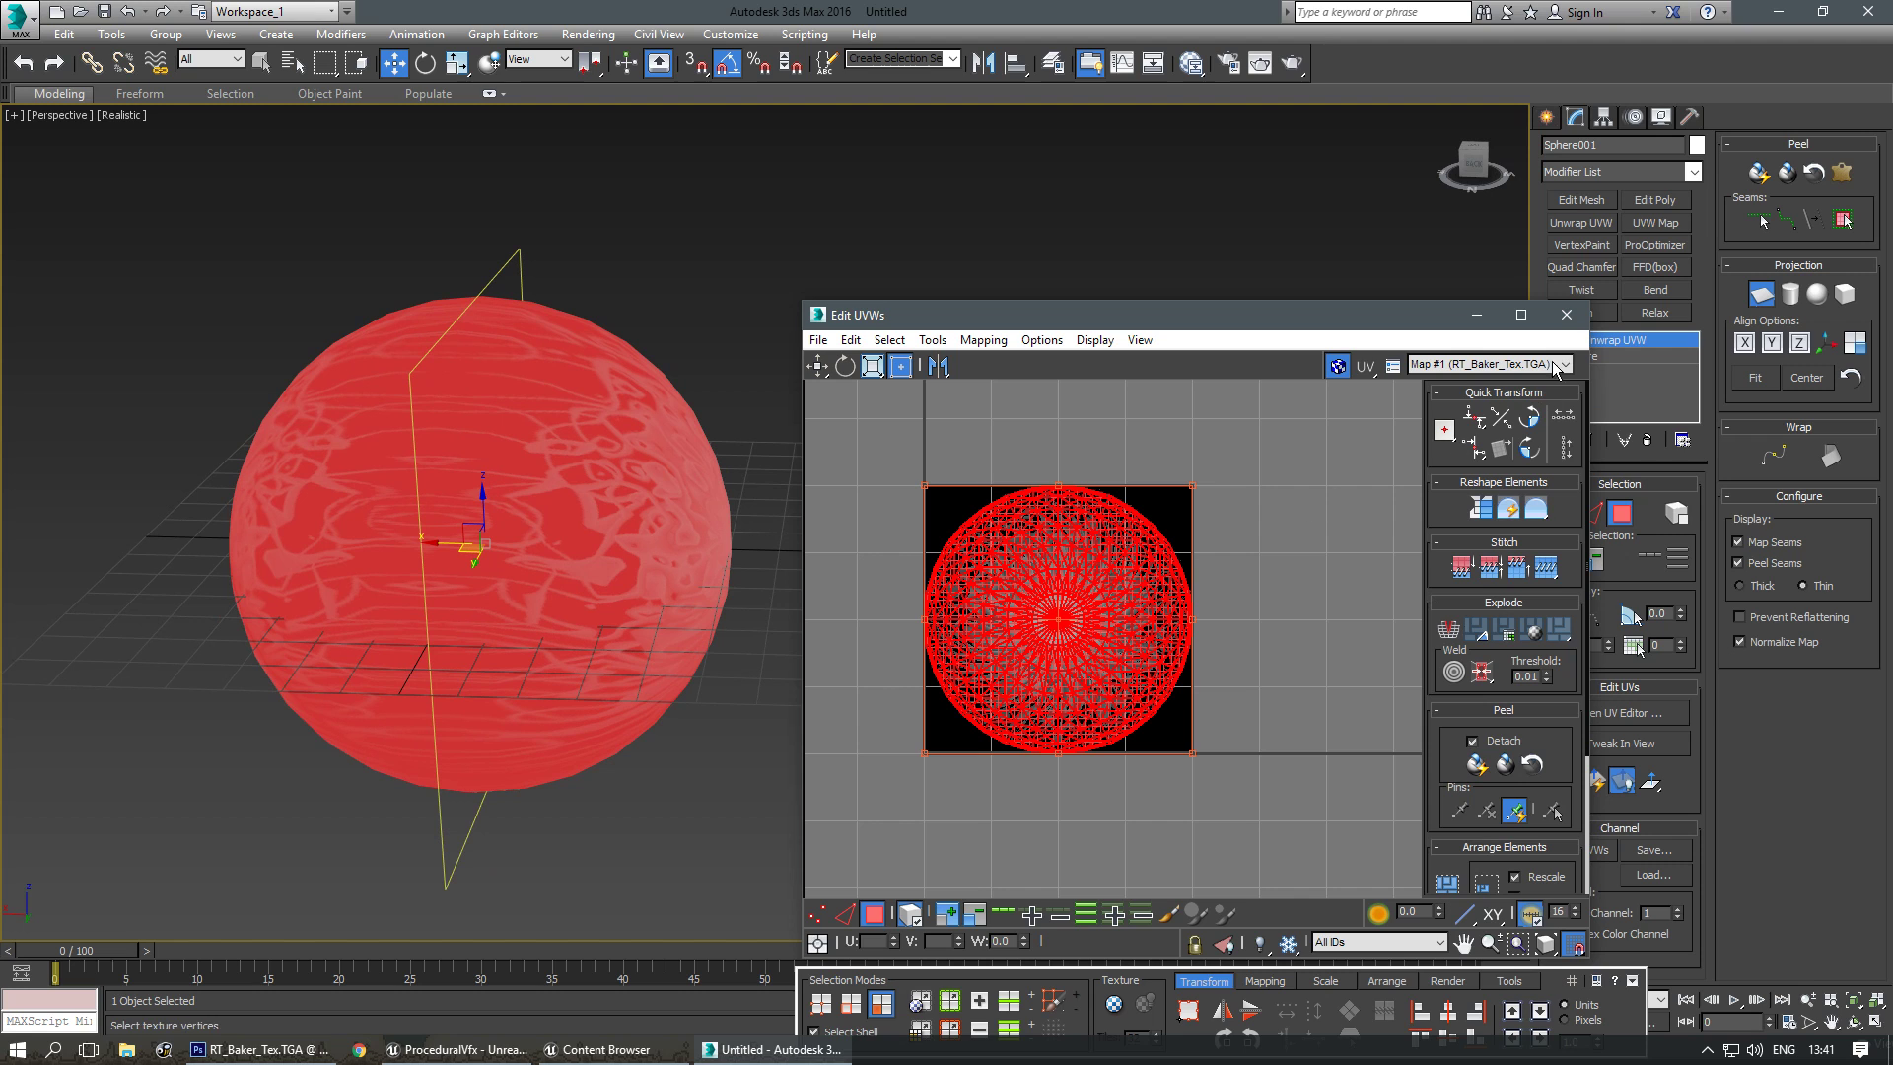
left_click(1568, 316)
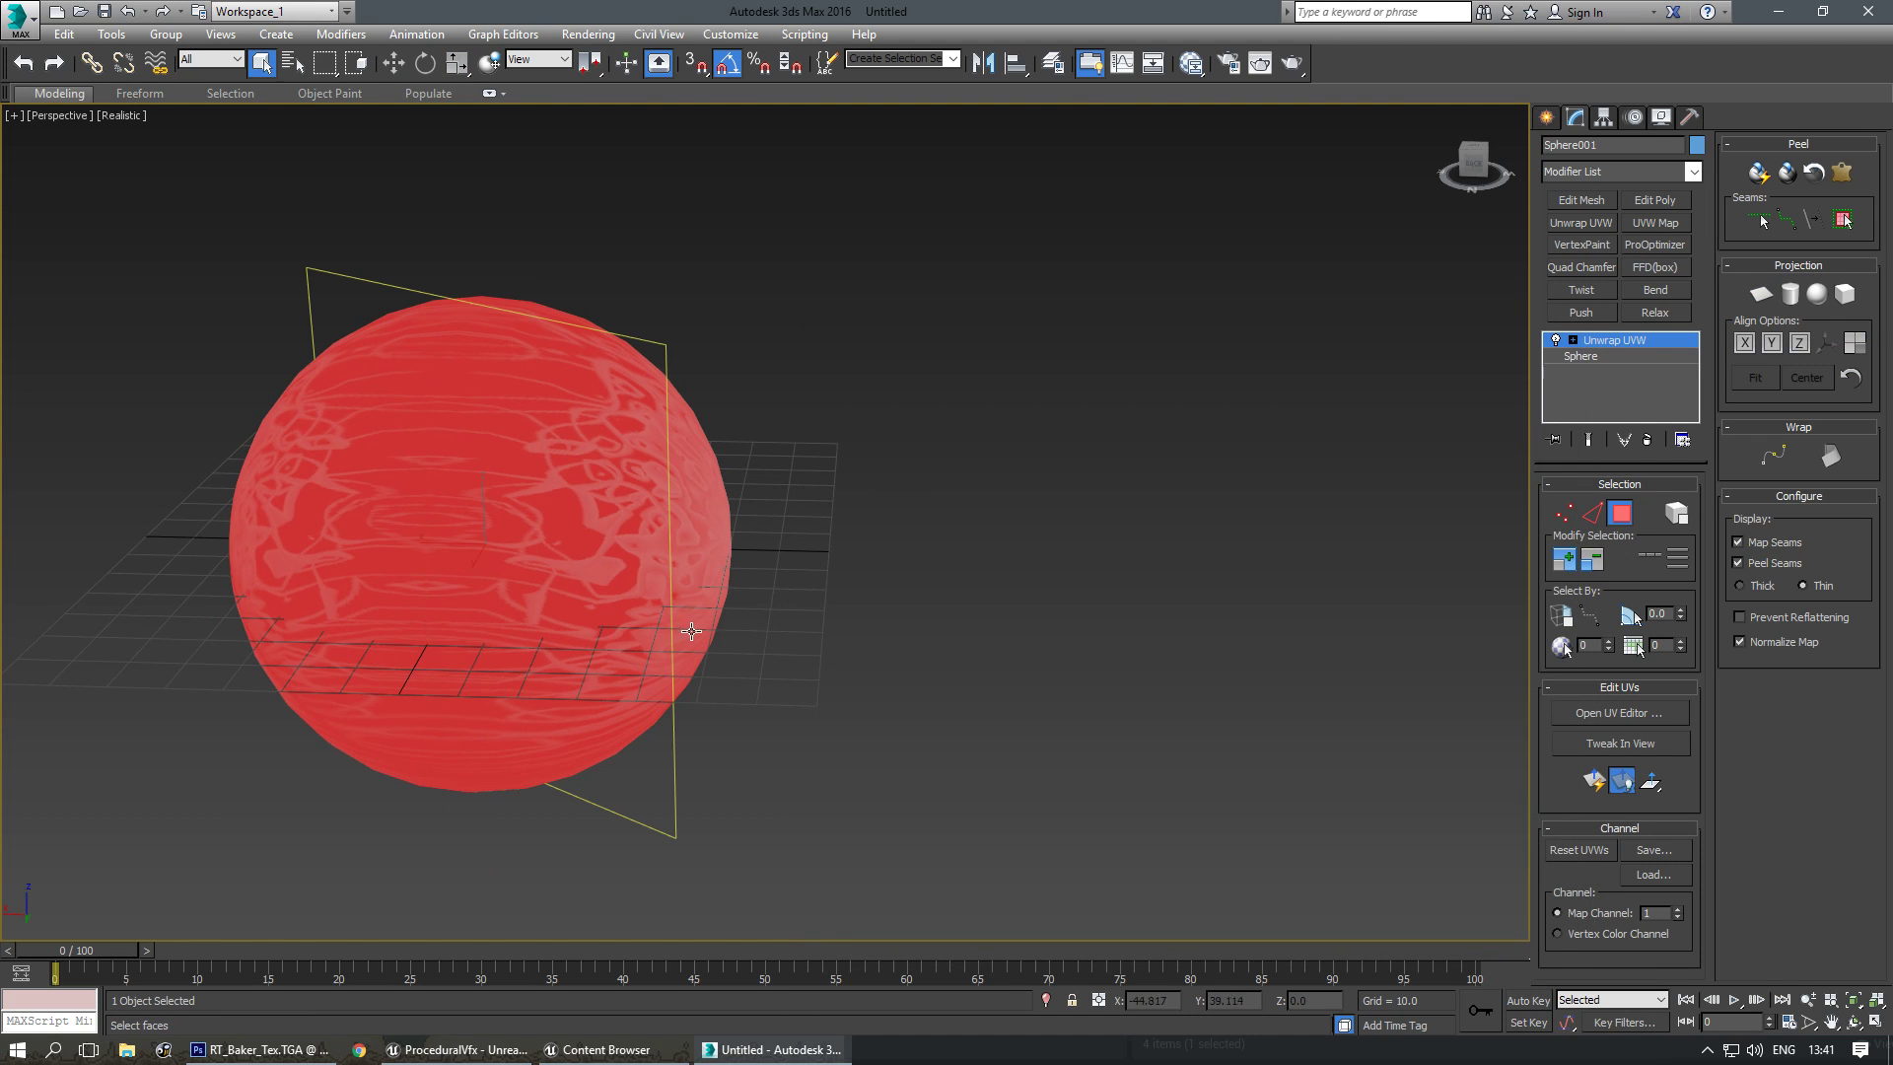
Convert the sphere to an Editable Poly and delete the polygons of one half to make an open hemisphere.
key("ctrl+e")
scroll(567, 599, "up", 3)
middle_click_drag(464, 558, 729, 579)
left_click(1641, 507)
left_click(1002, 385)
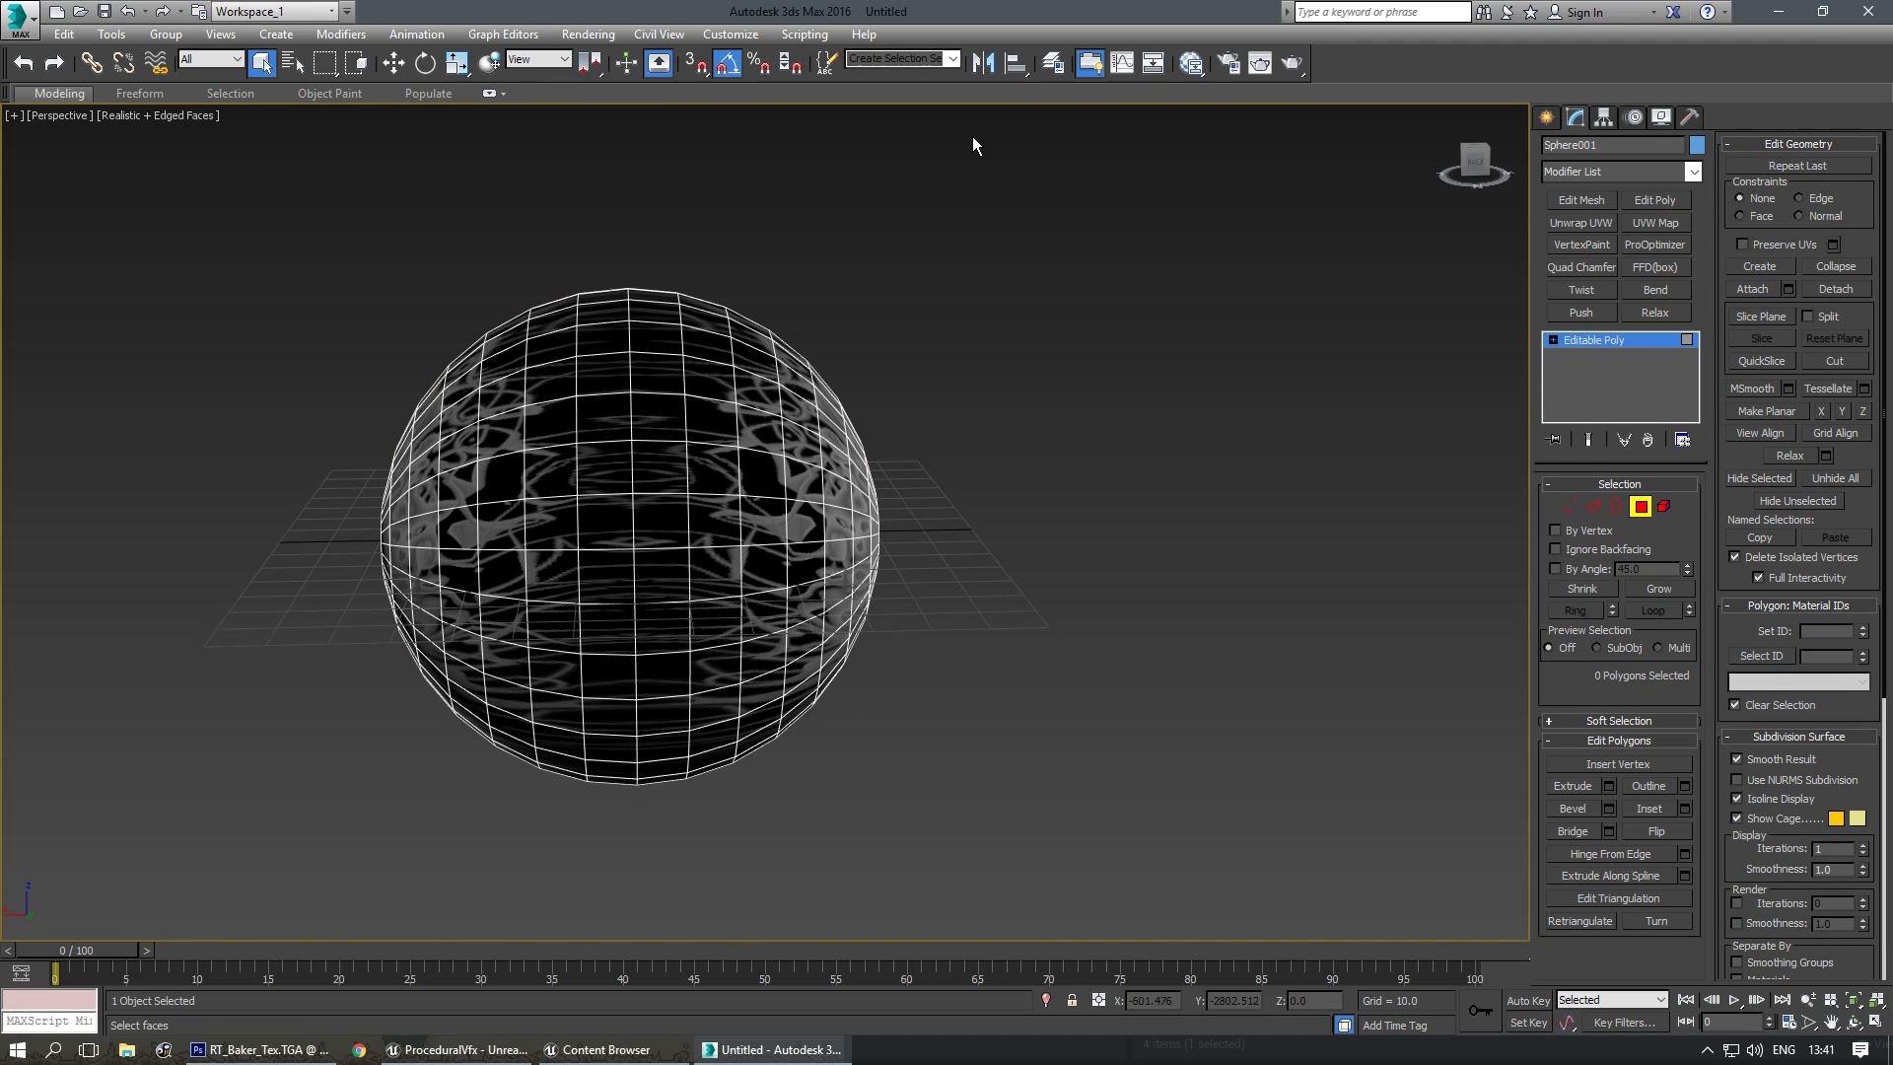
left_click_drag(744, 824, 660, 873)
middle_click_drag(706, 815, 830, 652, "alt")
key("Delete")
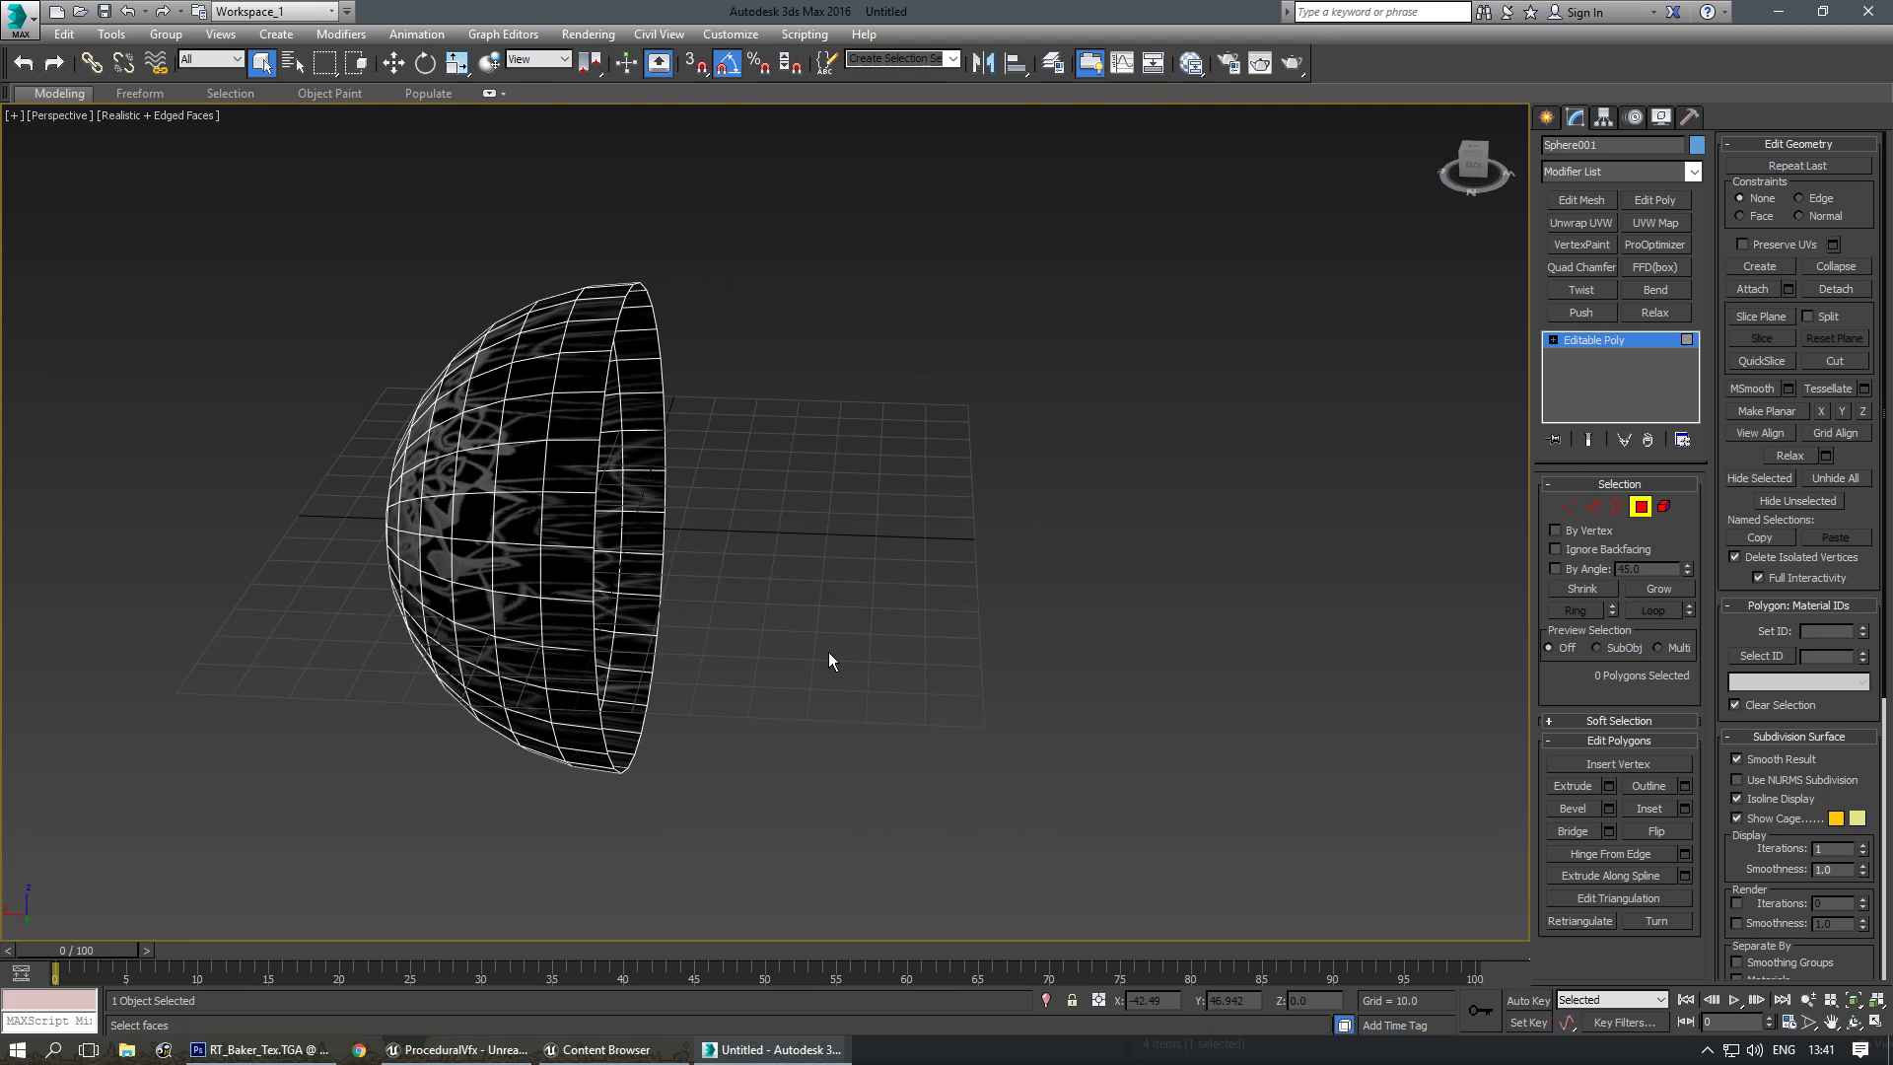
Clone the hemisphere along the X axis as one independent copy.
middle_click_drag(668, 575, 1210, 430, "alt")
key("w")
left_click(1555, 117)
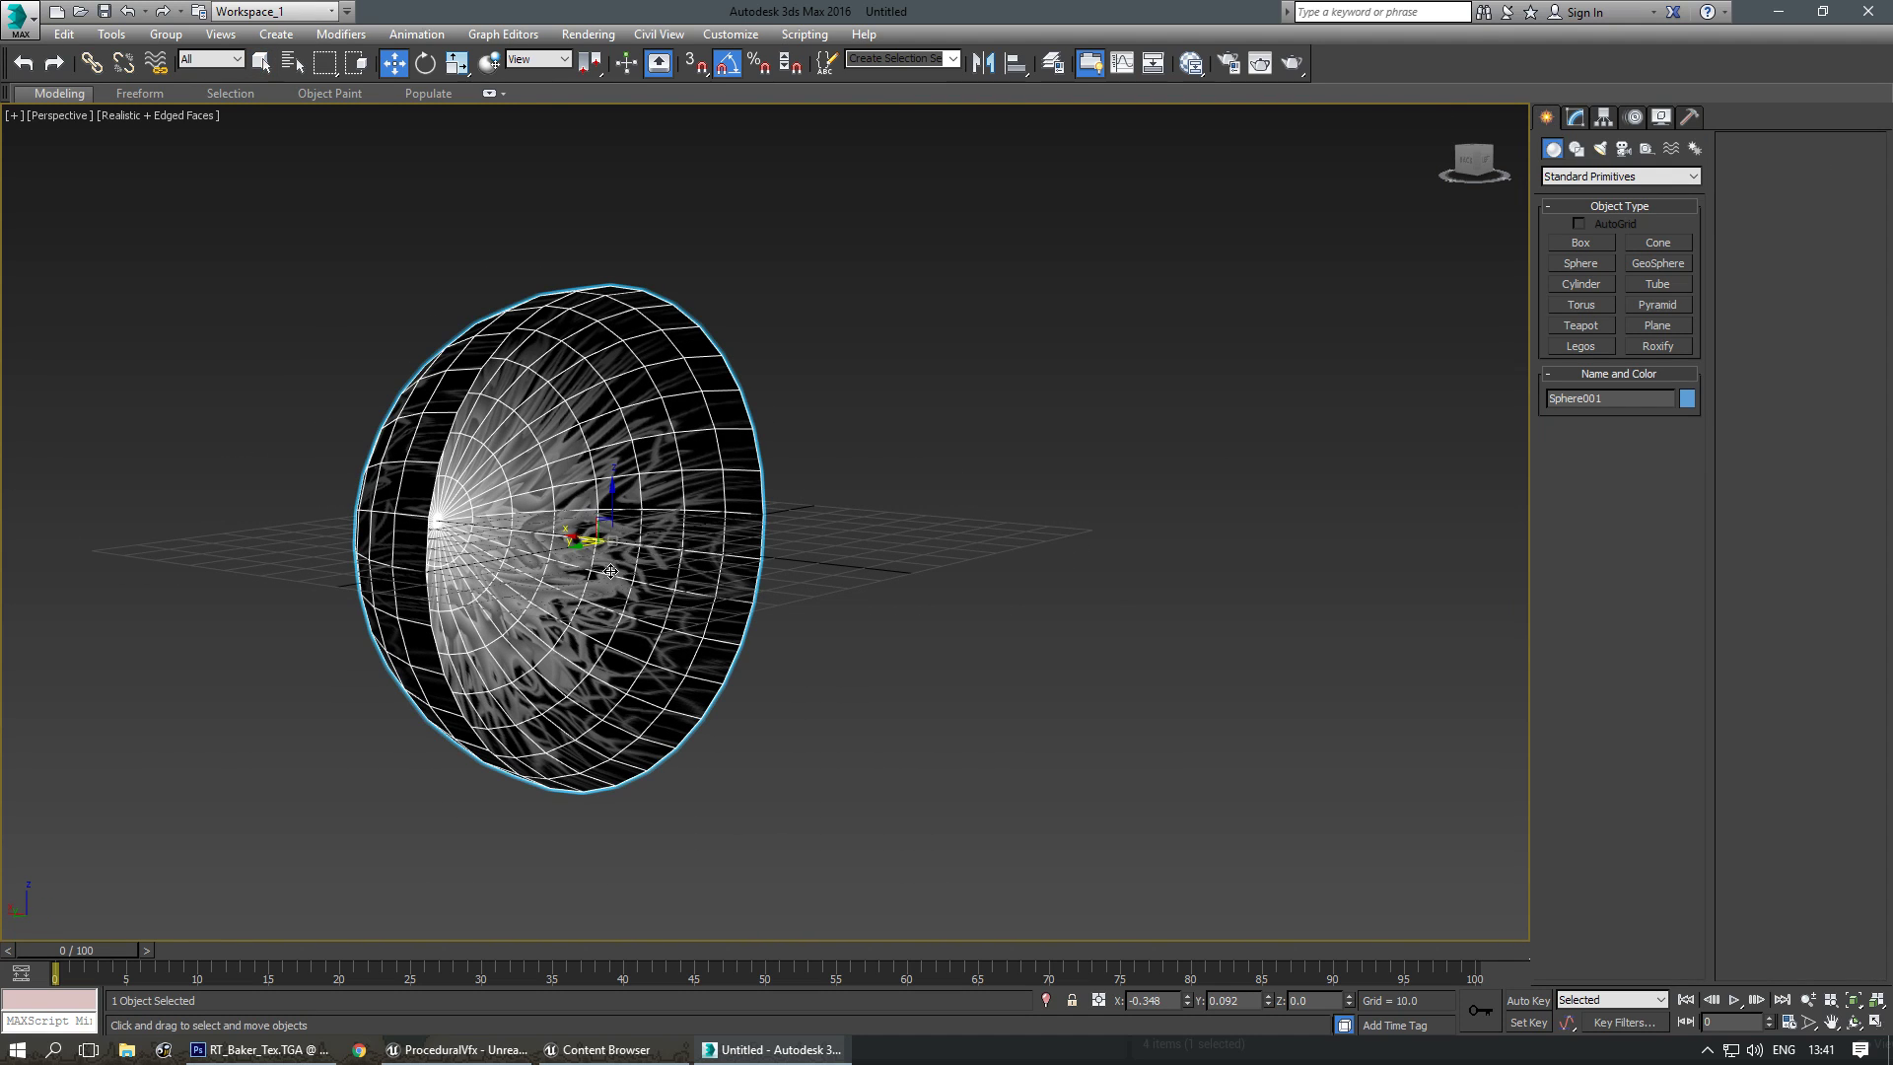
middle_click_drag(568, 555, 606, 553, "alt")
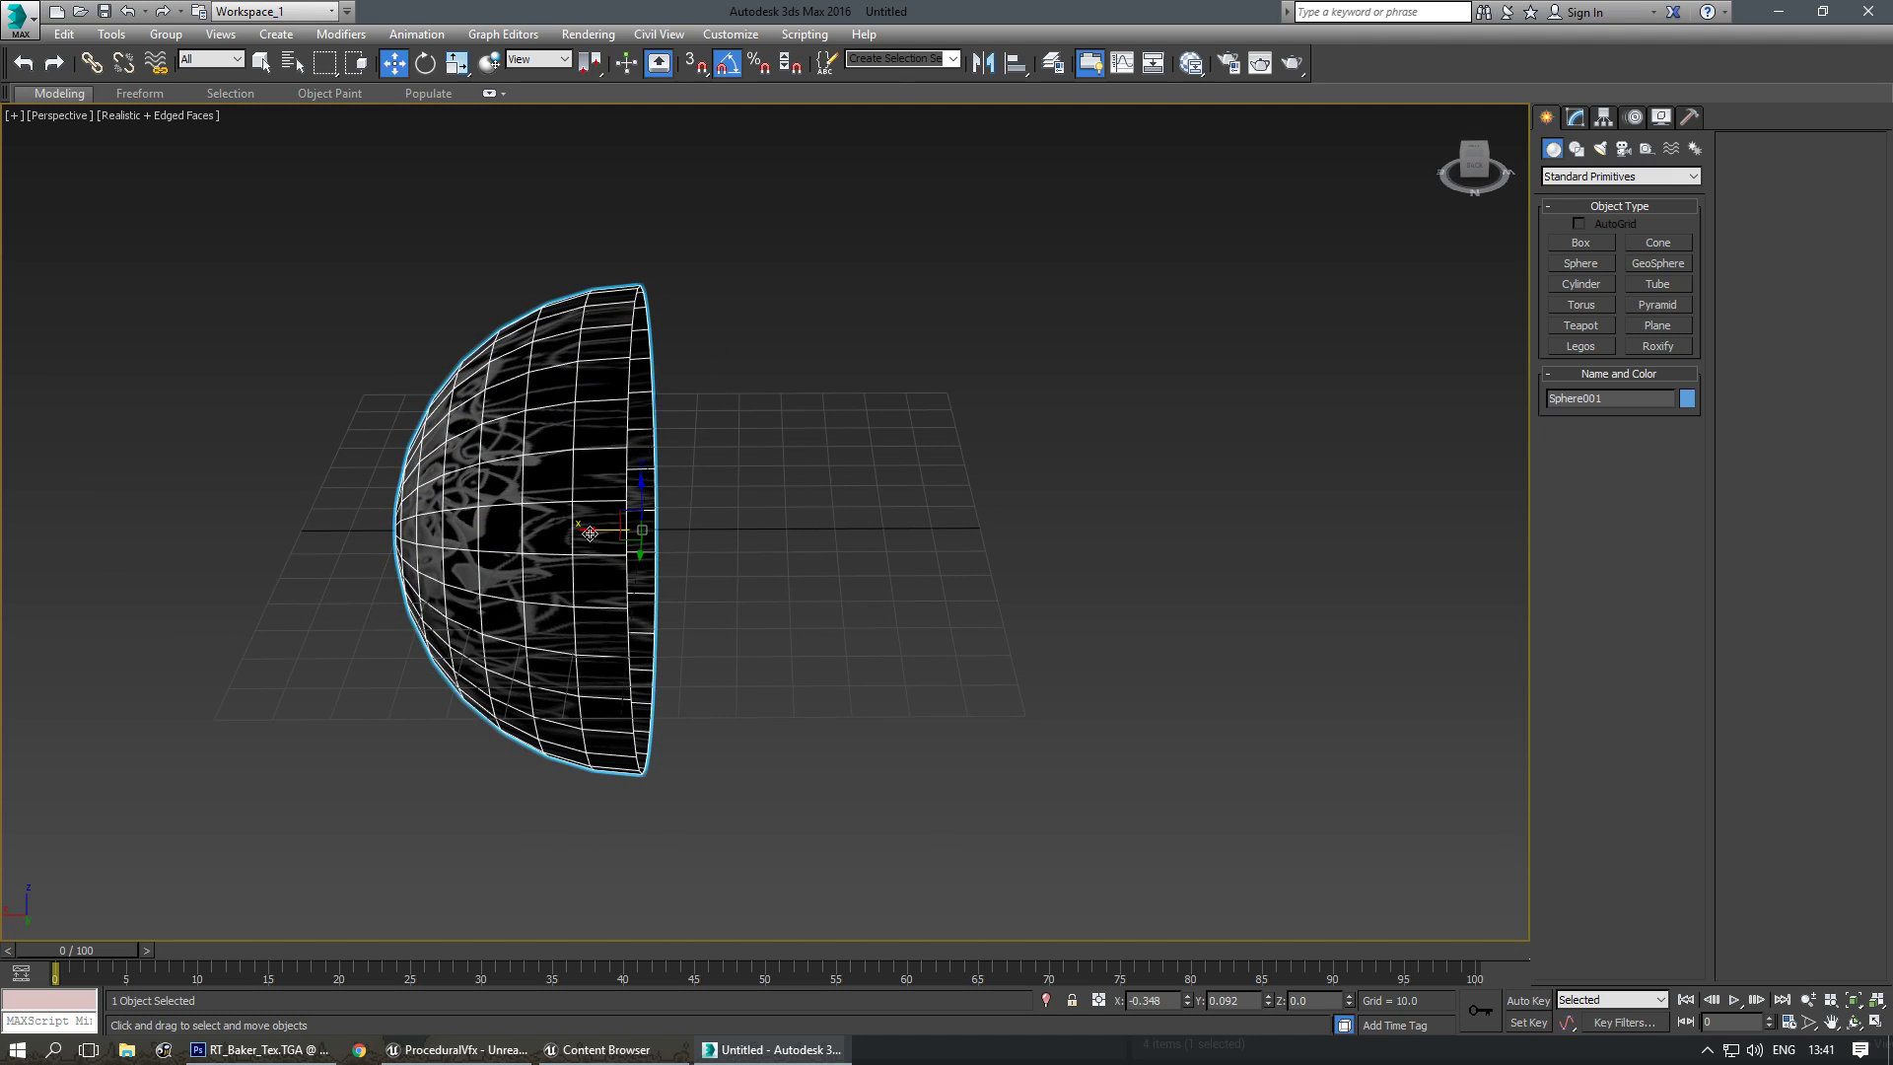
left_click_drag(589, 533, 628, 532, "shift")
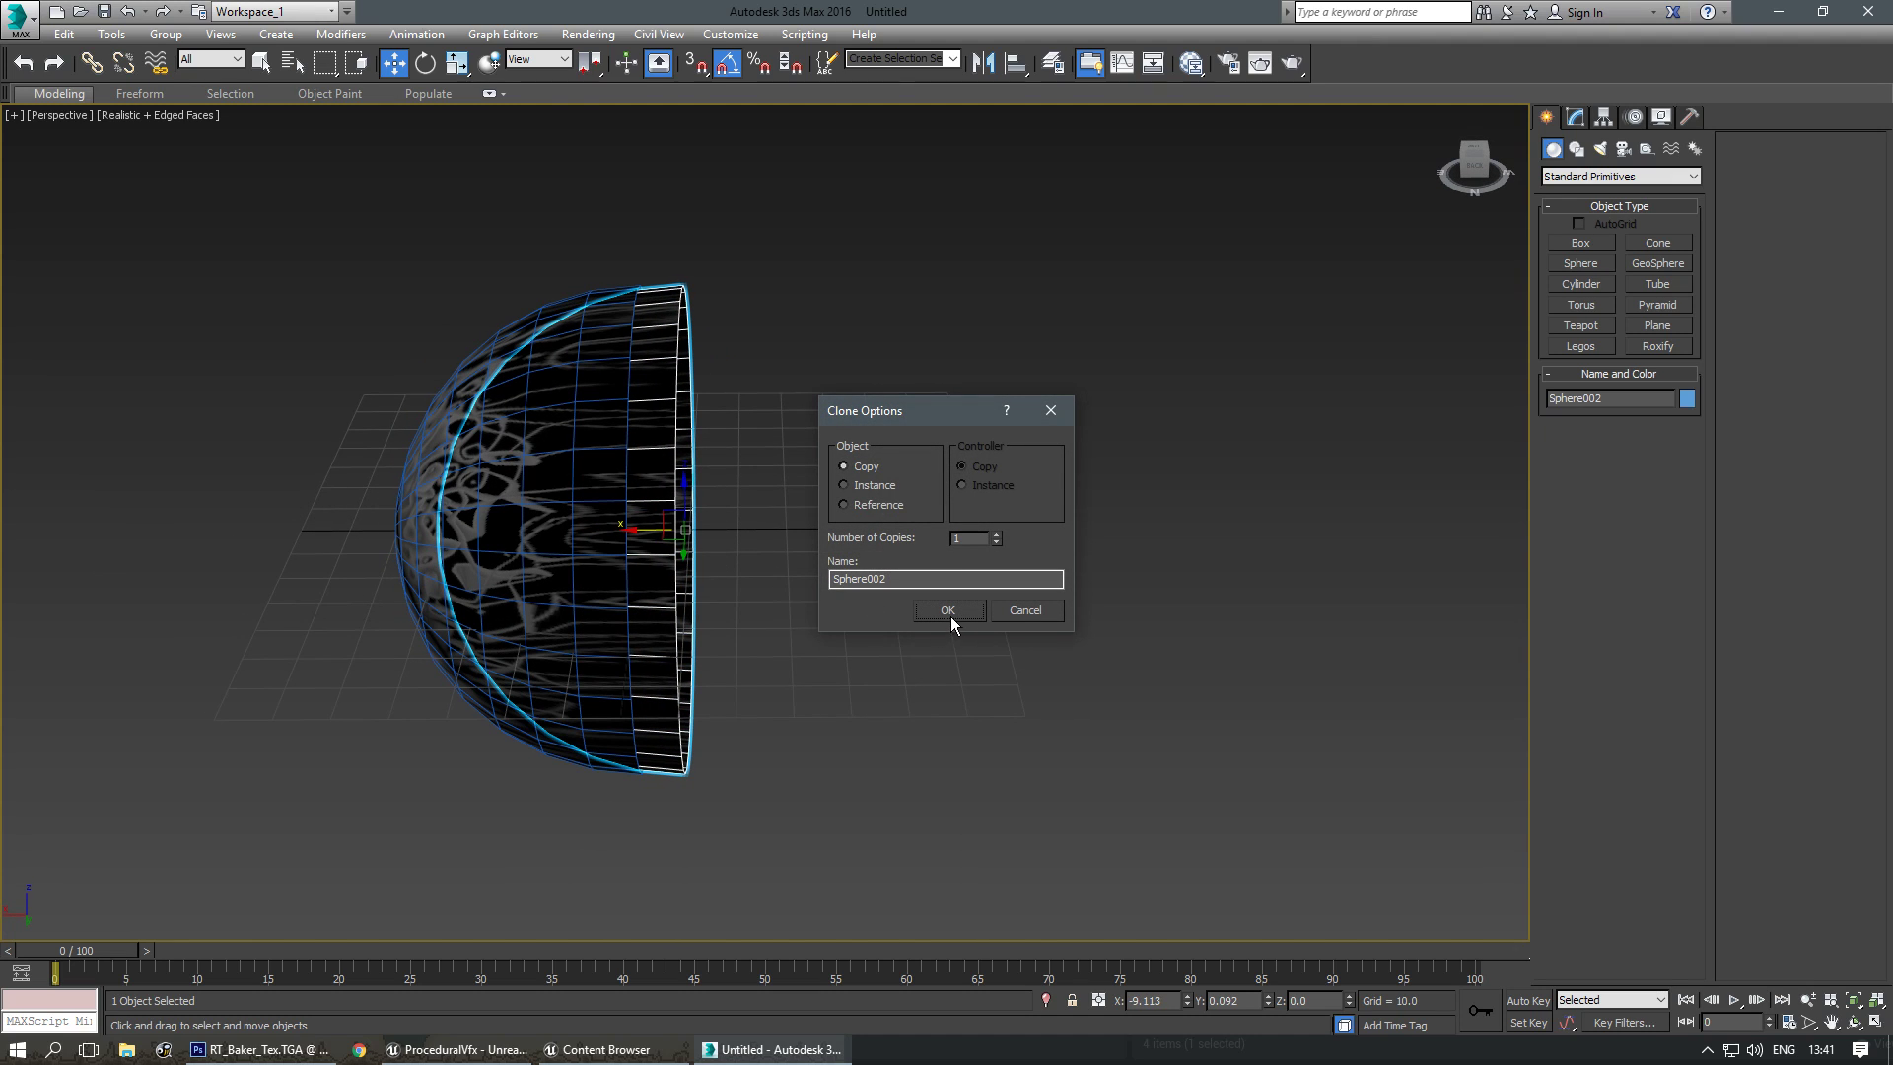
left_click(950, 618)
Scale the copied hemisphere to about 61% across and 144% in length, and shift it along X toward the open side.
middle_click_drag(737, 611, 641, 576, "alt")
key("r")
left_click_drag(636, 571, 691, 572)
middle_click_drag(613, 585, 646, 618, "alt")
key("w")
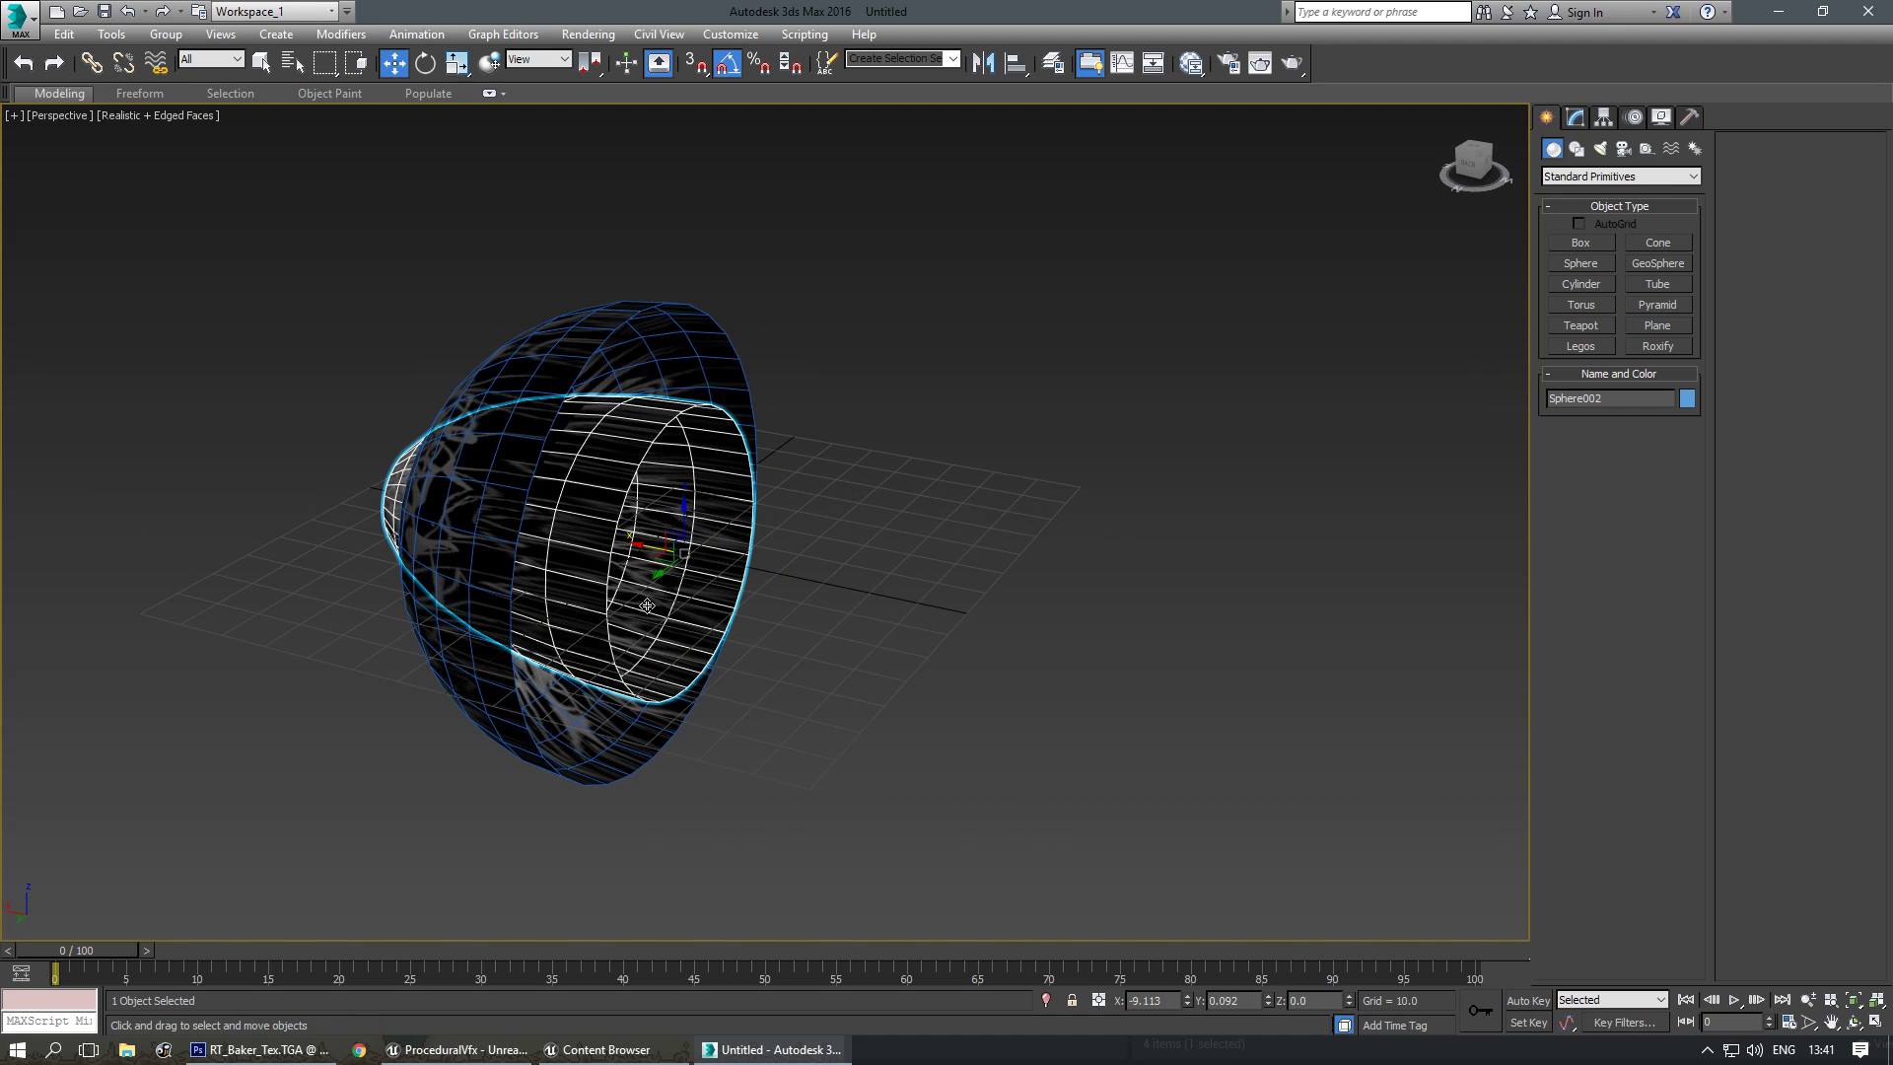
left_click_drag(646, 552, 725, 555)
mouse_move(725, 555)
middle_mouse_down("alt")
mouse_move(696, 567)
mouse_move(710, 555)
middle_mouse_up("alt")
left_click_drag(740, 530, 710, 525)
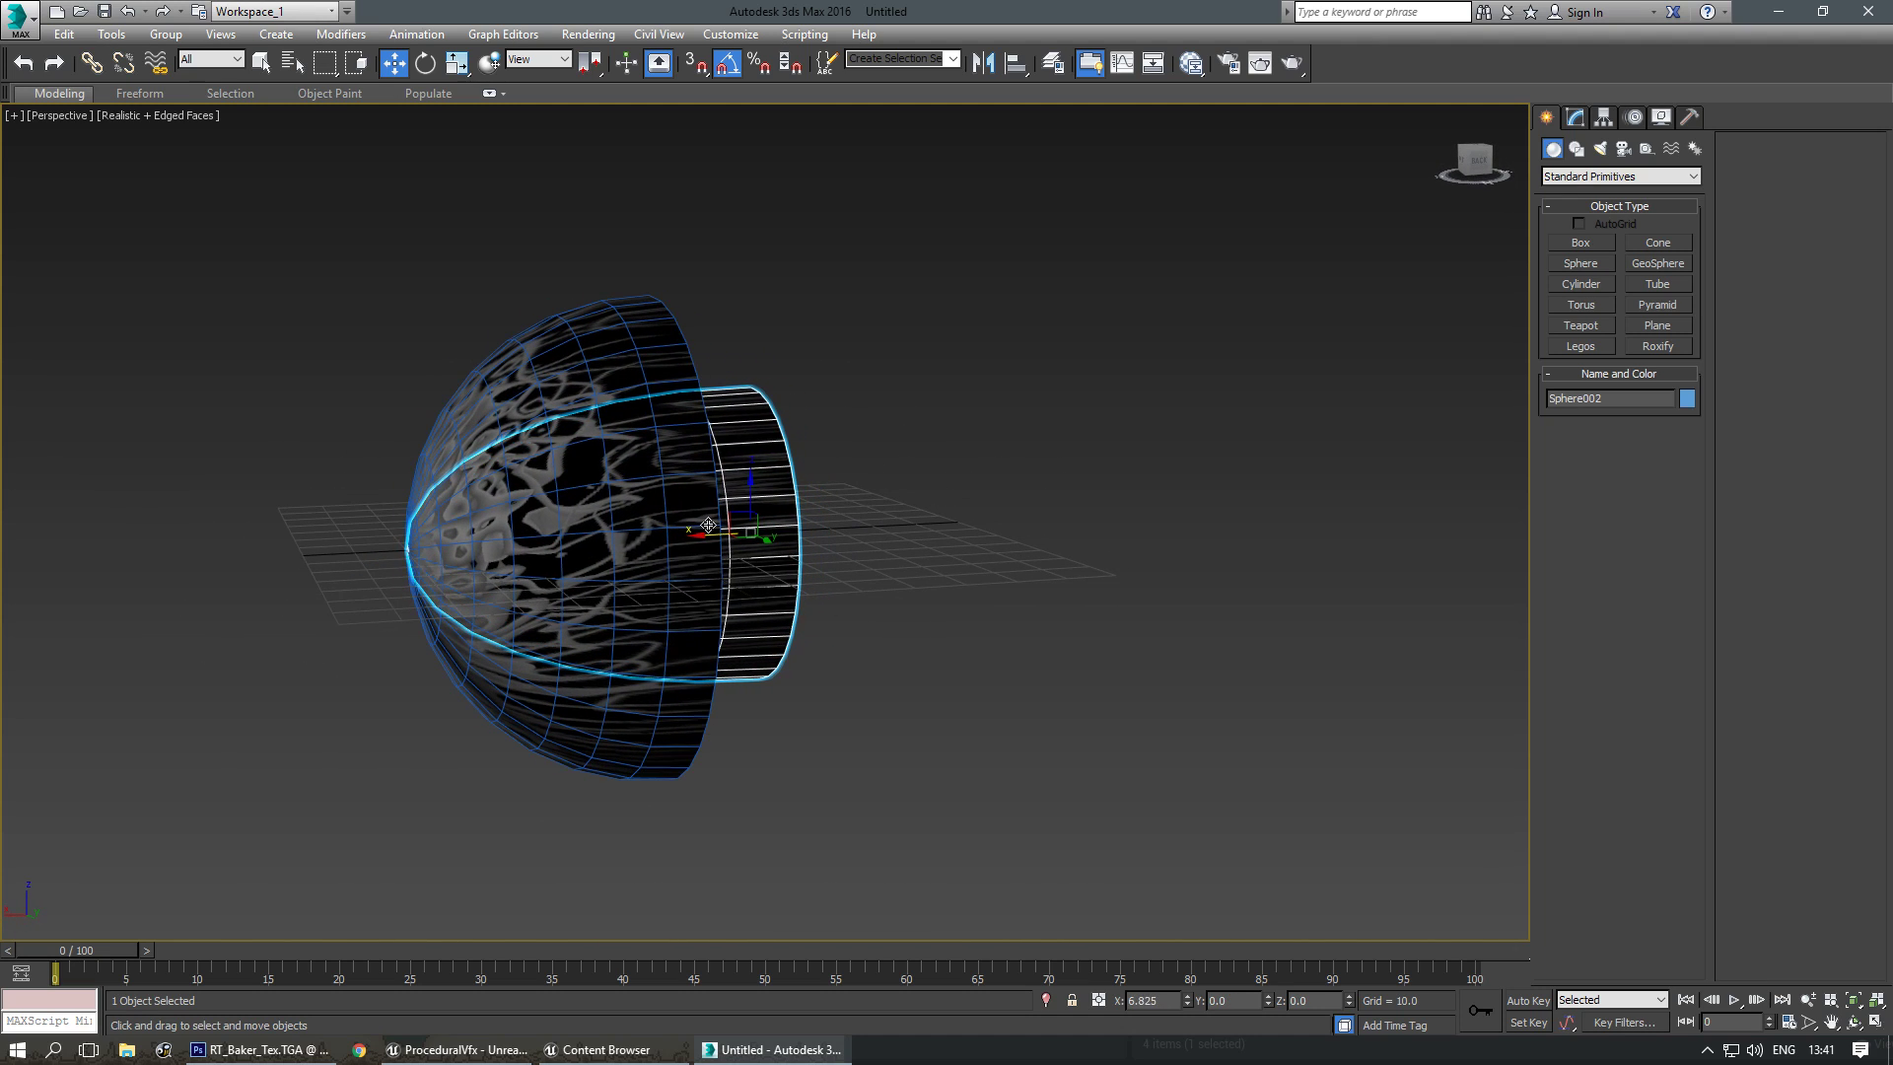
Widen the copied hemisphere's cross-section and position it at about X -22.6, protruding from the larger hemisphere's opening.
middle_click_drag(710, 526, 541, 530, "alt")
key("r")
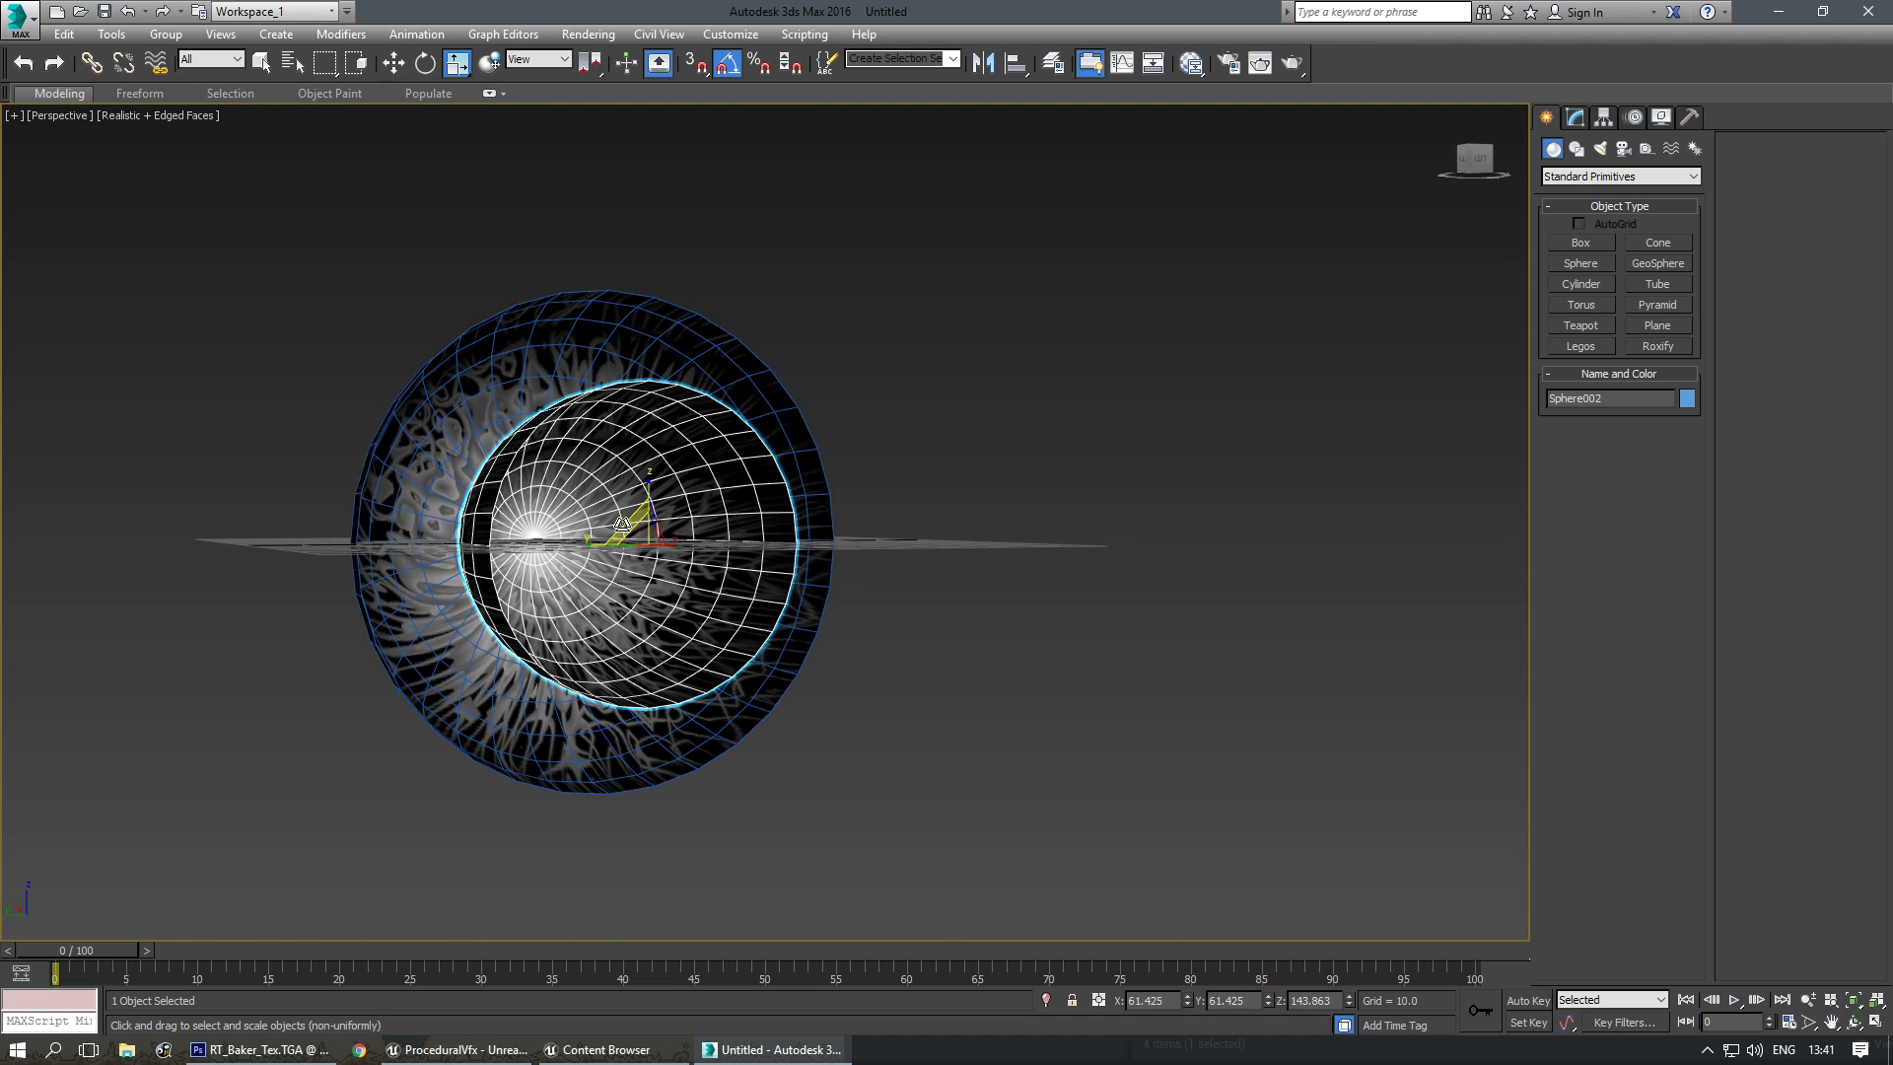
left_click_drag(632, 513, 641, 493)
middle_click_drag(641, 493, 621, 603, "alt")
key("w")
middle_click_drag(931, 680, 634, 596, "alt")
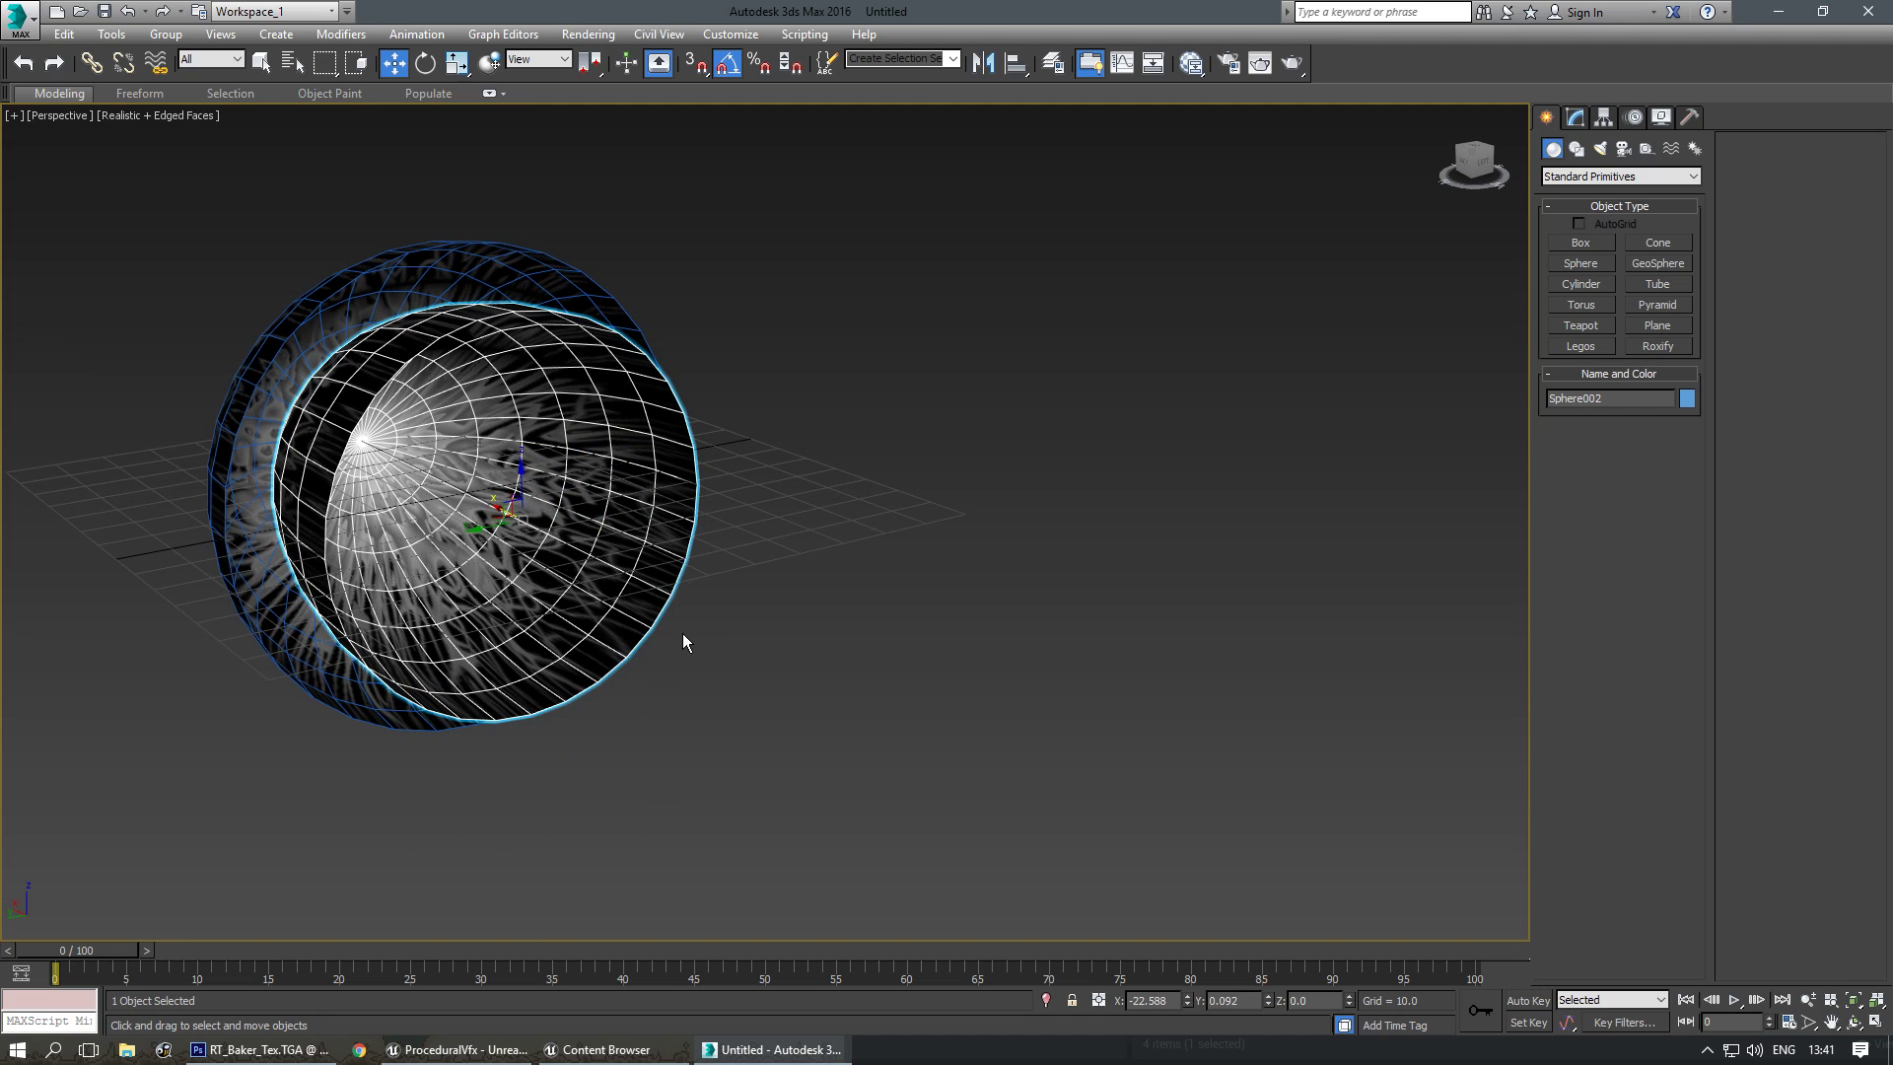
middle_click_drag(594, 584, 732, 596, "alt")
left_click(732, 595)
middle_click_drag(726, 528, 784, 586, "alt")
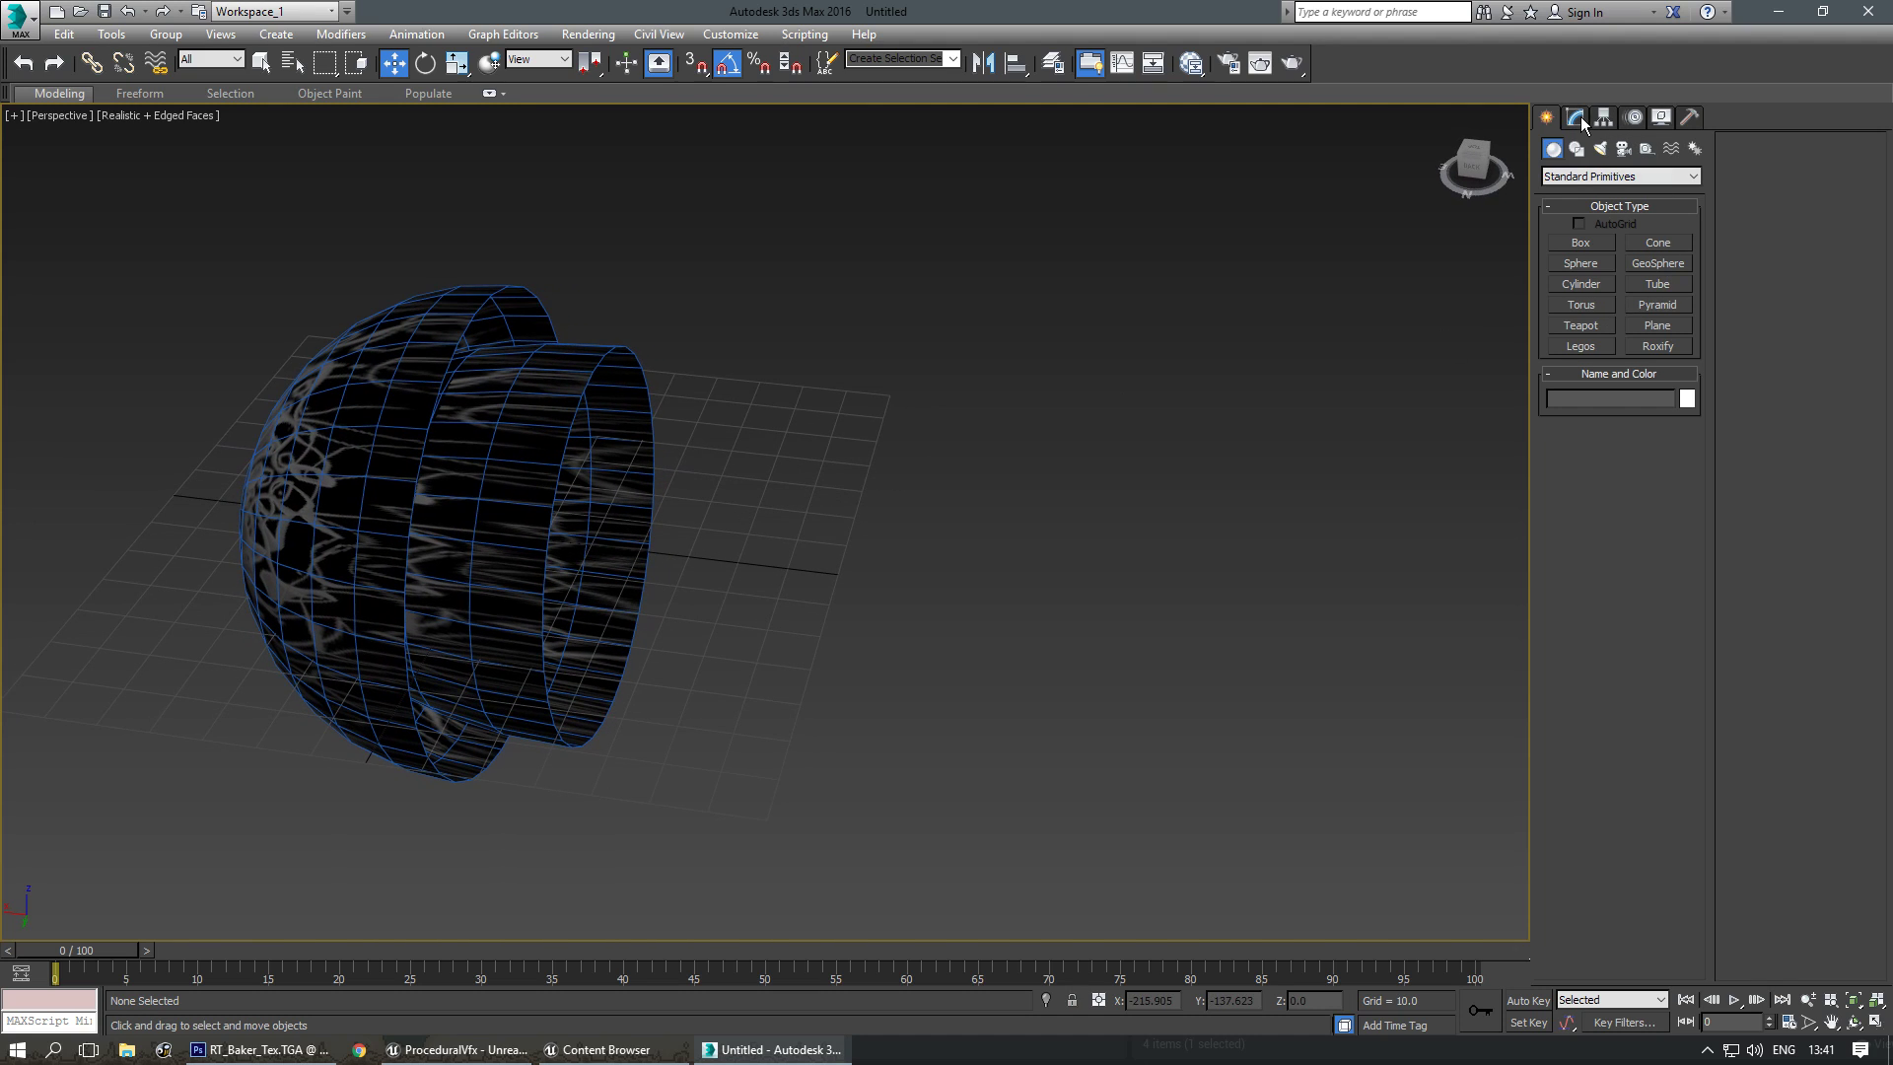
Create a plane beside the hemispheres with length 30, width 150, and 1 segment in each direction.
left_click(1659, 325)
left_click_drag(736, 542, 1404, 707)
middle_click_drag(1307, 665, 1228, 668)
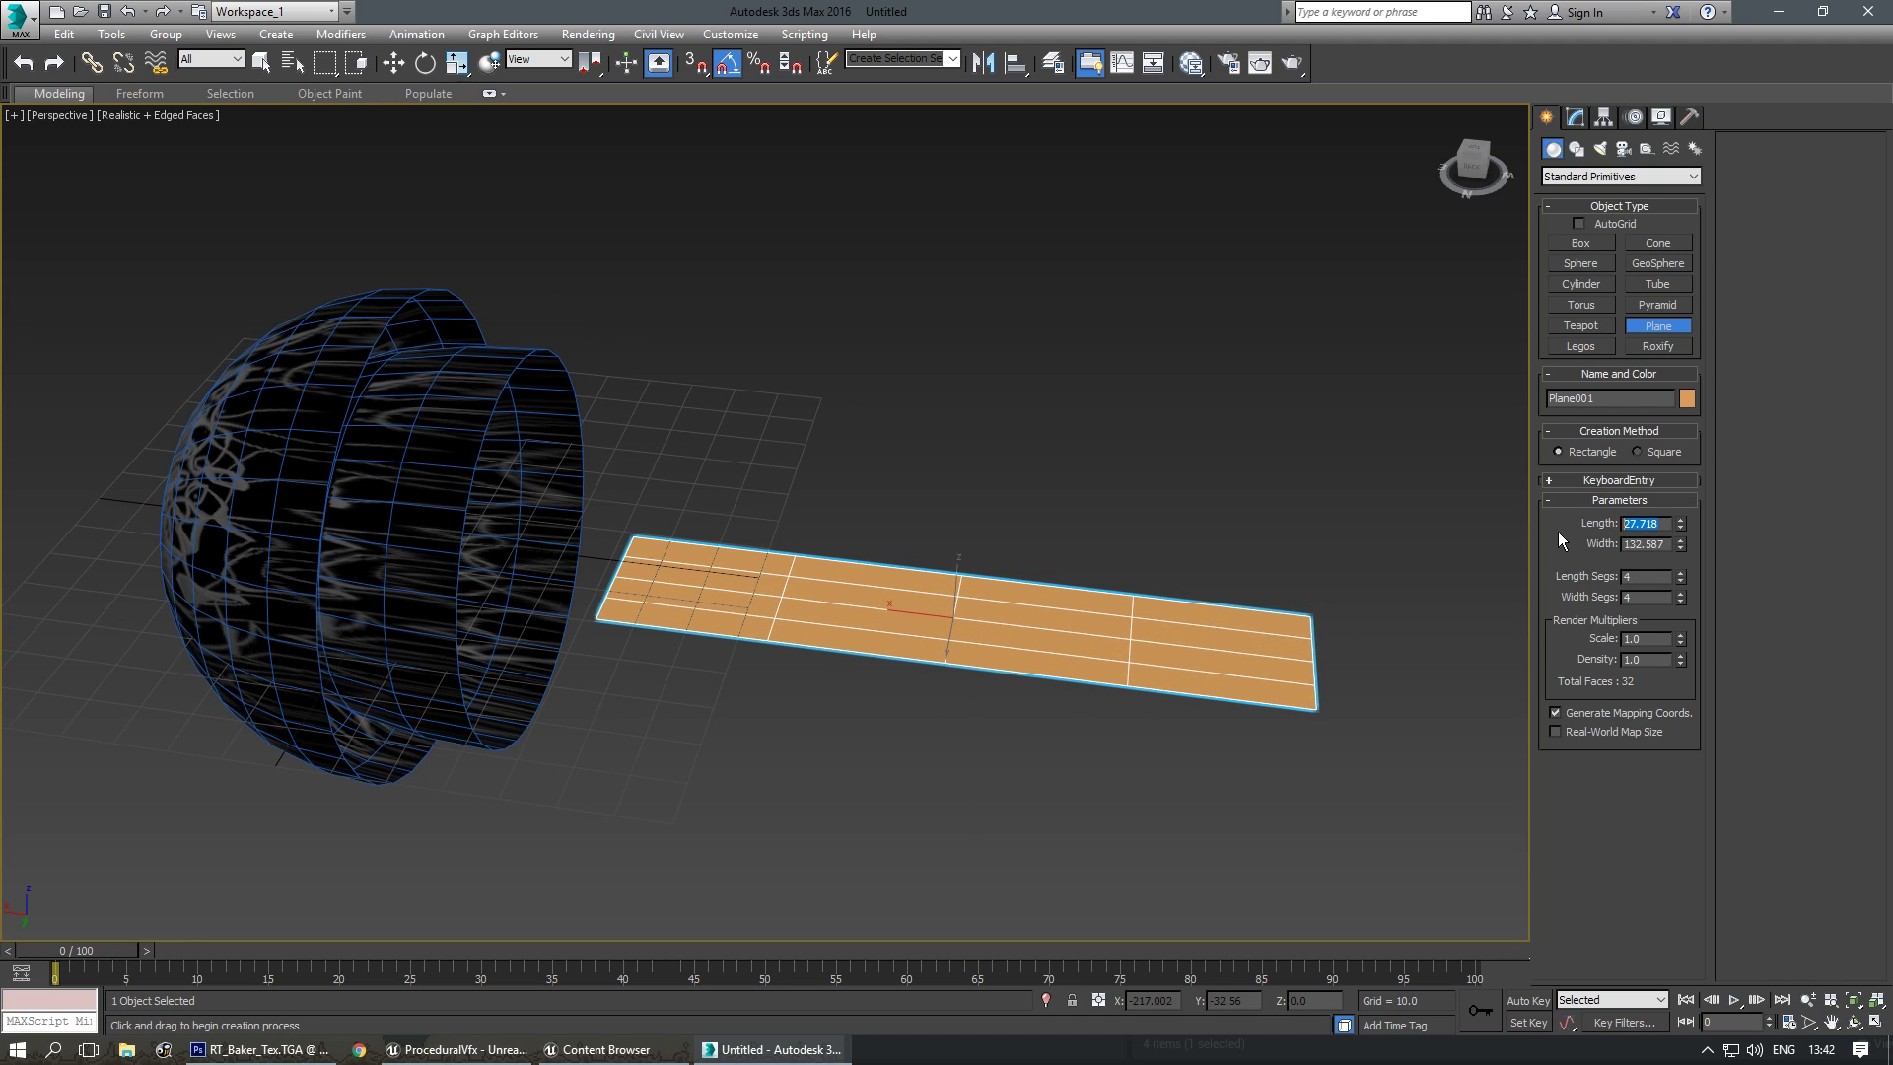
type("30")
key("Tab")
type("1")
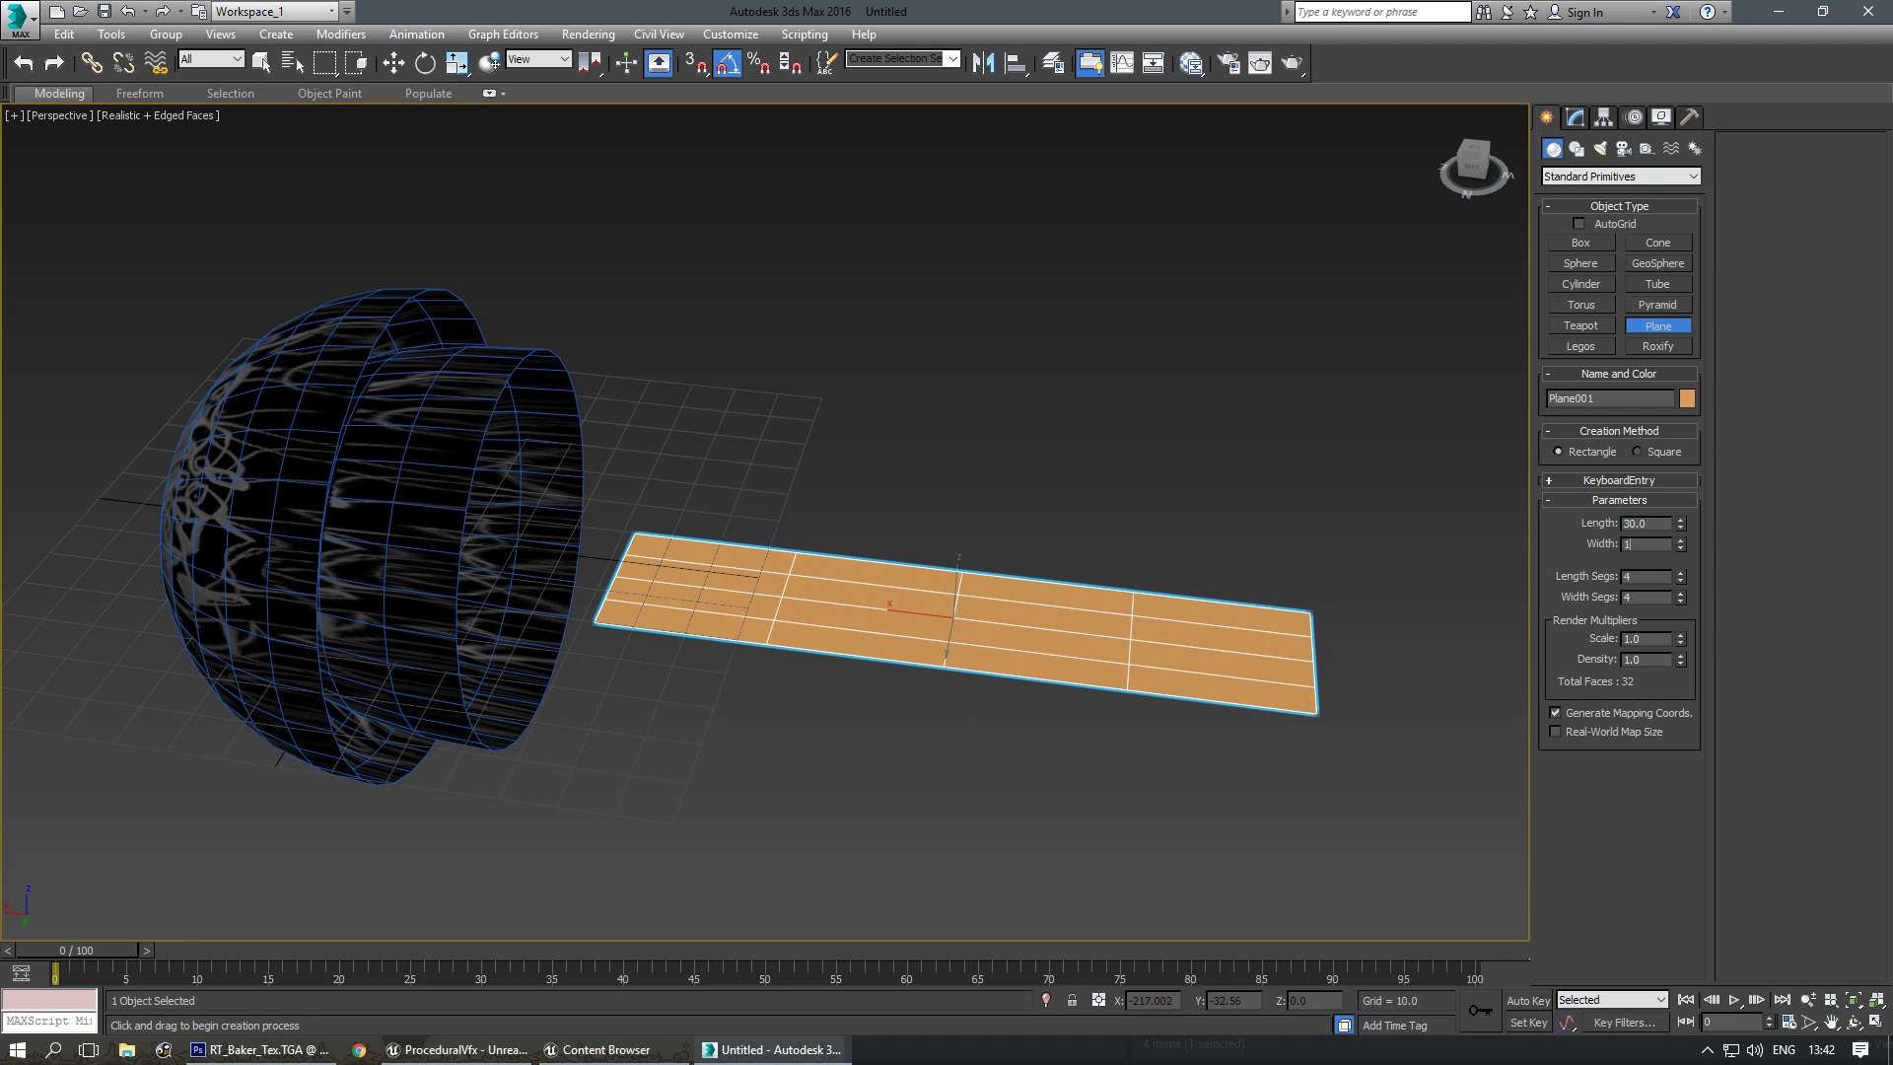
type("50")
key("Return")
key("Tab")
type("1")
key("Return")
middle_click_drag(1304, 509, 960, 634, "alt")
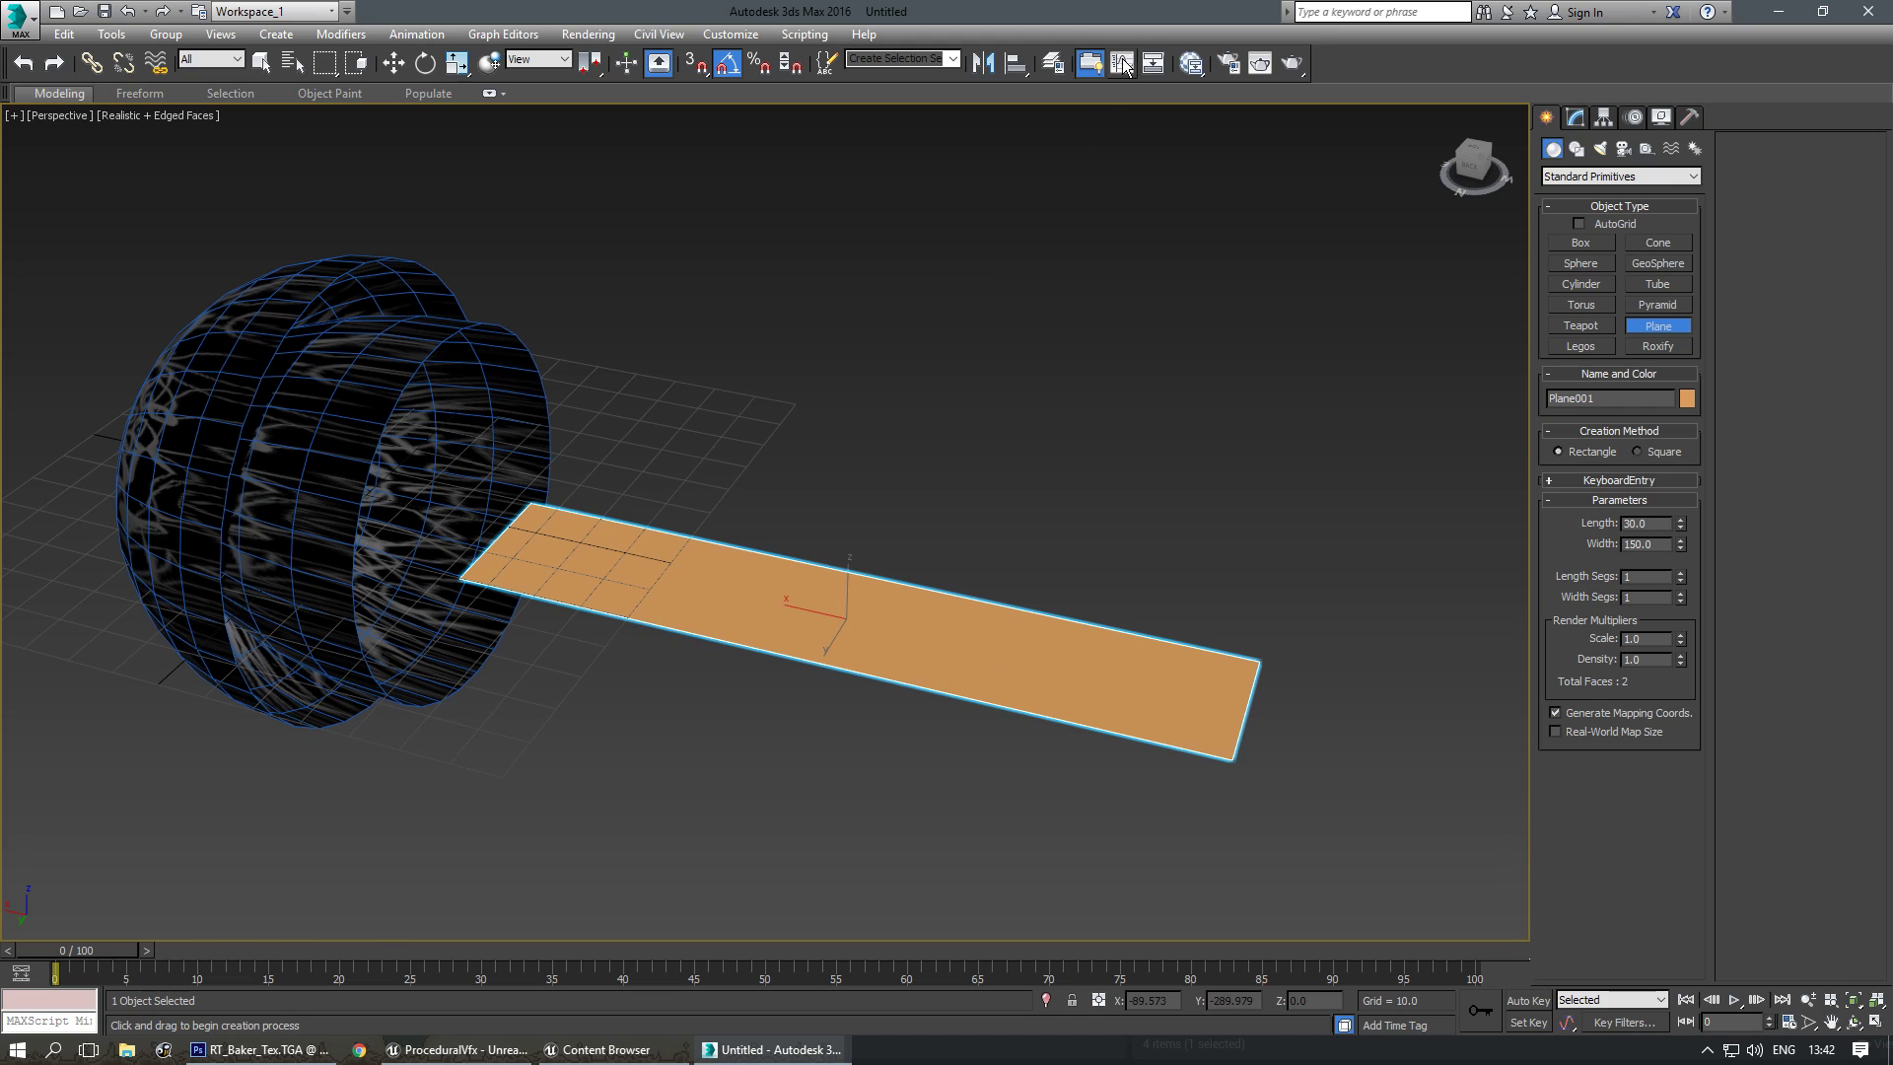
Assign the existing Standard material with the baked bitmap to the plane and close the material editor.
left_click(1192, 64)
left_click_drag(872, 631, 839, 541)
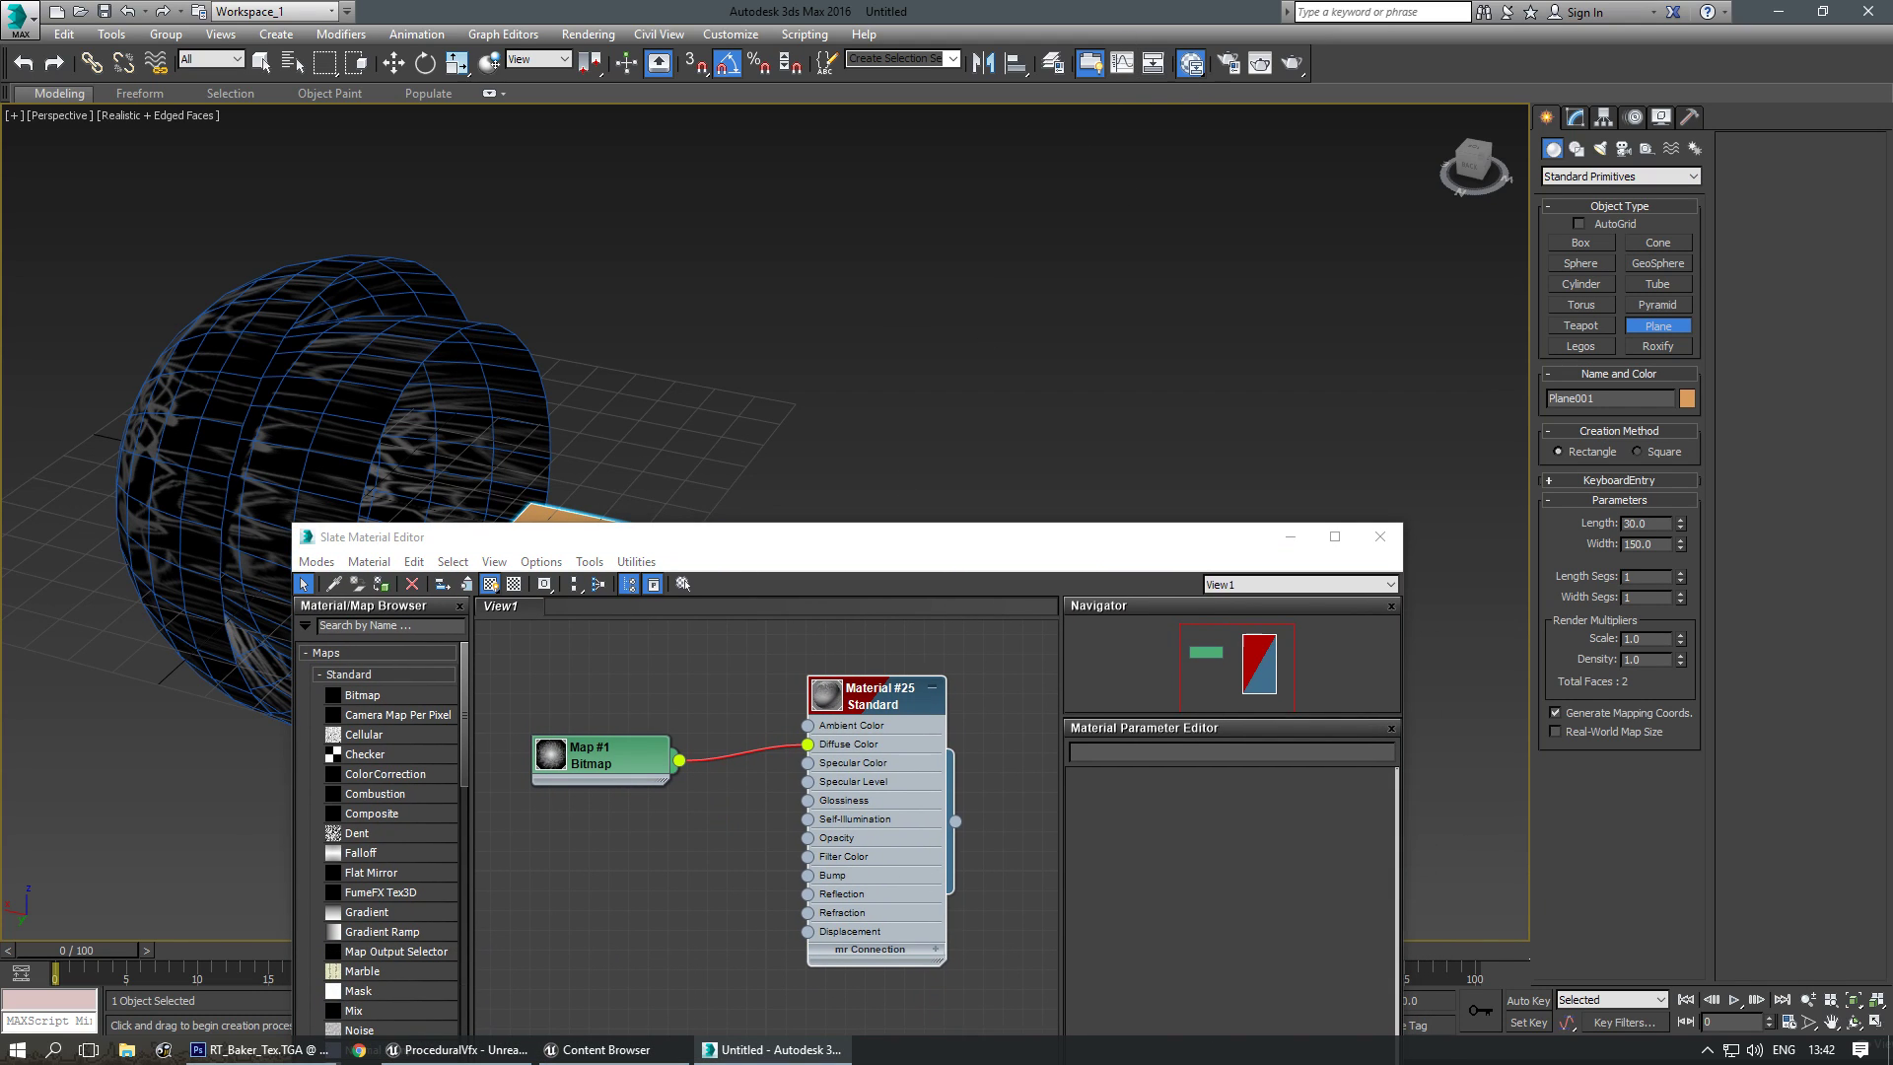
left_click_drag(953, 542, 899, 422)
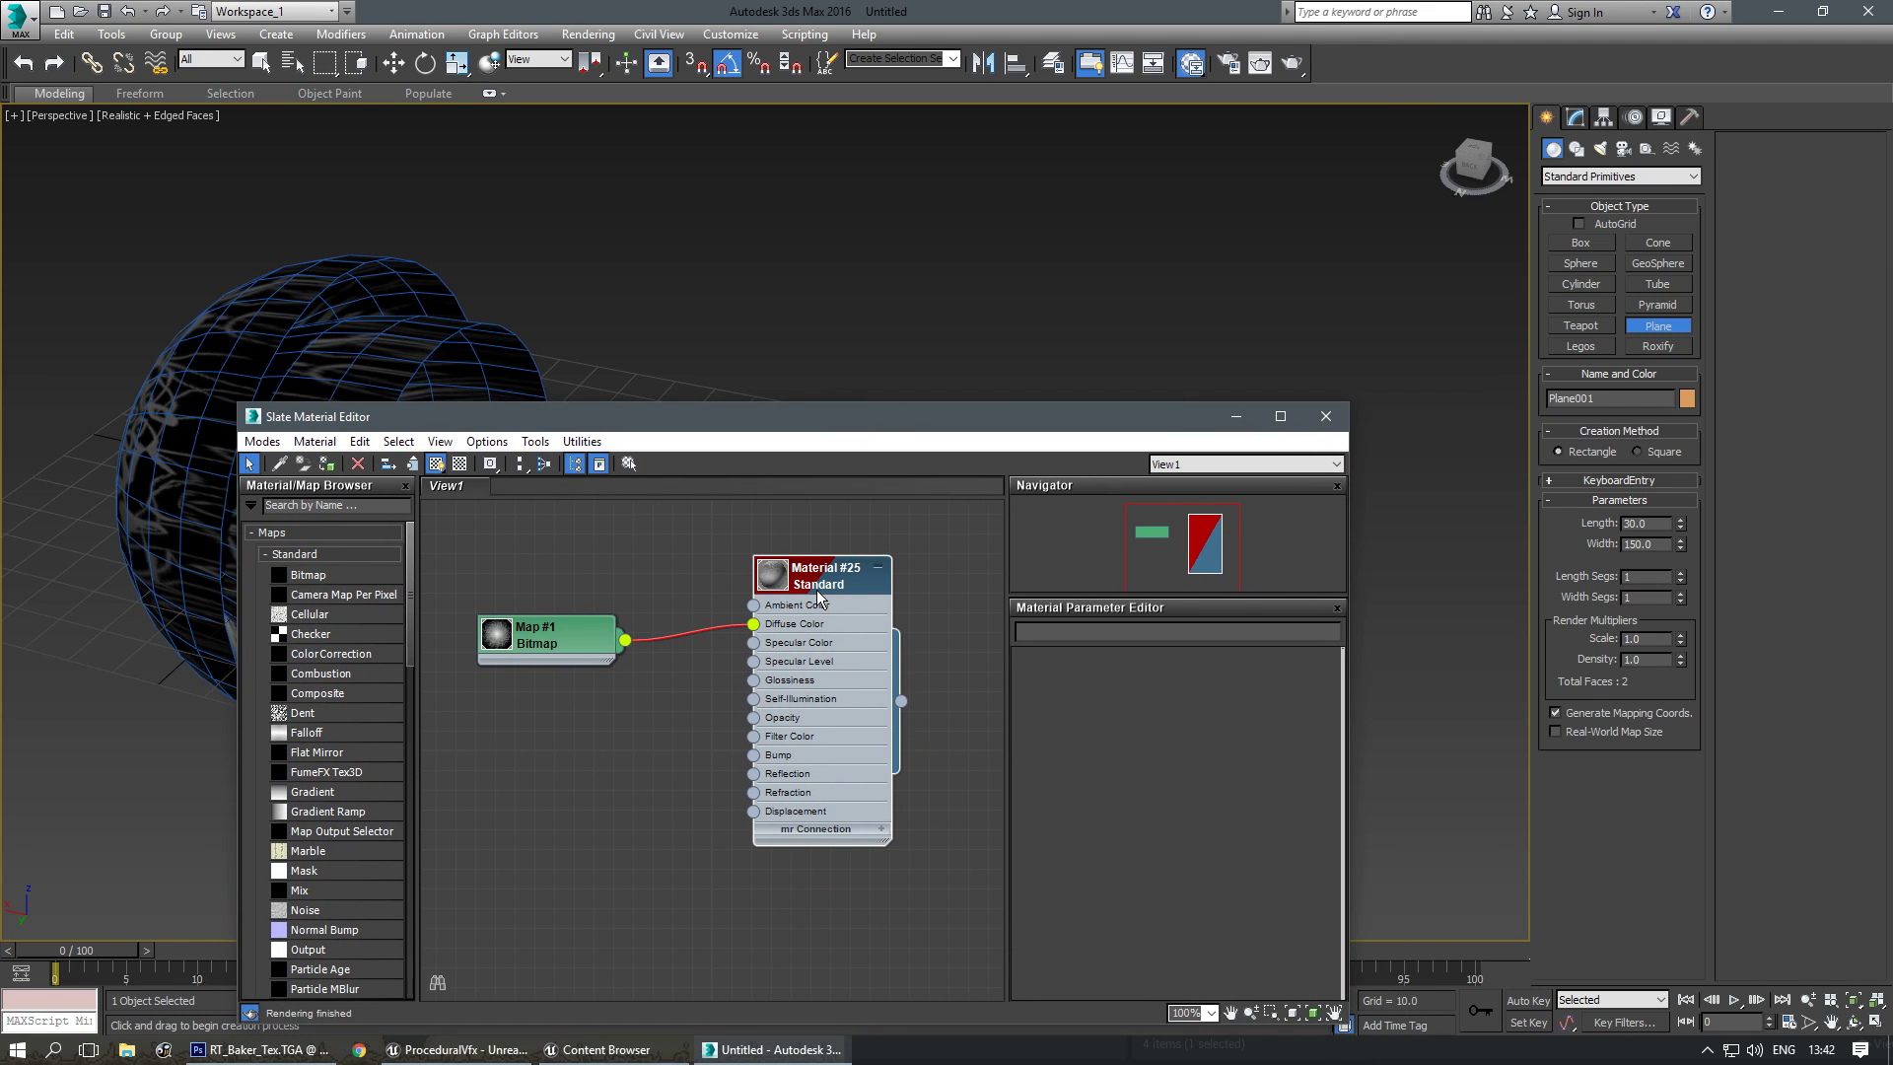
left_click_drag(695, 426, 640, 832)
left_click(1281, 827)
middle_click_drag(765, 627, 804, 720, "alt")
scroll(774, 707, "up", 3)
Apply an Unwrap UVW modifier to the plane and open its UV editor with RT_Baker_Tex.TGA as the background.
left_click(1575, 116)
left_click(1581, 223)
left_click(1632, 712)
scroll(1101, 485, "down", 4)
left_click(1489, 364)
left_click(1524, 389)
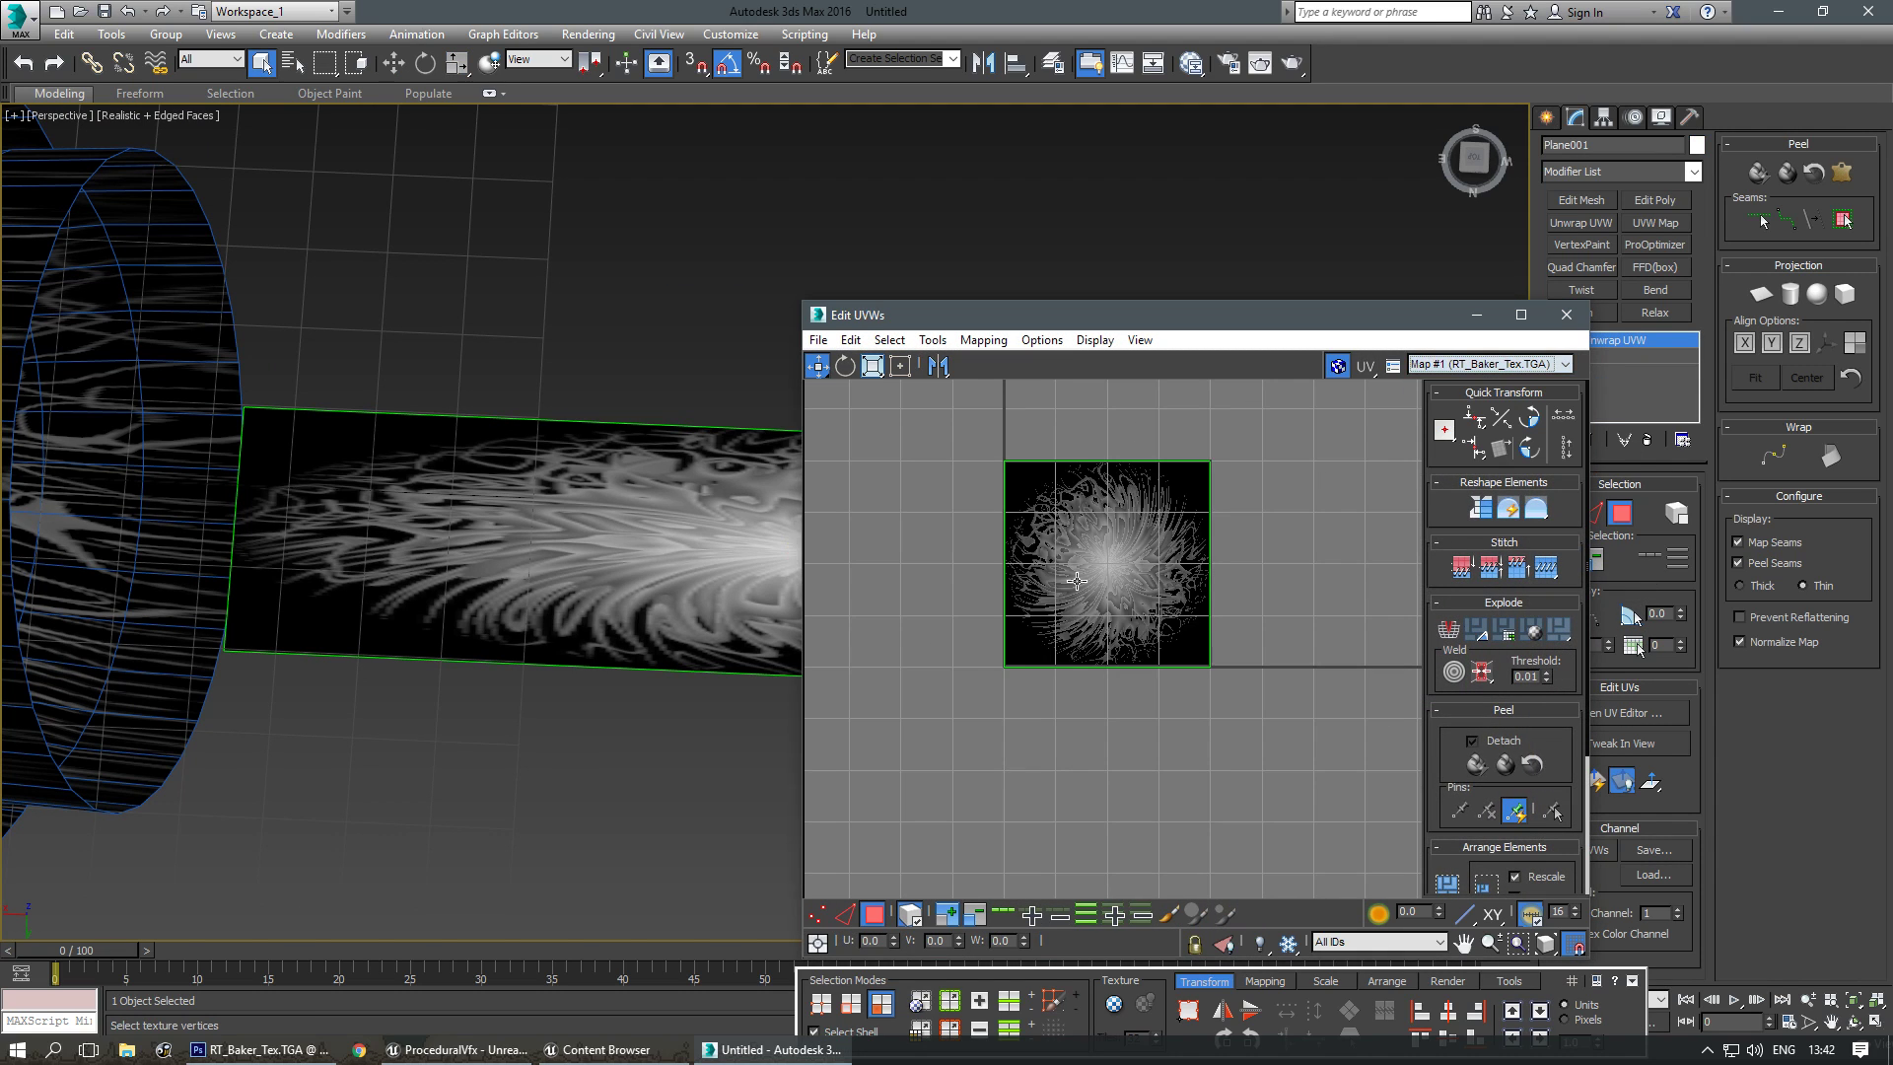
Select the plane's UV face and shrink it horizontally to cover only the left half of the flare texture.
left_click_drag(1184, 731, 1179, 720)
scroll(1159, 619, "up", 2)
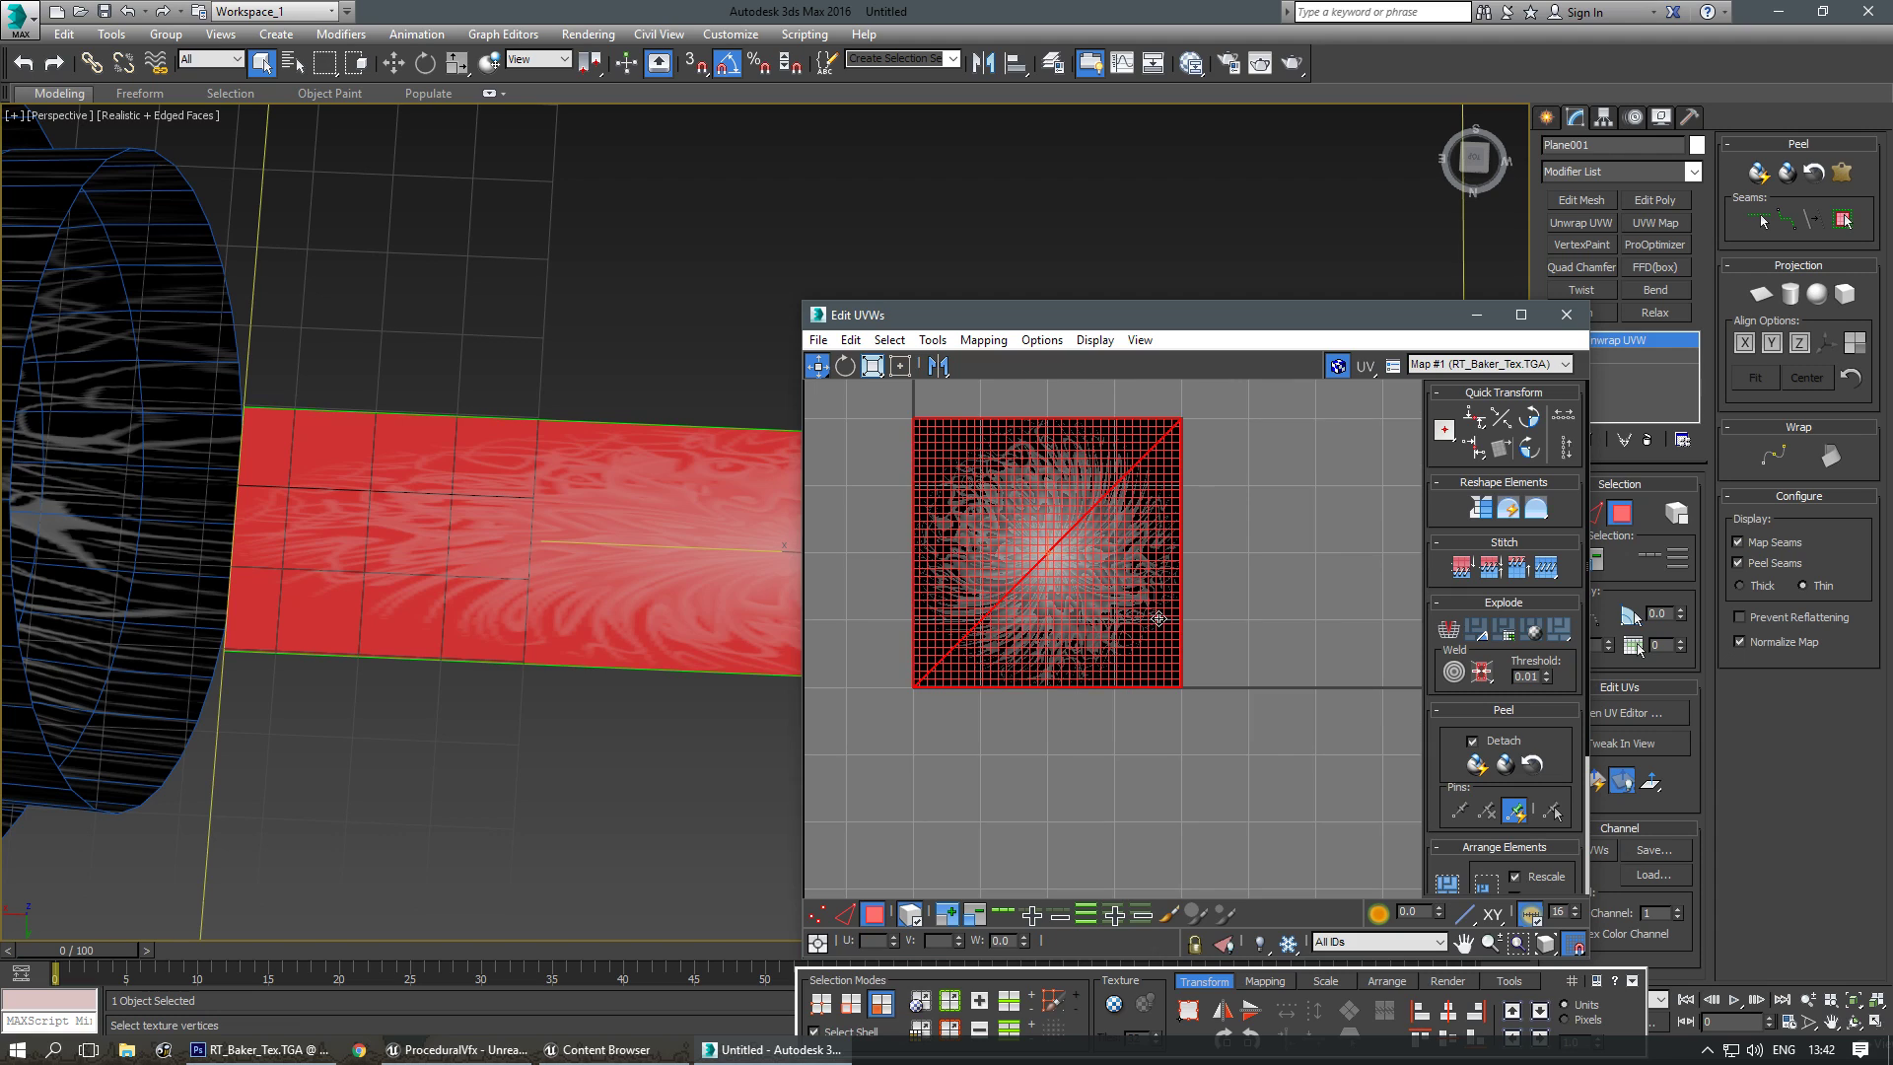
left_click(901, 370)
left_click_drag(913, 418, 992, 517)
right_click(992, 517)
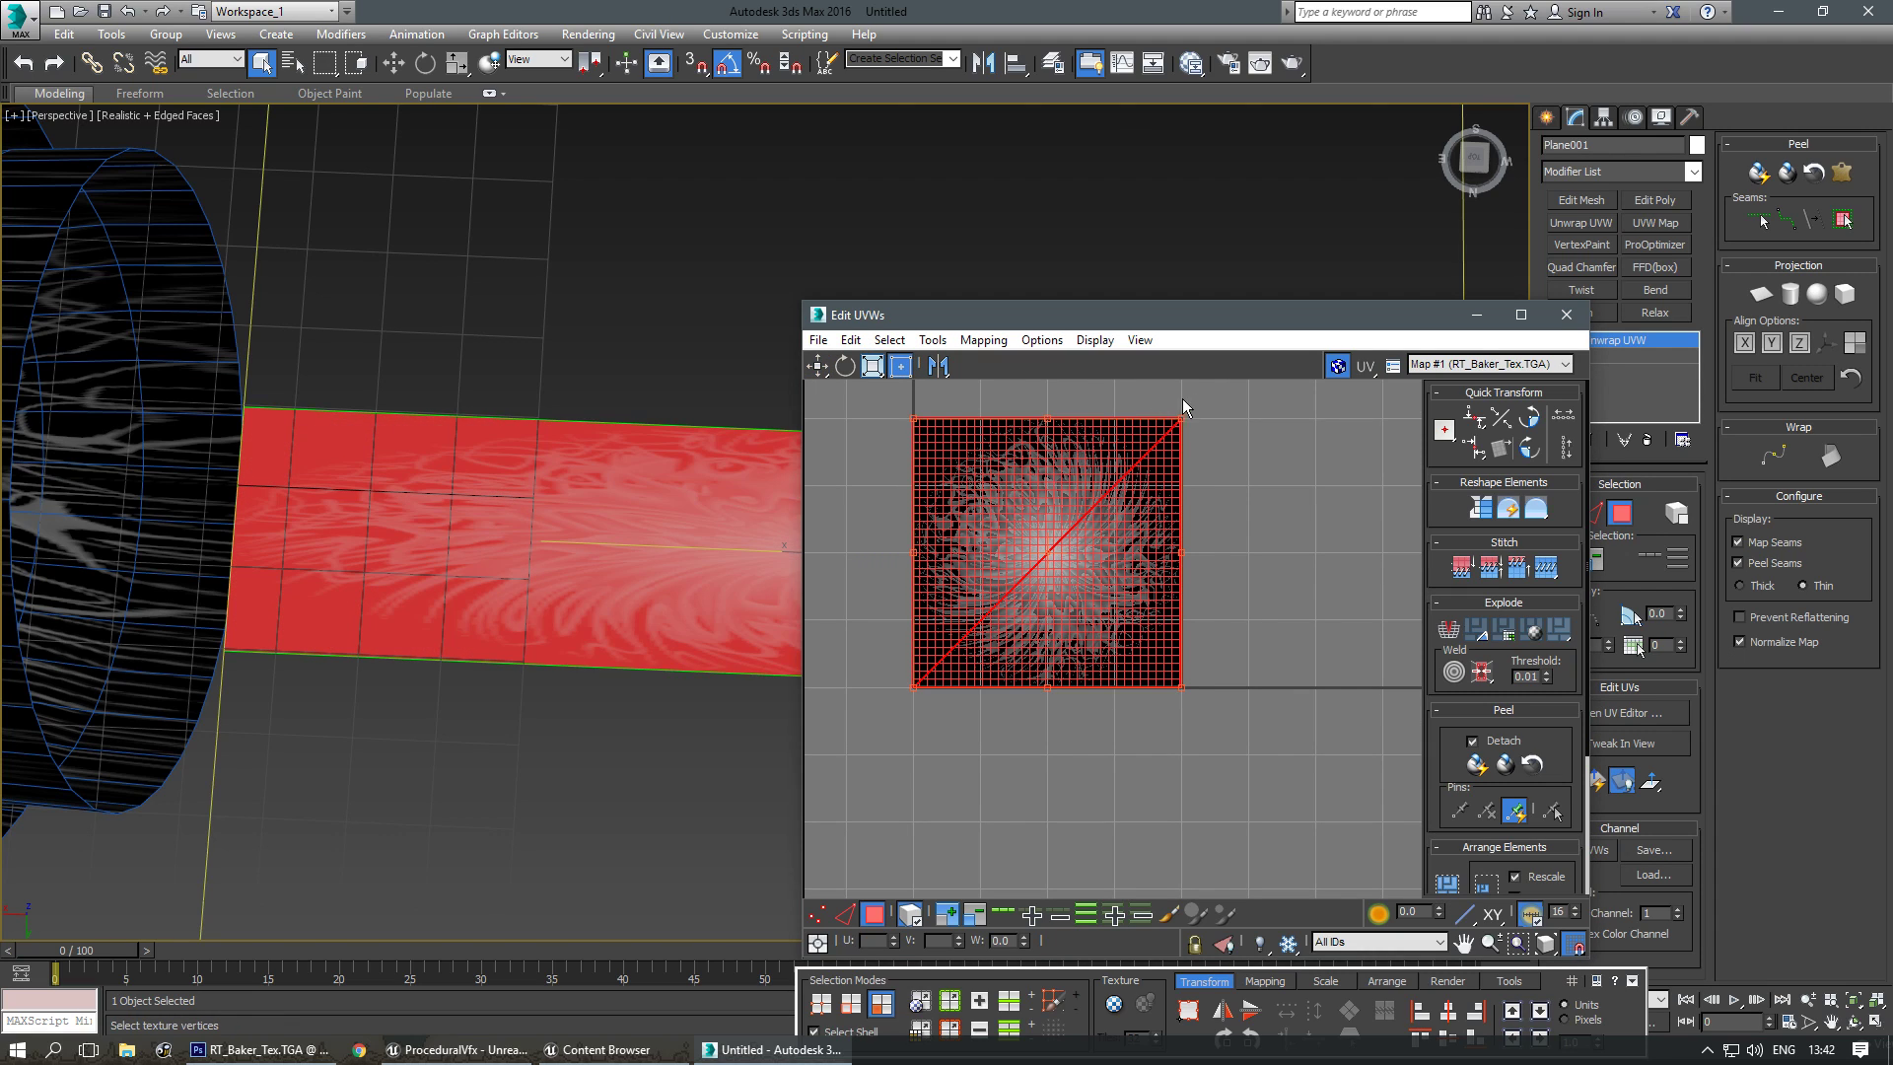
left_click_drag(1178, 422, 1196, 515)
right_click(1196, 523)
left_click_drag(1180, 685, 1049, 681)
middle_click_drag(583, 588, 335, 552, "alt")
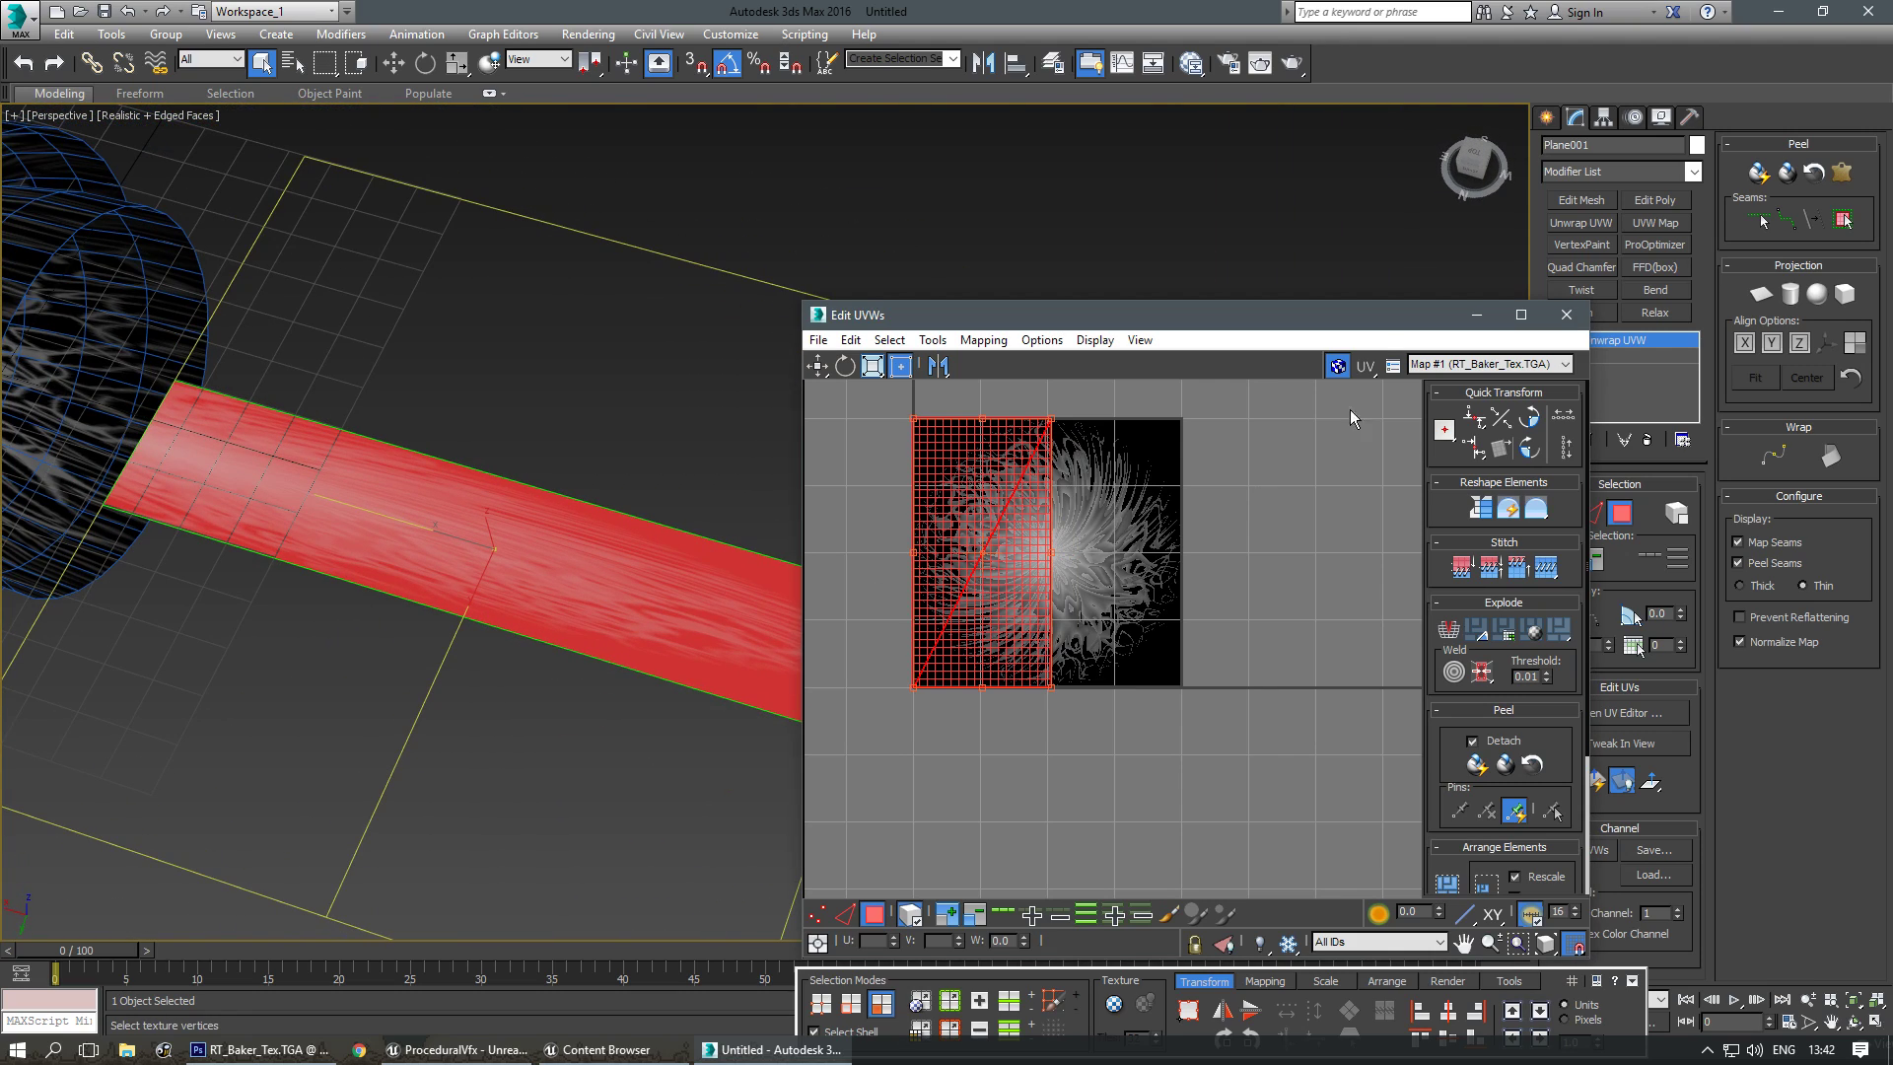
Close the UV editor and convert the plane to an Editable Poly.
left_click(1558, 312)
key("ctrl+e")
middle_click_drag(506, 718, 752, 751)
scroll(718, 599, "up", 4)
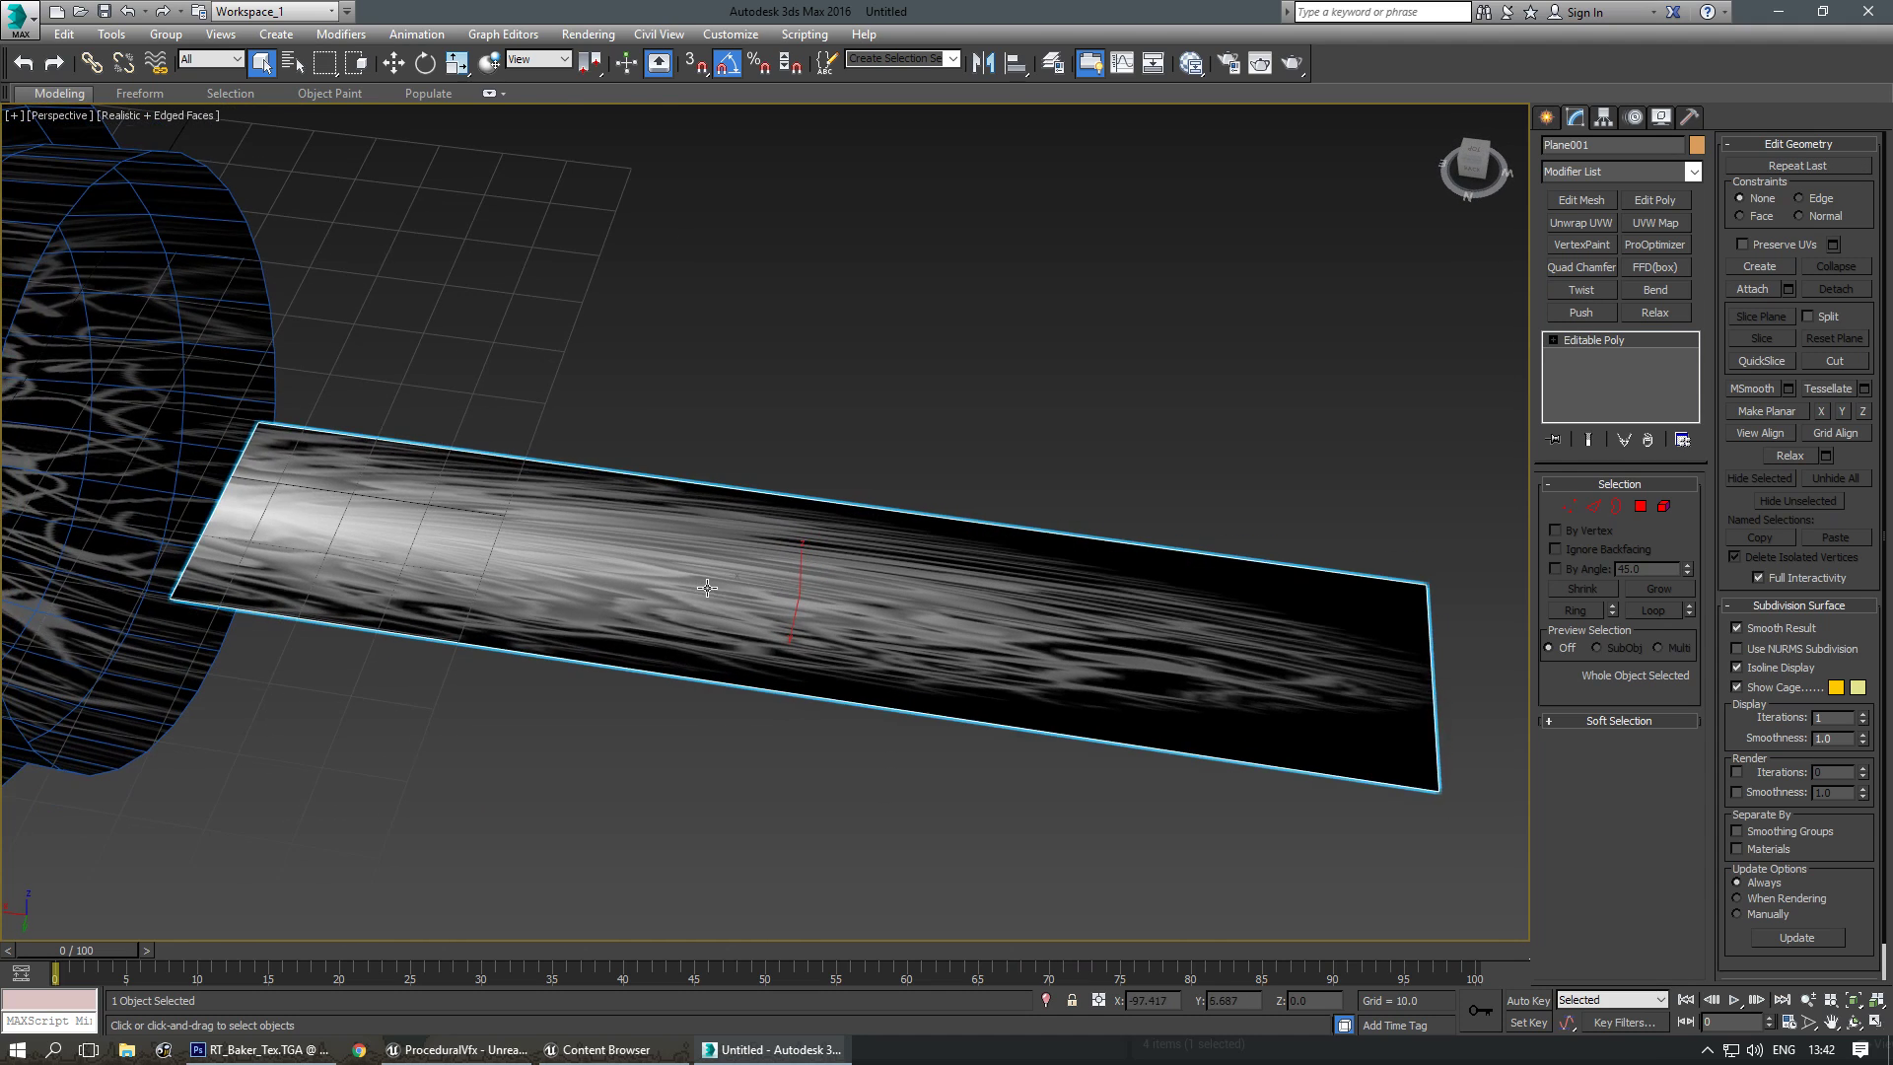
Scale the plane and clone it rotated about its long axis to form three crossing planes.
middle_click_drag(688, 628, 658, 612)
key("r")
left_click_drag(807, 569, 760, 569)
middle_click_drag(760, 569, 689, 589, "alt")
left_click_drag(683, 587, 655, 566)
left_click(997, 533)
left_click(966, 614)
Select all three crossed planes and move them into the centre of the hemispheres' opening.
mouse_move(913, 599)
middle_mouse_down("alt")
mouse_move(849, 583)
mouse_move(950, 619)
mouse_move(1010, 685)
middle_mouse_up("alt")
left_click_drag(1010, 690, 867, 441)
key("w")
middle_click_drag(791, 581, 716, 642, "alt")
left_click_drag(779, 592, 503, 450)
middle_click_drag(398, 549, 519, 554, "alt")
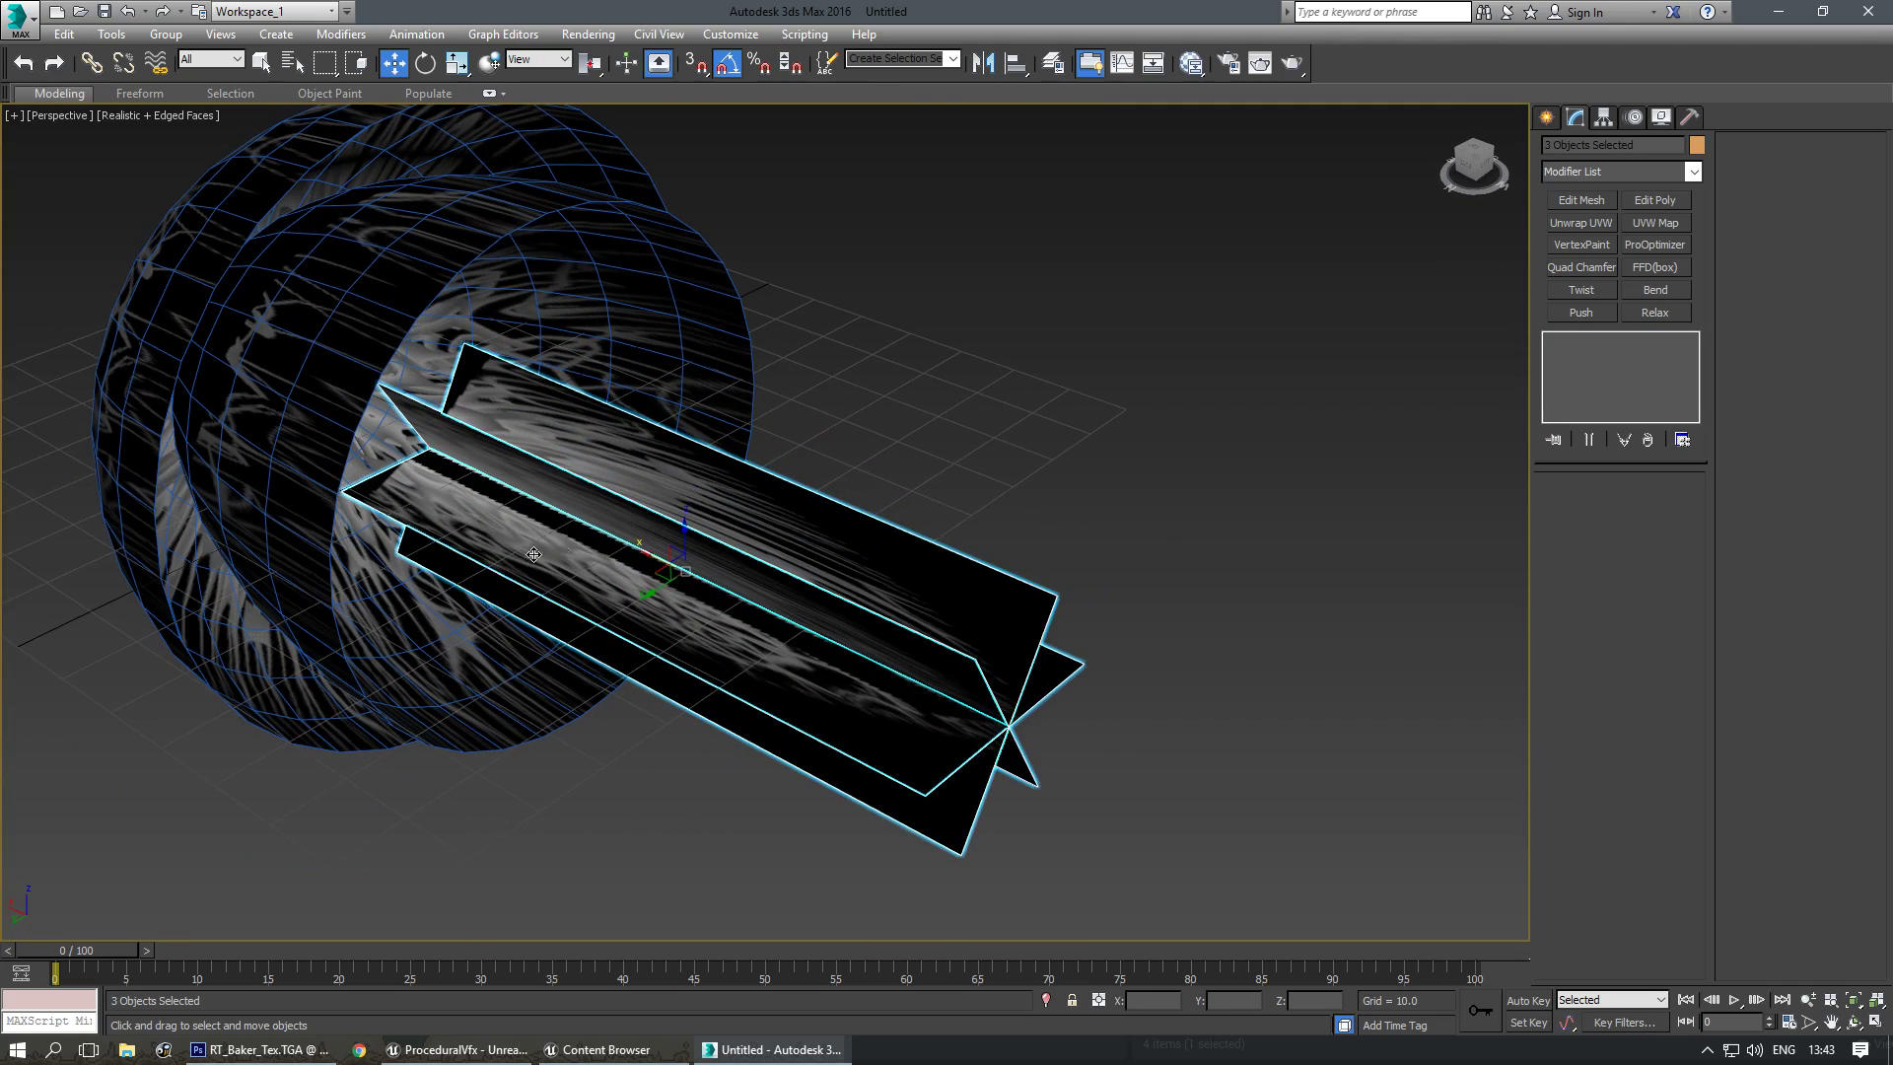
middle_click_drag(651, 551, 168, 549, "alt")
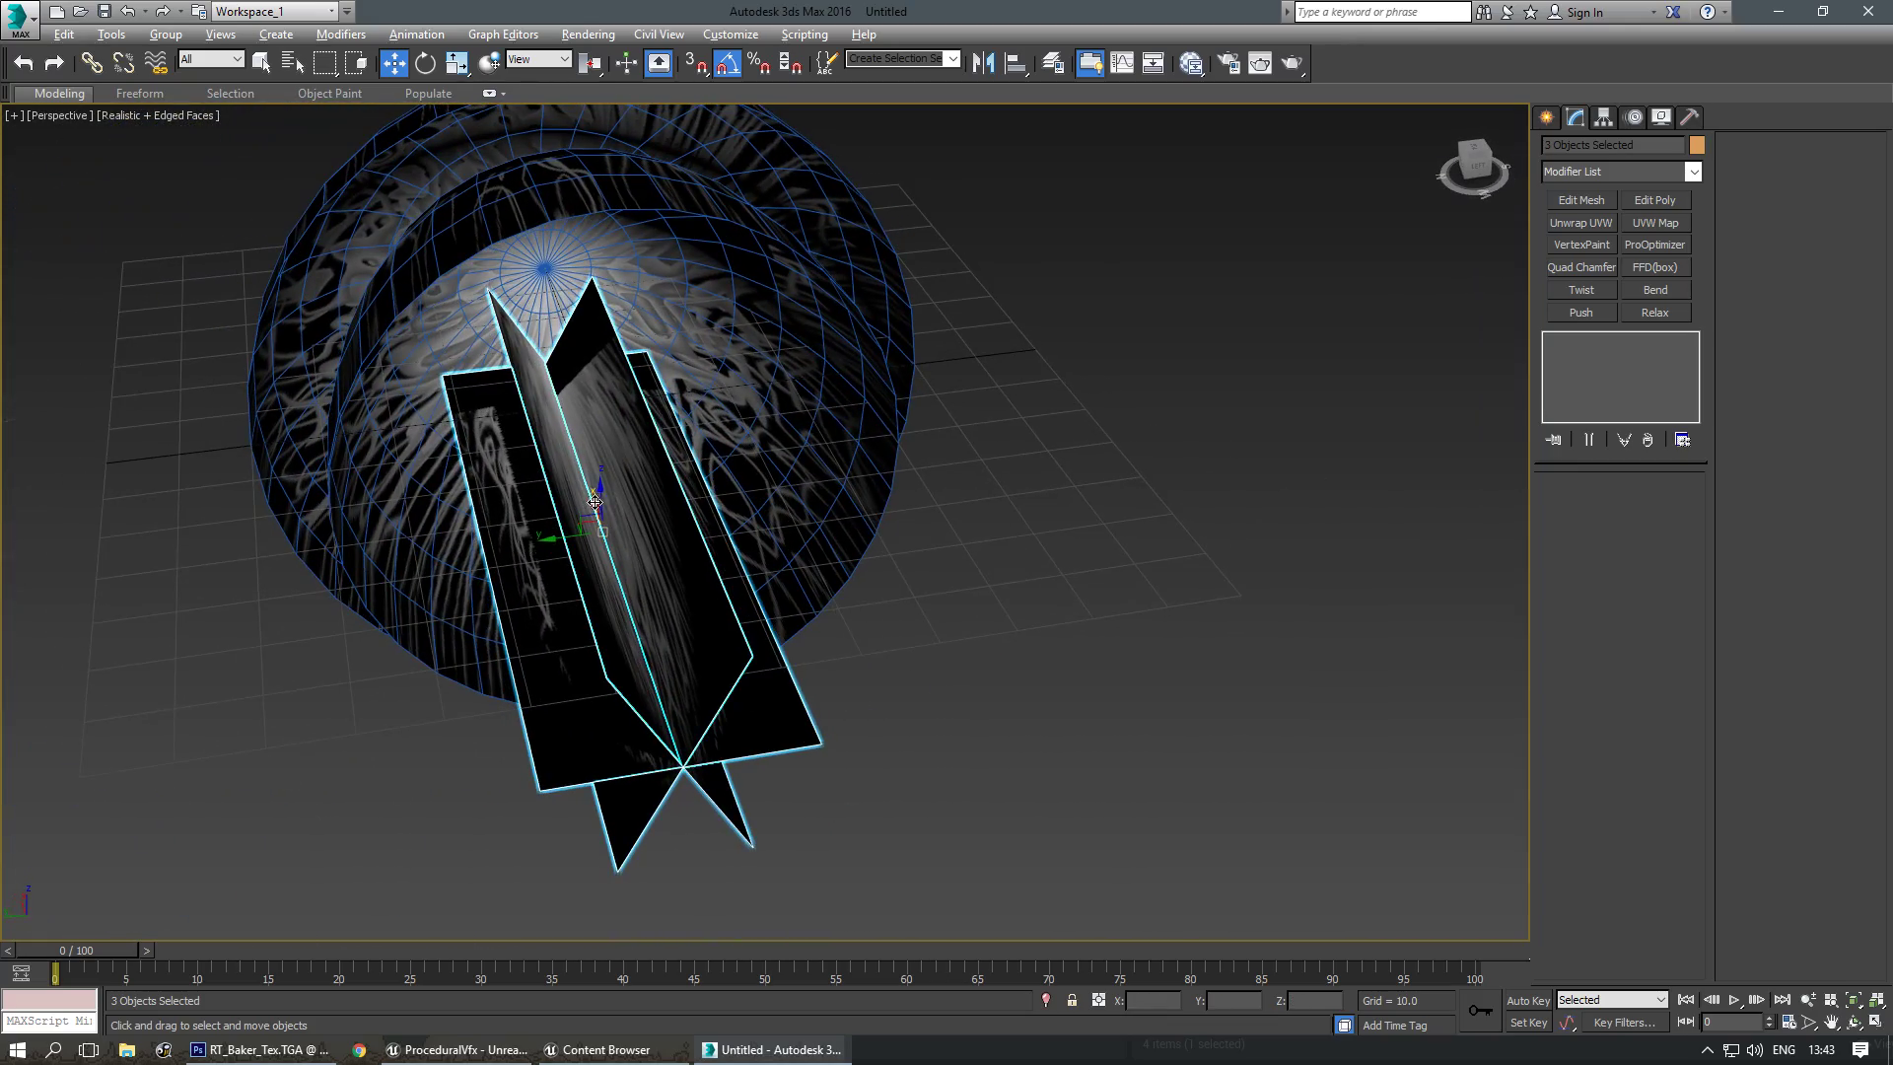
middle_click_drag(595, 503, 609, 504, "alt")
left_click_drag(590, 509, 554, 442)
middle_click_drag(562, 441, 636, 680, "alt")
Attach the smaller hemisphere and the three crossed planes to the original hemisphere as a single mesh.
left_click(838, 683)
left_click(600, 634)
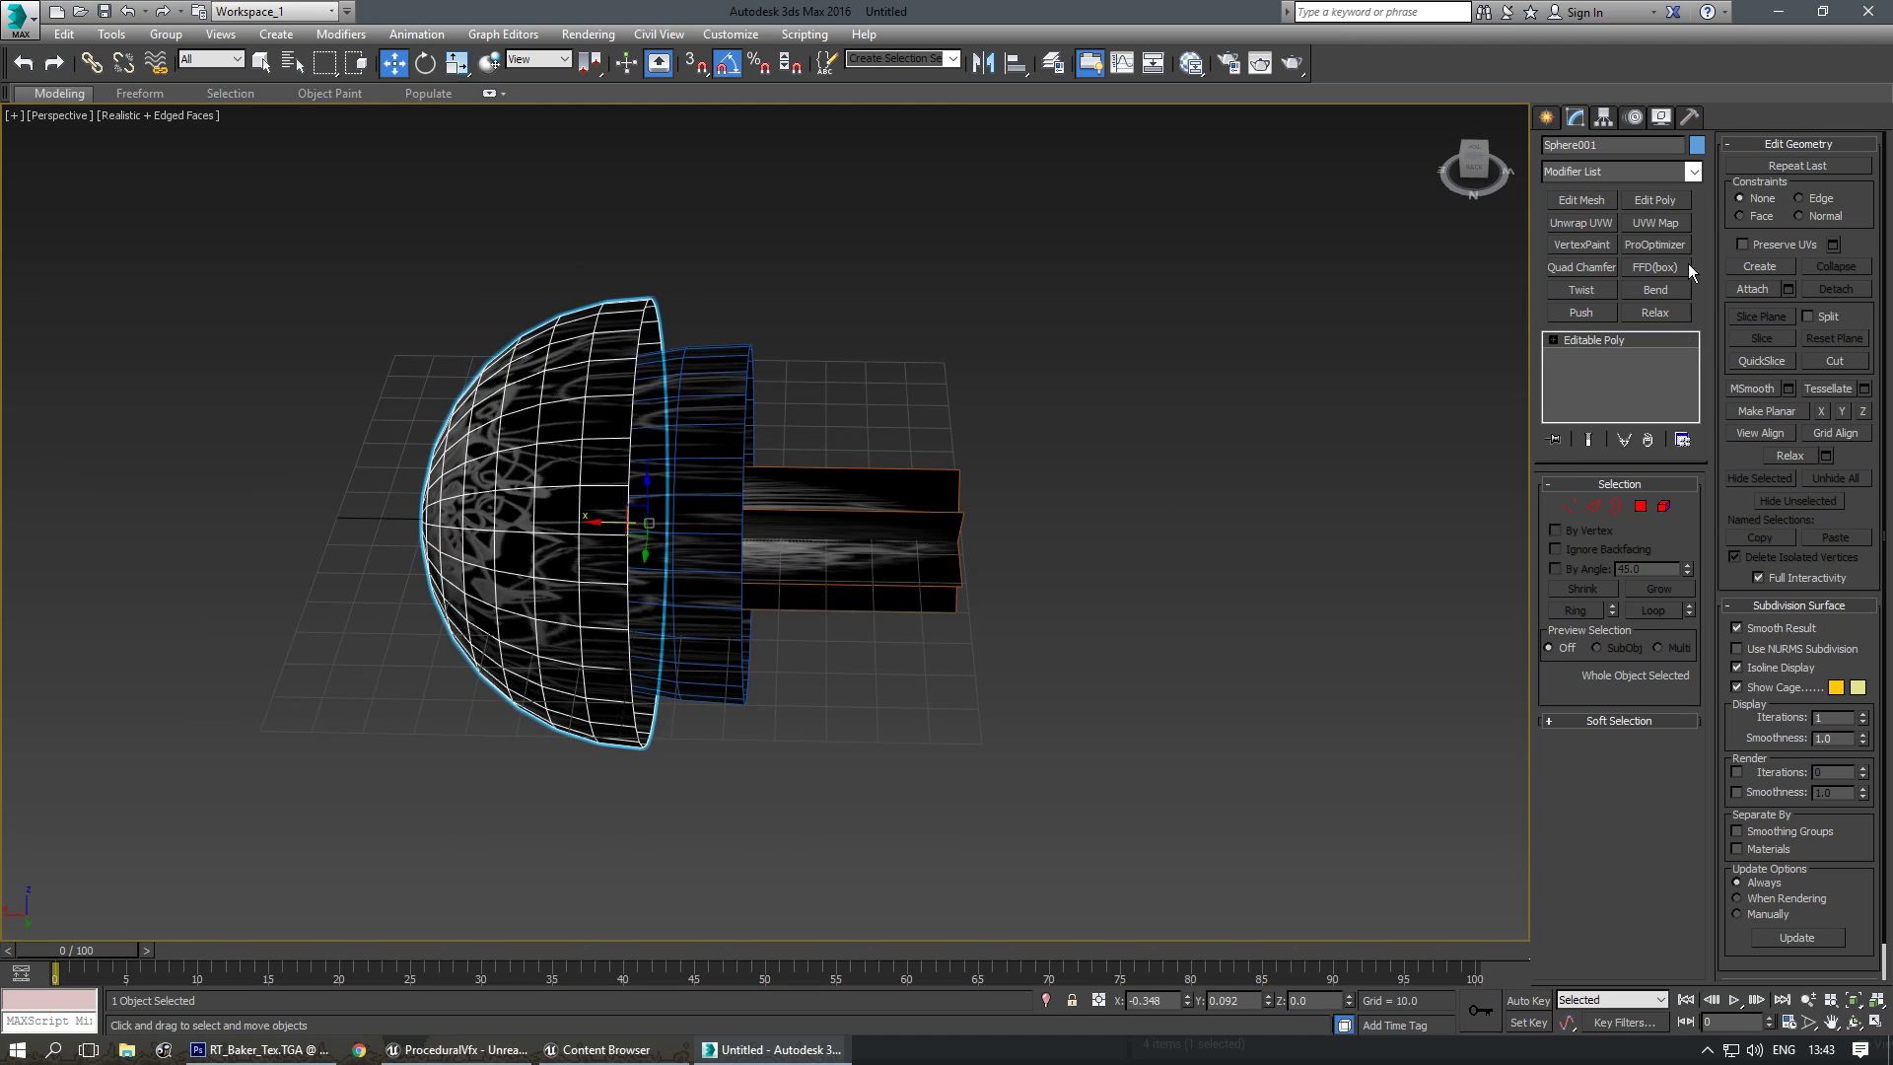
left_click(1761, 288)
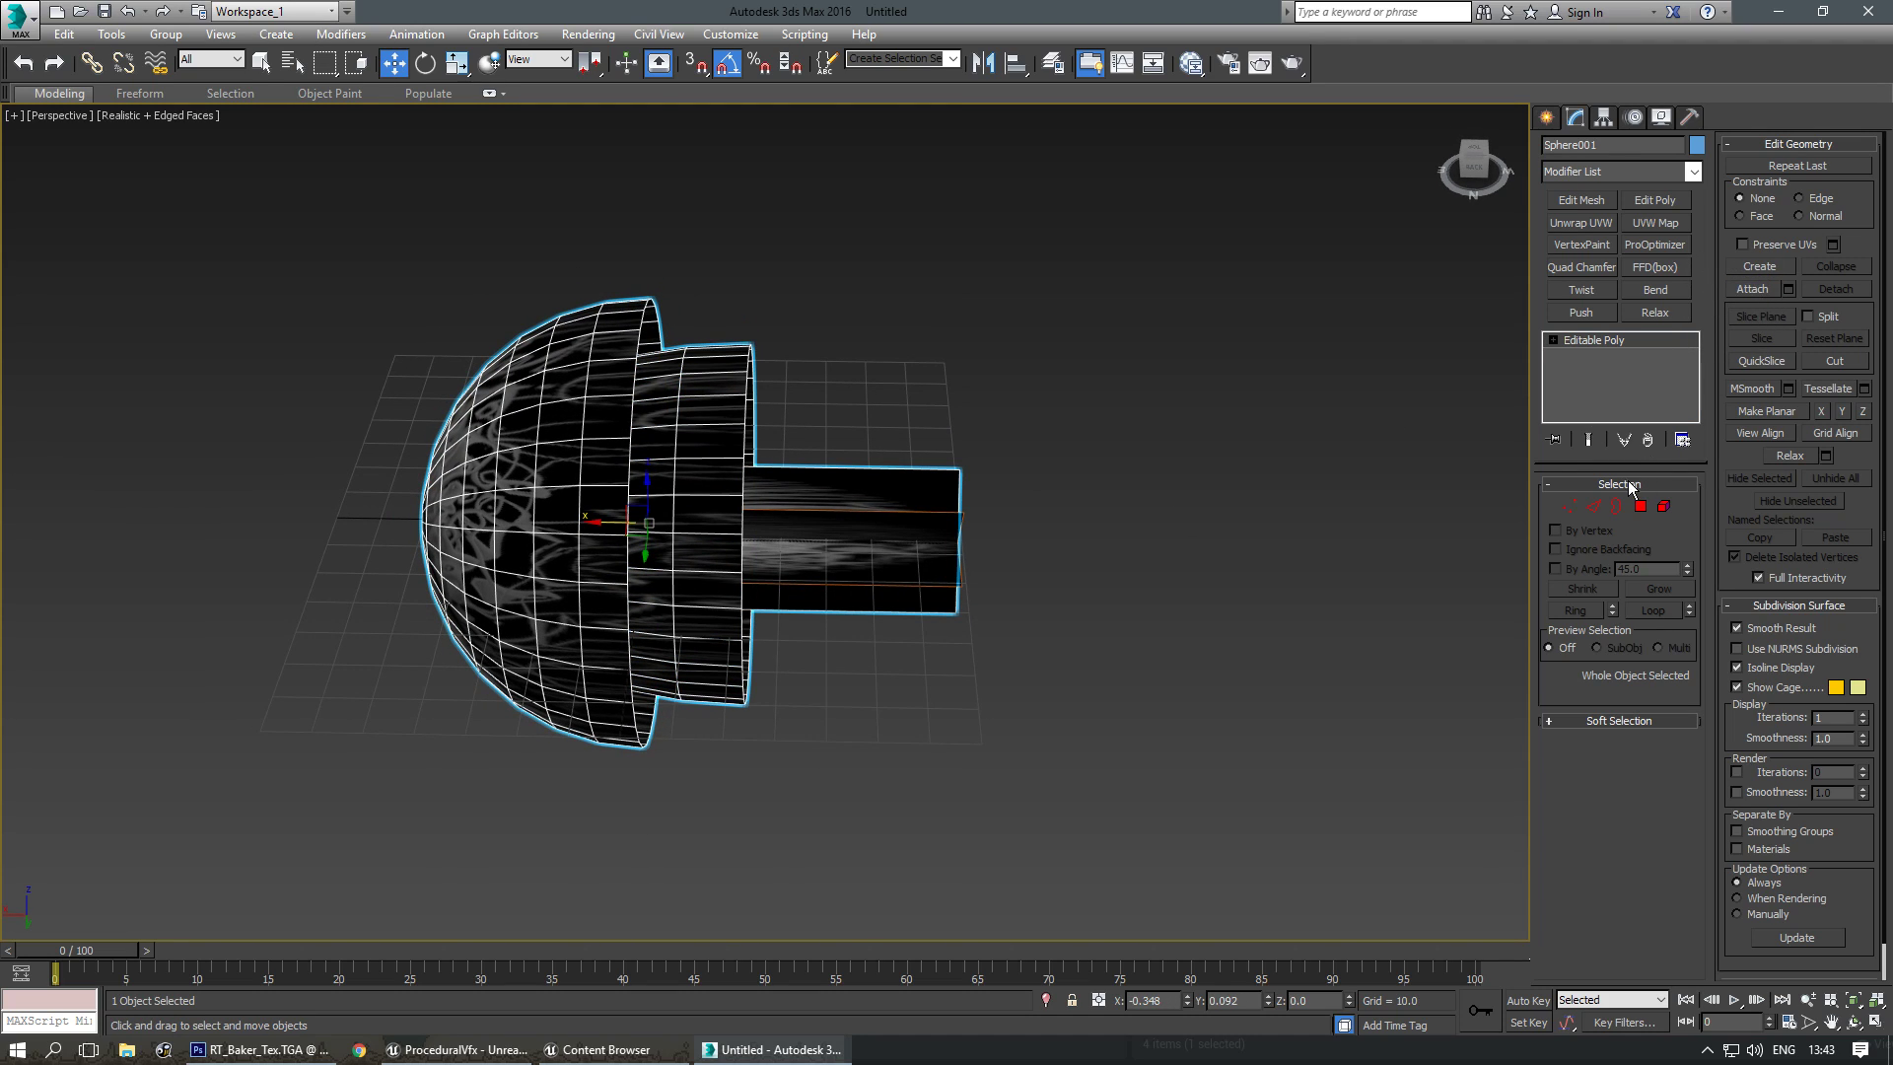
left_click(1761, 288)
mouse_move(1039, 519)
middle_mouse_down("alt")
mouse_move(923, 497)
mouse_move(1033, 530)
middle_mouse_up("alt")
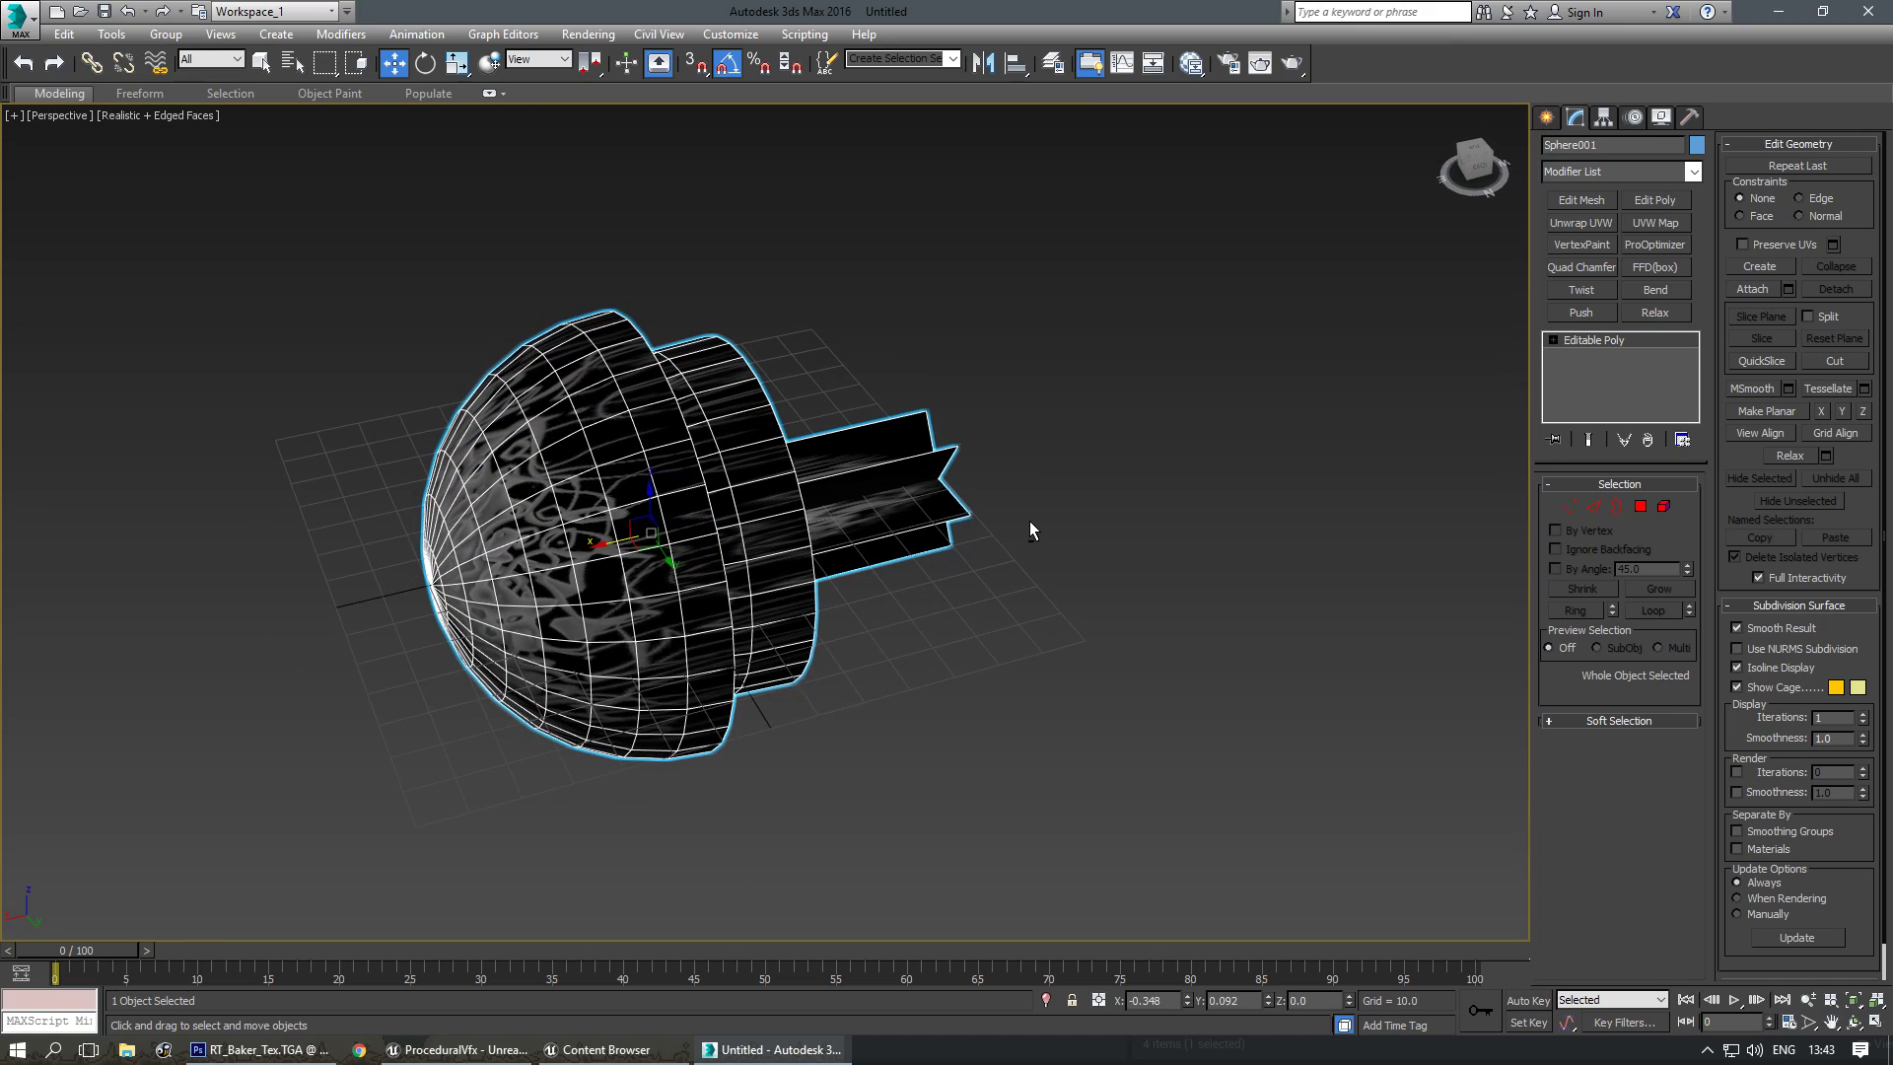
middle_click_drag(757, 661, 867, 672, "alt")
left_click(867, 673)
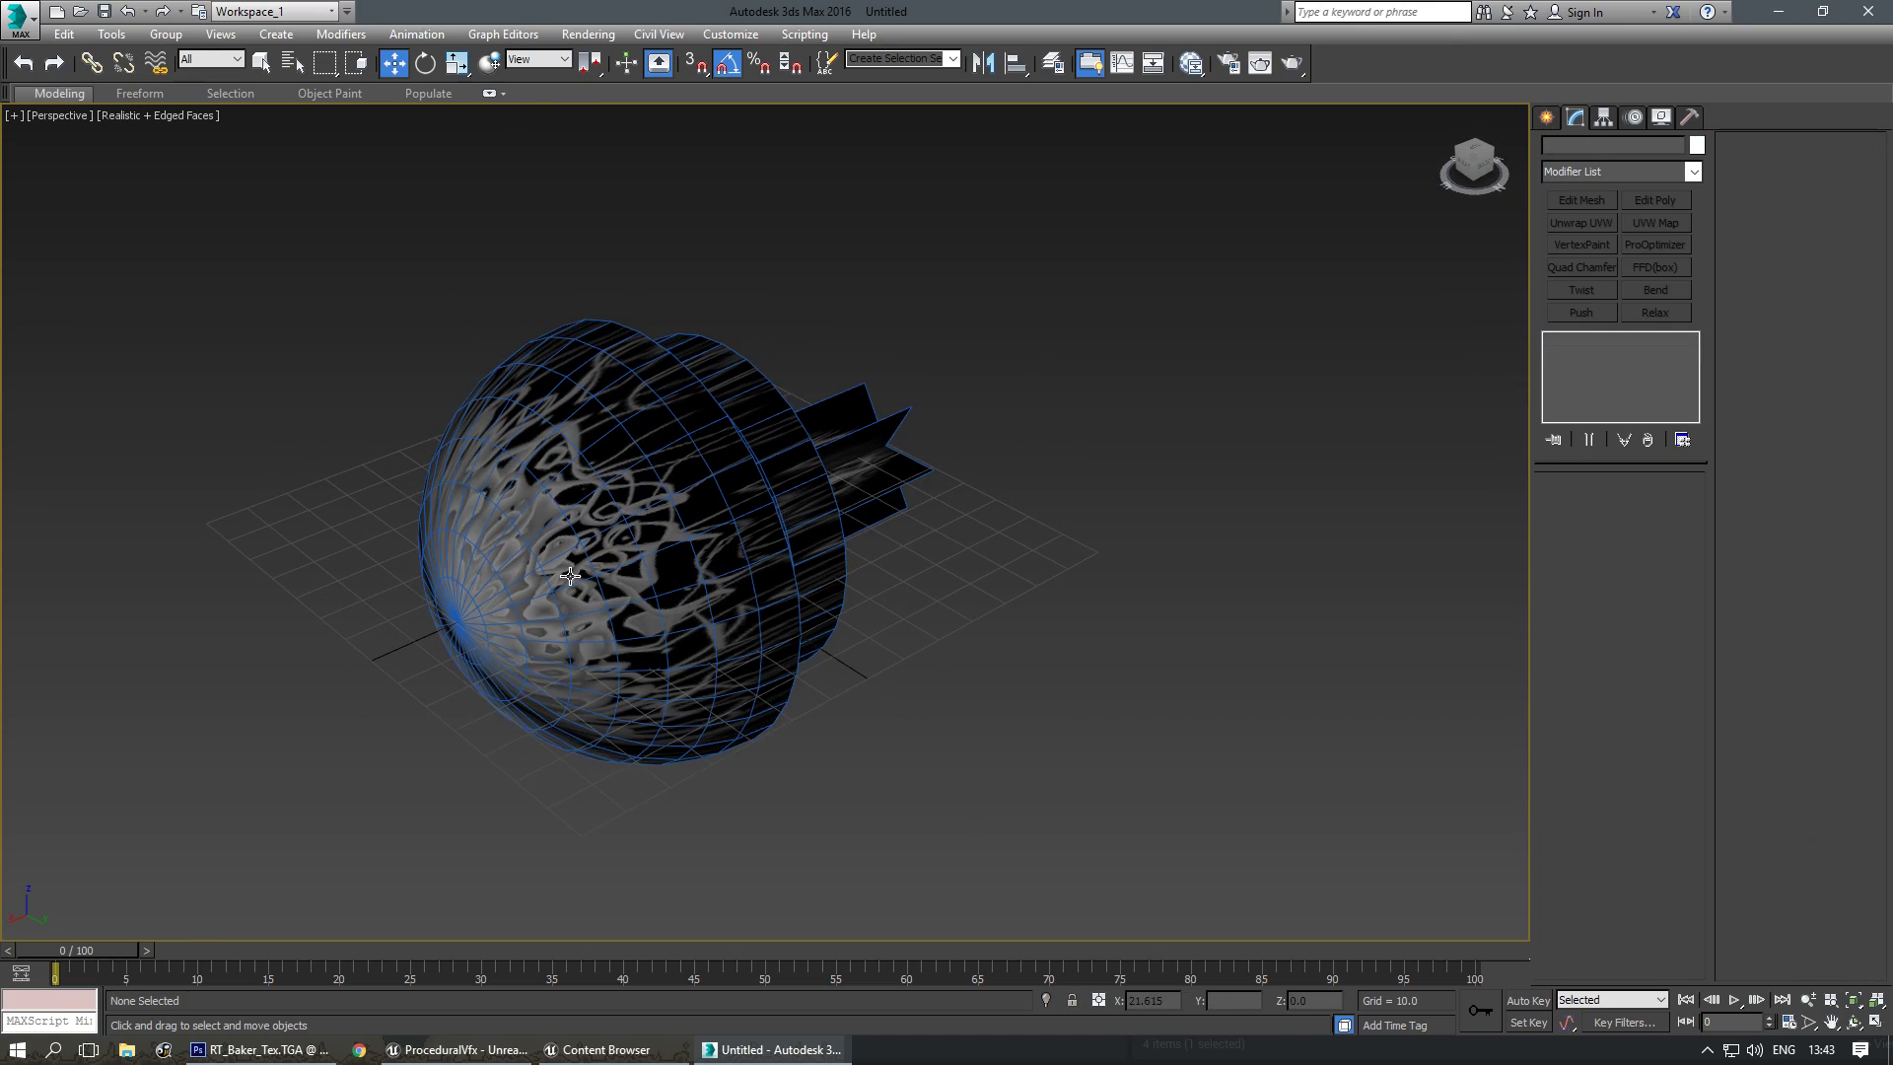
Select the combined flare mesh and turn off its edged-faces display.
scroll(575, 578, "up", 2)
middle_click_drag(566, 573, 716, 636, "alt")
scroll(575, 575, "down", 2)
left_click(738, 612)
key("F4")
Export the mesh as an FBX file named SM_ProcVFX_Test_01 to the _Tests_ folder on drive K:, keeping the current export options.
left_click(36, 18)
mouse_move(127, 345)
left_click(238, 181)
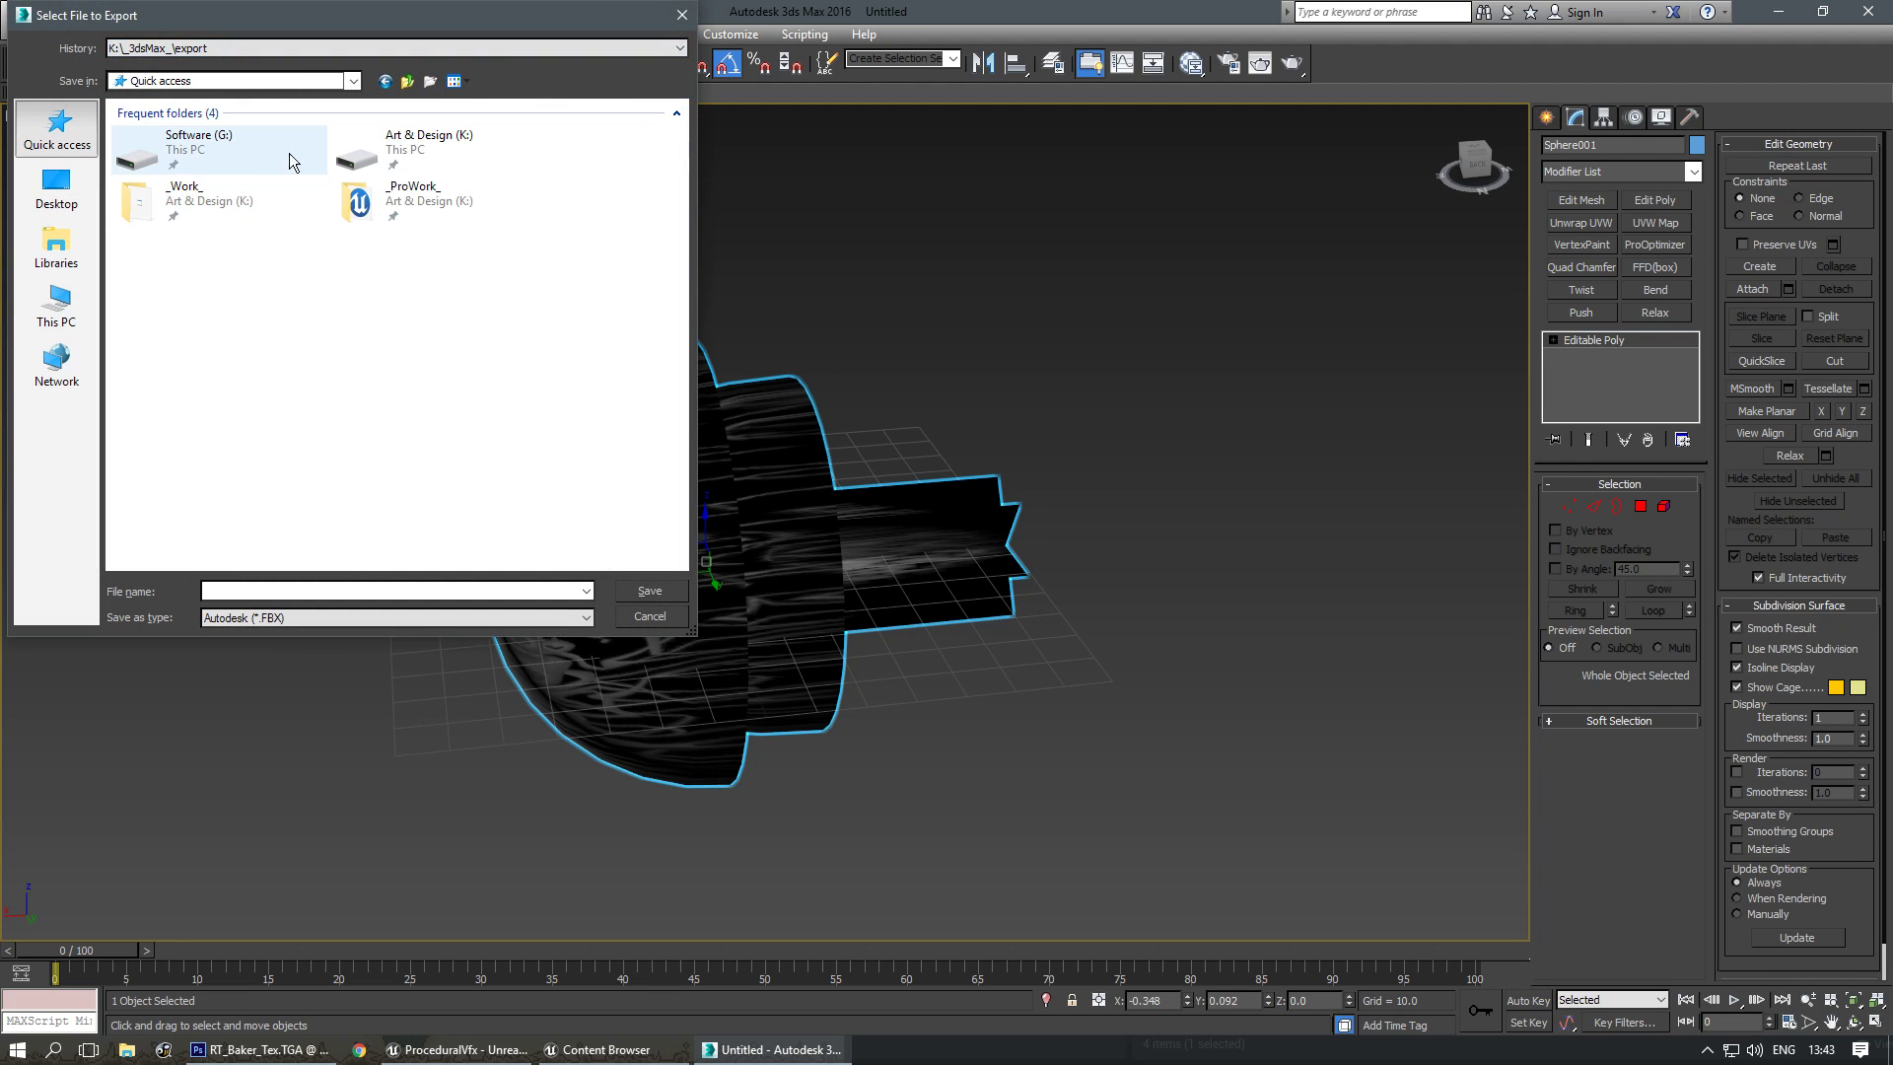
double_click(365, 149)
double_click(180, 308)
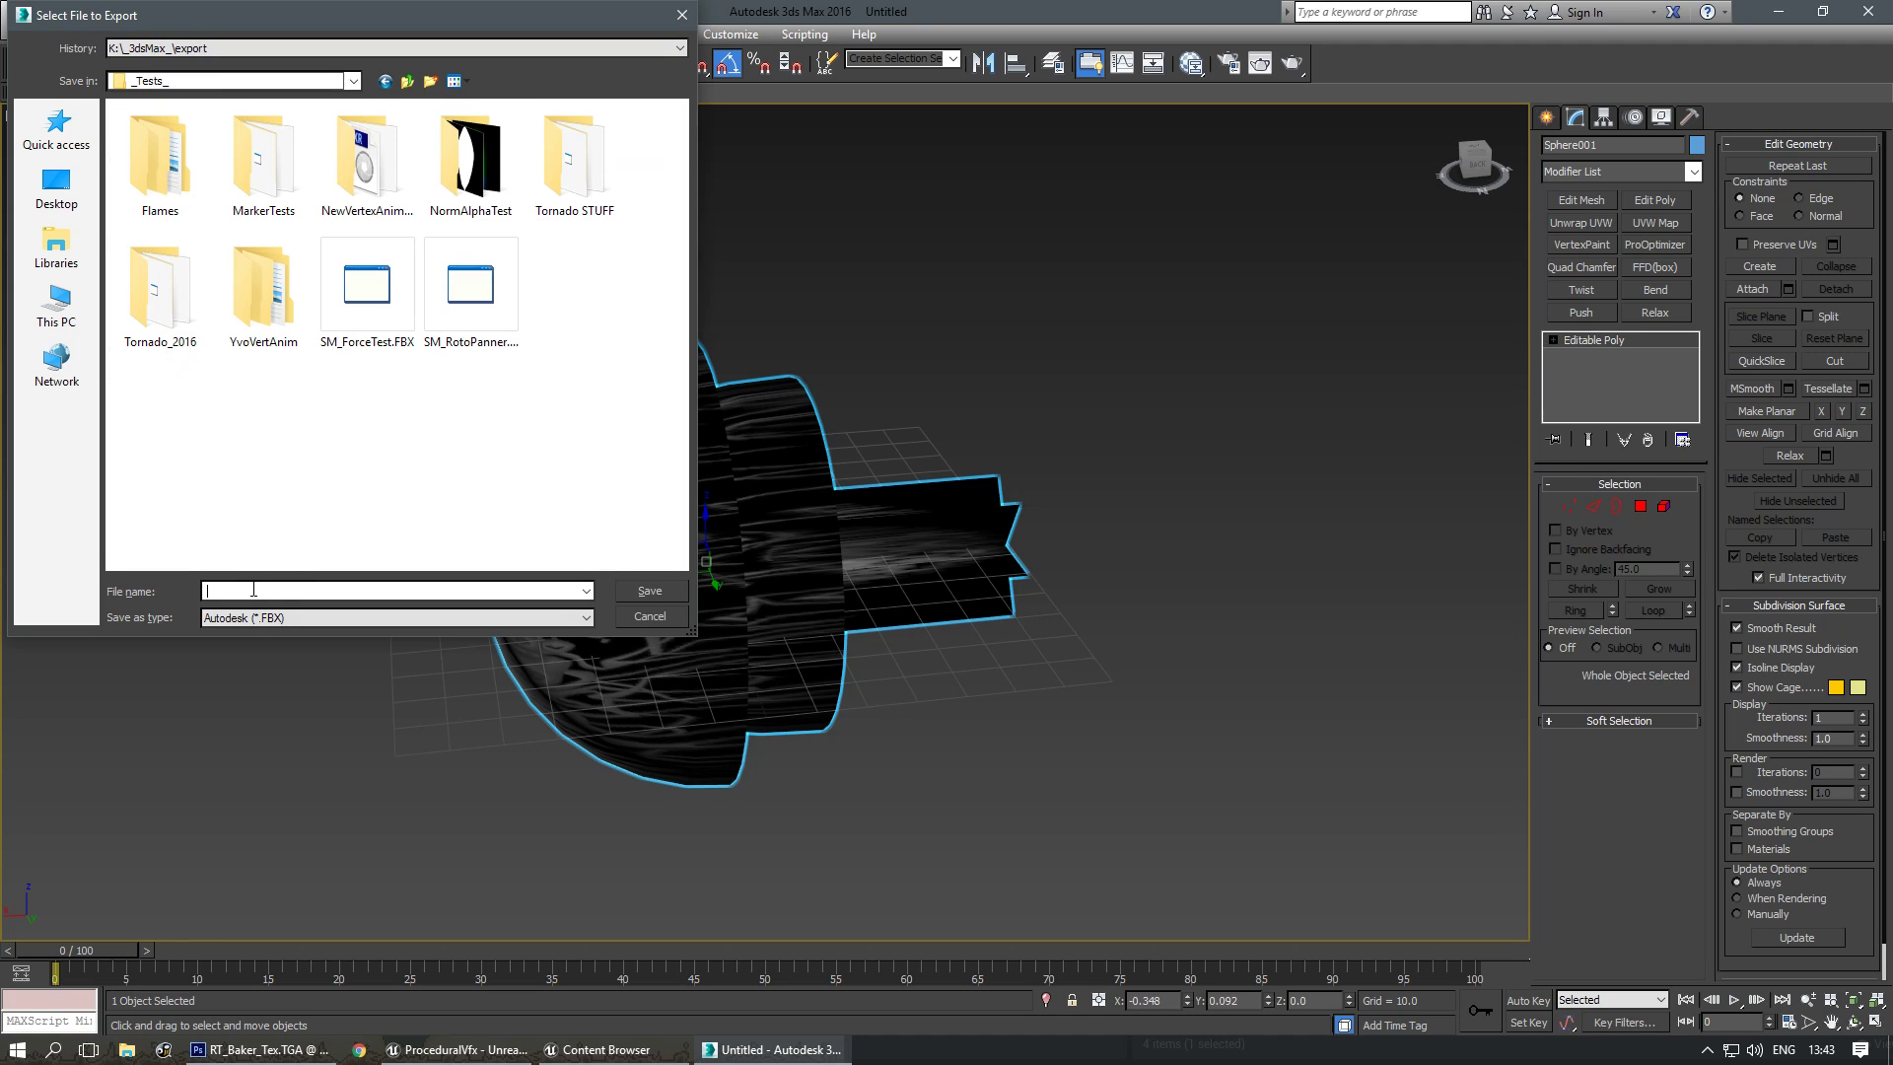
type("SM_")
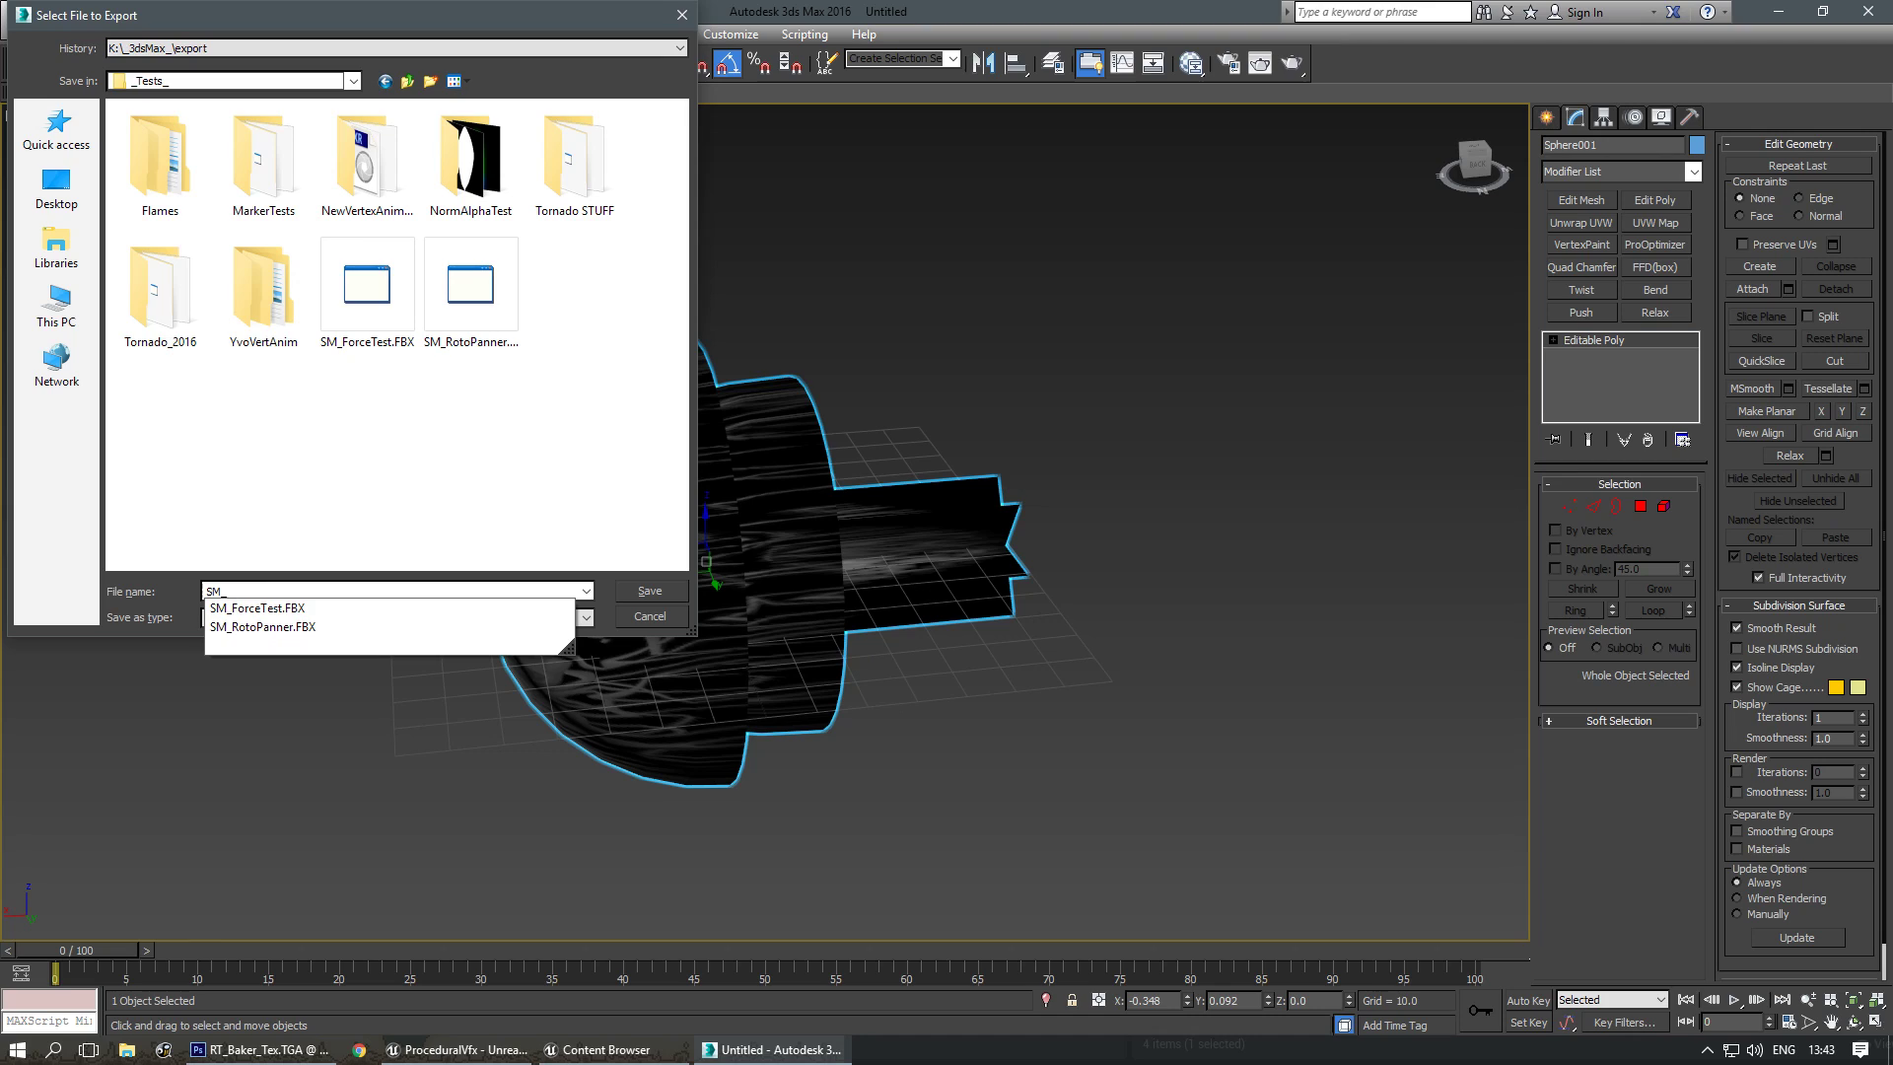
type("ProcVFX_Test_01")
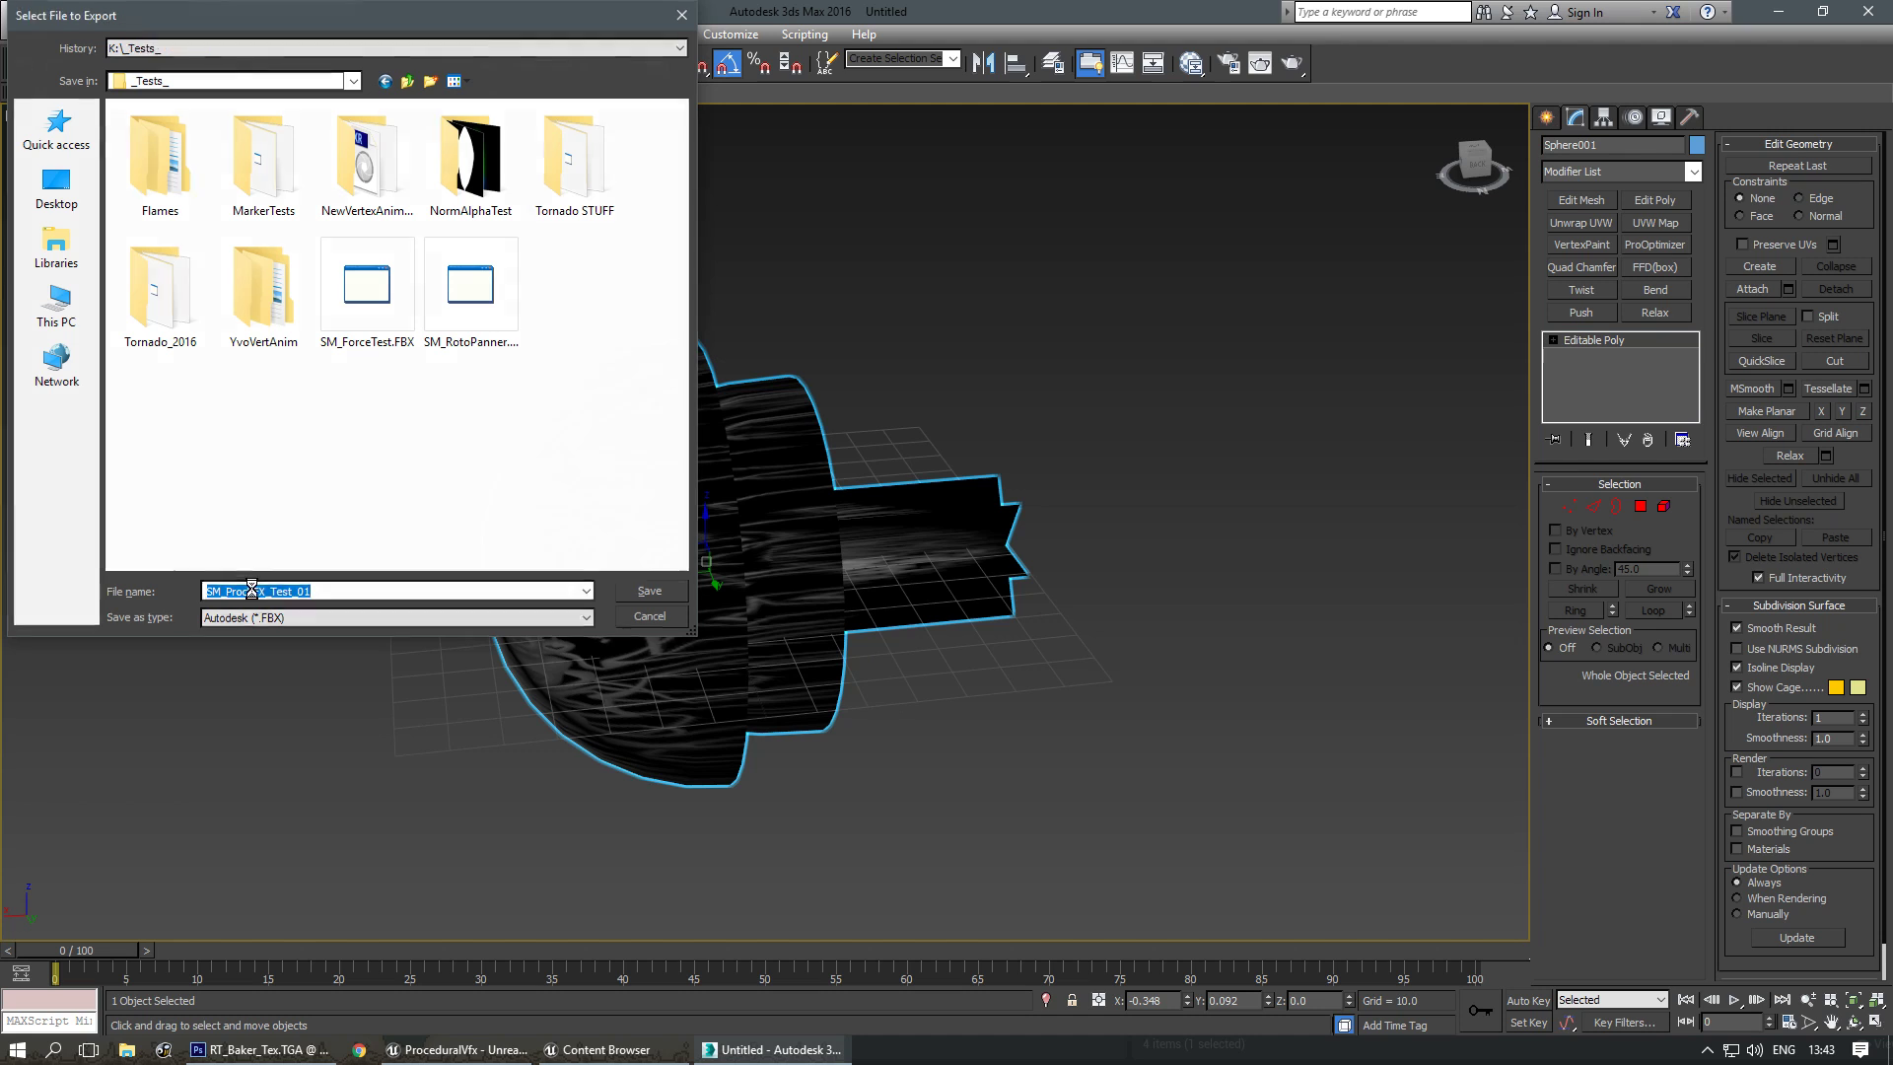
key("Return")
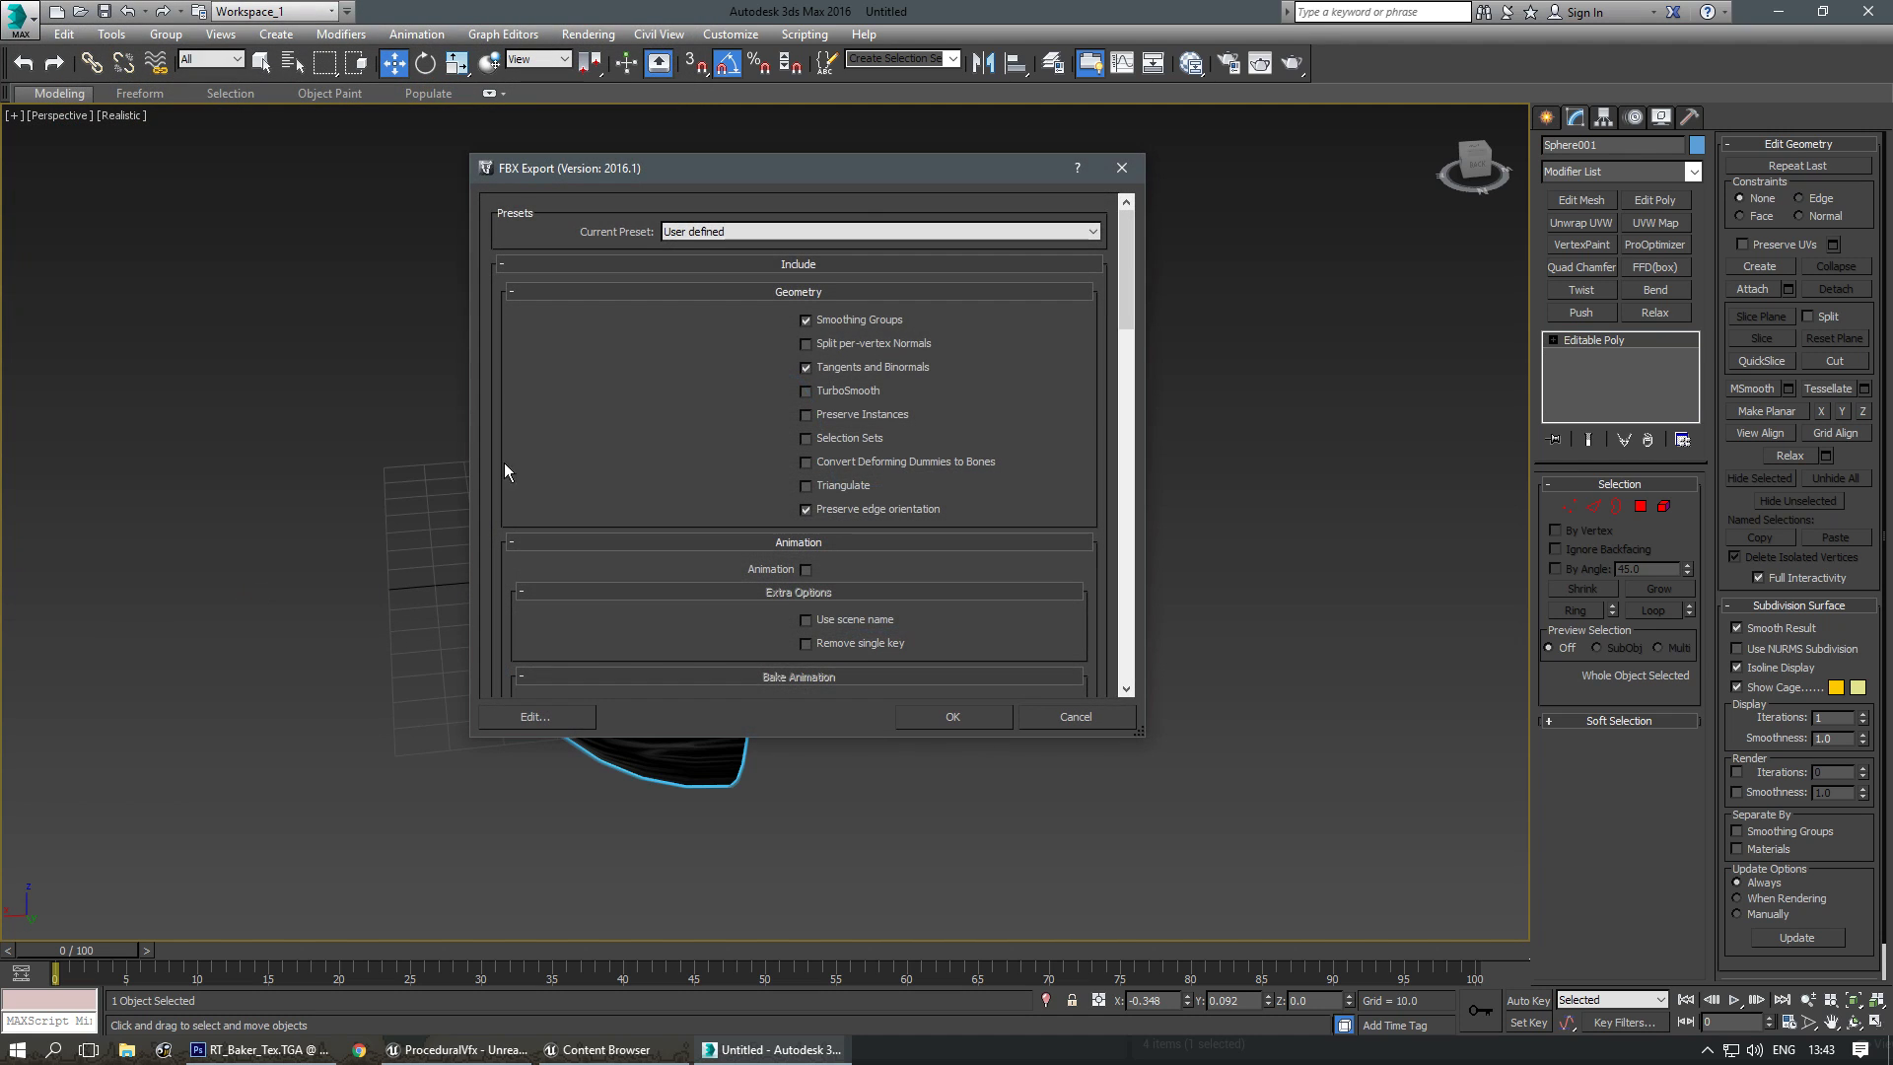
left_click(955, 718)
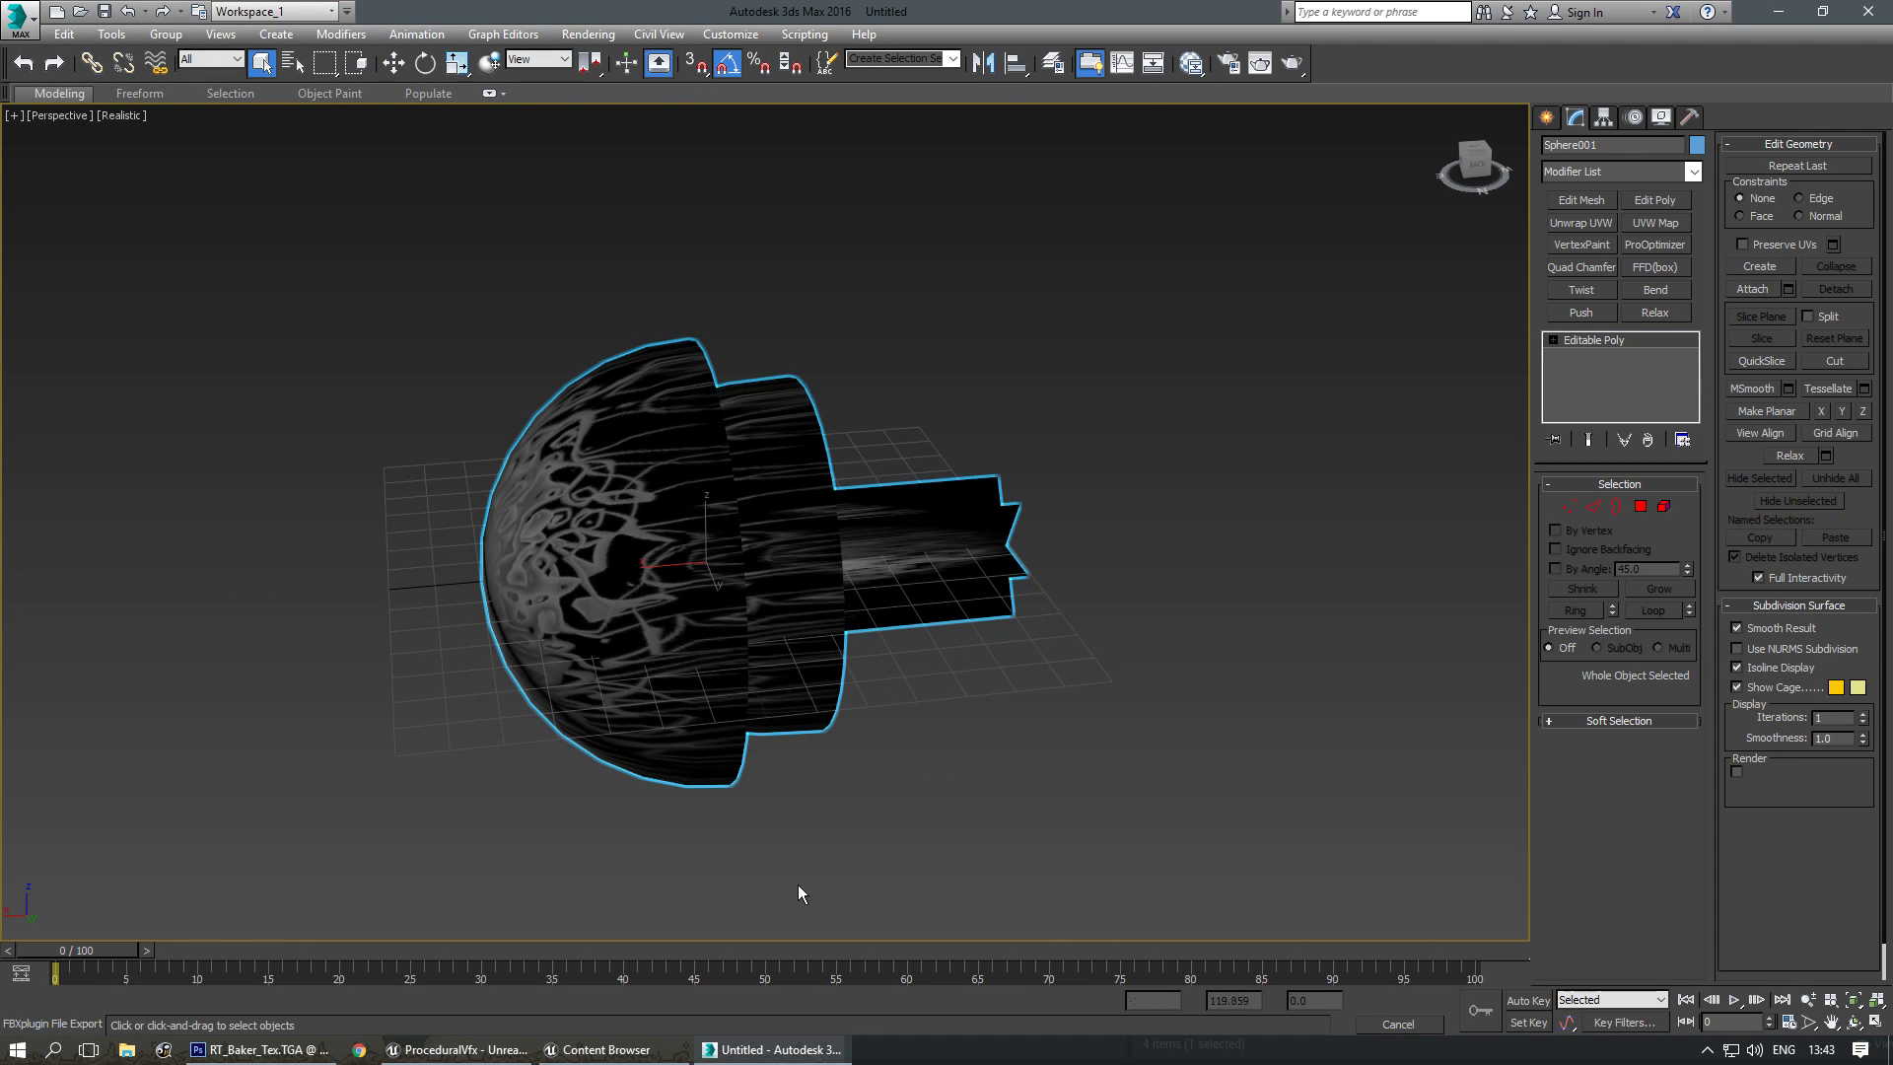
Switch to Unreal's Content Browser and choose SM_ProcVFX_Test_01.FBX from K:\_Tests_ for import into the Z_TextureBaker folder.
left_click(608, 1049)
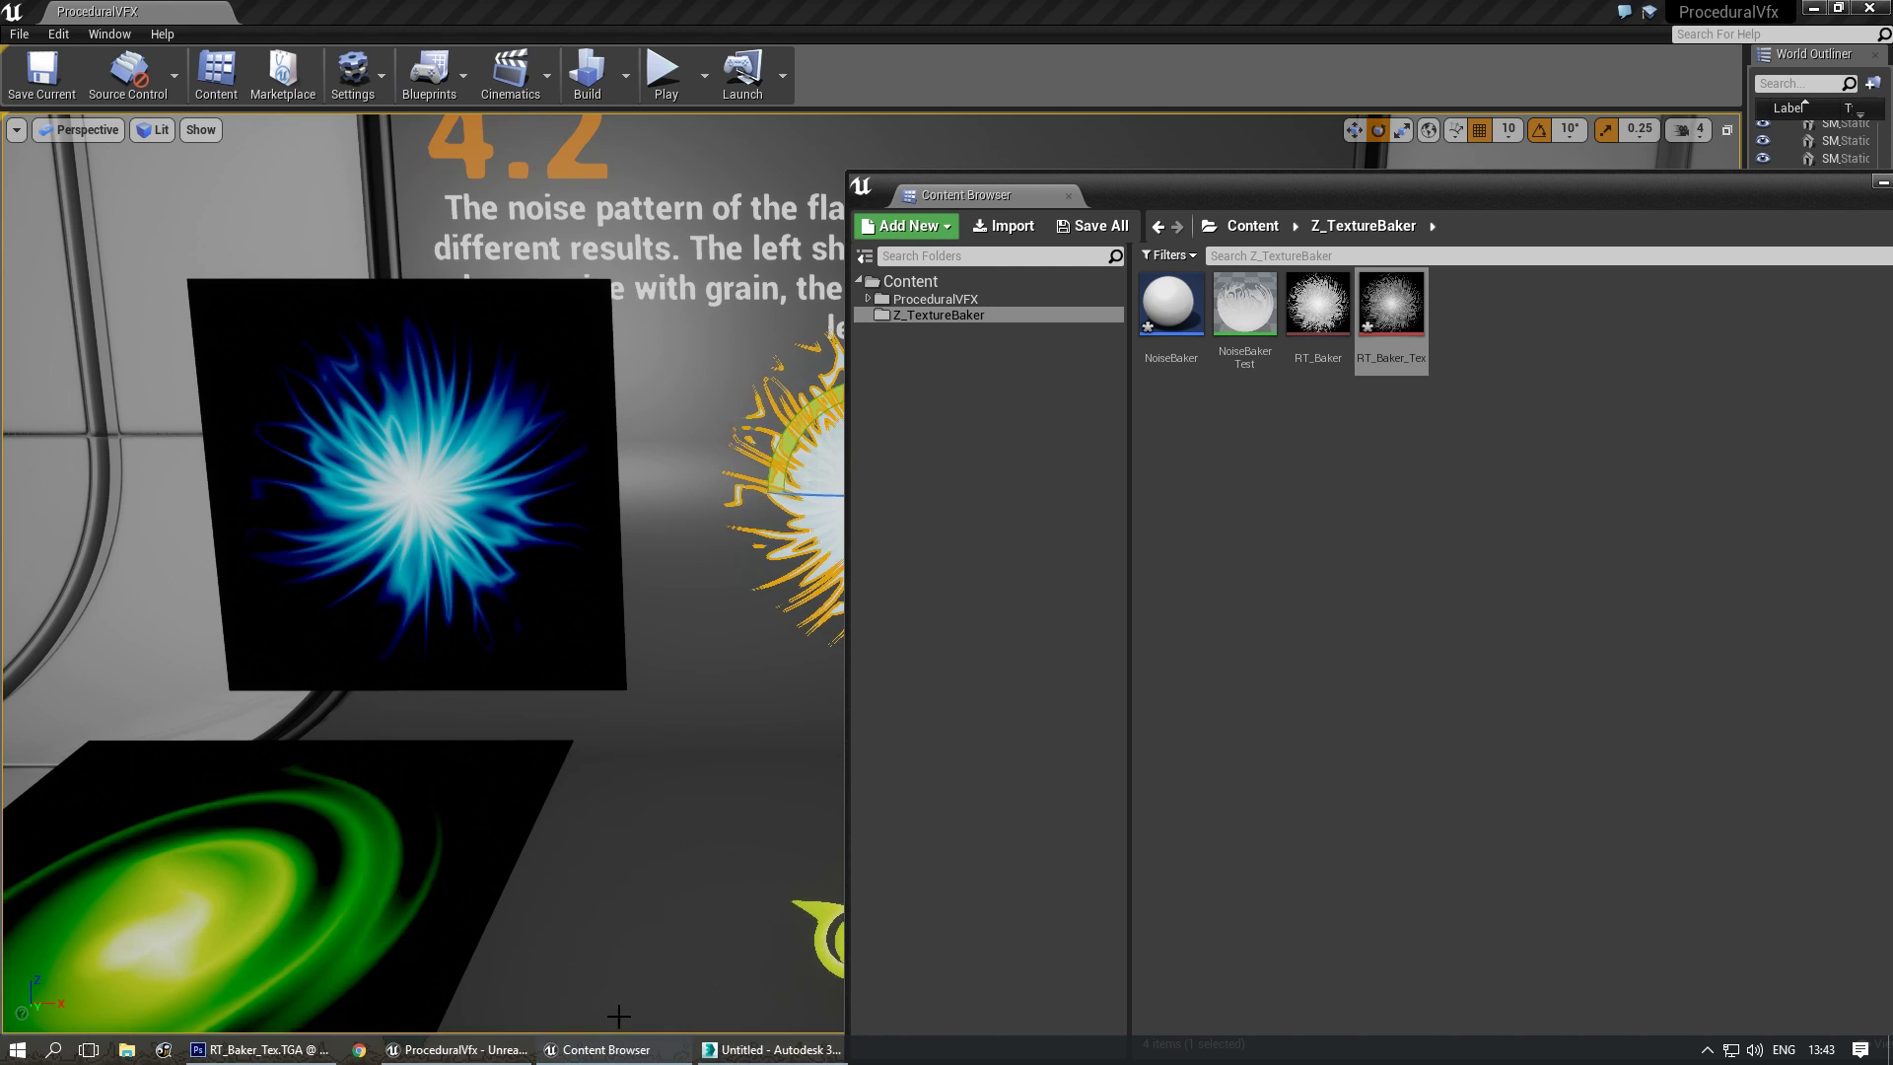
double_click(1385, 193)
left_click(706, 207)
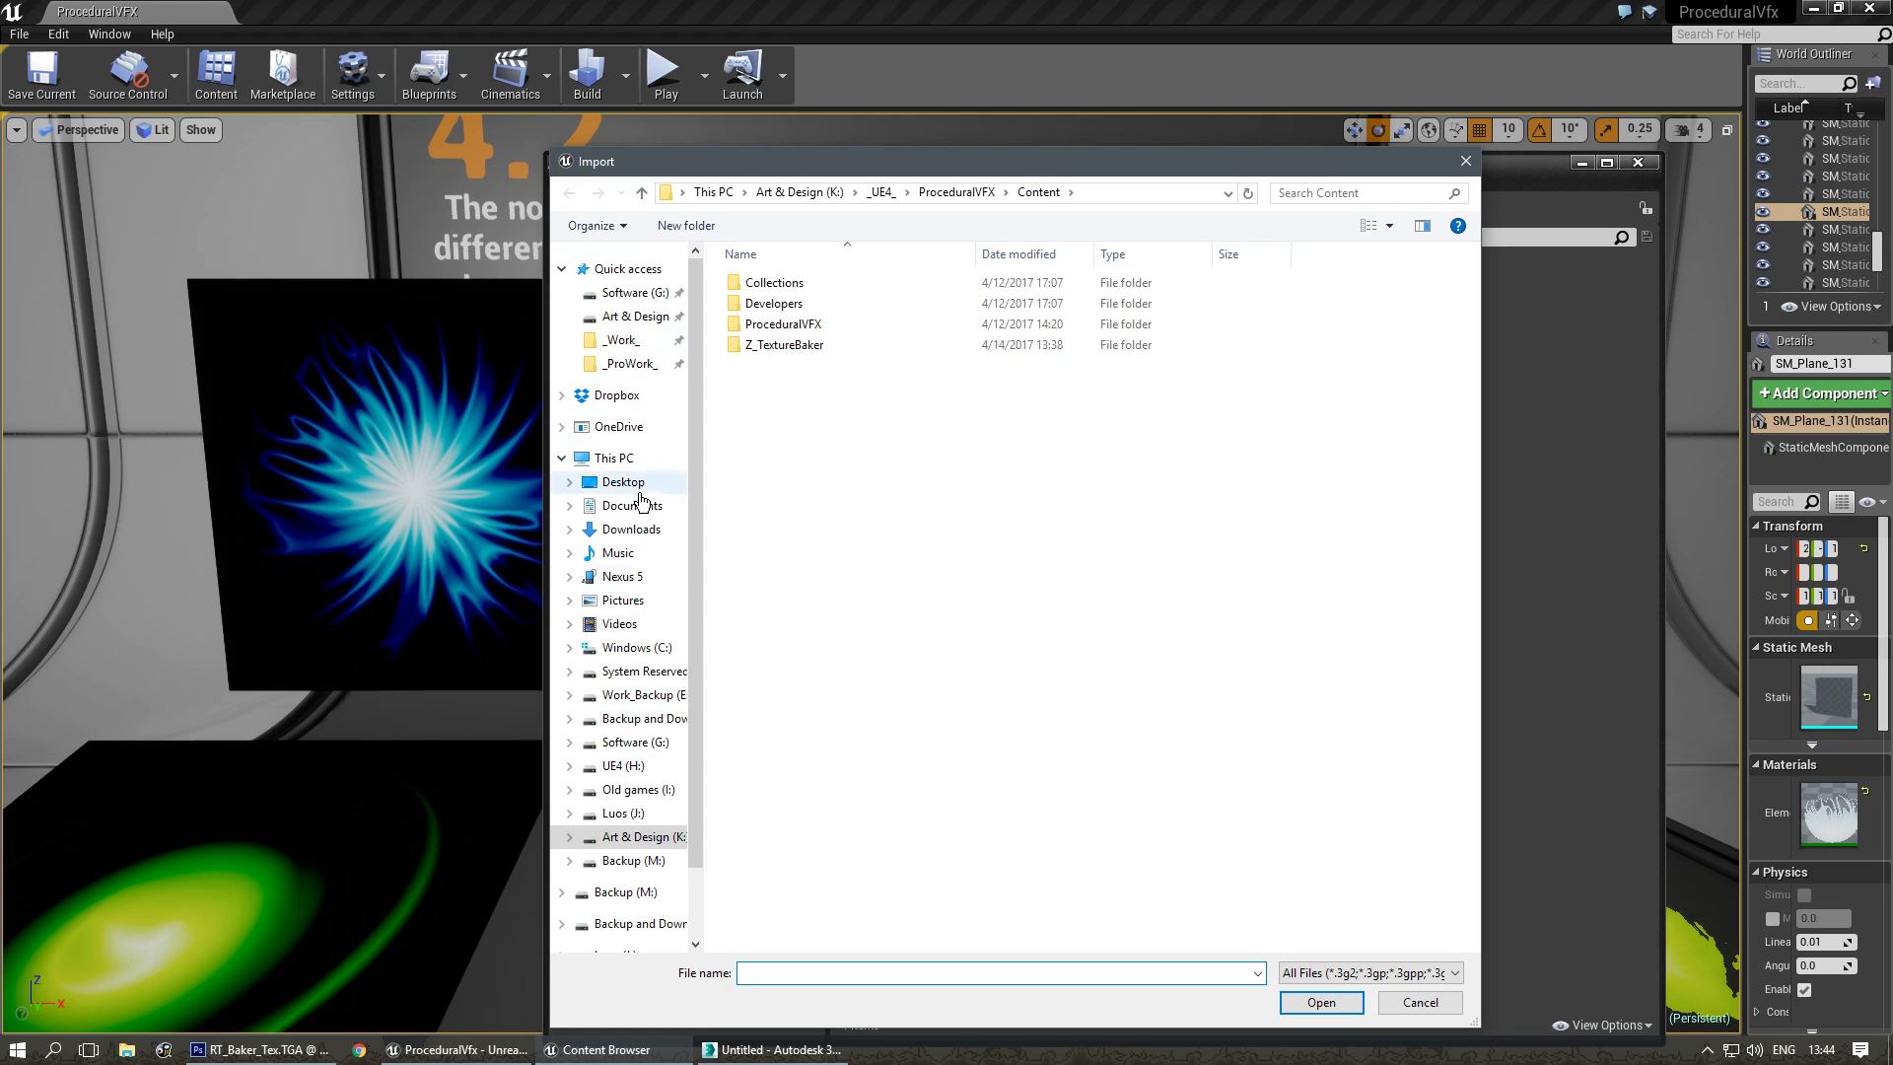
left_click(632, 836)
double_click(802, 465)
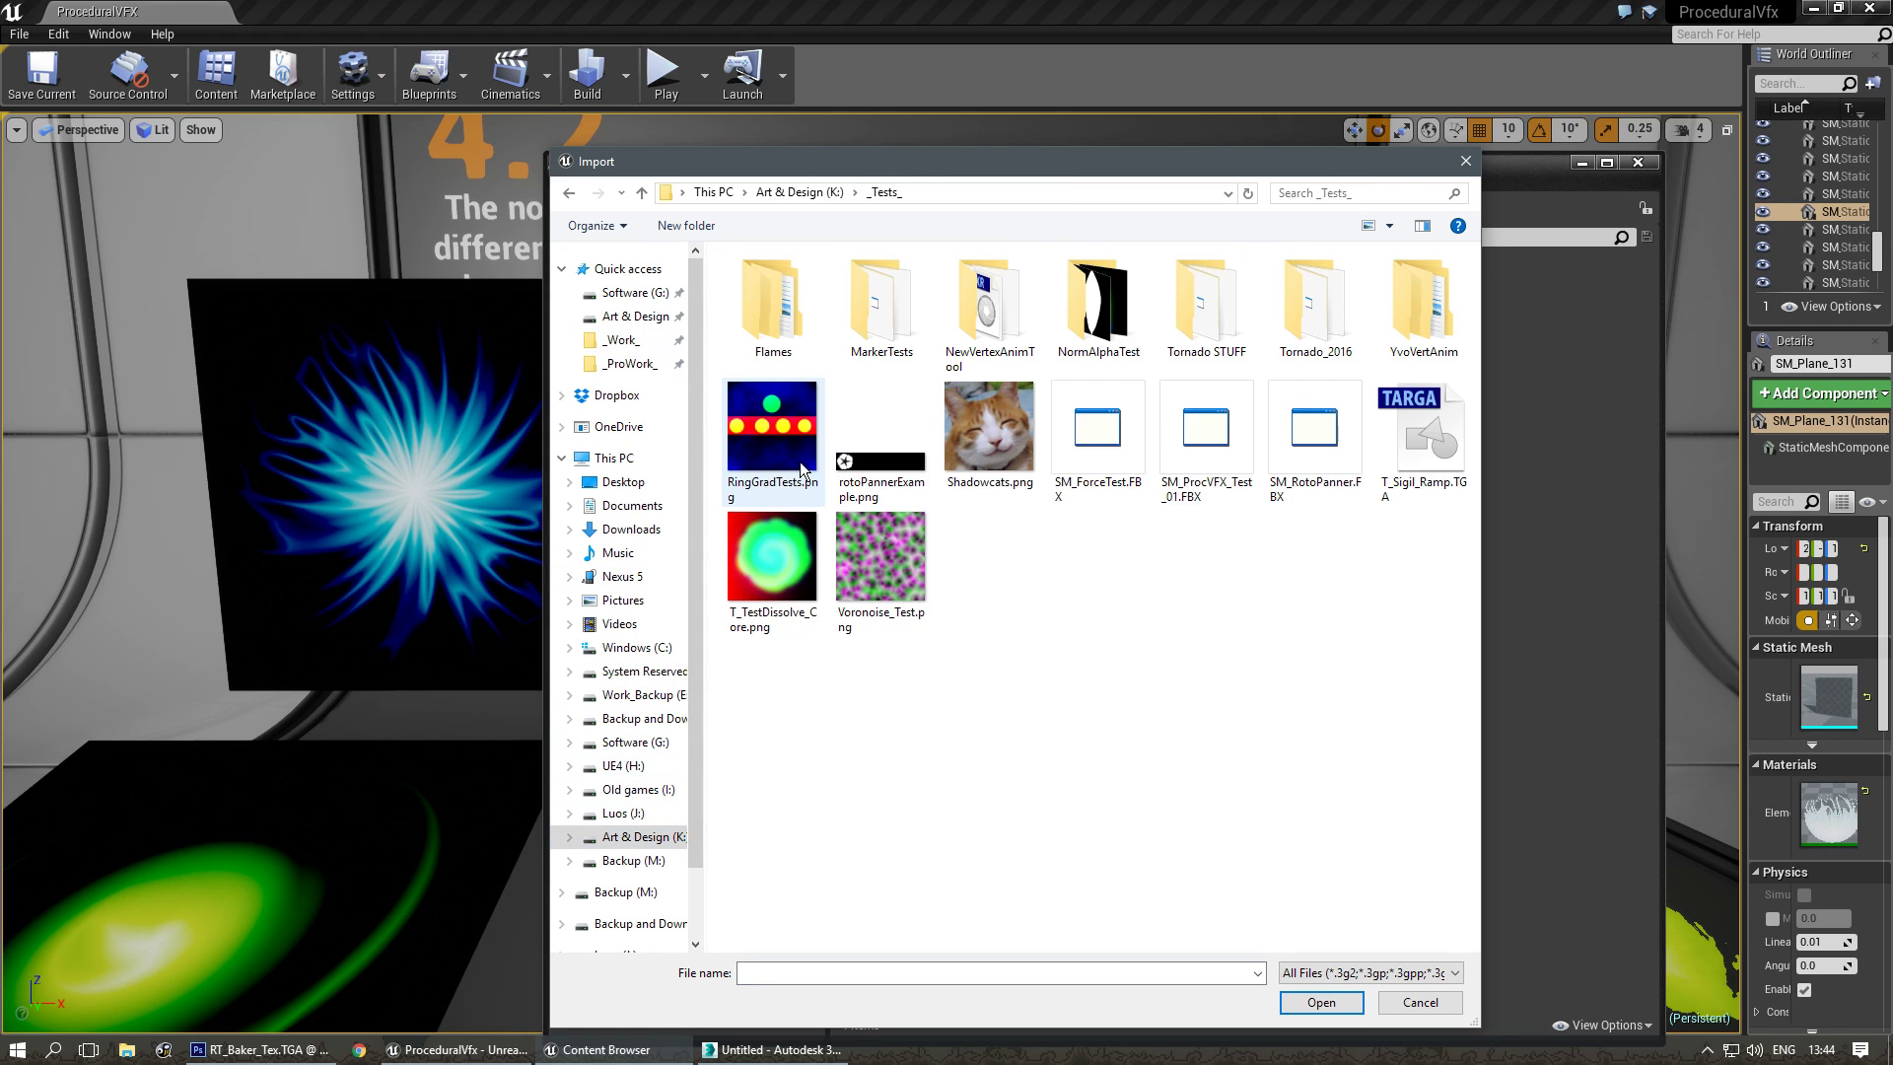
double_click(1205, 434)
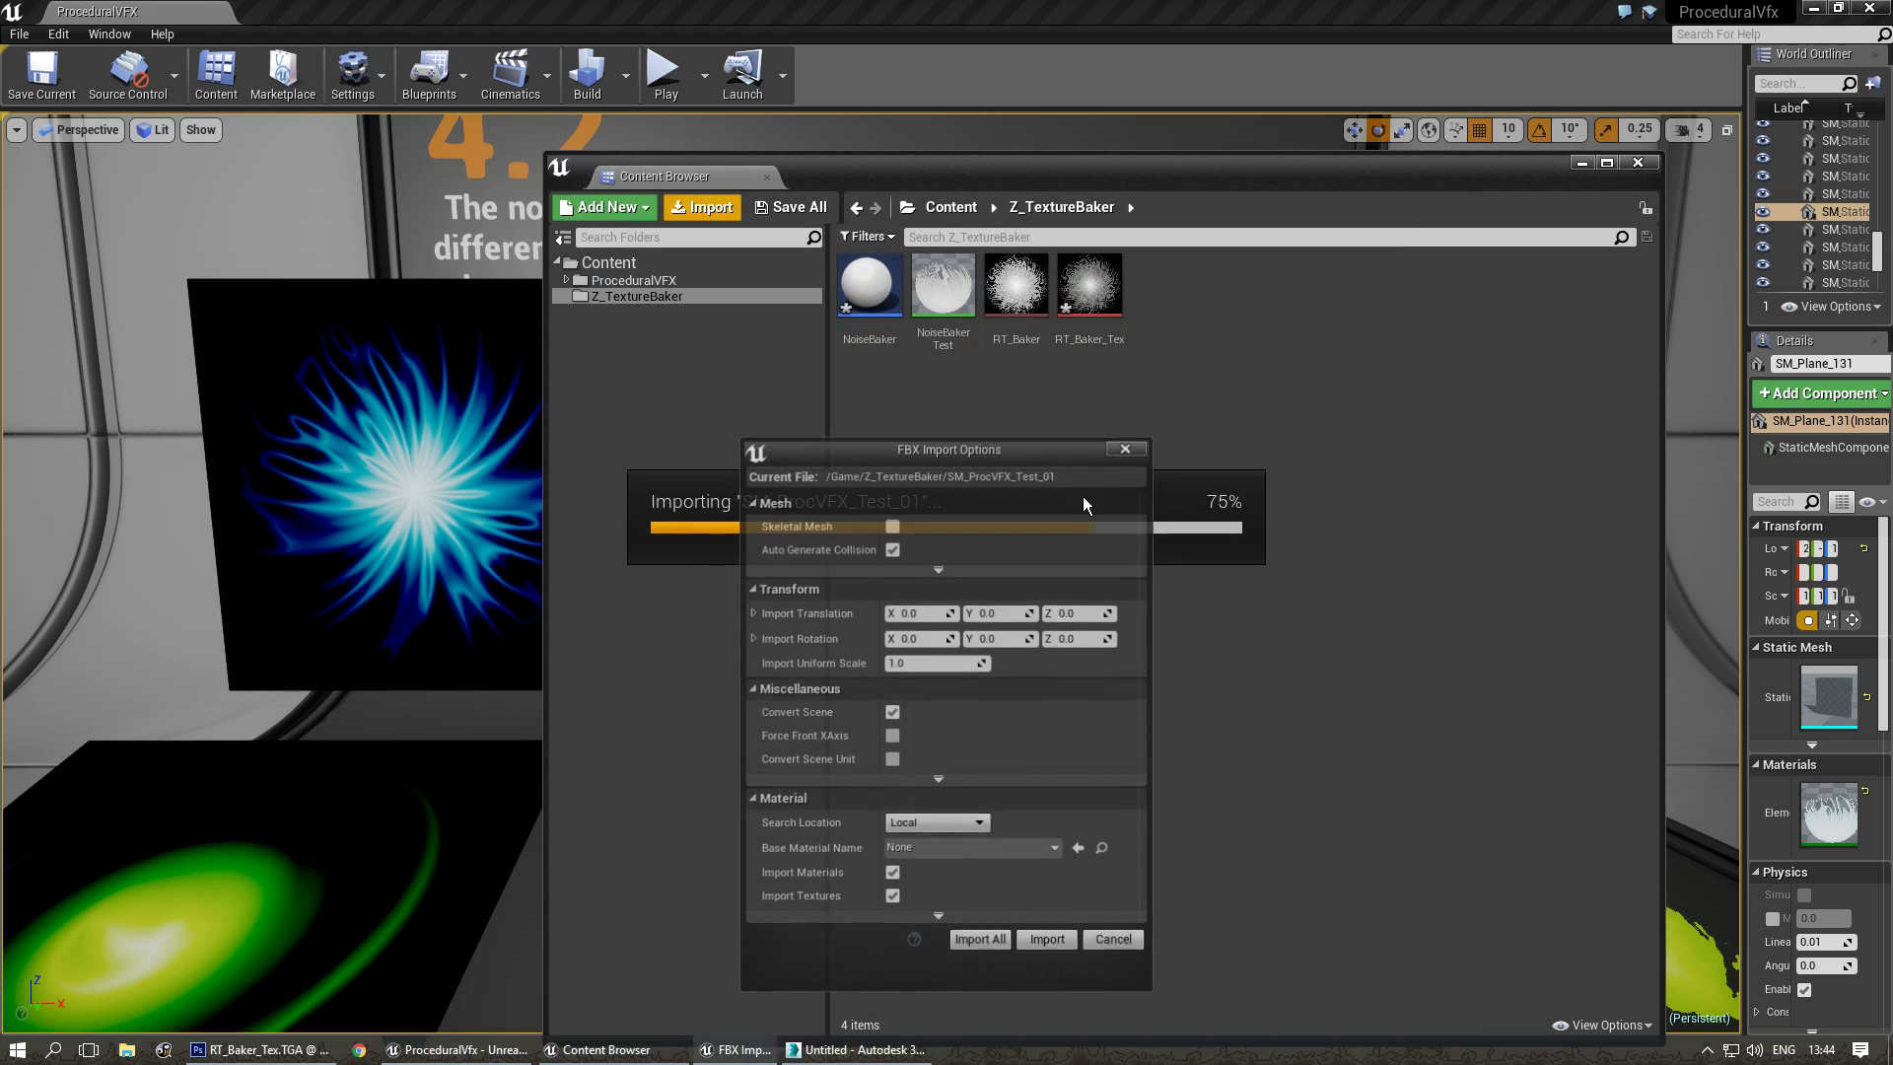
Disable Auto Generate Collision, Import Materials and Import Textures in the FBX import options.
left_click_drag(1025, 449, 1036, 287)
left_click(903, 386)
left_click(903, 736)
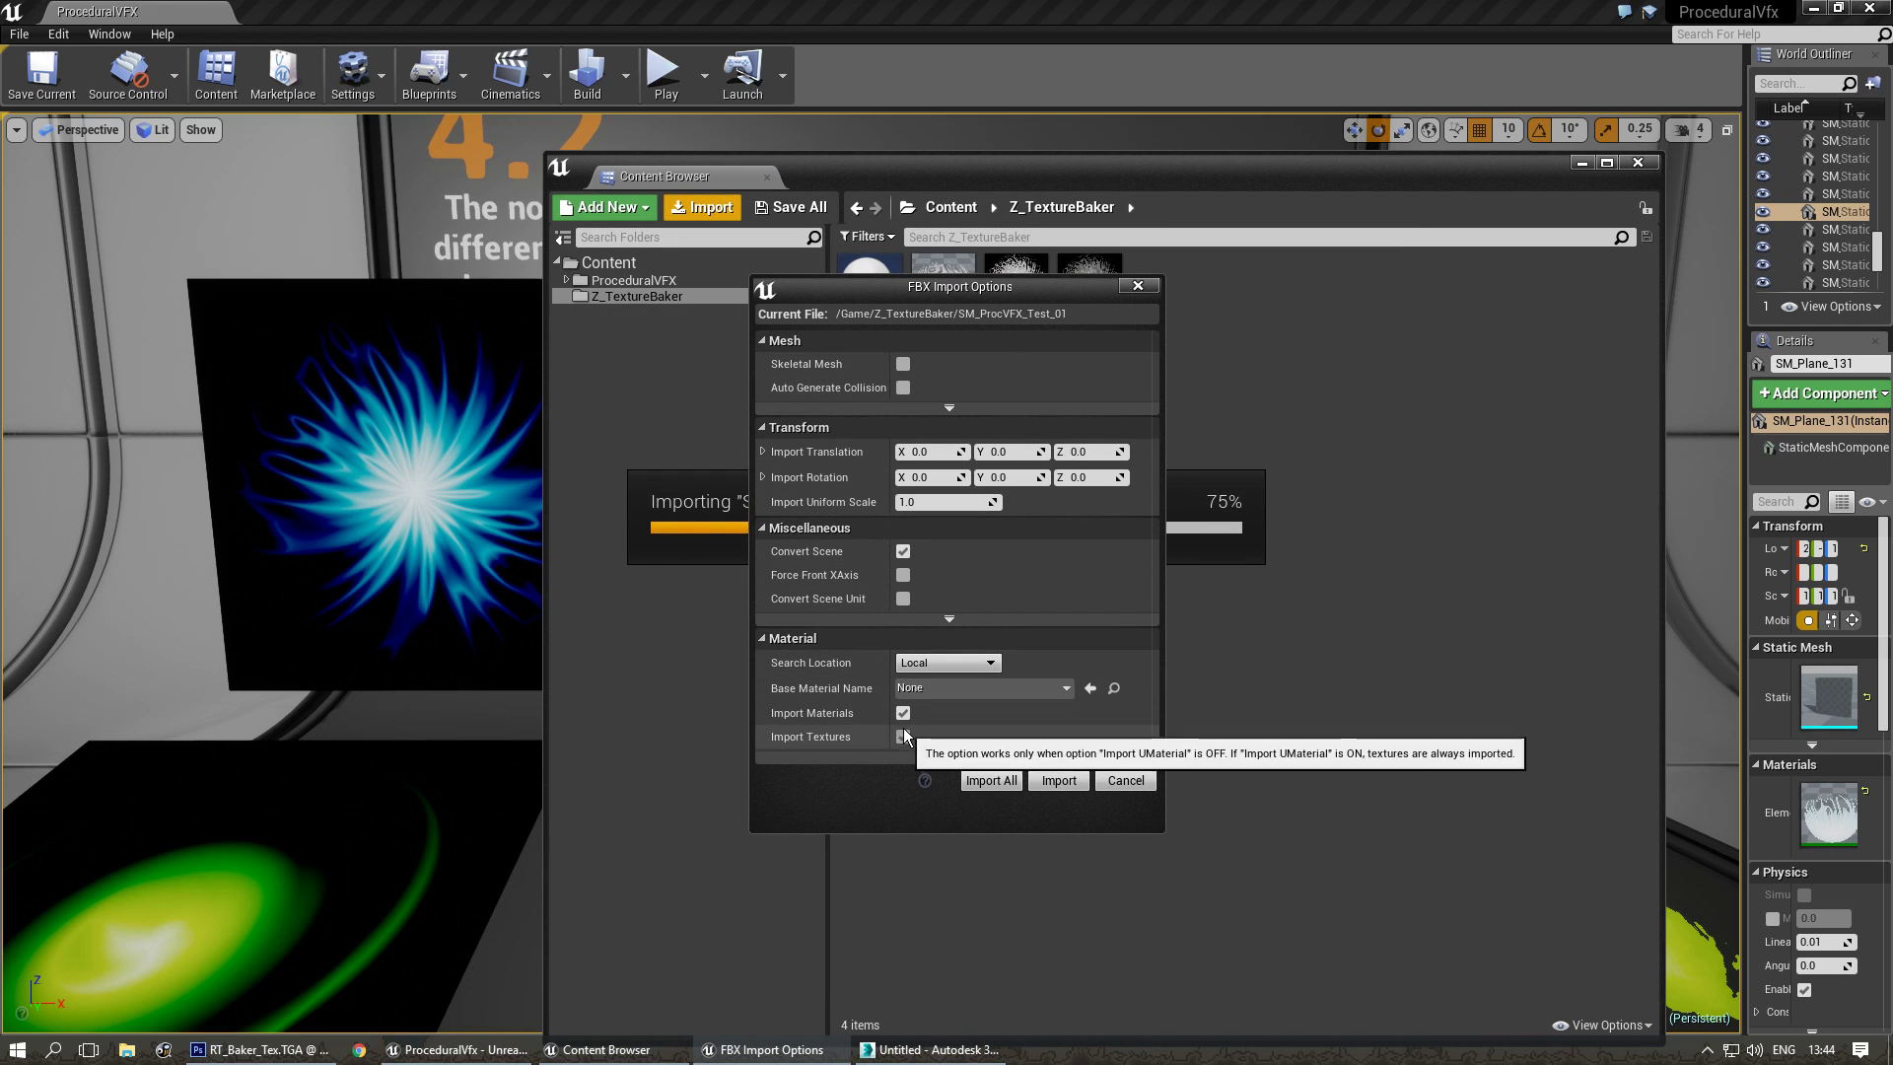
left_click(903, 713)
left_click(904, 731)
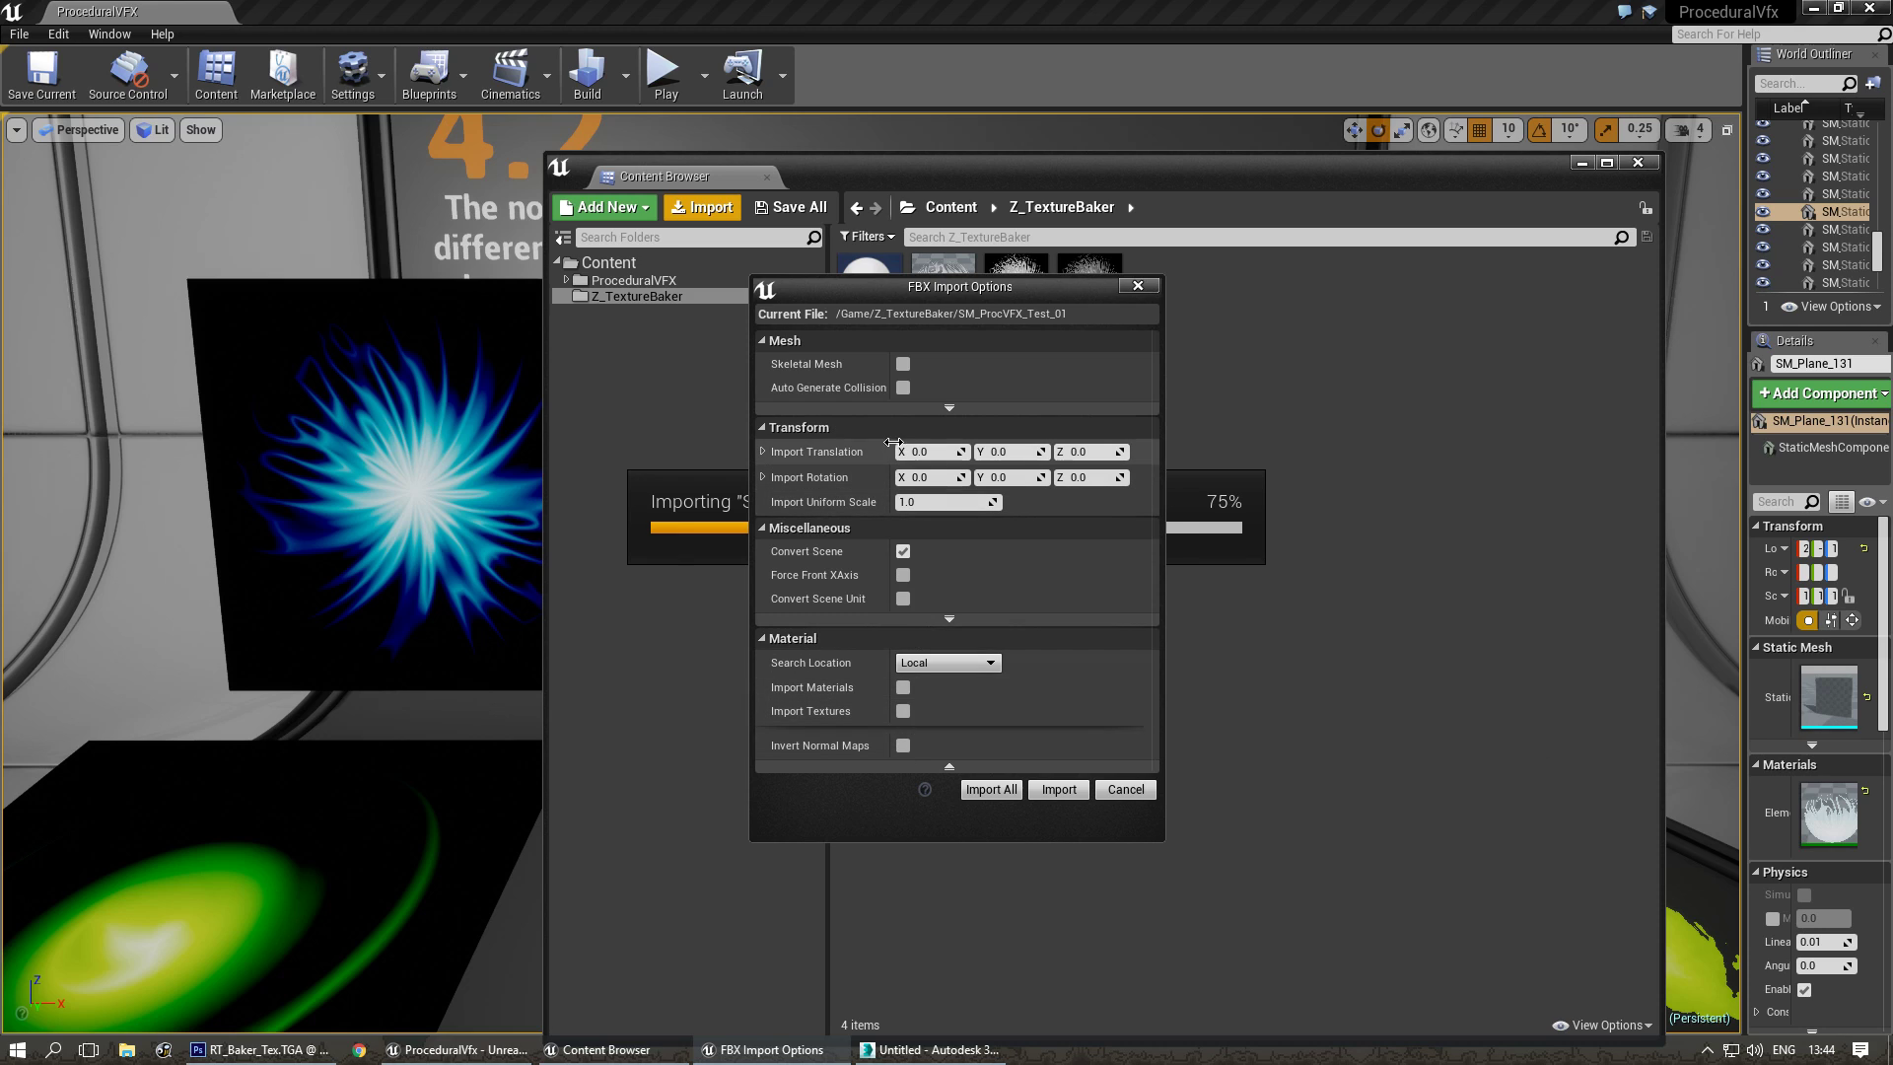
Set the Normal Import Method to Import Normals and Tangents and import the mesh.
left_click(949, 407)
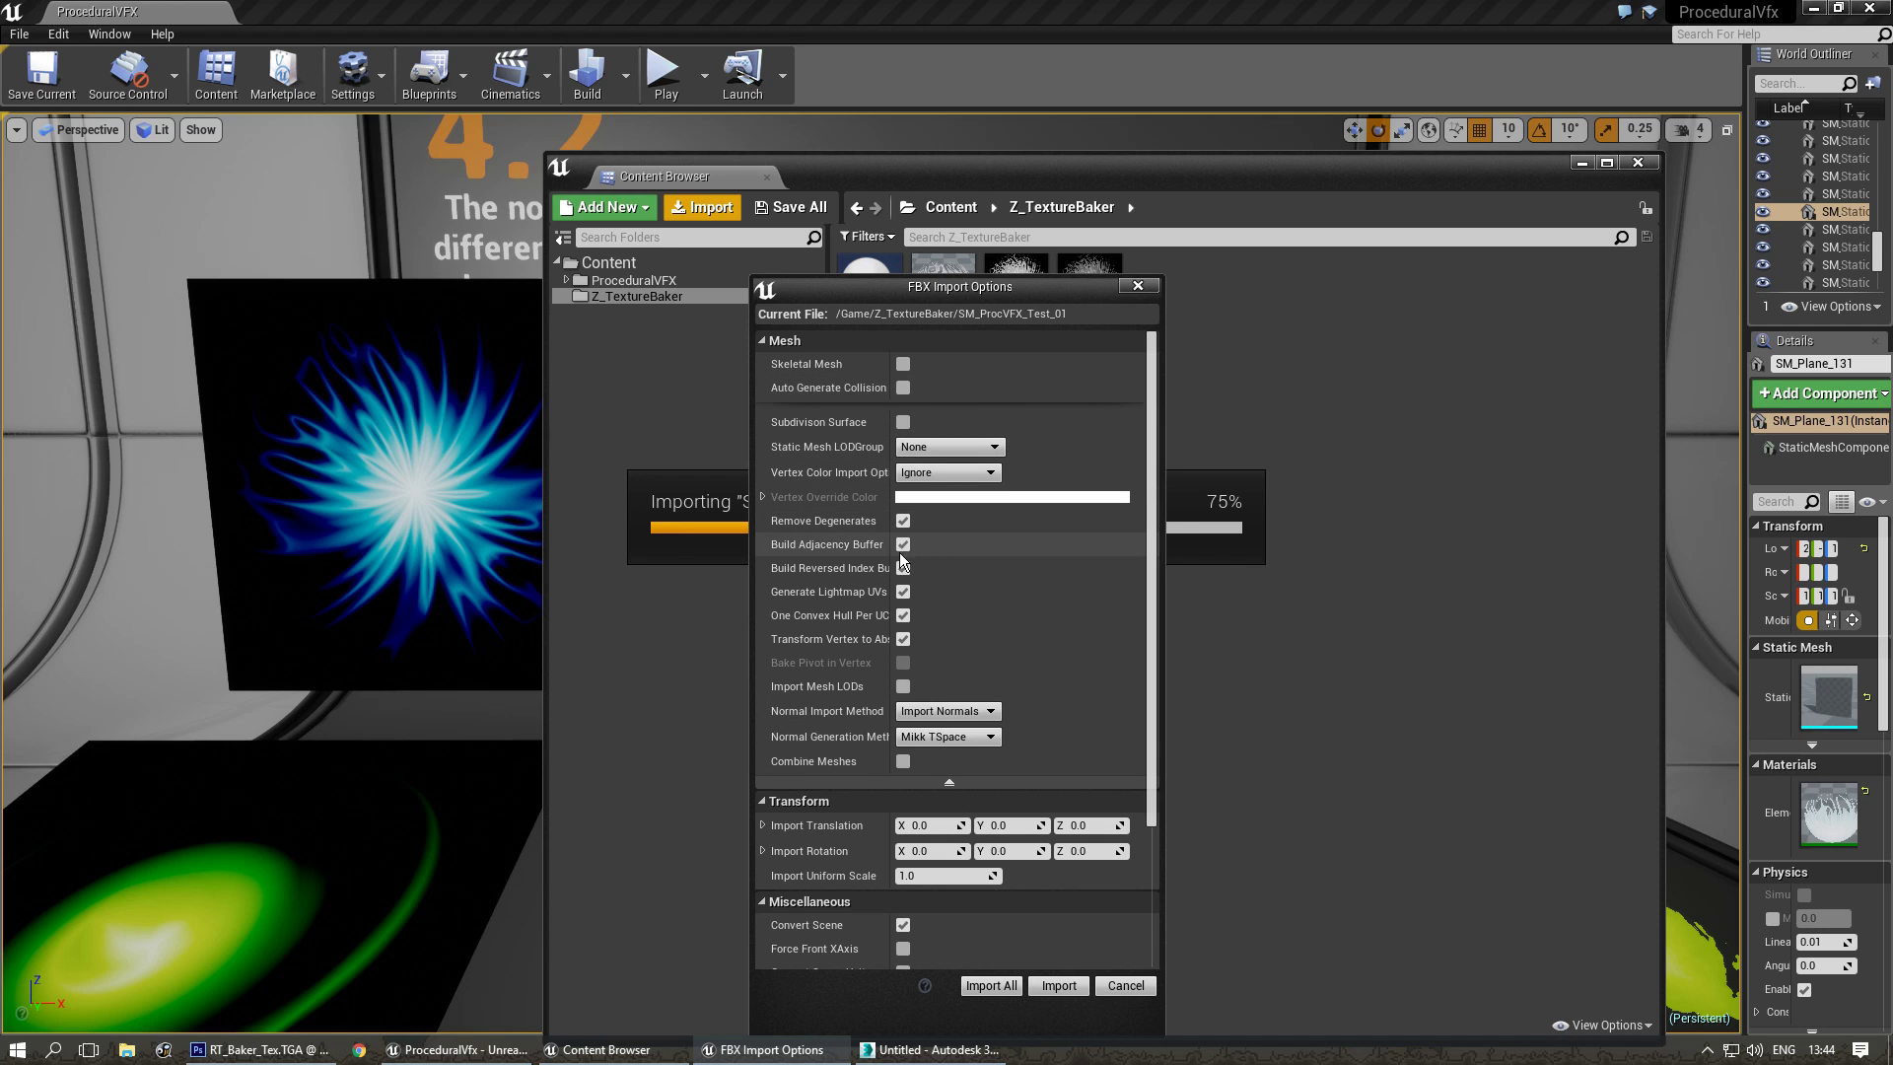
left_click(933, 712)
left_click(963, 749)
left_click_drag(1056, 294, 1050, 145)
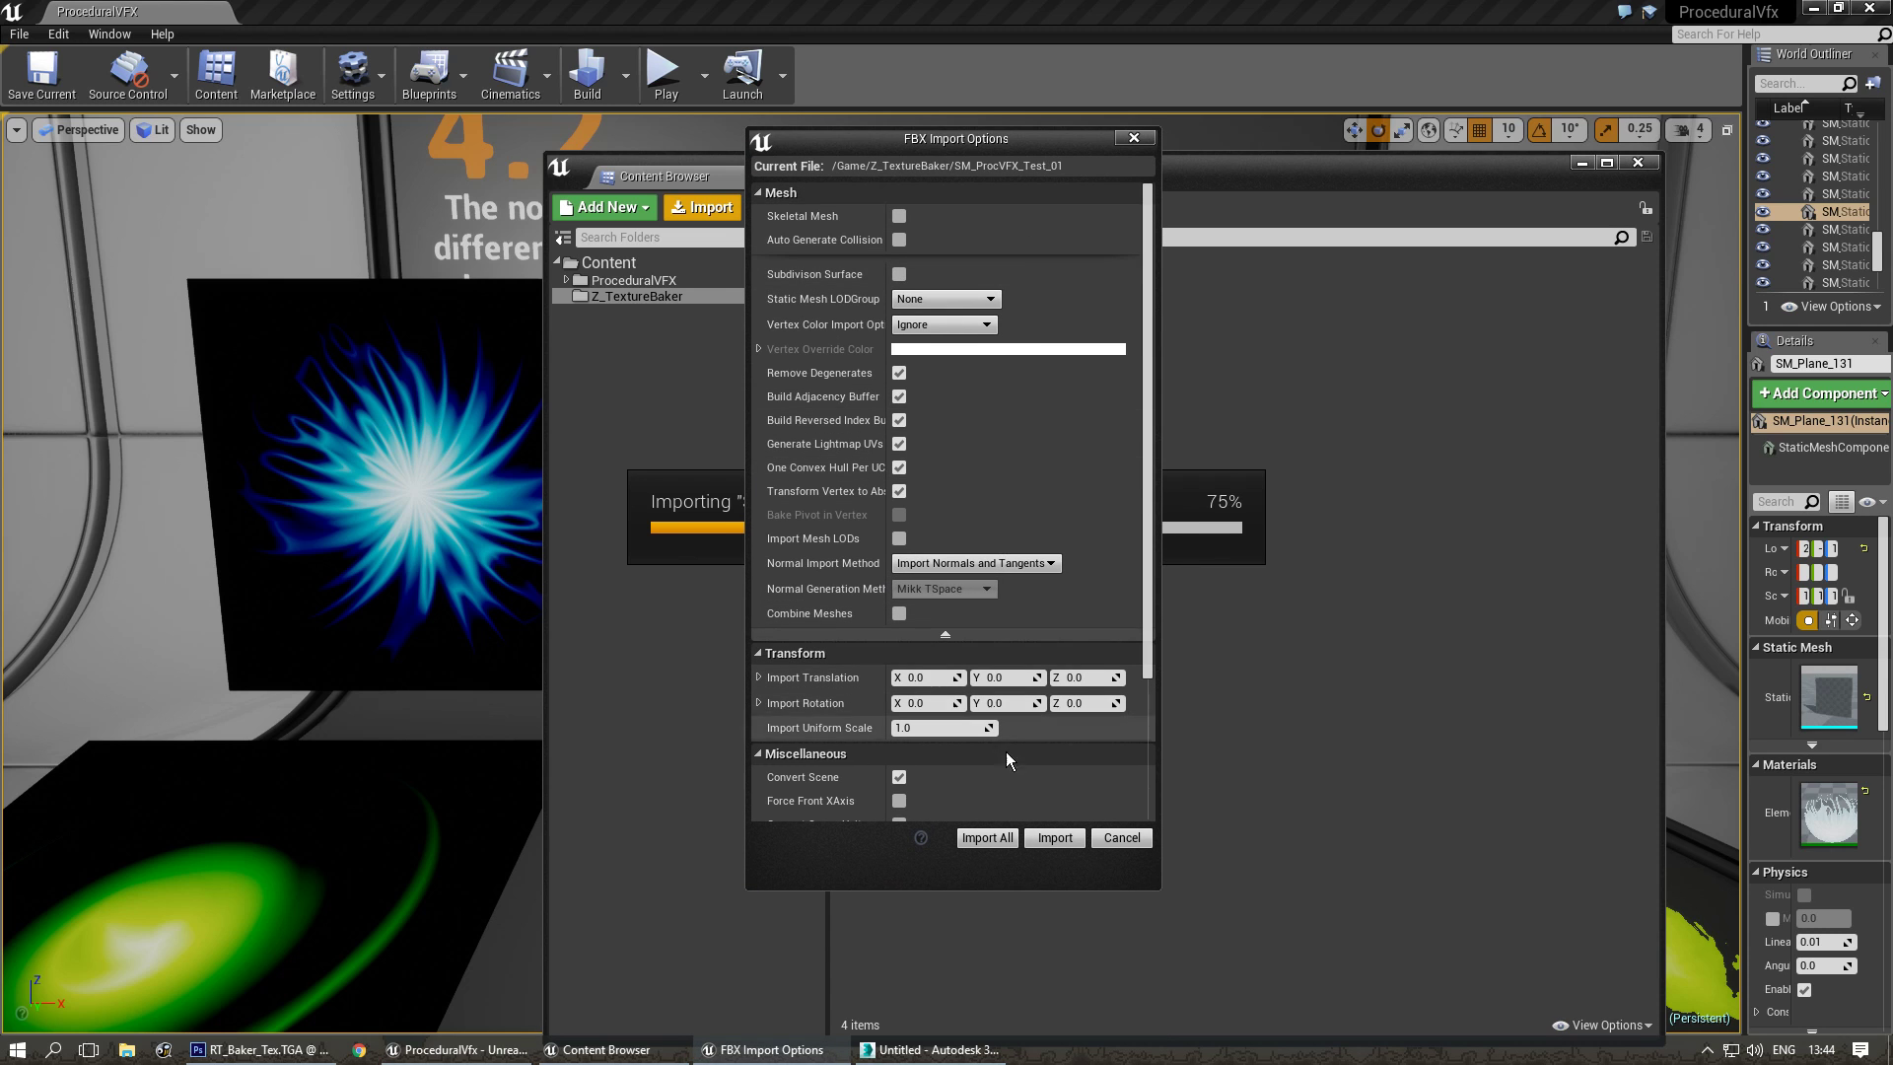
left_click(1015, 834)
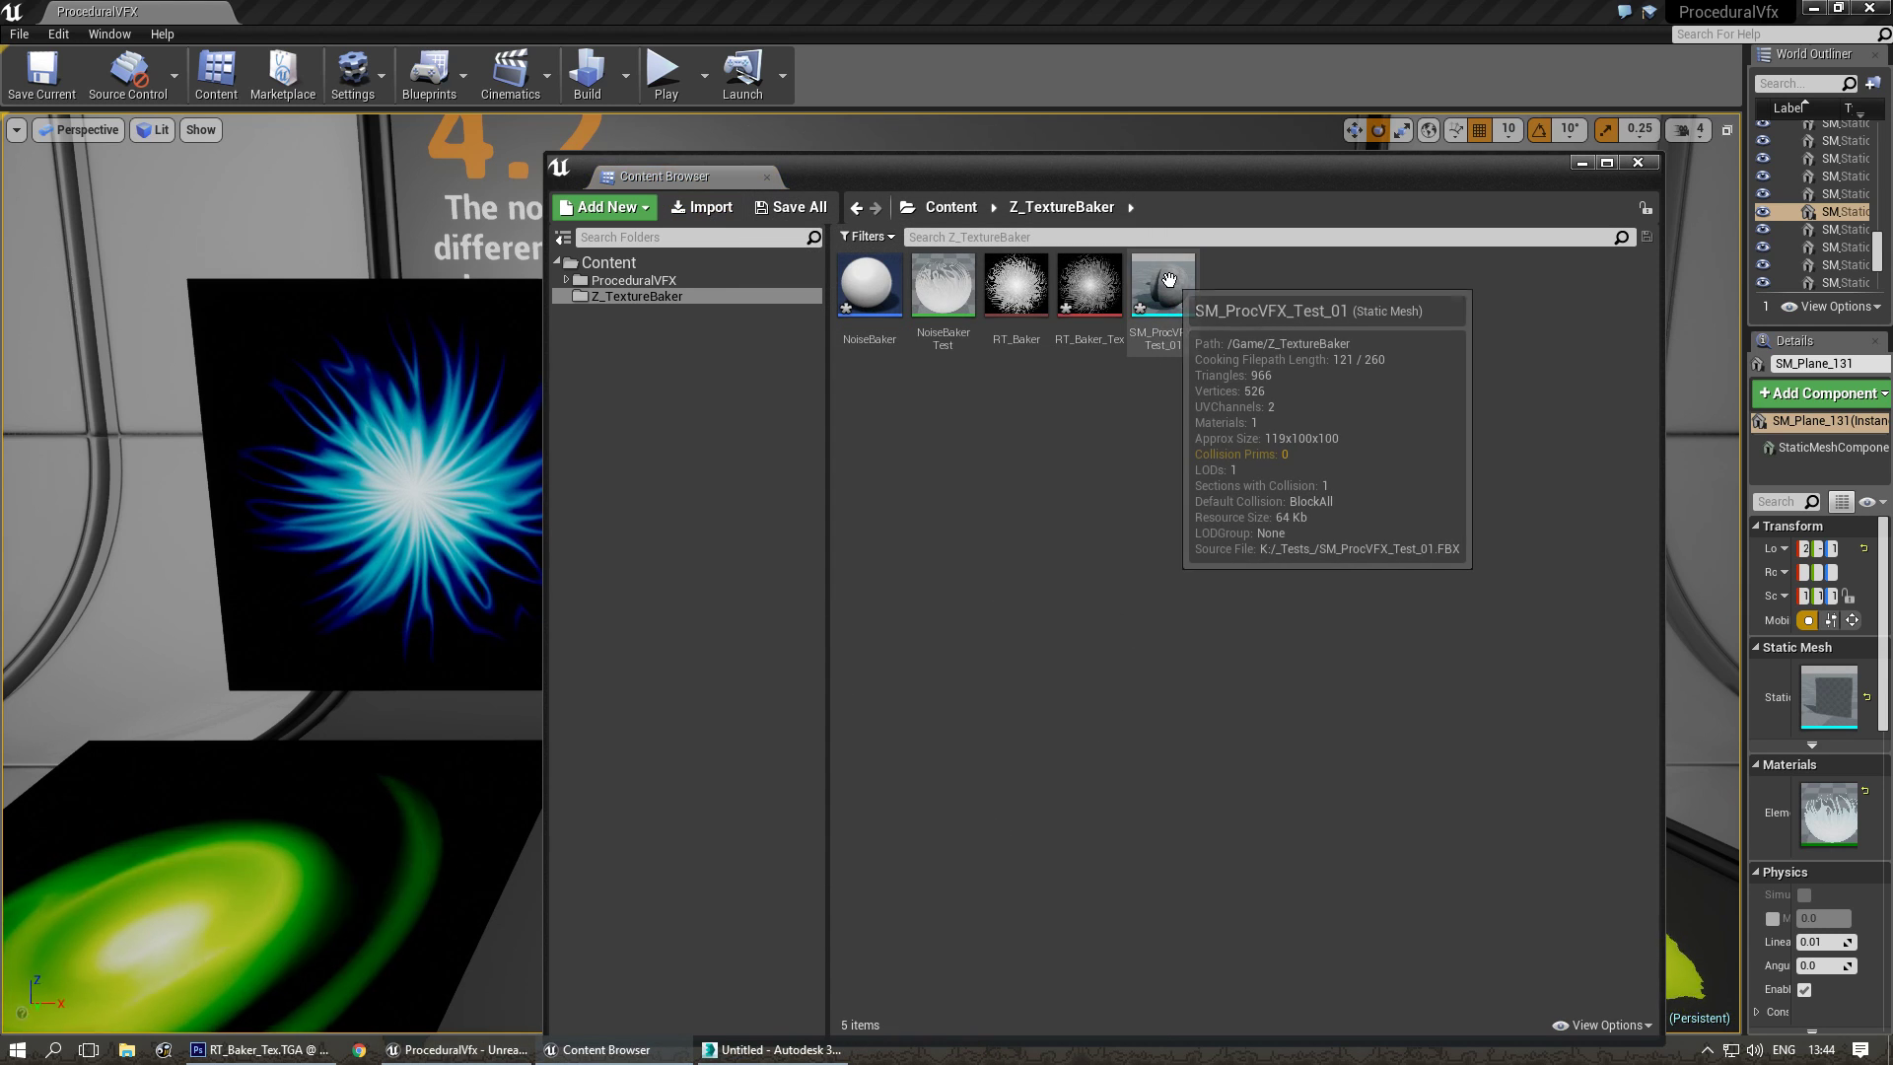
Open SM_ProcVFX_Test_01 in the static mesh editor, examine it from the side, and close the Content Browser.
double_click(1169, 281)
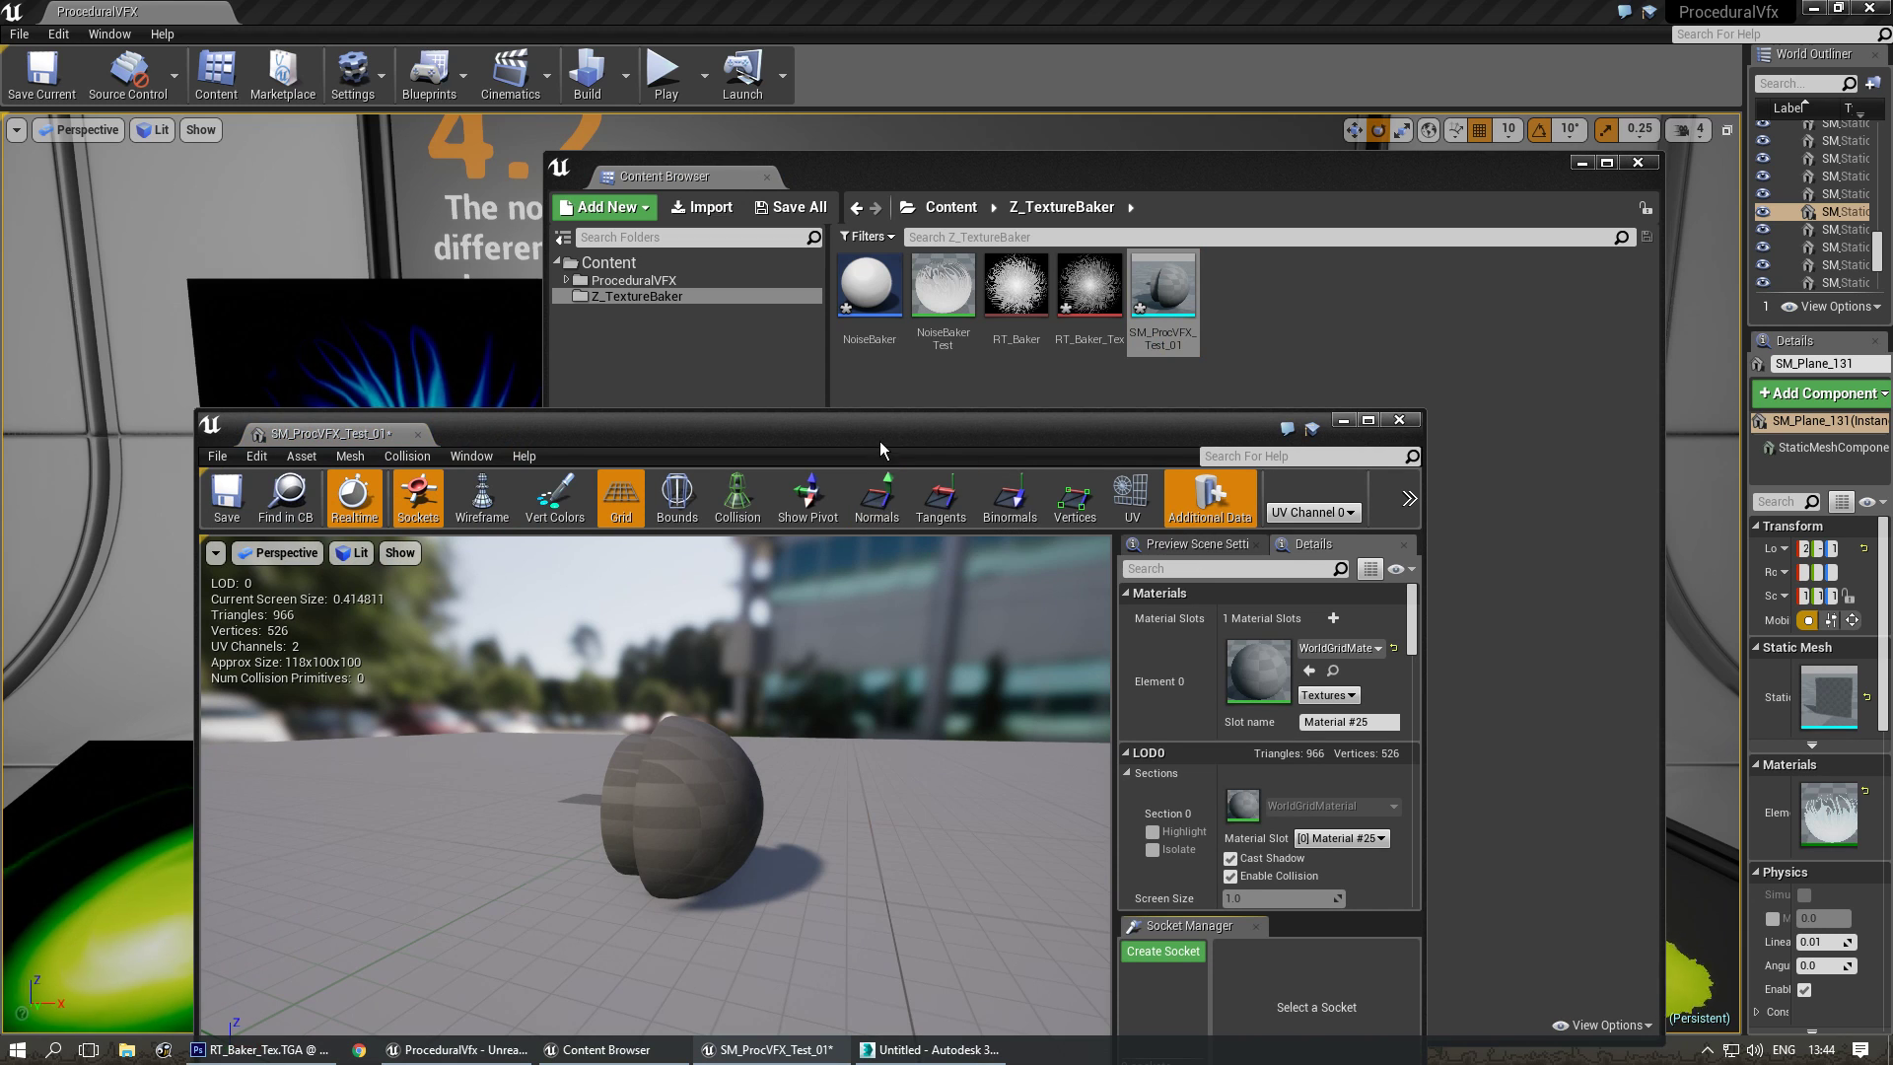
left_click_drag(879, 441, 950, 264)
right_click_drag(779, 596, 79, 596)
key("d")
key("w")
key("d")
left_click_drag(895, 252, 1199, 453)
left_click(1634, 163)
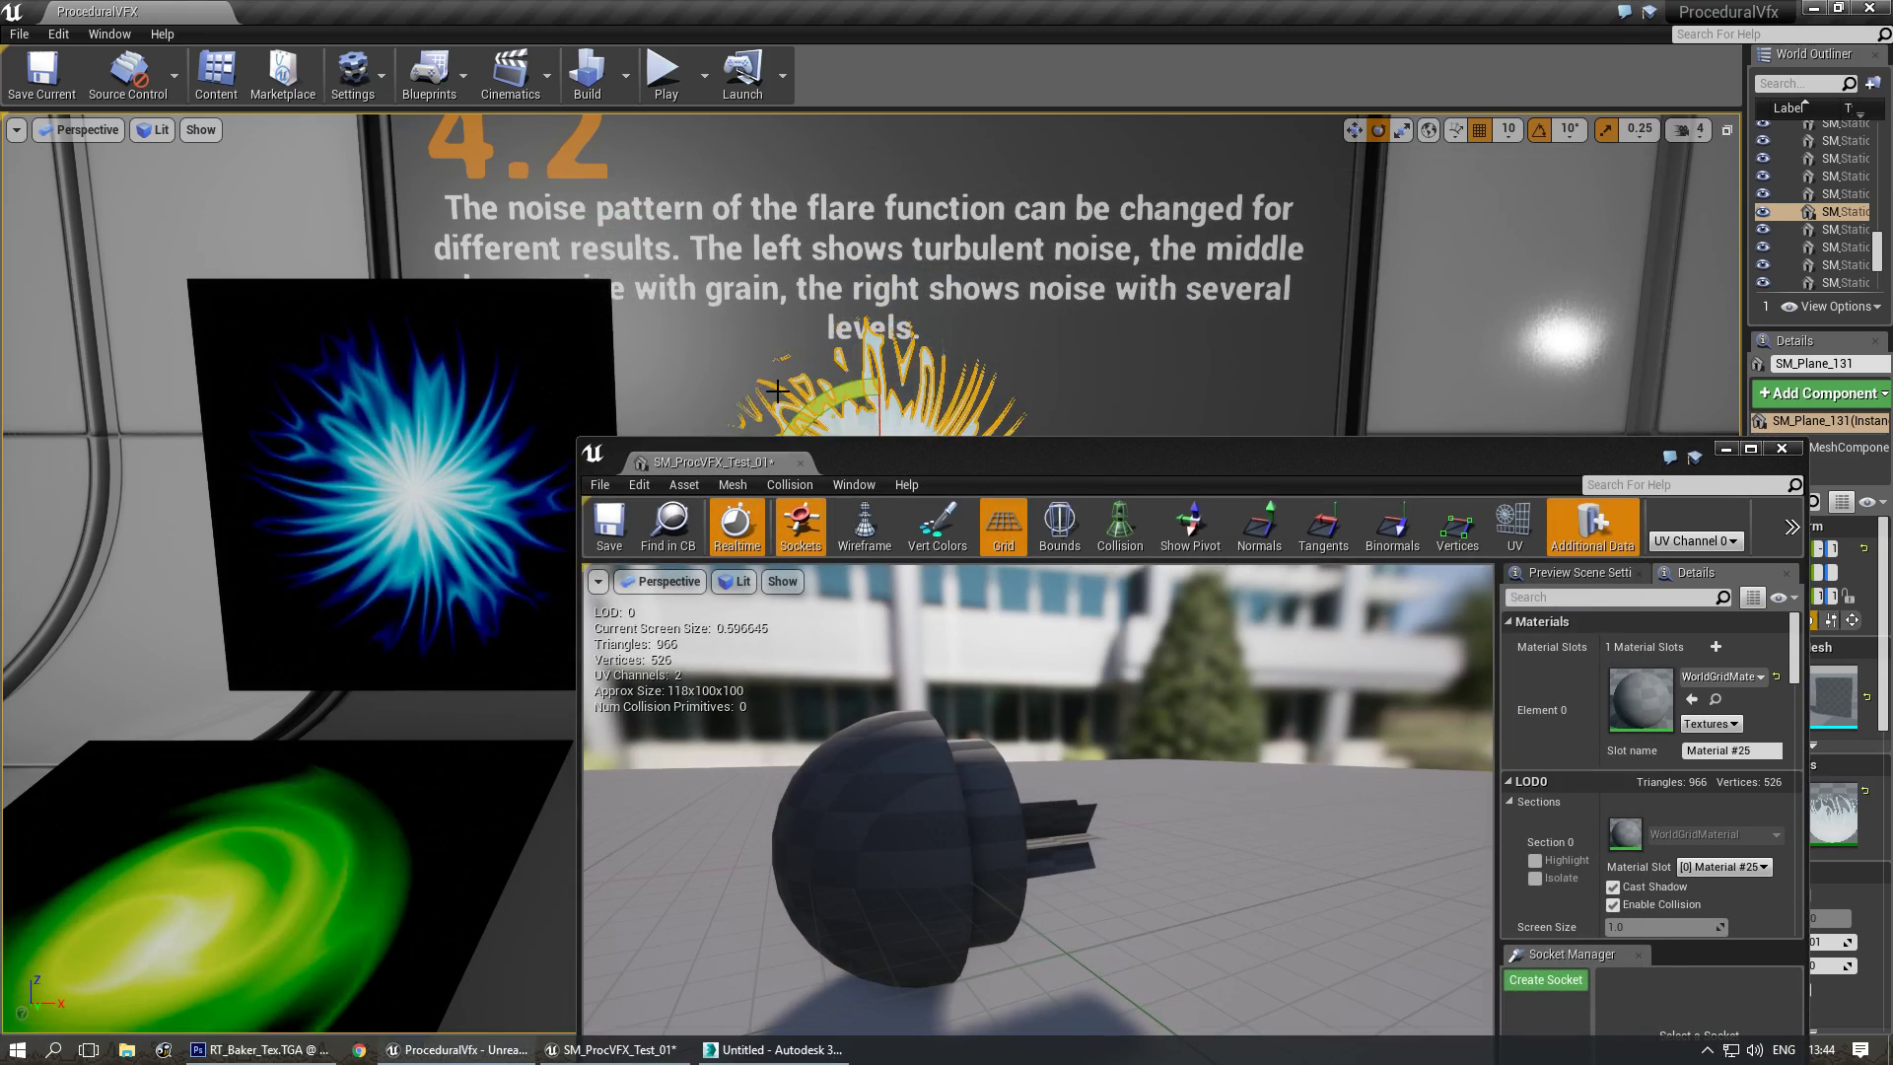
Locate the flare material of the selected SM_Plane_131 and assign M_Flare_04_Inst to Element 0 of SM_ProcVFX_Test_01.
left_click_drag(986, 462, 813, 669)
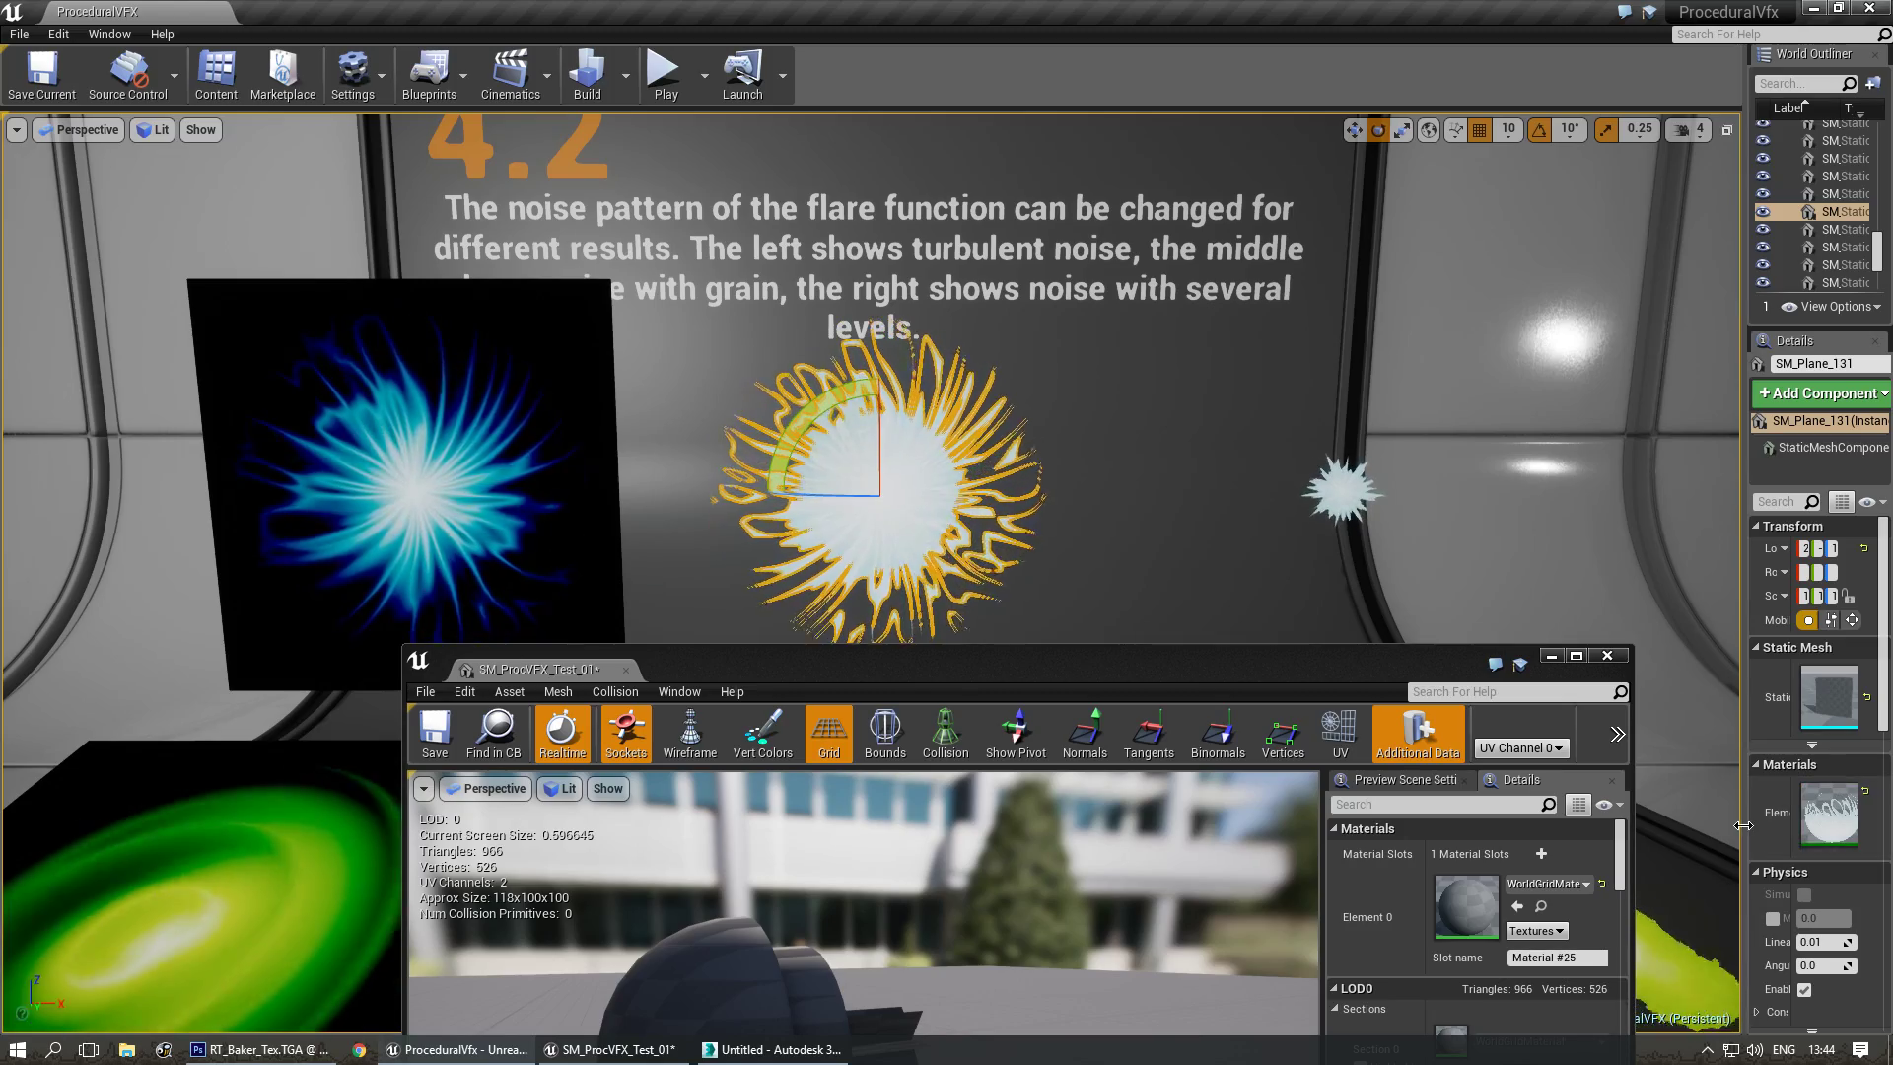
left_click_drag(1732, 826, 1602, 827)
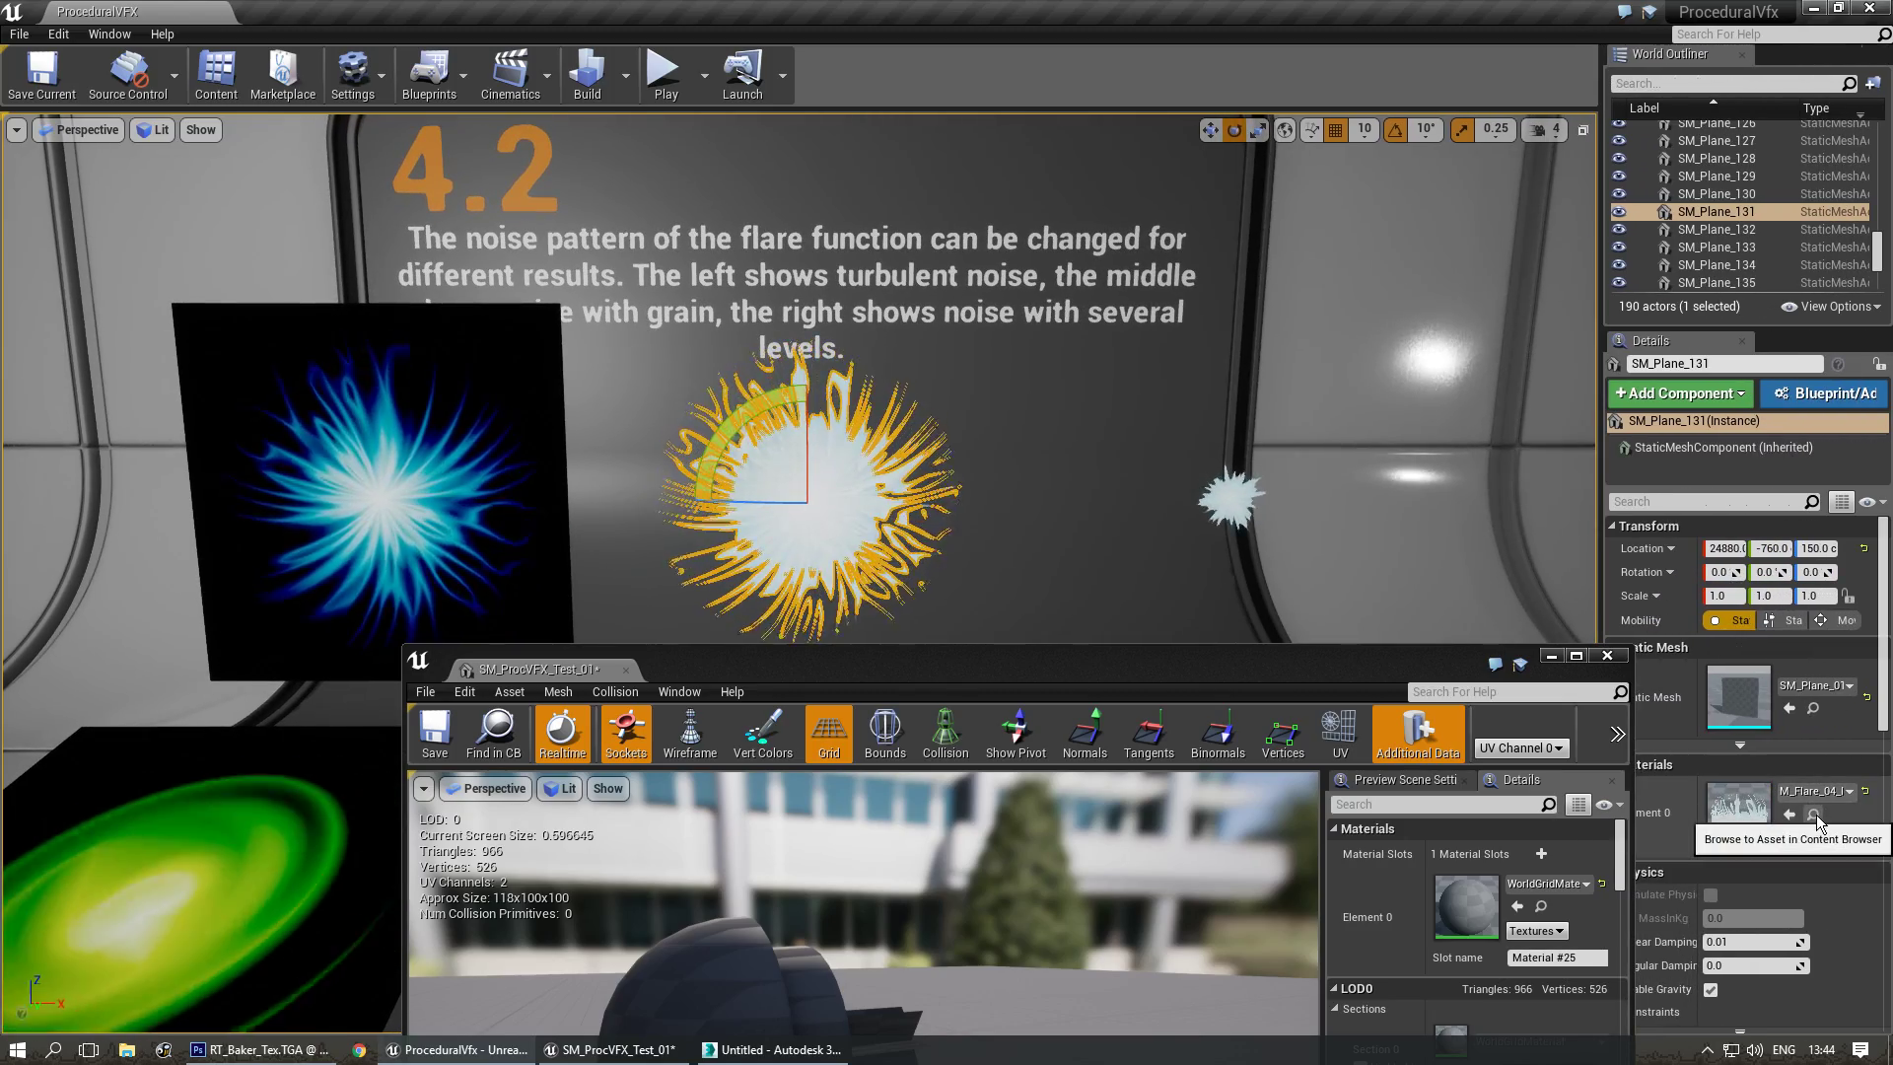
left_click(1814, 814)
left_click_drag(1127, 166, 0, 174)
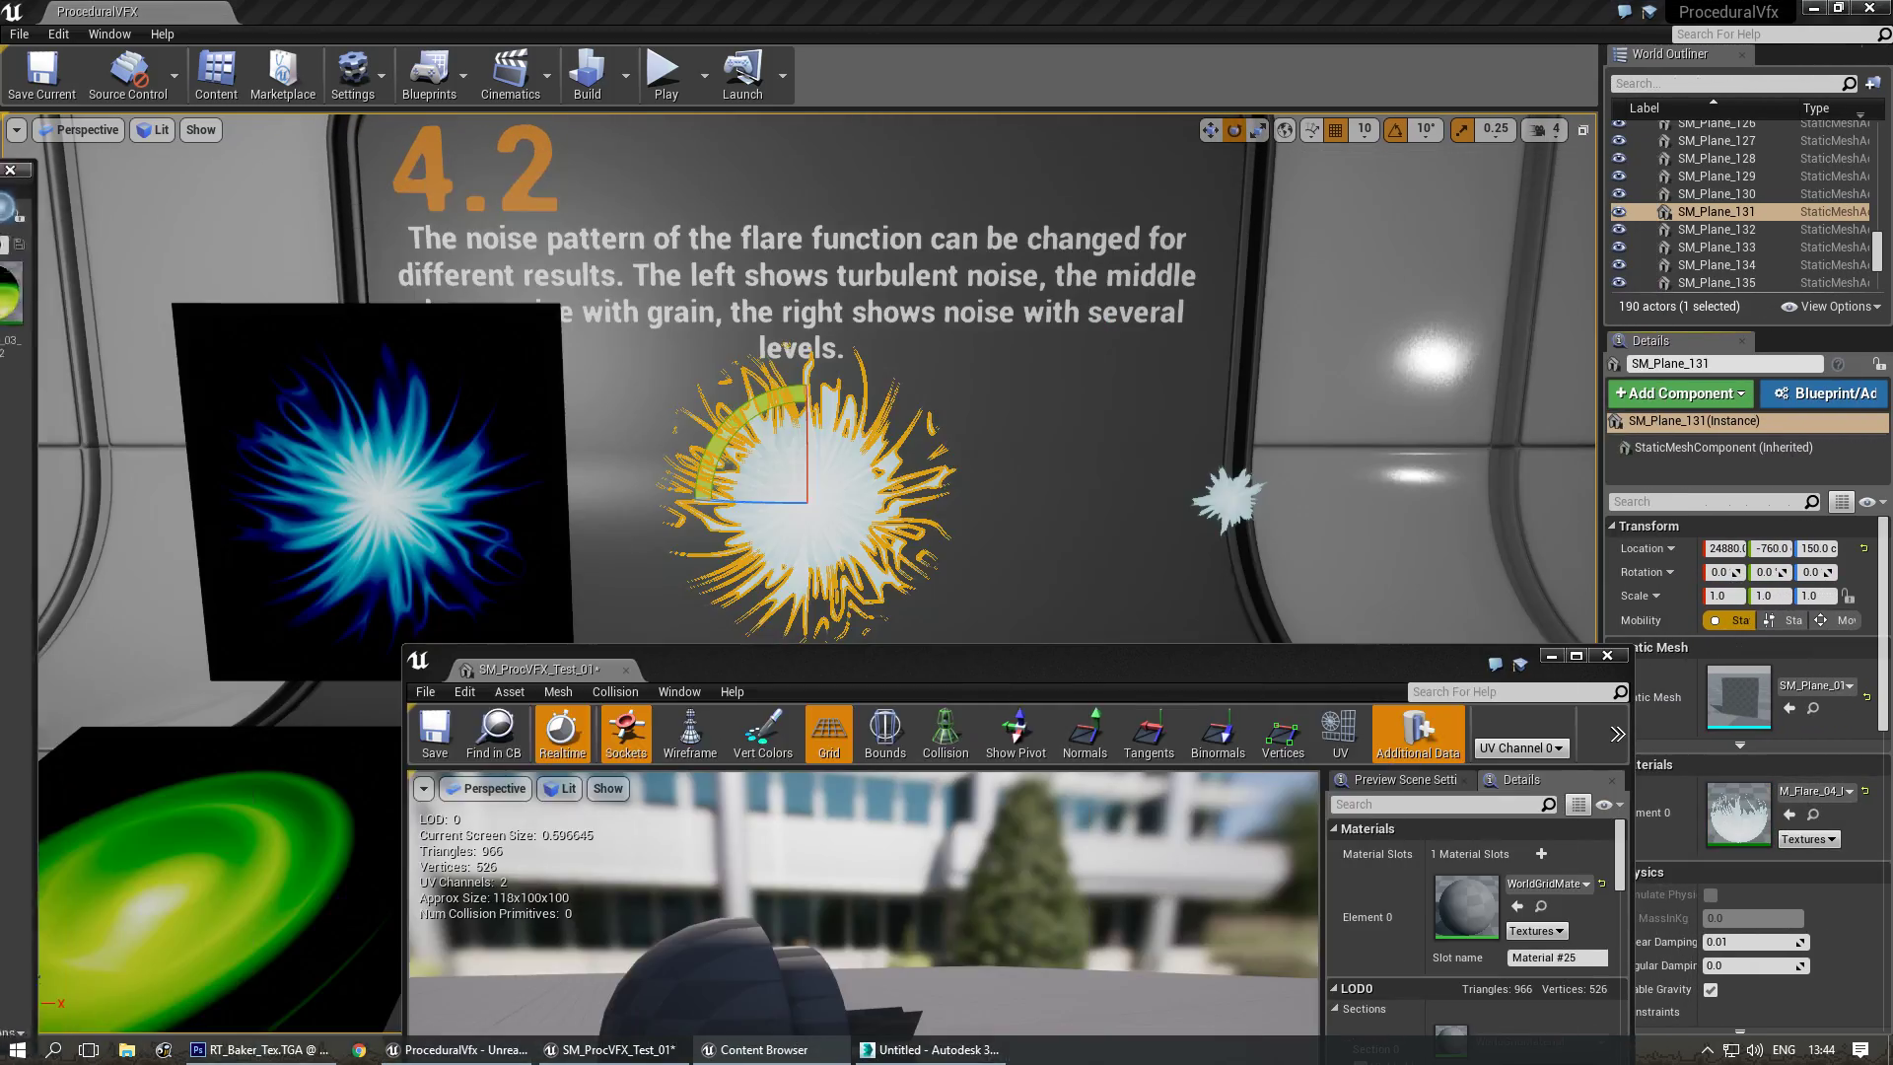
left_click_drag(908, 658, 596, 235)
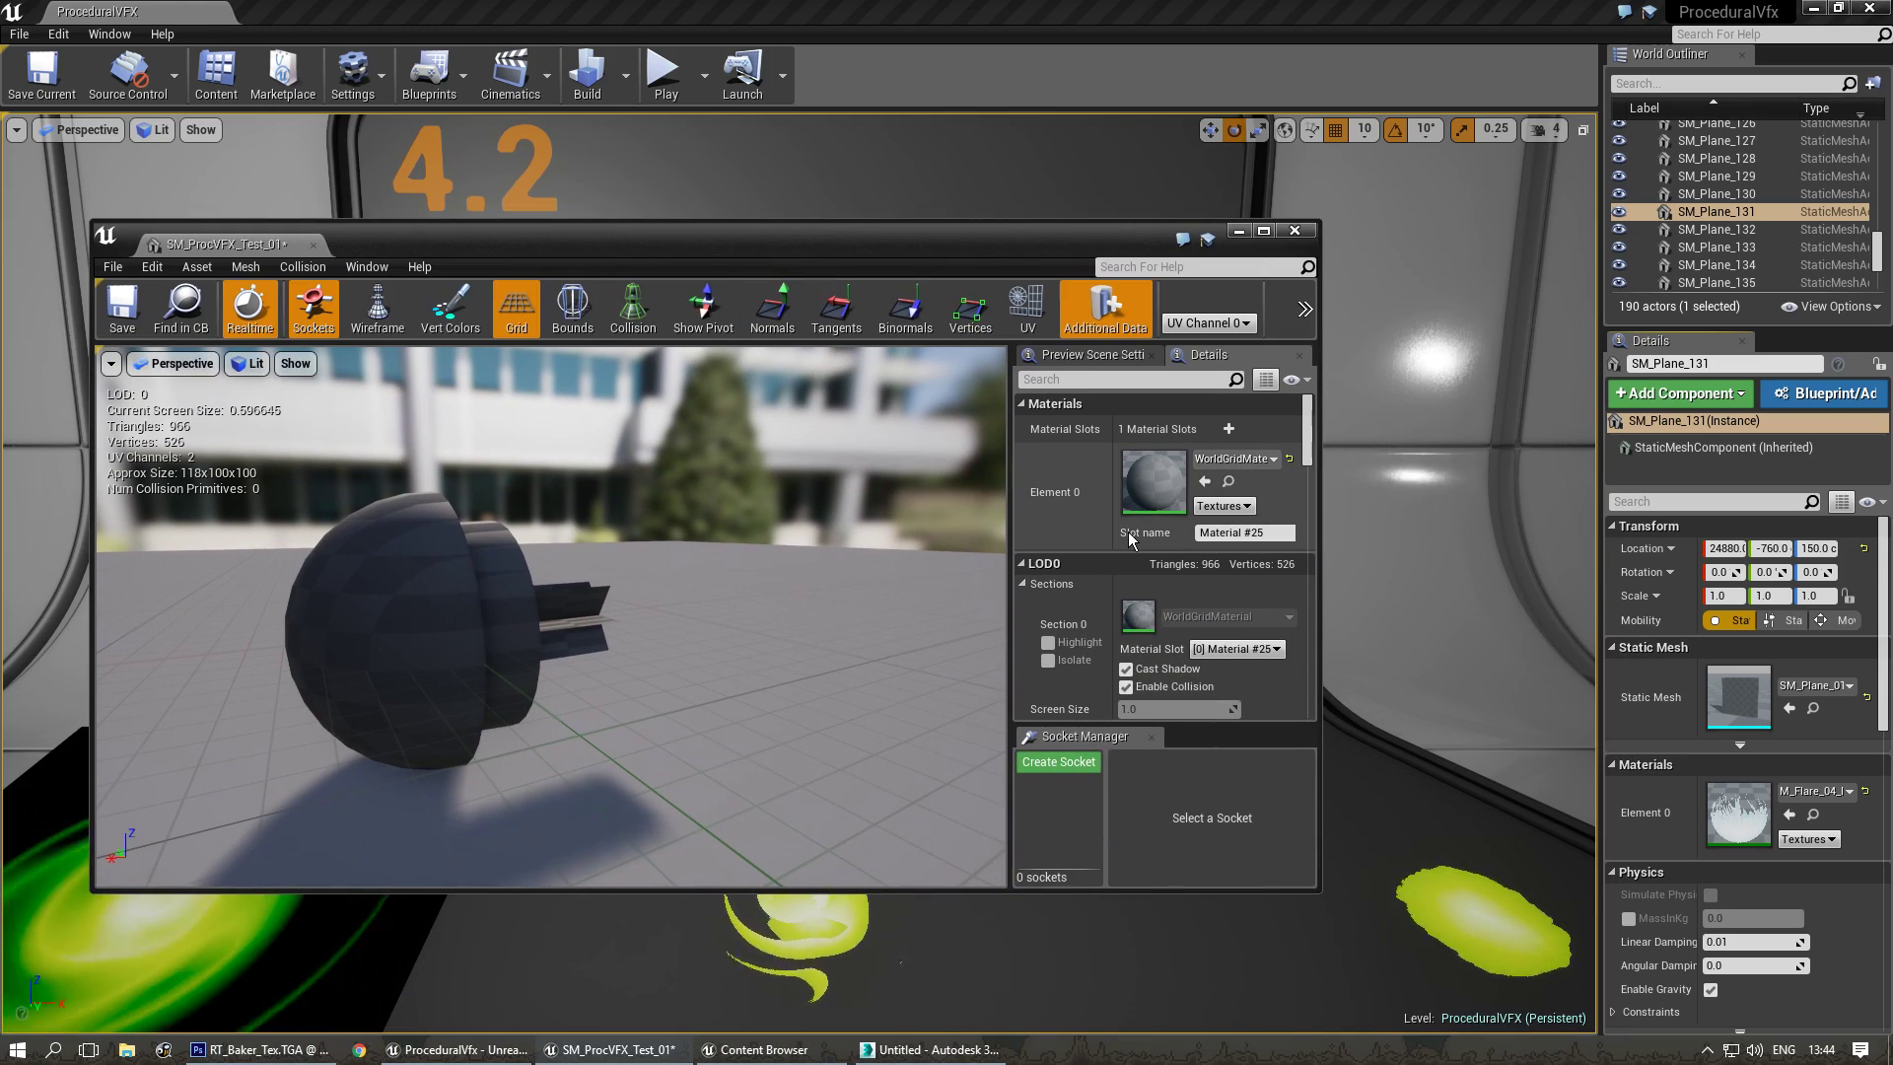
left_click(1205, 481)
Open the M_Flare_04_Inst material instance, override Two Sided to enabled, and save it.
left_click_drag(726, 591, 726, 631)
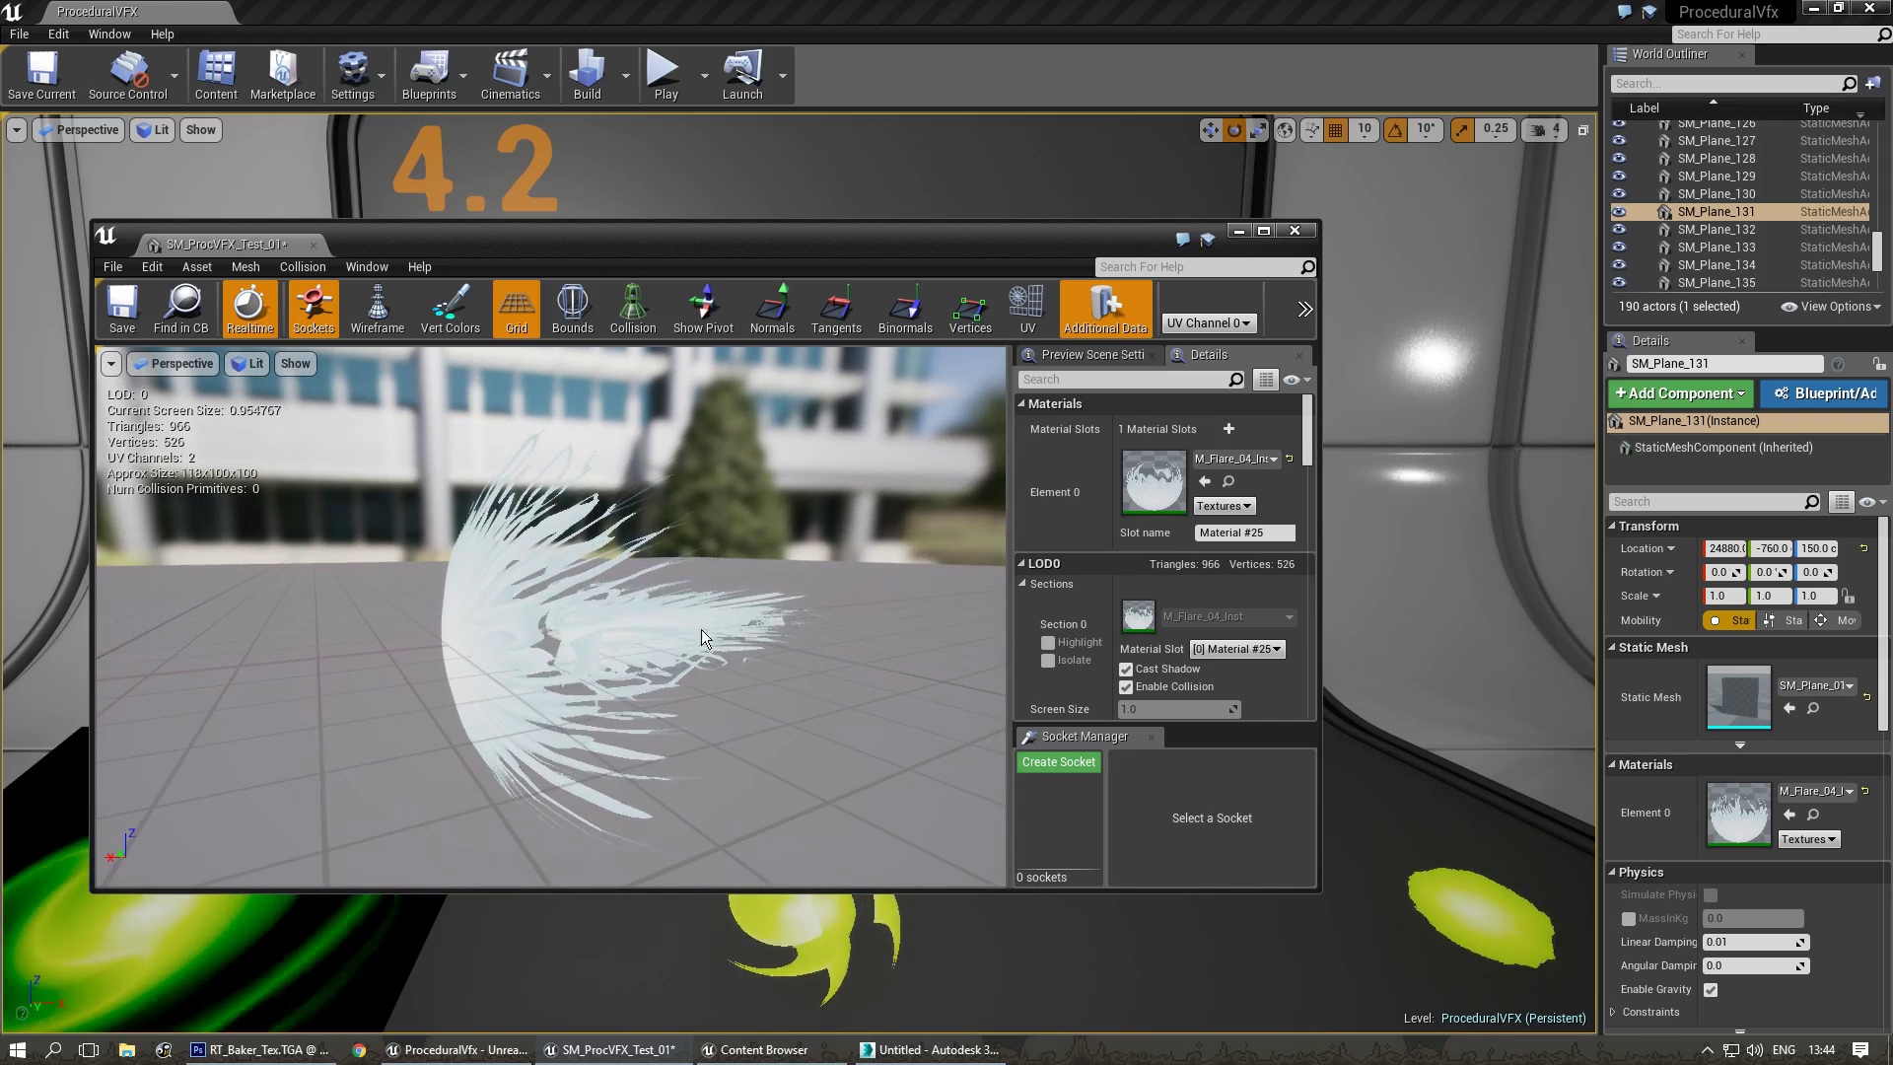
left_click_drag(570, 644, 730, 526)
mouse_move(552, 667)
right_mouse_down()
mouse_move(651, 669)
mouse_move(540, 676)
right_mouse_up()
left_click_drag(500, 667, 557, 672)
left_click_drag(543, 244, 622, 260)
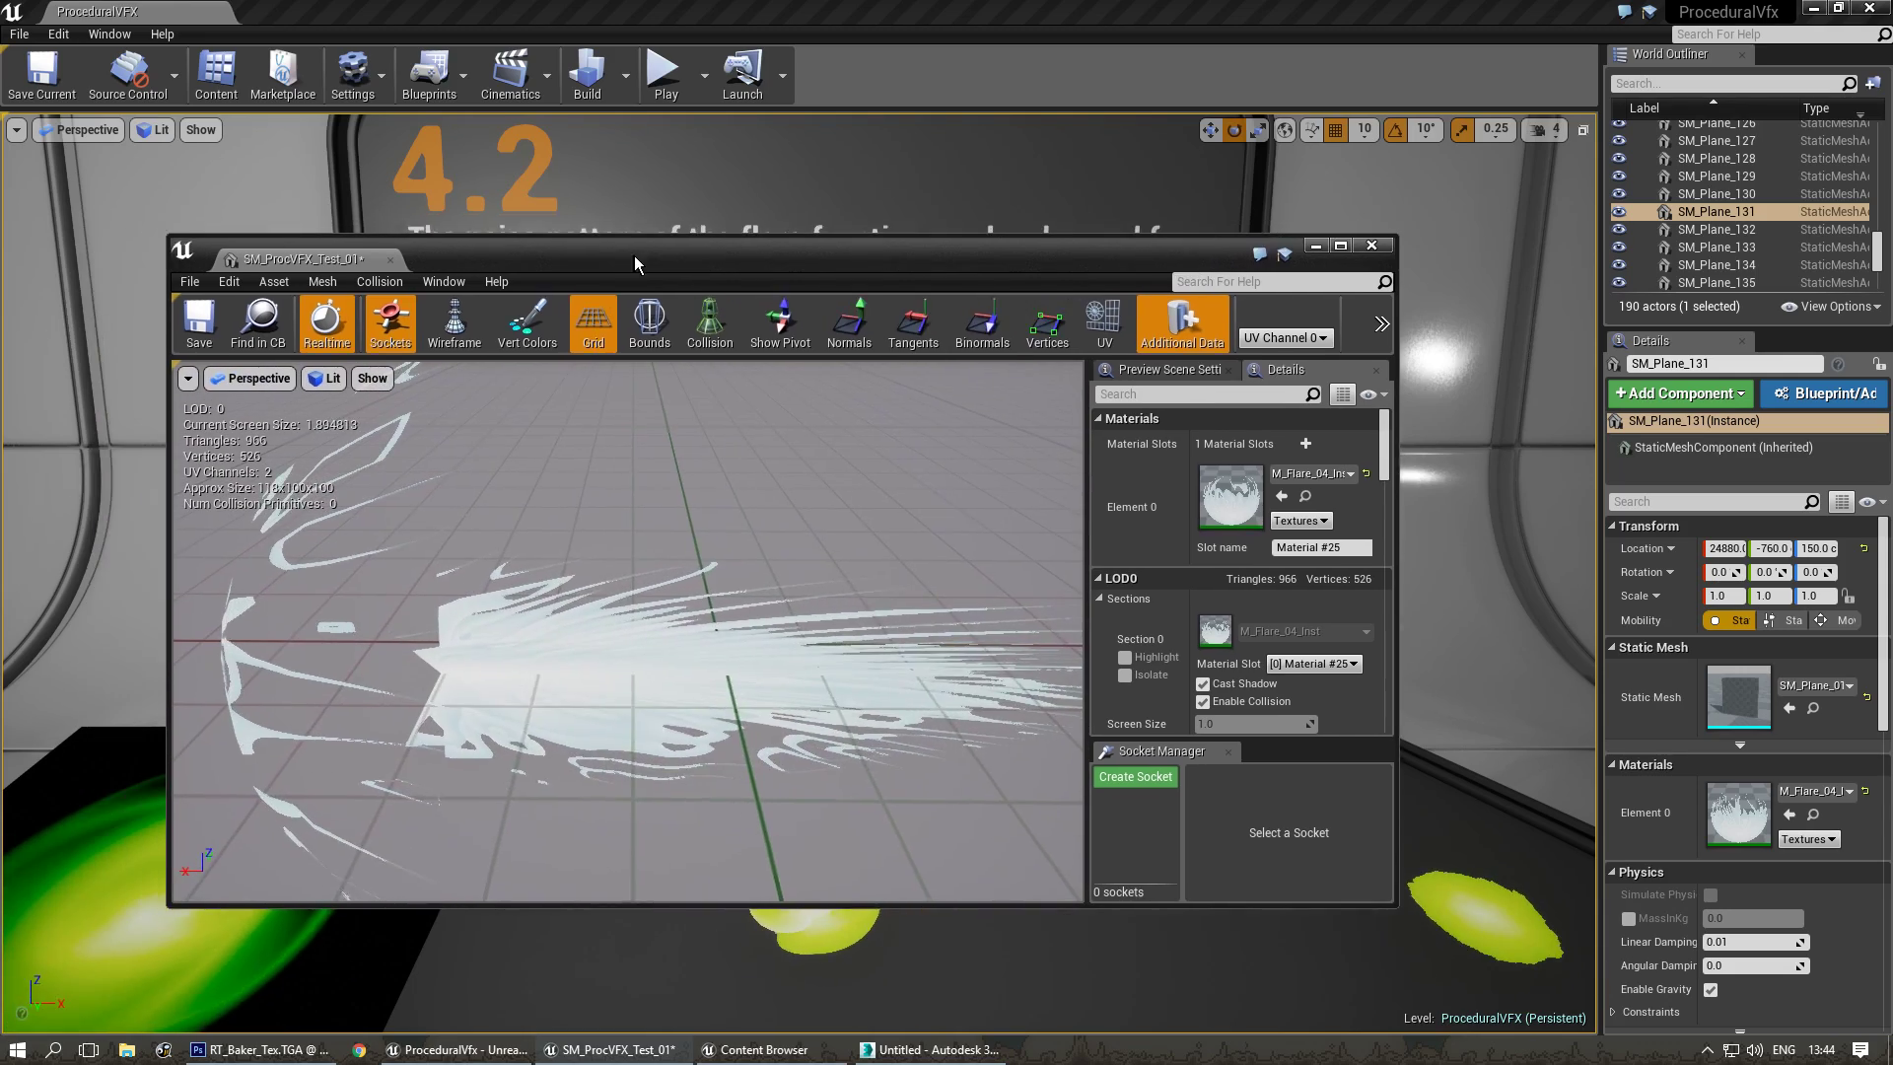
double_click(1249, 494)
left_click_drag(491, 491, 347, 634)
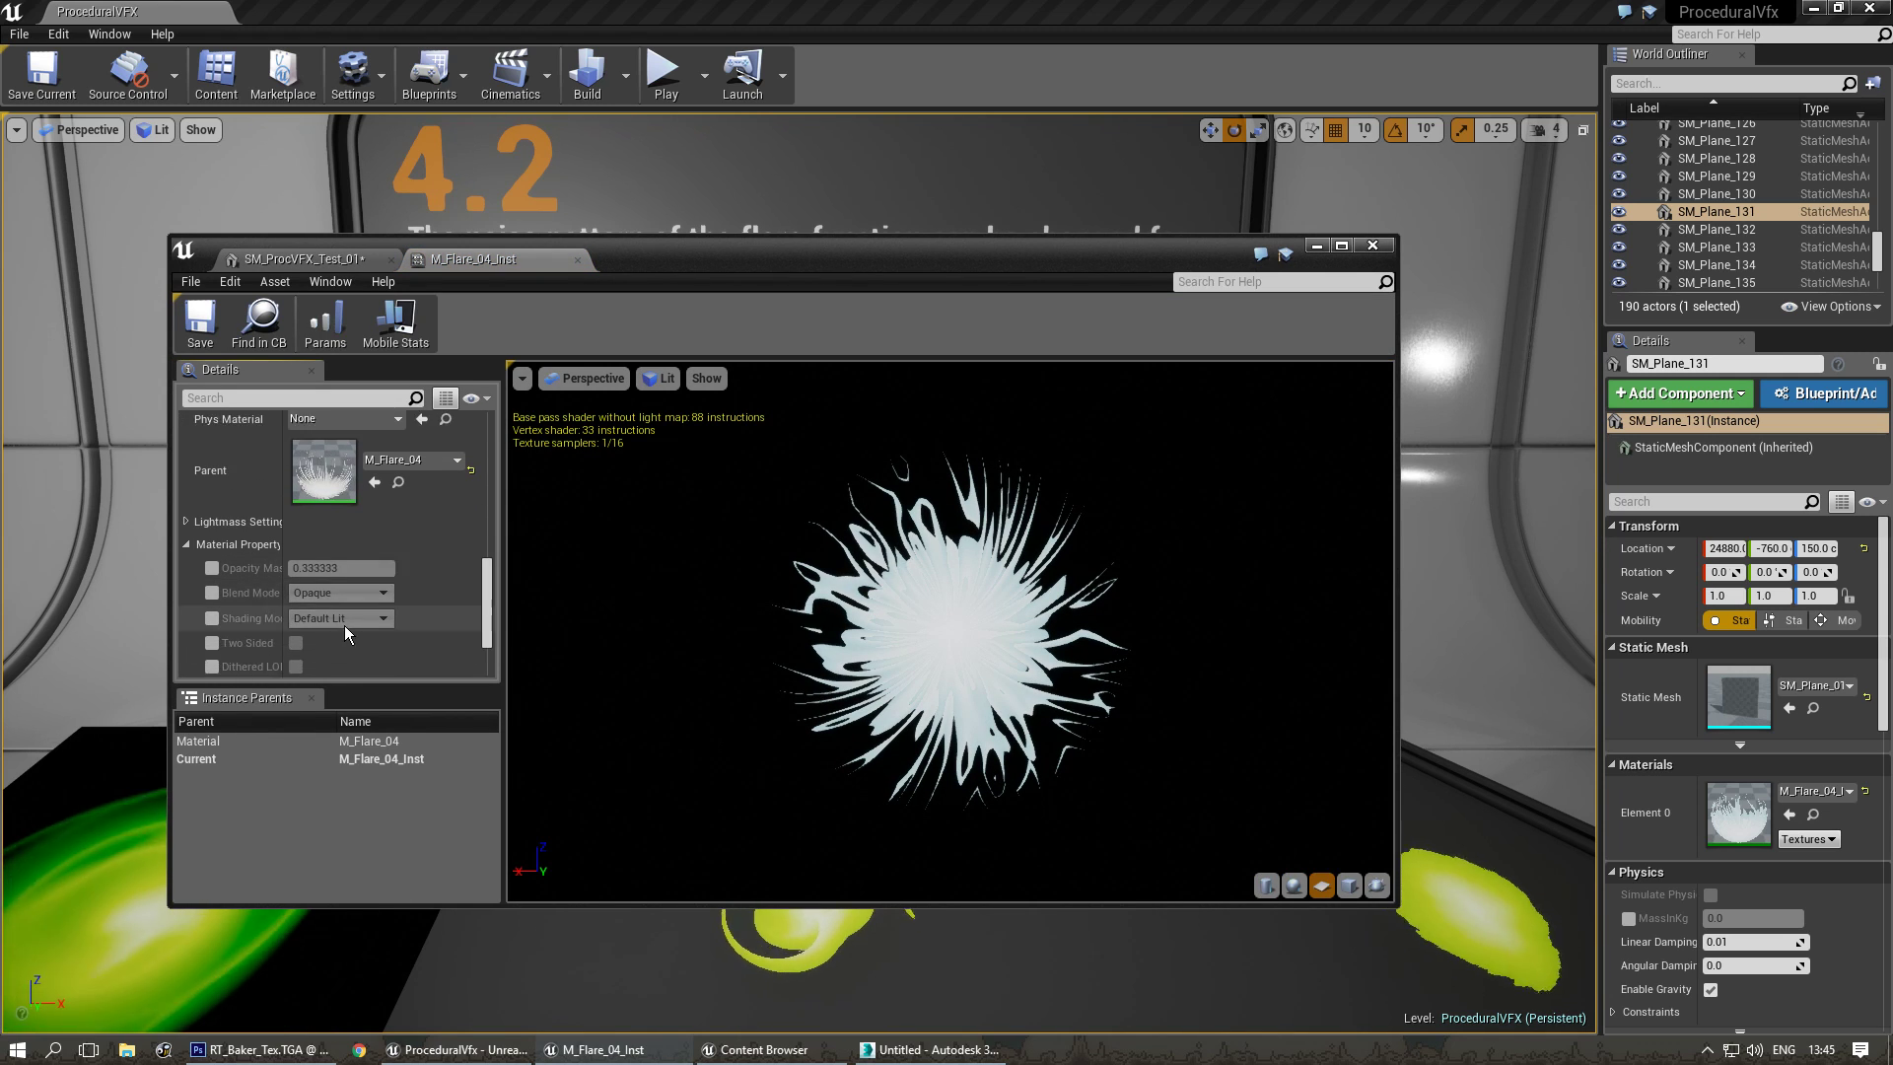
scroll(345, 625, "down", 1)
left_click(213, 611)
left_click(296, 612)
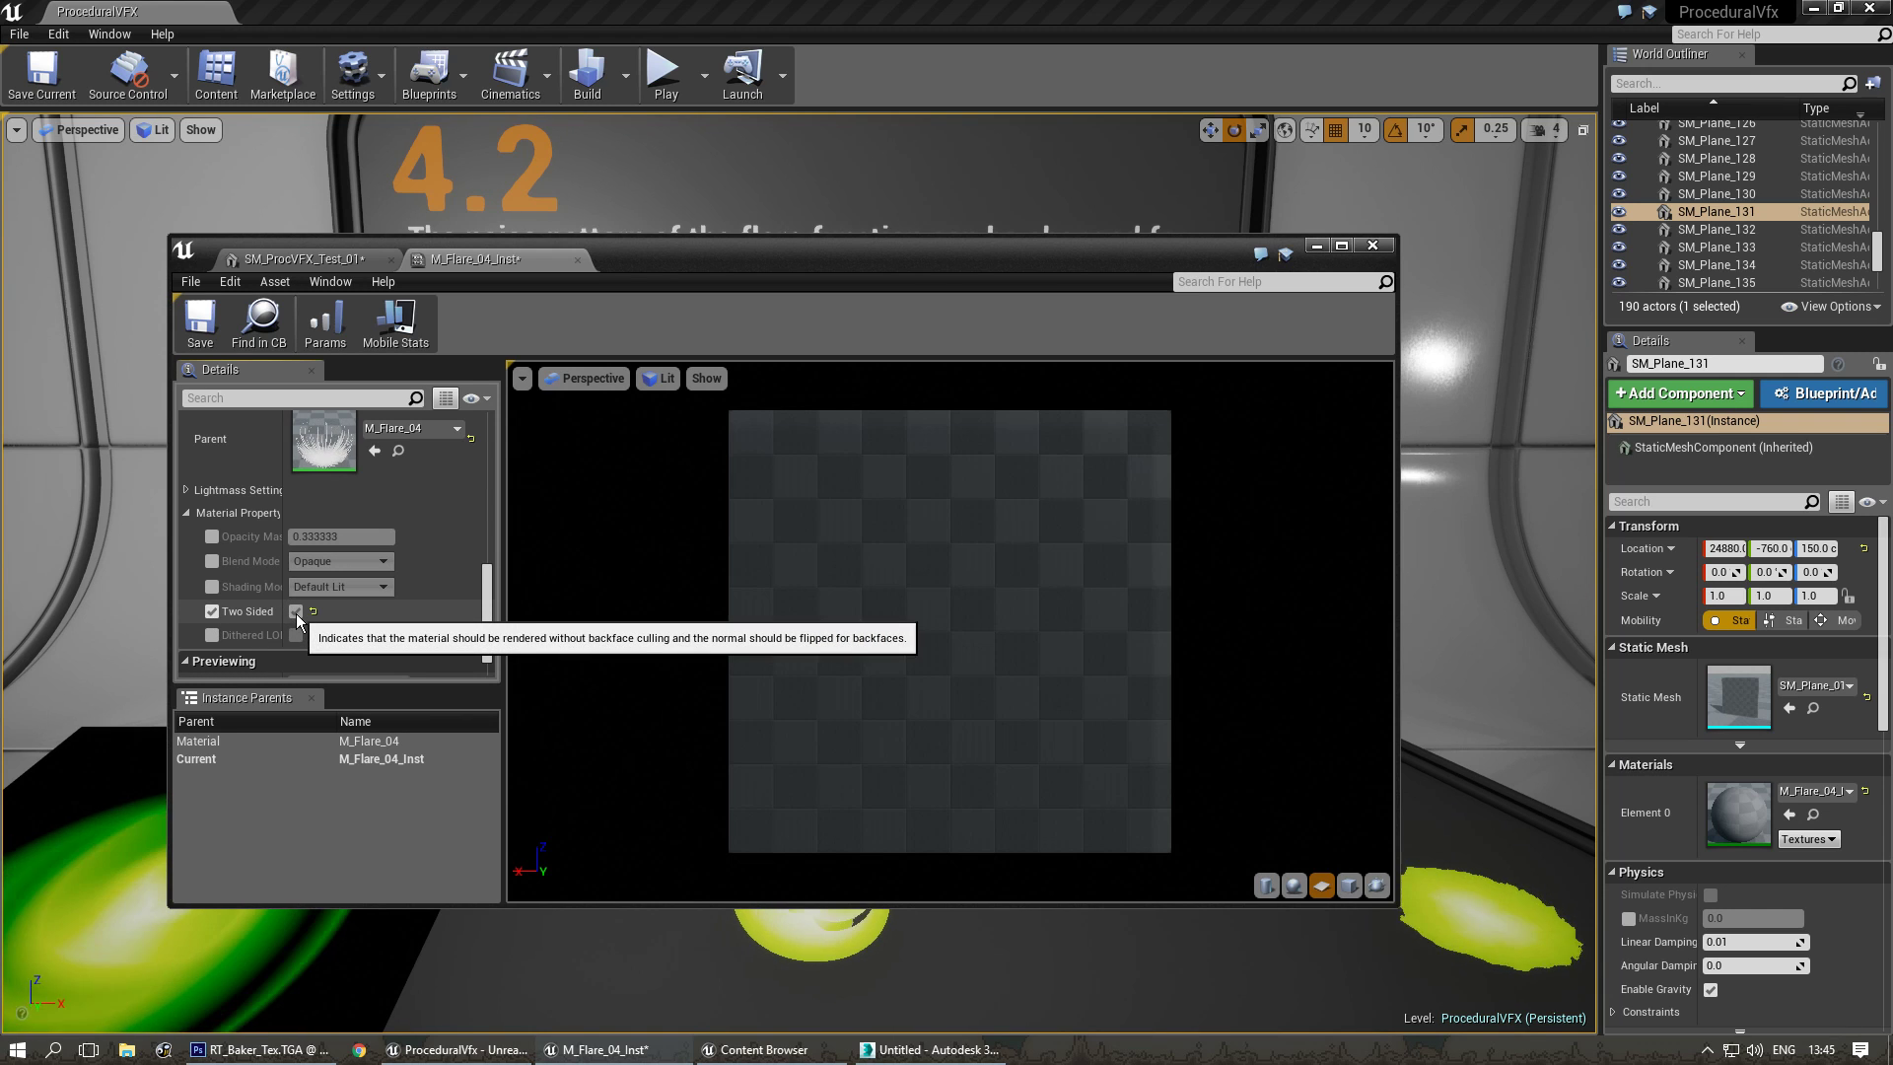
left_click(200, 340)
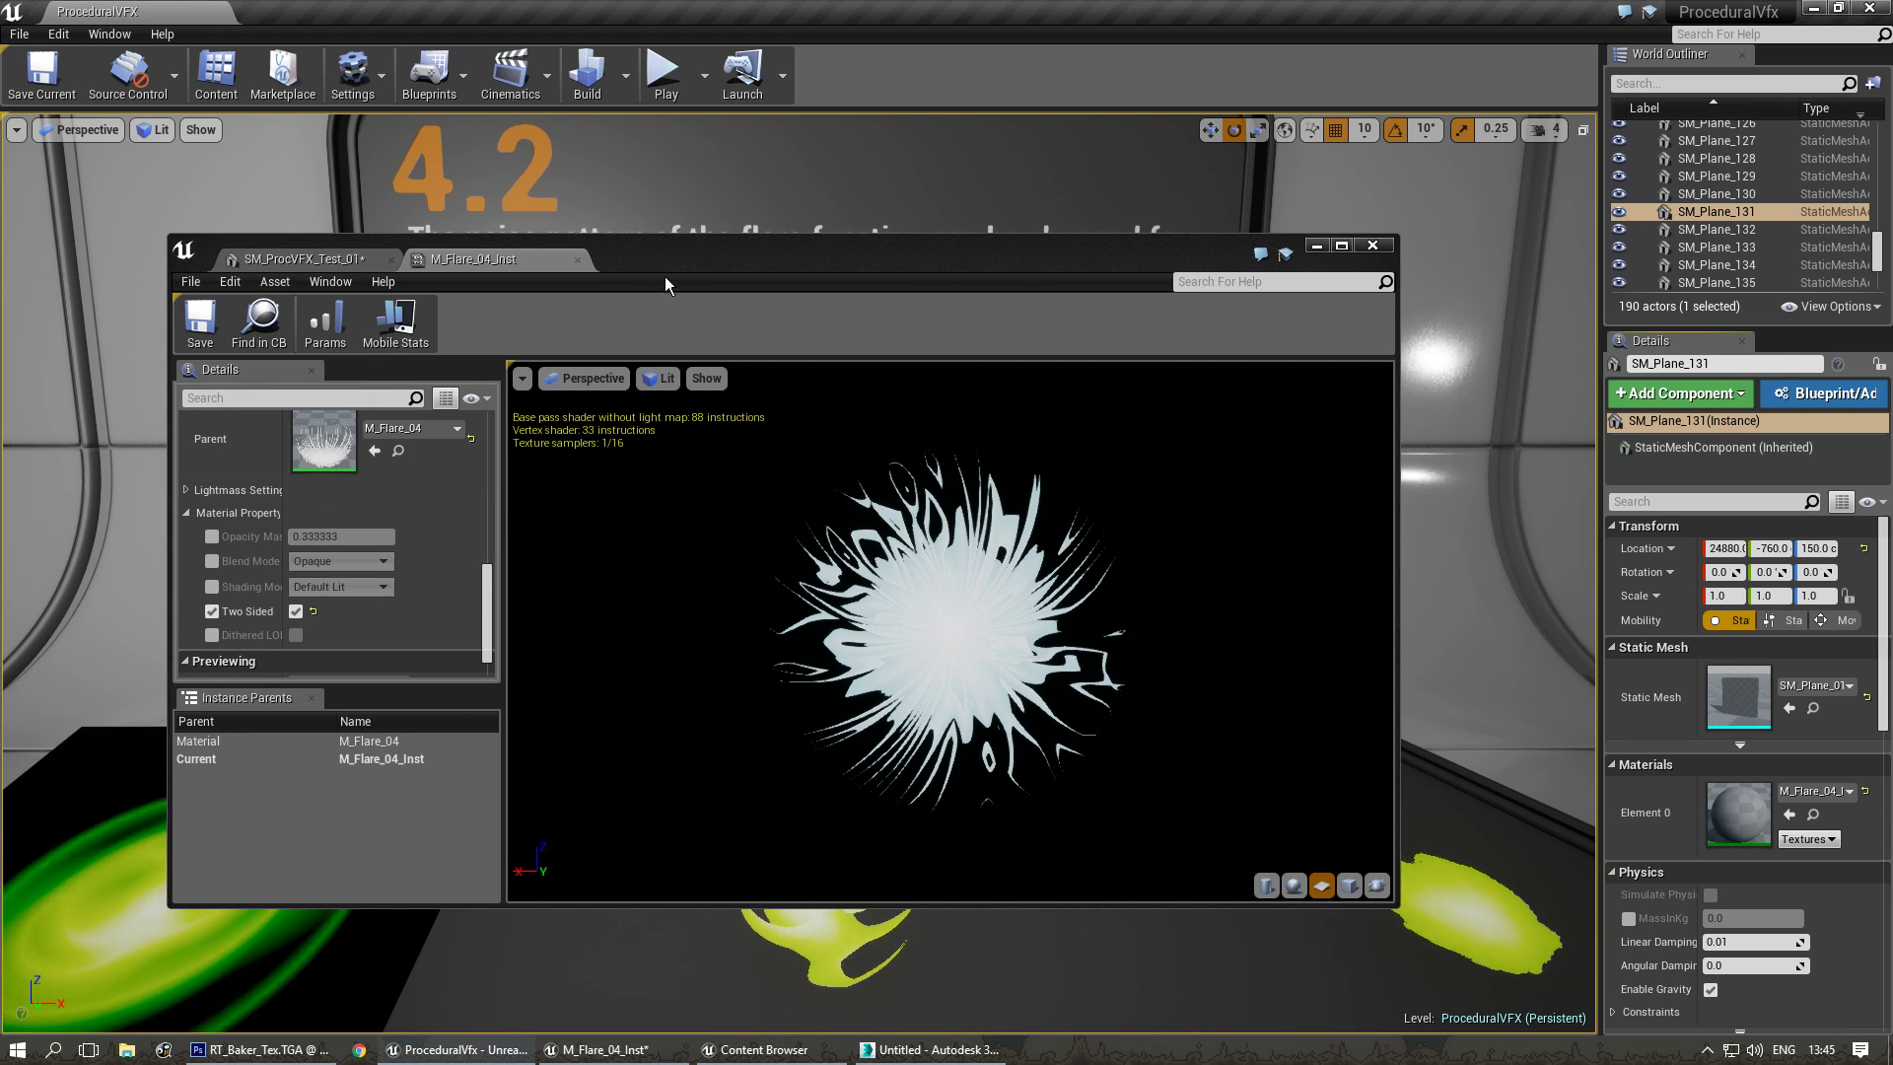
Return to the SM_ProcVFX_Test_01 mesh and examine the two-sided flare material on it from several angles.
left_click(375, 258)
left_click_drag(631, 631, 493, 641)
mouse_move(631, 631)
right_mouse_down()
mouse_move(552, 631)
mouse_move(572, 680)
mouse_move(632, 602)
mouse_move(582, 611)
mouse_move(641, 621)
mouse_move(562, 606)
mouse_move(650, 611)
right_mouse_up()
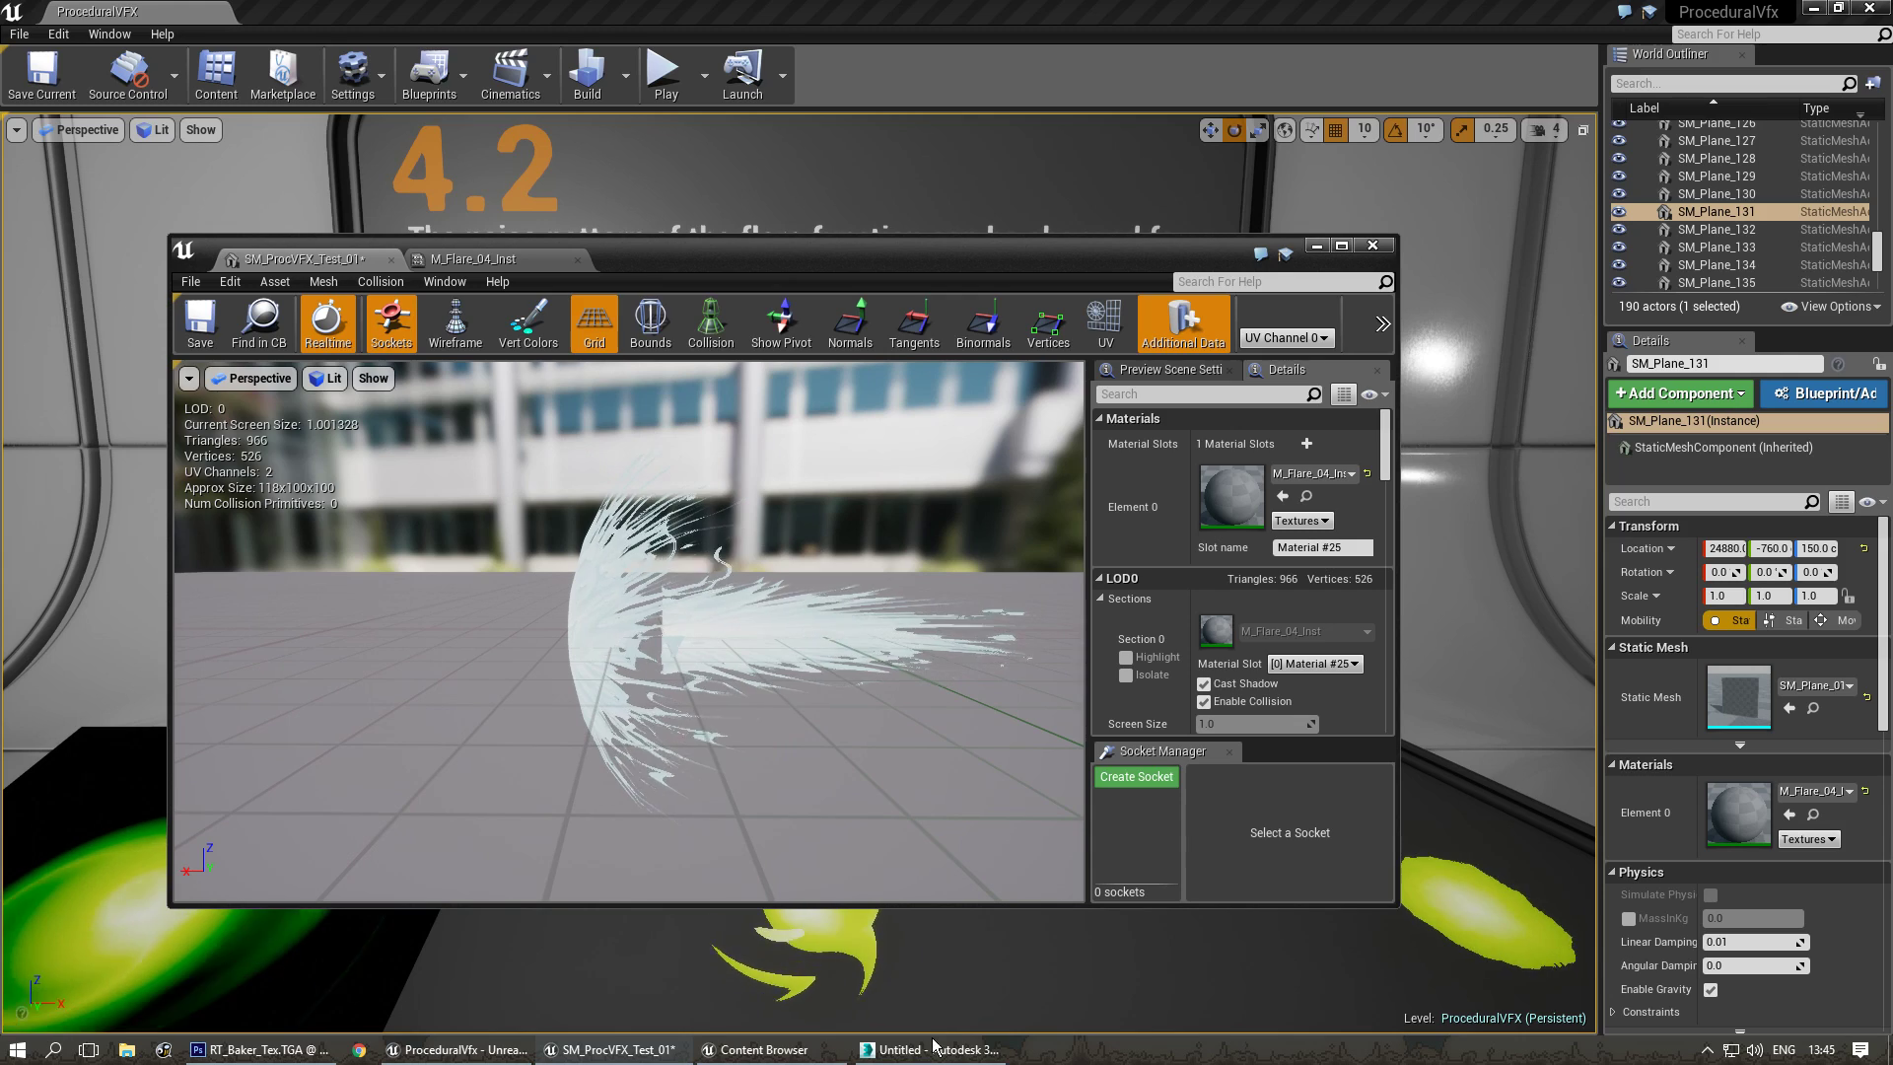
Switch to 3ds Max, enter Element selection on the flare mesh, and select the smaller hemisphere.
left_click(927, 1049)
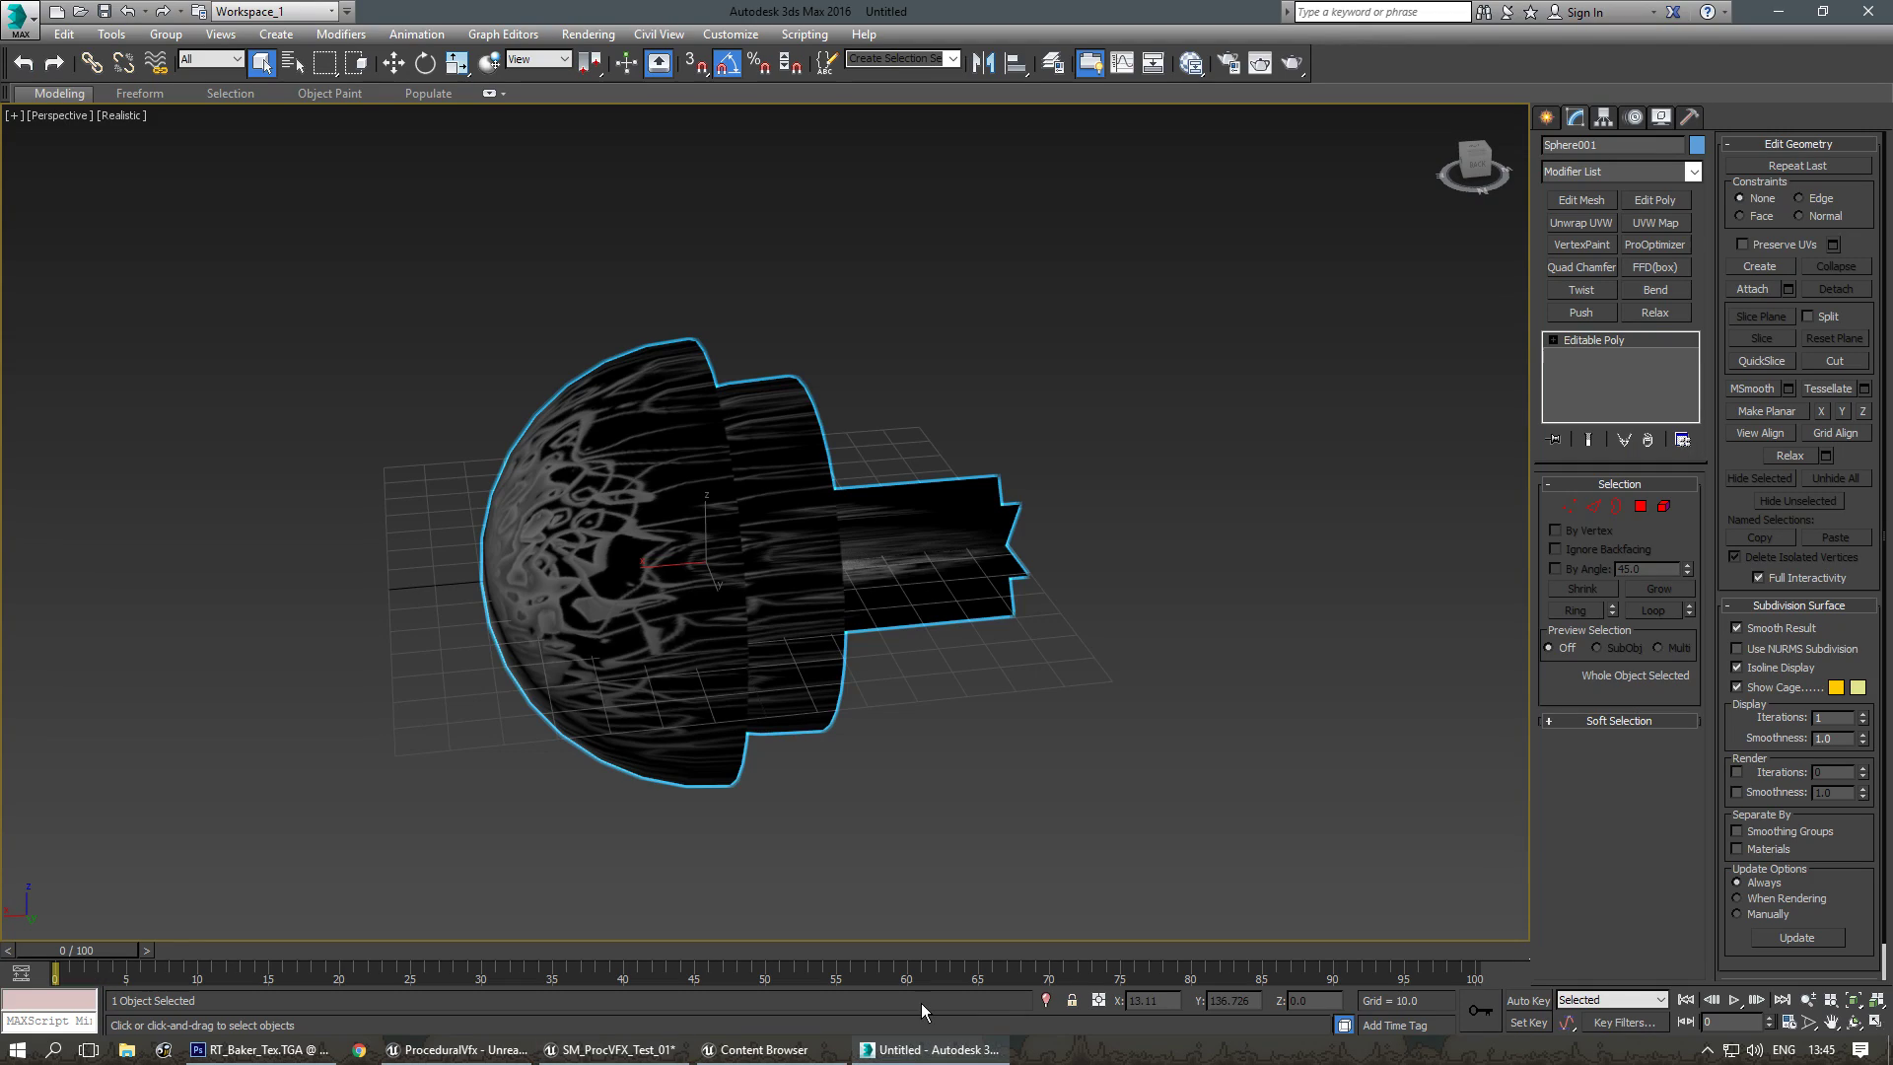
key("5")
left_click(799, 569)
middle_click_drag(846, 522, 572, 536, "alt")
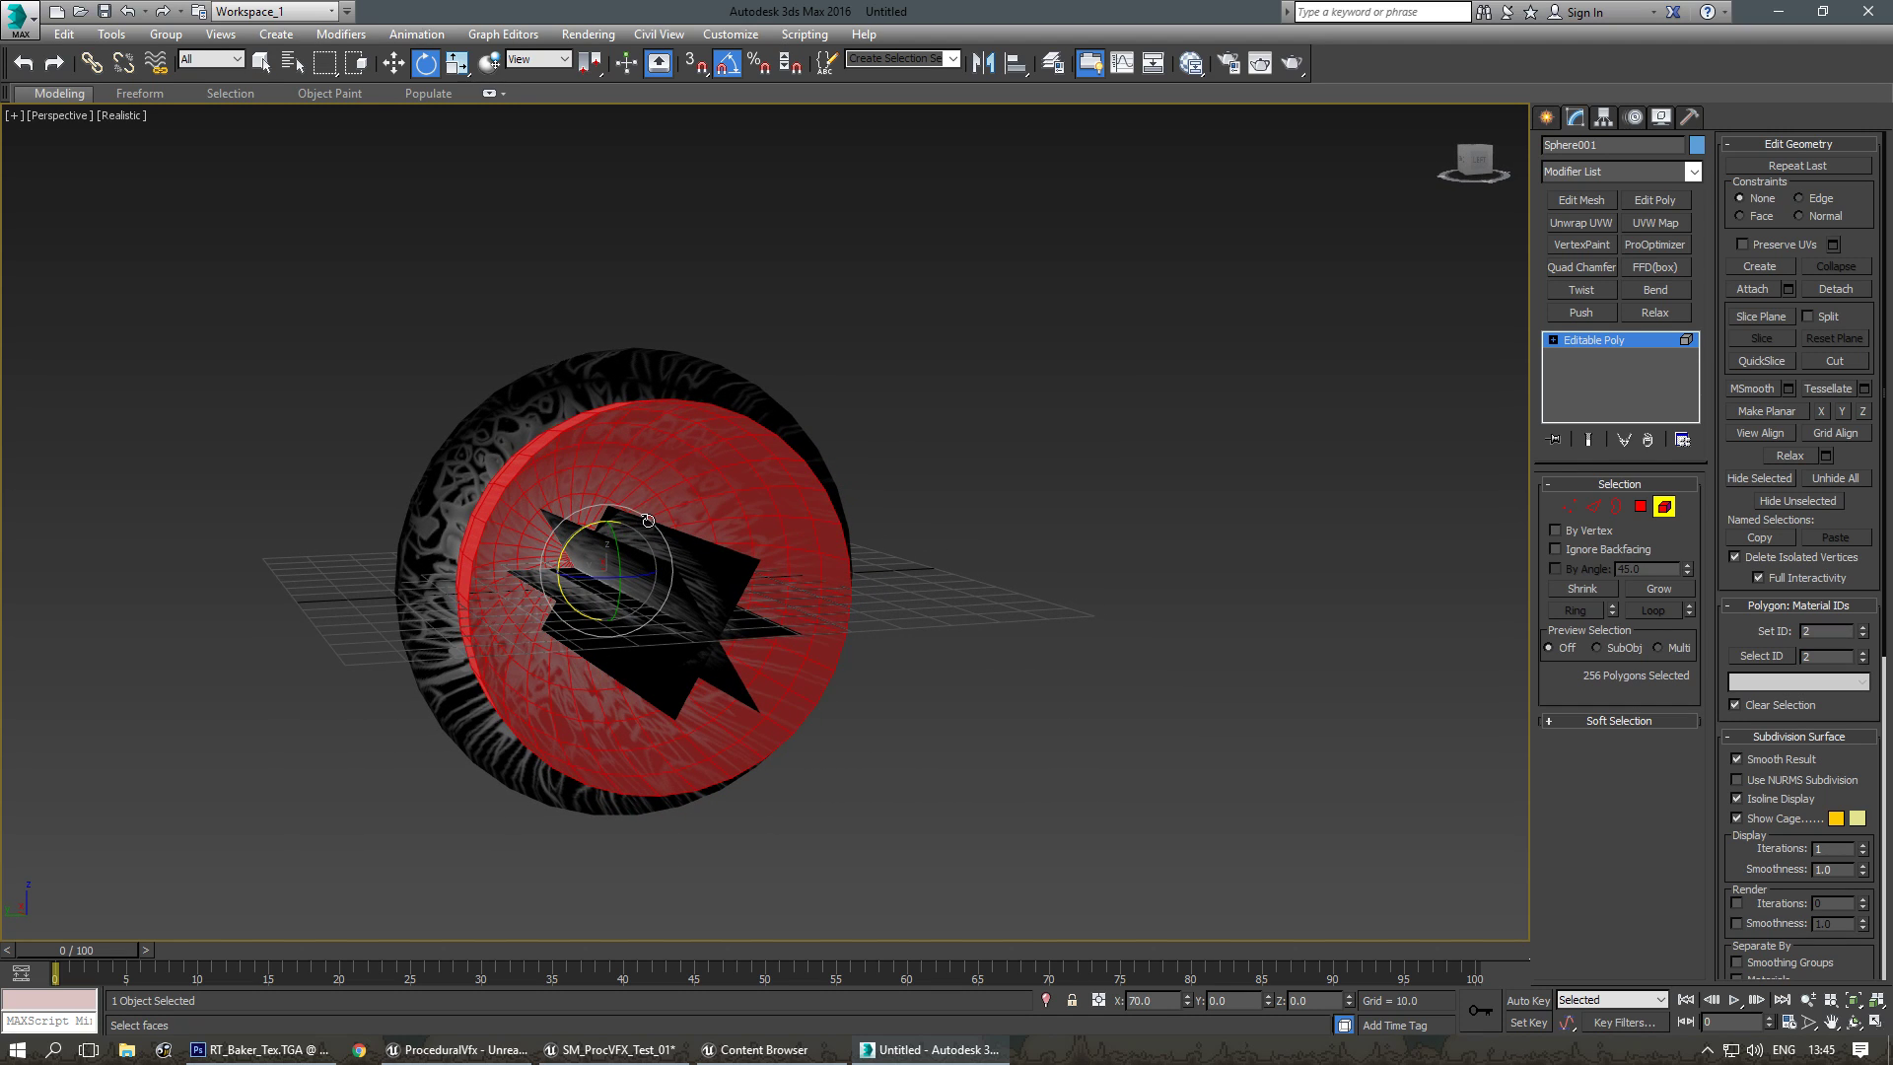
Select the three crossed planes as elements of the flare mesh.
left_click(723, 613)
scroll(496, 614, "up", 3)
left_click(673, 537, "ctrl")
middle_click_drag(661, 537, 1098, 414, "alt")
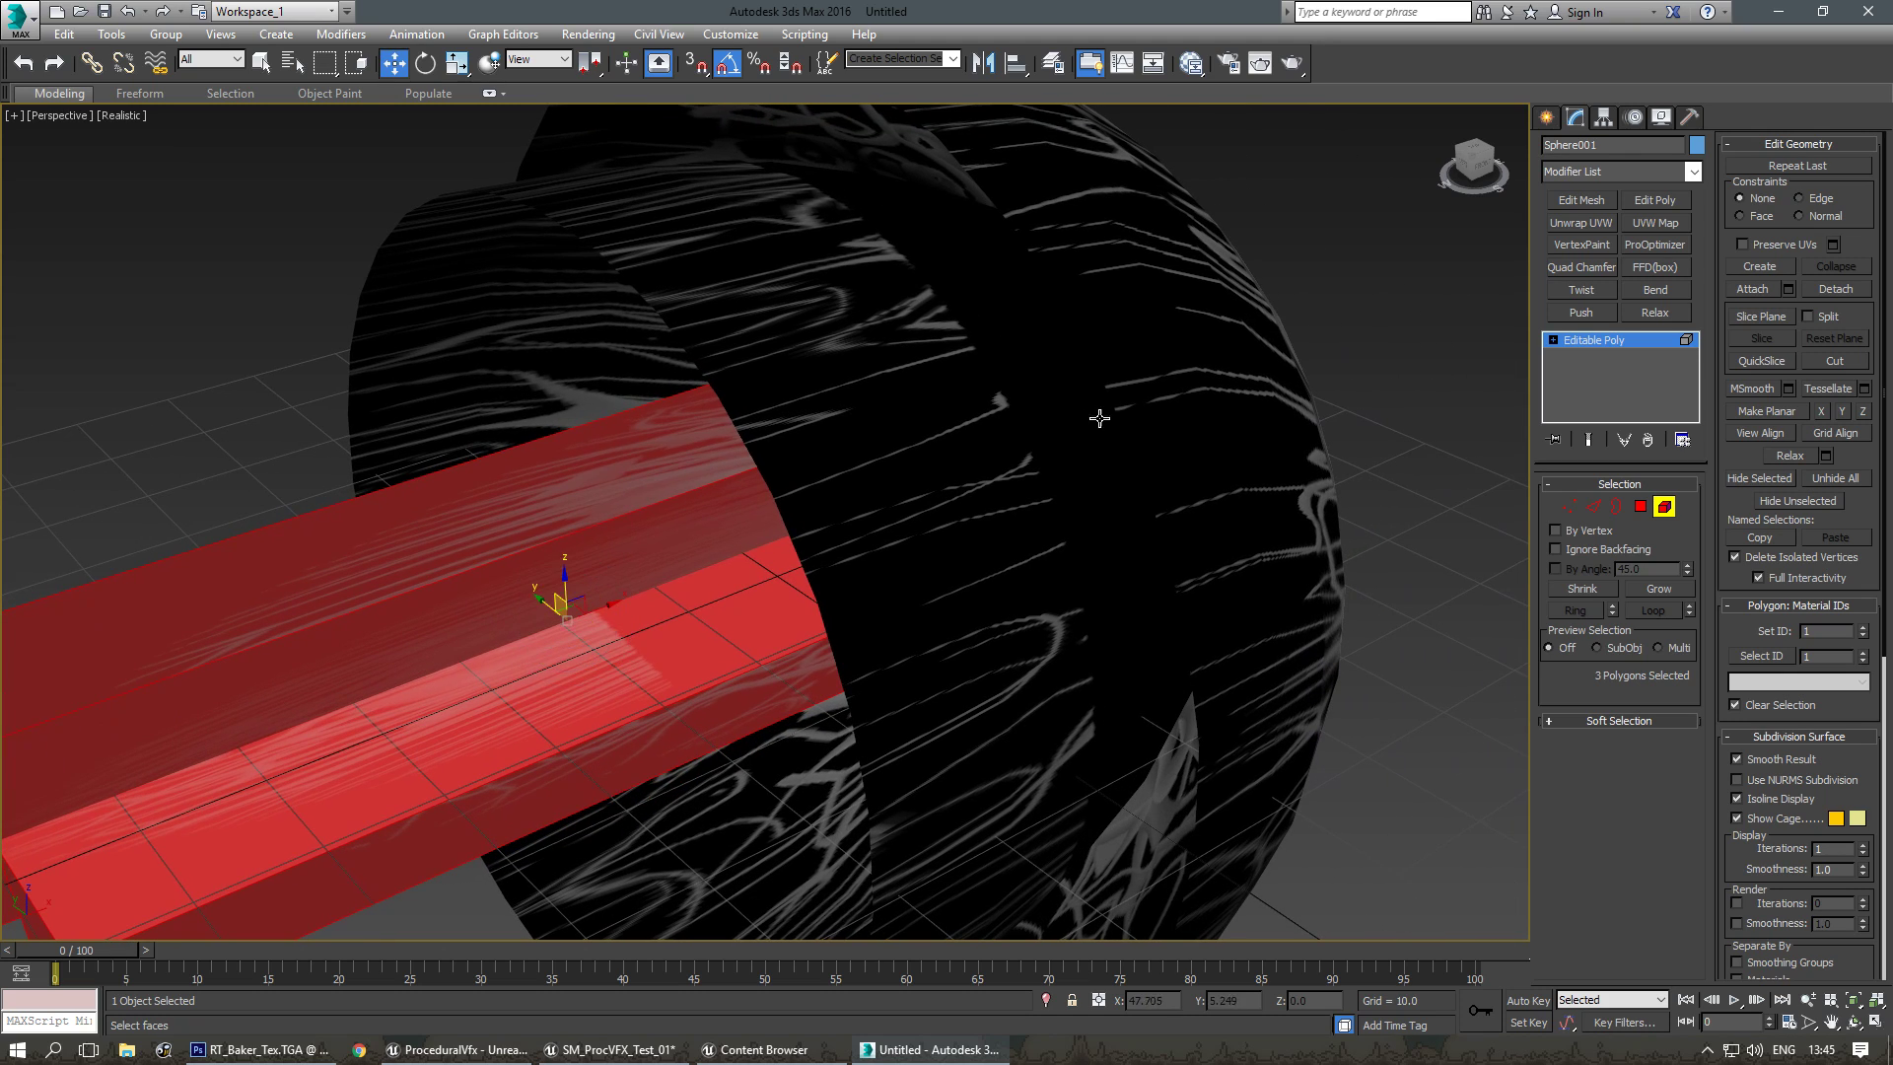
Select both hemisphere elements and detach them from the crossed planes as a separate object.
left_click(1052, 583)
key("w")
right_click(986, 647)
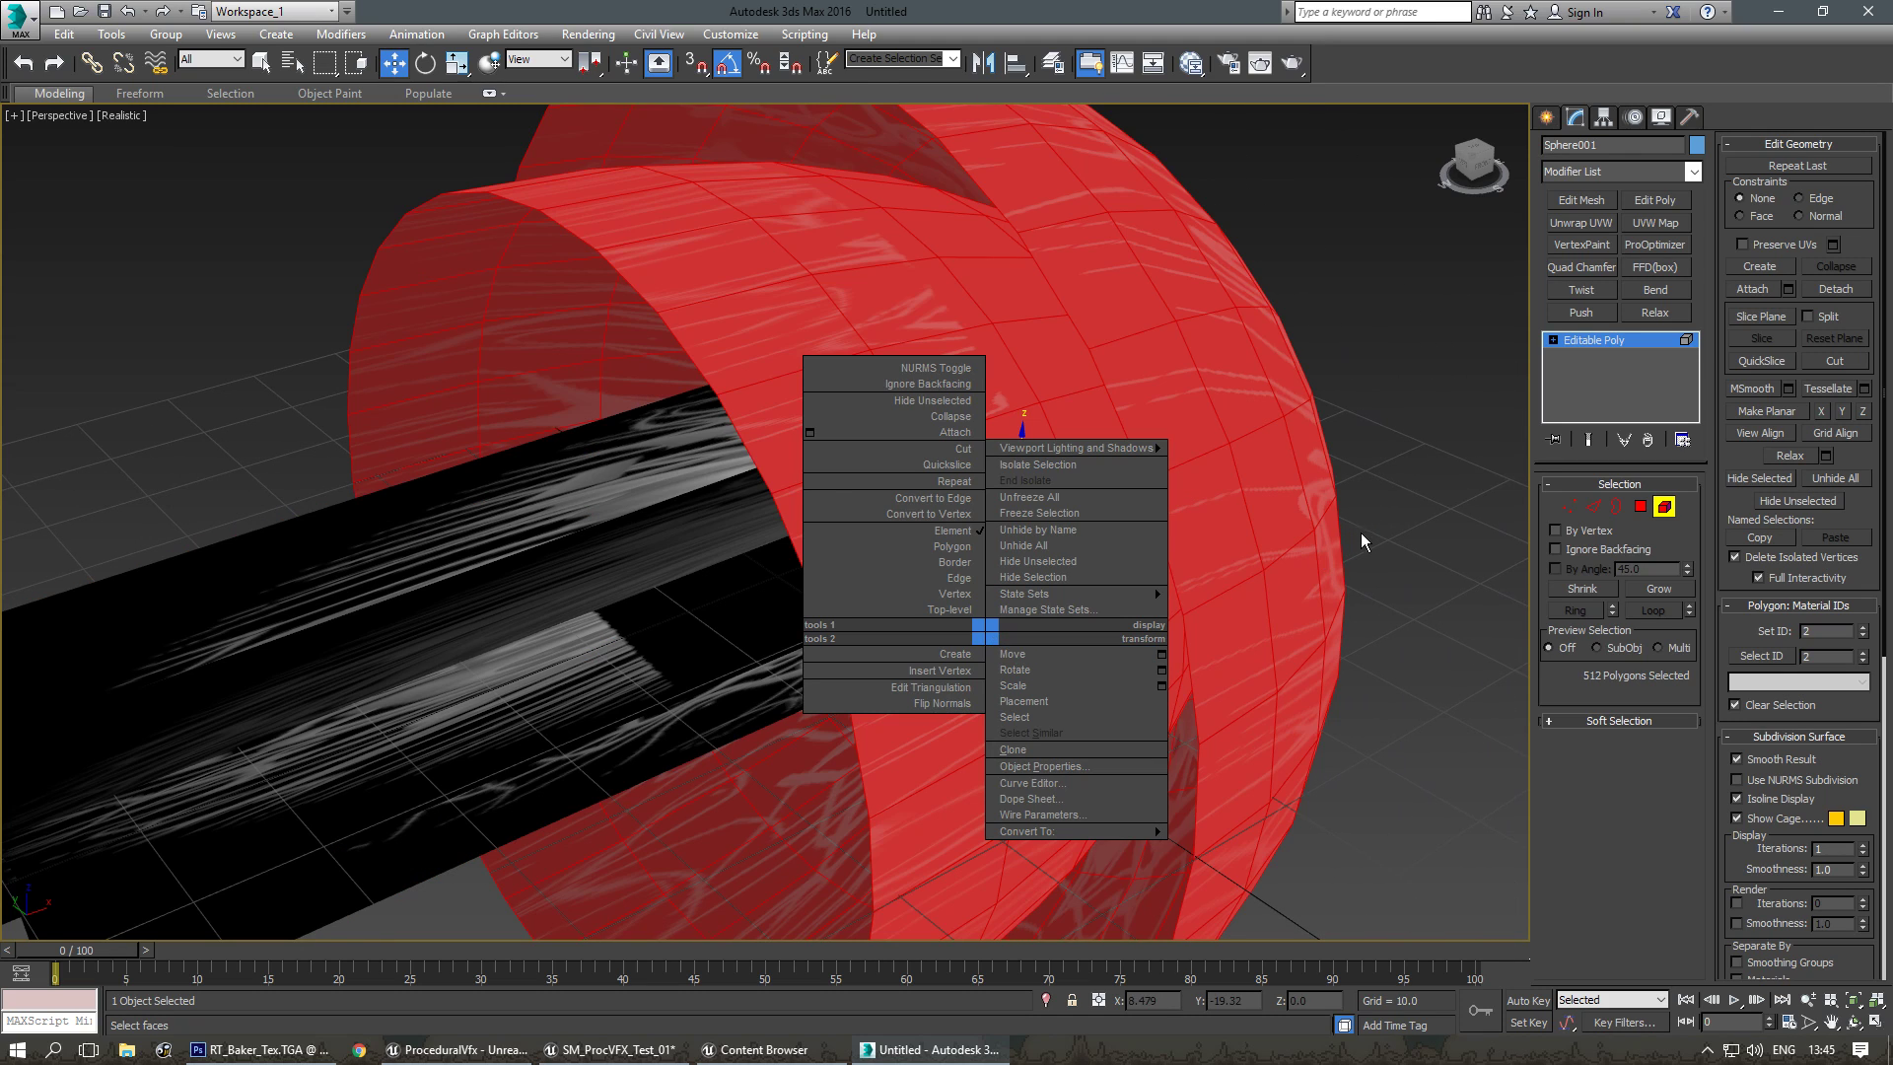
middle_click_drag(1364, 535, 1410, 527, "alt")
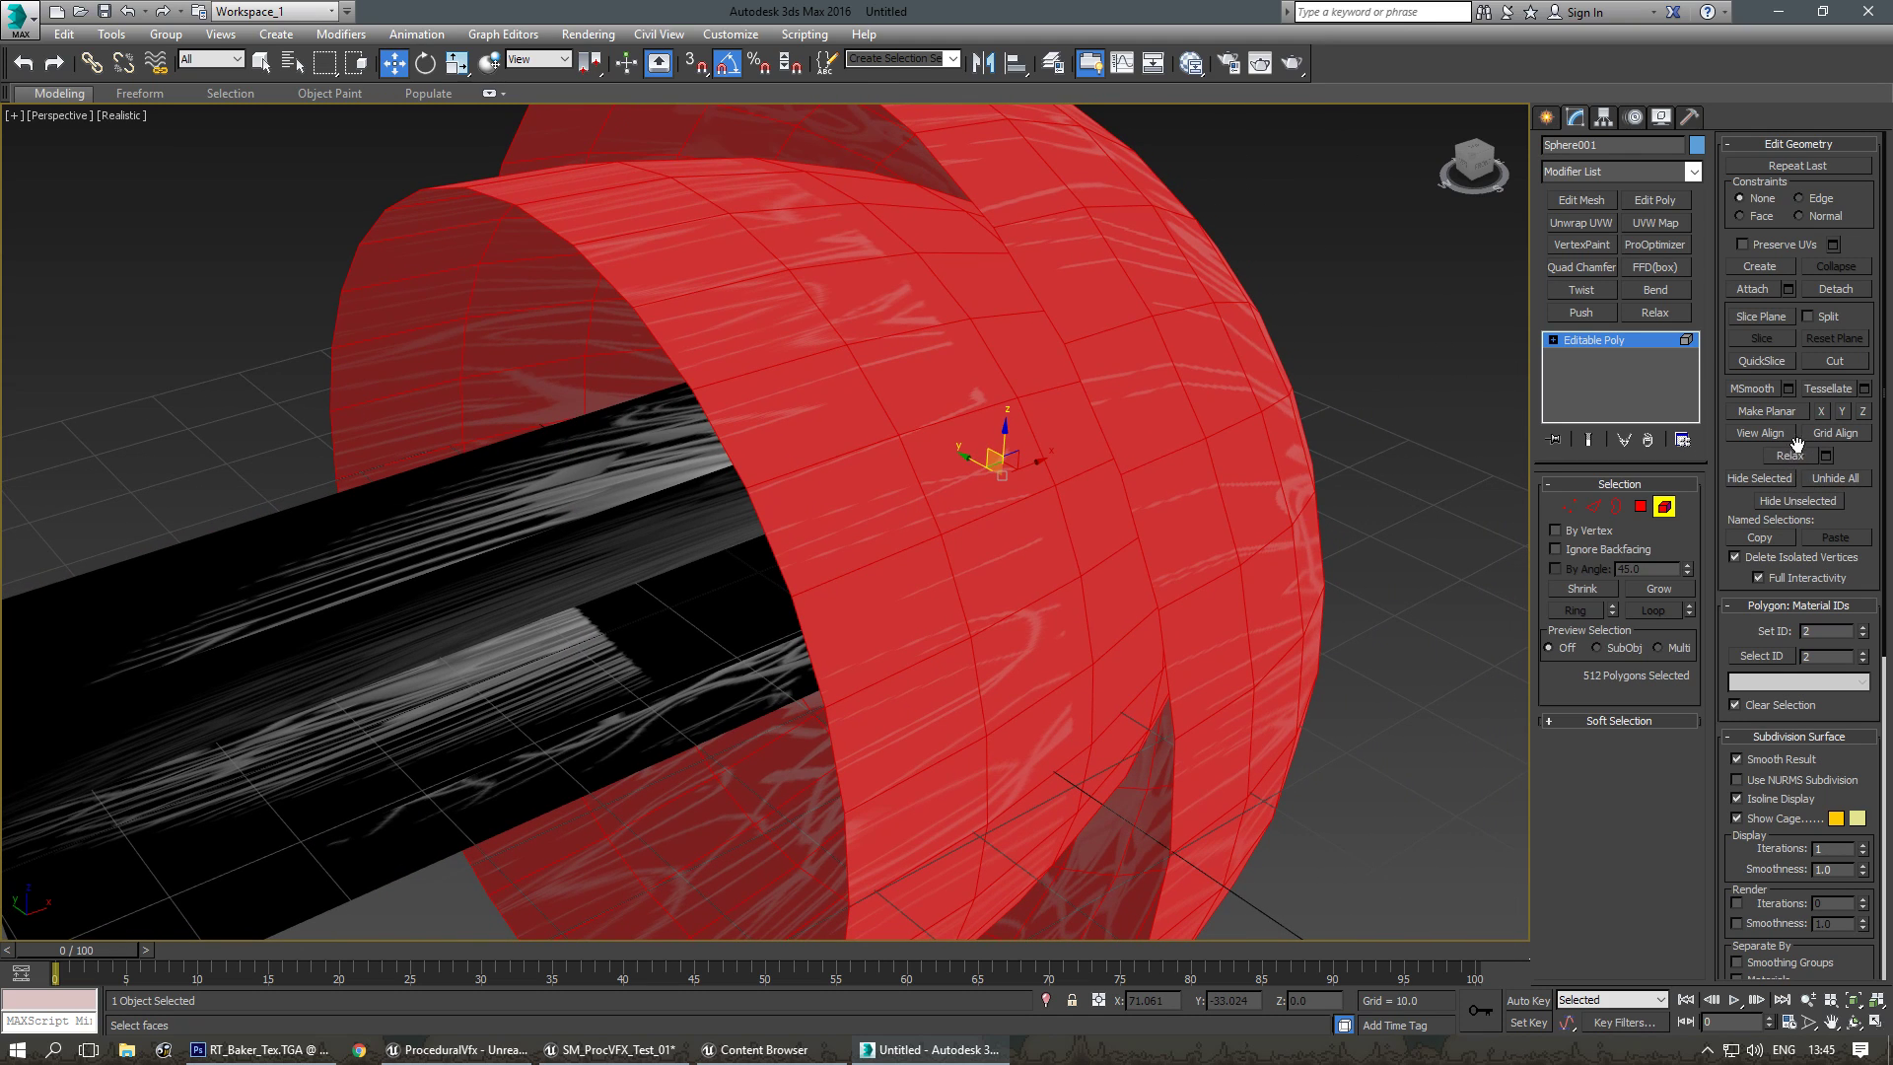
left_click(1836, 289)
left_click(991, 538)
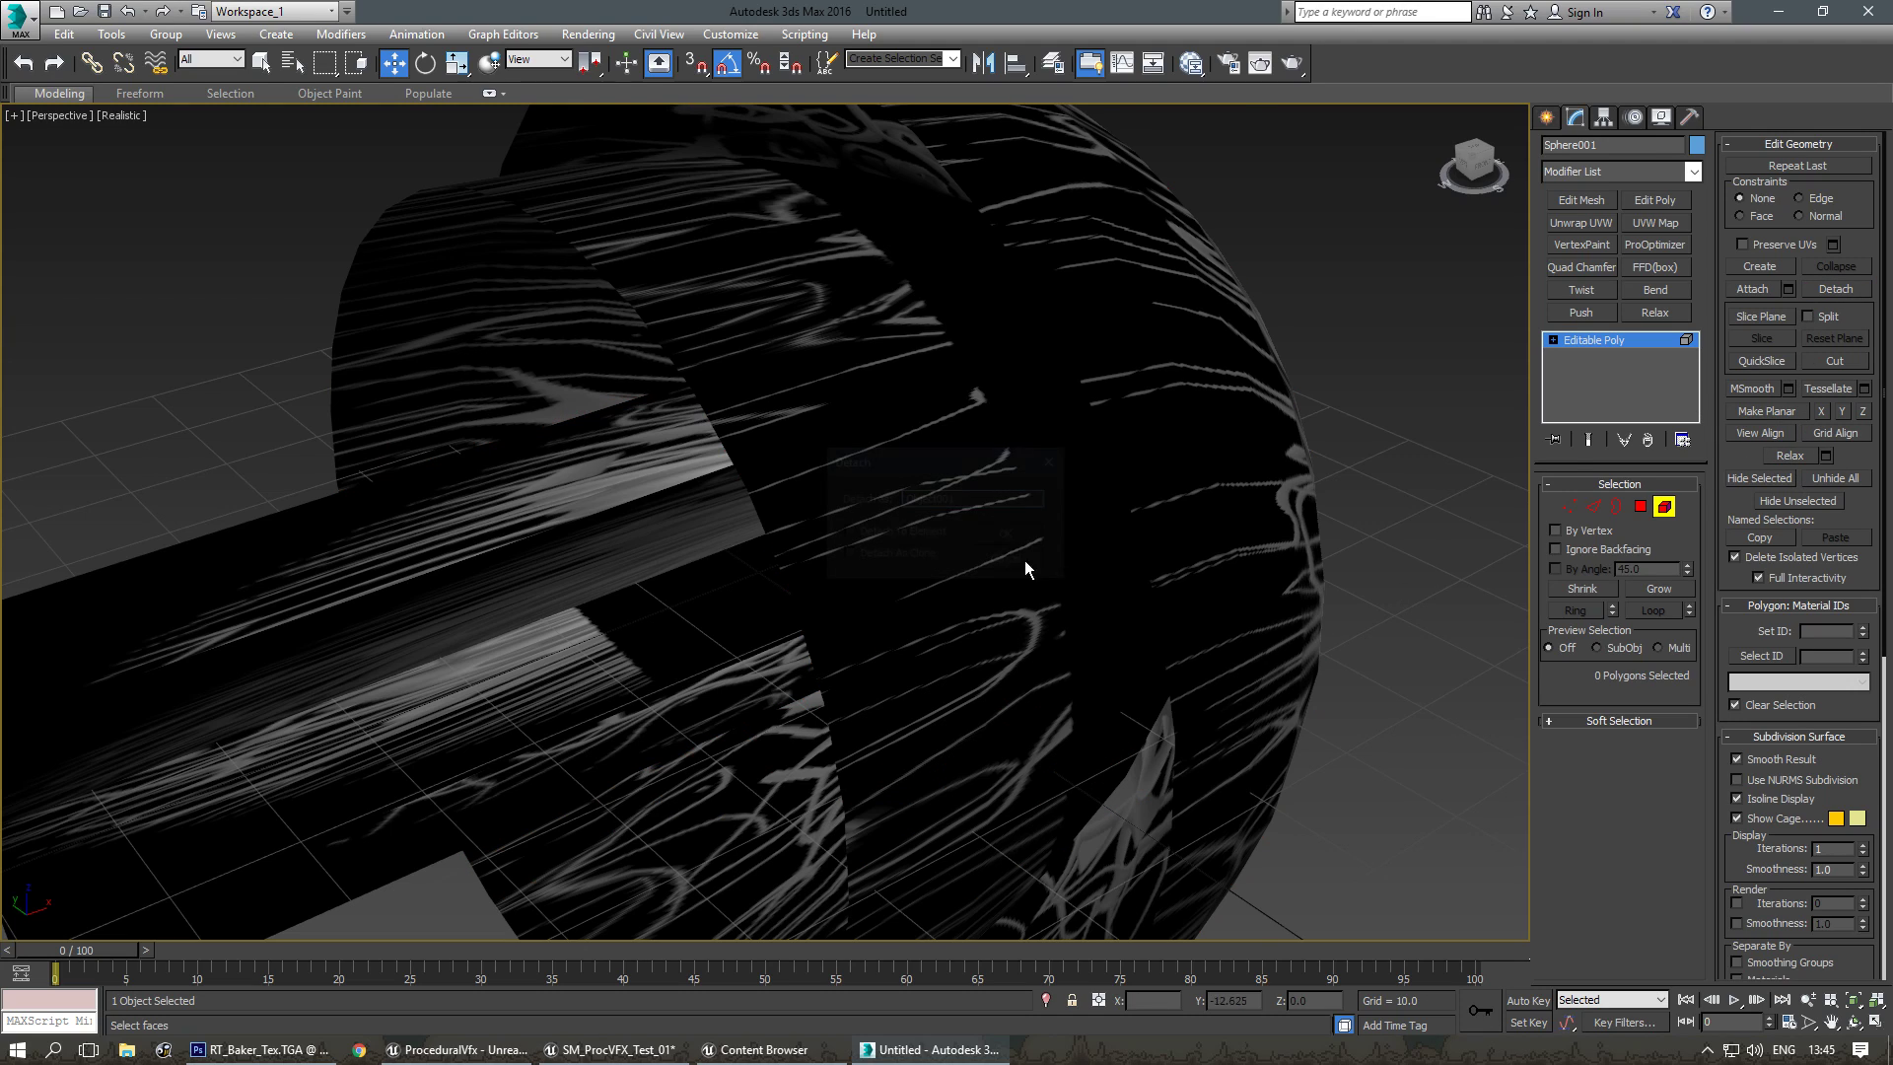
Leave element editing, select the detached hemispheres object, and enable See-Through in its object properties.
left_click(1546, 116)
left_click(1089, 501)
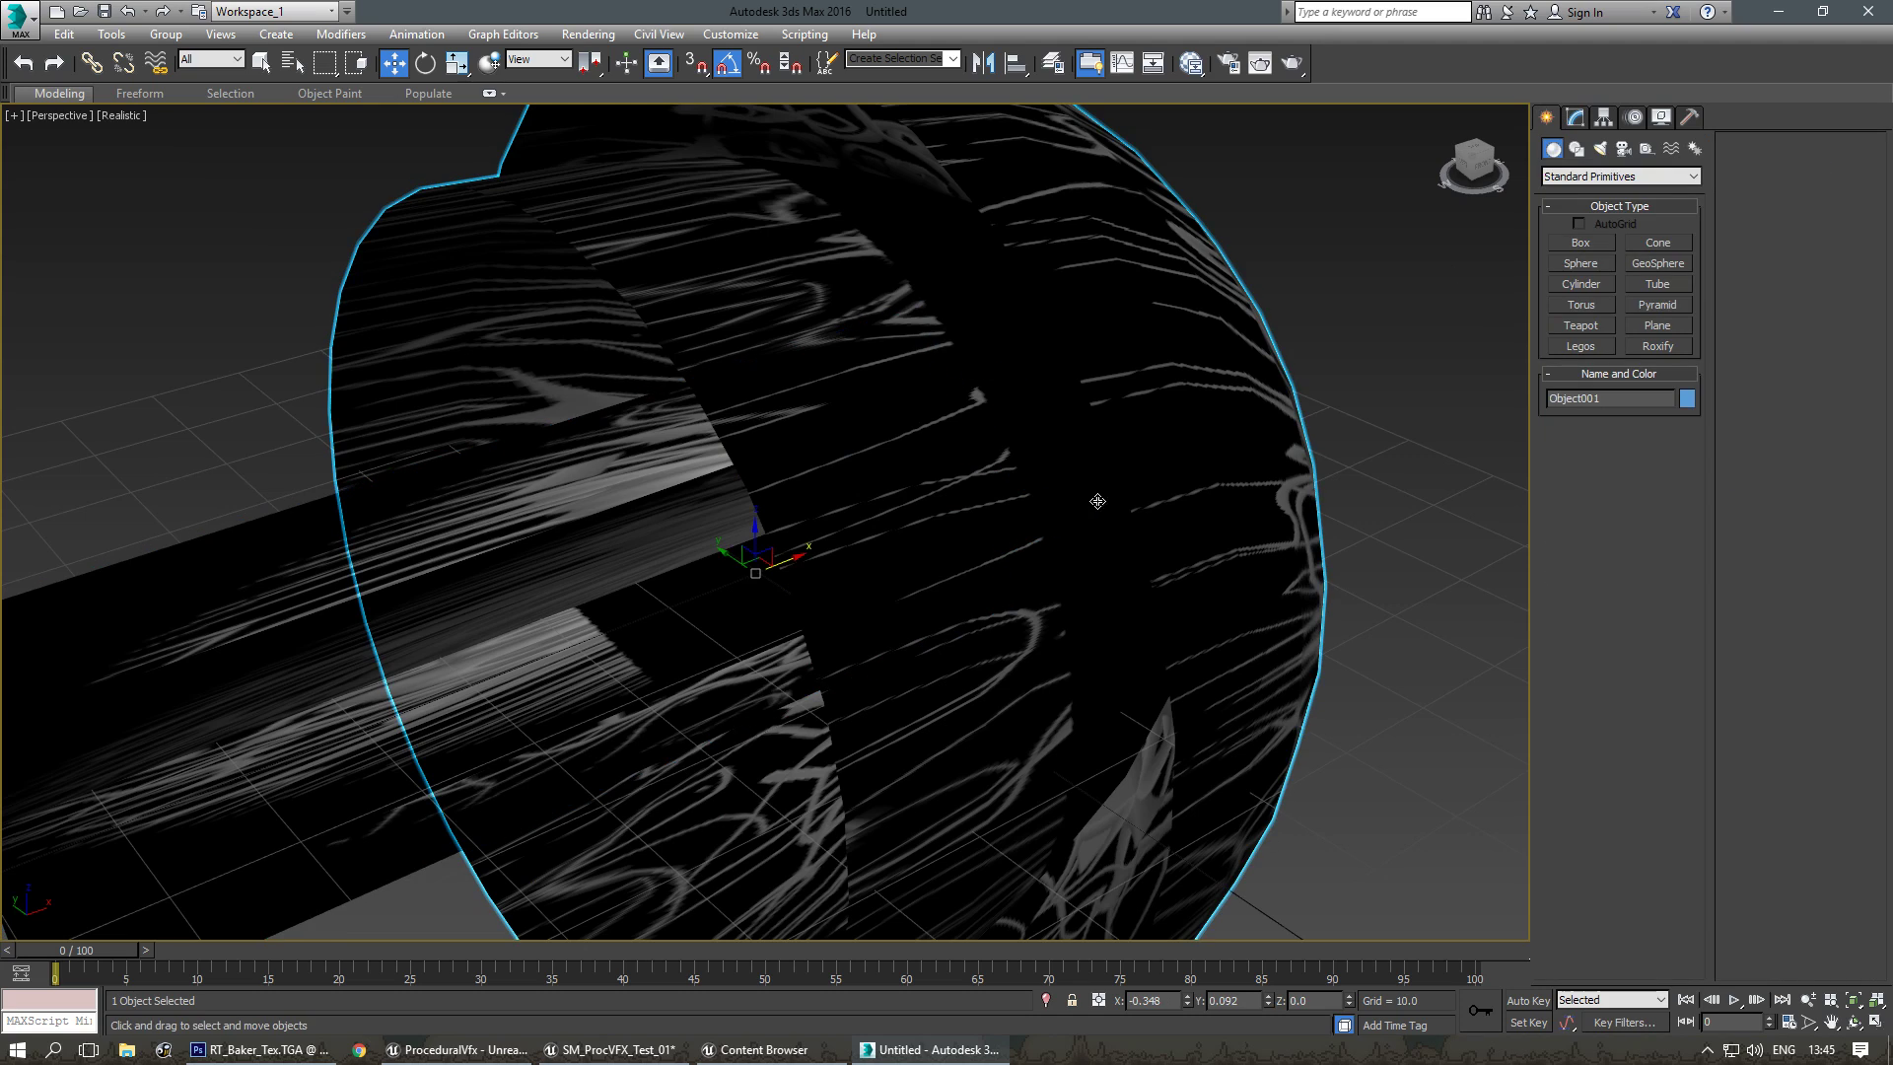
right_click(1181, 461)
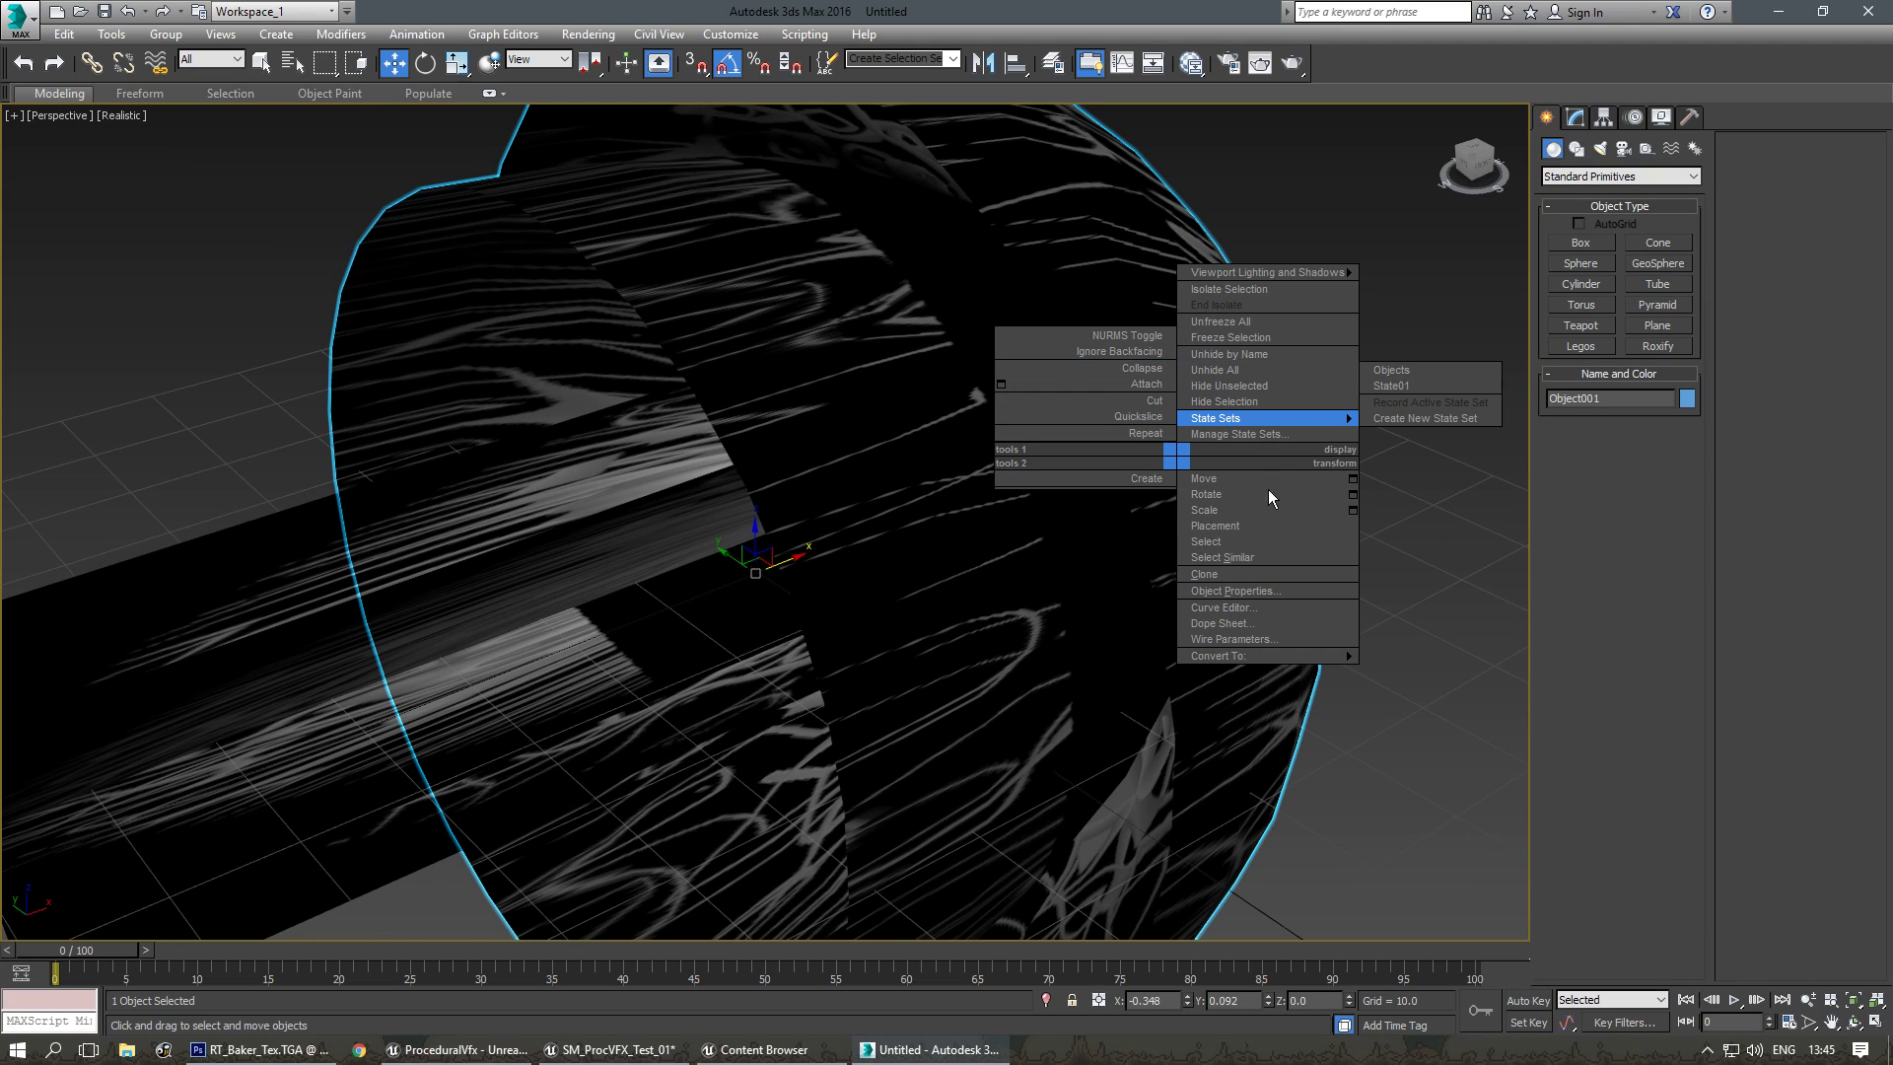
left_click(1266, 590)
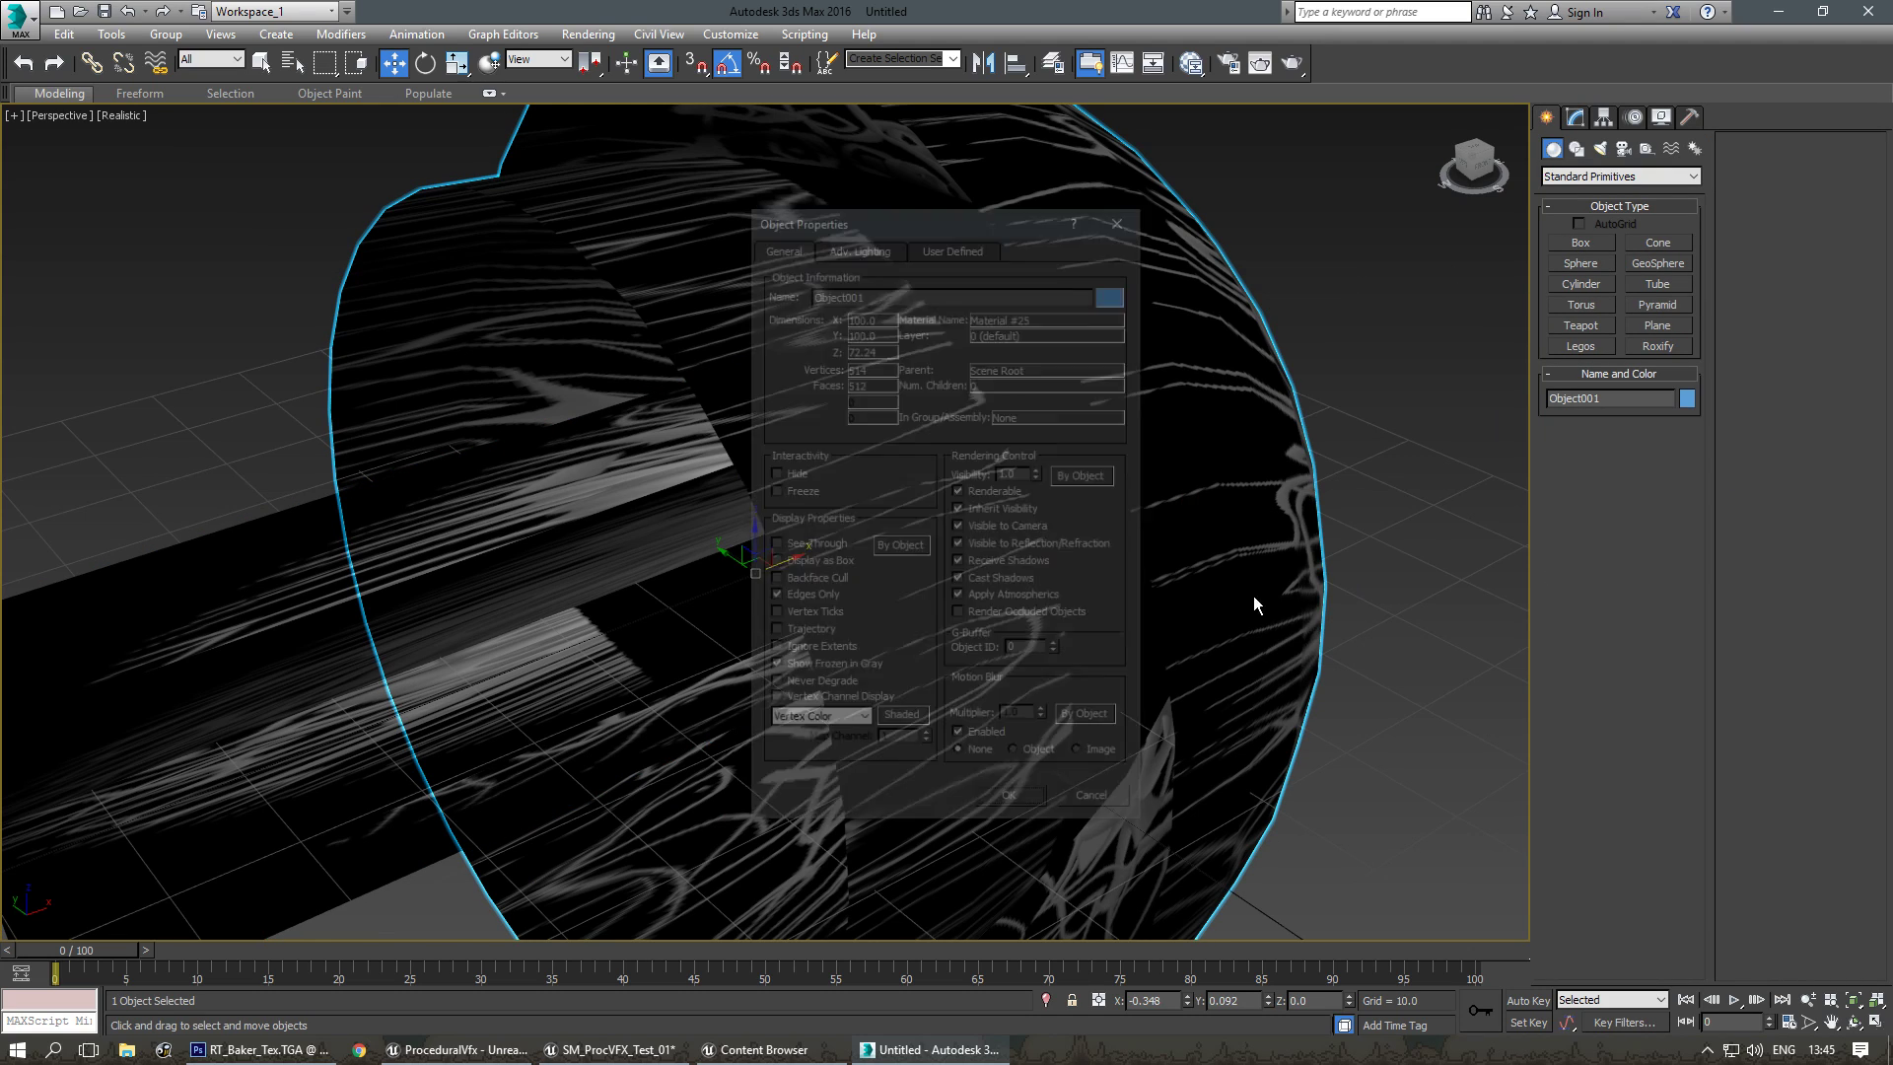
left_click(774, 545)
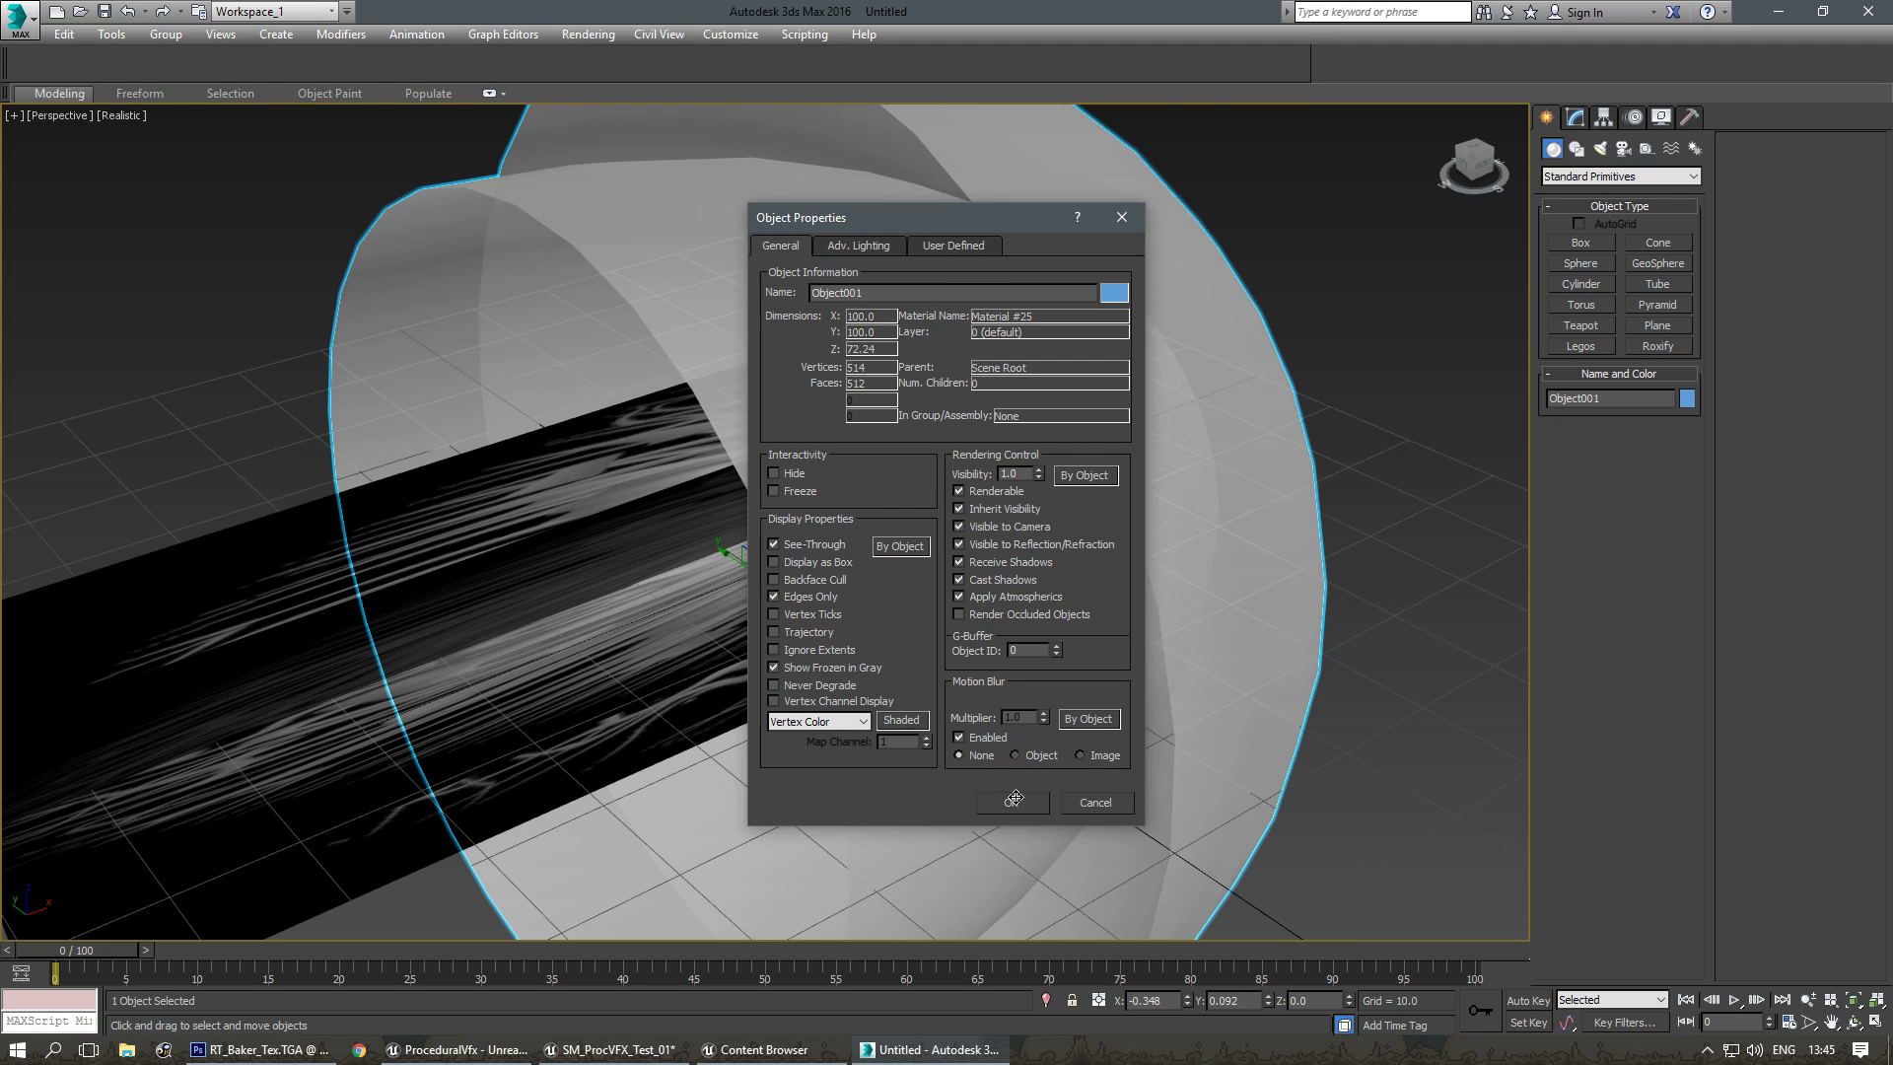
left_click(1012, 800)
Select the crossed planes object and connect its end edges to add a centre edge along each plane's length.
scroll(702, 587, "up", 2)
left_click(702, 587)
middle_click_drag(702, 587, 689, 533, "alt")
key("1")
middle_click_drag(1192, 553, 1114, 388, "alt")
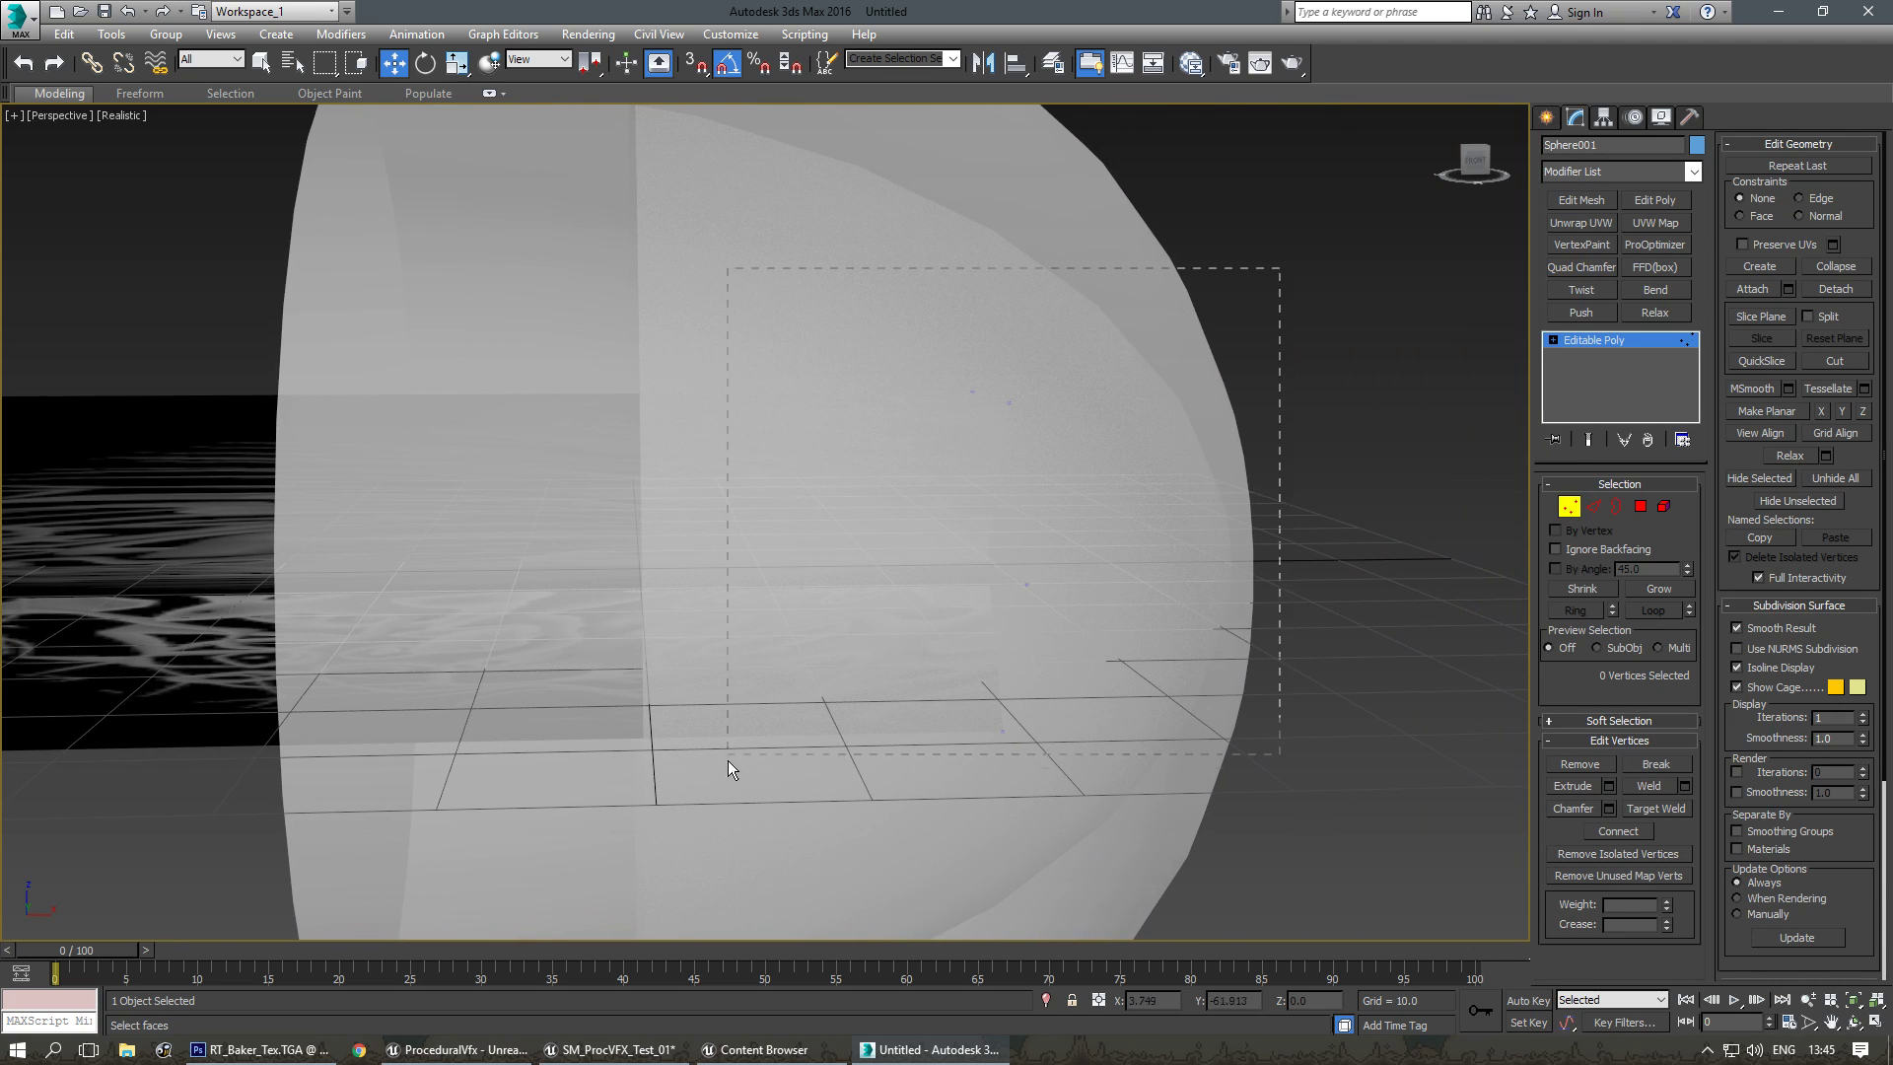
left_click_drag(730, 752, 730, 754)
middle_click_drag(855, 782, 766, 595)
key("2")
left_click_drag(317, 475, 412, 505)
middle_click_drag(413, 505, 1045, 464, "alt")
key("ctrl+shift+e")
Select the three centre vertices at the planes' end inside the hemispheres and move them along X to about 48.9, toward the dome's apex.
left_click(1568, 507)
scroll(1115, 454, "up", 3)
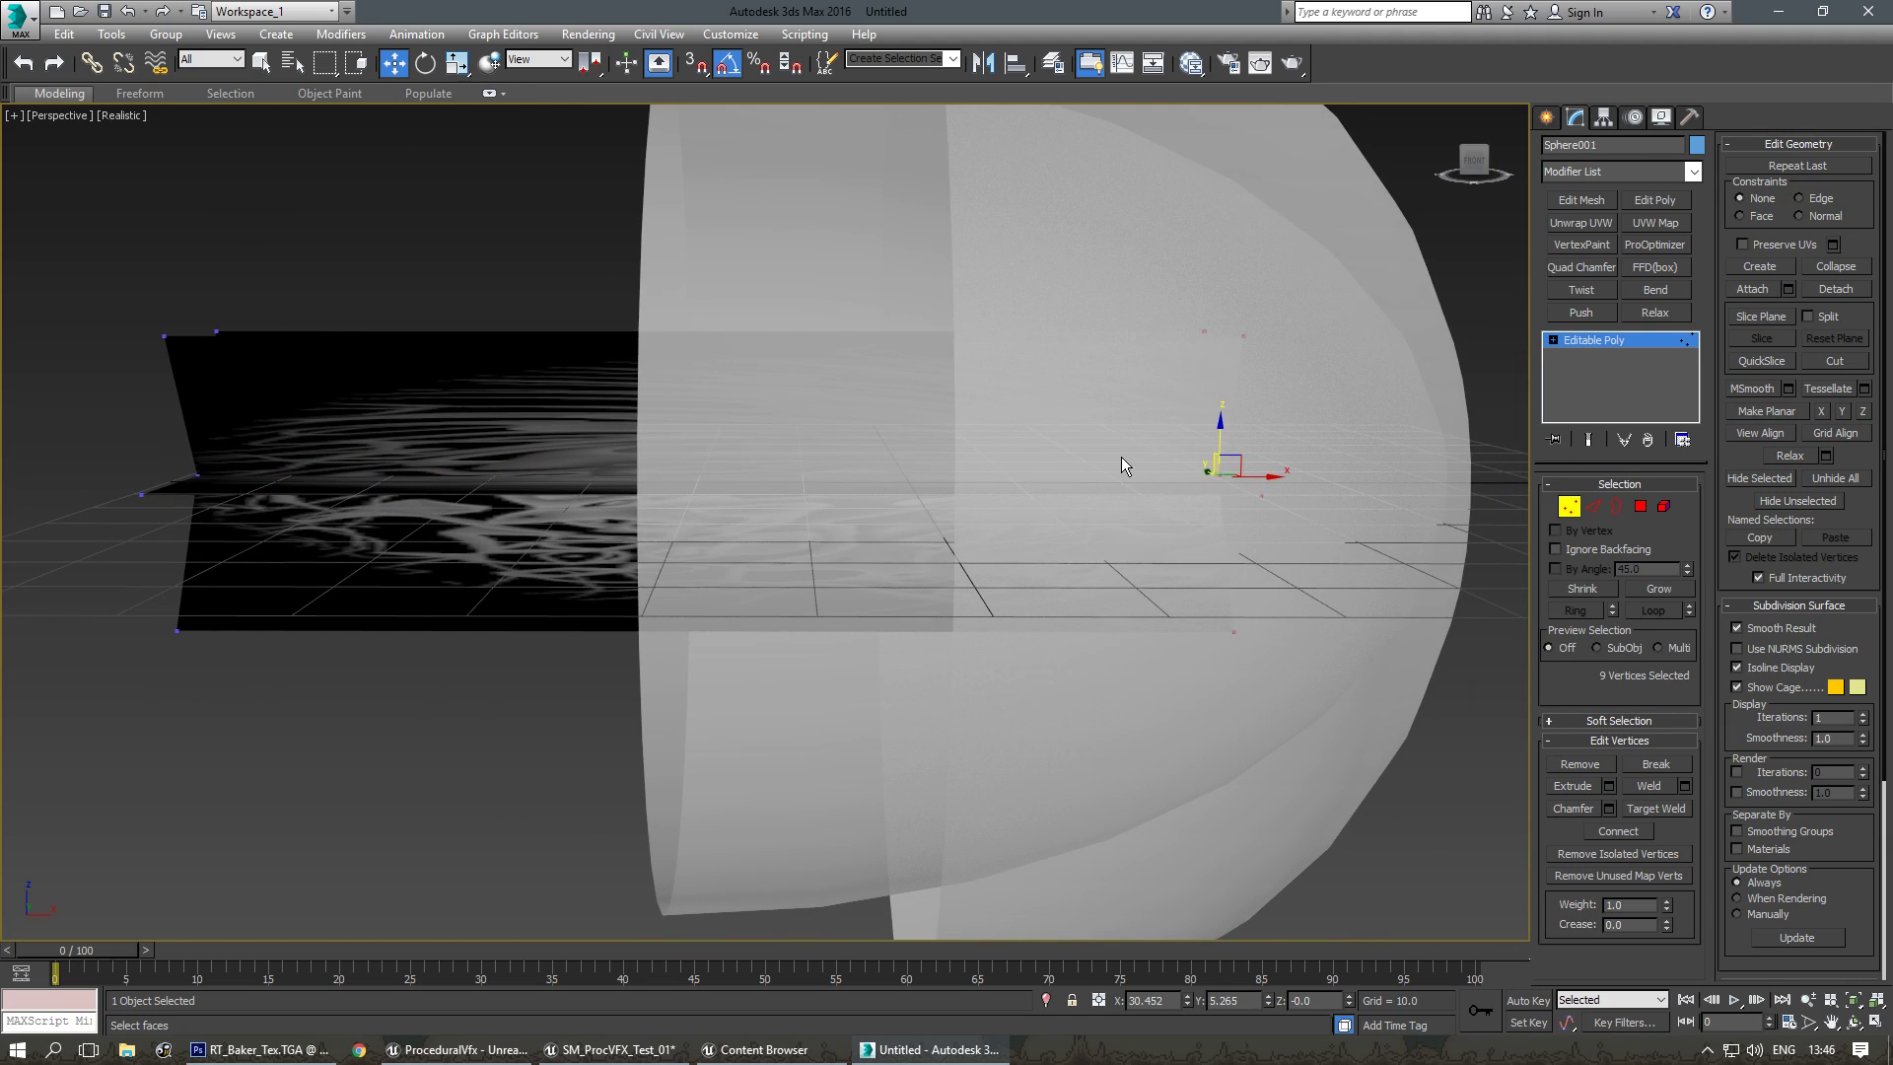
left_click_drag(1240, 487, 1242, 487)
middle_click_drag(1242, 488, 1458, 410, "alt")
middle_click_drag(1144, 546, 1222, 488, "alt")
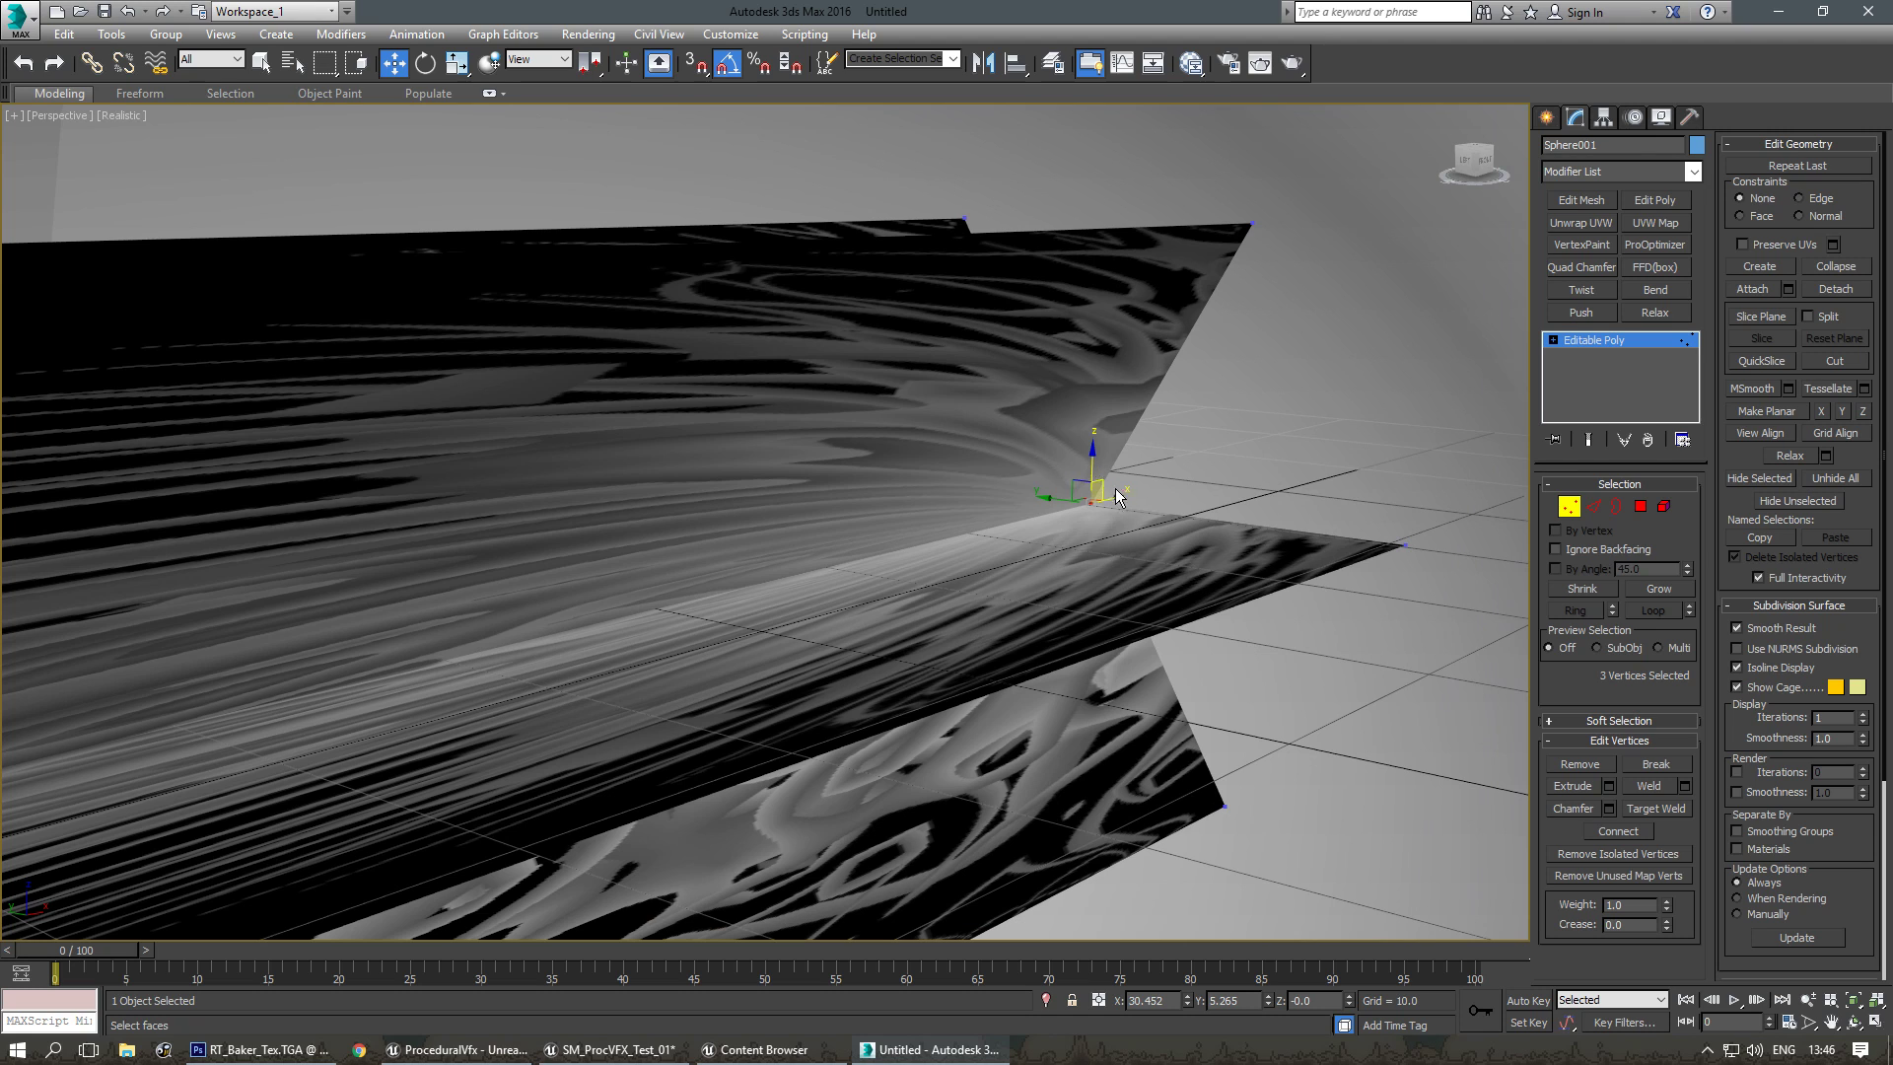
left_click_drag(1118, 496, 1272, 439)
middle_click_drag(1292, 440, 733, 229, "alt")
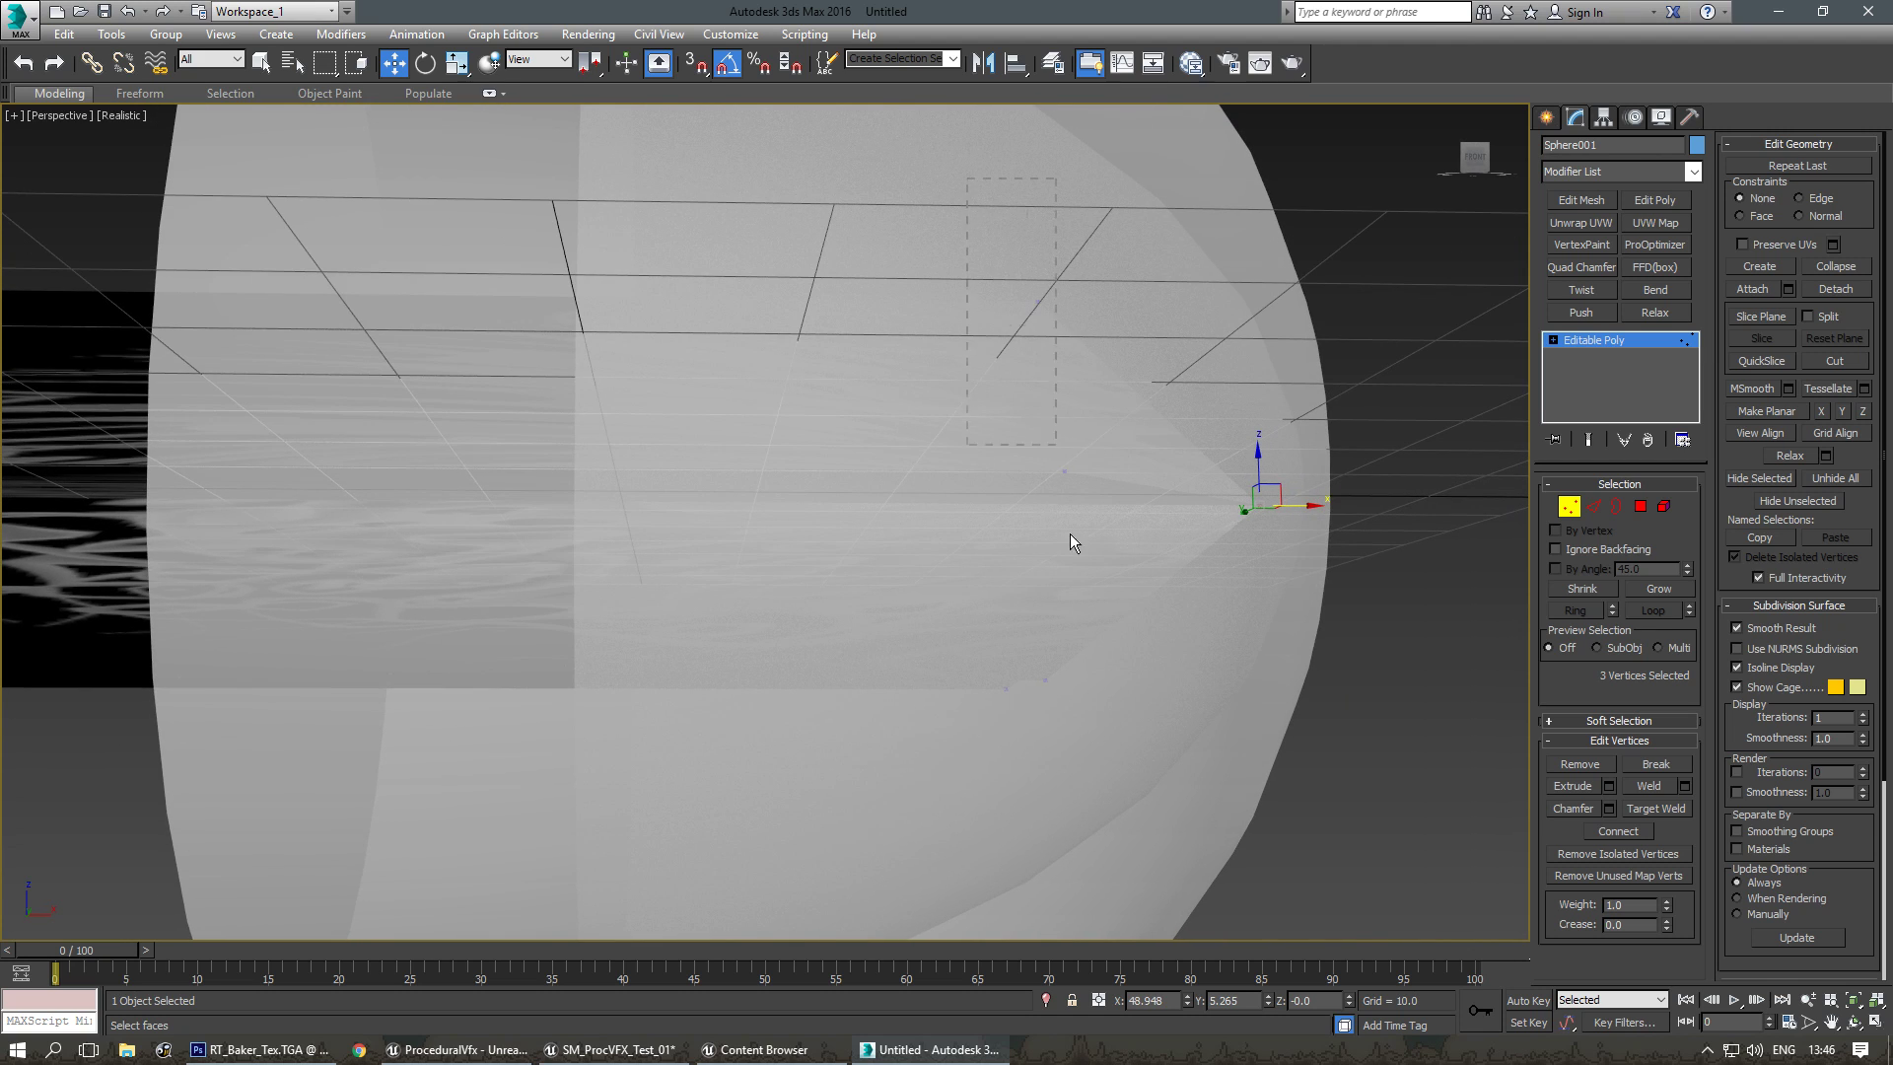
Select the six outer corner vertices at that end of the planes and move them along X toward the dome's apex.
left_click_drag(1084, 799, 1085, 800)
middle_click_drag(1085, 800, 1103, 572, "alt")
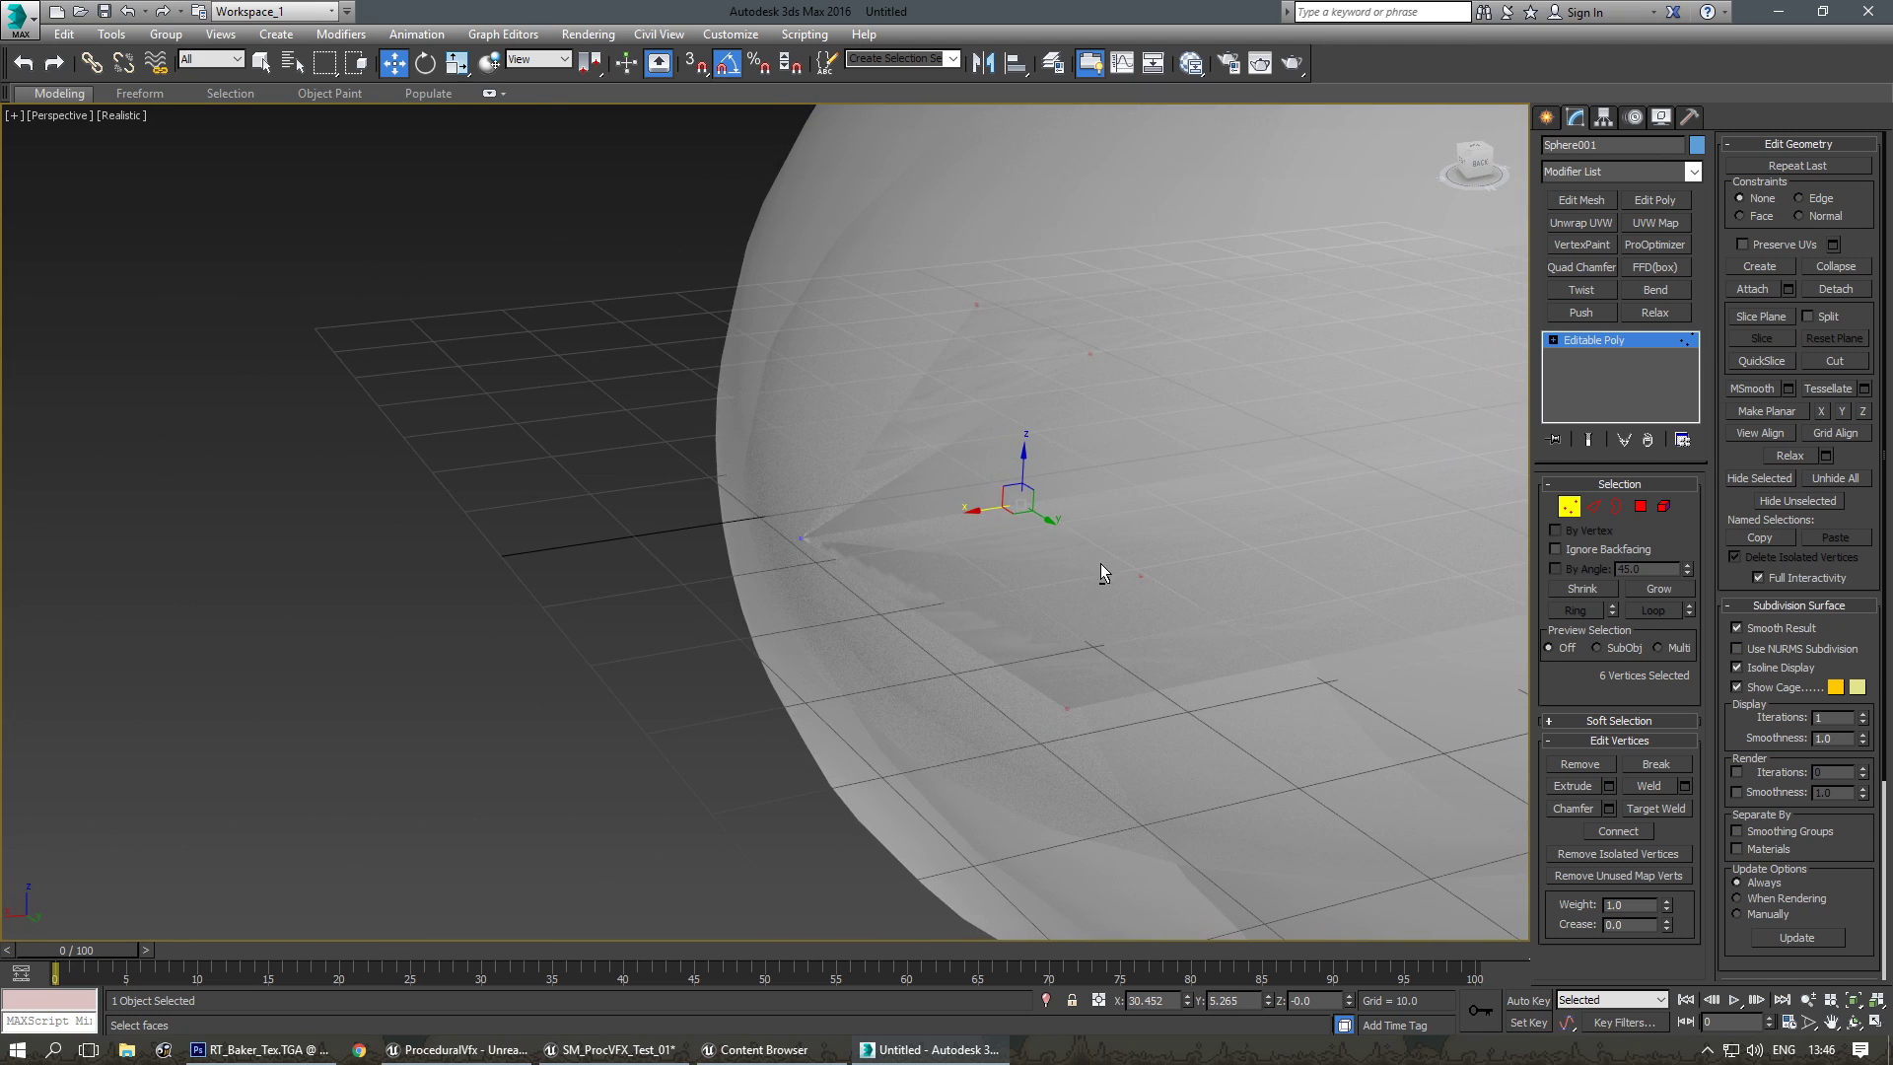
middle_click_drag(927, 510, 731, 412, "alt")
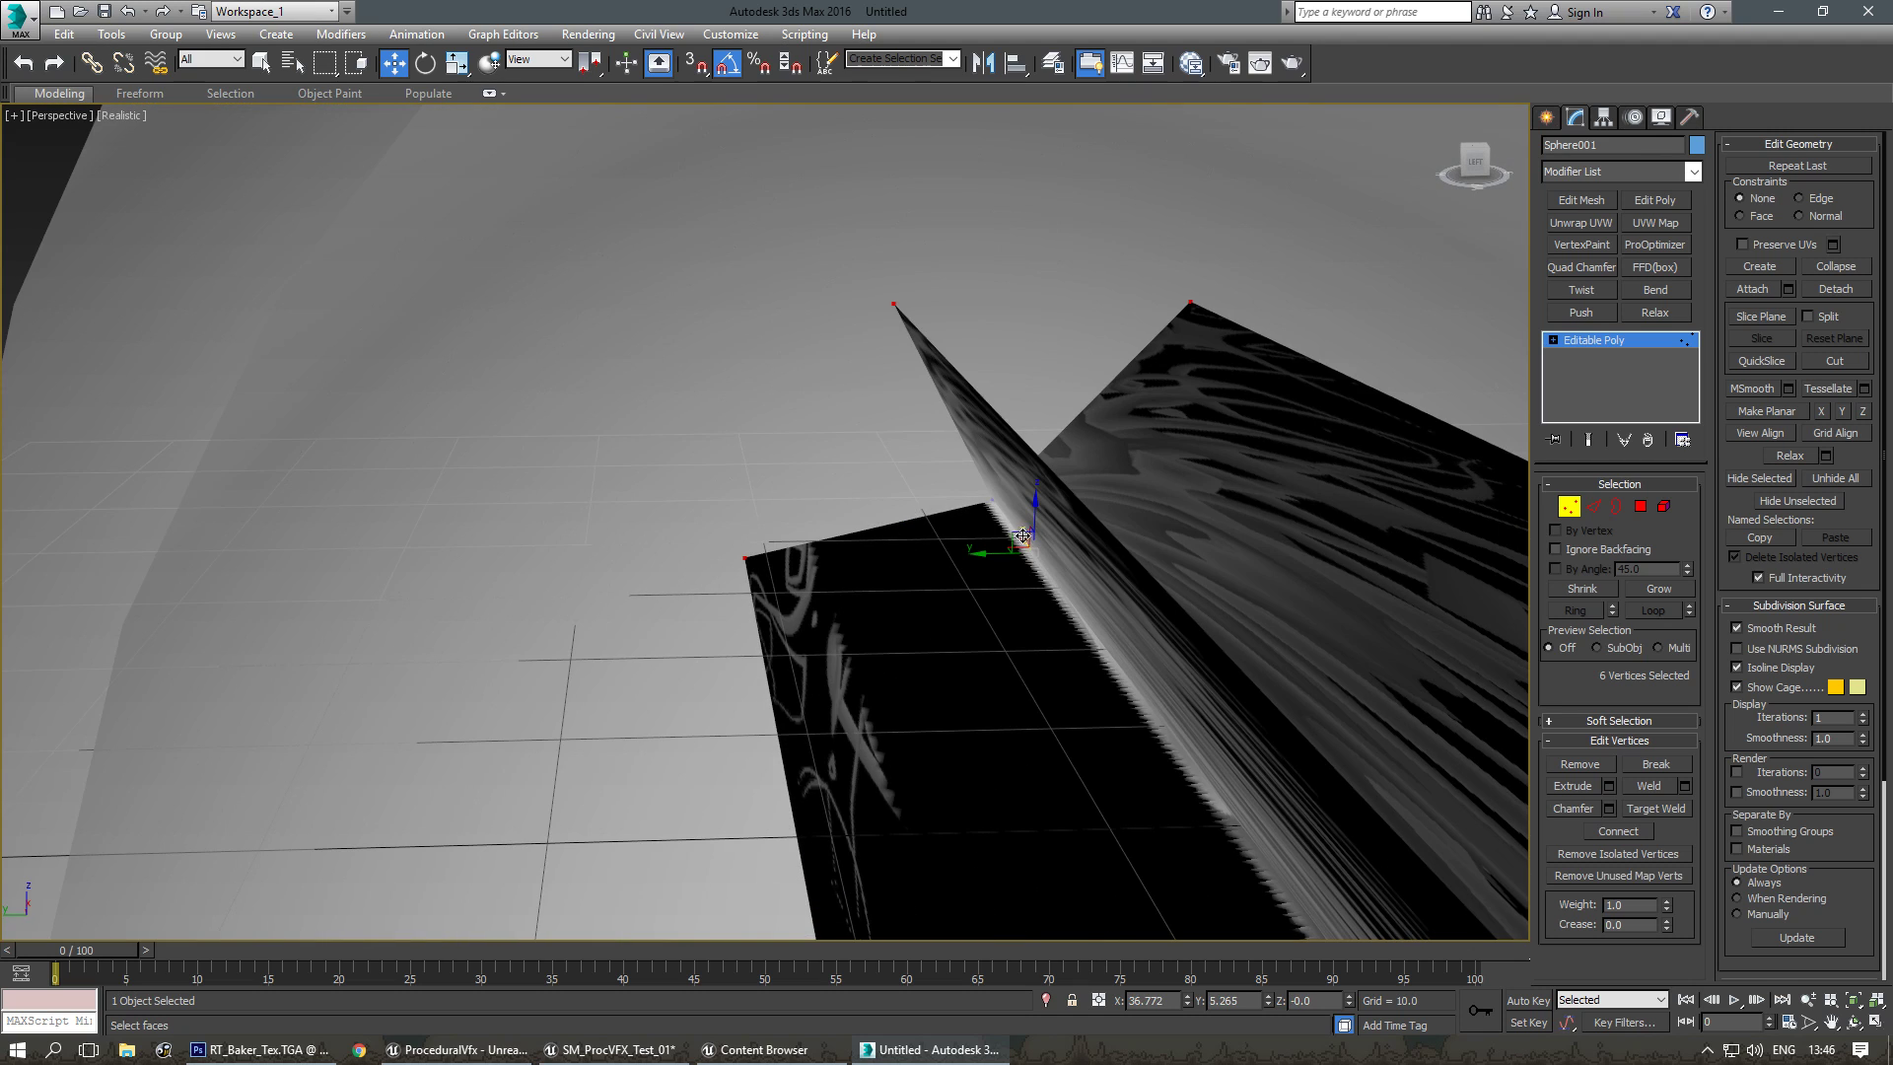
scroll(1036, 545, "up", 2)
left_click_drag(1017, 537, 1005, 524)
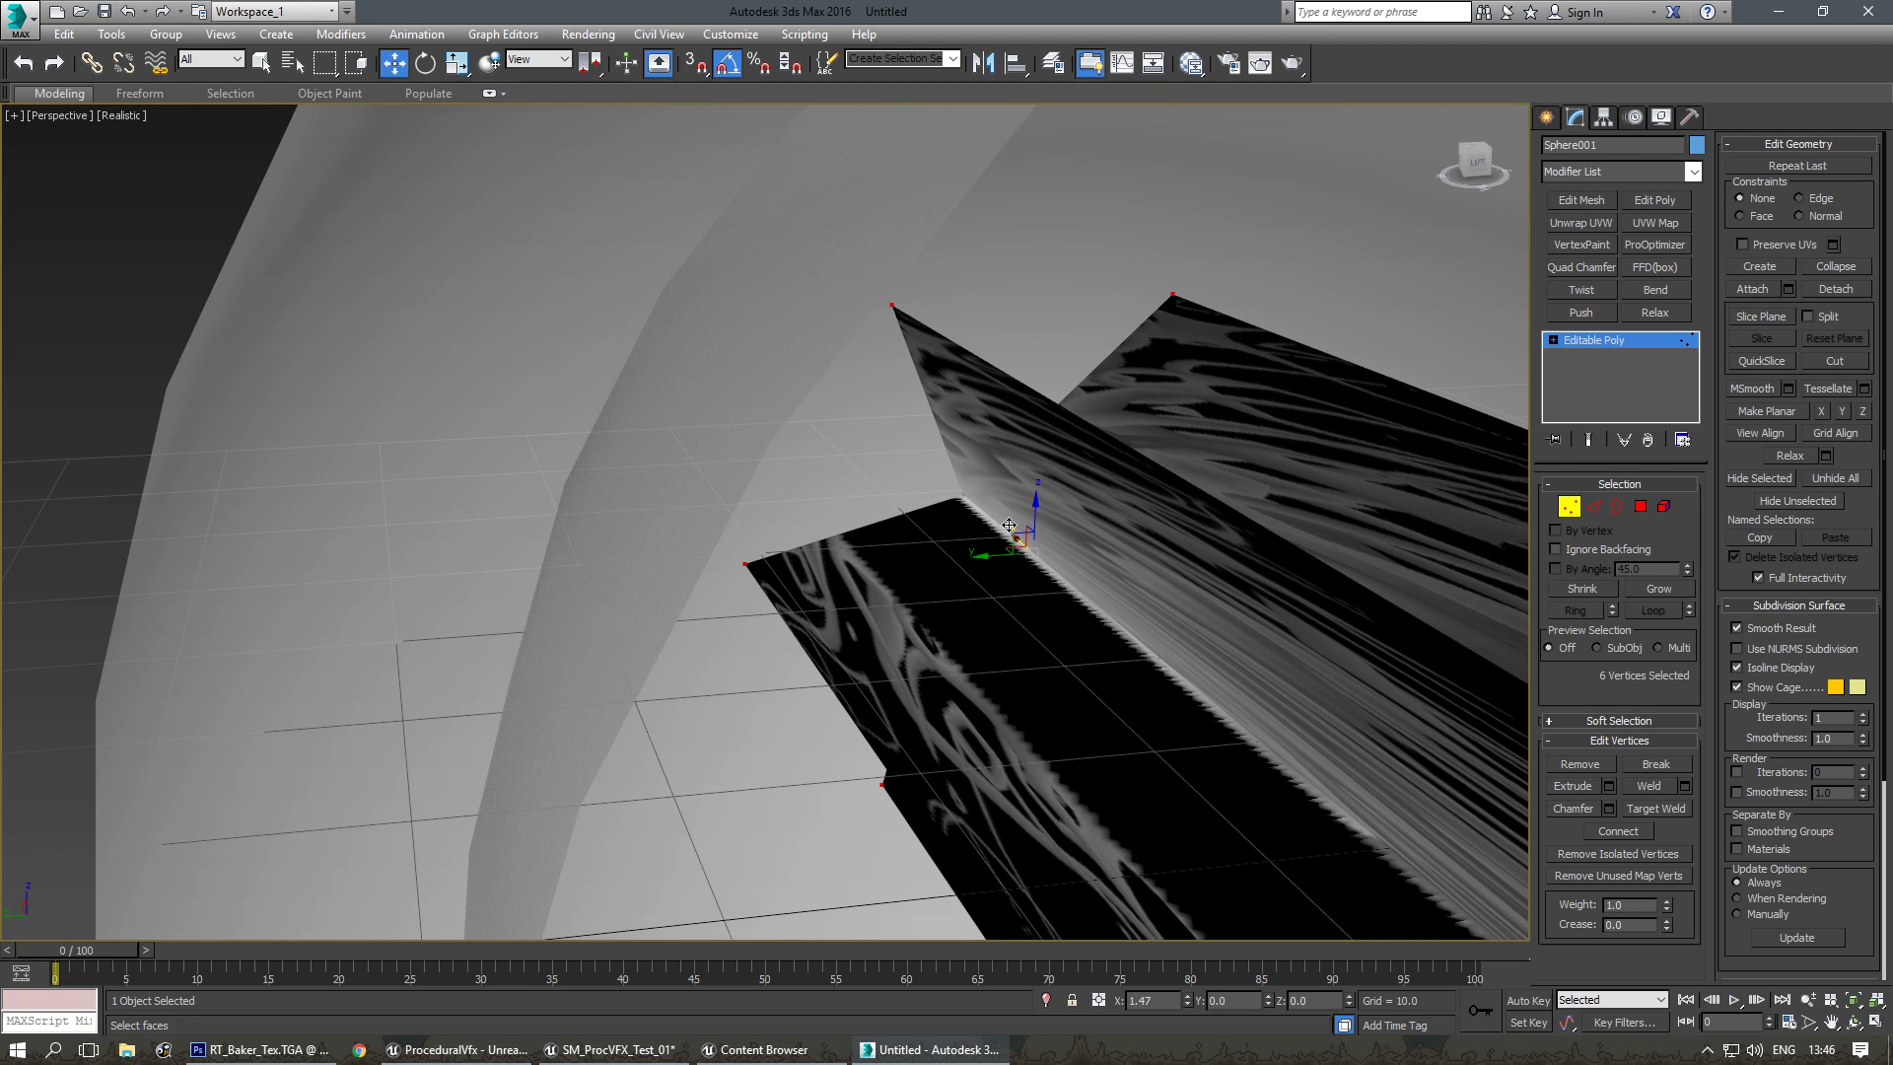
scroll(1009, 526, "down", 2)
scroll(900, 456, "down", 4)
middle_click_drag(1009, 526, 1151, 460)
Finish vertex editing on the planes, select the hemispheres object, and turn off its See-Through display.
left_click(1632, 343)
middle_click_drag(1223, 340, 1027, 372)
middle_click_drag(1028, 372, 941, 343, "alt")
left_click(1070, 380)
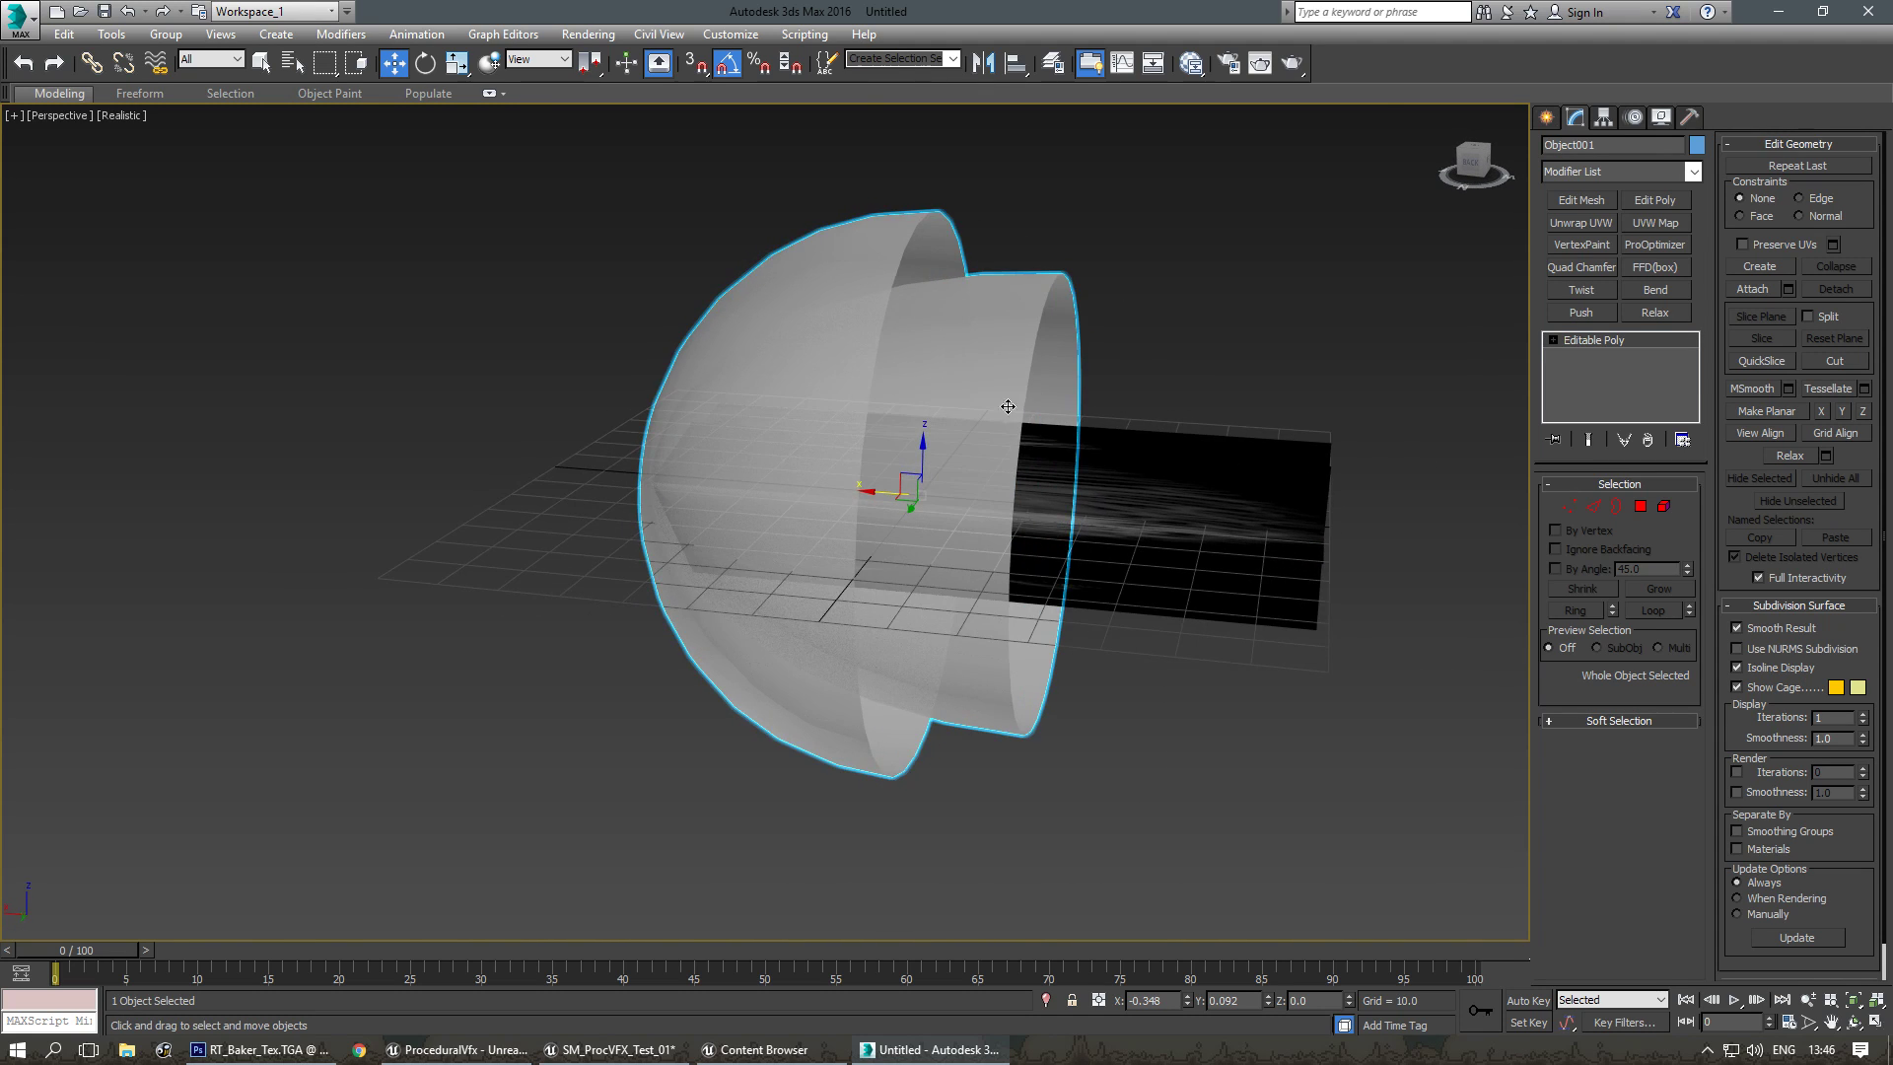
middle_click_drag(1019, 409, 977, 419)
left_click(1593, 506)
middle_click_drag(1134, 493, 1173, 508, "alt")
left_click(1611, 343)
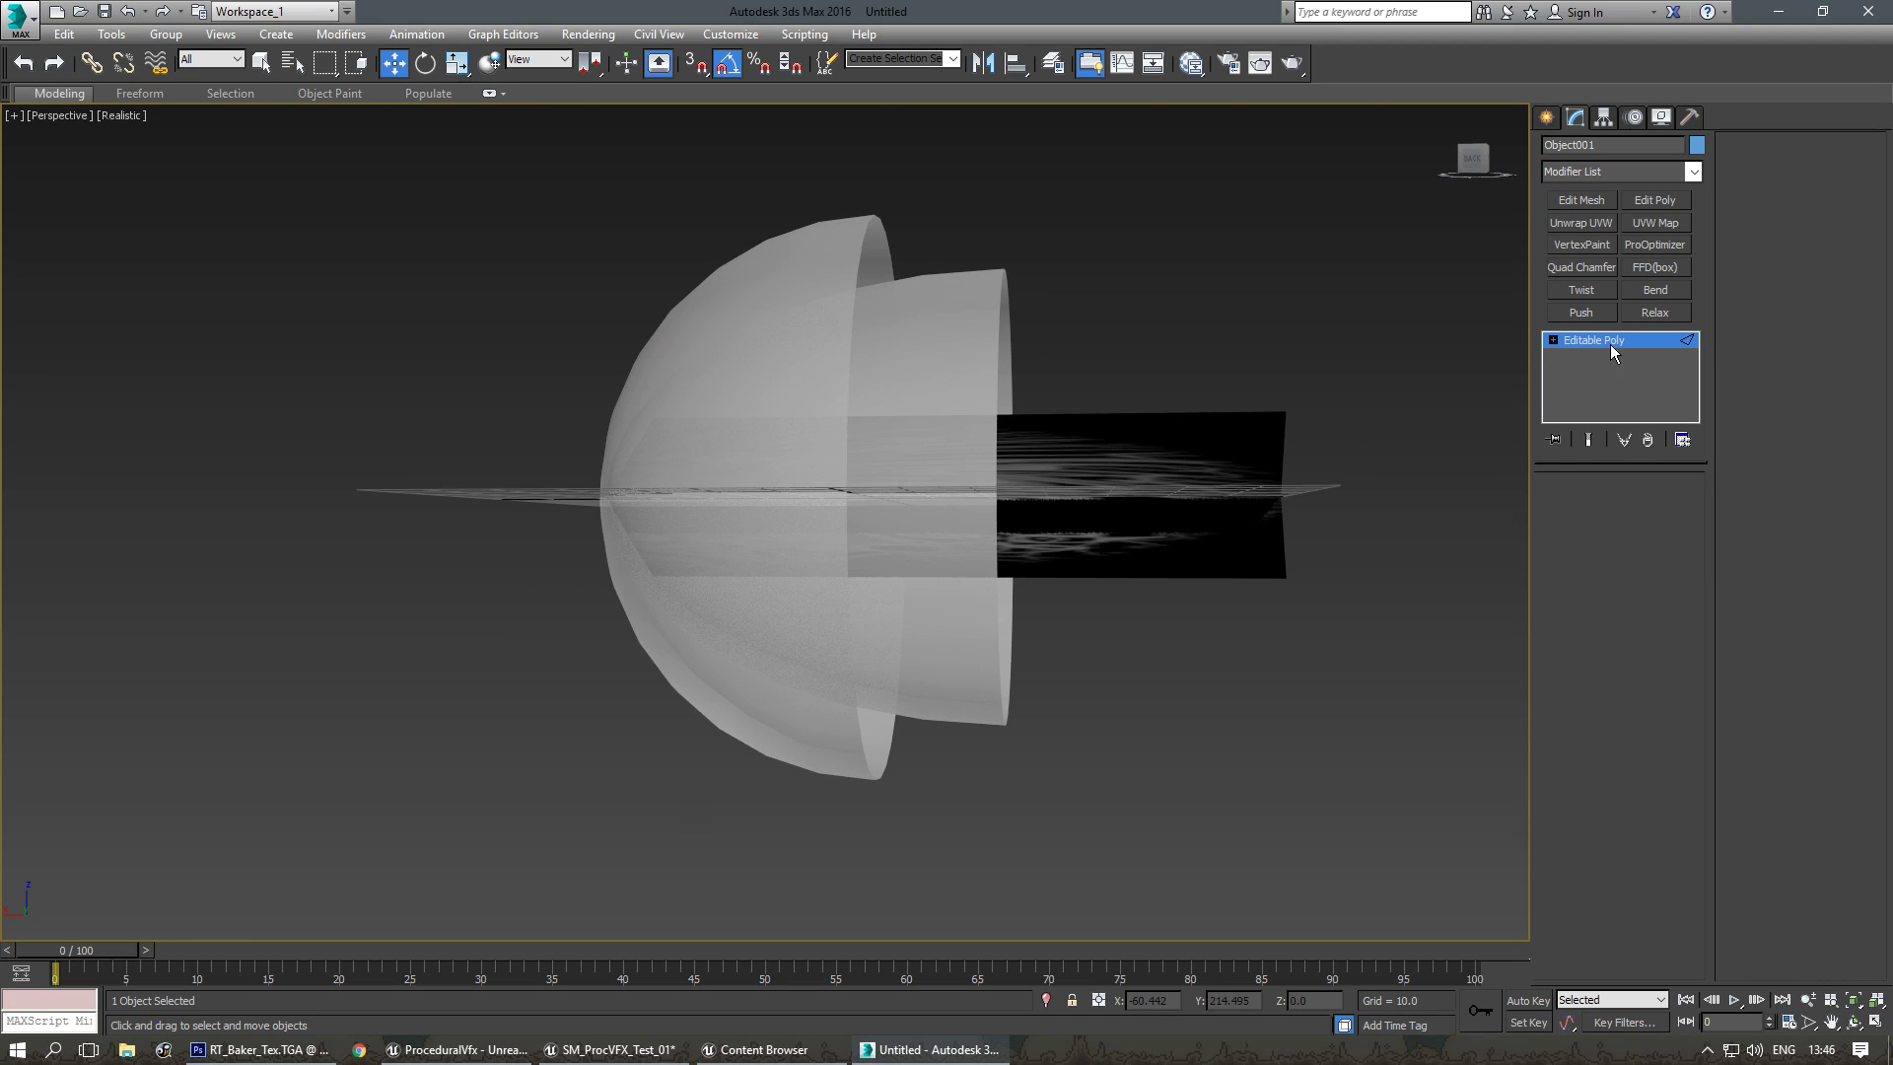
right_click(942, 363)
left_click(1022, 496)
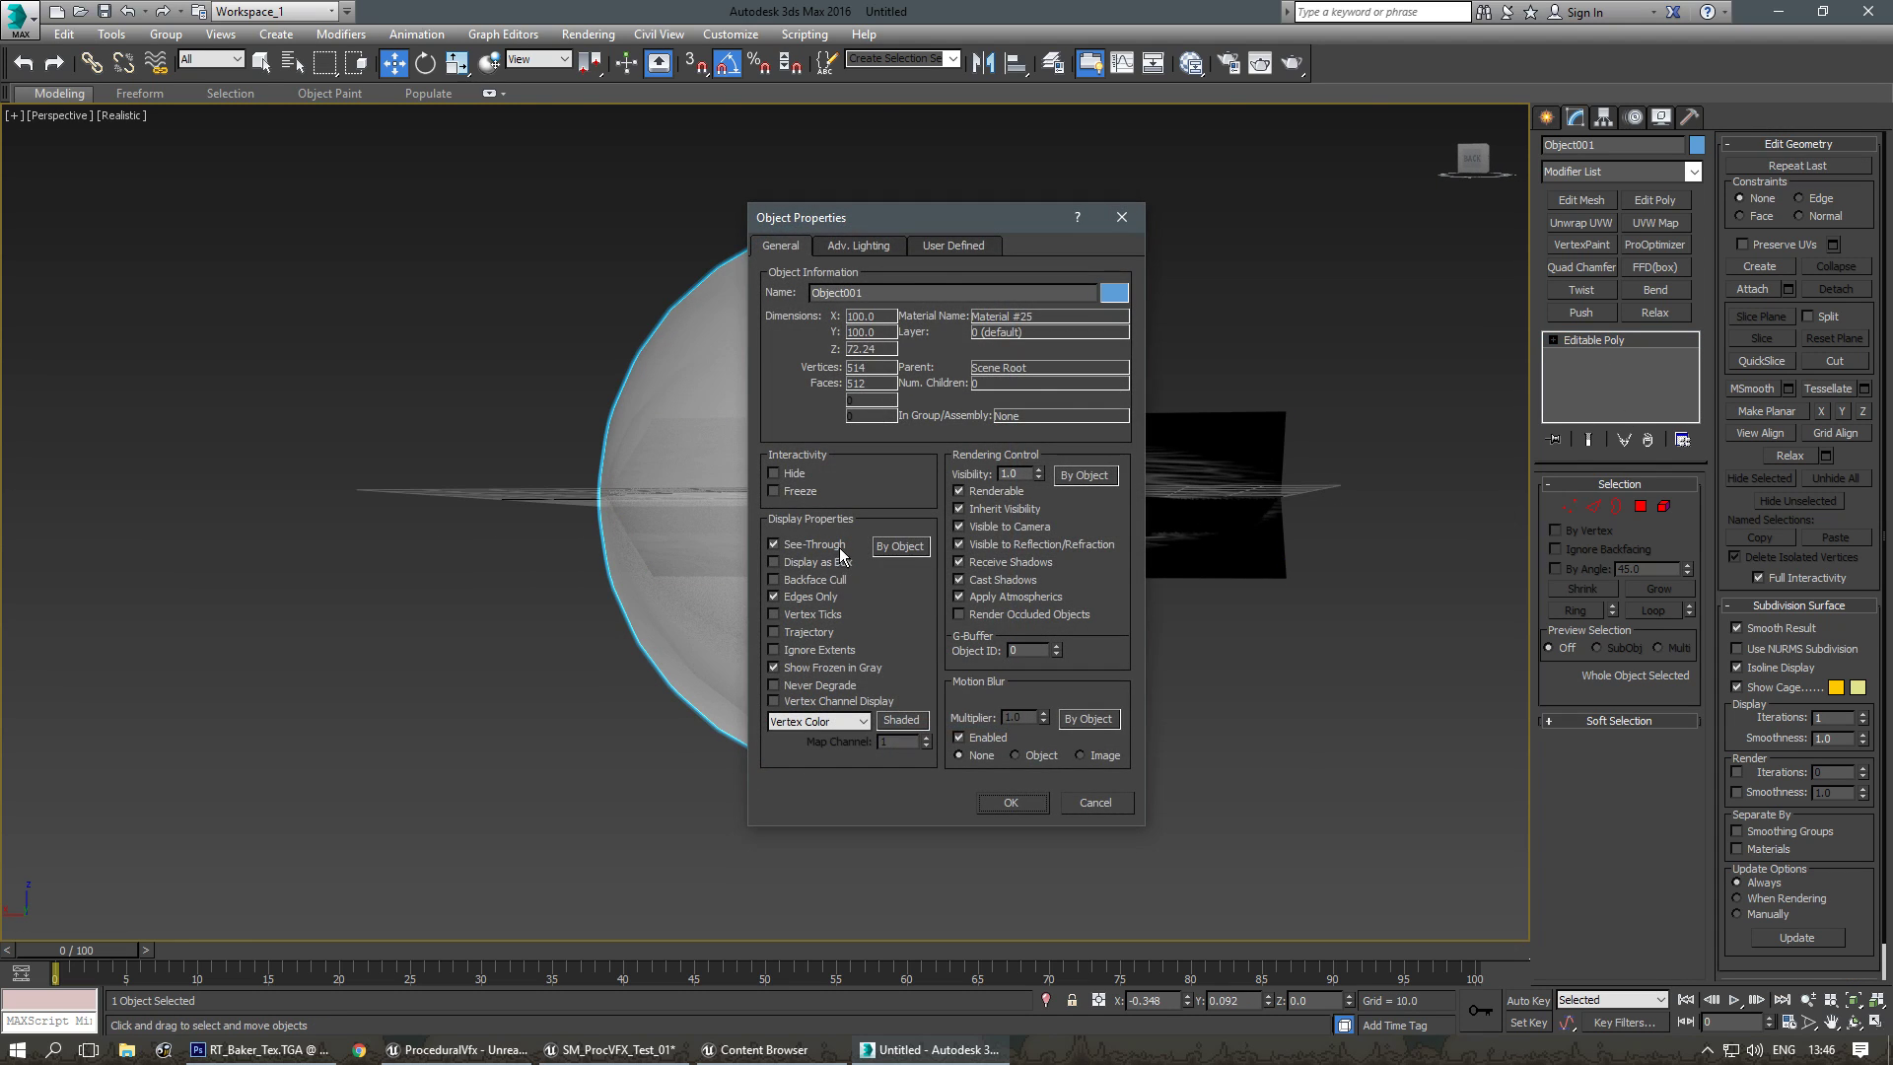
left_click(1011, 802)
middle_click_drag(986, 434, 965, 459, "alt")
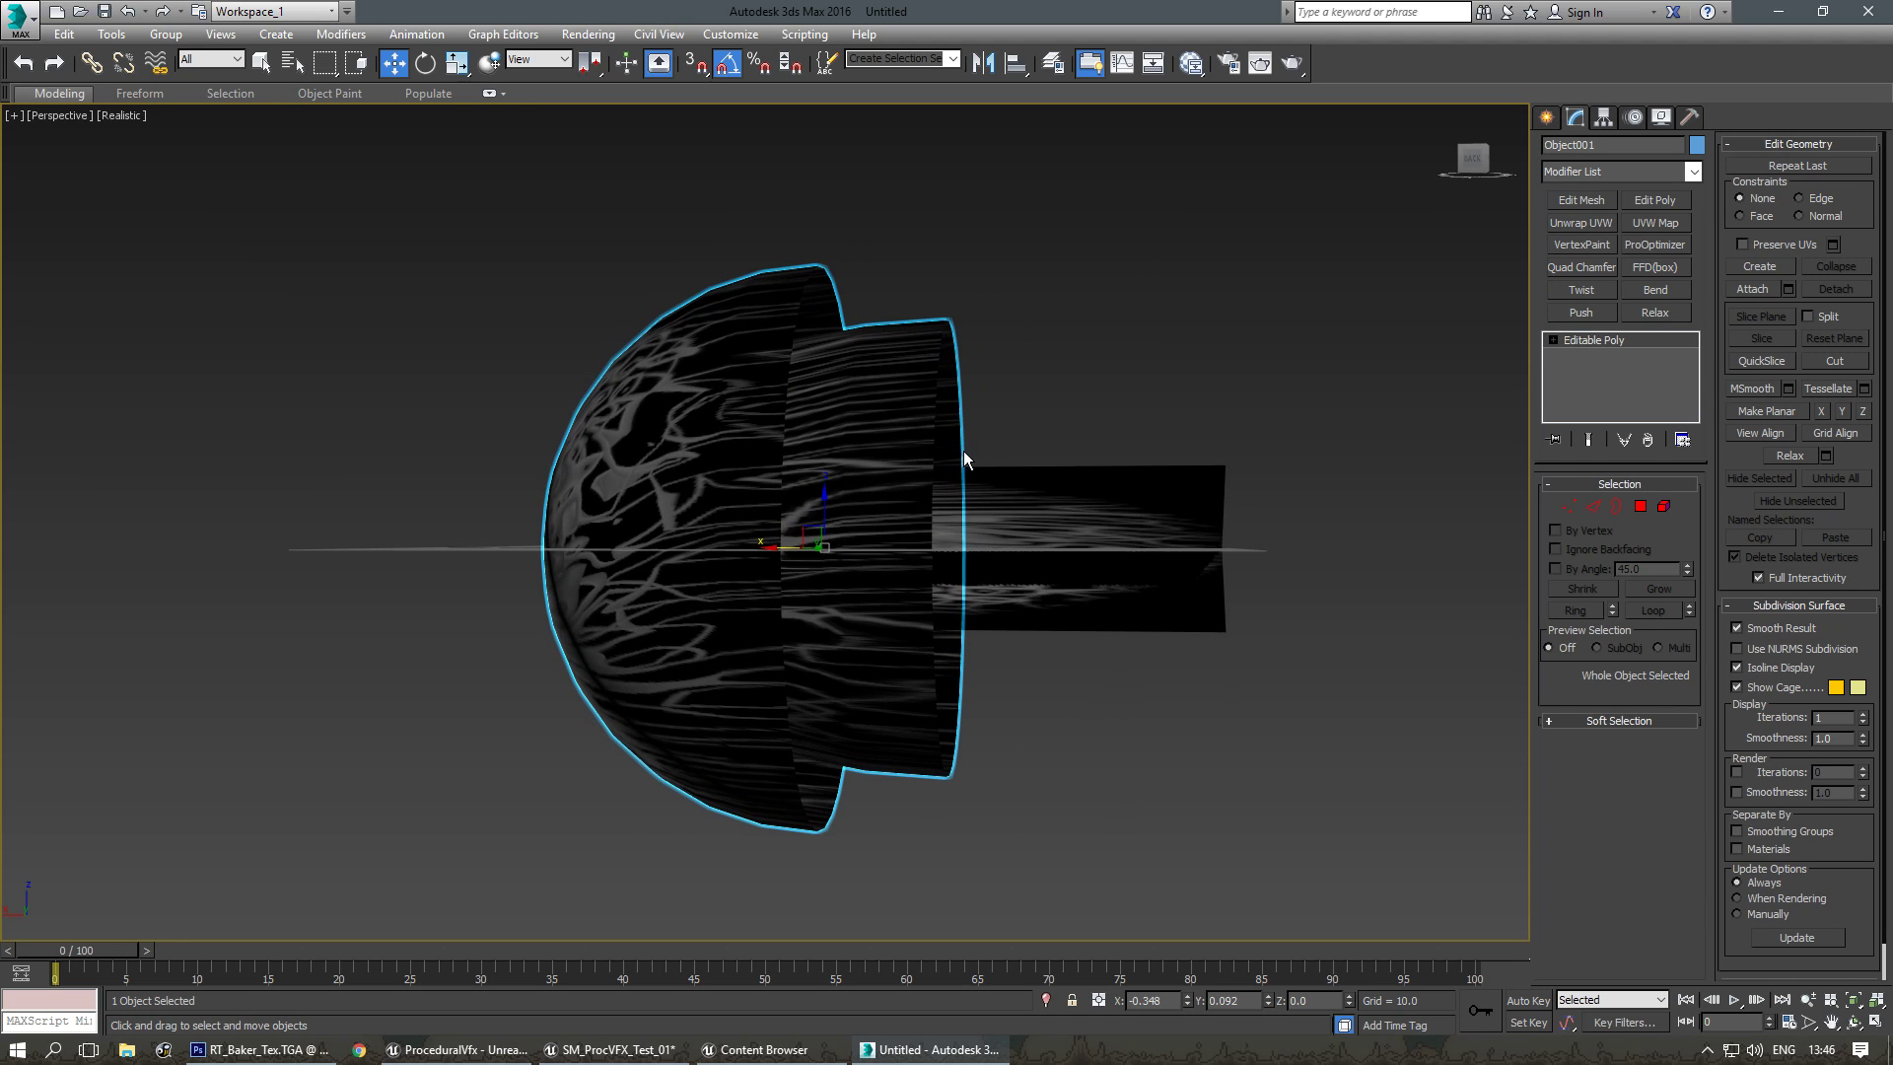
Stretch both hemispheres along X by their open-rim vertices, using soft selection with edge distance 37 and falloff 40.2.
left_click(1618, 506)
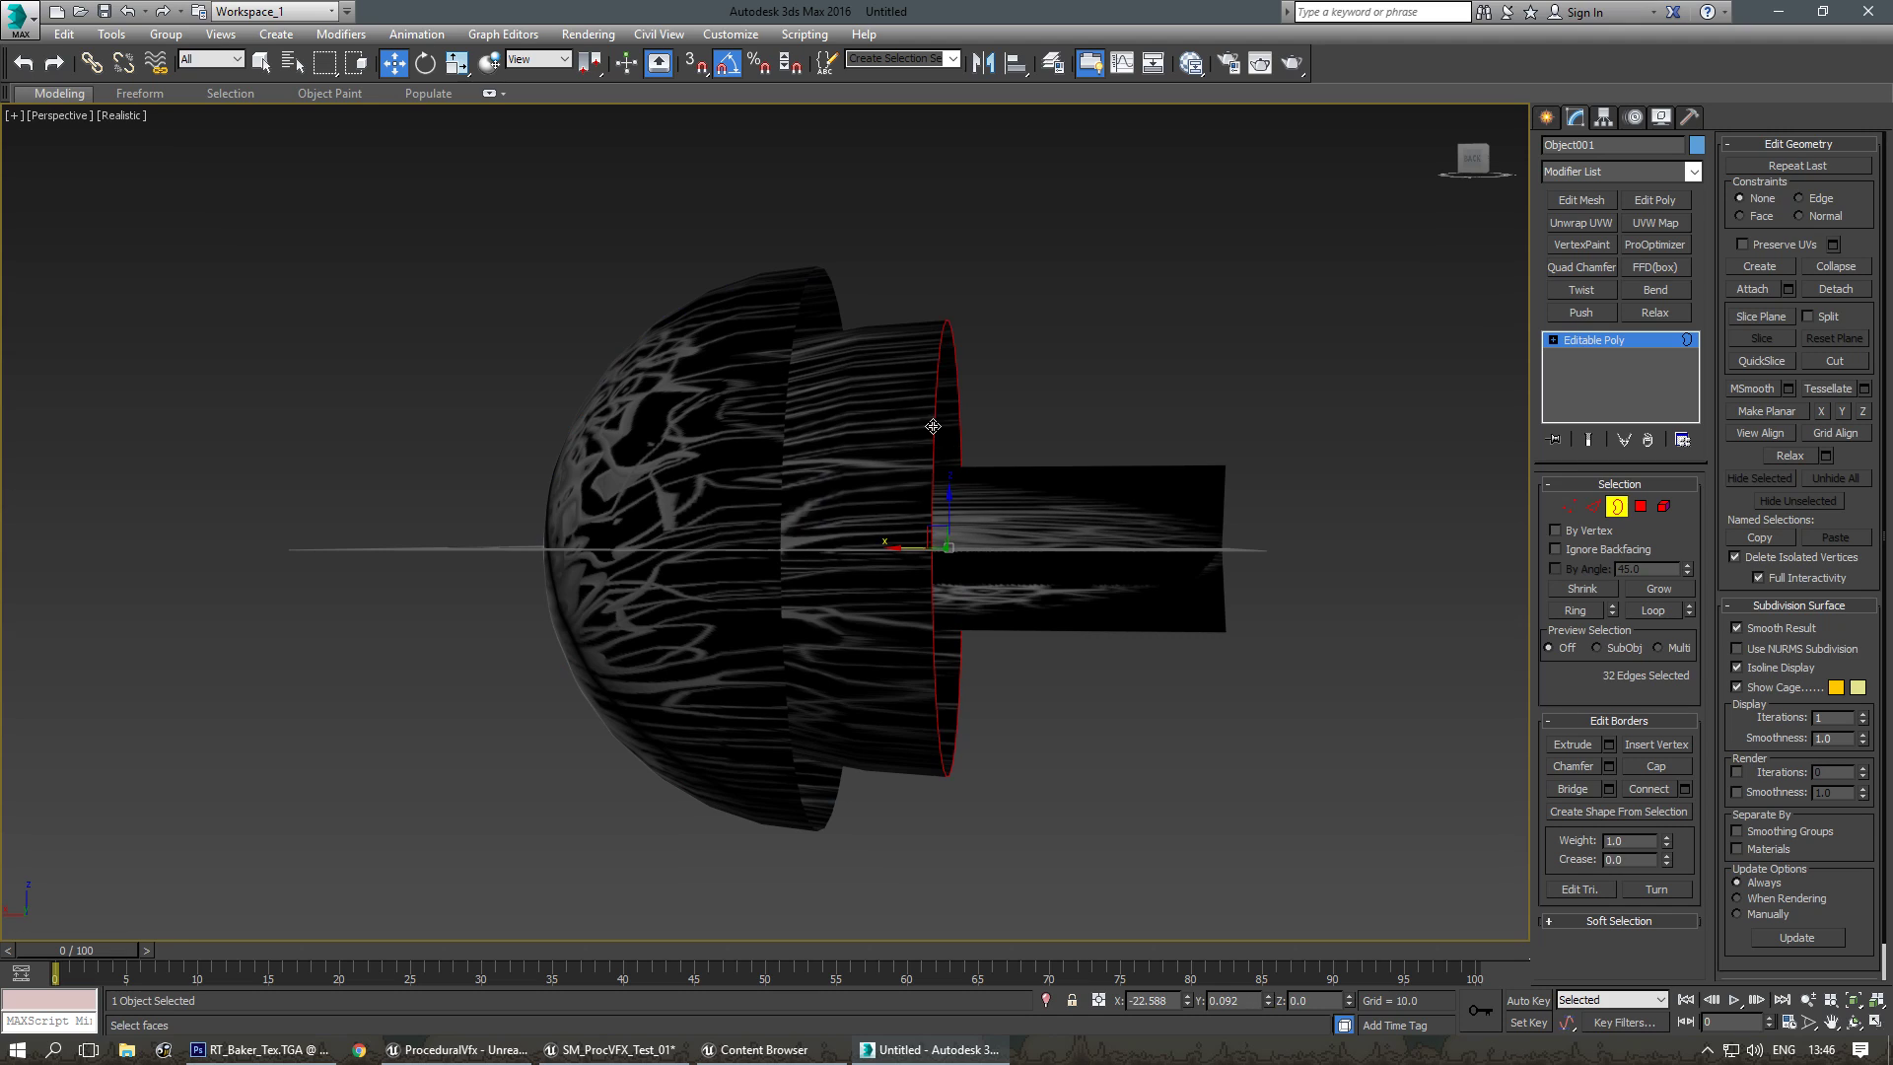
left_click(1566, 508, "ctrl")
left_click(1550, 722)
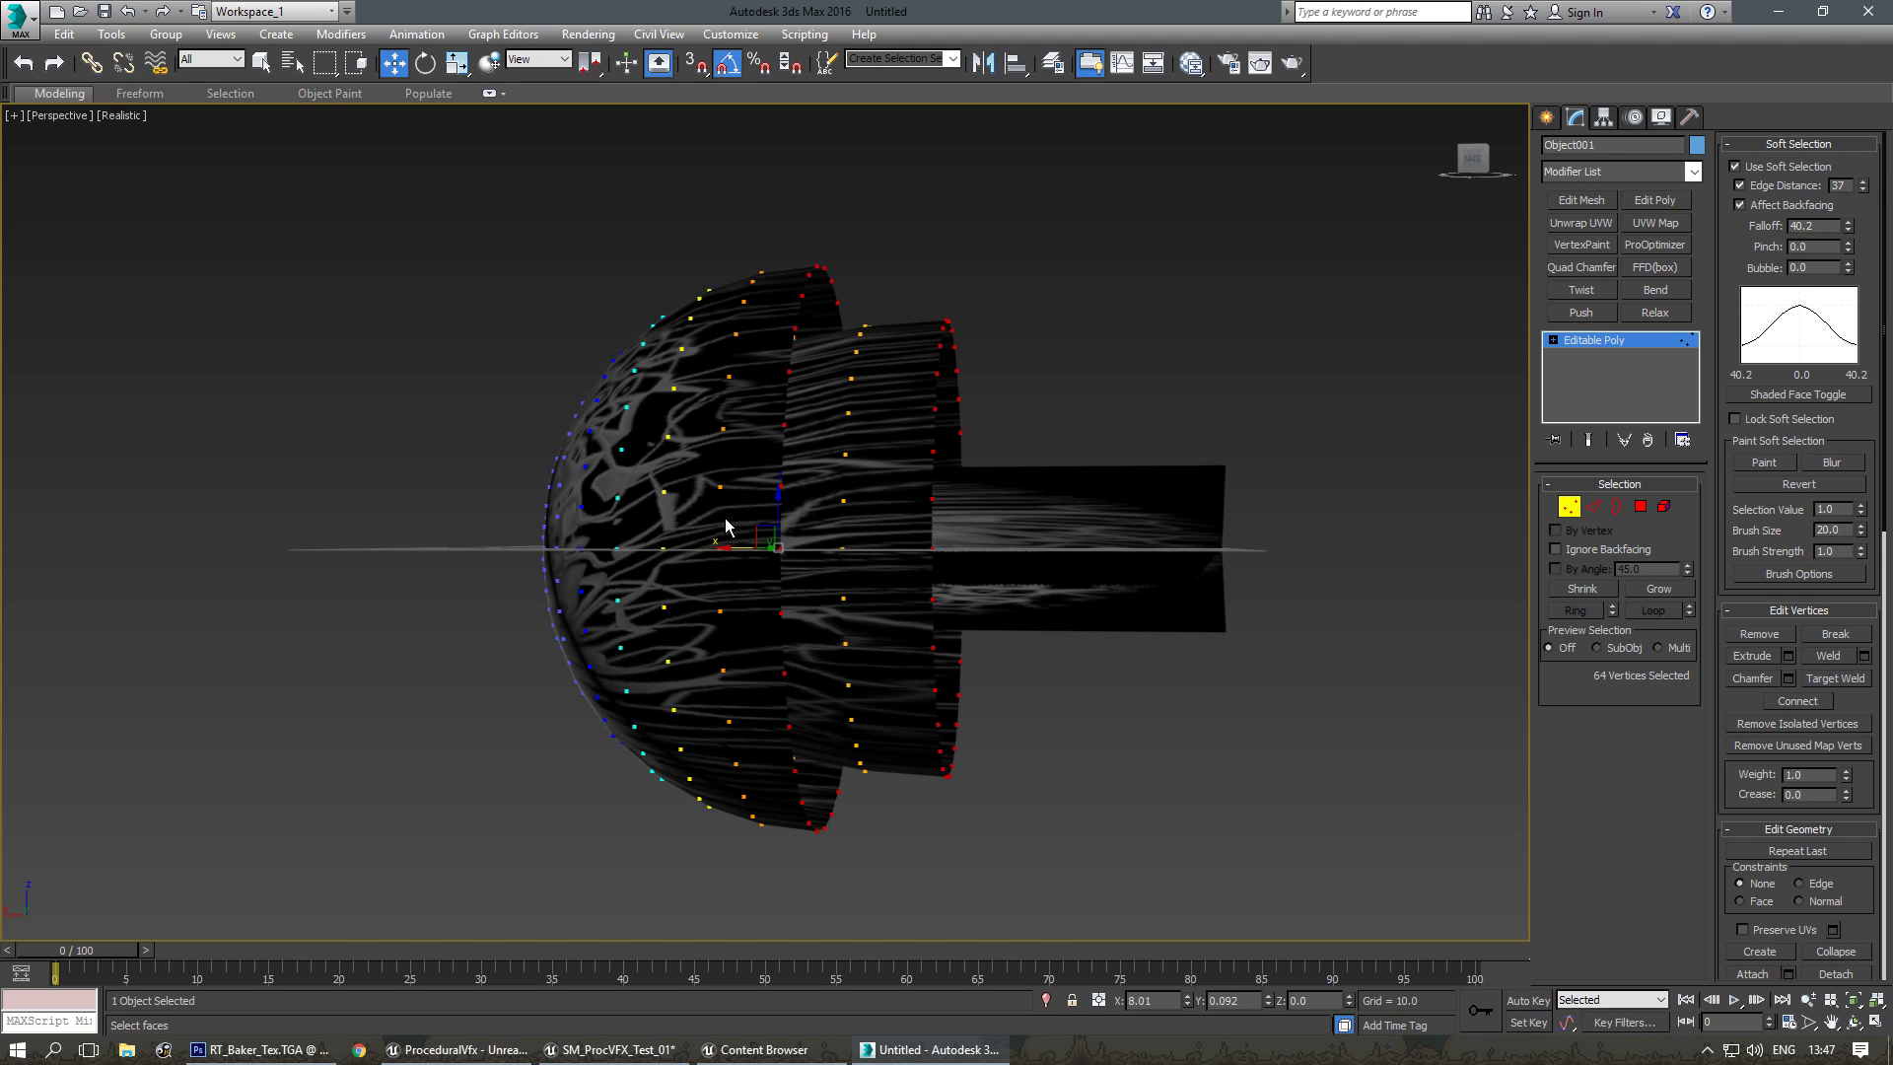
left_click_drag(730, 545, 829, 544)
middle_click_drag(905, 538, 637, 598, "alt")
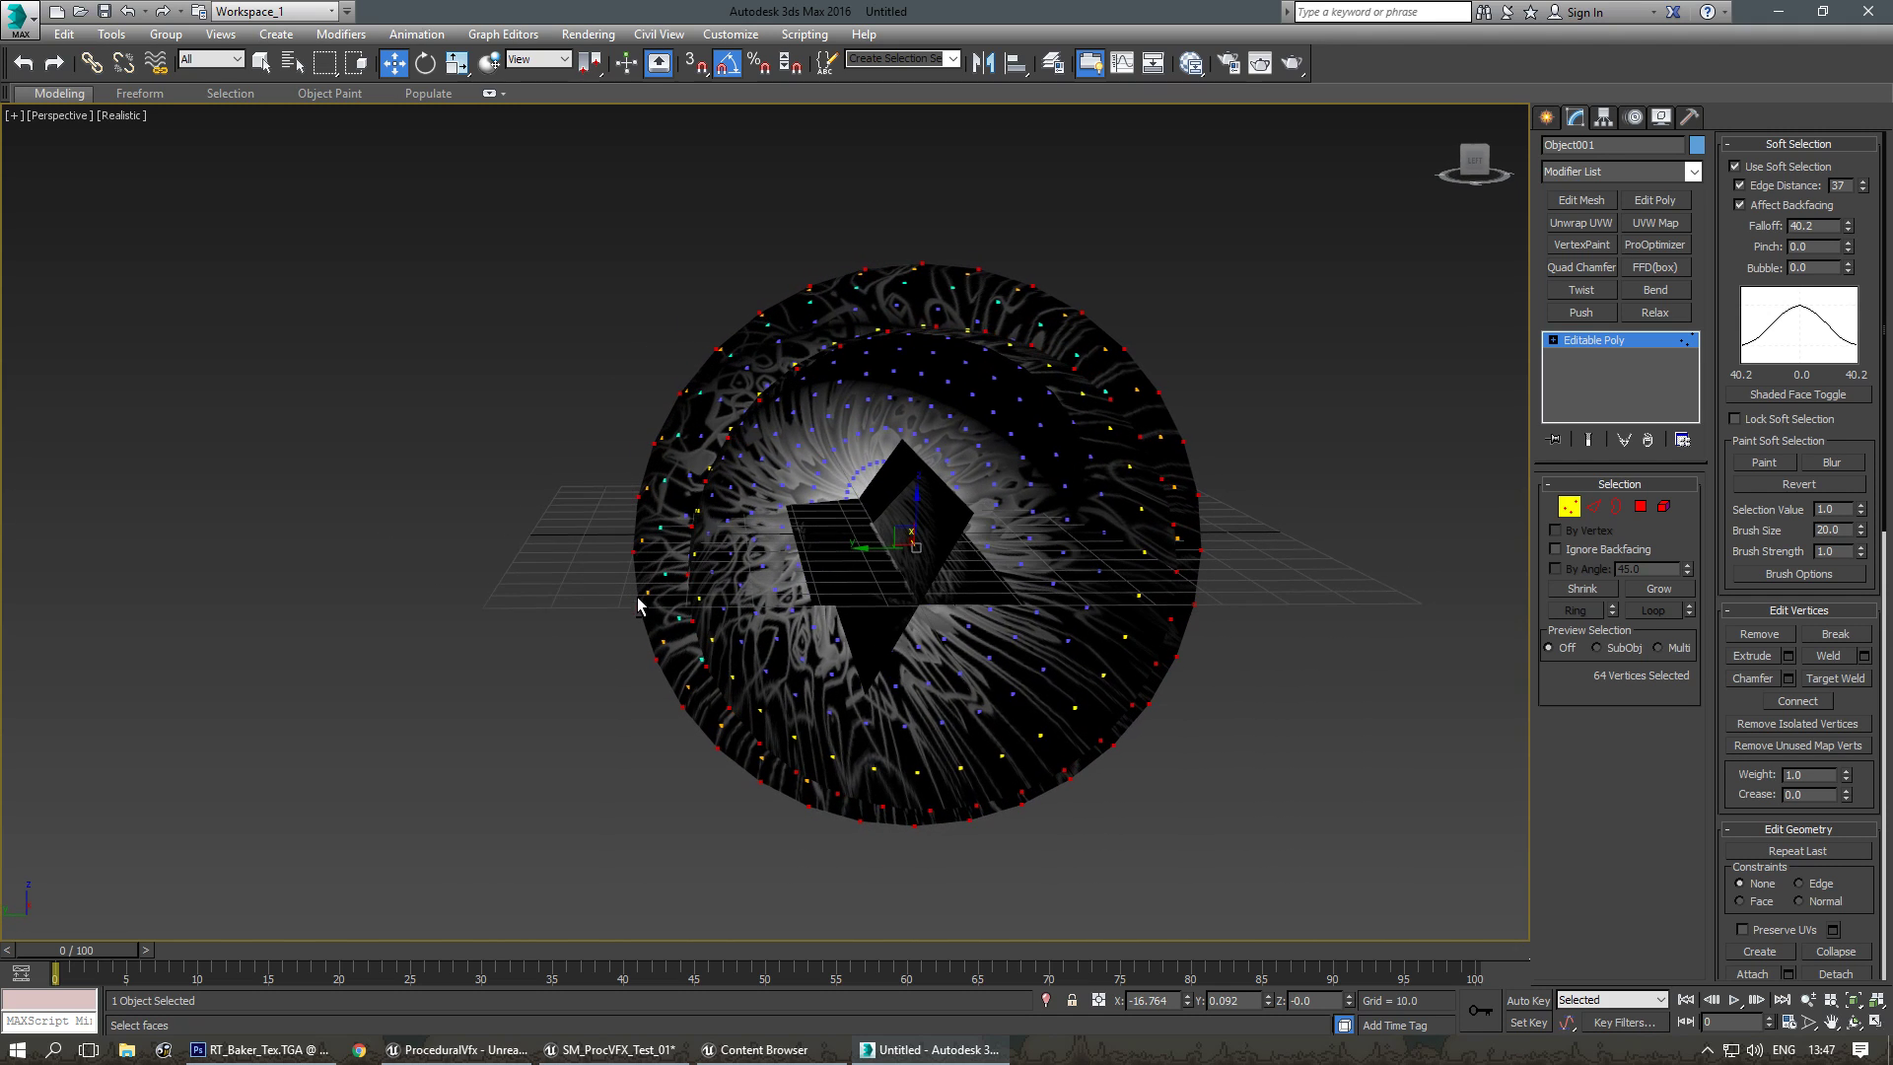
left_click(1637, 348)
middle_click_drag(732, 528, 795, 574, "alt")
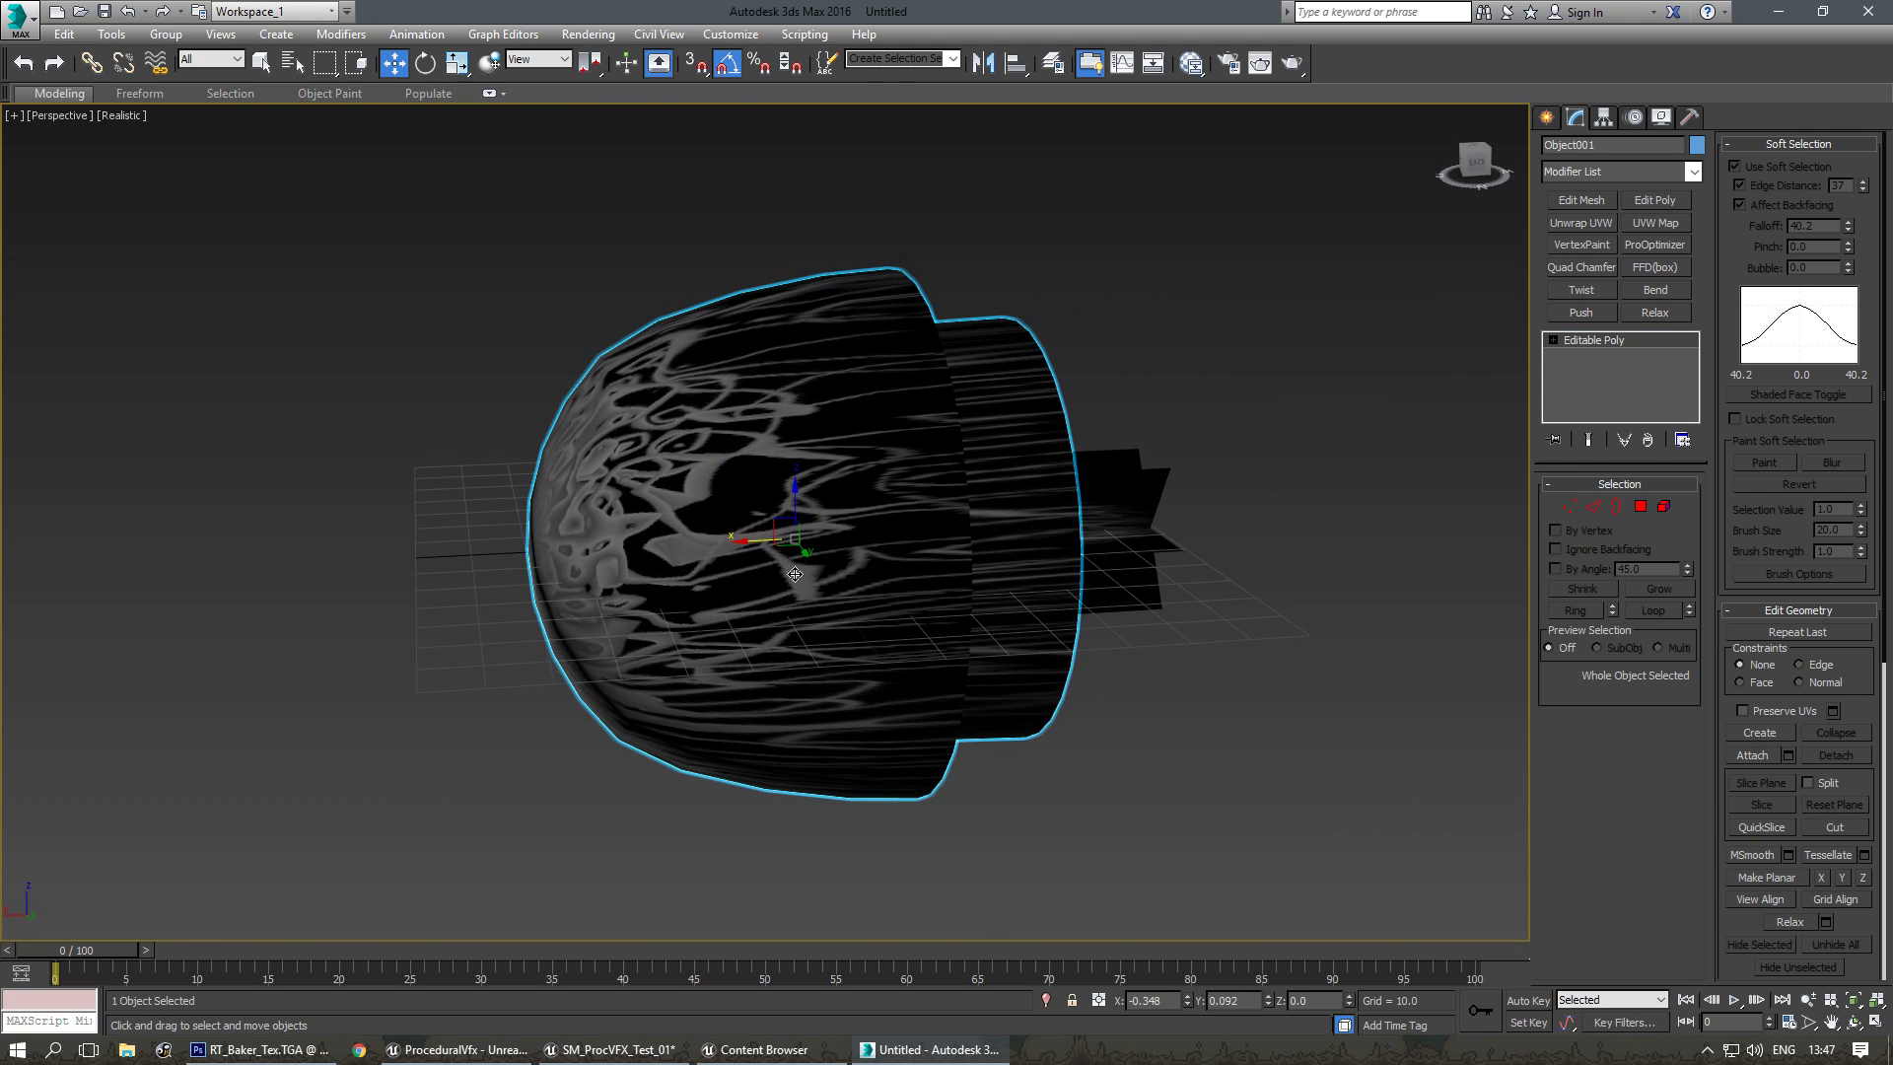
Export only the hemispheres object over SM_ProcVFX_Test_01.FBX and inspect the reimported mesh in Unreal.
left_click(20, 18)
mouse_move(62, 279)
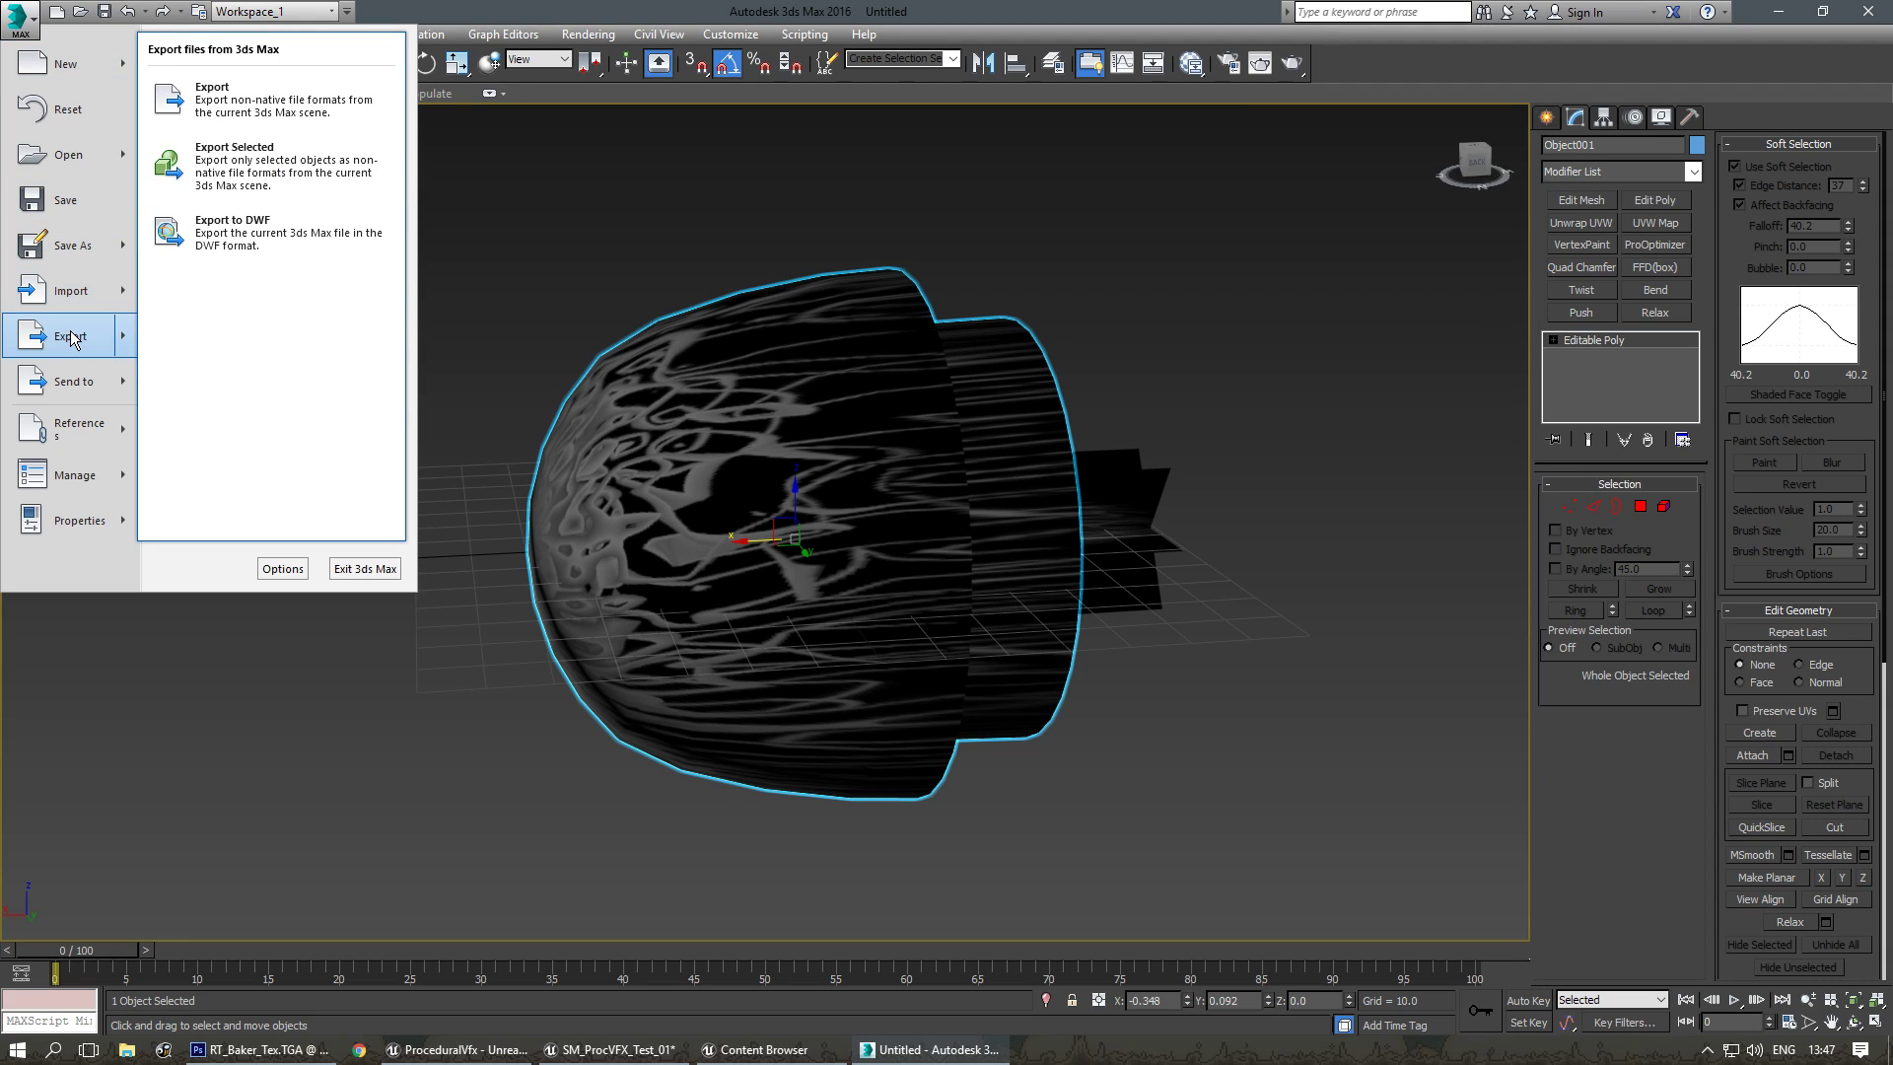
left_click(209, 203)
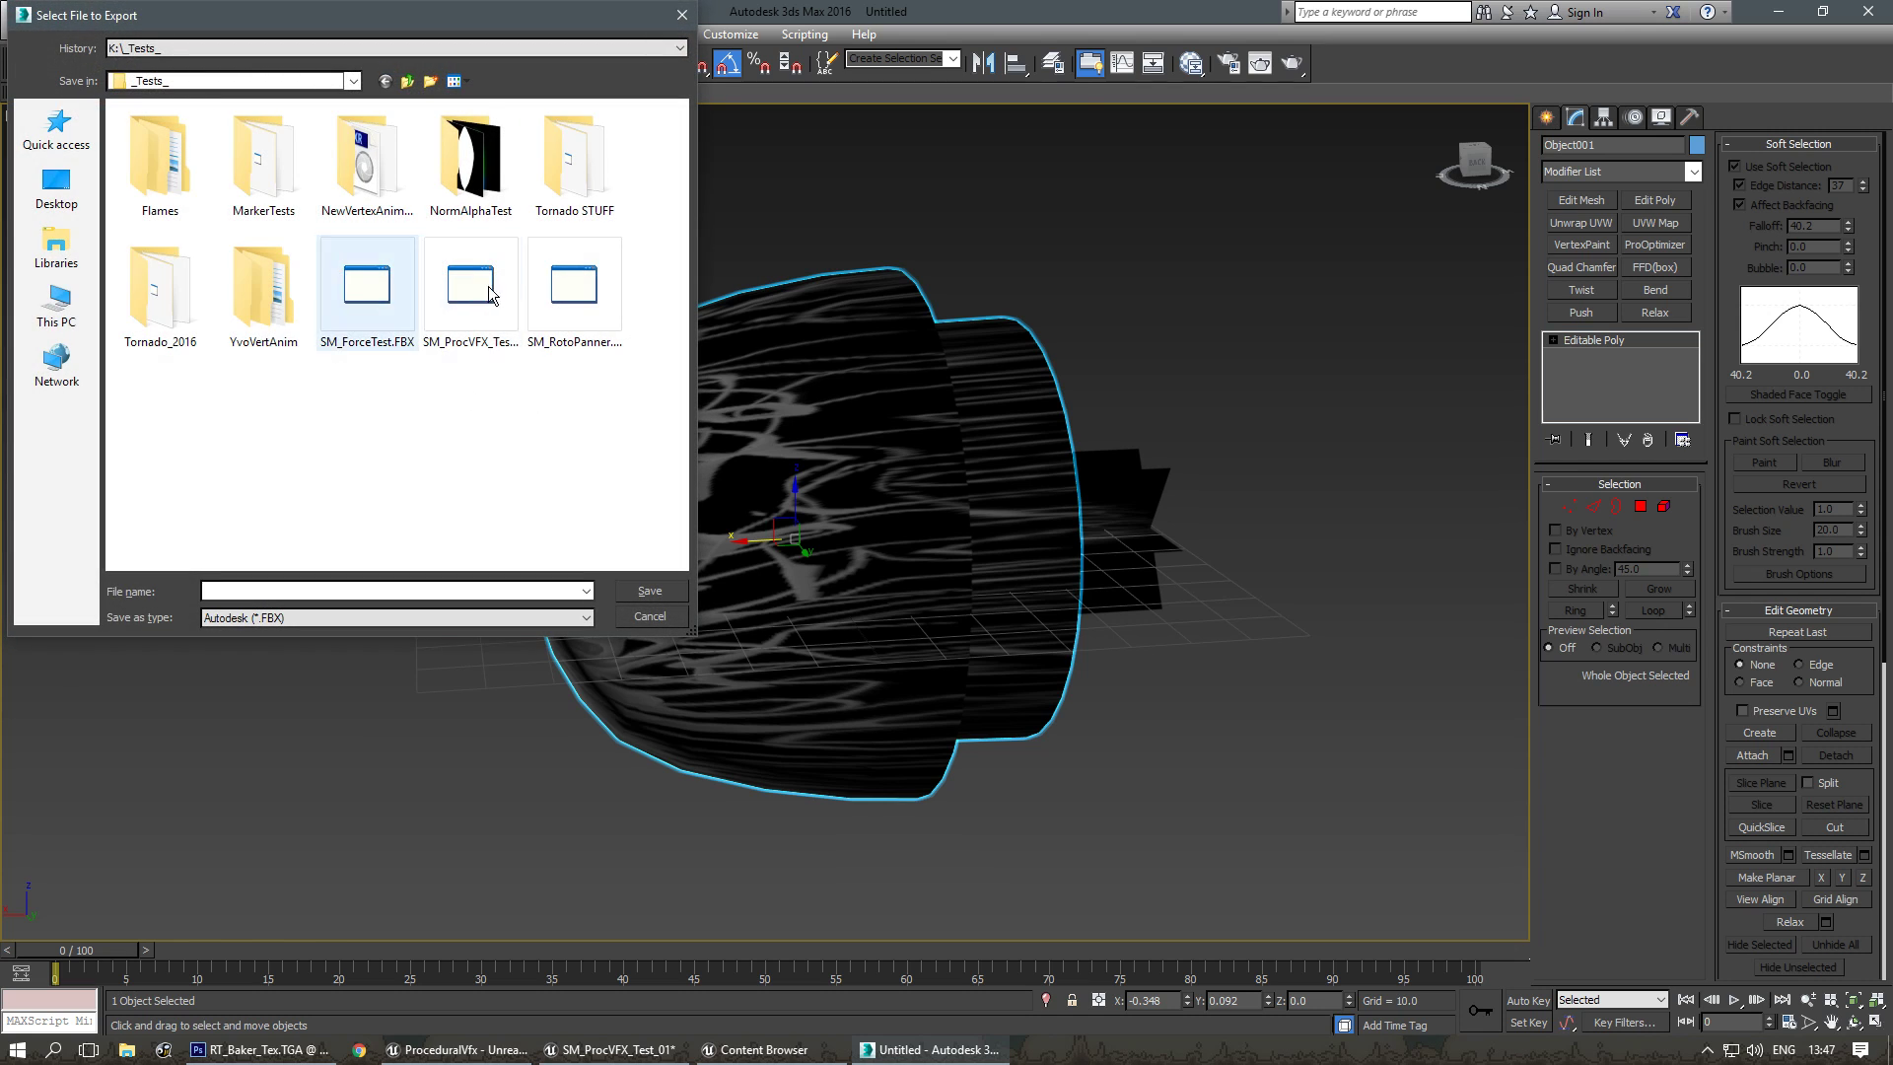
double_click(469, 289)
left_click(953, 602)
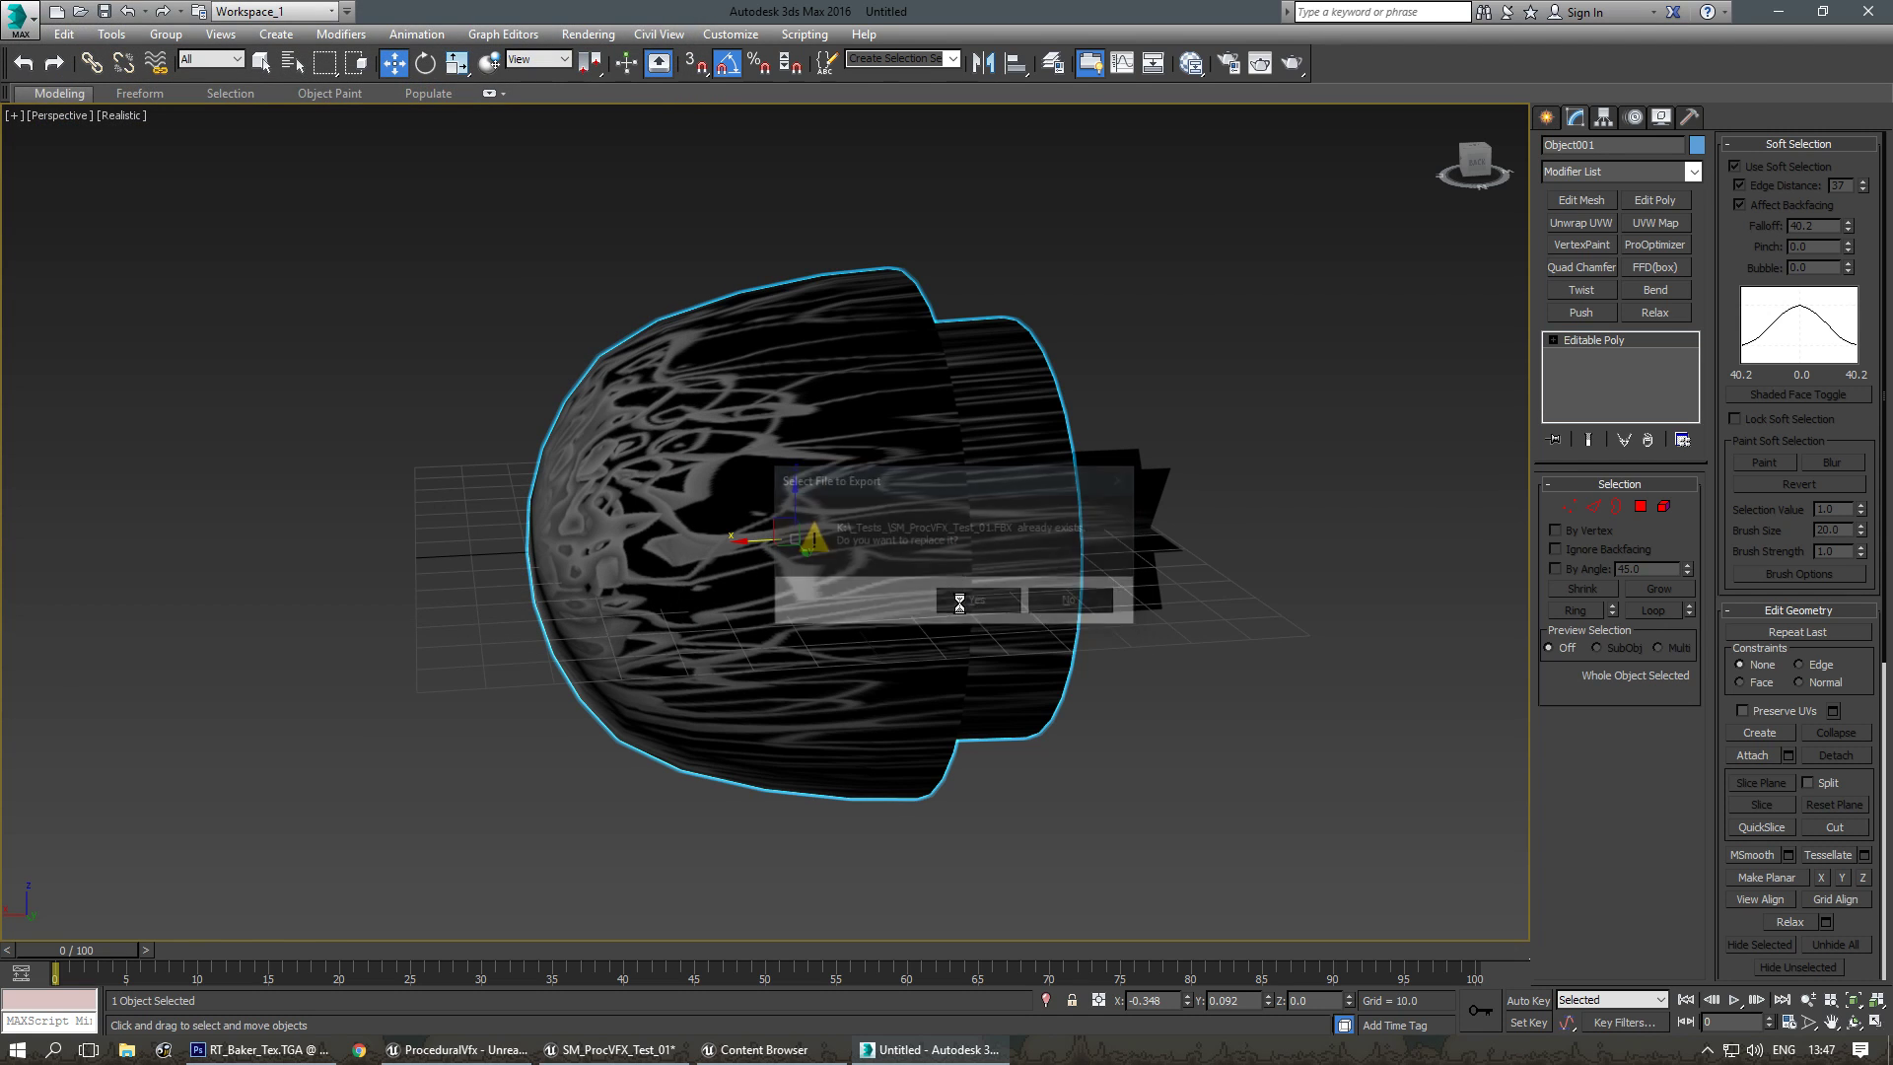
left_click(961, 719)
left_click(767, 1050)
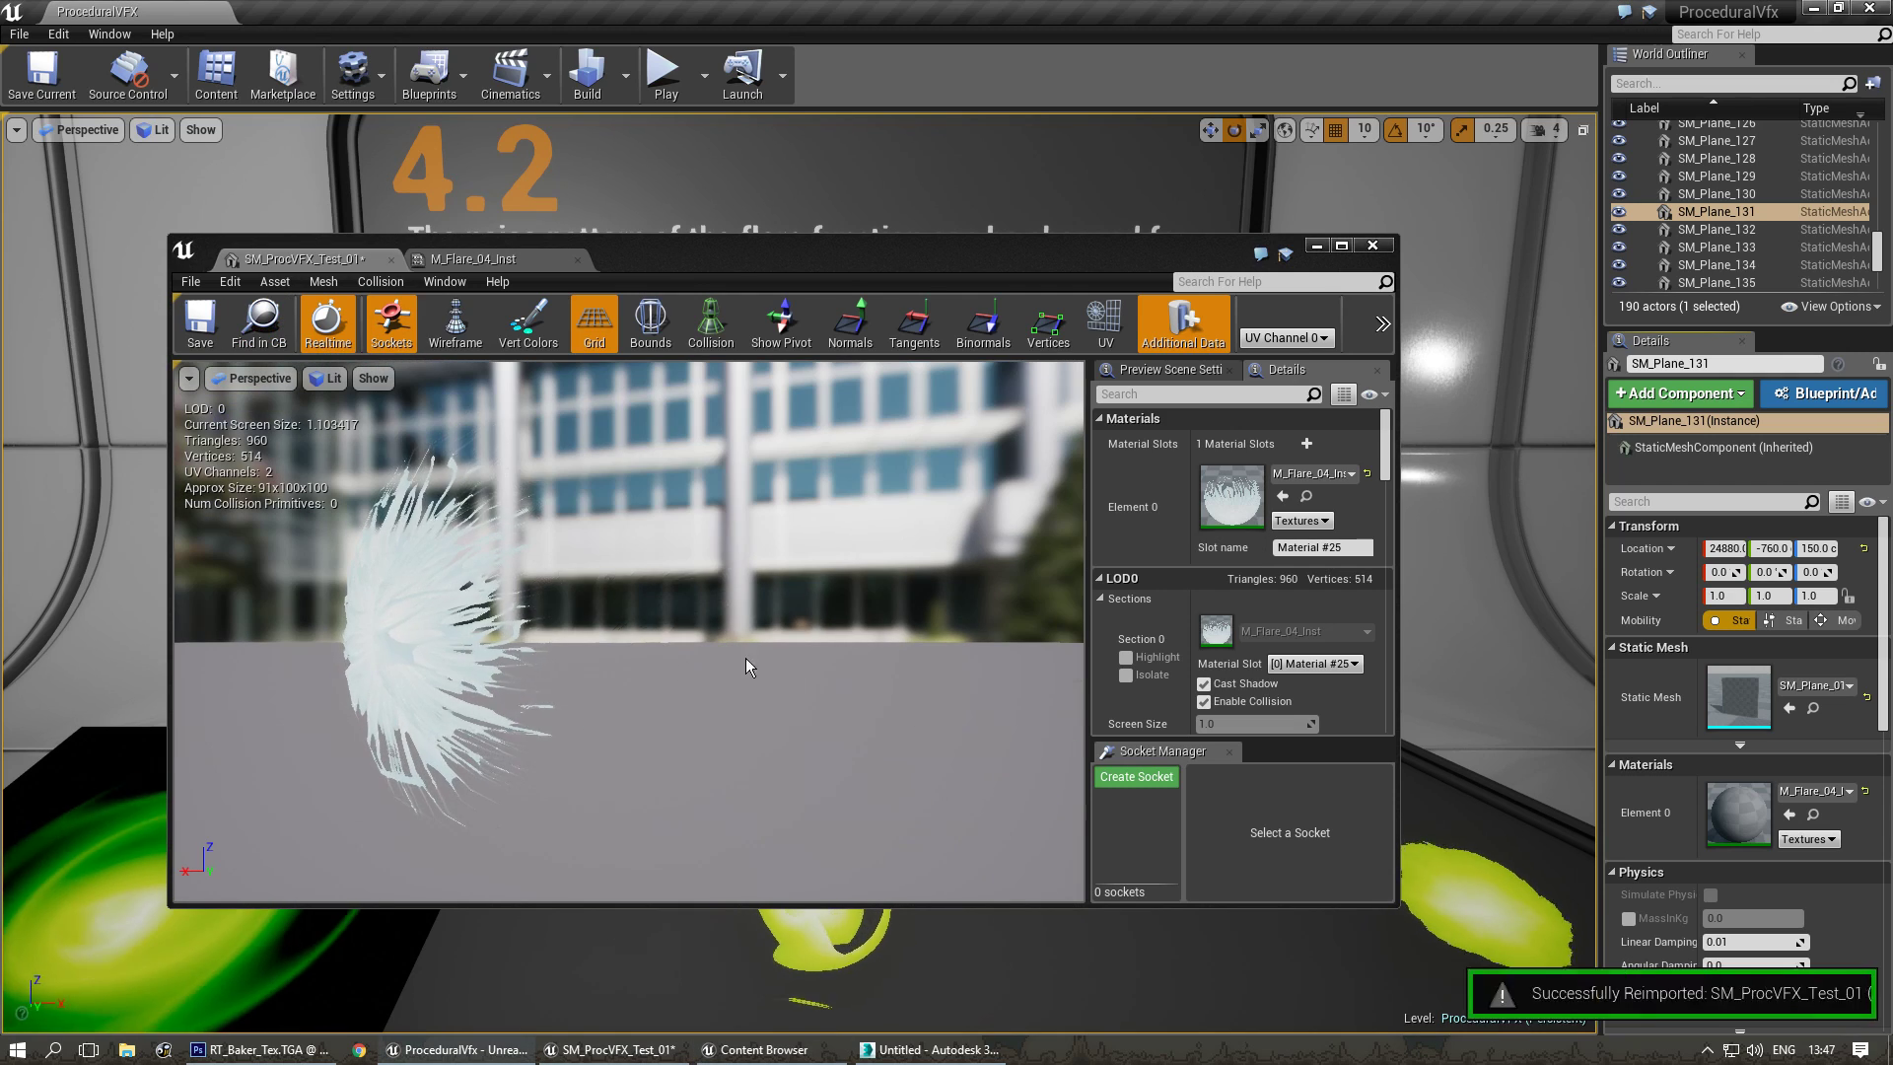
right_click_drag(746, 659, 508, 690)
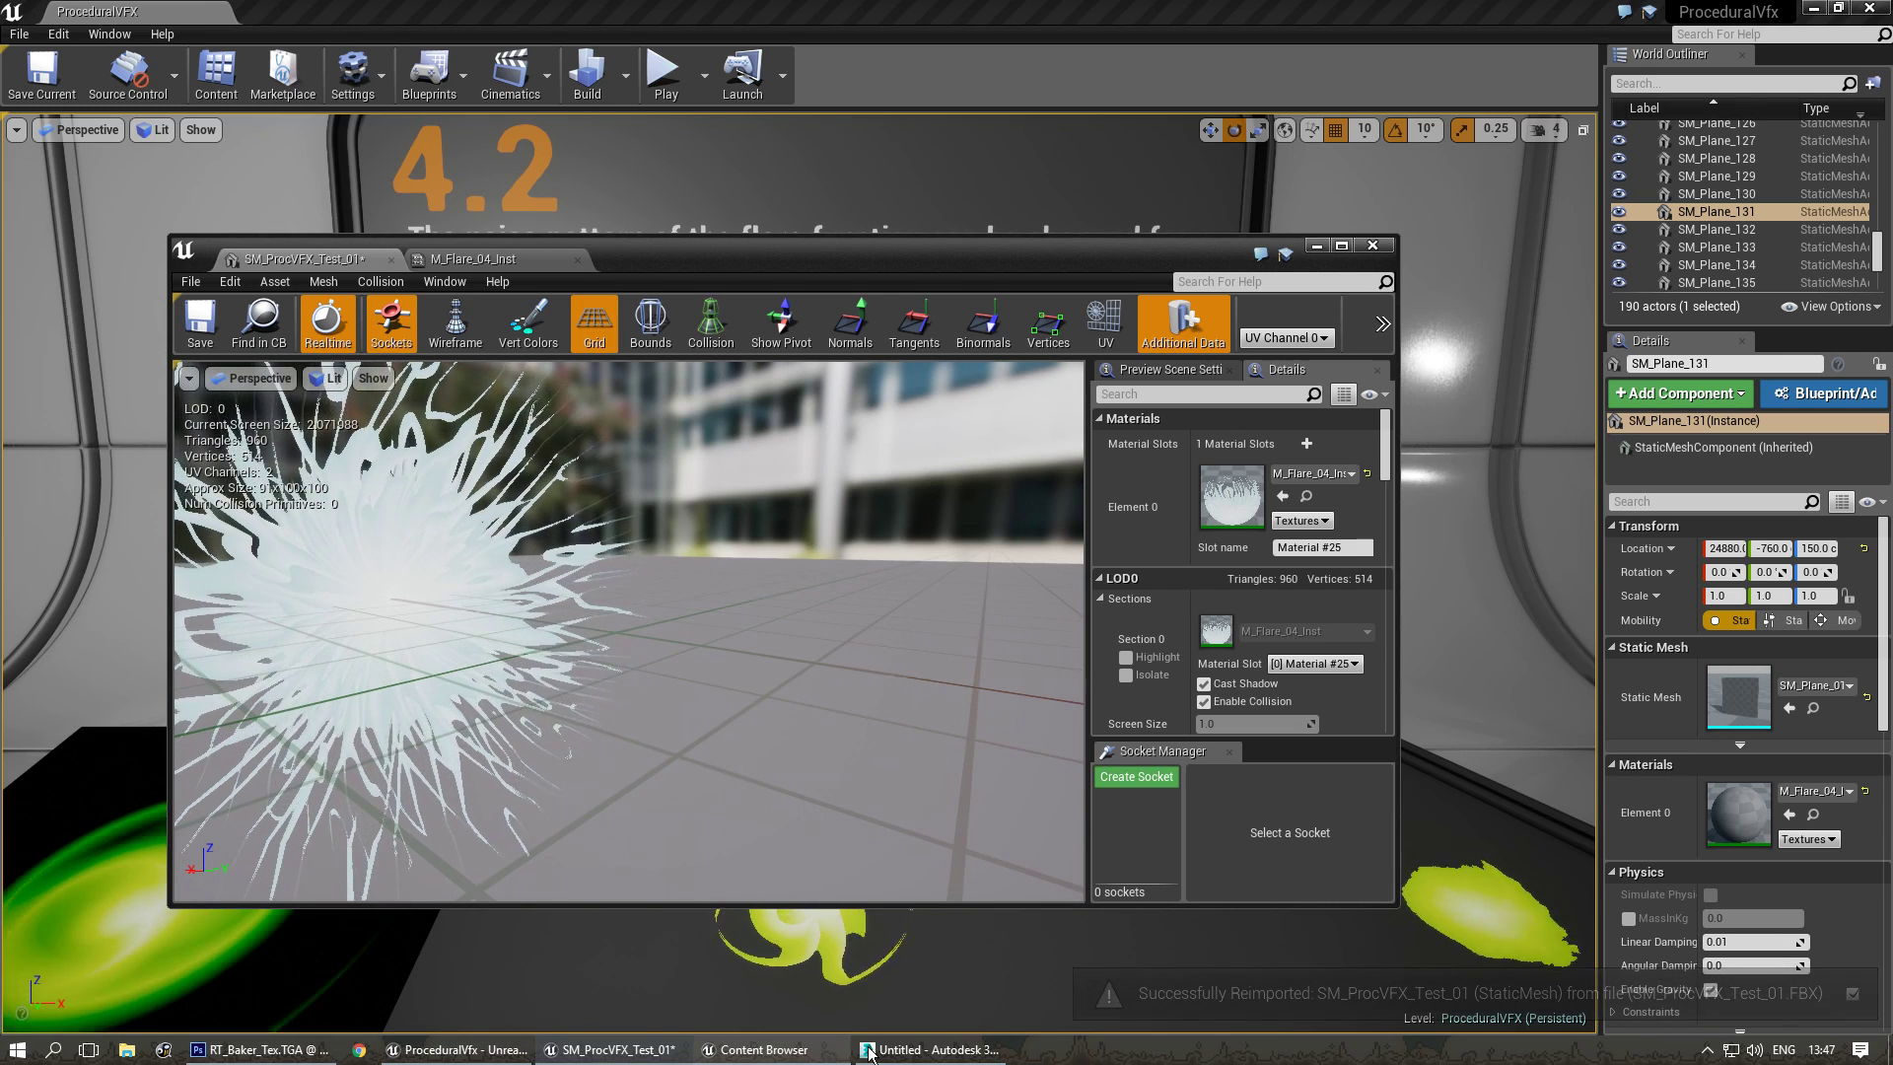
Switch back to 3ds Max and attach the crossed planes to the hemispheres object.
left_click(883, 1049)
middle_click_drag(985, 603, 1551, 259, "alt")
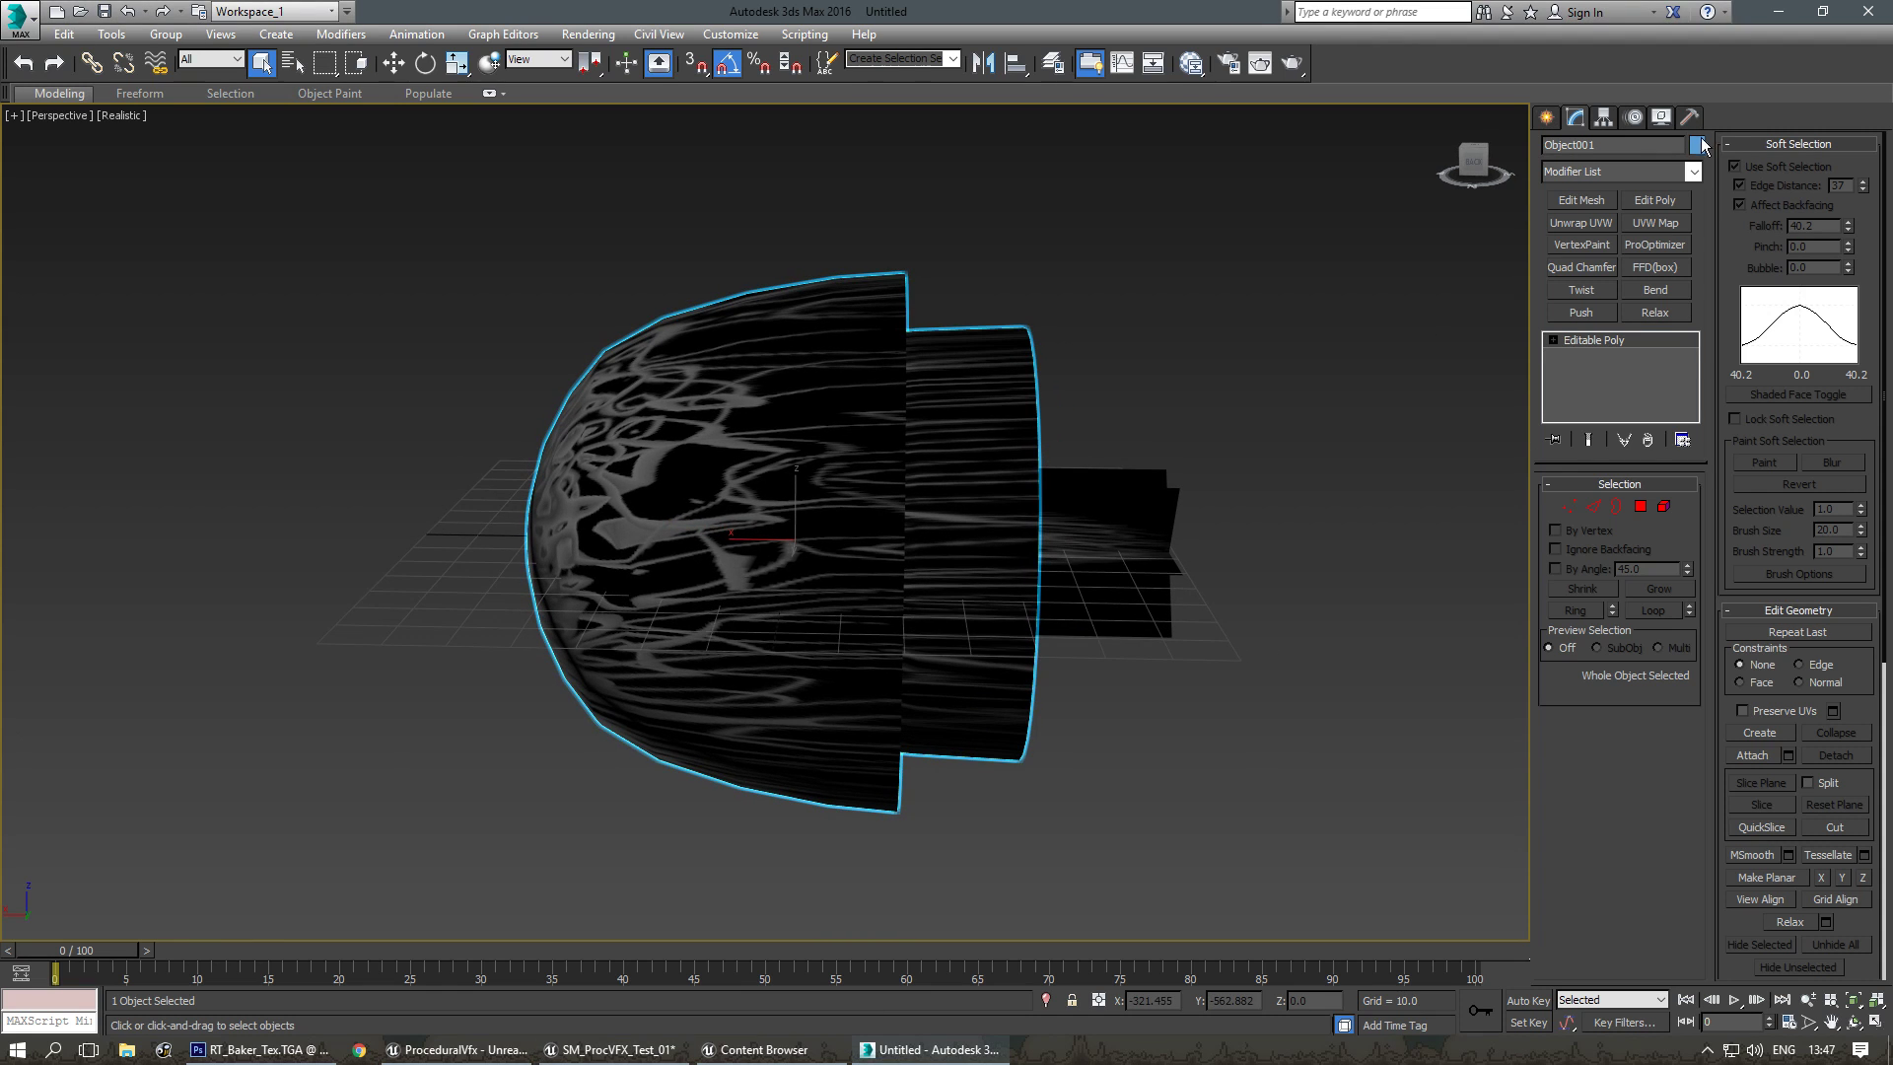
left_click(1732, 146)
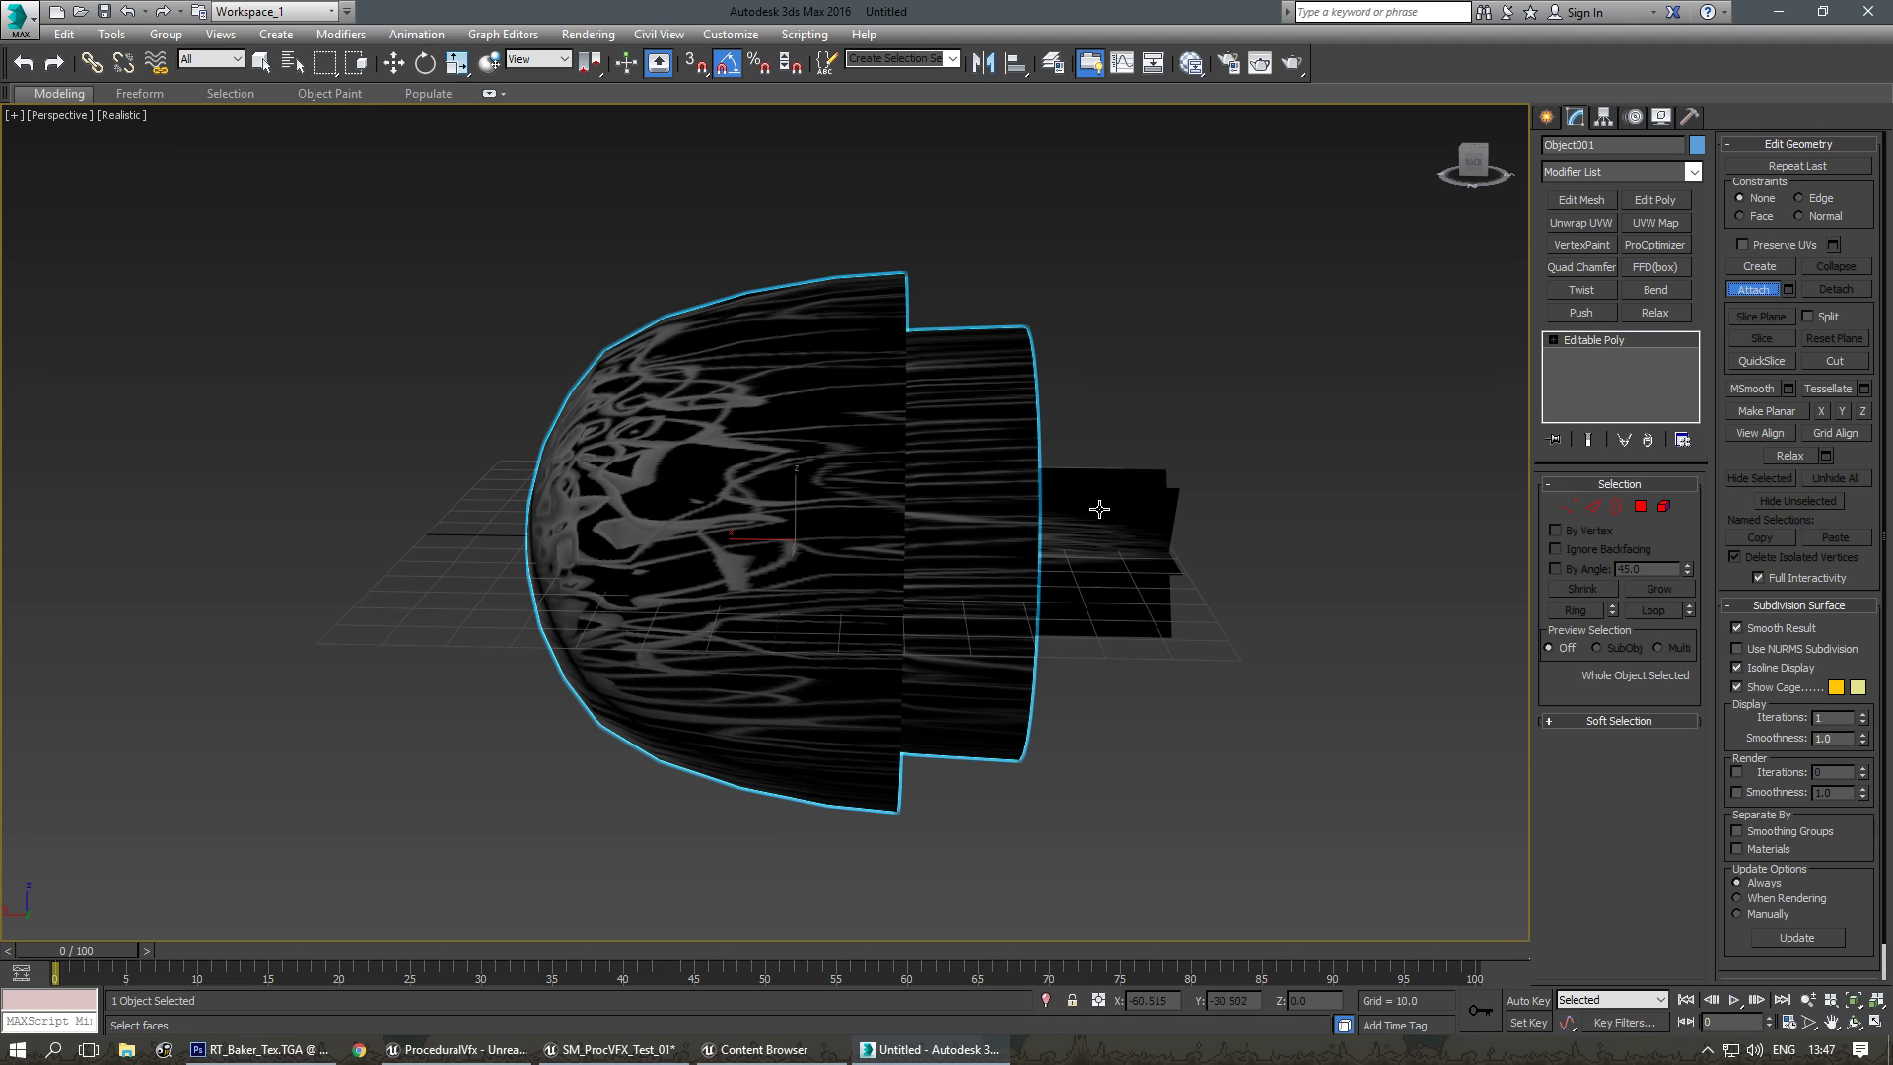
key("w")
middle_click_drag(1096, 533, 1026, 525)
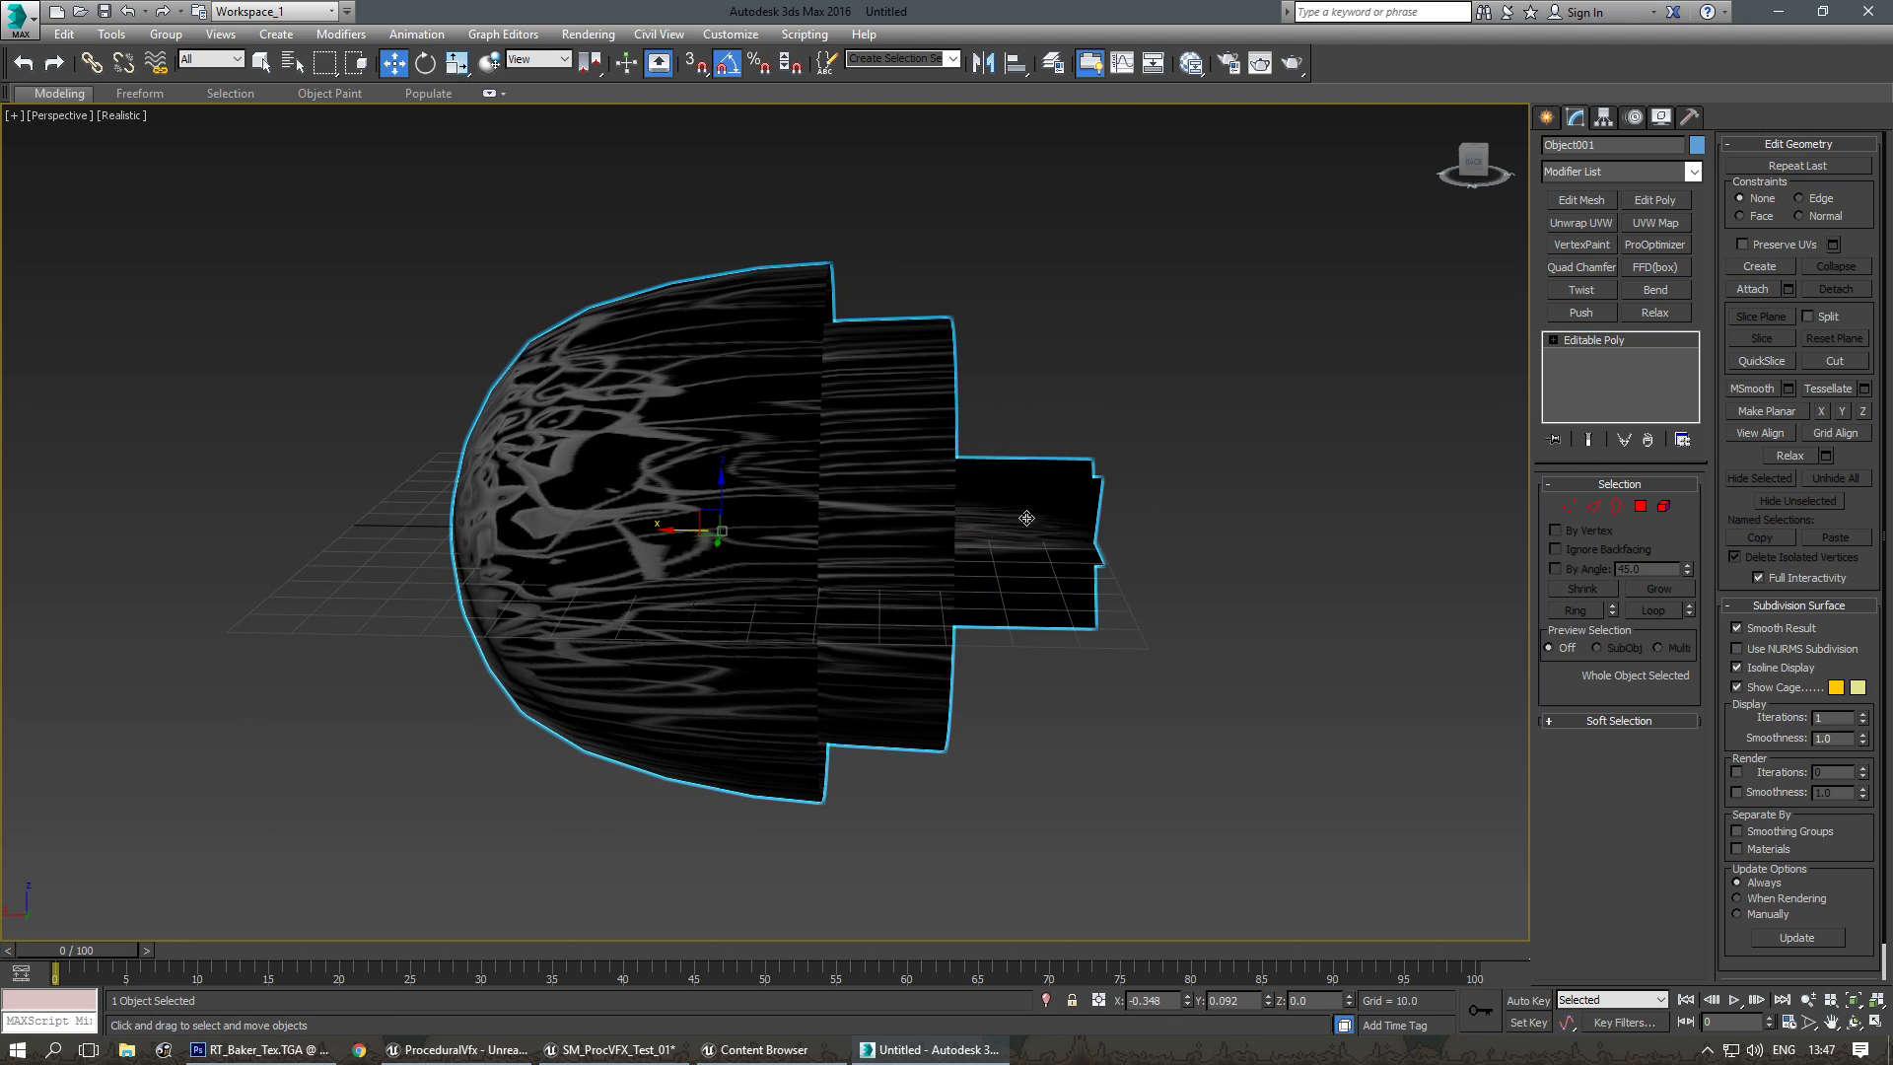
Export the combined flare mesh as FBX, replacing the existing SM_ProcVFX_Test_01.FBX.
left_click(19, 18)
mouse_move(131, 342)
left_click(246, 167)
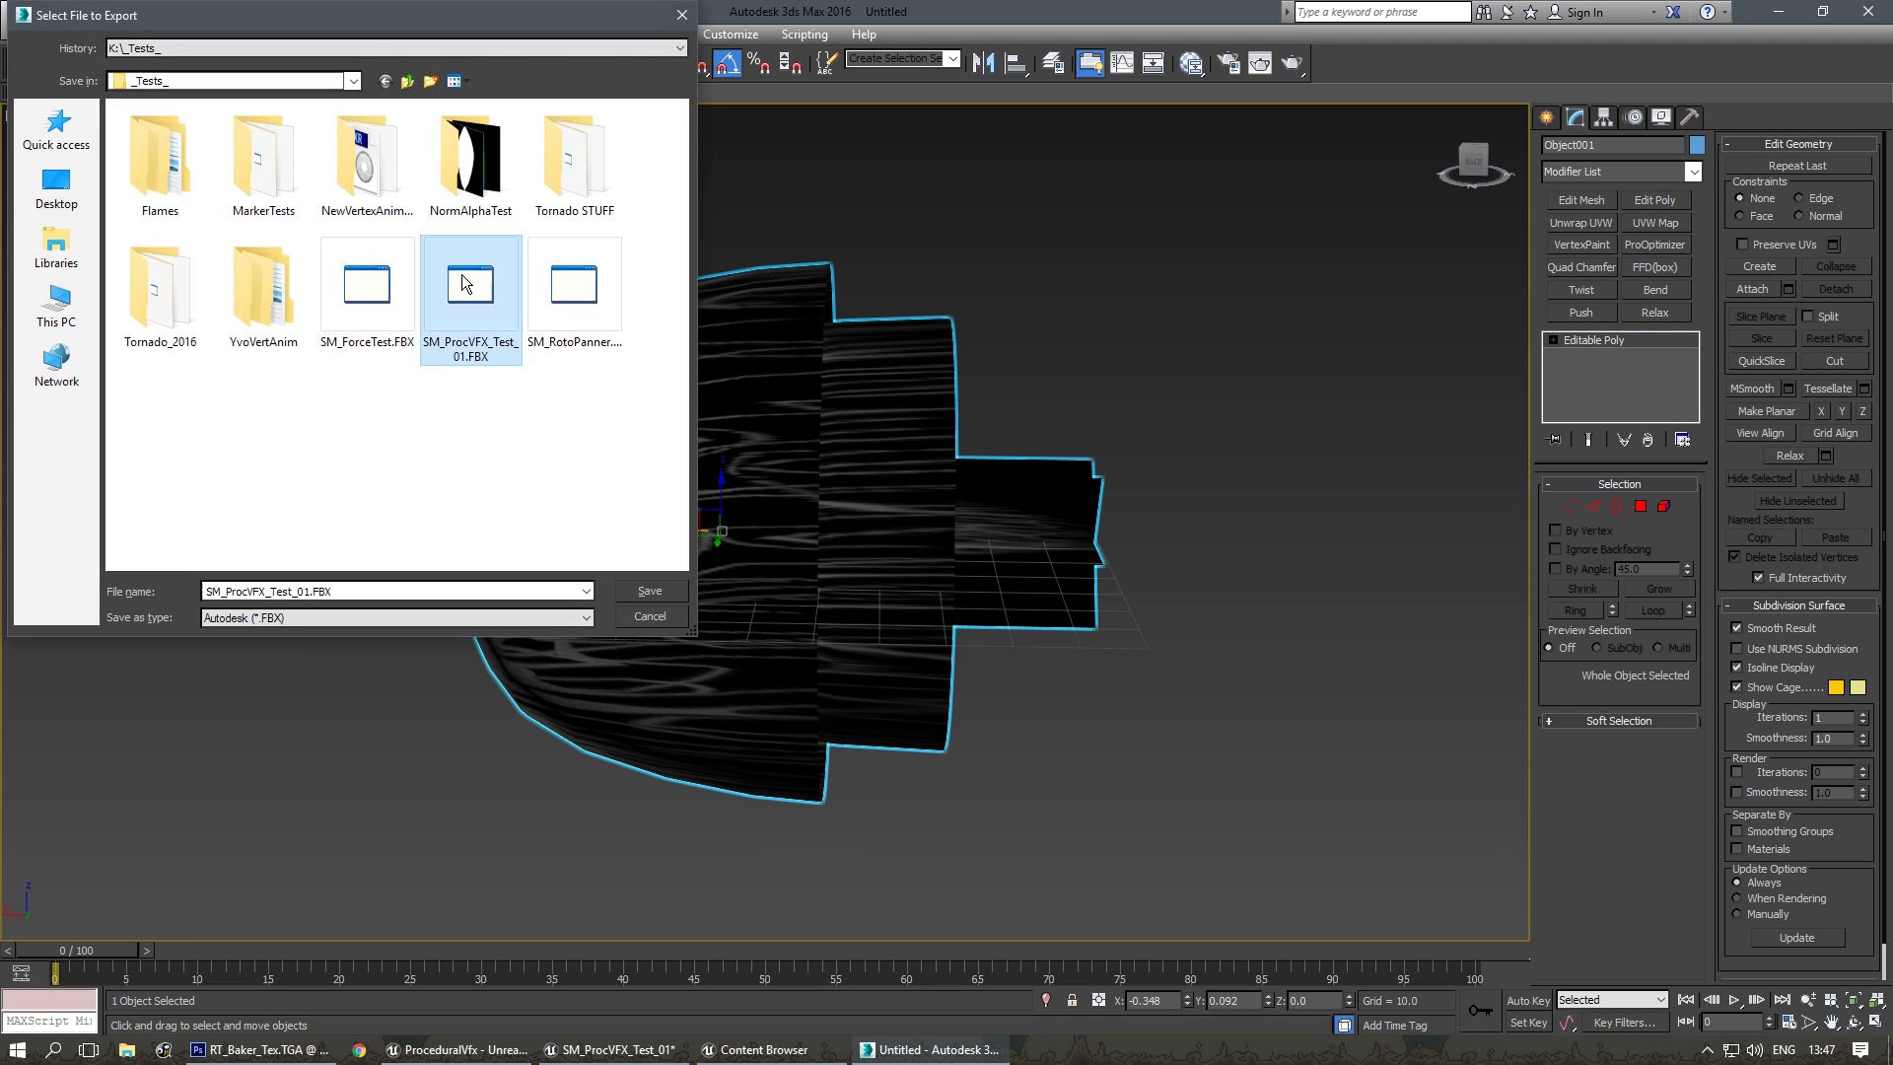
double_click(466, 284)
left_click(974, 602)
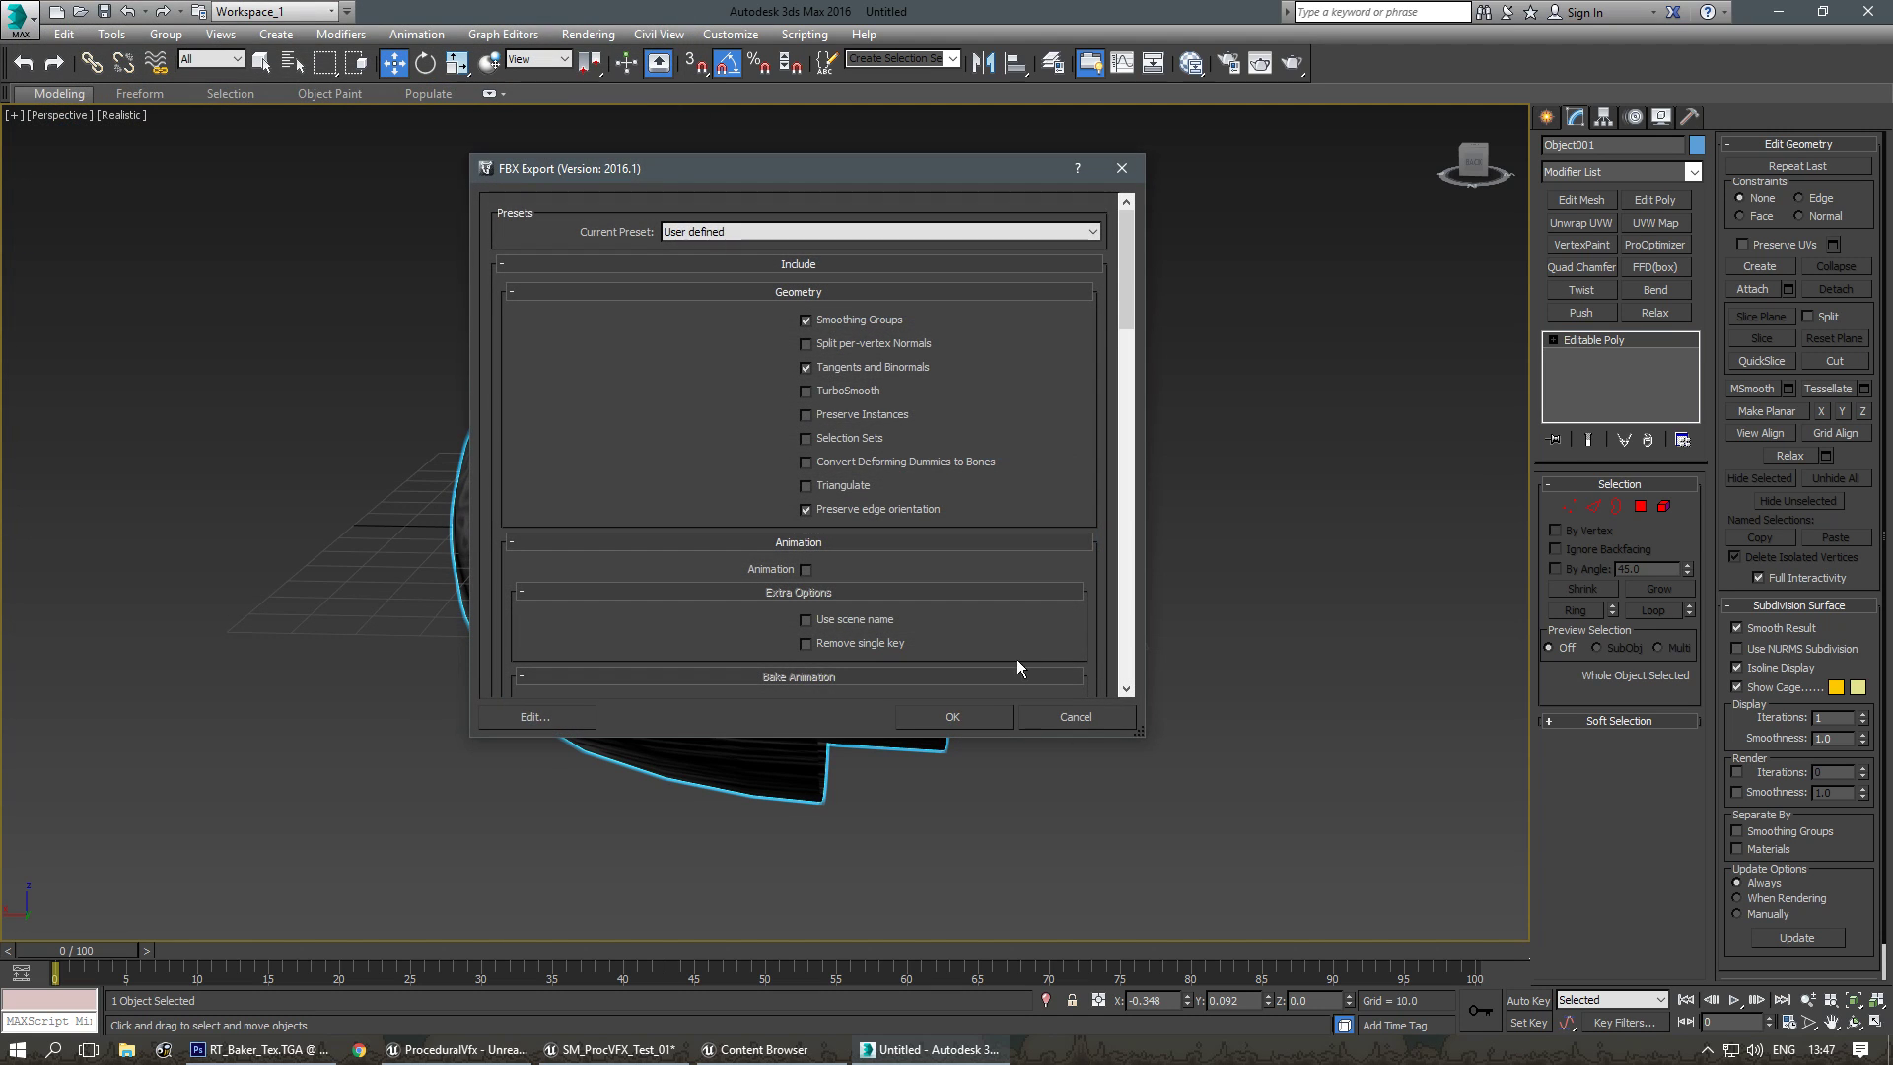
left_click(957, 717)
Switch to Unreal, place the updated SM_ProcVFX_Test_01 mesh in the level at the 4.2 flare exhibit, and clear the mesh editor from view.
key("alt+Tab")
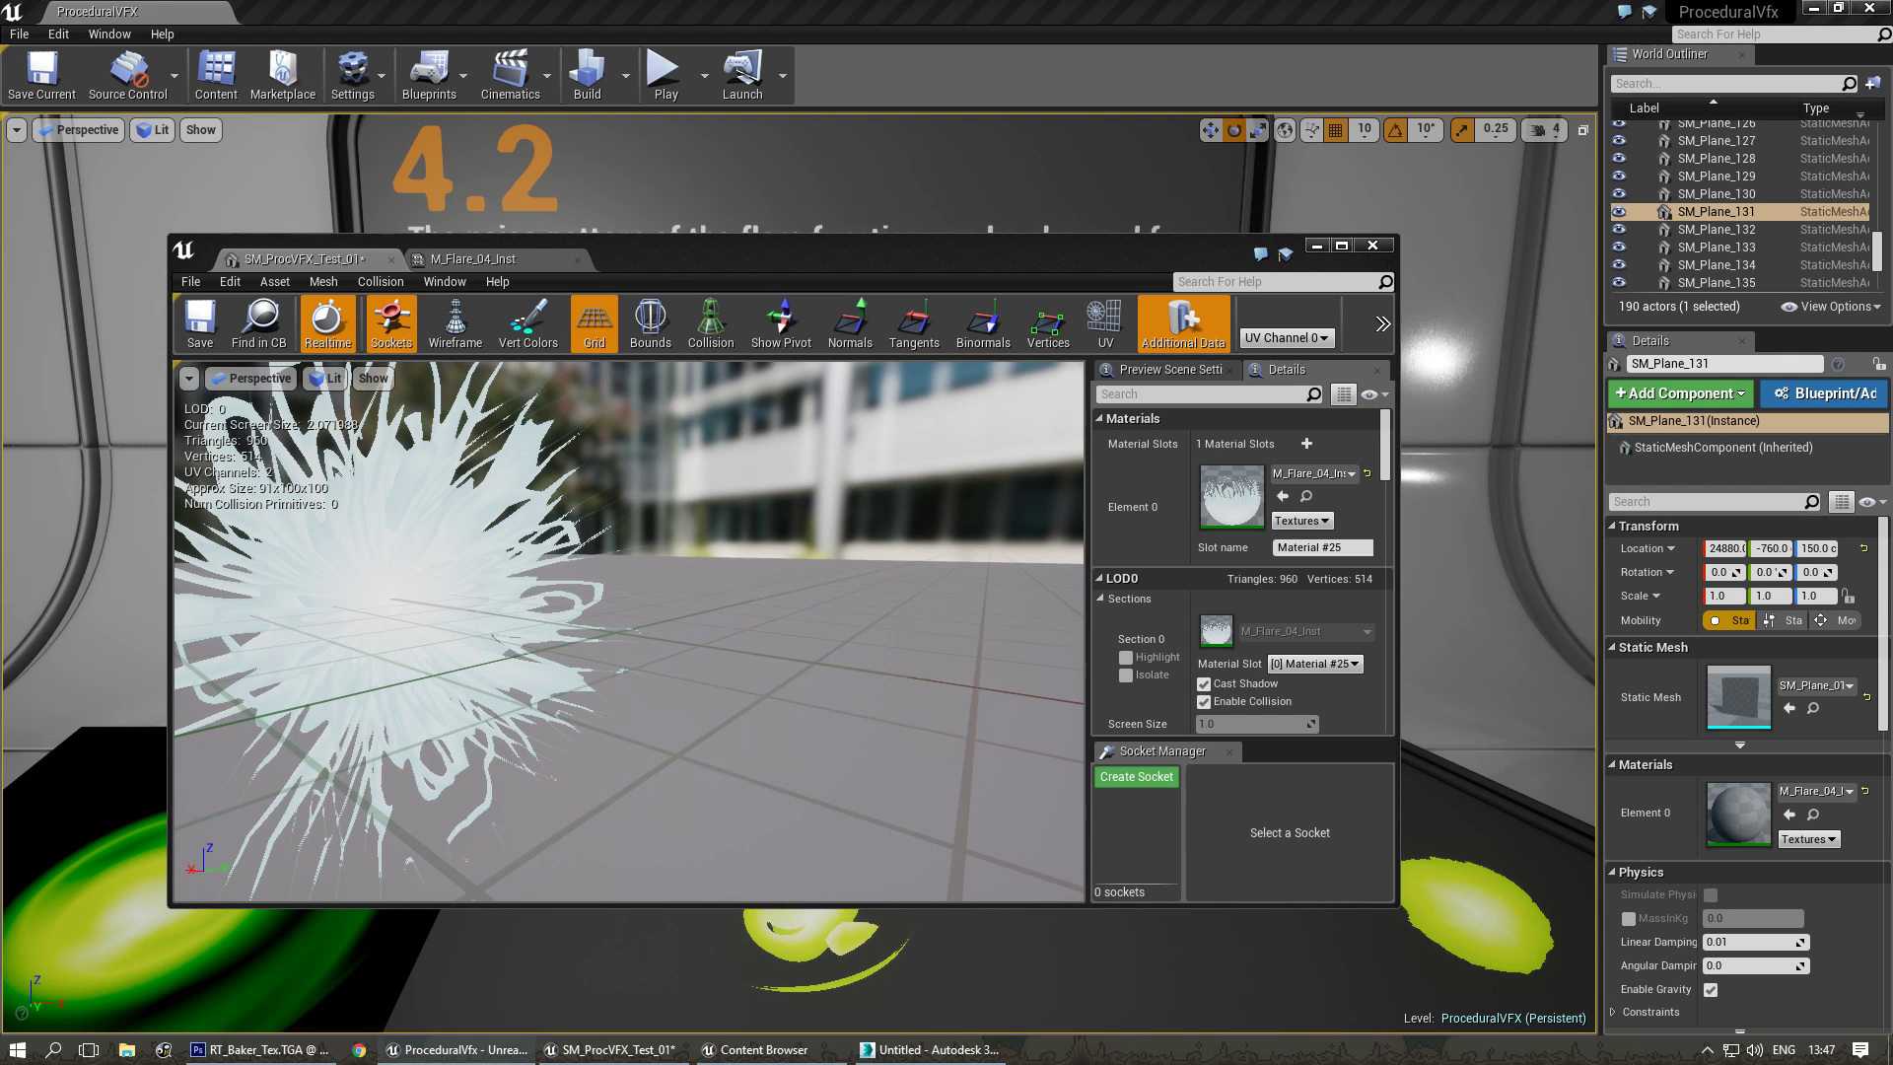
right_click_drag(621, 613, 588, 631)
left_click_drag(701, 241, 1504, 173)
left_click(592, 780)
scroll(591, 780, "down", 6)
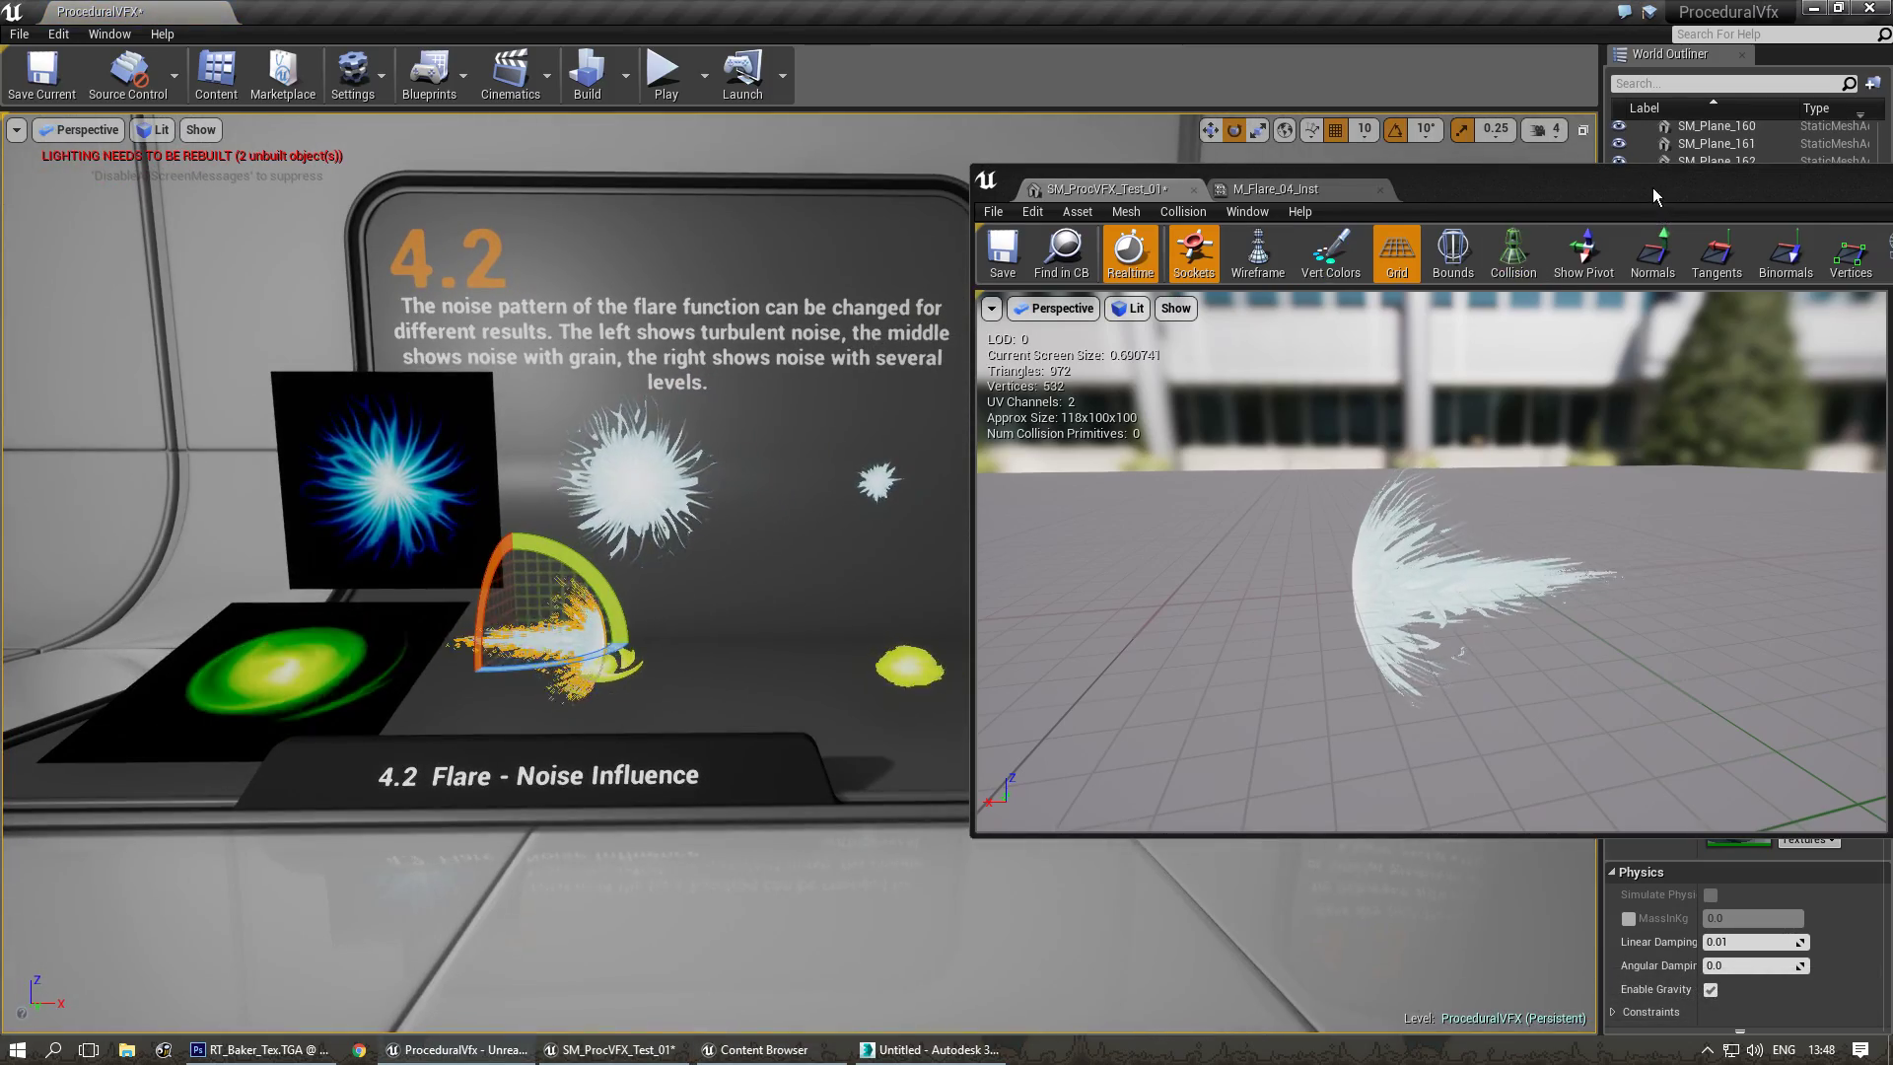
left_click_drag(1657, 195, 1432, 329)
left_click(1497, 309)
key("f")
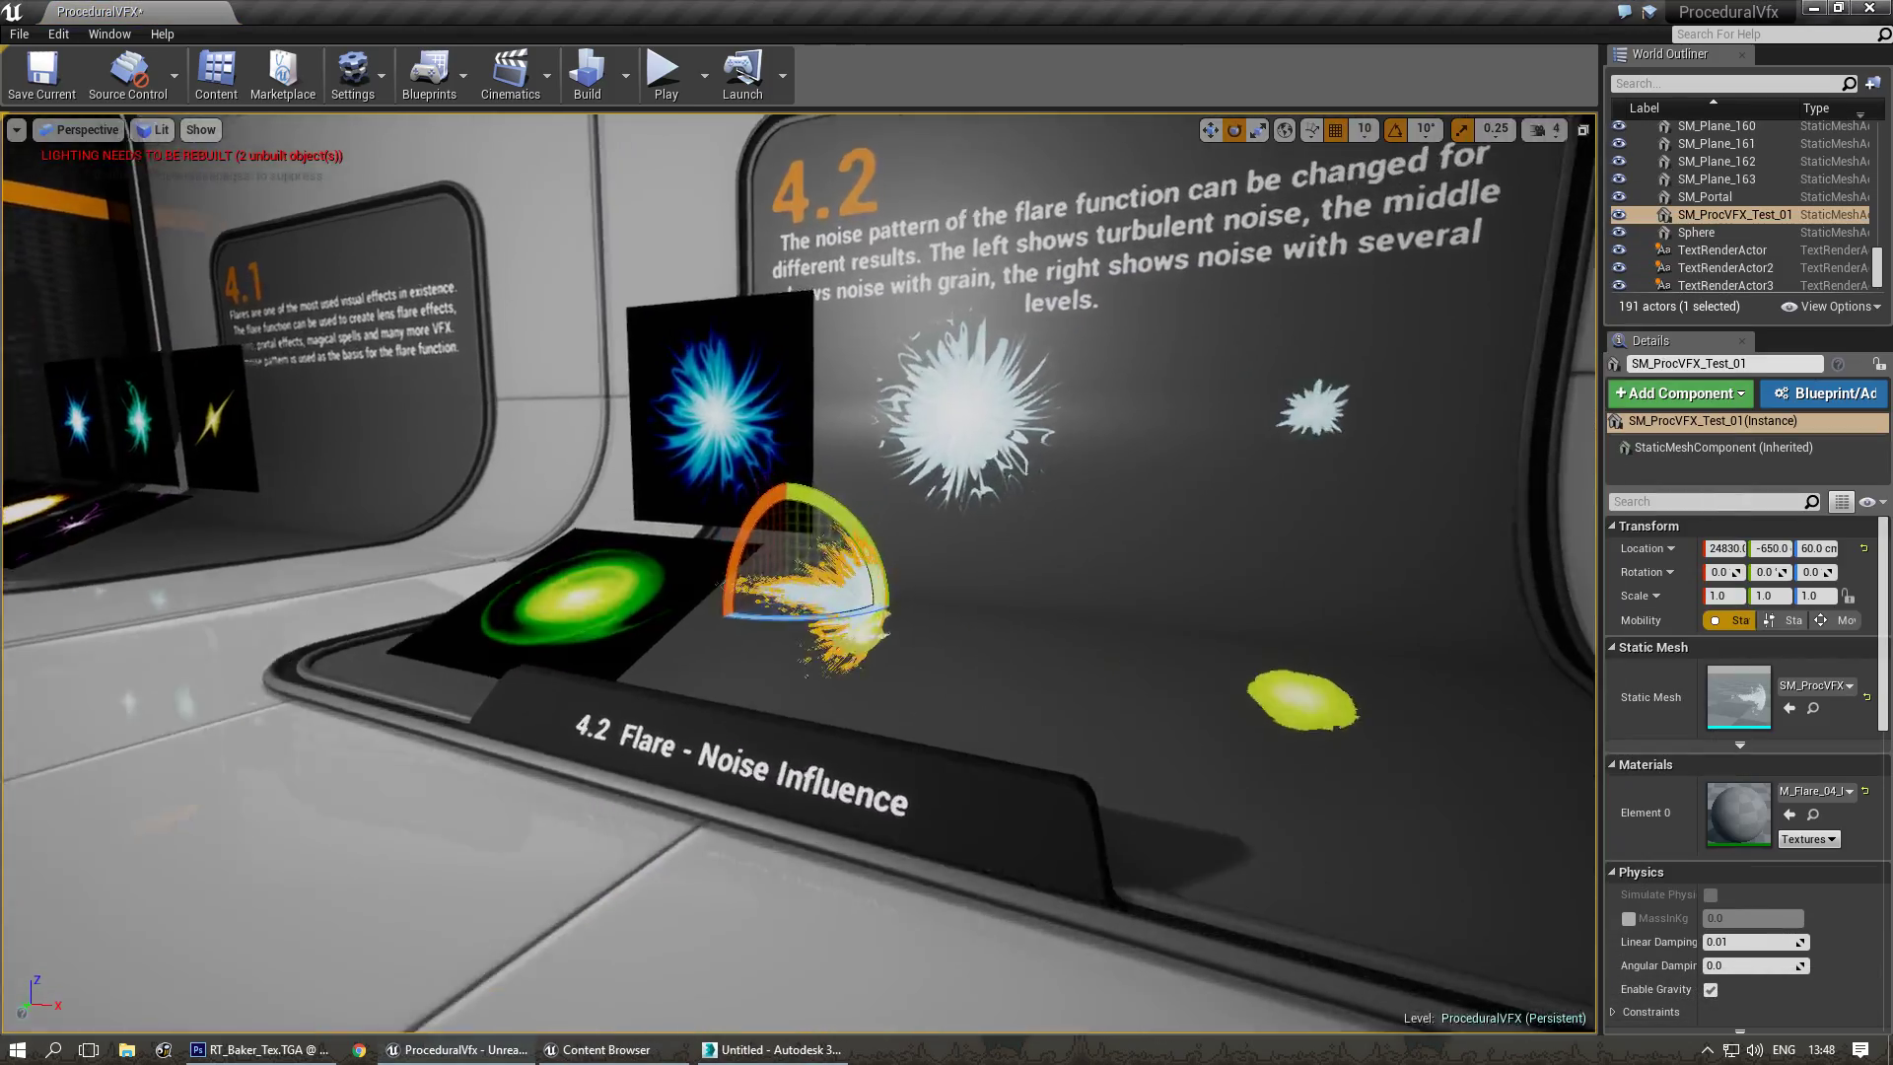
Move the placed flare mesh out in front of the 4.2 exhibit's platform, then deselect it and view the effect.
left_click_drag(791, 618, 905, 639)
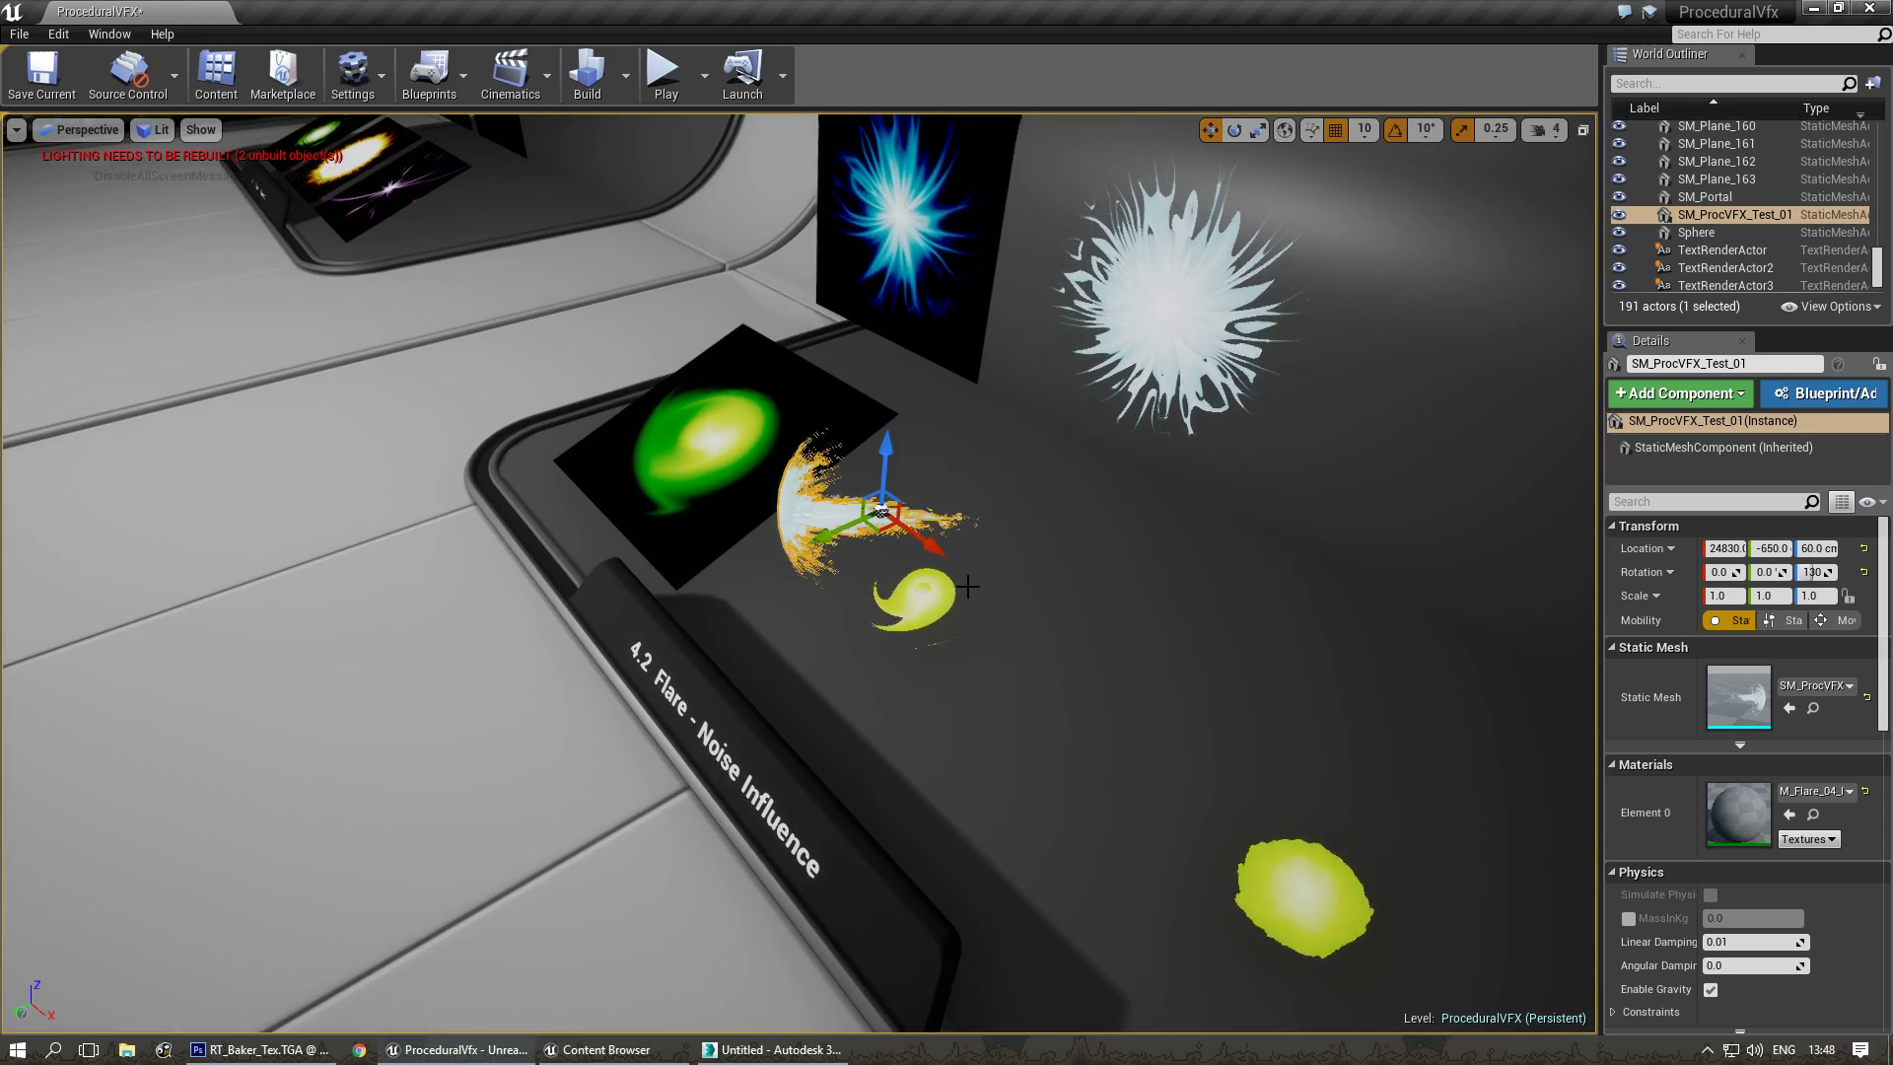
left_click_drag(788, 617, 355, 819)
key("f")
right_click_drag(662, 803, 795, 712)
key("Escape")
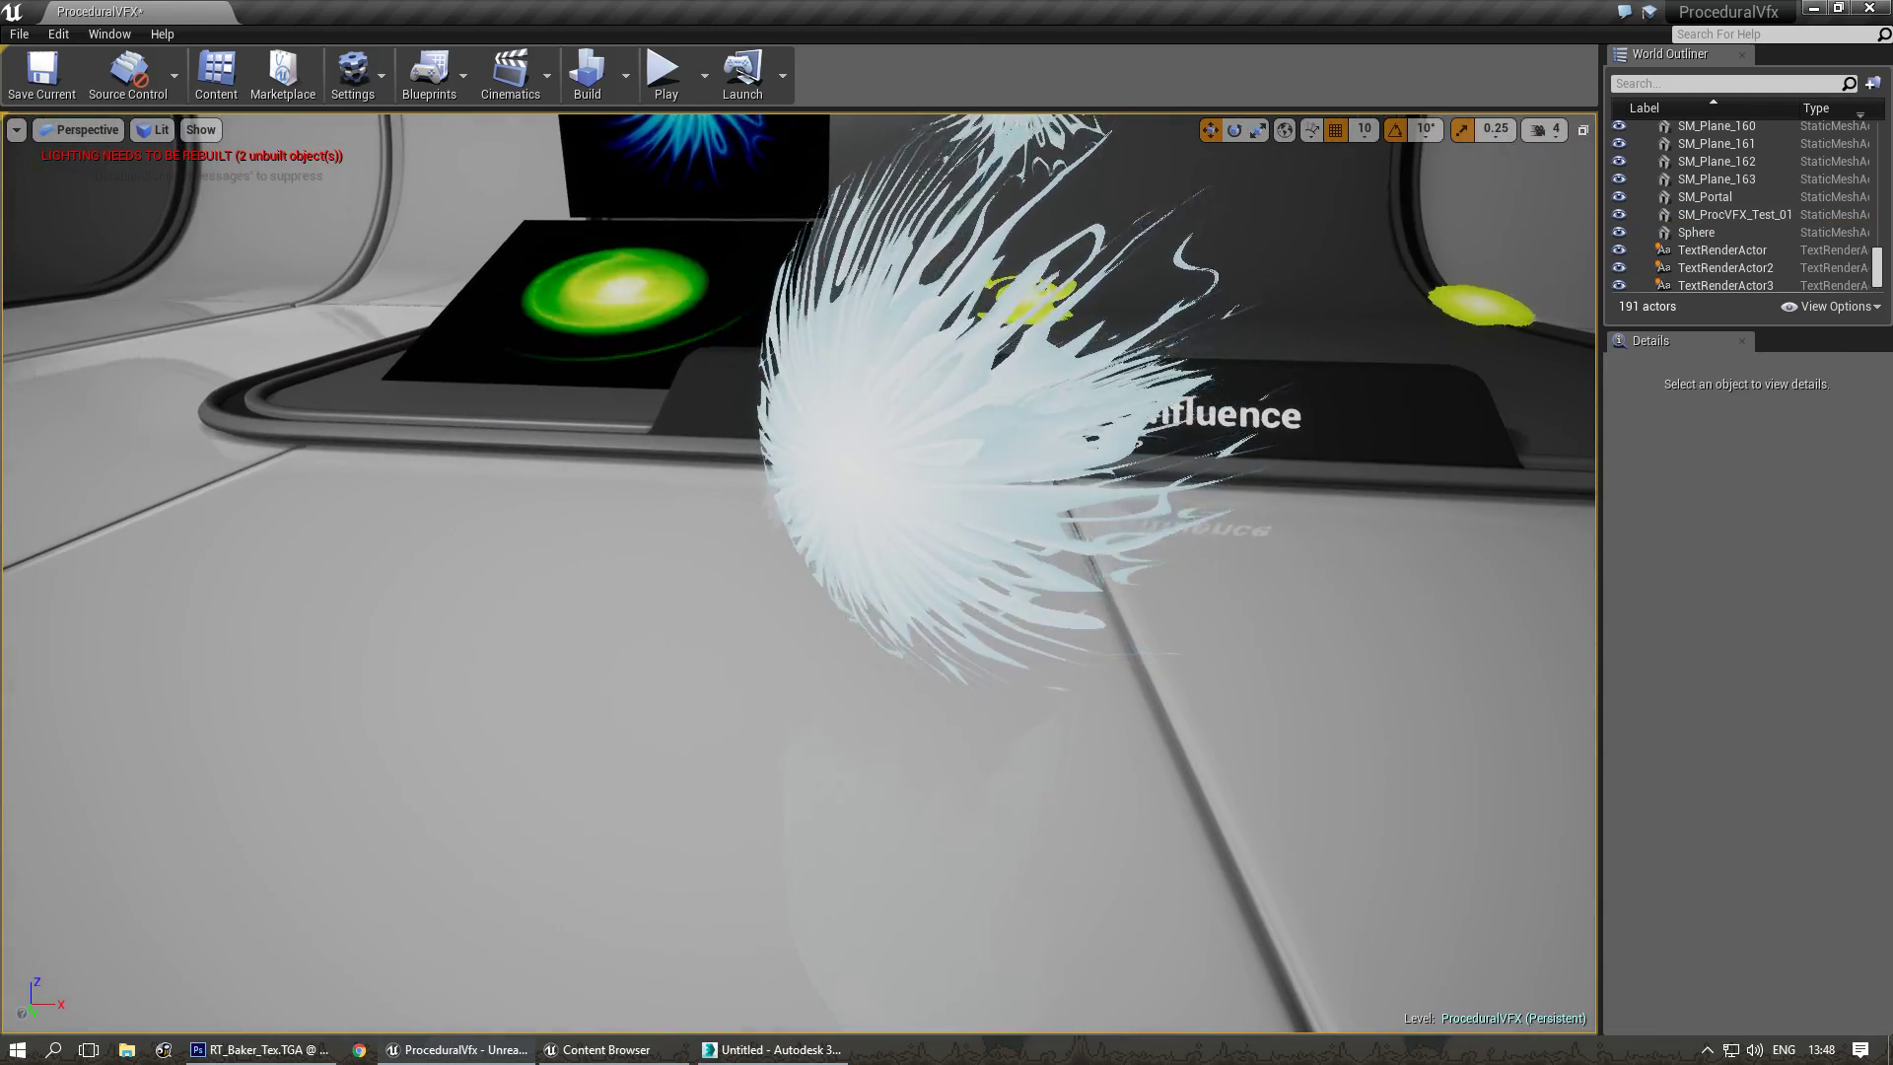
right_click_drag(1011, 443, 996, 335)
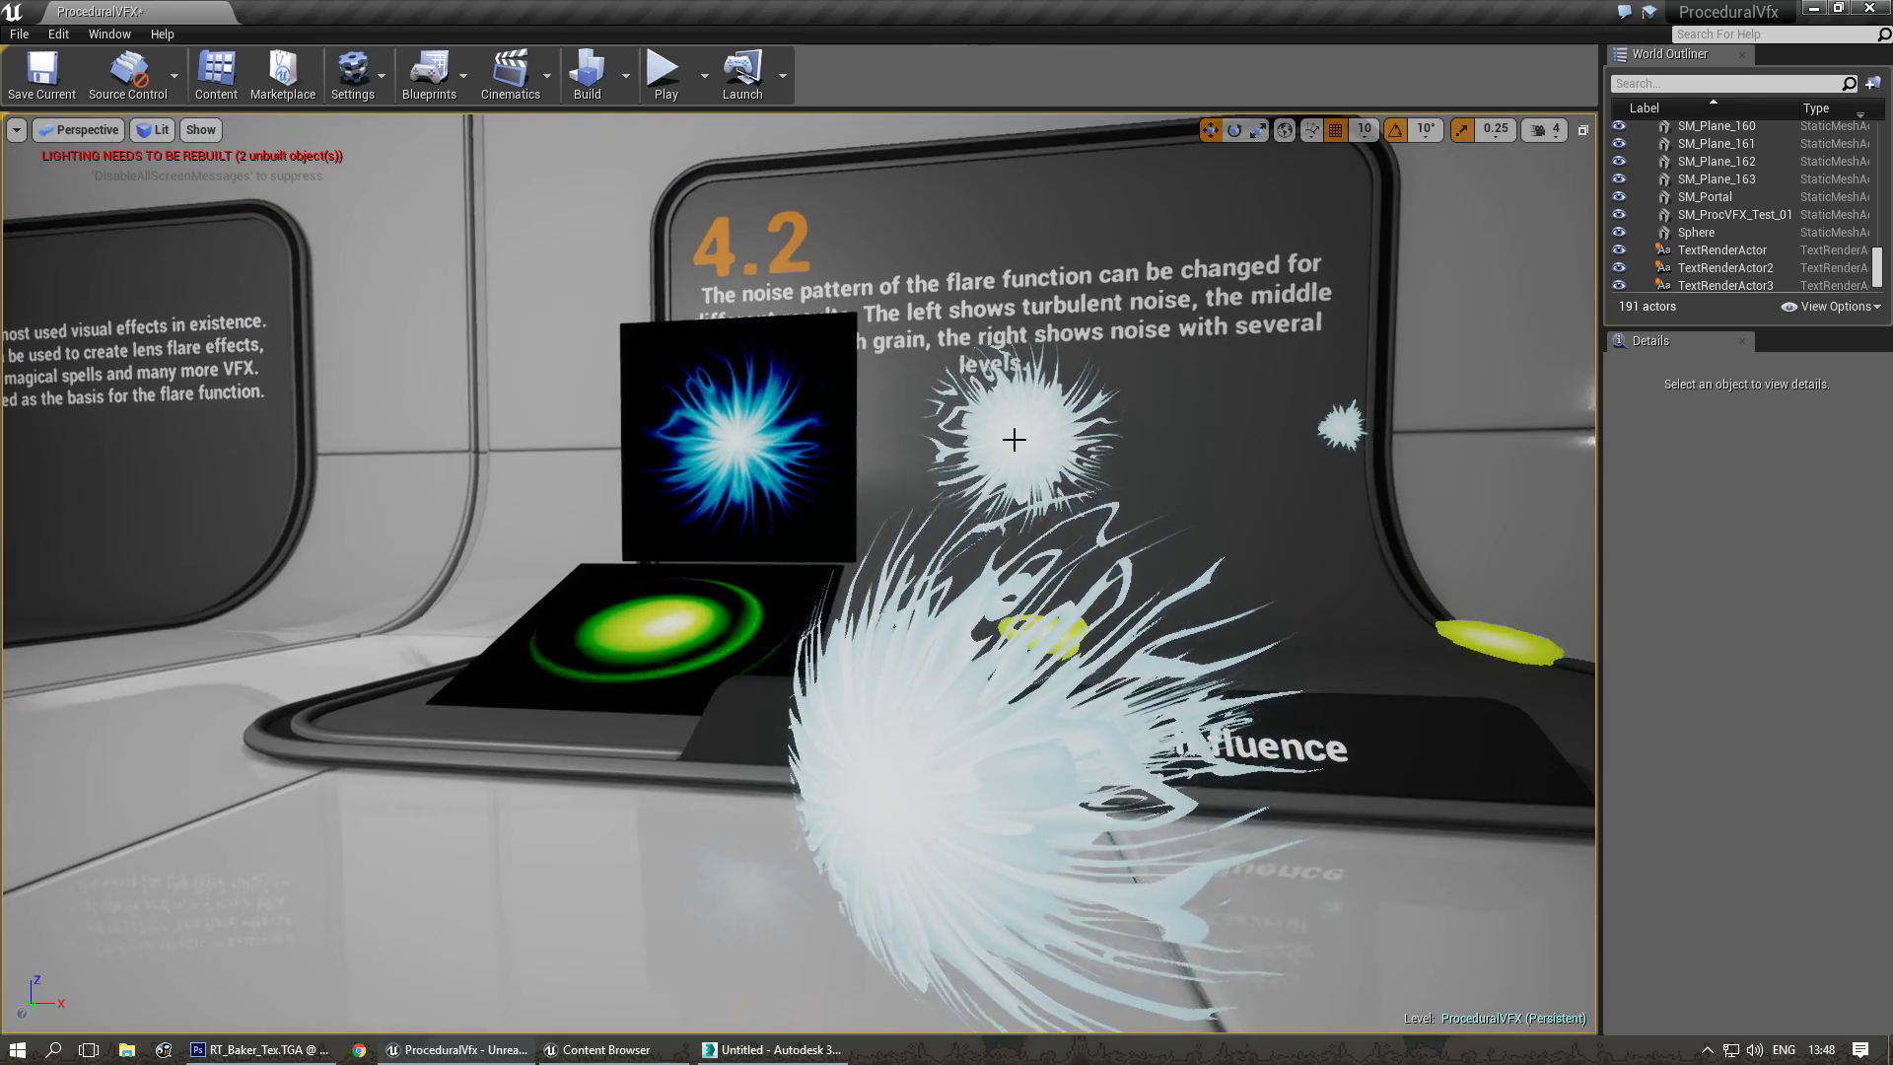
Open the M_Flare_04_Inst material instance from the middle flare plane of exhibit 4.2 and recolor the flare magenta.
left_click(1011, 443)
double_click(1736, 802)
left_click_drag(1159, 321, 0, 320)
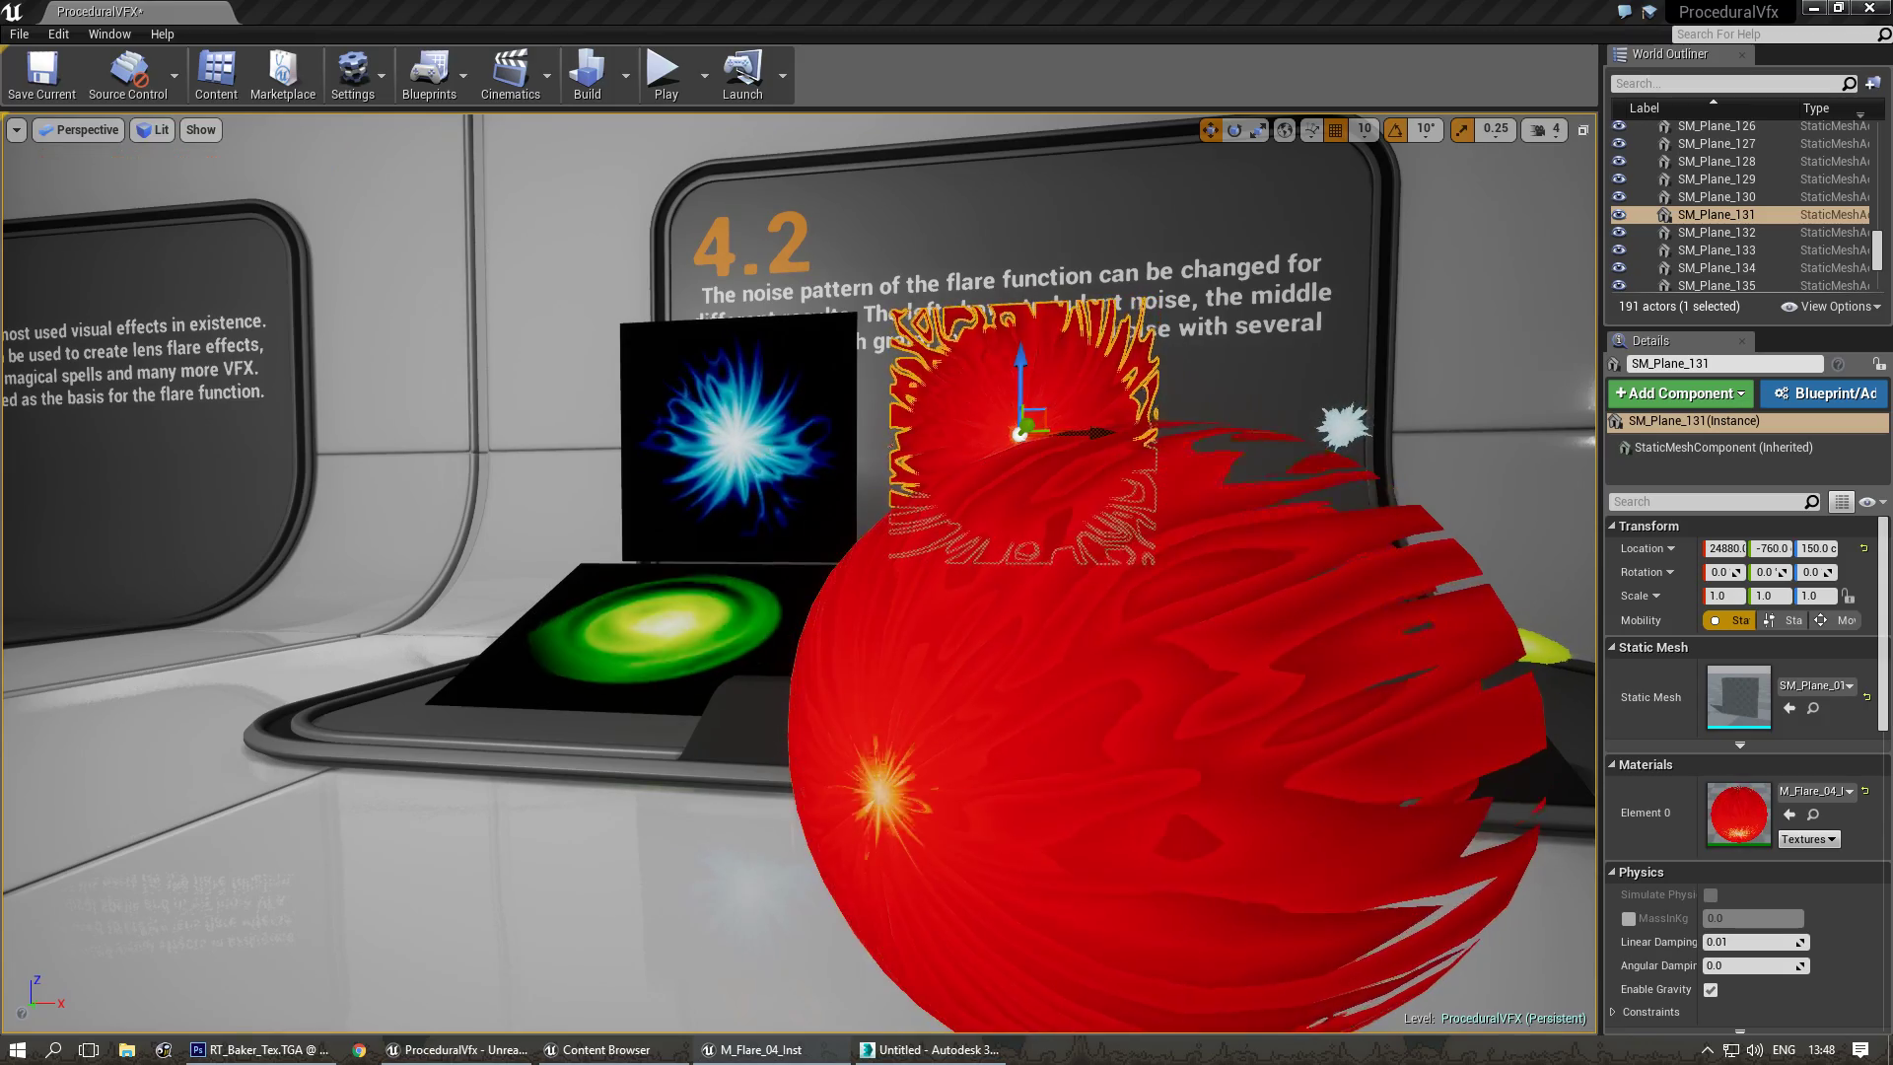
right_click_drag(799, 572, 720, 582)
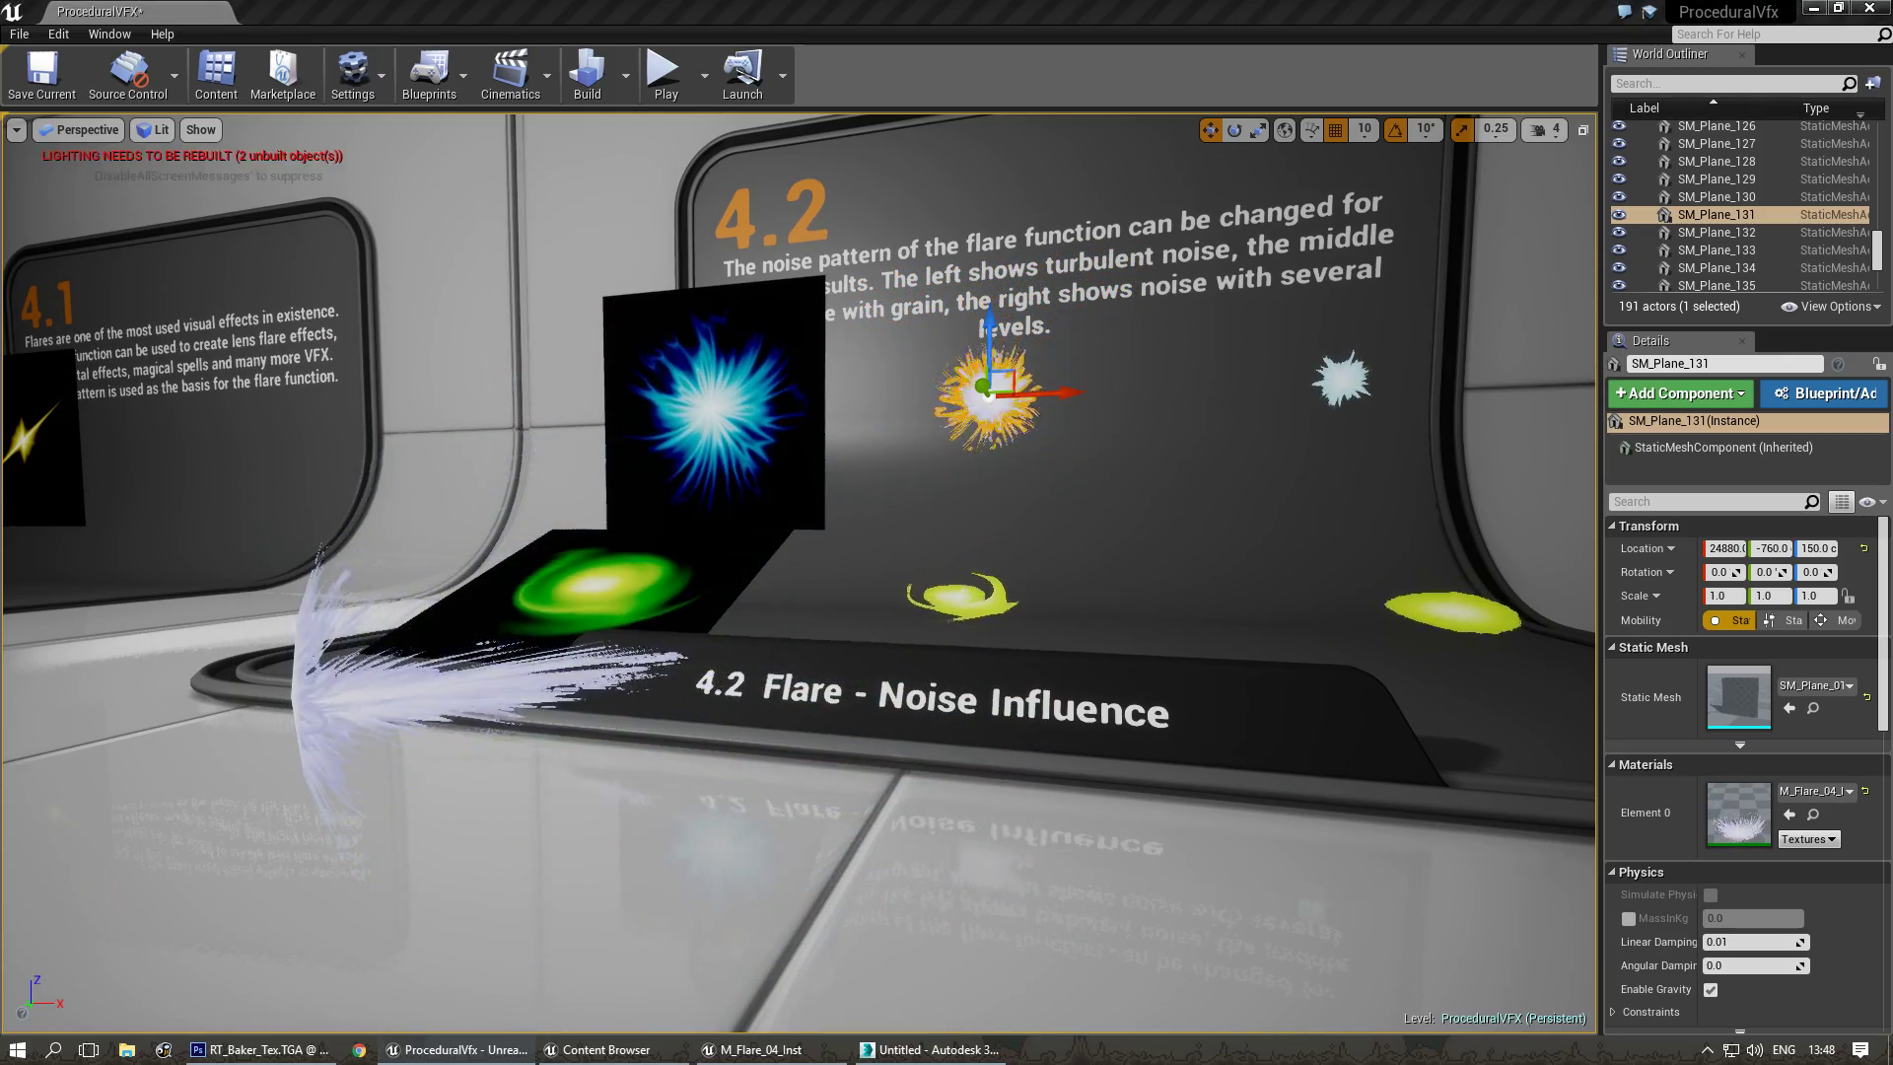
right_click_drag(490, 681, 149, 779)
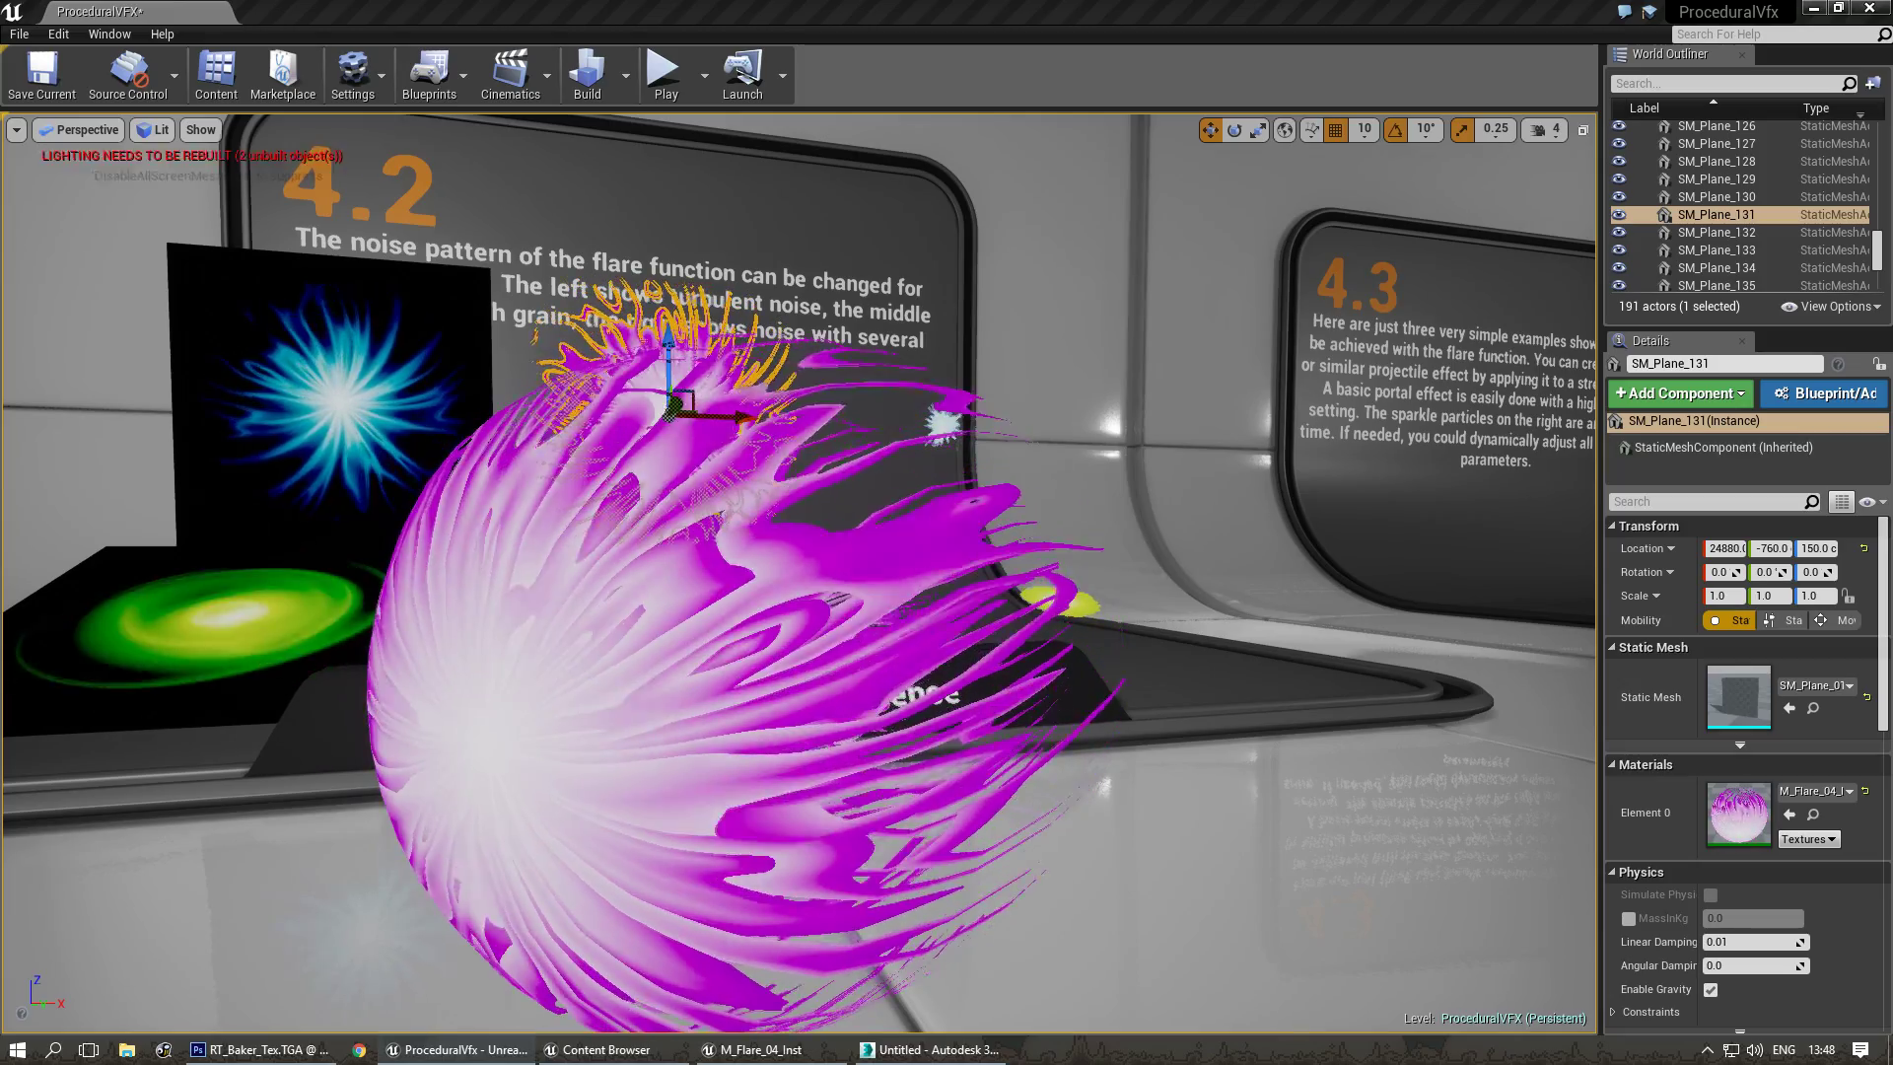
right_click_drag(968, 687, 888, 683)
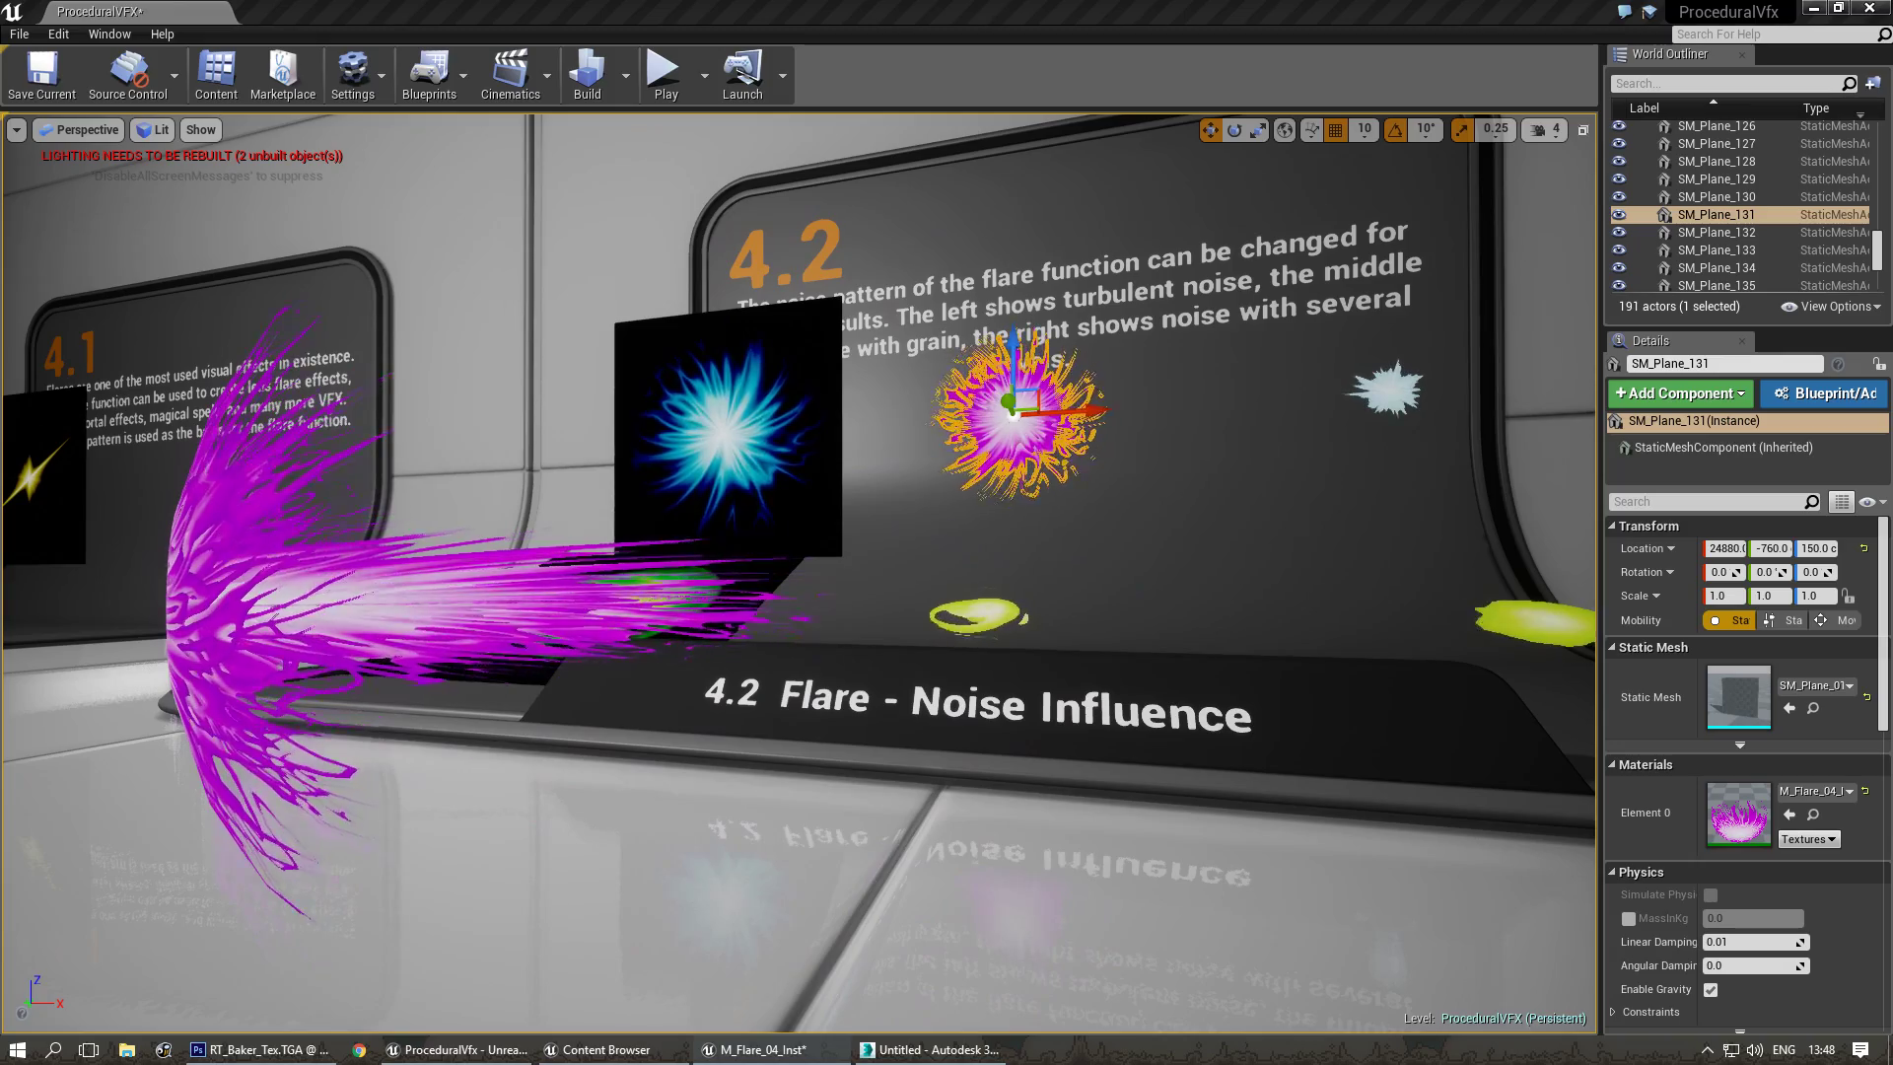
right_click_drag(888, 684, 947, 710)
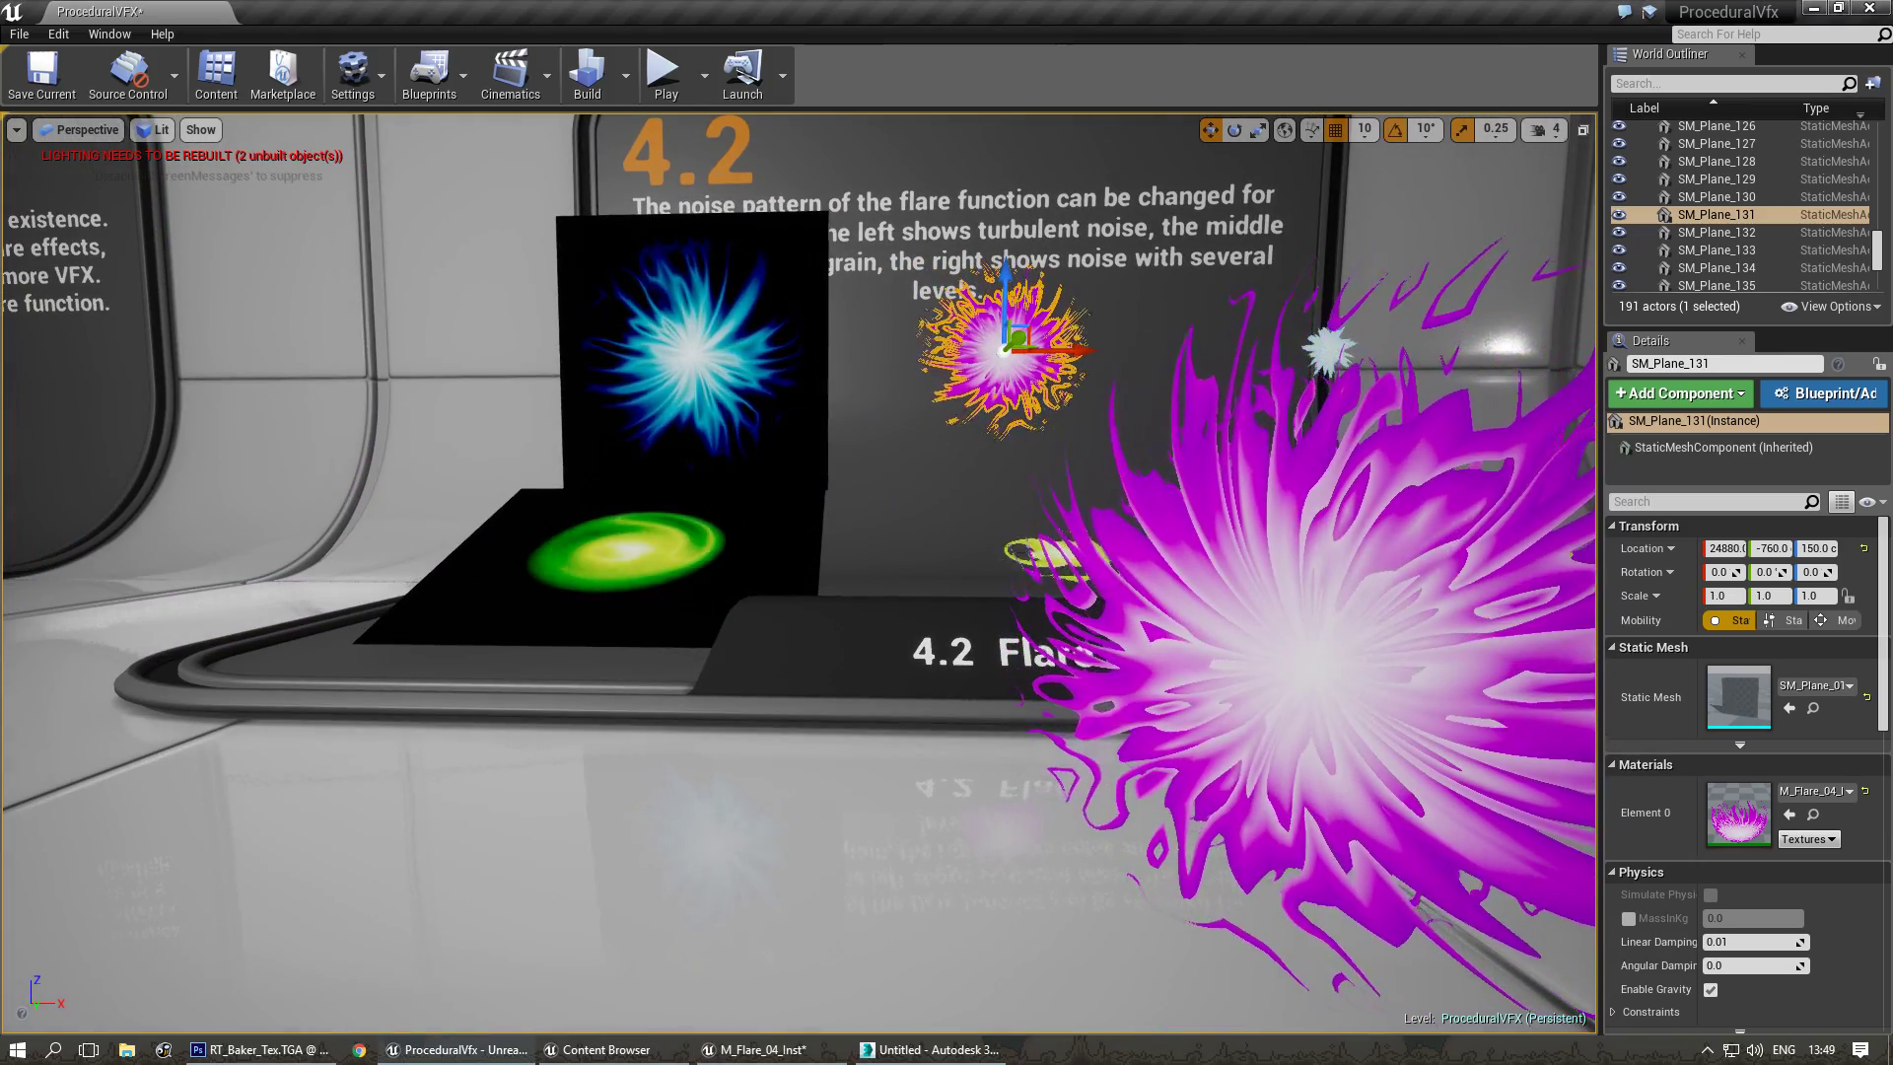
Bring the M_Flare_04_Inst editor back and shrink its window so the flare mesh in the level stays visible.
left_click(754, 1049)
left_click_drag(1095, 123, 649, 52)
left_click_drag(1203, 712, 735, 527)
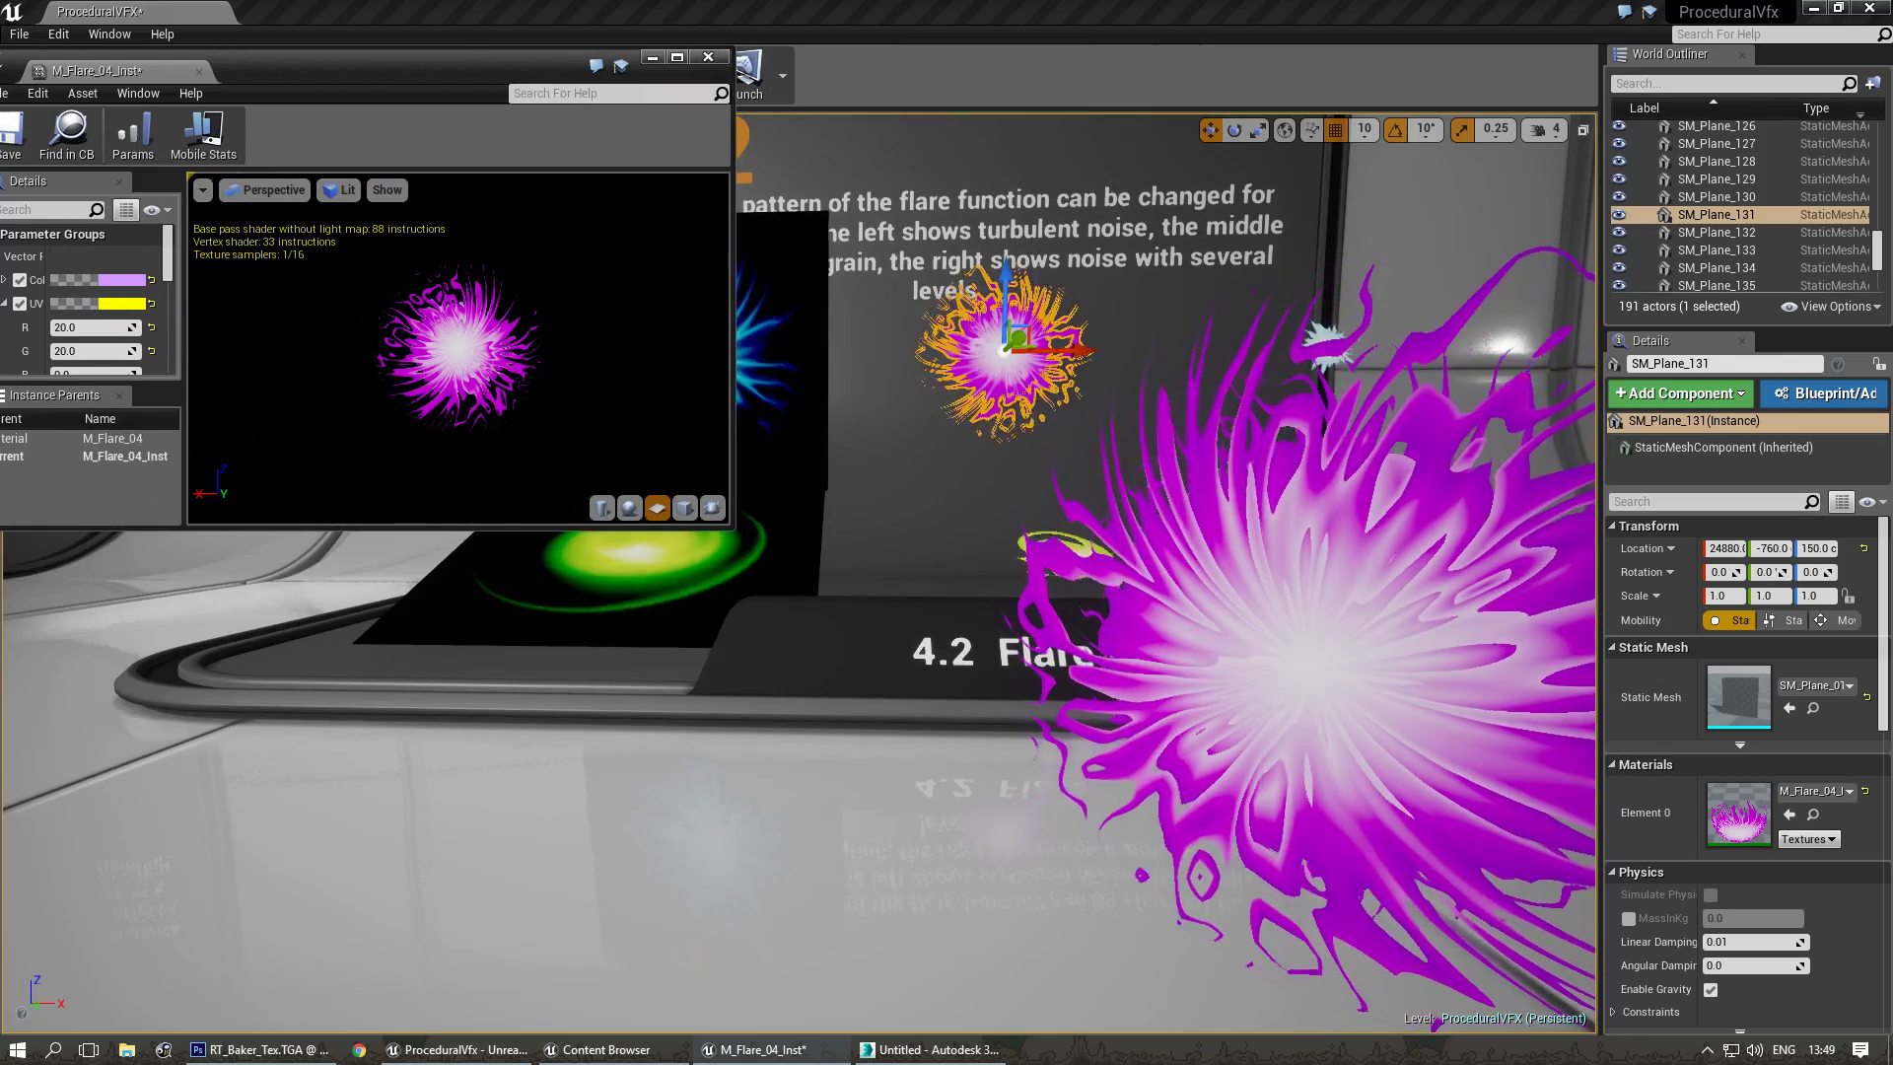
Shift the flare's Color parameter to a pinker magenta and make the material editor window taller.
left_click(99, 280)
left_click_drag(373, 551, 369, 550)
right_click_drag(986, 690, 937, 692)
mouse_move(292, 708)
left_mouse_down()
mouse_move(334, 729)
mouse_move(377, 688)
mouse_move(311, 694)
mouse_move(308, 612)
mouse_move(315, 706)
mouse_move(340, 708)
mouse_move(321, 695)
mouse_move(388, 639)
left_mouse_up()
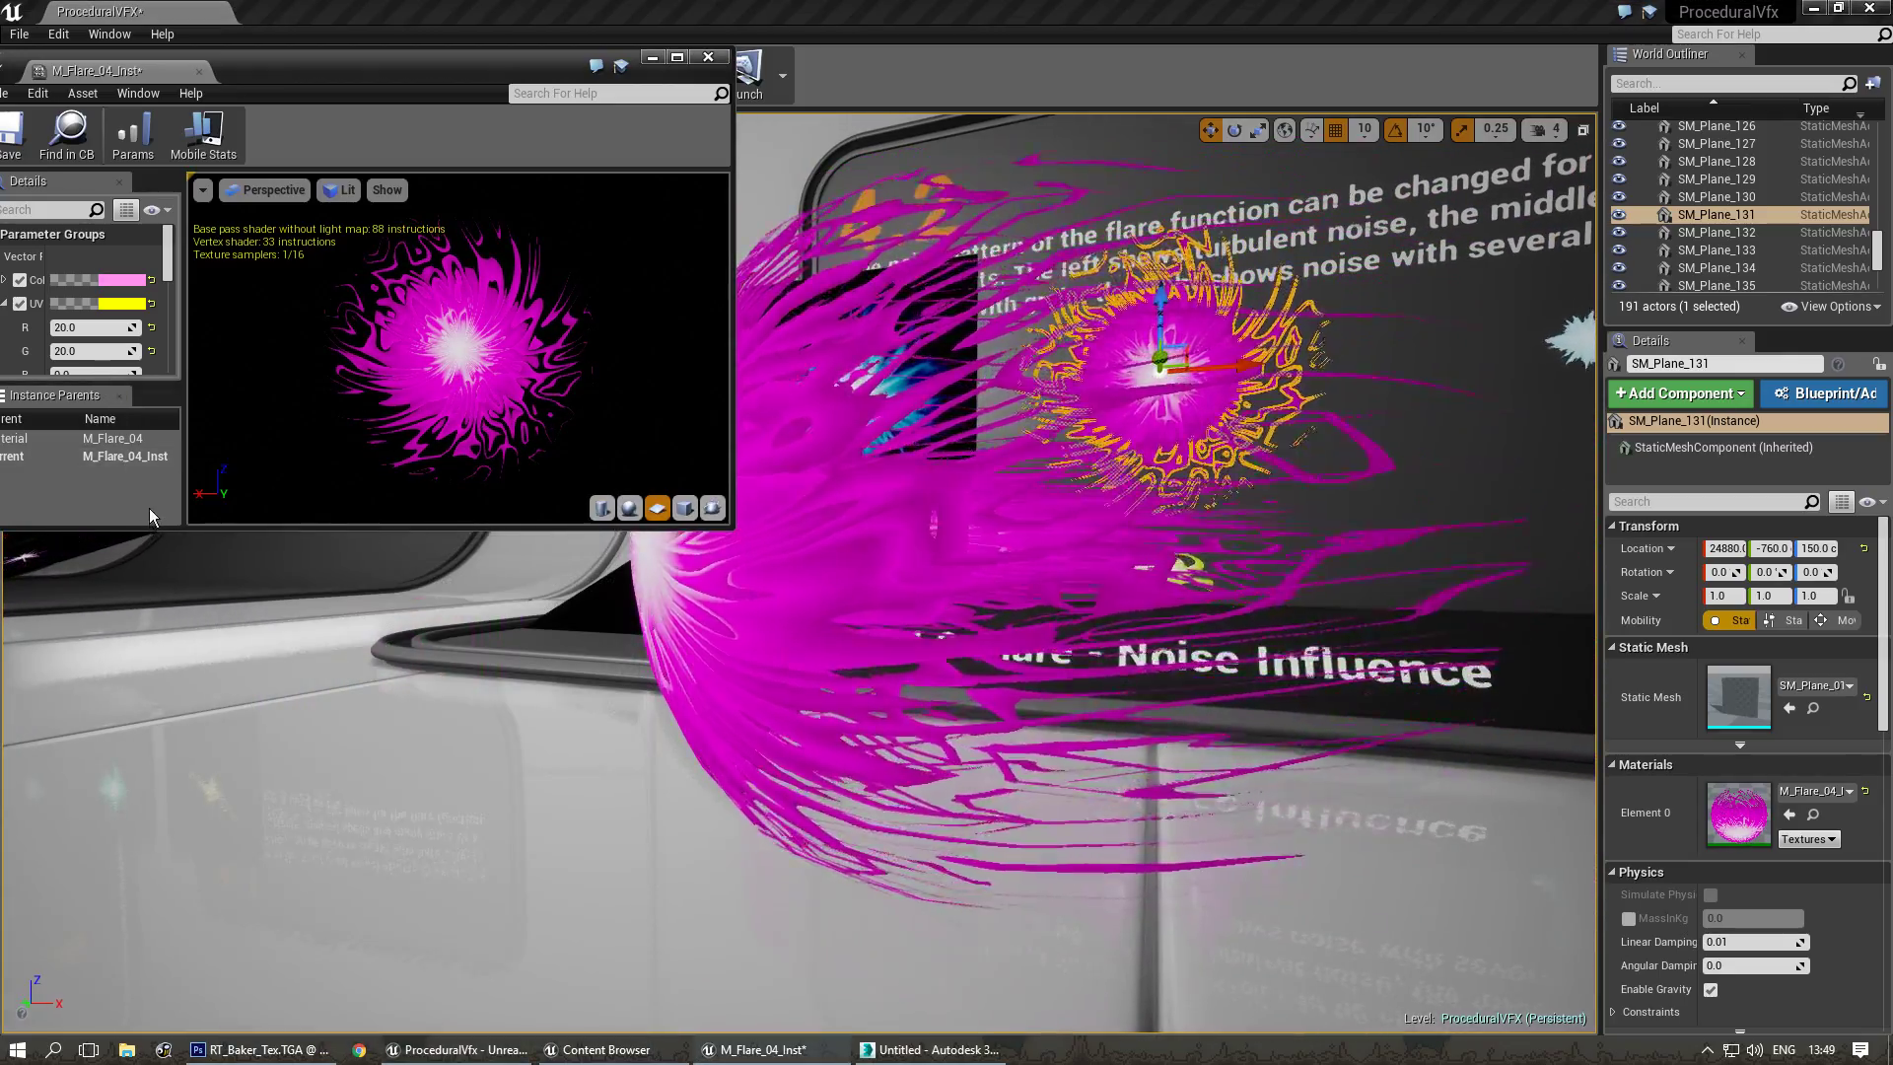
left_click_drag(150, 528, 118, 850)
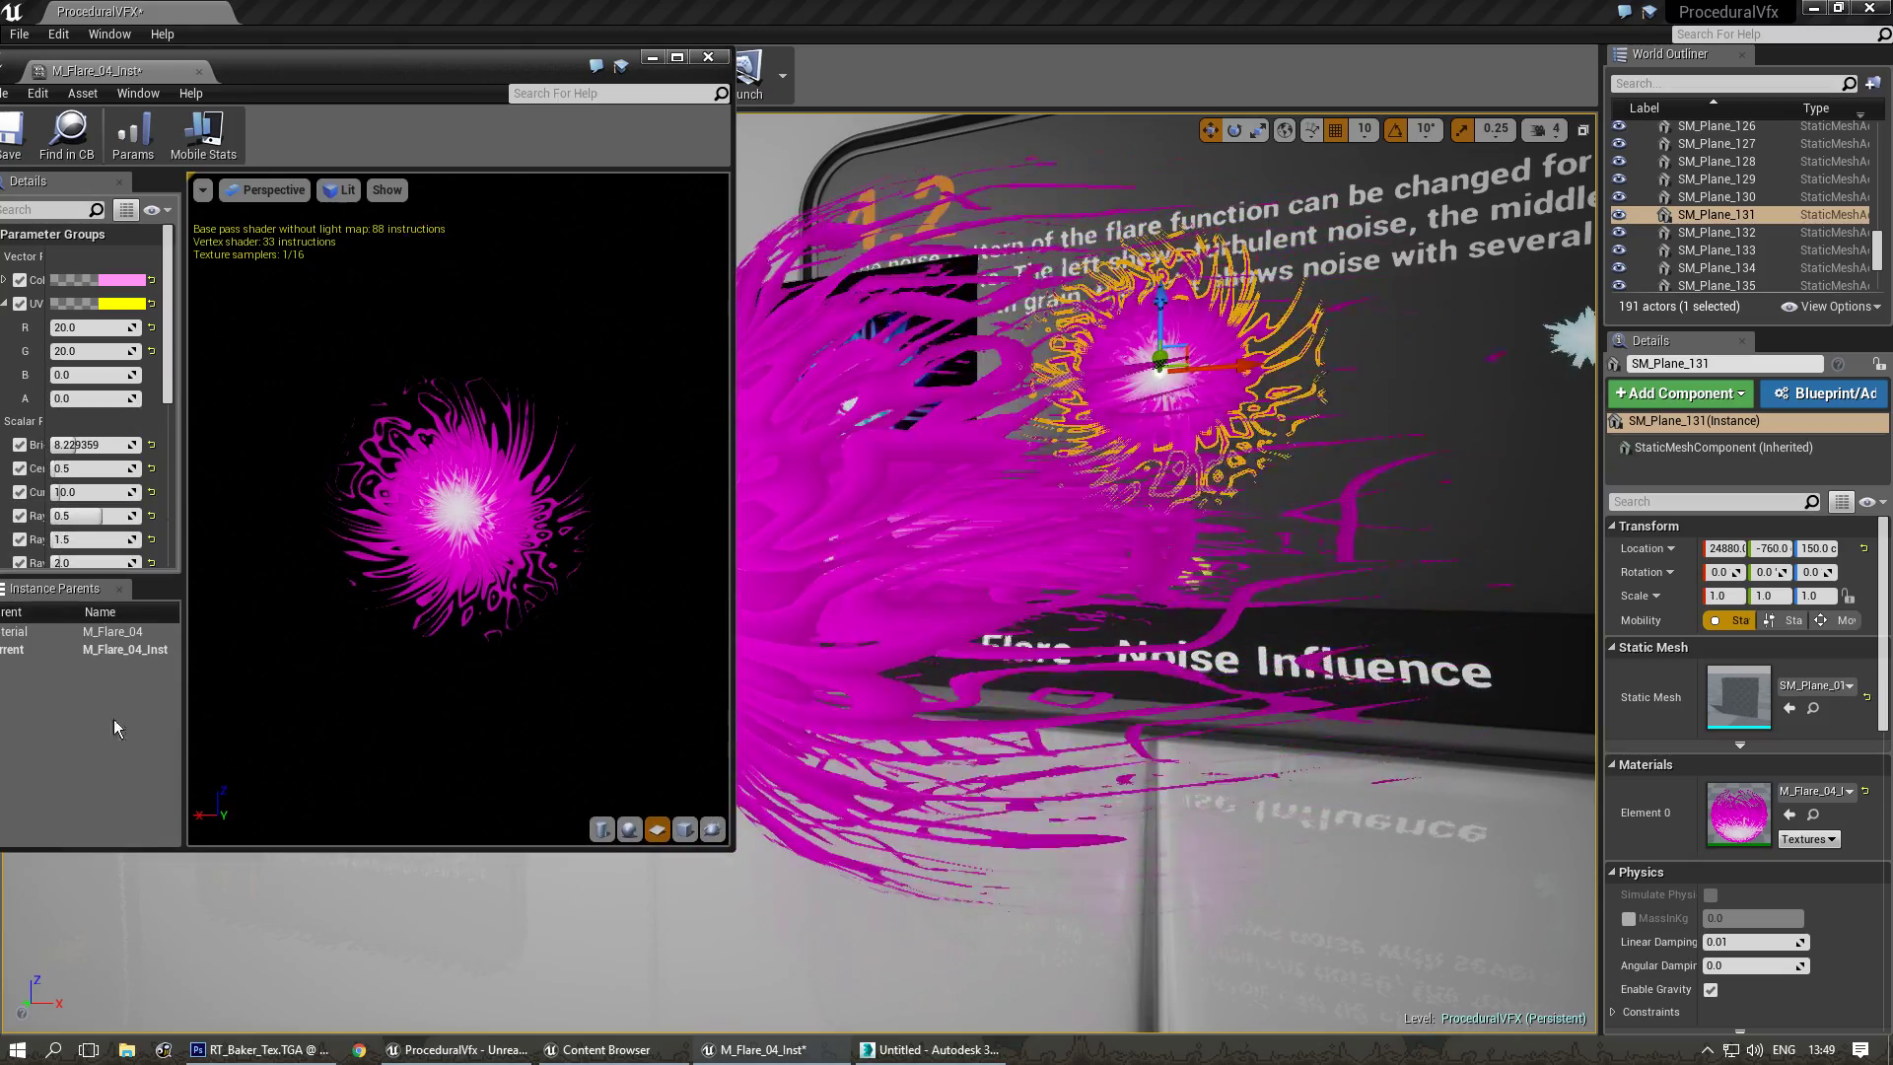
Set the UV Scale R and G values to 40 in M_Flare_04_Inst.
left_click(93, 330)
type("40")
key("Tab")
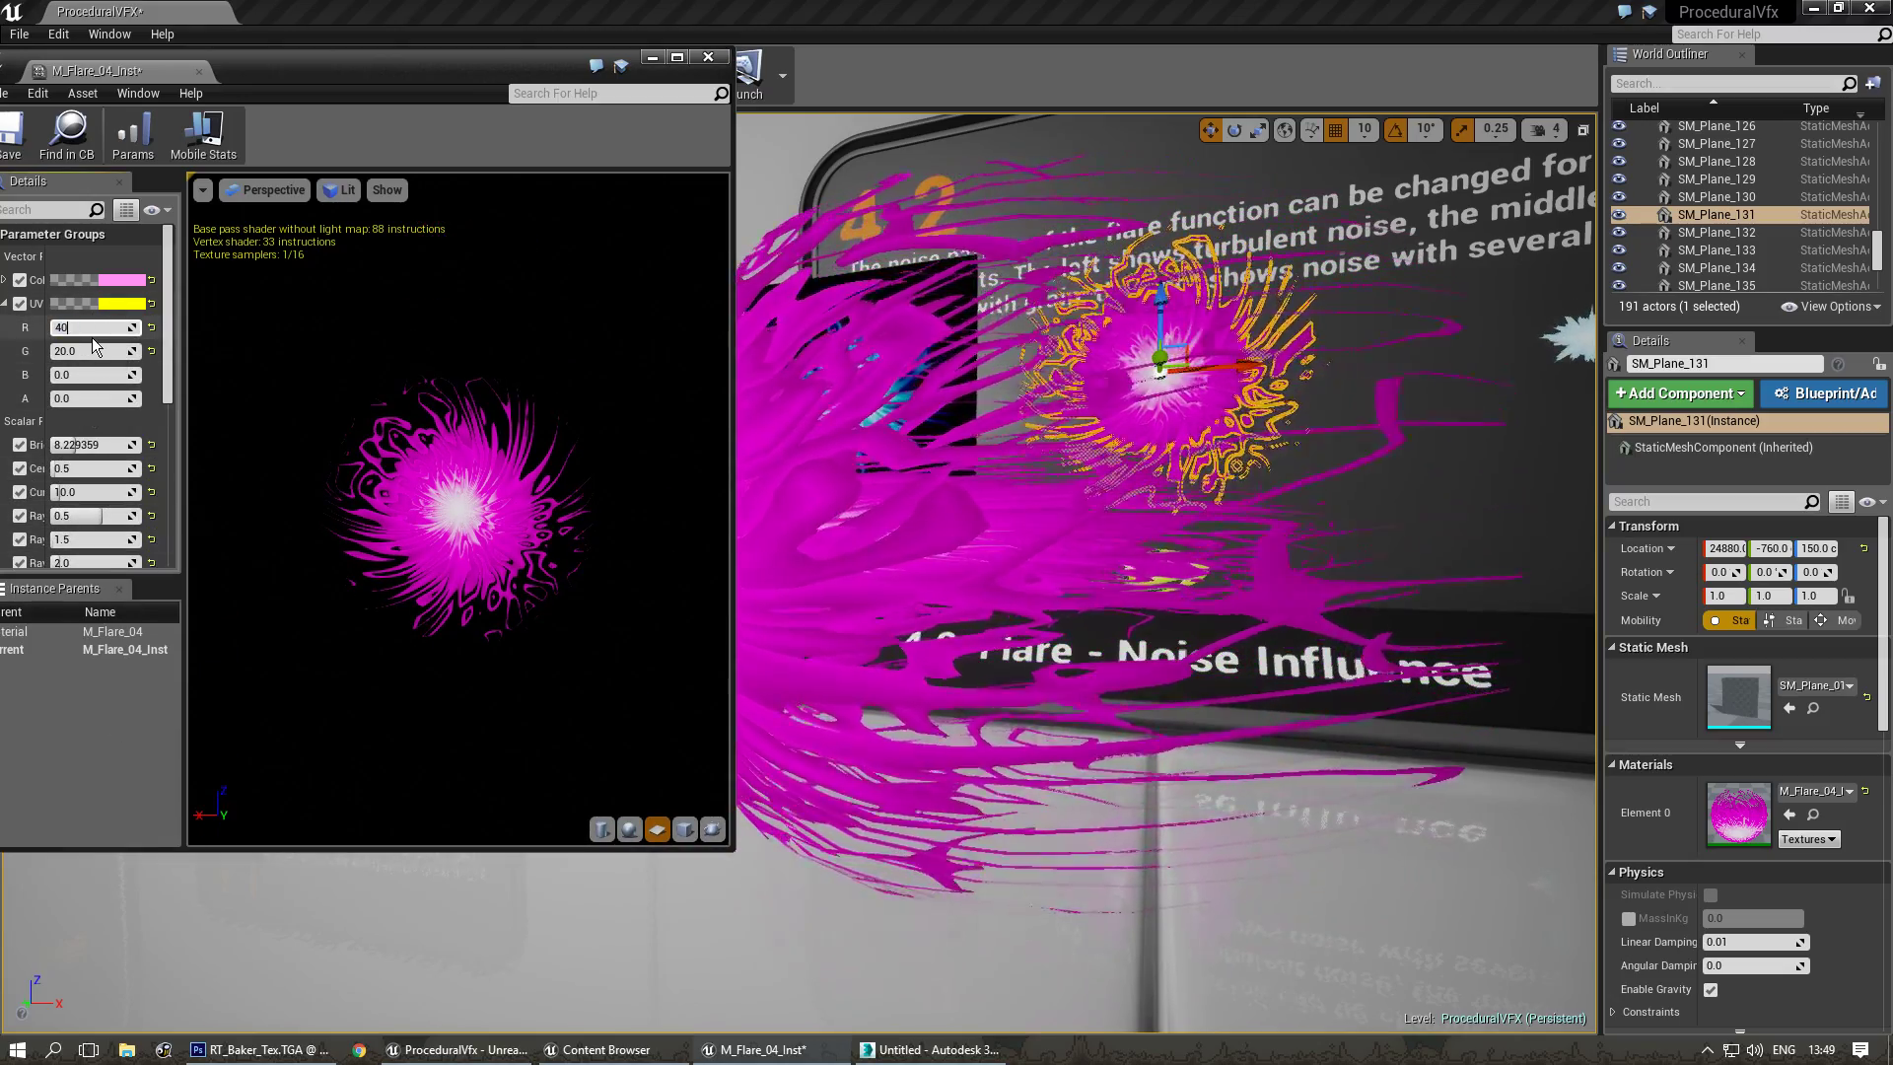
type("40")
key("Return")
mouse_move(1163, 592)
right_mouse_down()
mouse_move(1095, 591)
mouse_move(1173, 577)
right_mouse_up()
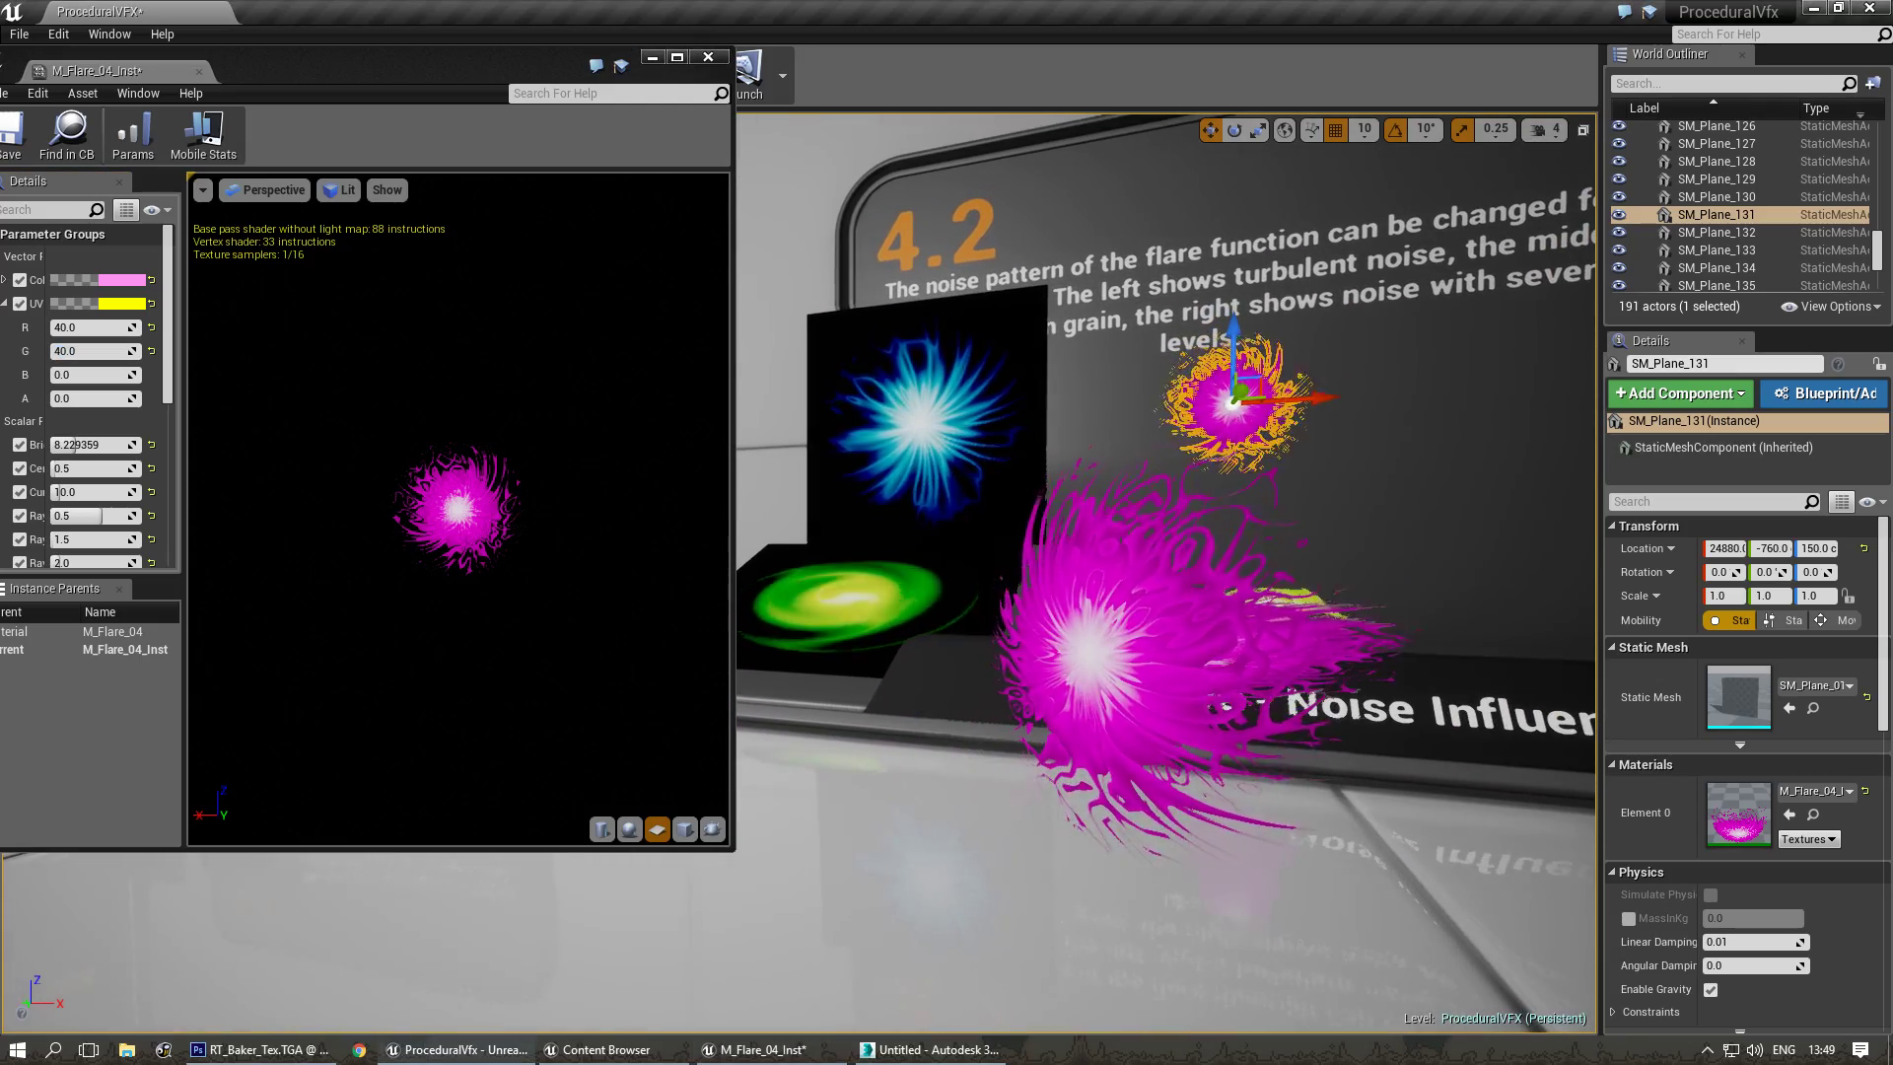
Set UV Scale R and G to 25, widen the parameter list, and set Brightness to 7.6789.
left_click(100, 327)
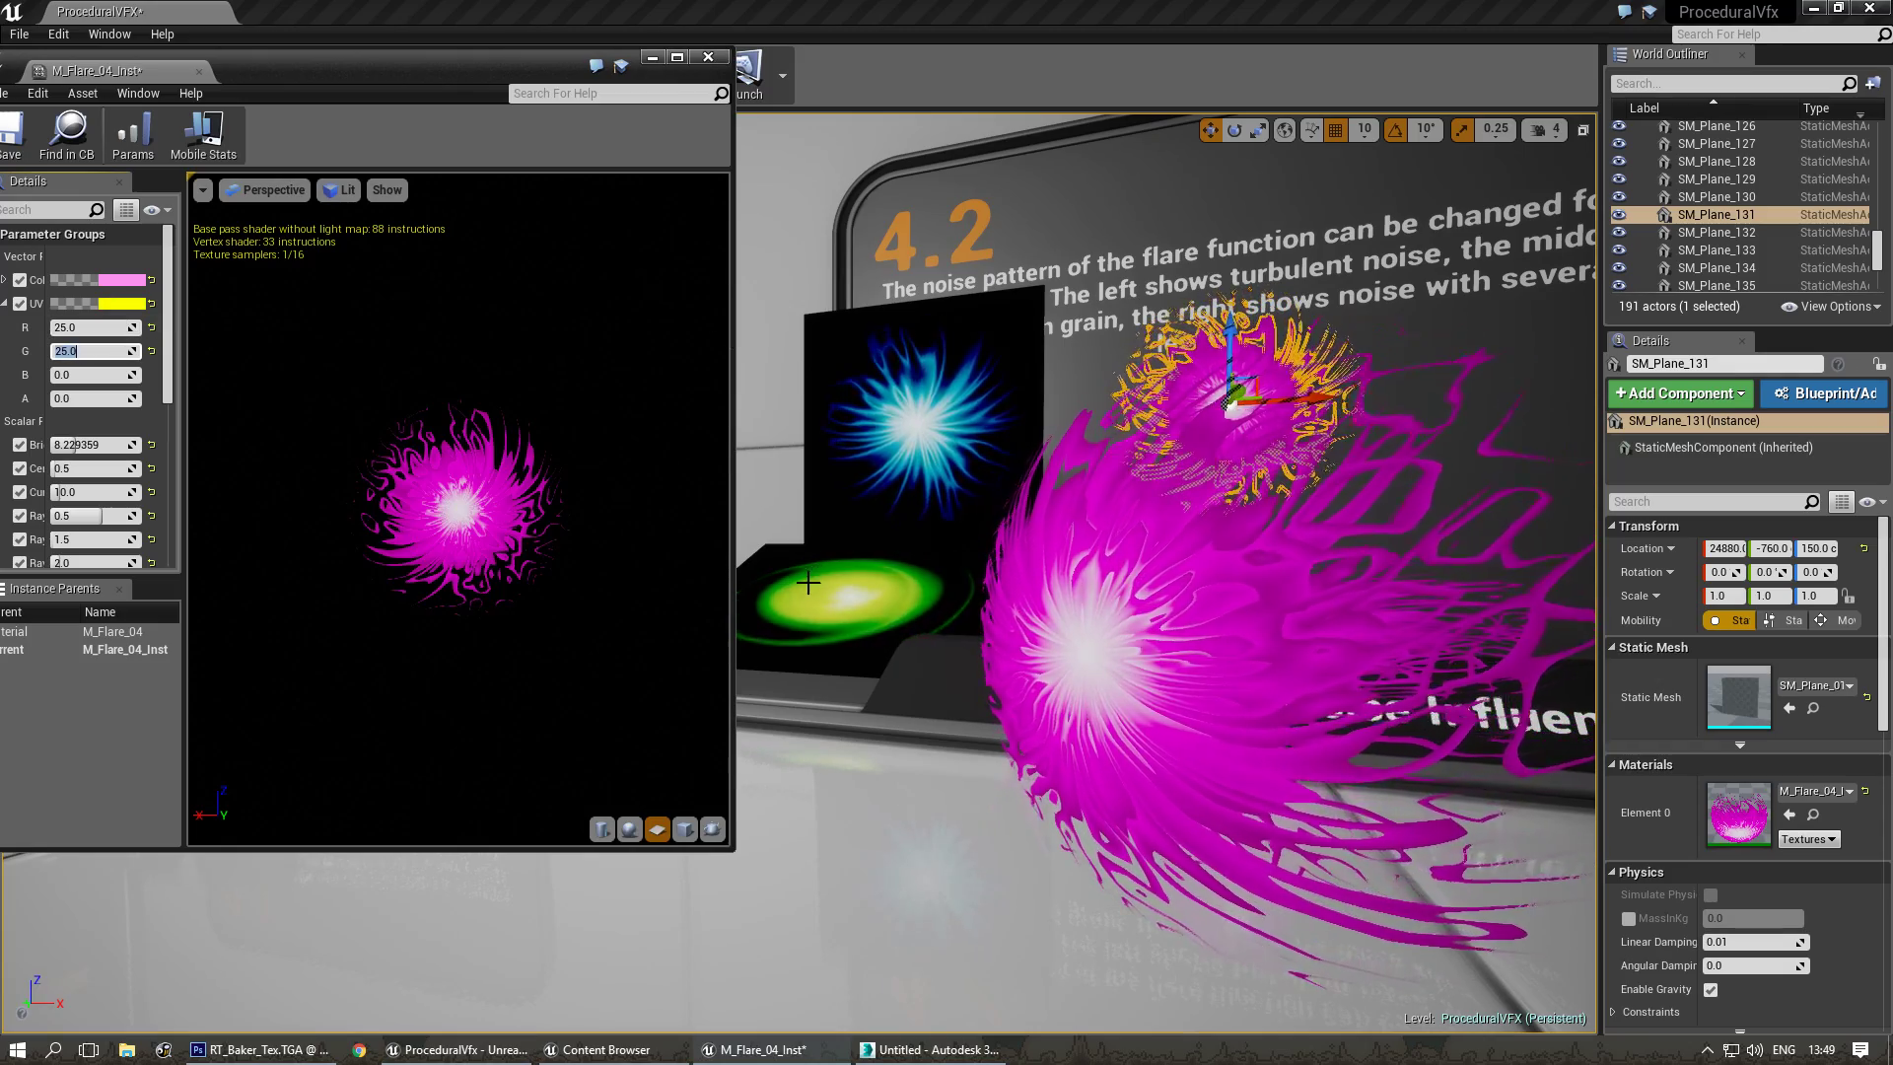
left_click_drag(184, 352, 325, 352)
left_click_drag(175, 444, 146, 445)
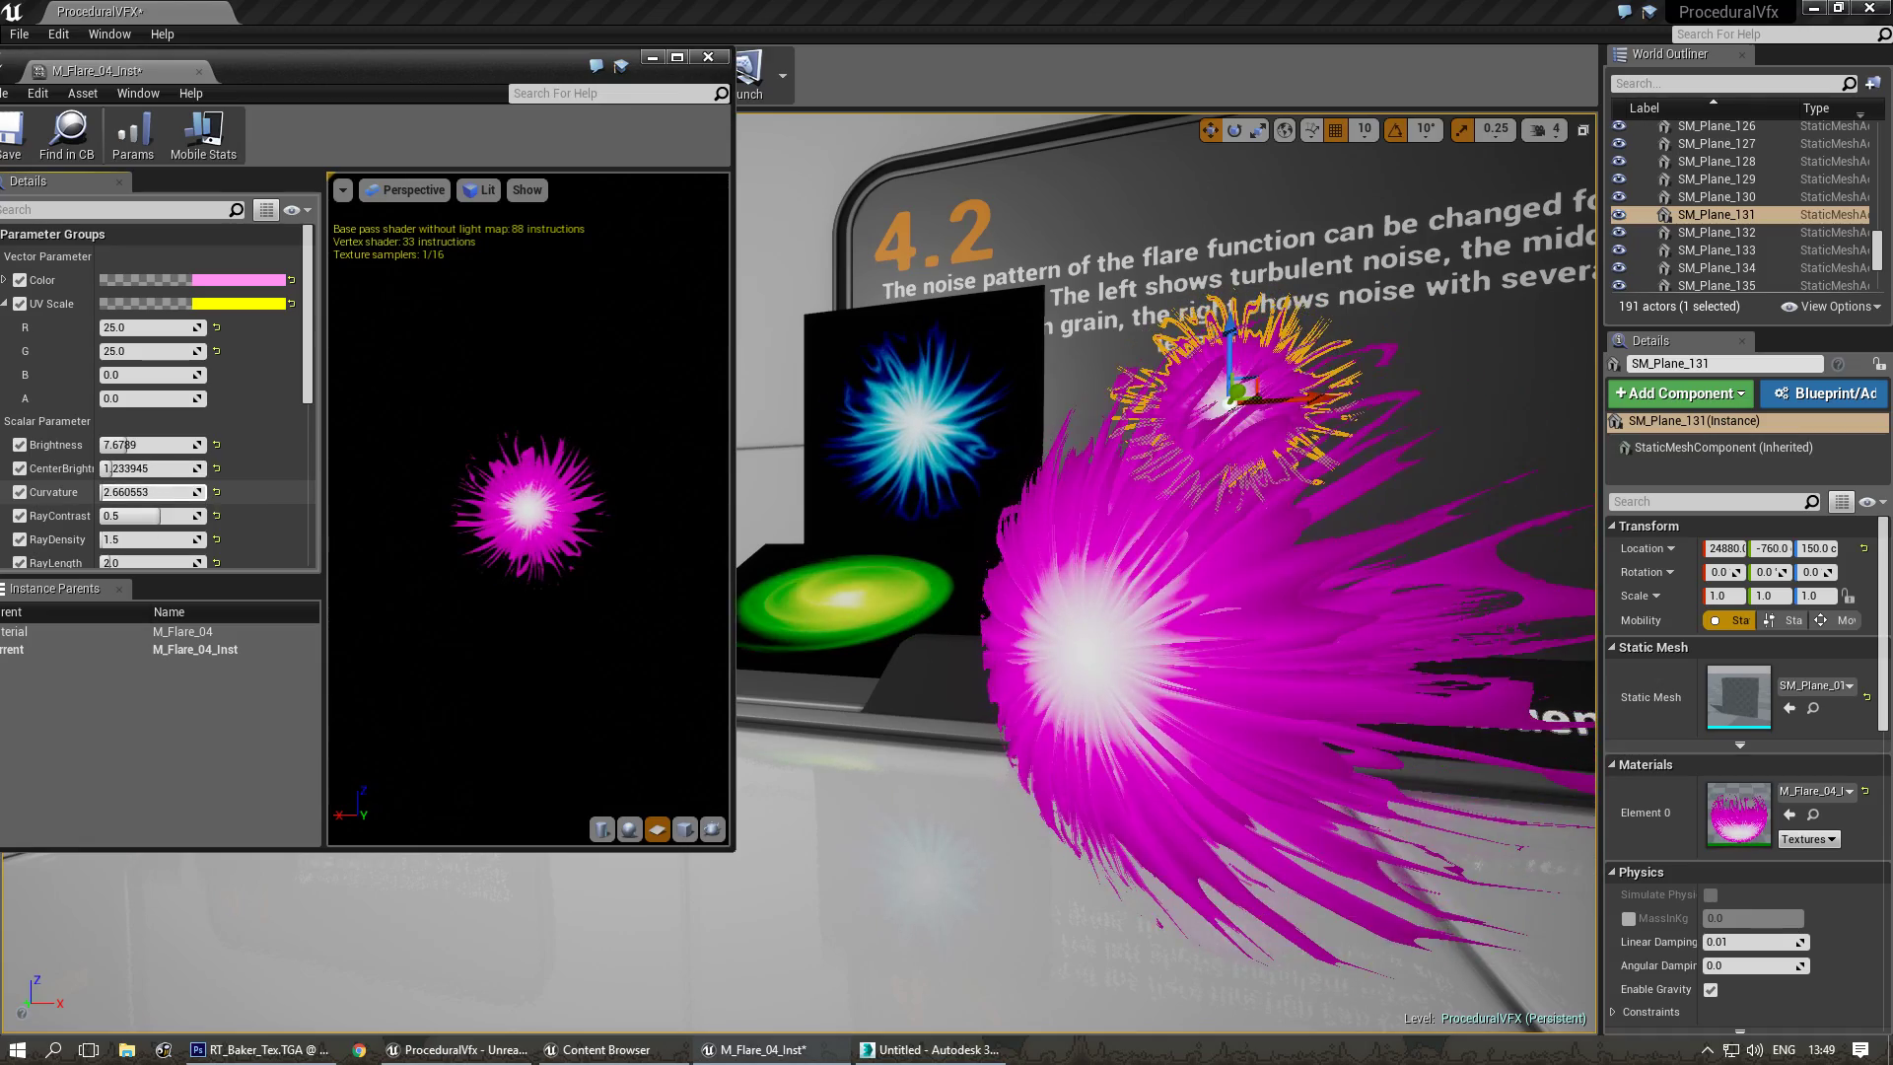
Tune the flare's Curvature to 13.761467 and its center brightness to 1.325689.
right_click_drag(1189, 653, 1260, 630)
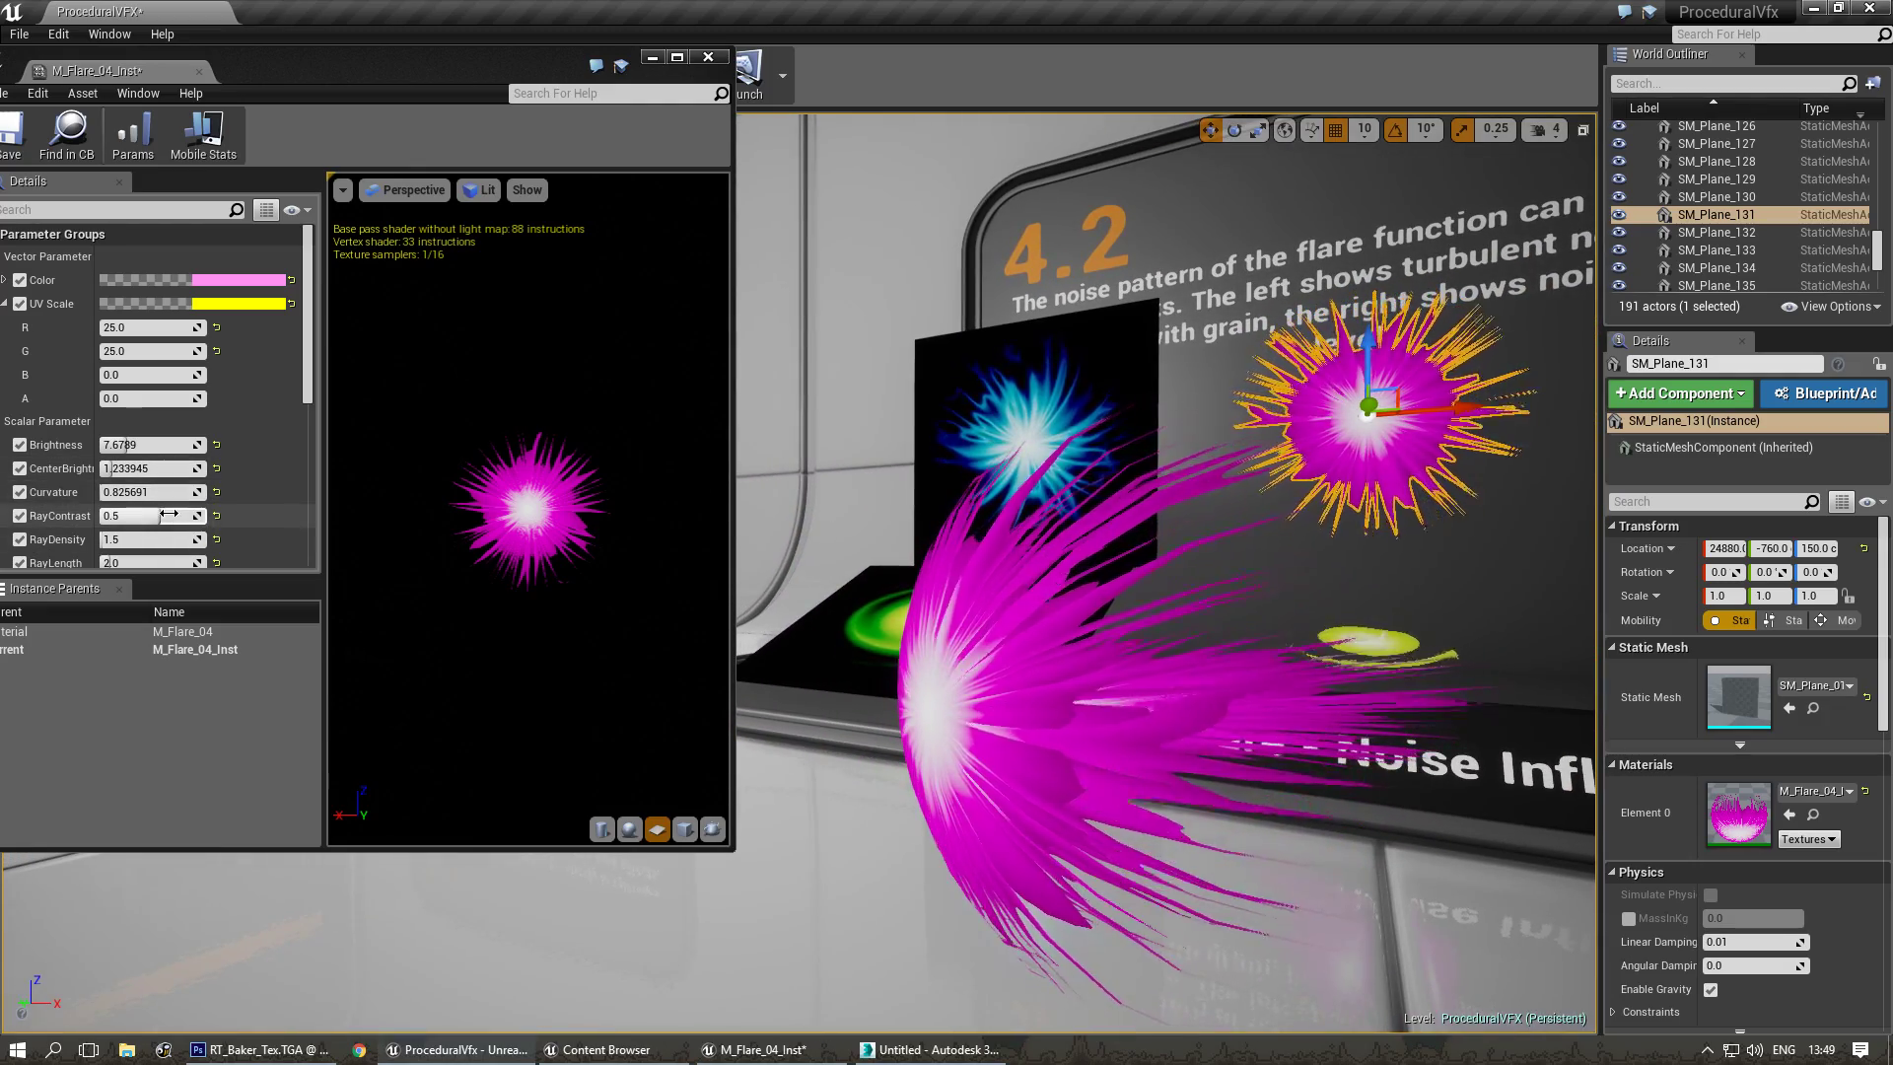
left_click_drag(169, 496, 106, 468)
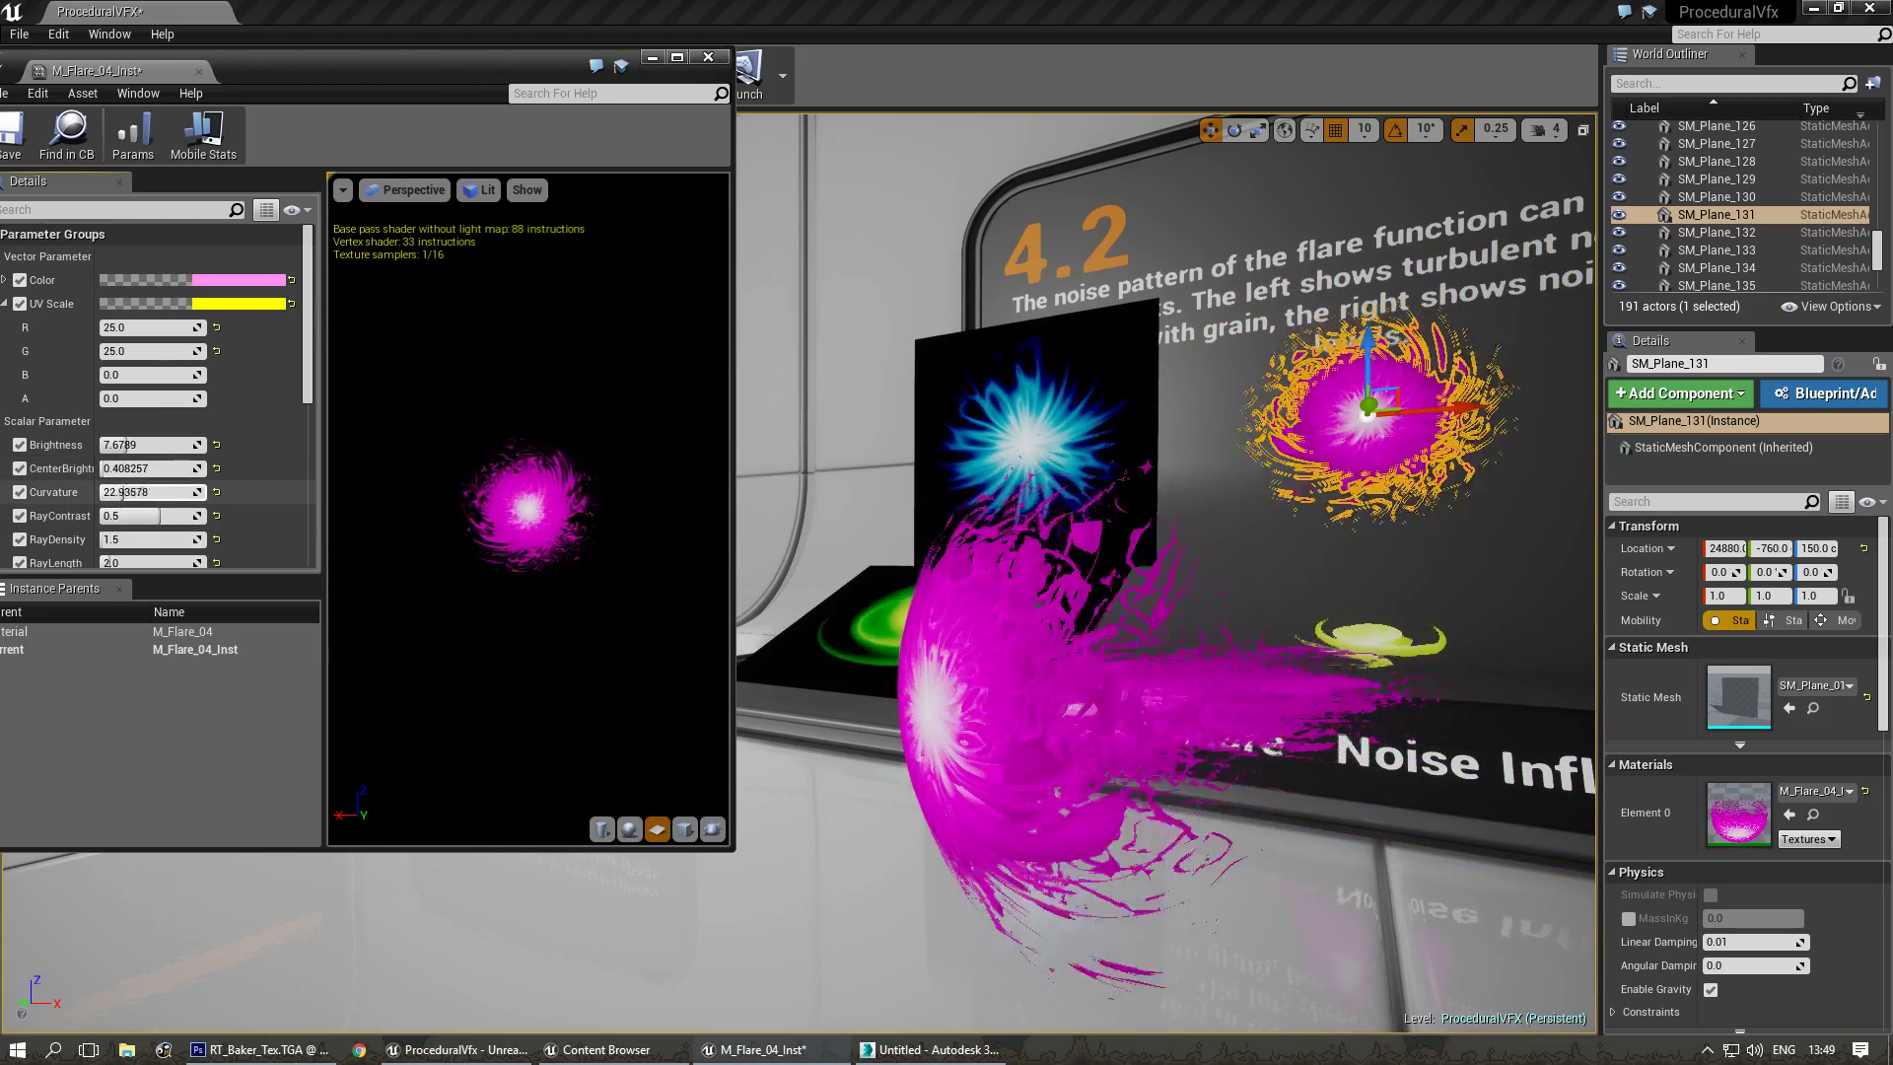
mouse_move(1164, 582)
right_mouse_down()
mouse_move(1223, 598)
mouse_move(1164, 581)
right_mouse_up()
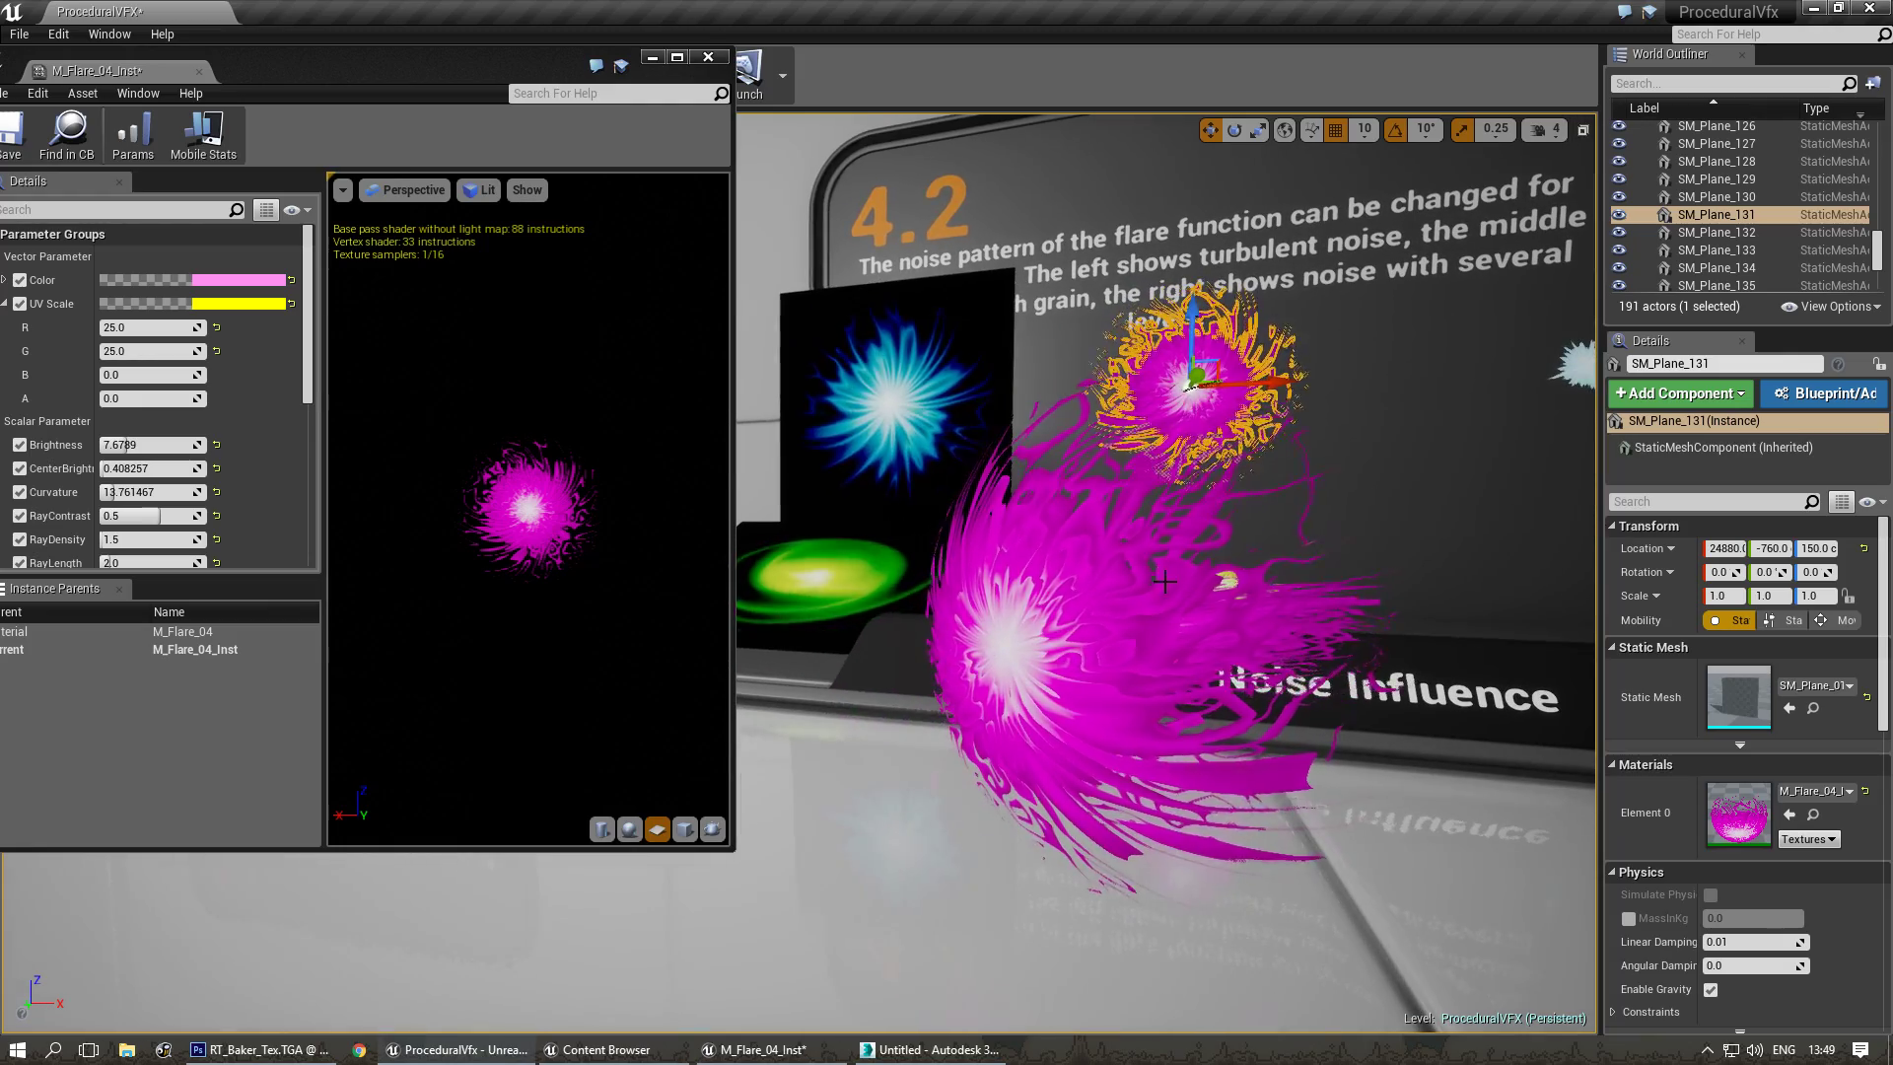
left_click_drag(195, 470, 139, 511)
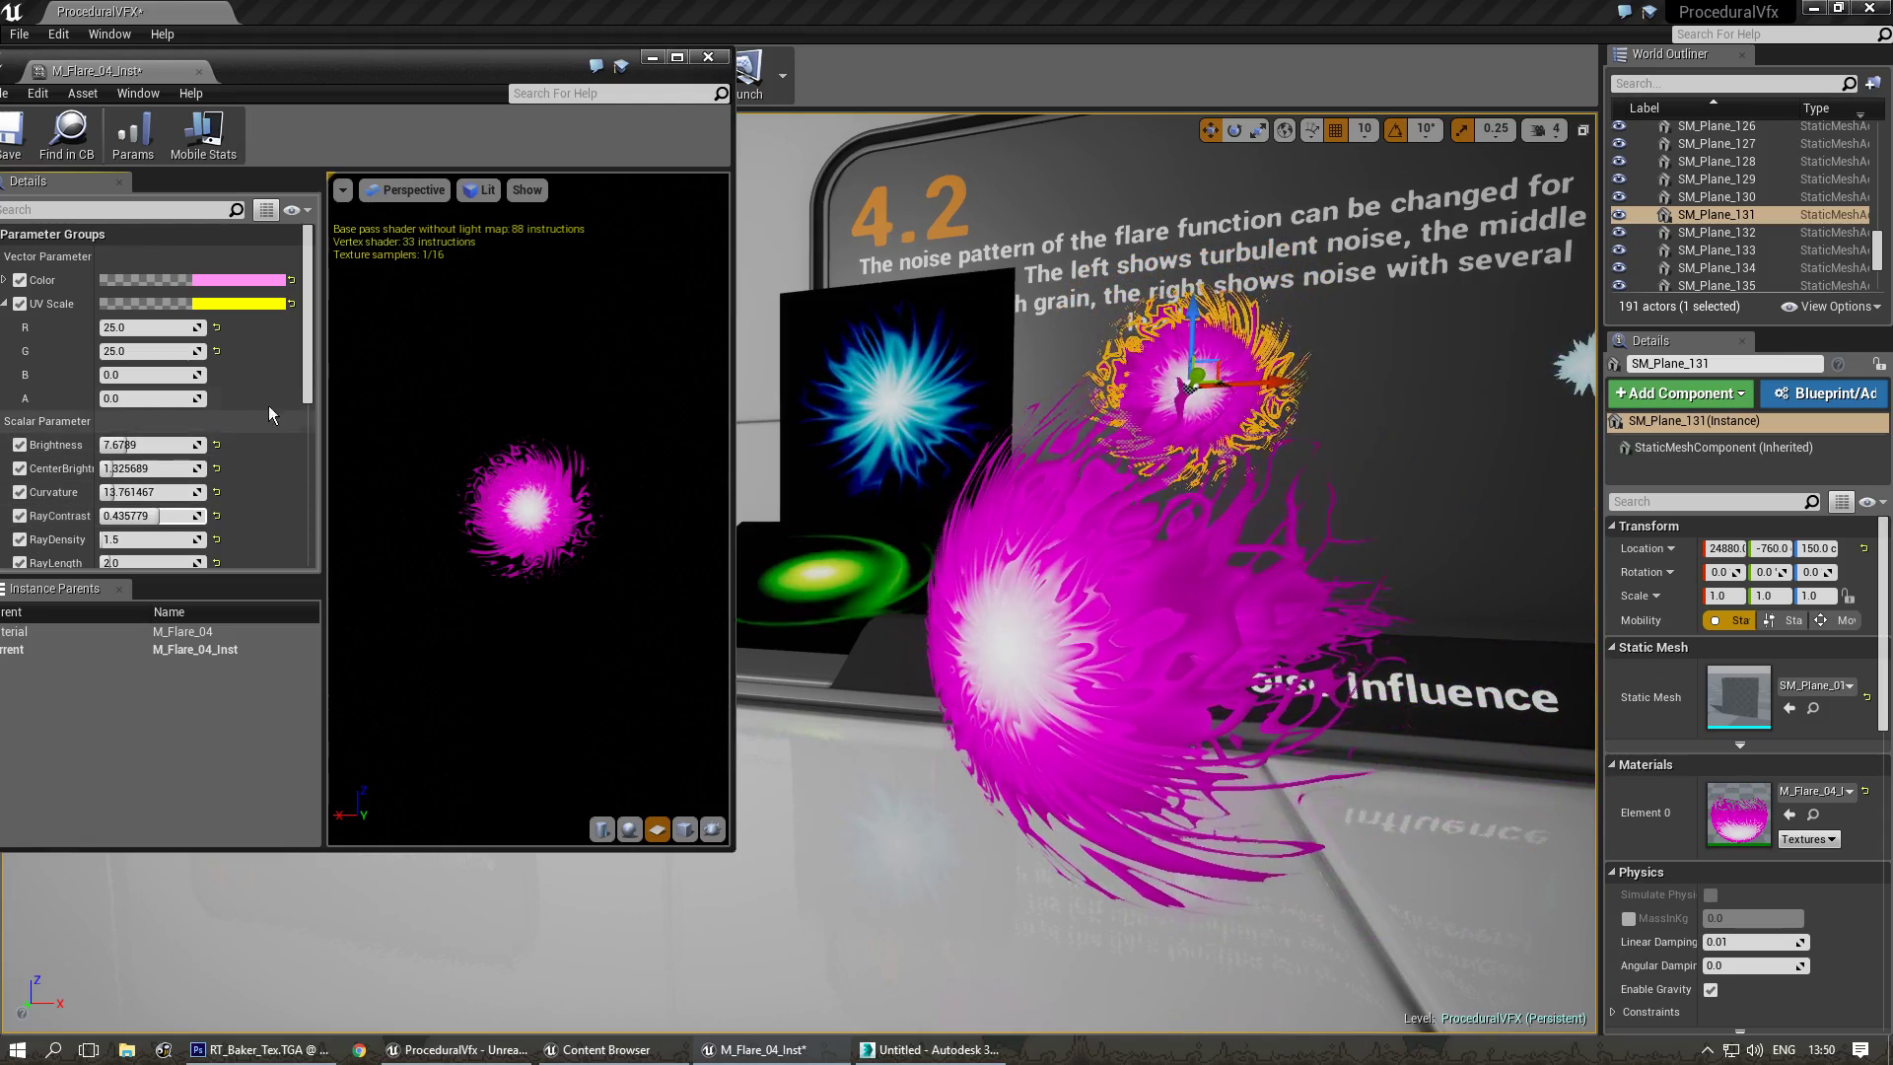
Set both RayContrast and RayDensity to 0.5 for the flare material.
left_click_drag(304, 355, 306, 382)
mouse_move(146, 454)
left_mouse_down()
mouse_move(182, 453)
mouse_move(153, 453)
left_mouse_up()
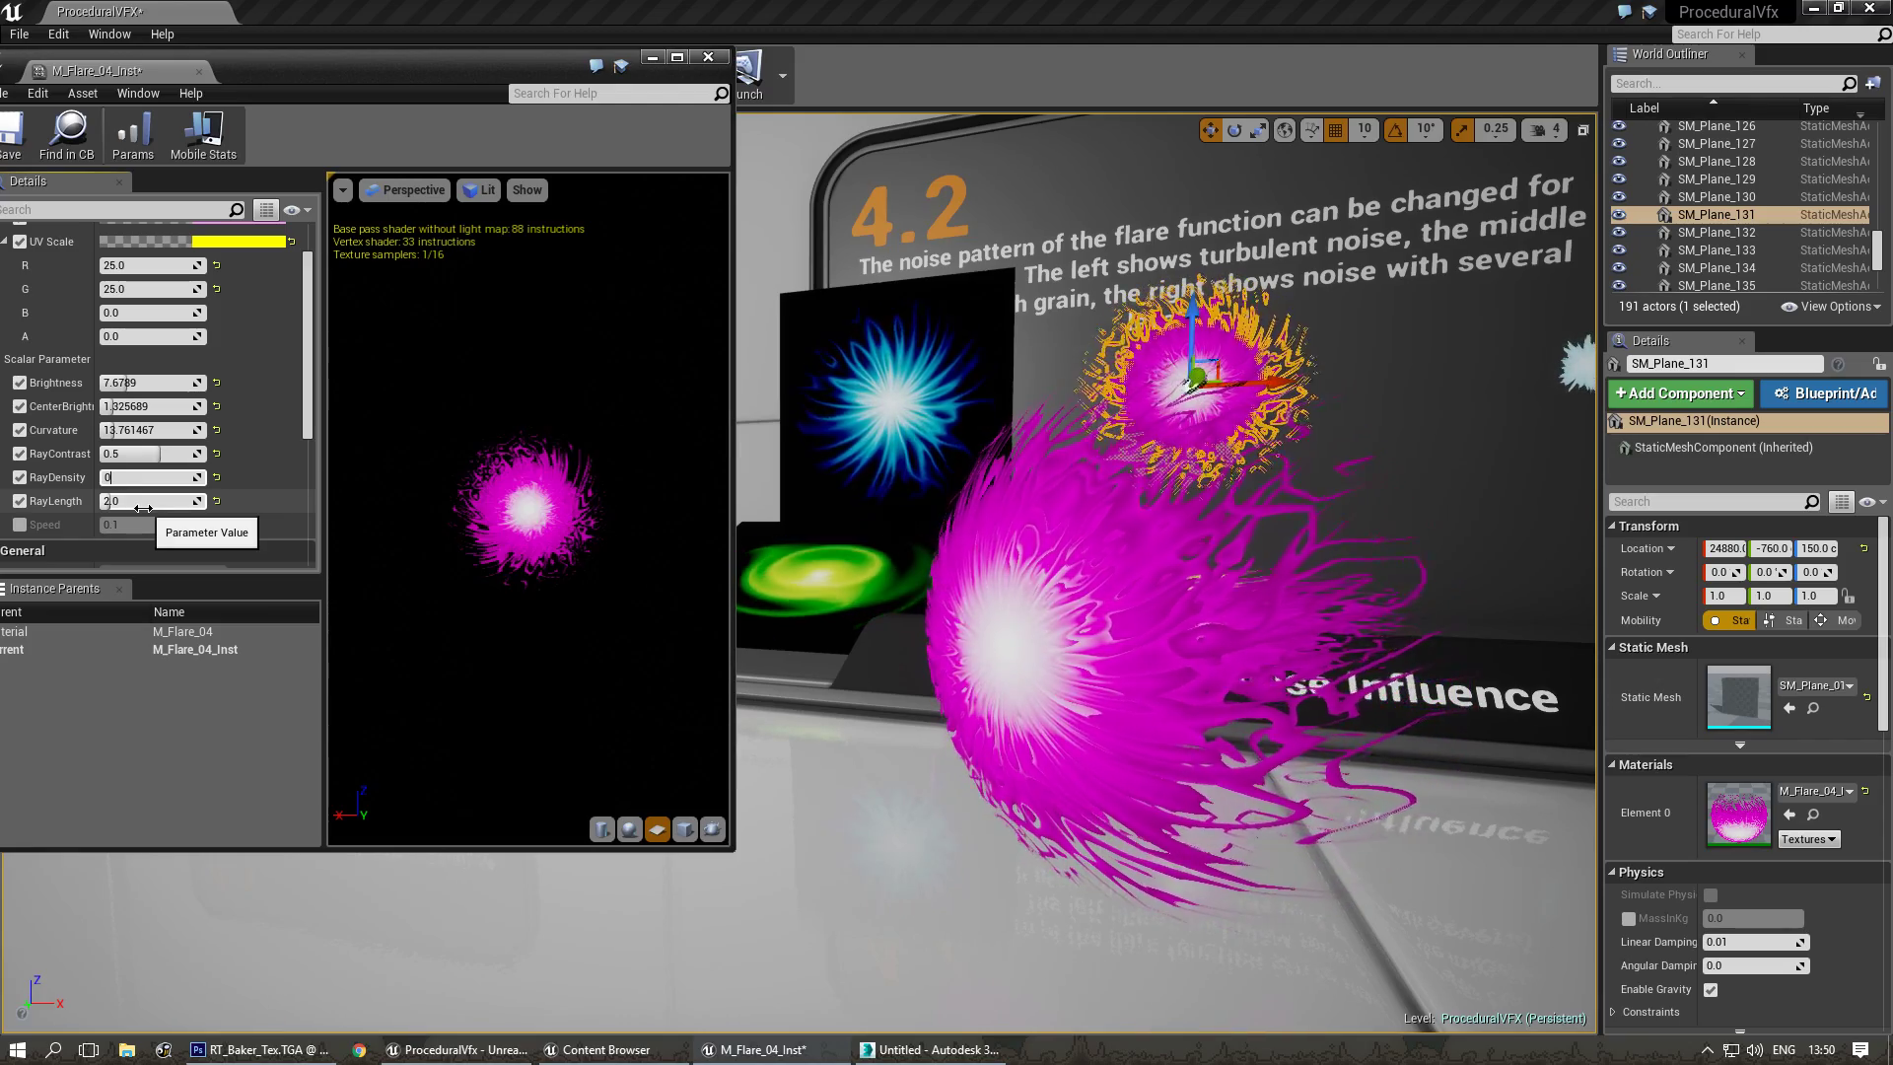
mouse_move(1044, 599)
right_mouse_down()
mouse_move(1188, 598)
mouse_move(1043, 598)
right_mouse_up()
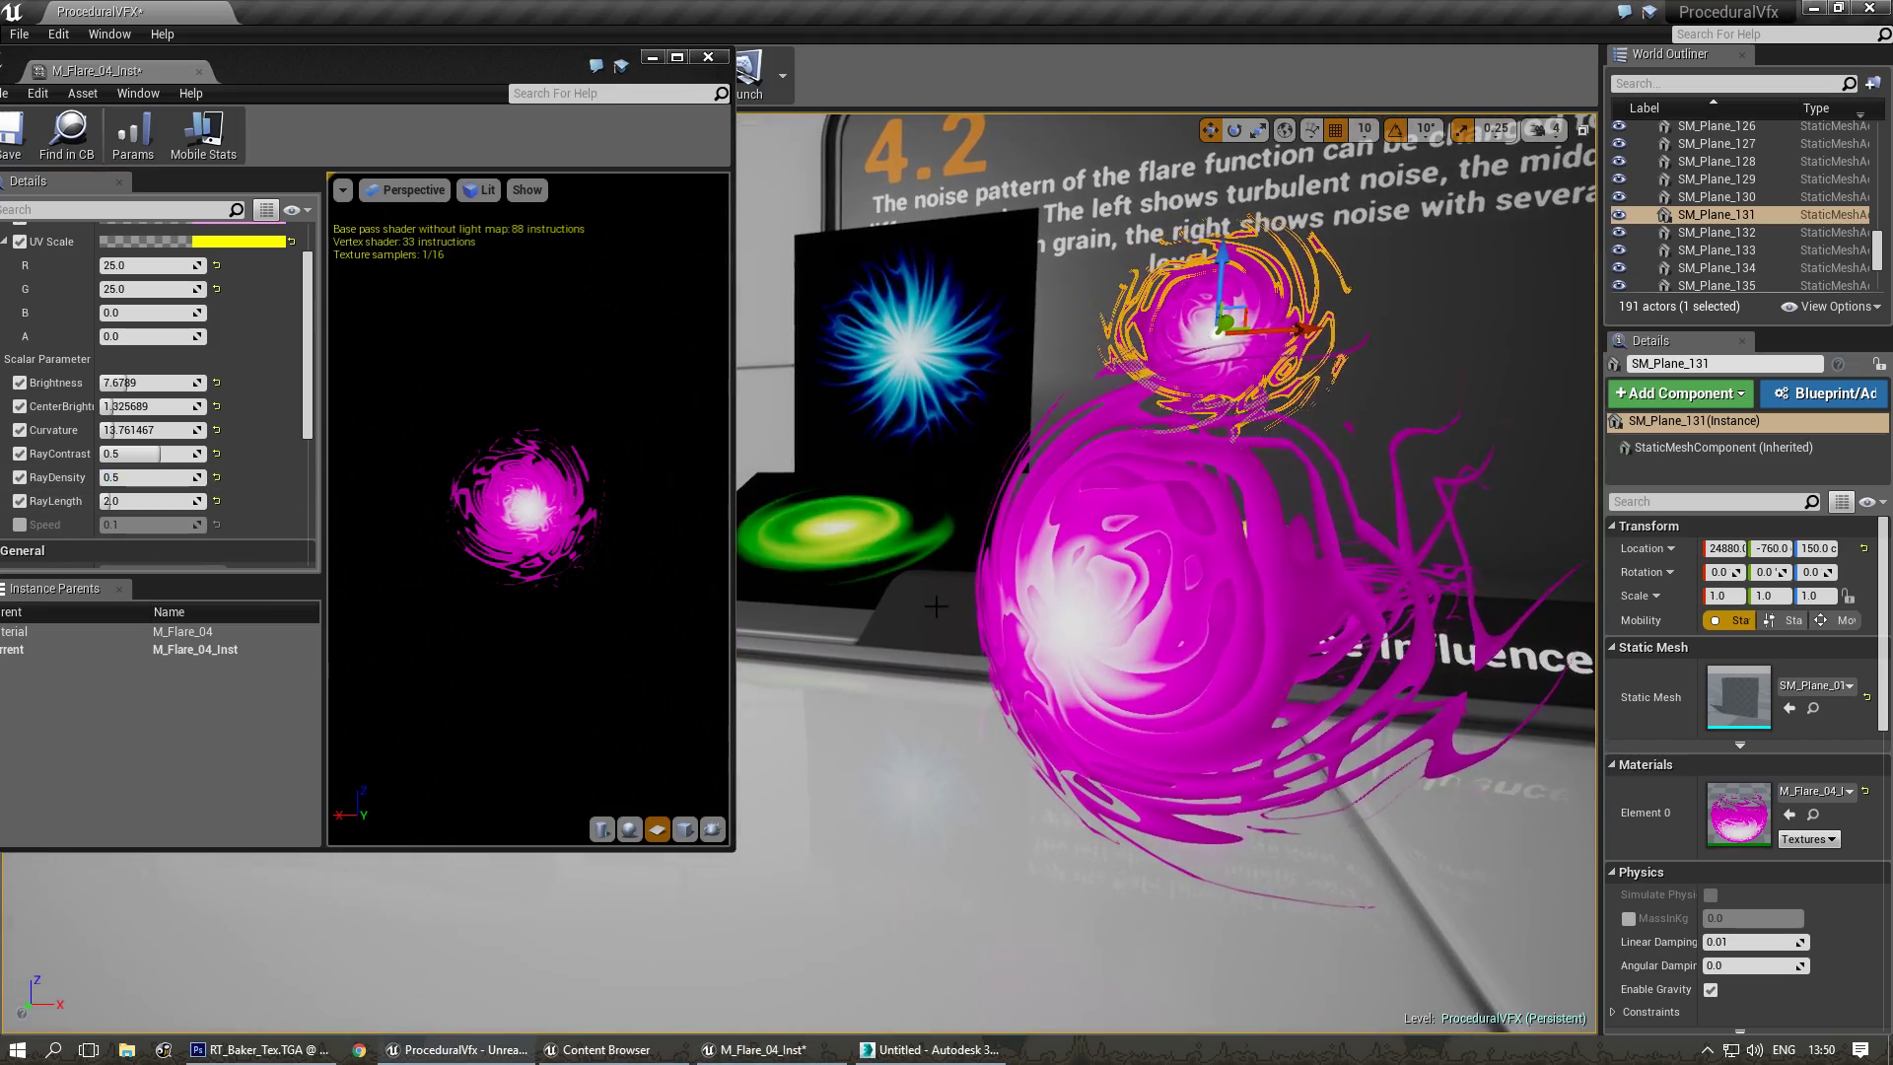
Enable the Speed parameter of the flare material and set it to 1.
left_click(20, 523)
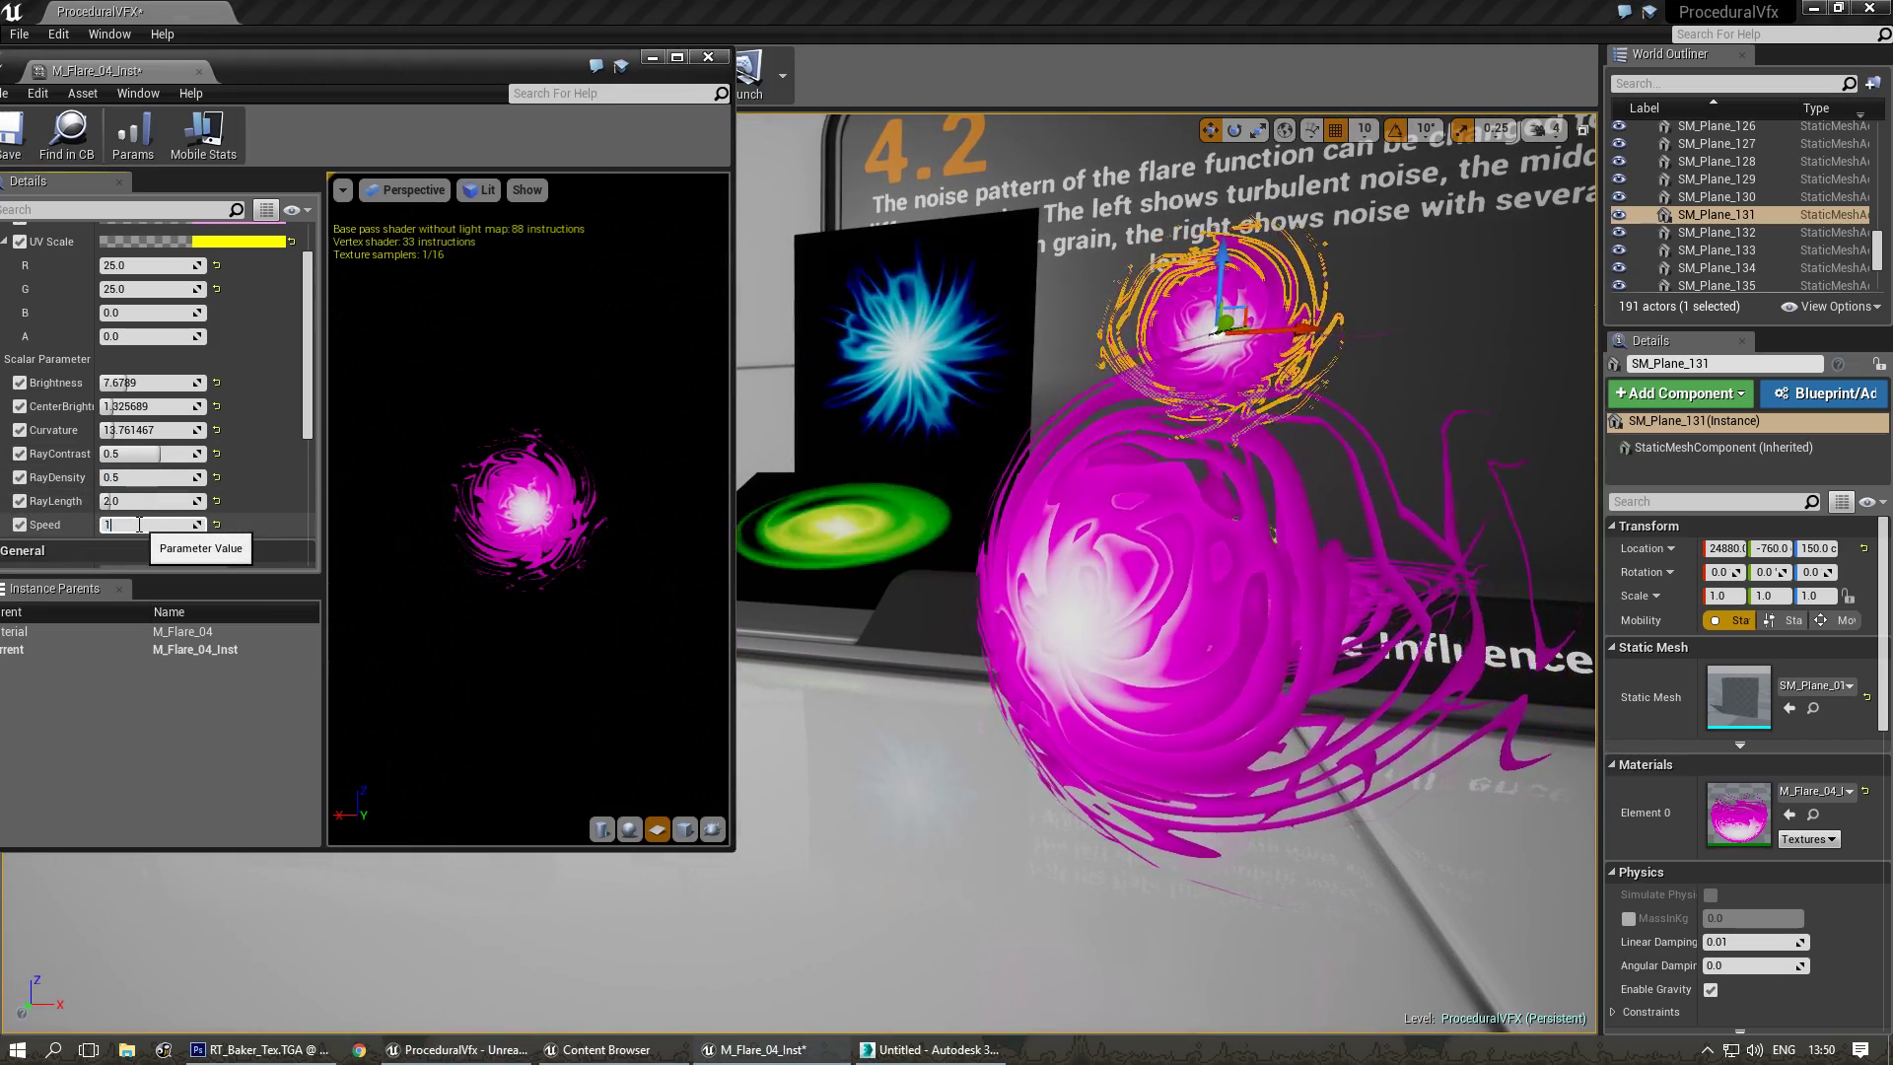
right_click_drag(1399, 562, 1361, 564)
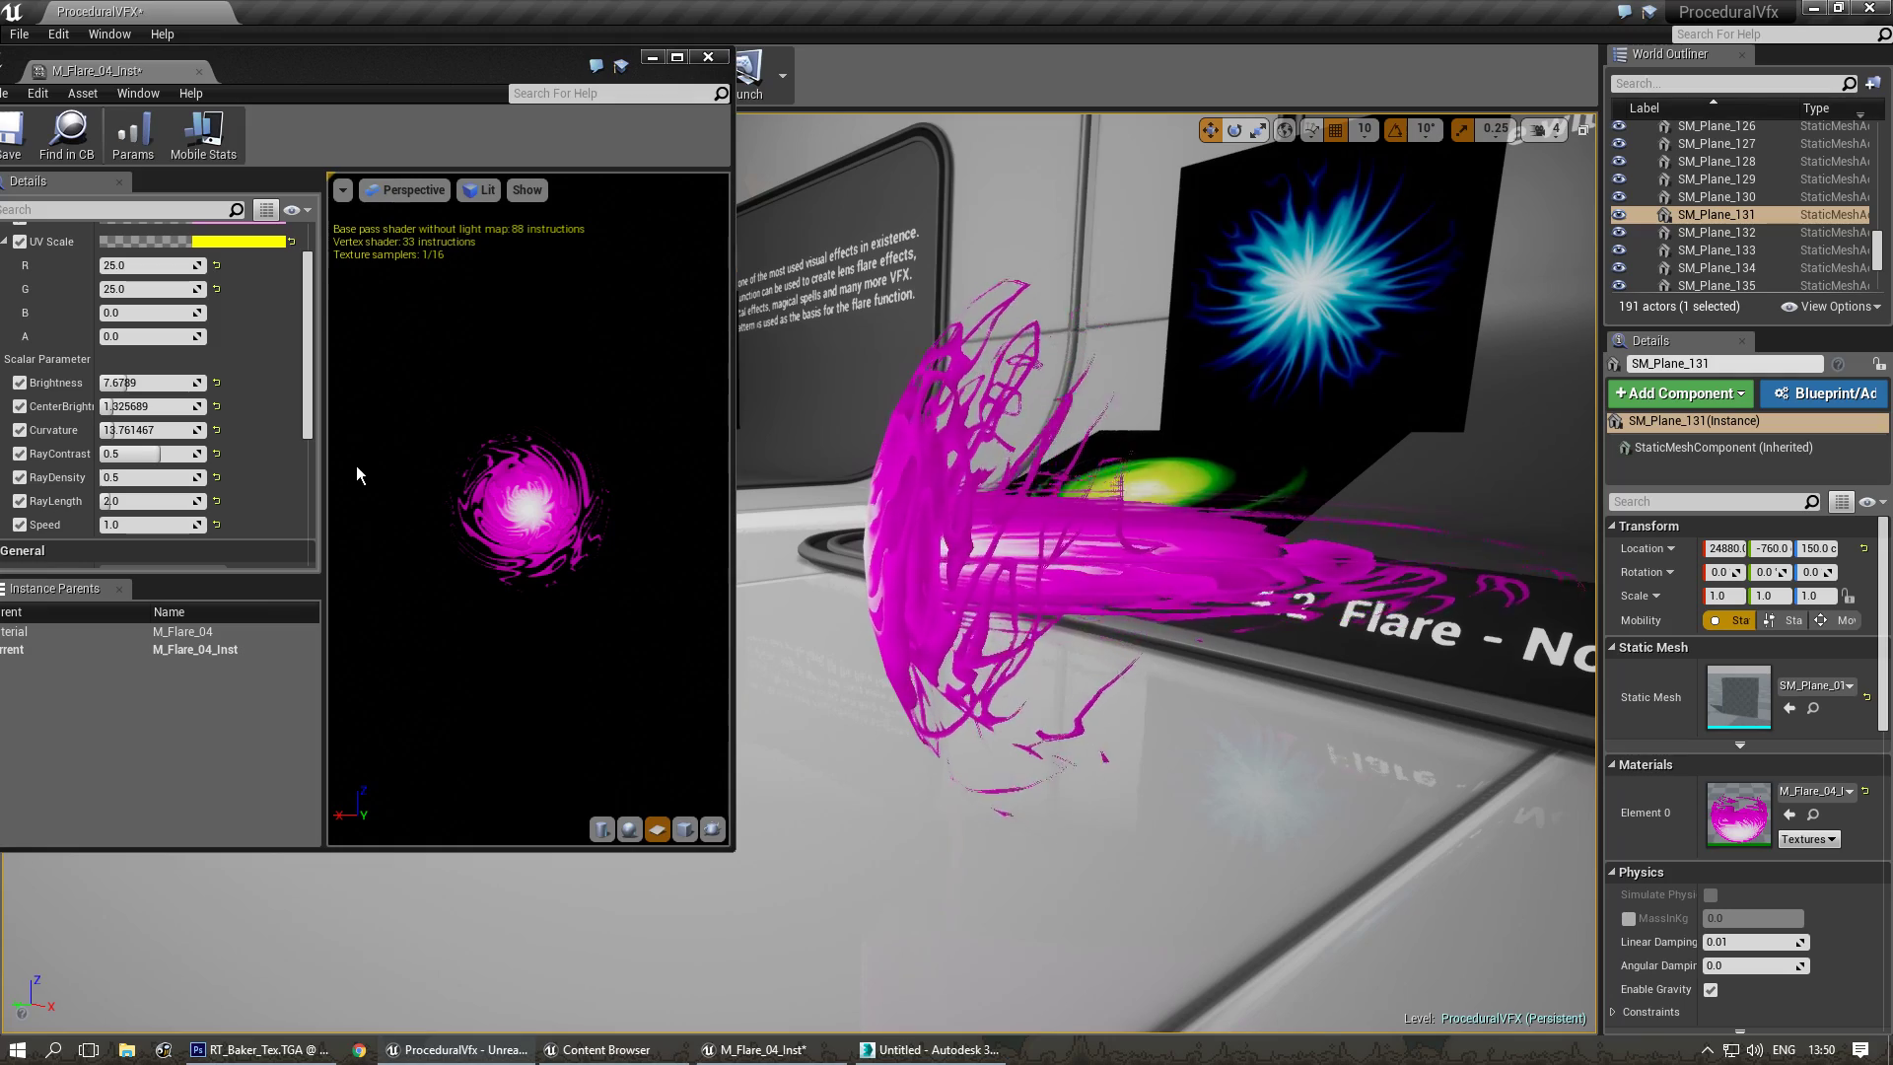
Try a RayLength of 1 on the flare, then restore RayLength to 2.
left_click(133, 501)
key("Return")
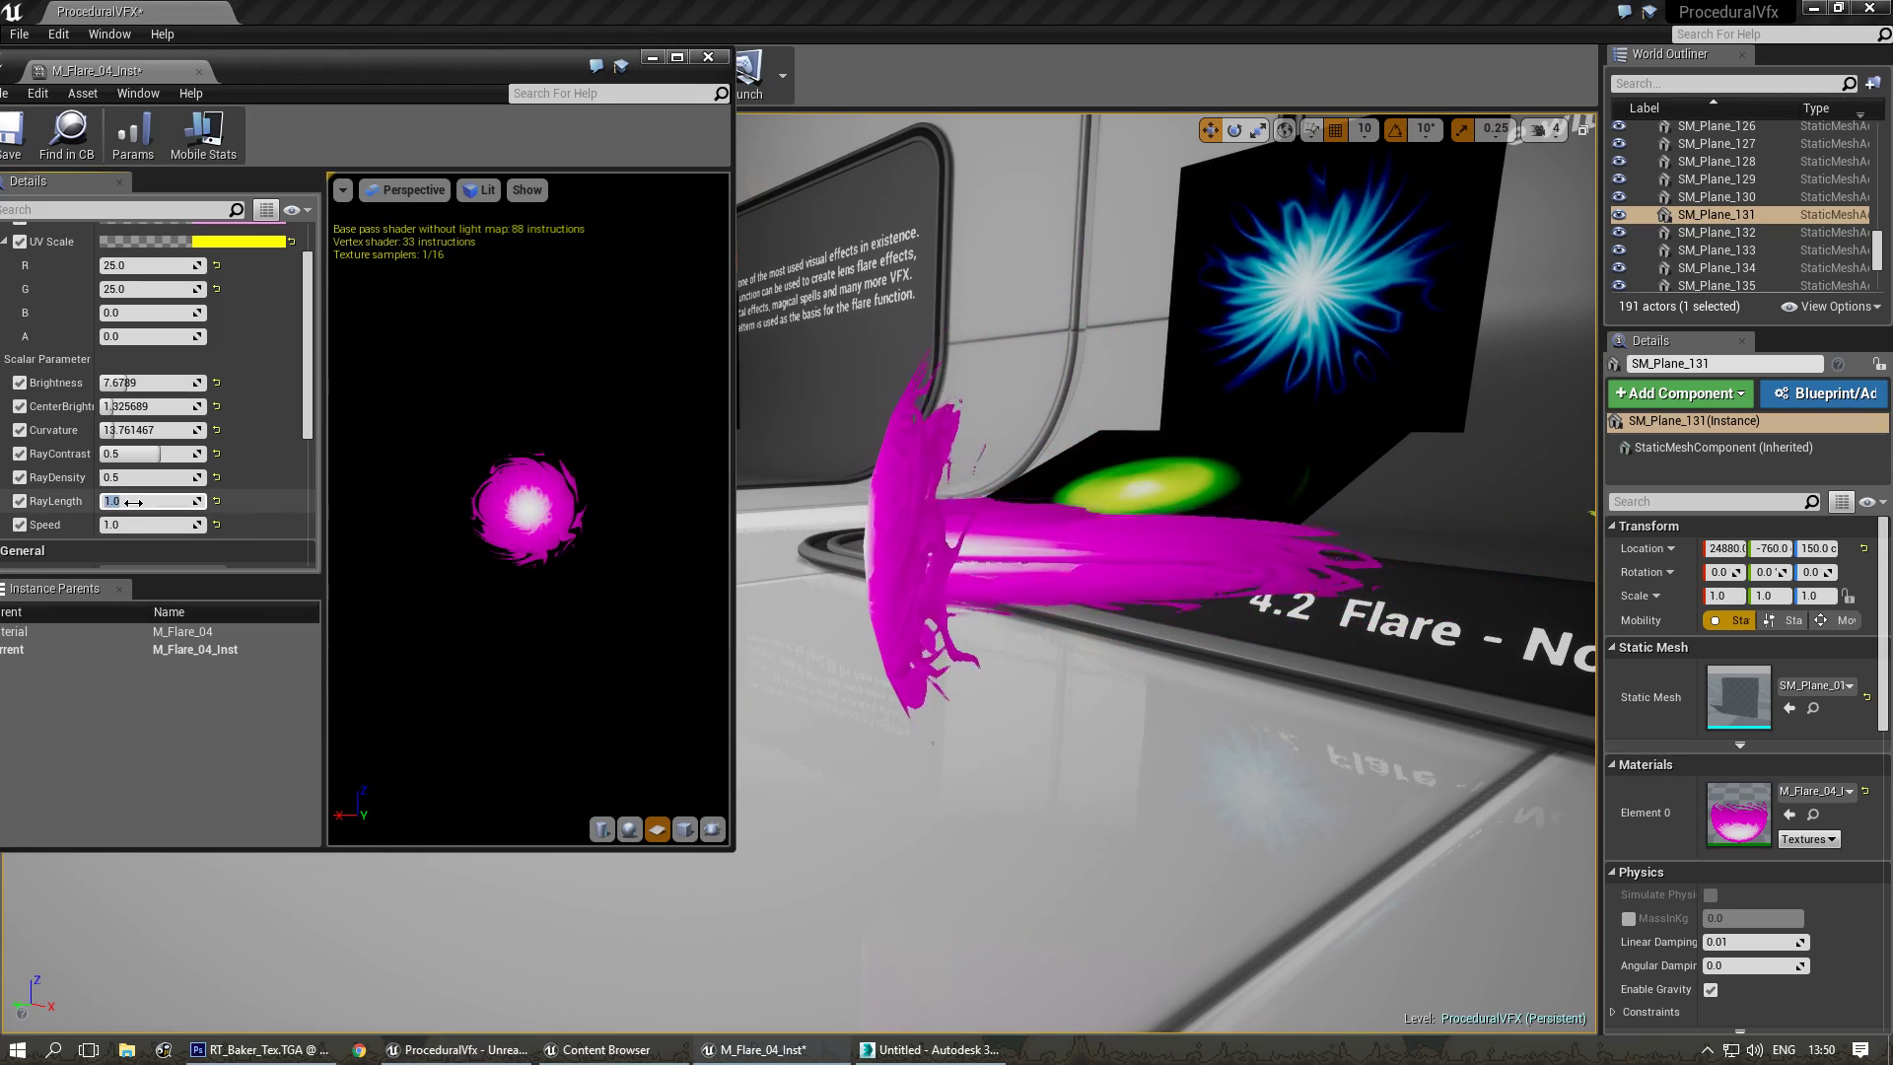
type("2")
key("Return")
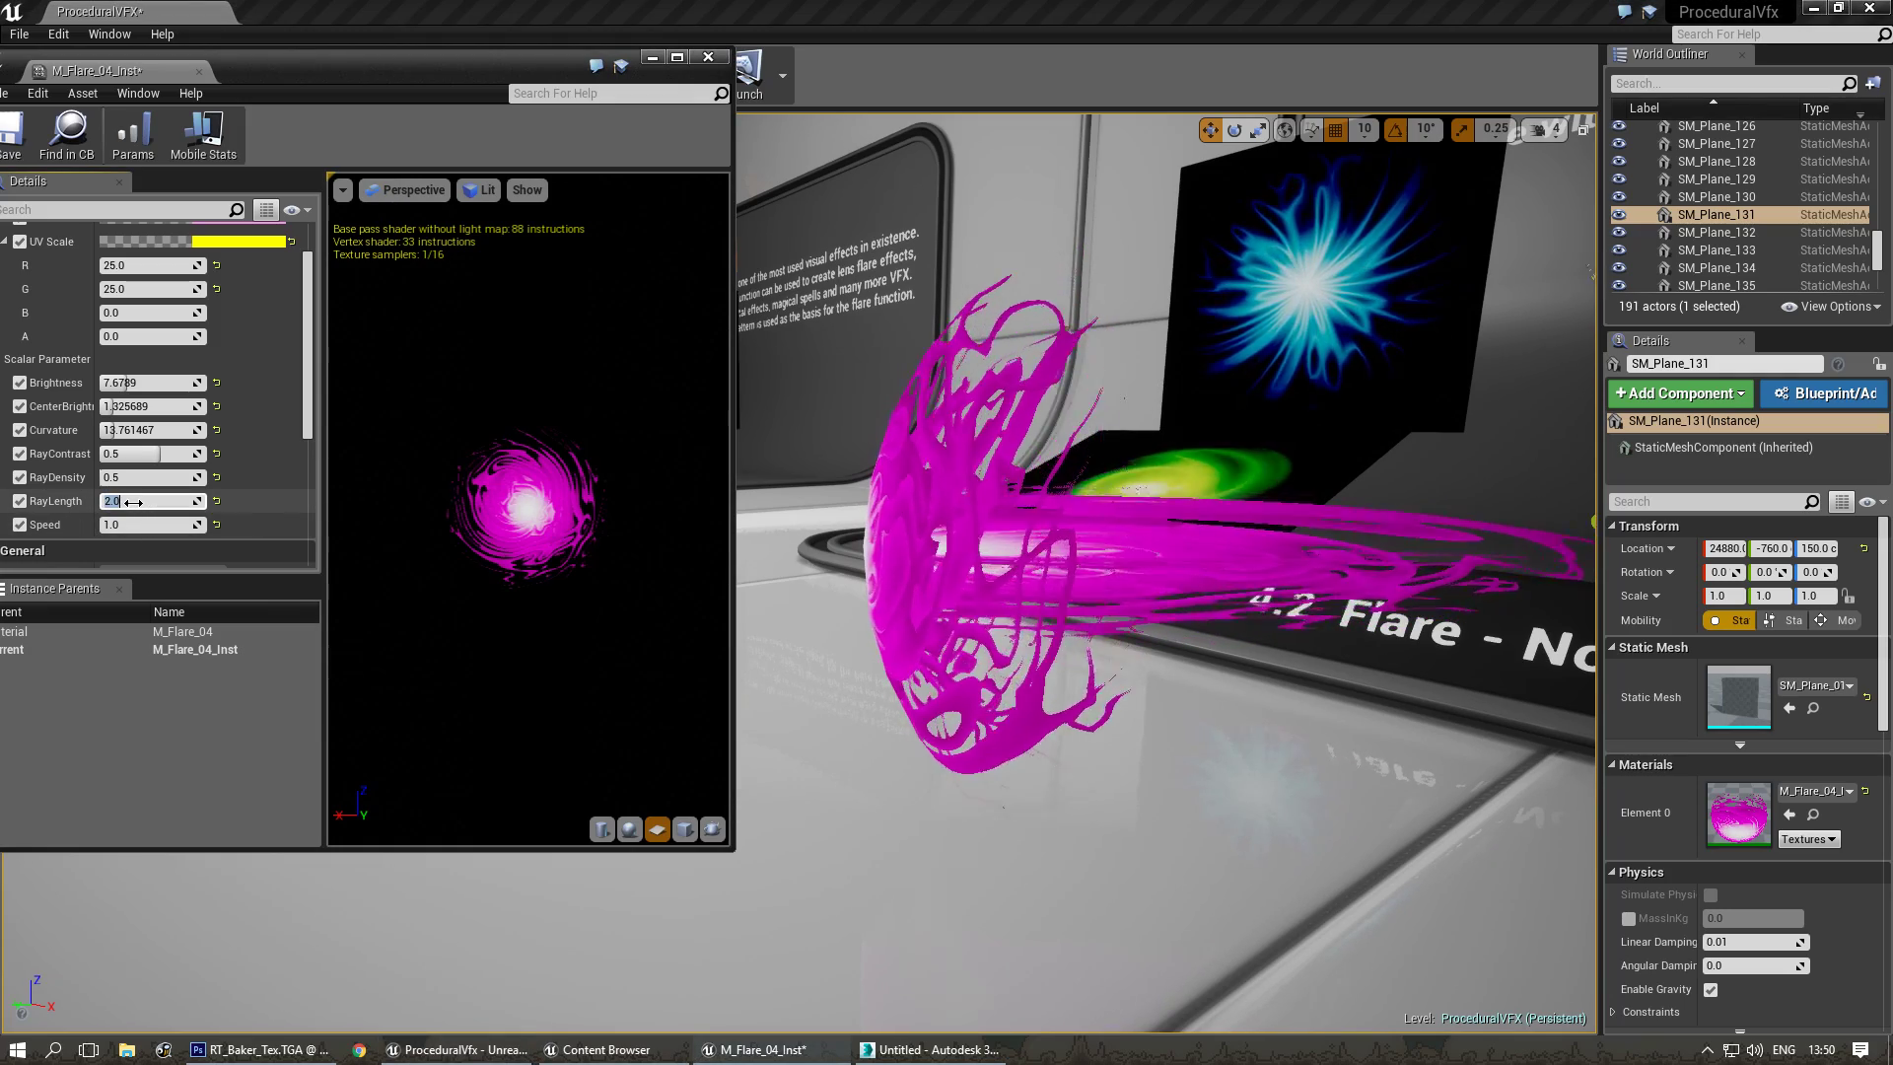
Set the flare's Speed to 0.2 and close the M_Flare_04_Inst editor.
left_click(132, 524)
type("0.2")
key("Return")
mouse_move(947, 441)
right_mouse_down()
mouse_move(996, 442)
mouse_move(966, 444)
right_mouse_up()
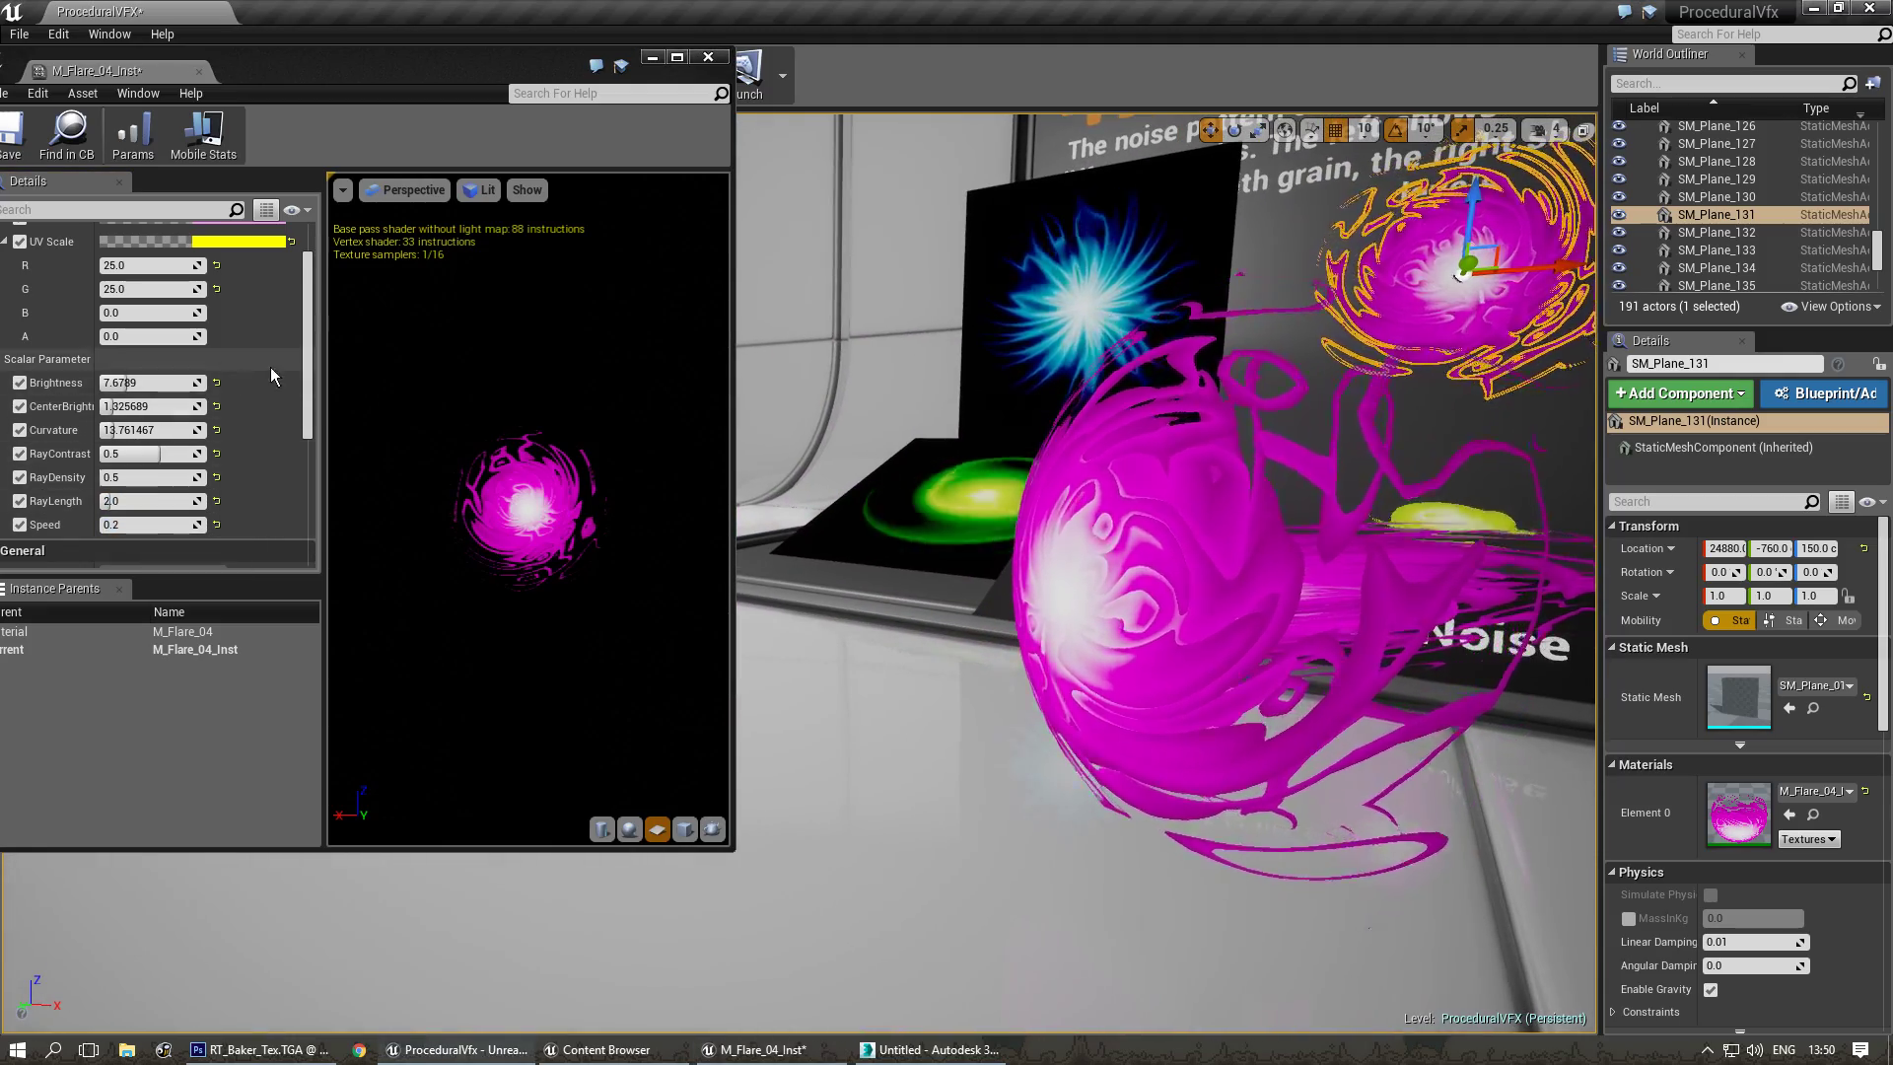
scroll(304, 373, "down", 1)
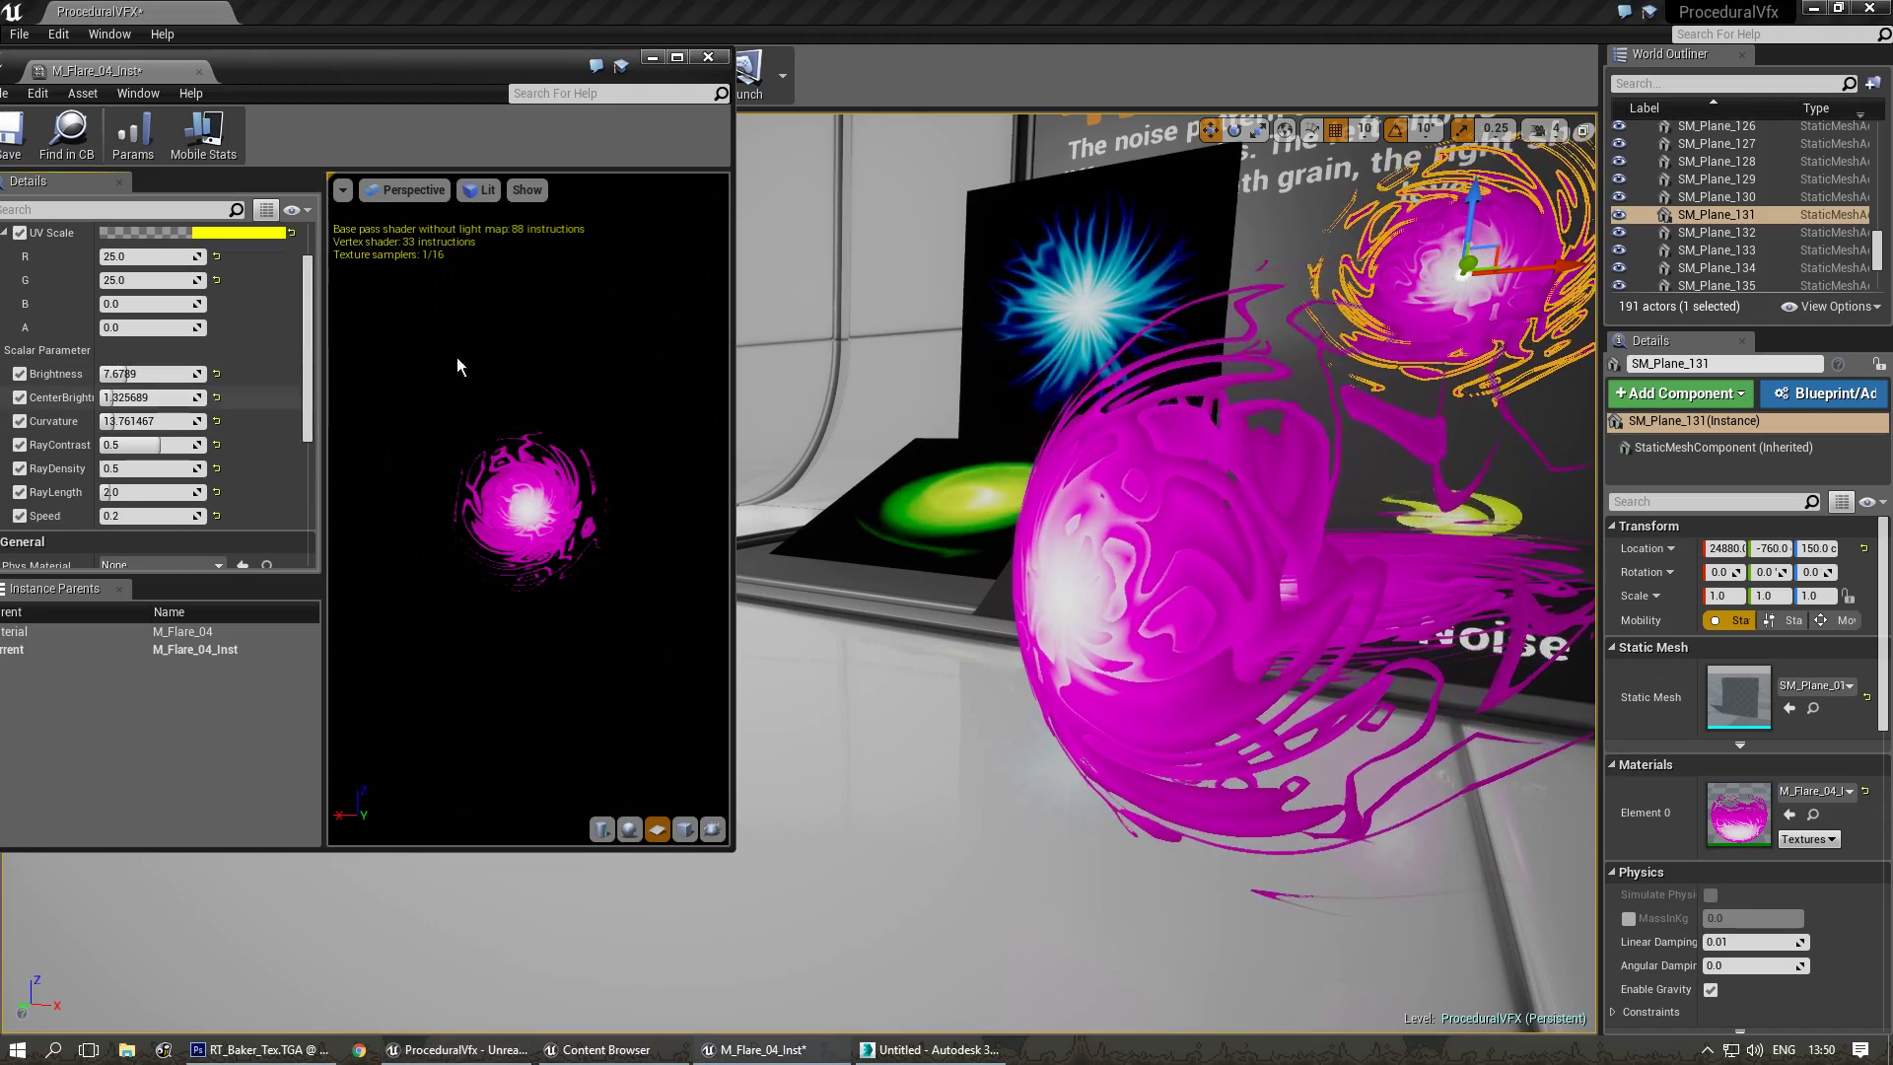
left_click(696, 61)
Scale up the SM_ProcVFX_Test_01 flare mesh in front of exhibit 4.2 to several times its size, then deselect it.
right_click_drag(993, 550, 1045, 596)
left_click(769, 483)
mouse_move(769, 483)
right_mouse_down()
mouse_move(848, 493)
mouse_move(789, 483)
right_mouse_up()
right_click_drag(1066, 657, 1070, 616)
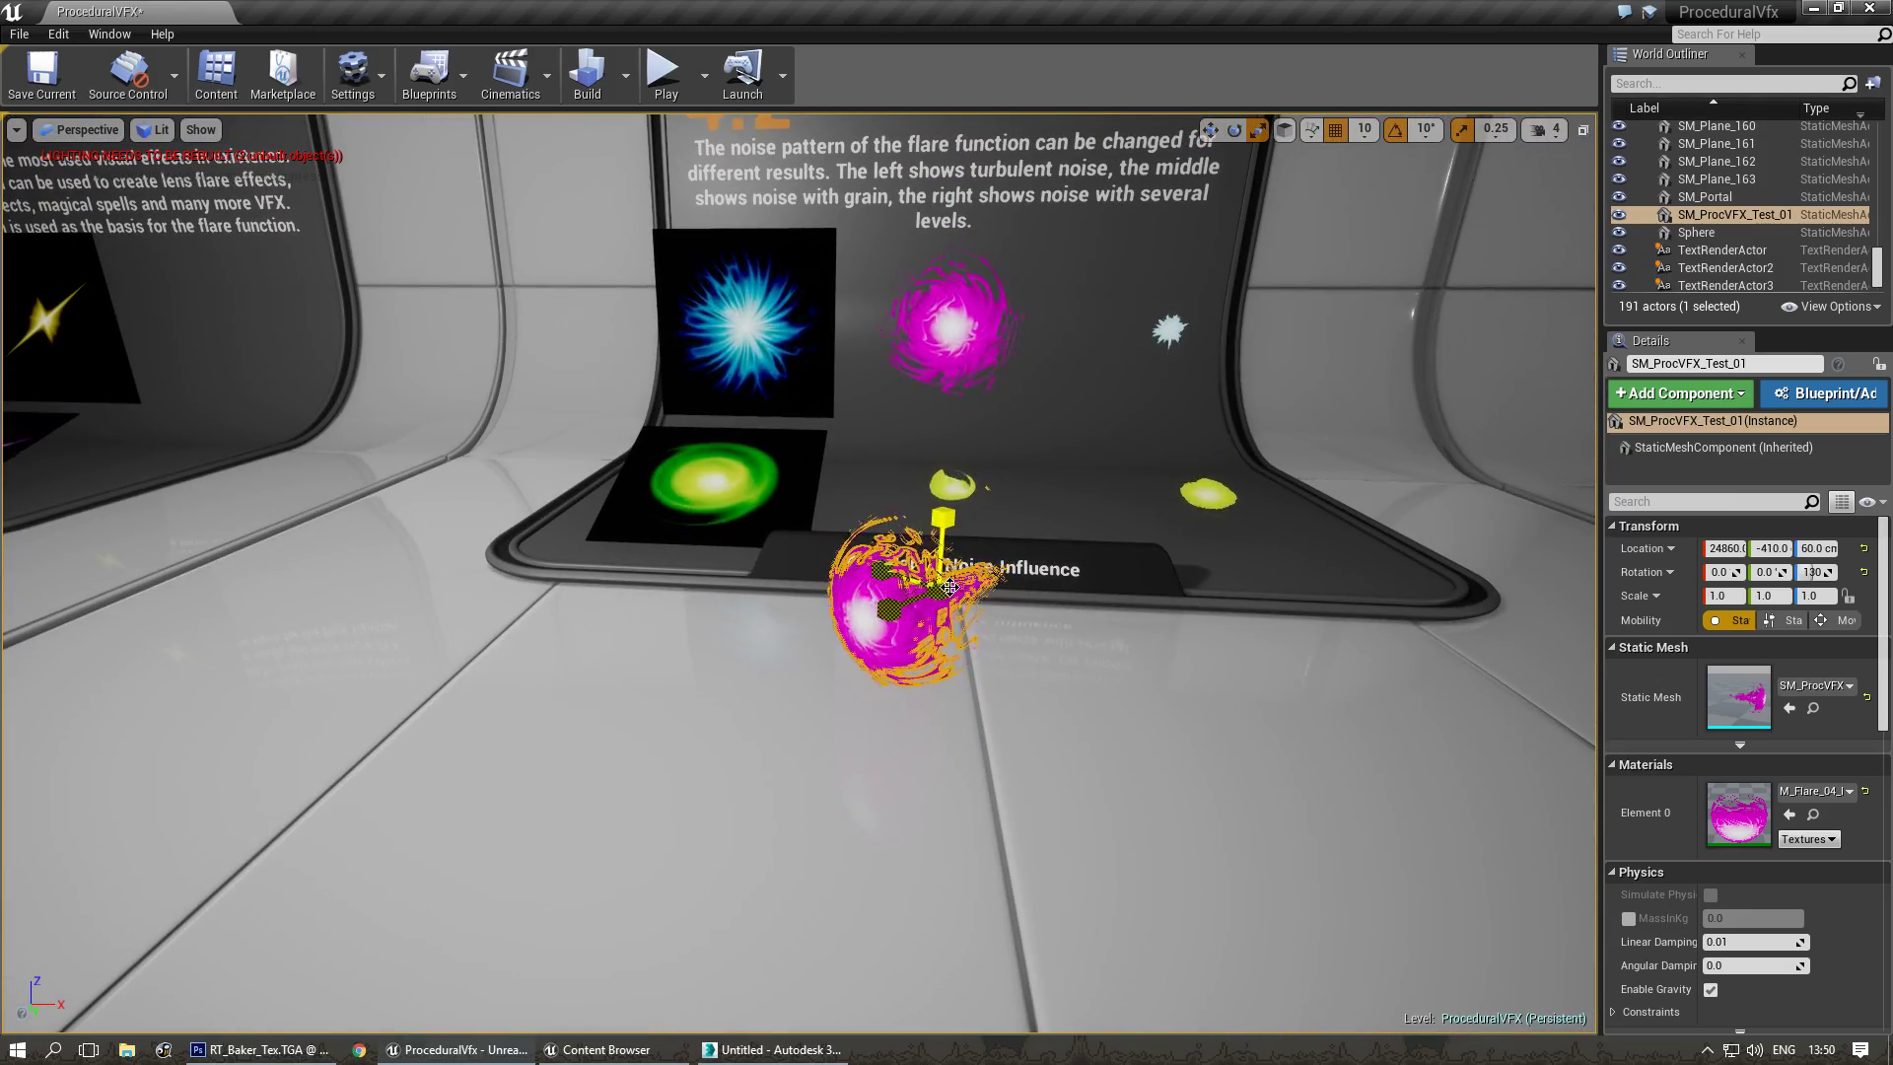
left_click_drag(937, 587, 1086, 940)
right_click_drag(1086, 940, 977, 937)
left_click_drag(1105, 451, 832, 648)
mouse_move(831, 648)
right_mouse_down()
mouse_move(808, 676)
mouse_move(888, 670)
mouse_move(779, 666)
mouse_move(912, 658)
mouse_move(853, 669)
right_mouse_up()
key("Escape")
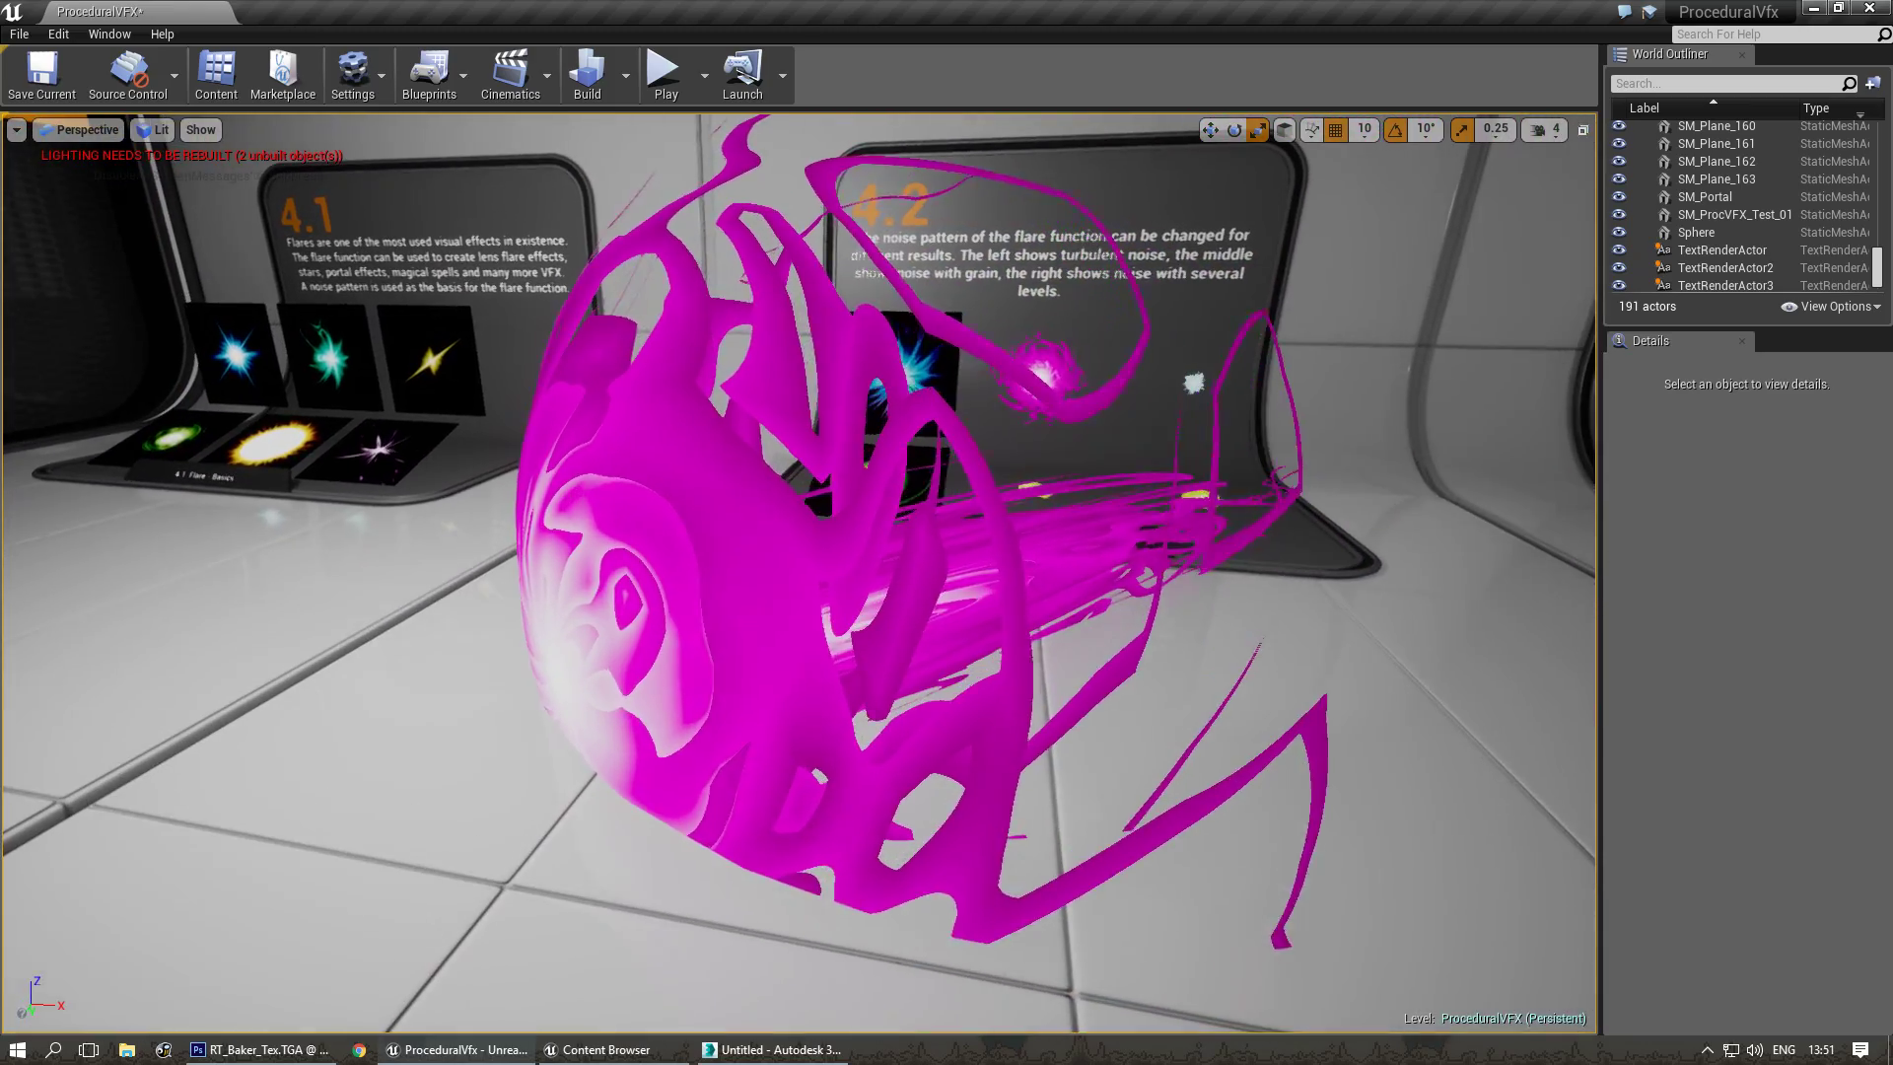
Create a new material named M_Pixelated in the Z_TextureBaker folder.
key("alt+Tab")
left_click(956, 472)
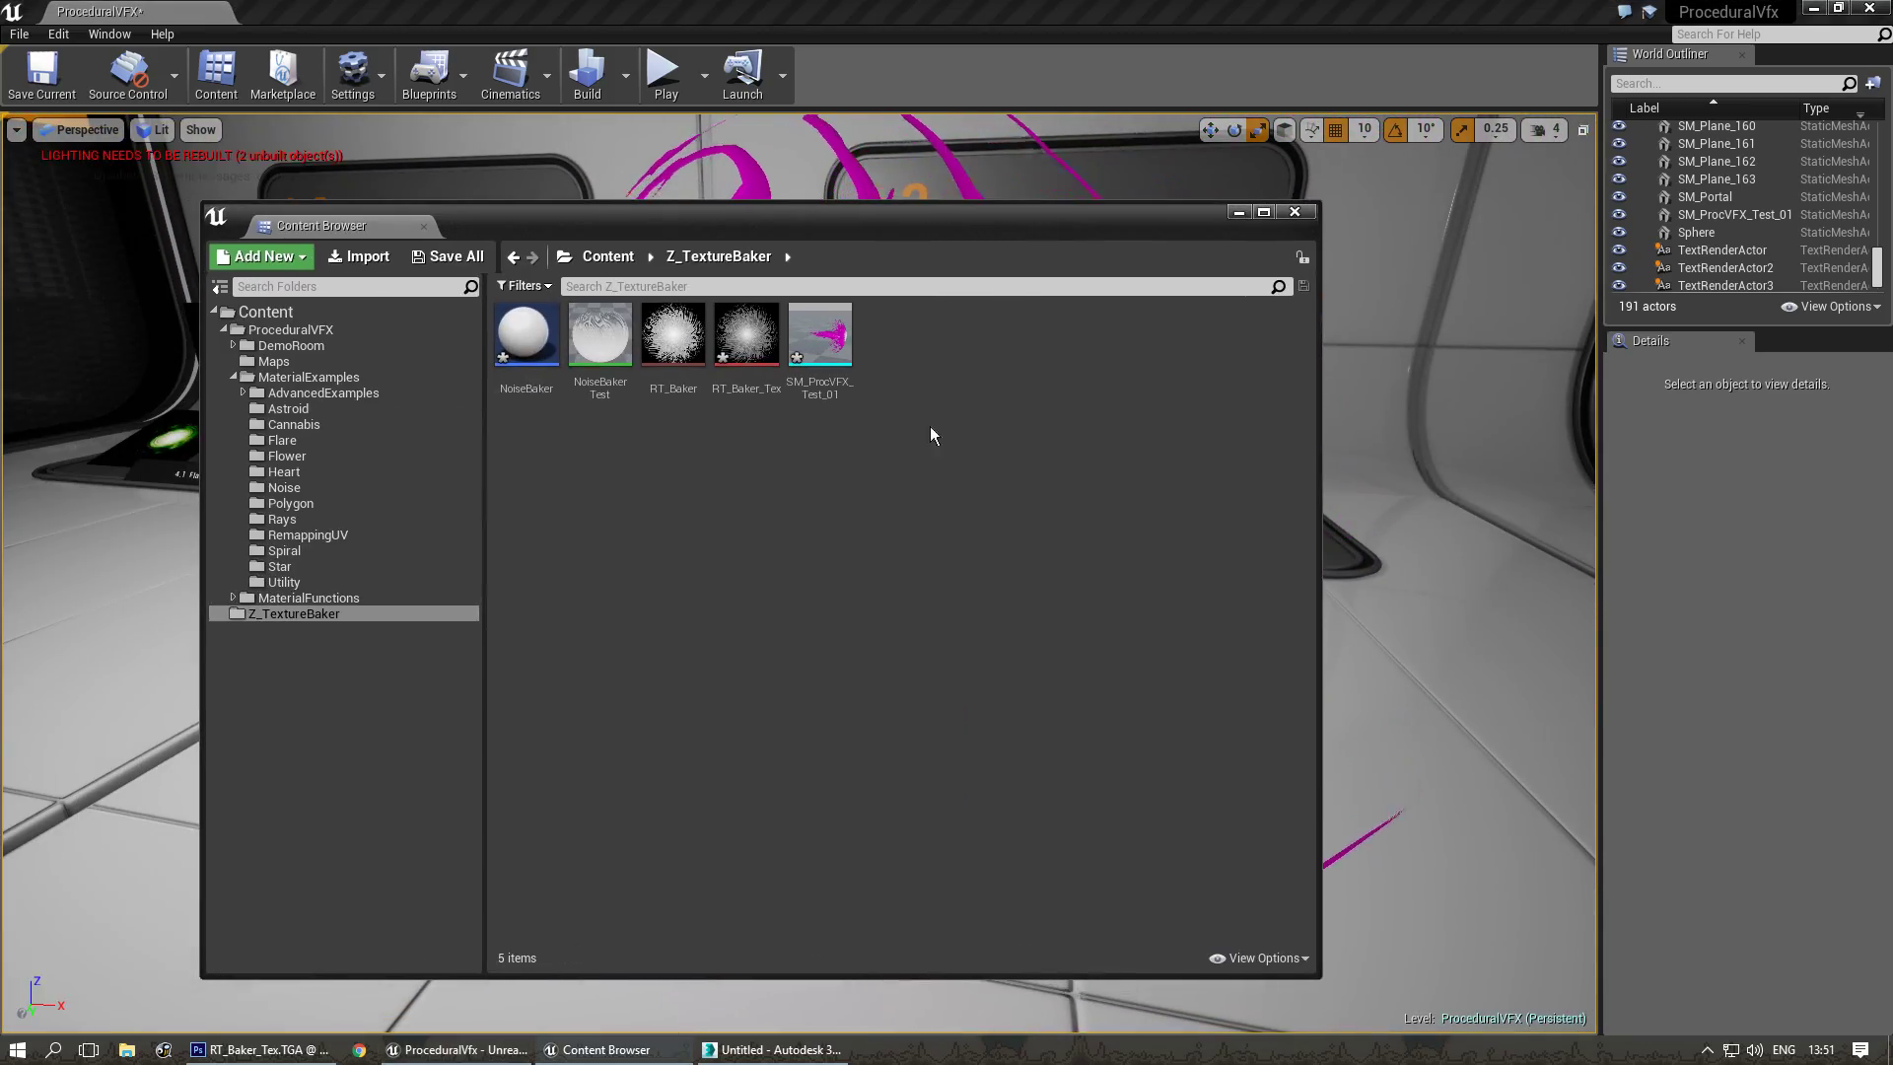
right_click(913, 422)
left_click(982, 646)
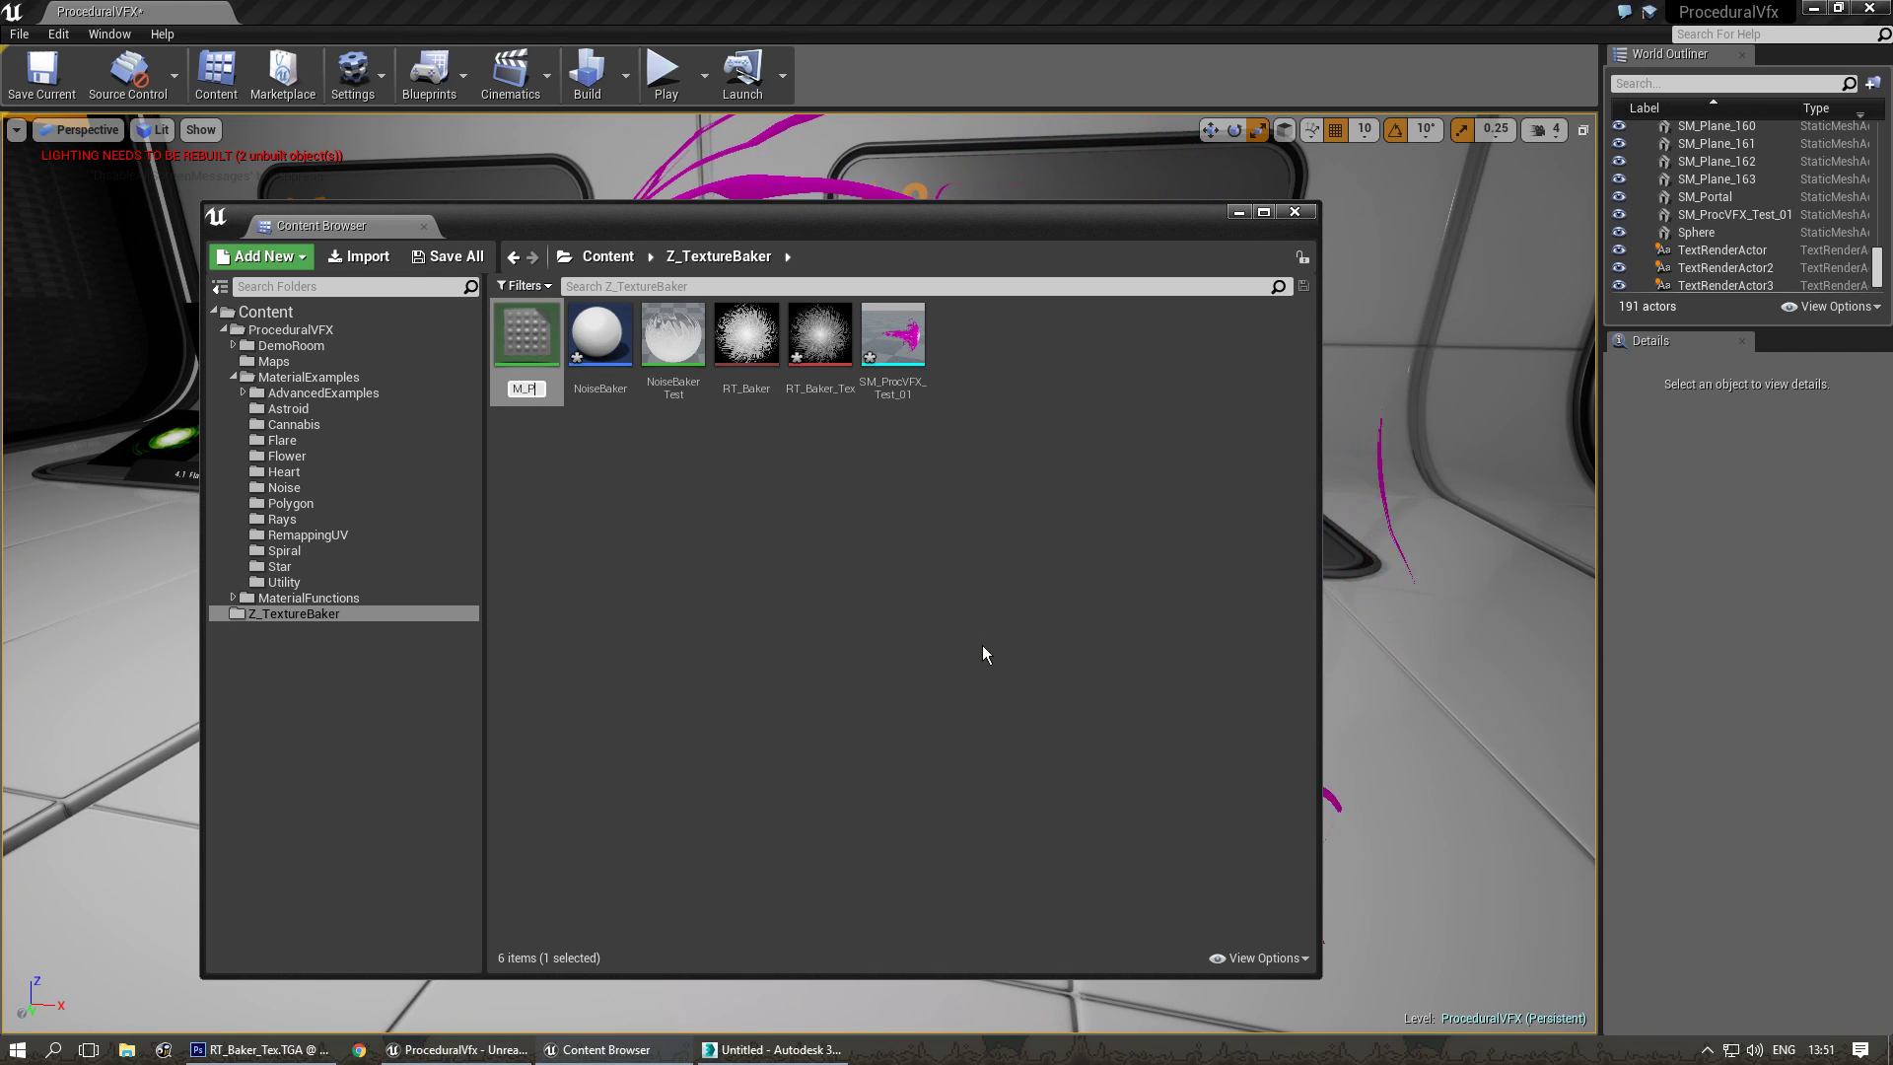
type("M_Pixelated")
key("Return")
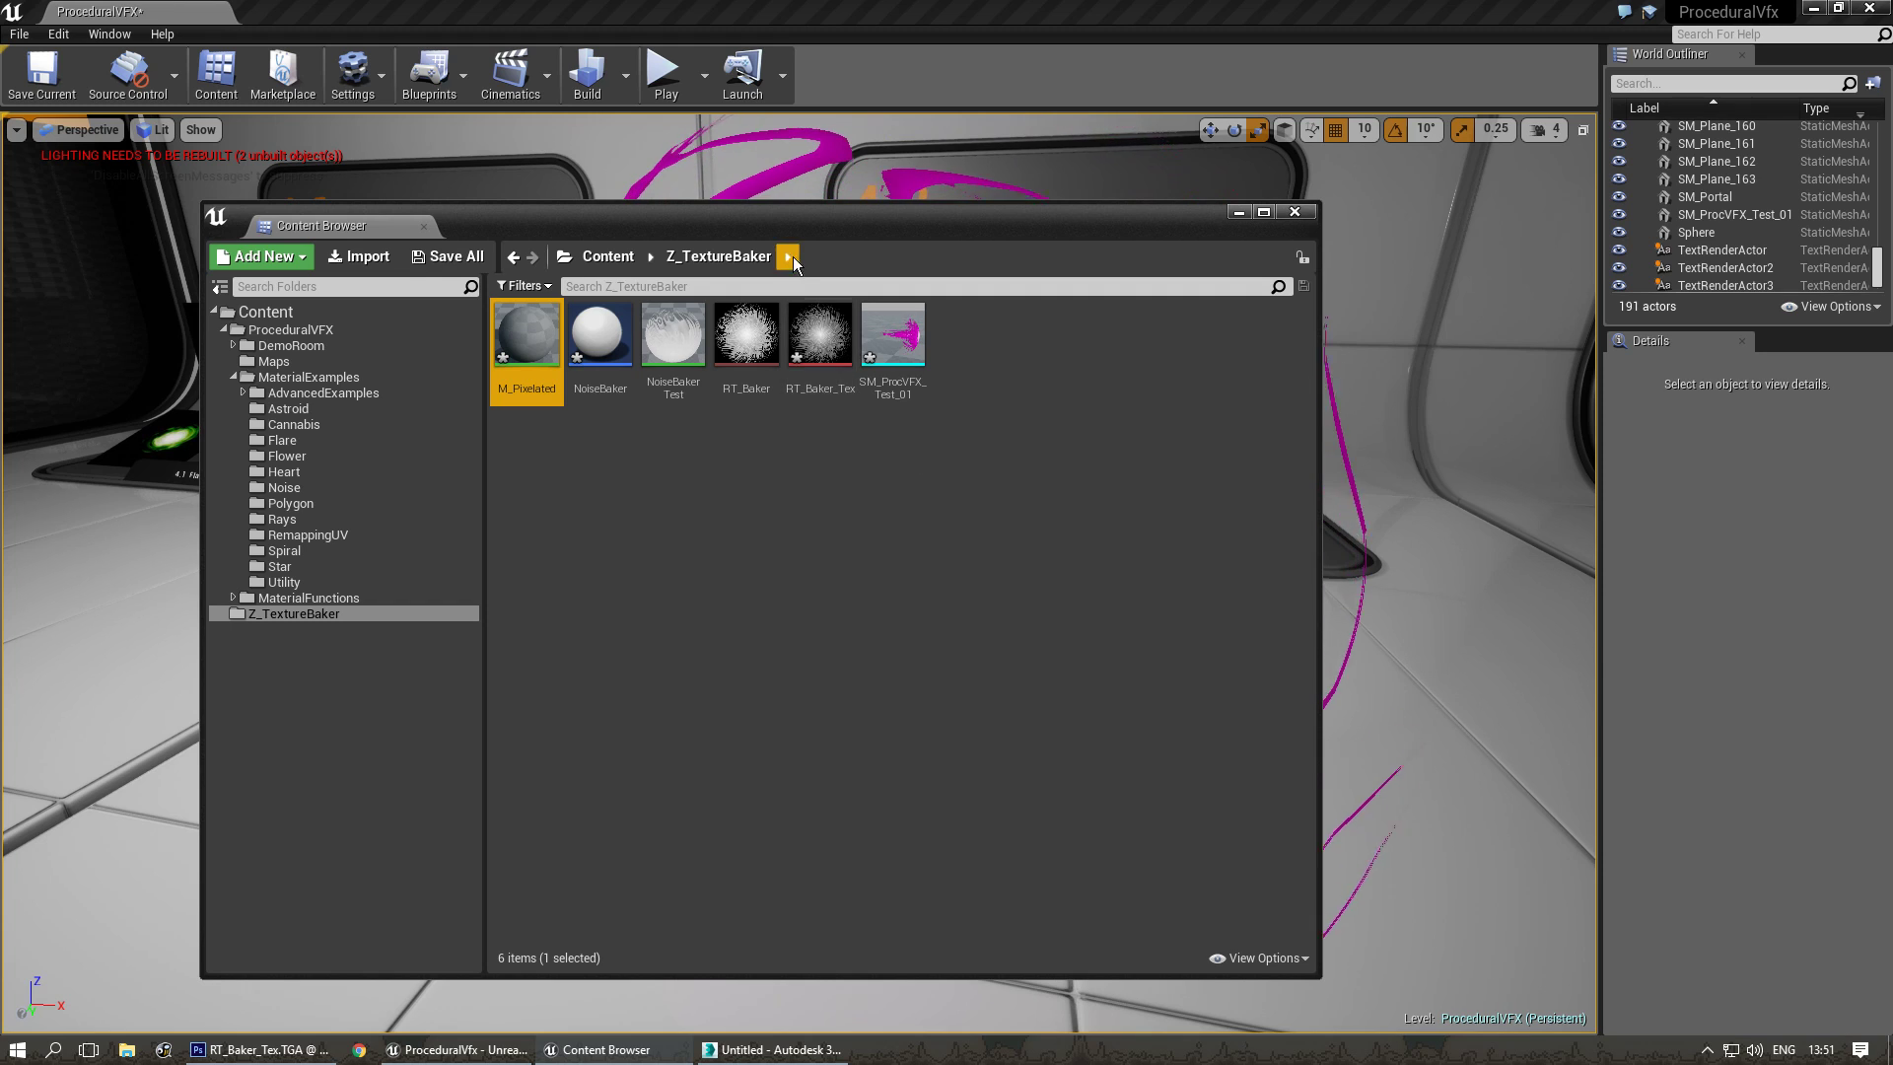
Open M_Pixelated, add RT_Baker_Tex to its graph as a texture sample, and arrange the editor and Content Browser windows apart.
left_click(819, 335)
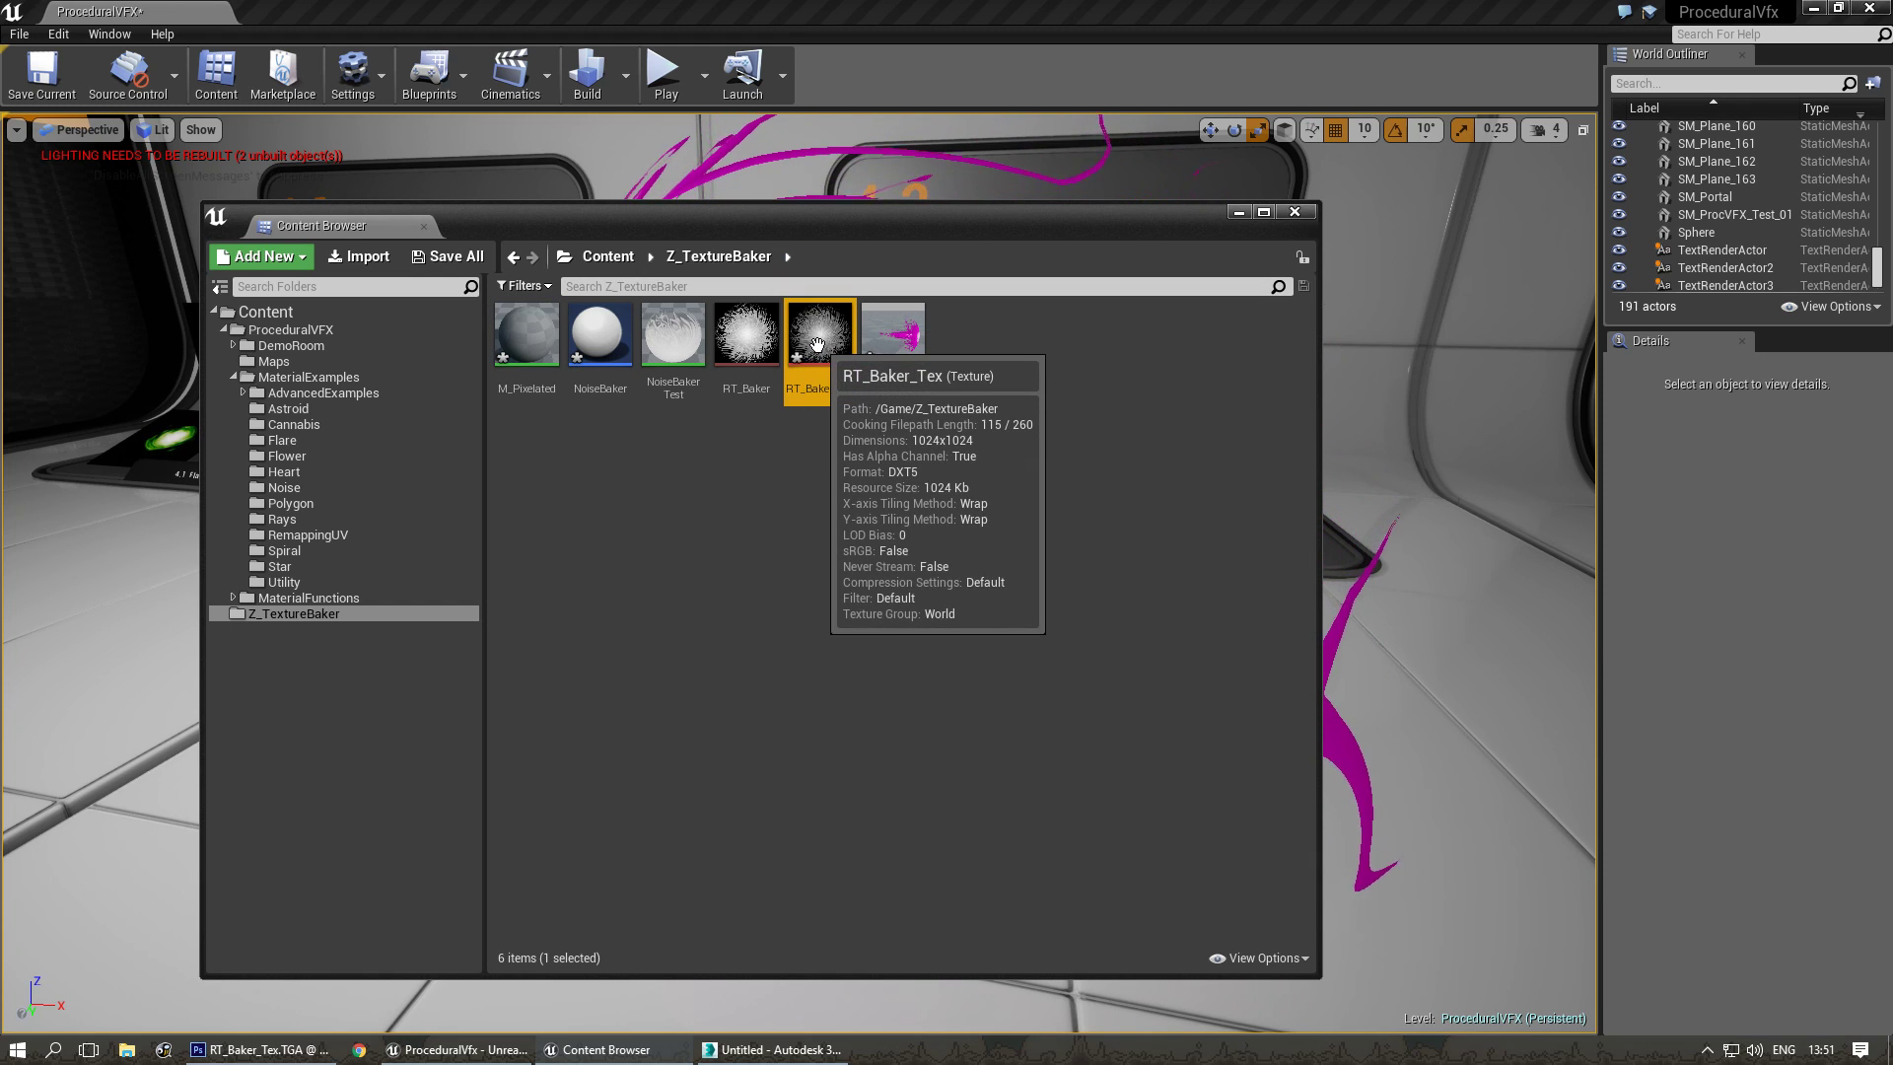
double_click(527, 333)
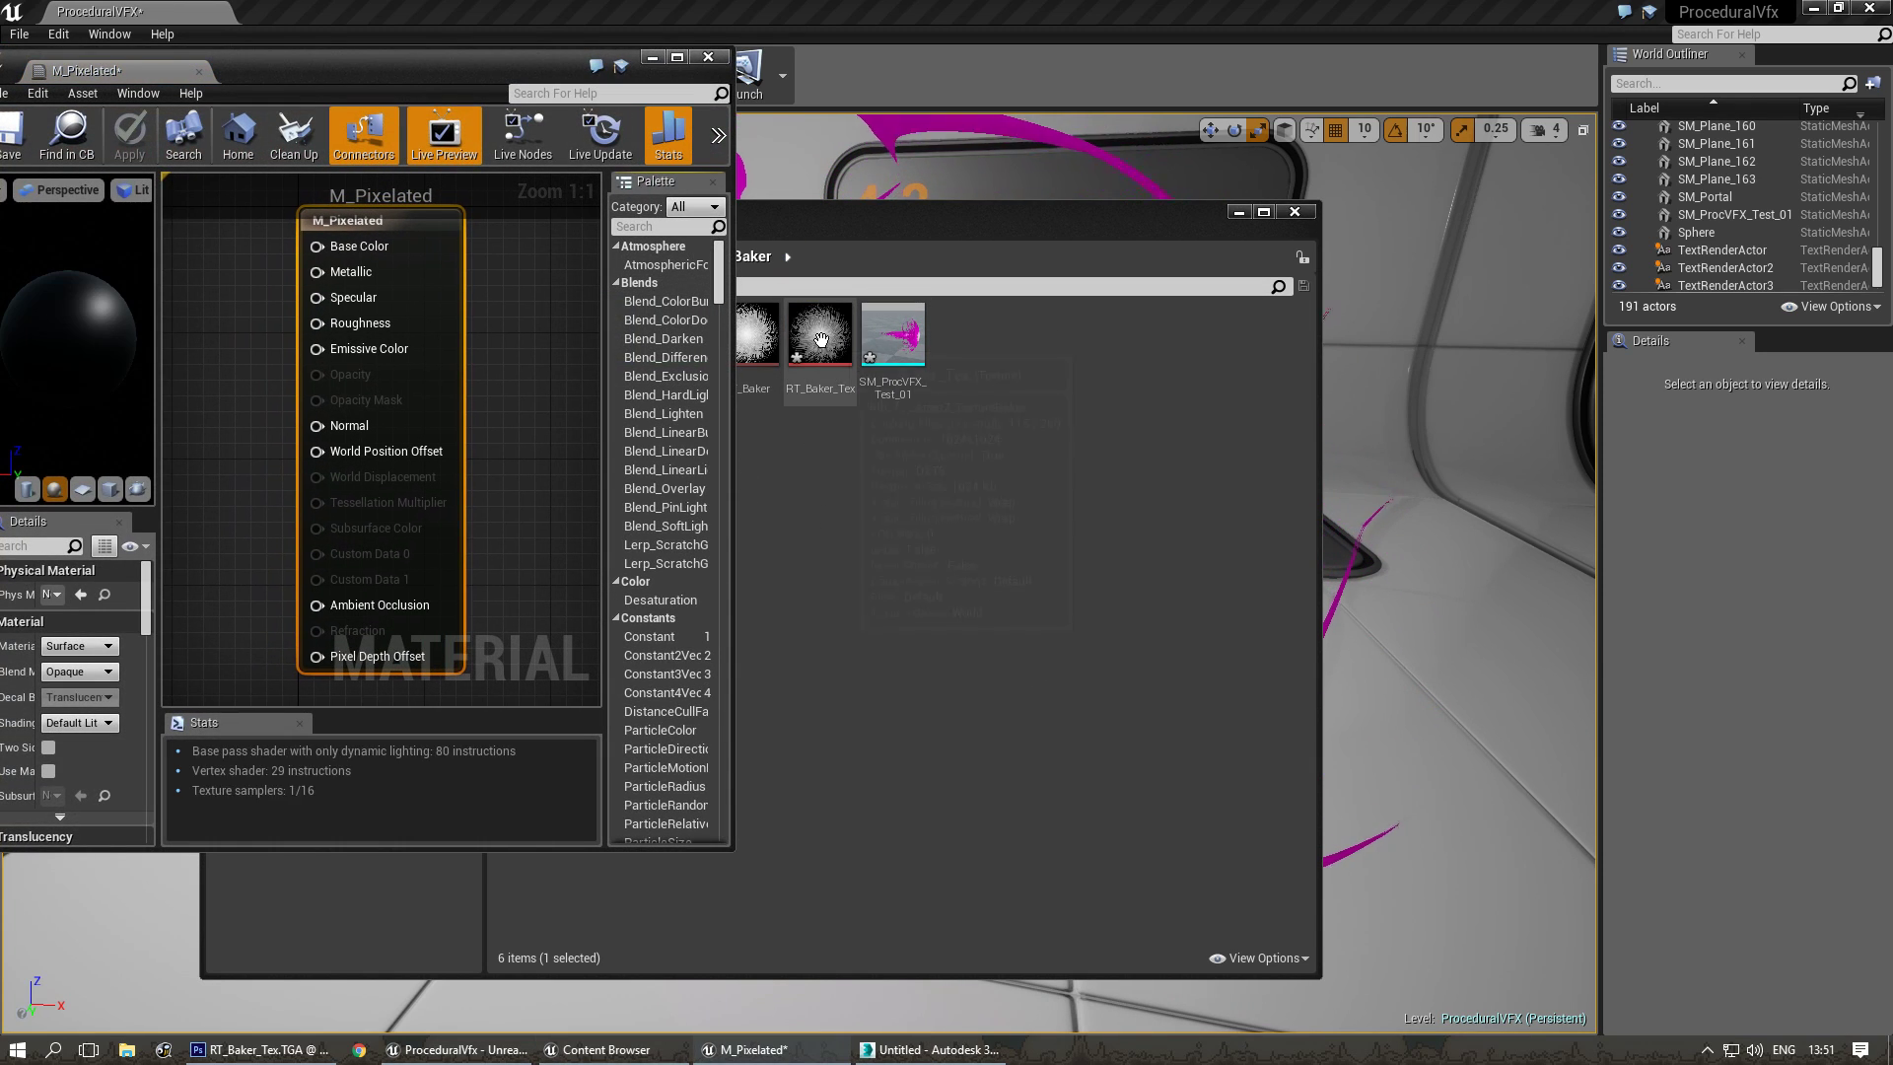
left_click_drag(819, 335, 318, 385)
left_click_drag(169, 307, 169, 308)
left_click_drag(739, 213, 1285, 612)
left_click_drag(392, 67, 541, 82)
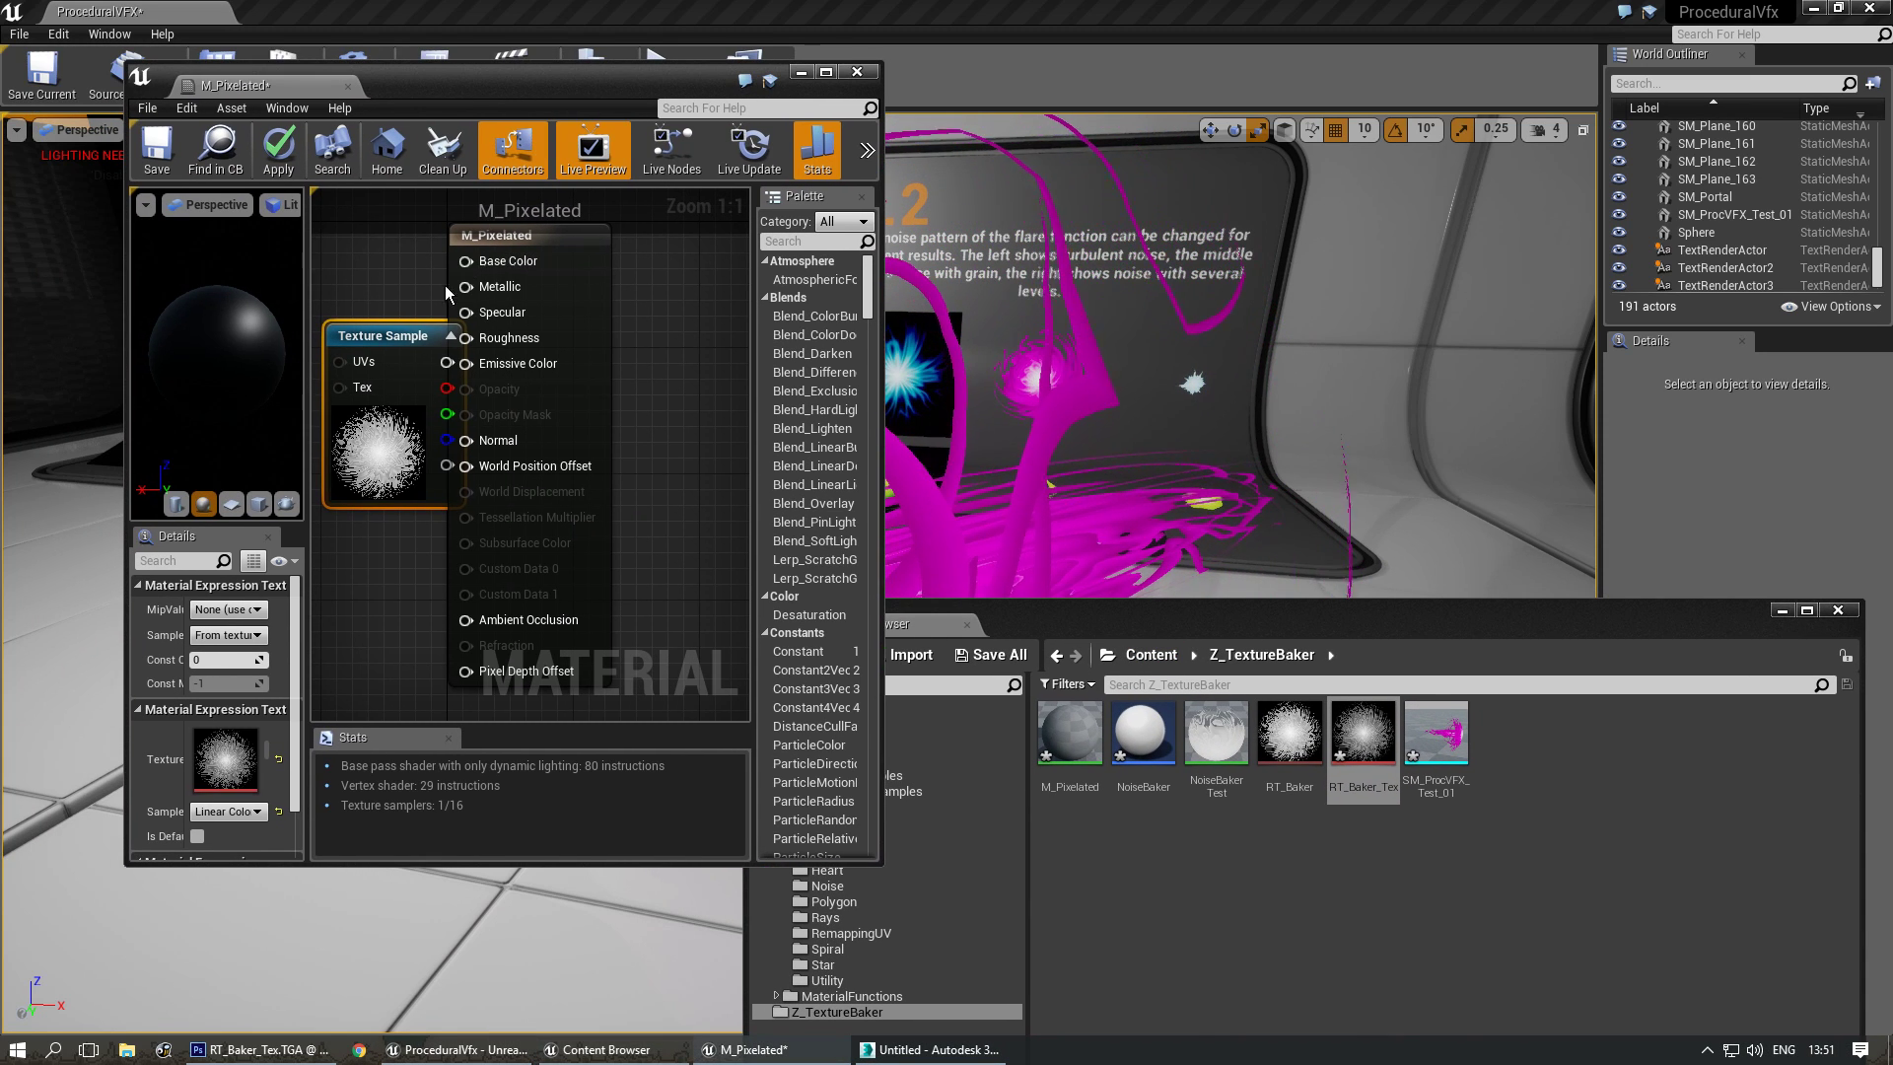
Move the texture sample clear of the M_Pixelated node, connect its color output to Emissive Color, and save the material.
left_click_drag(422, 332, 331, 296)
right_click_drag(410, 347, 473, 371)
left_click(473, 371)
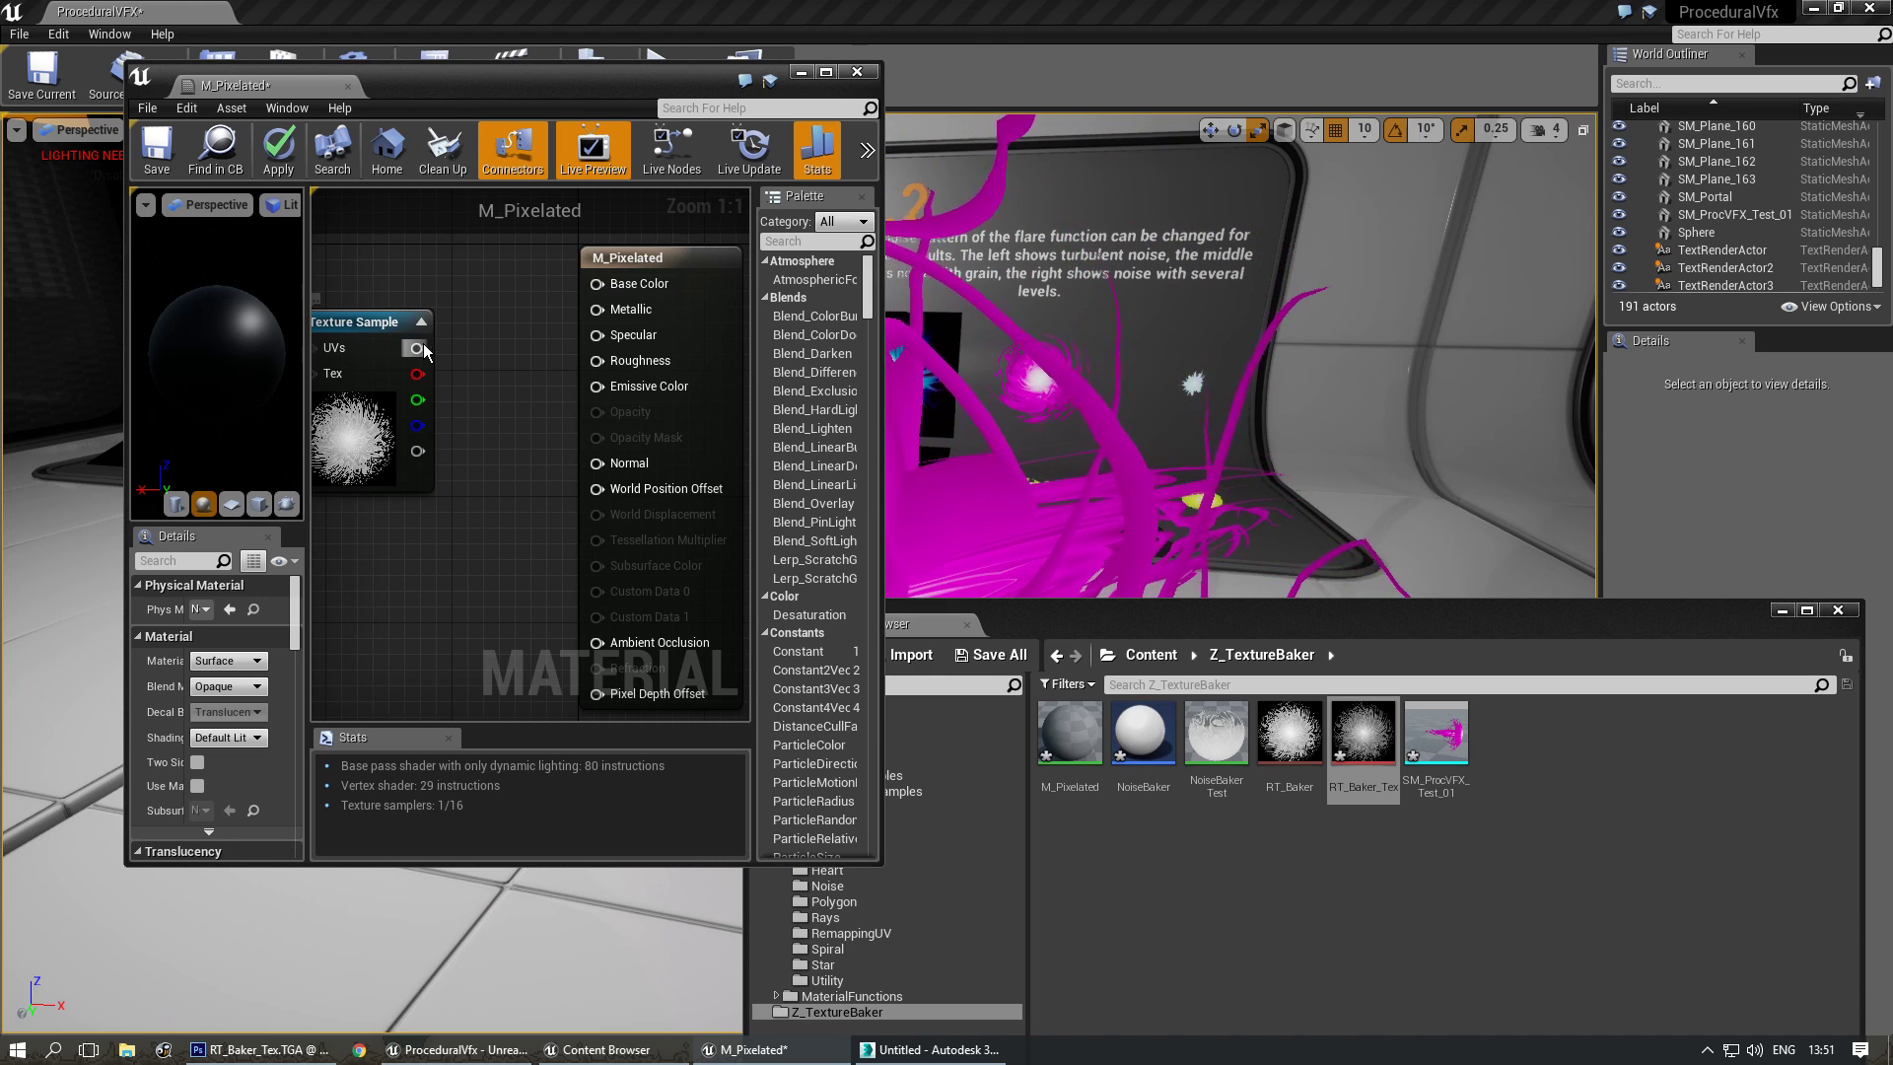
left_click_drag(586, 385, 595, 385)
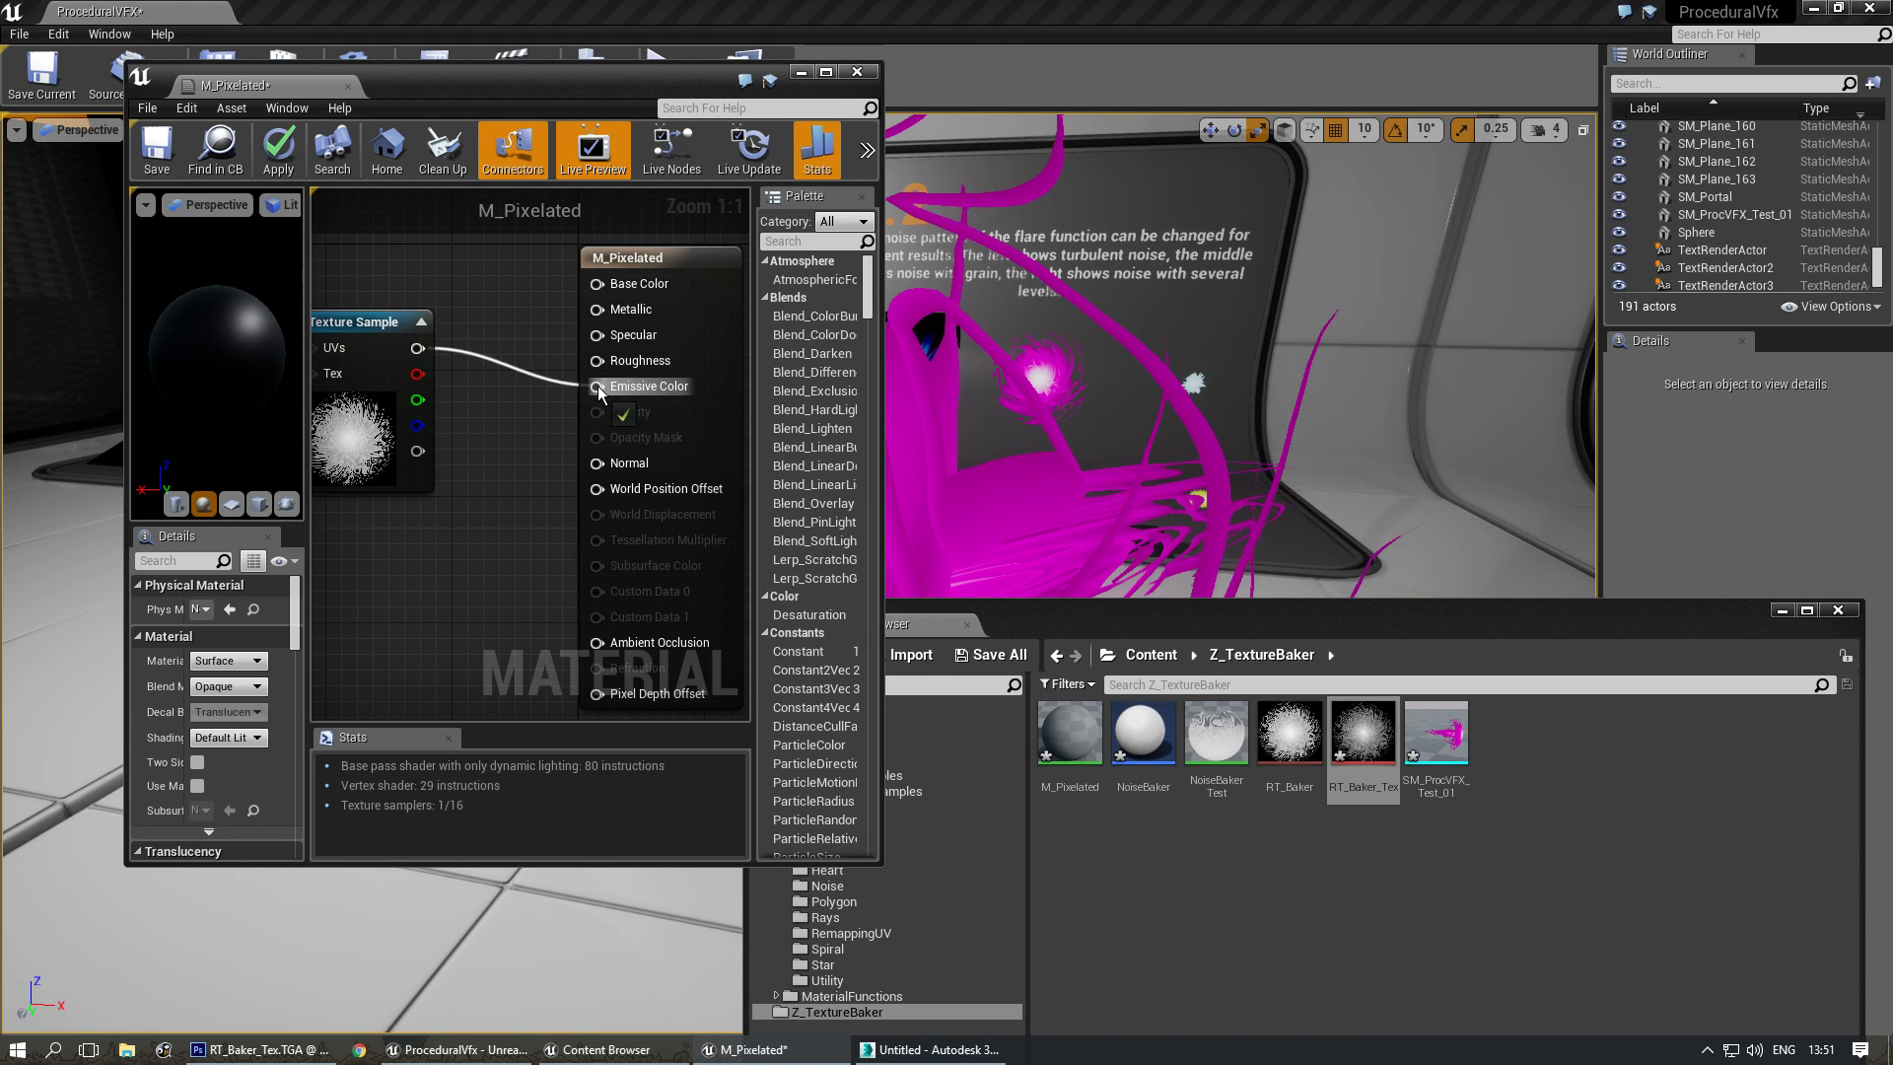
left_click(176, 143)
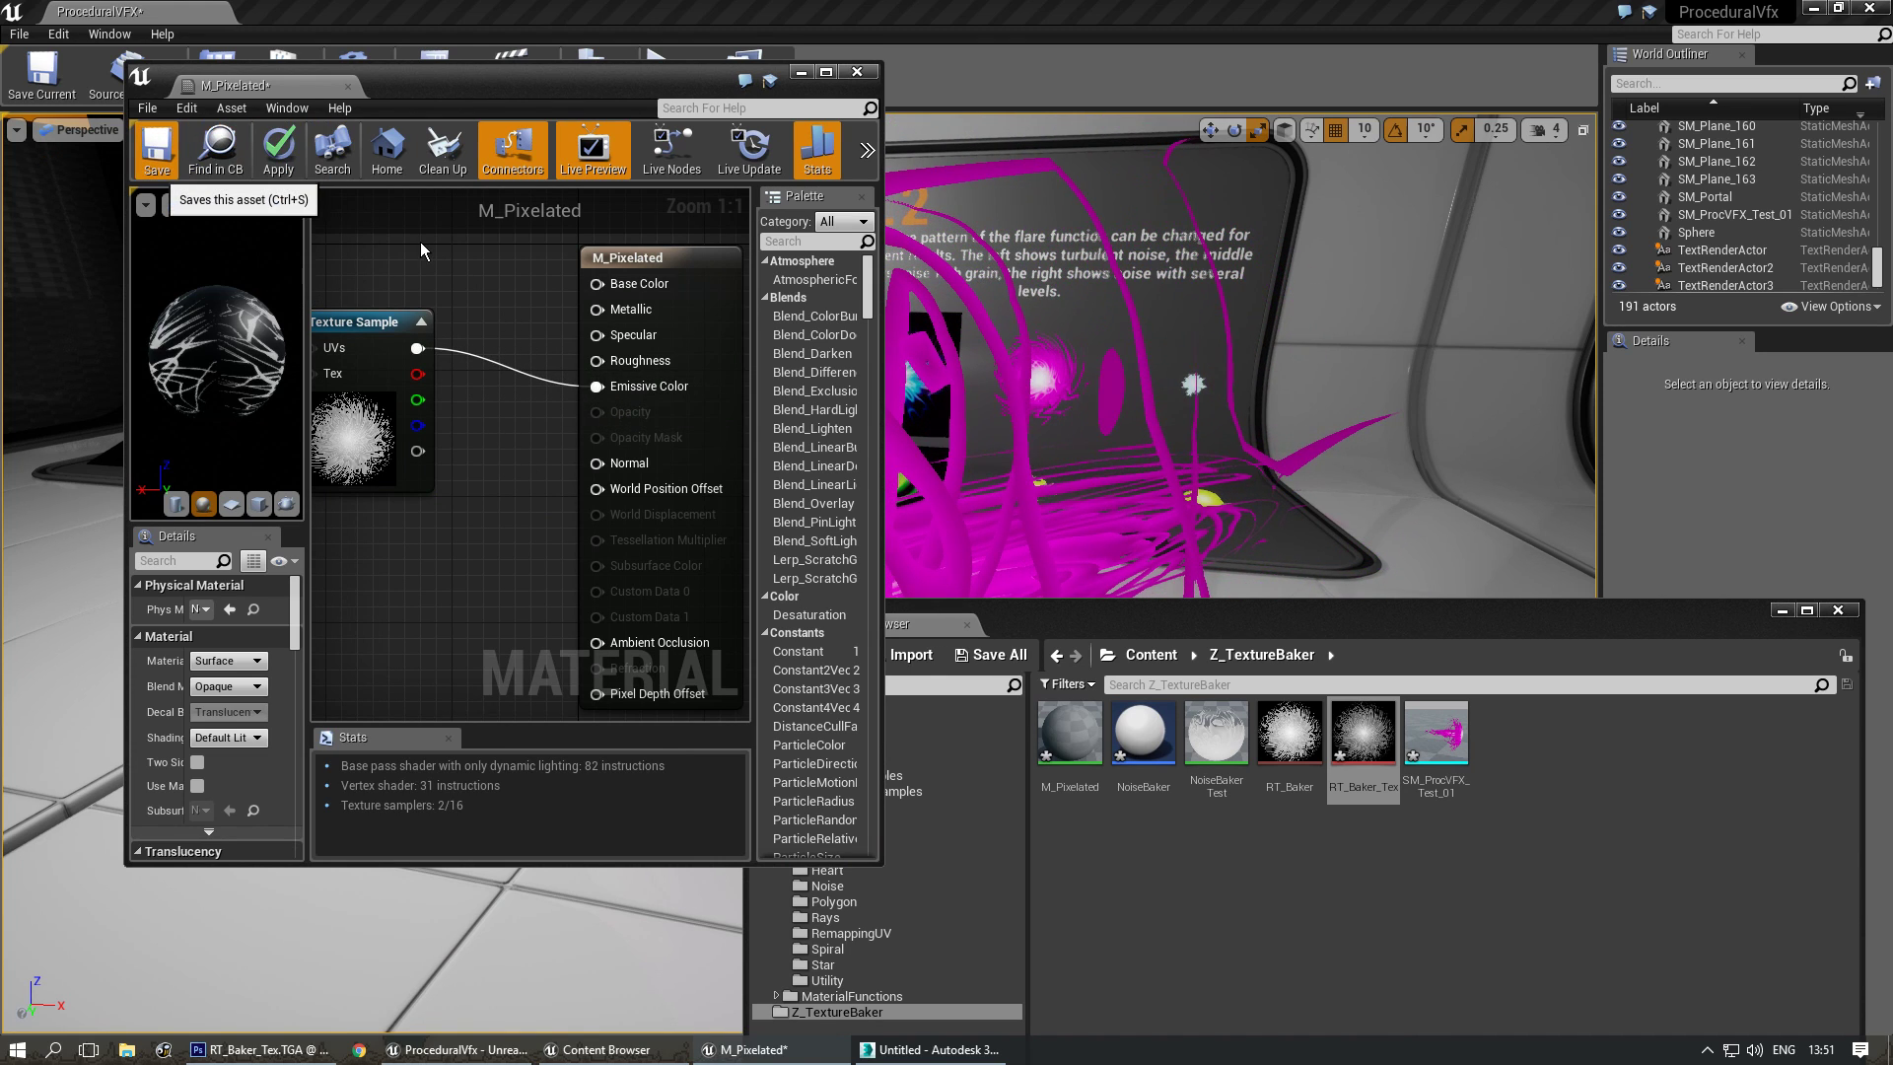
Inspect the RT_Baker_Tex texture settings, then apply the M_Pixelated material to the large flare mesh in the level.
left_click(855, 72)
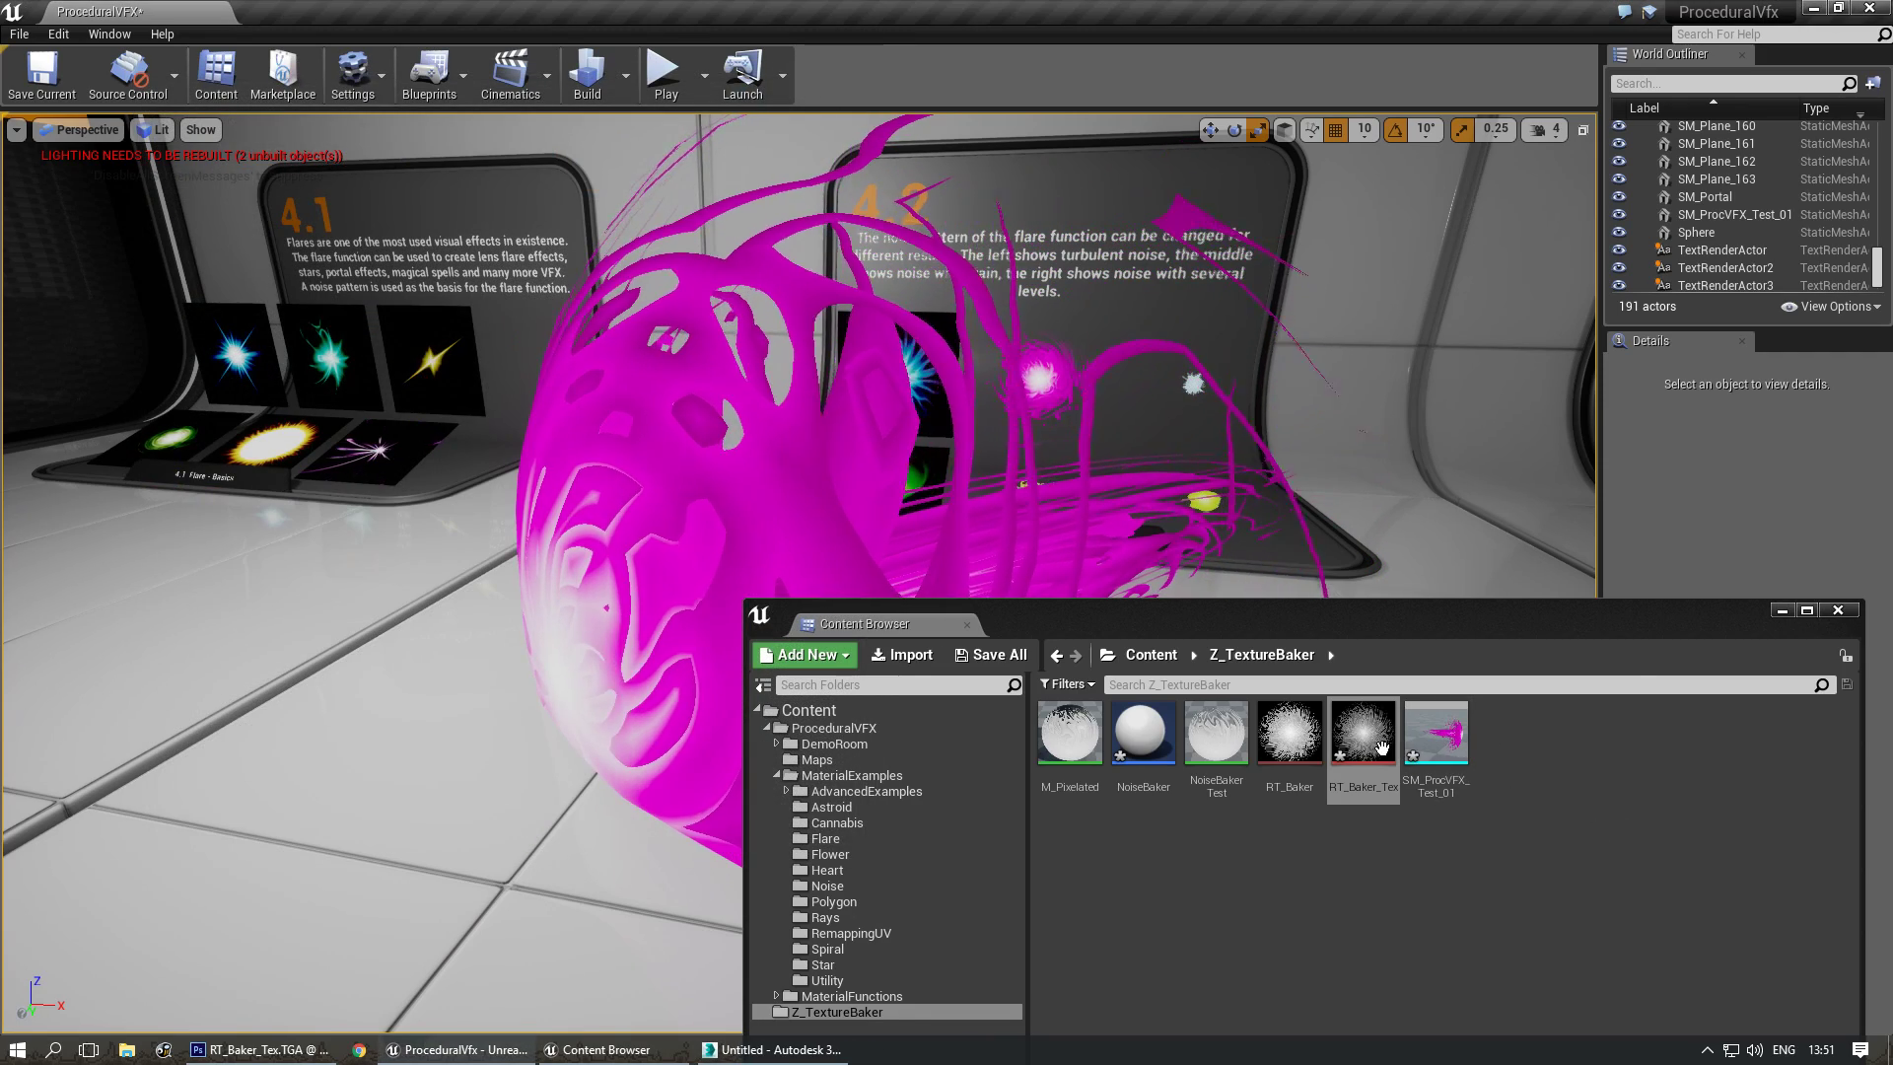
double_click(1363, 735)
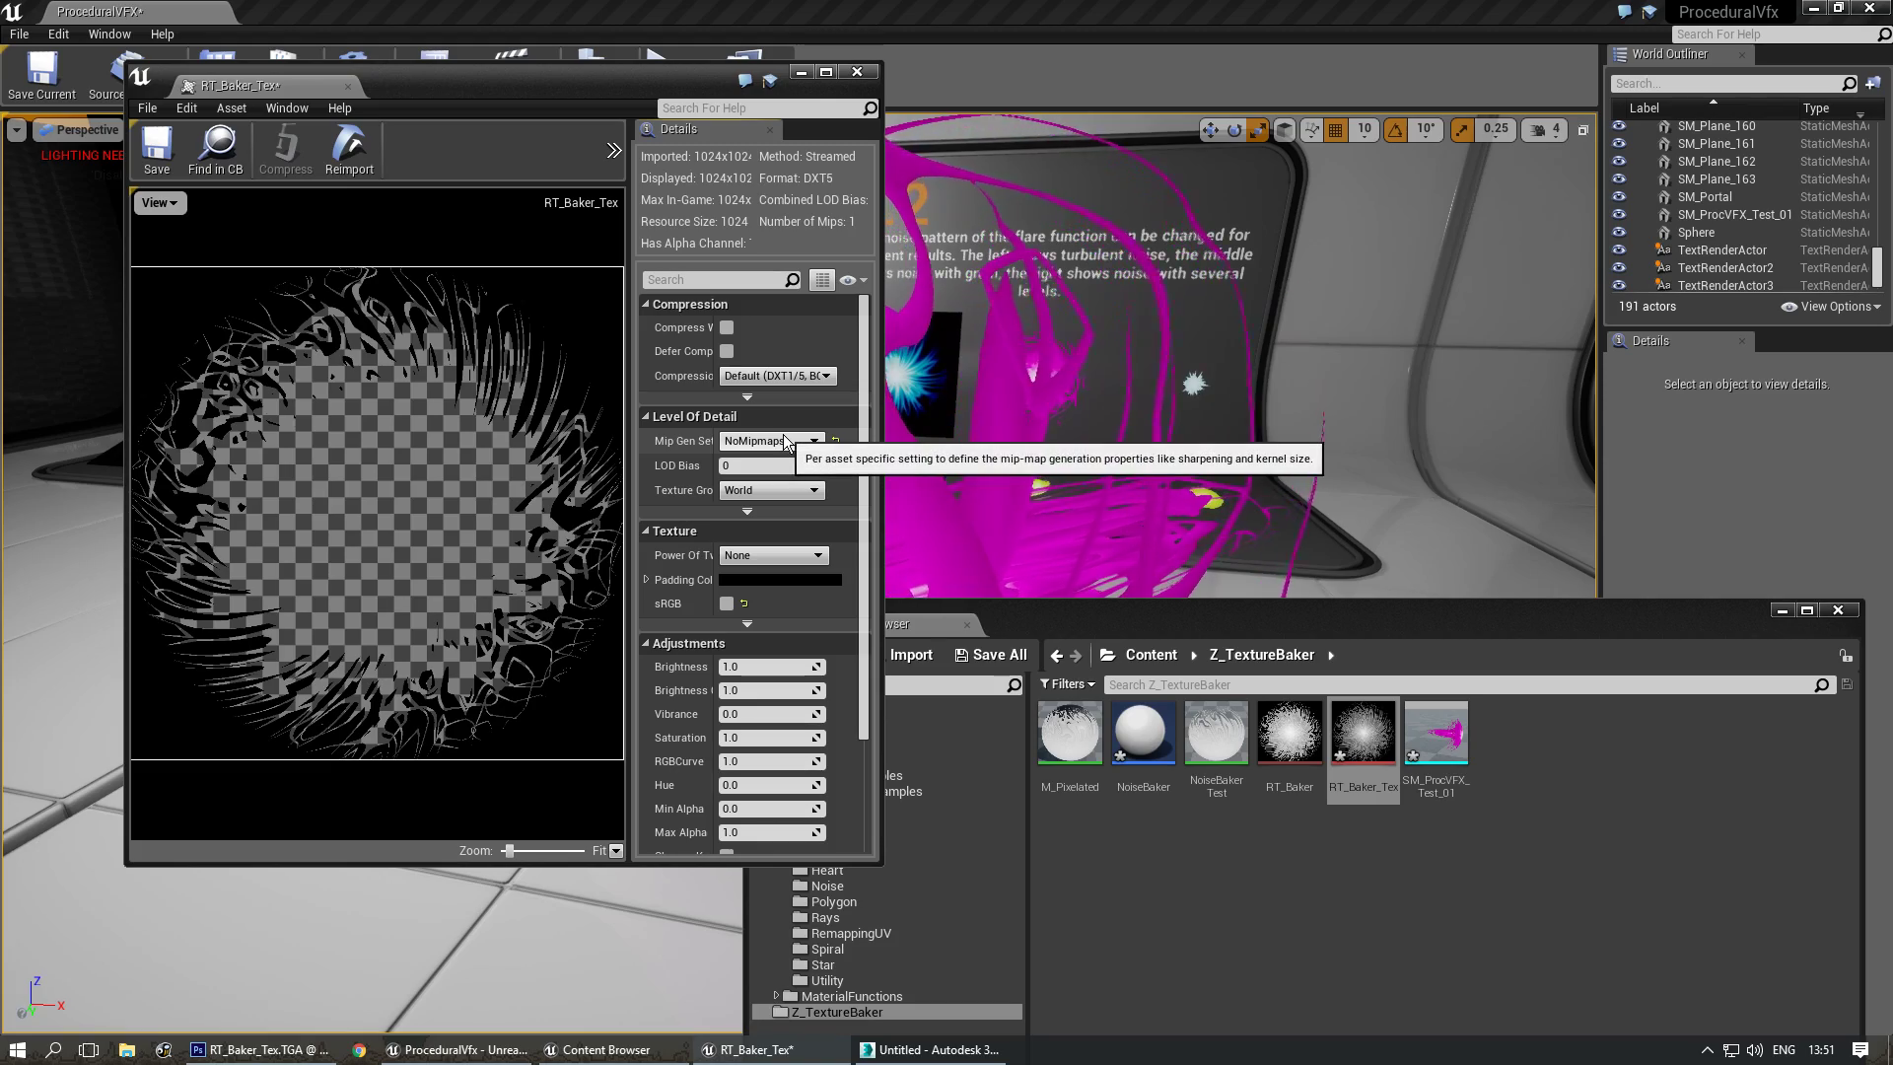
left_click(856, 72)
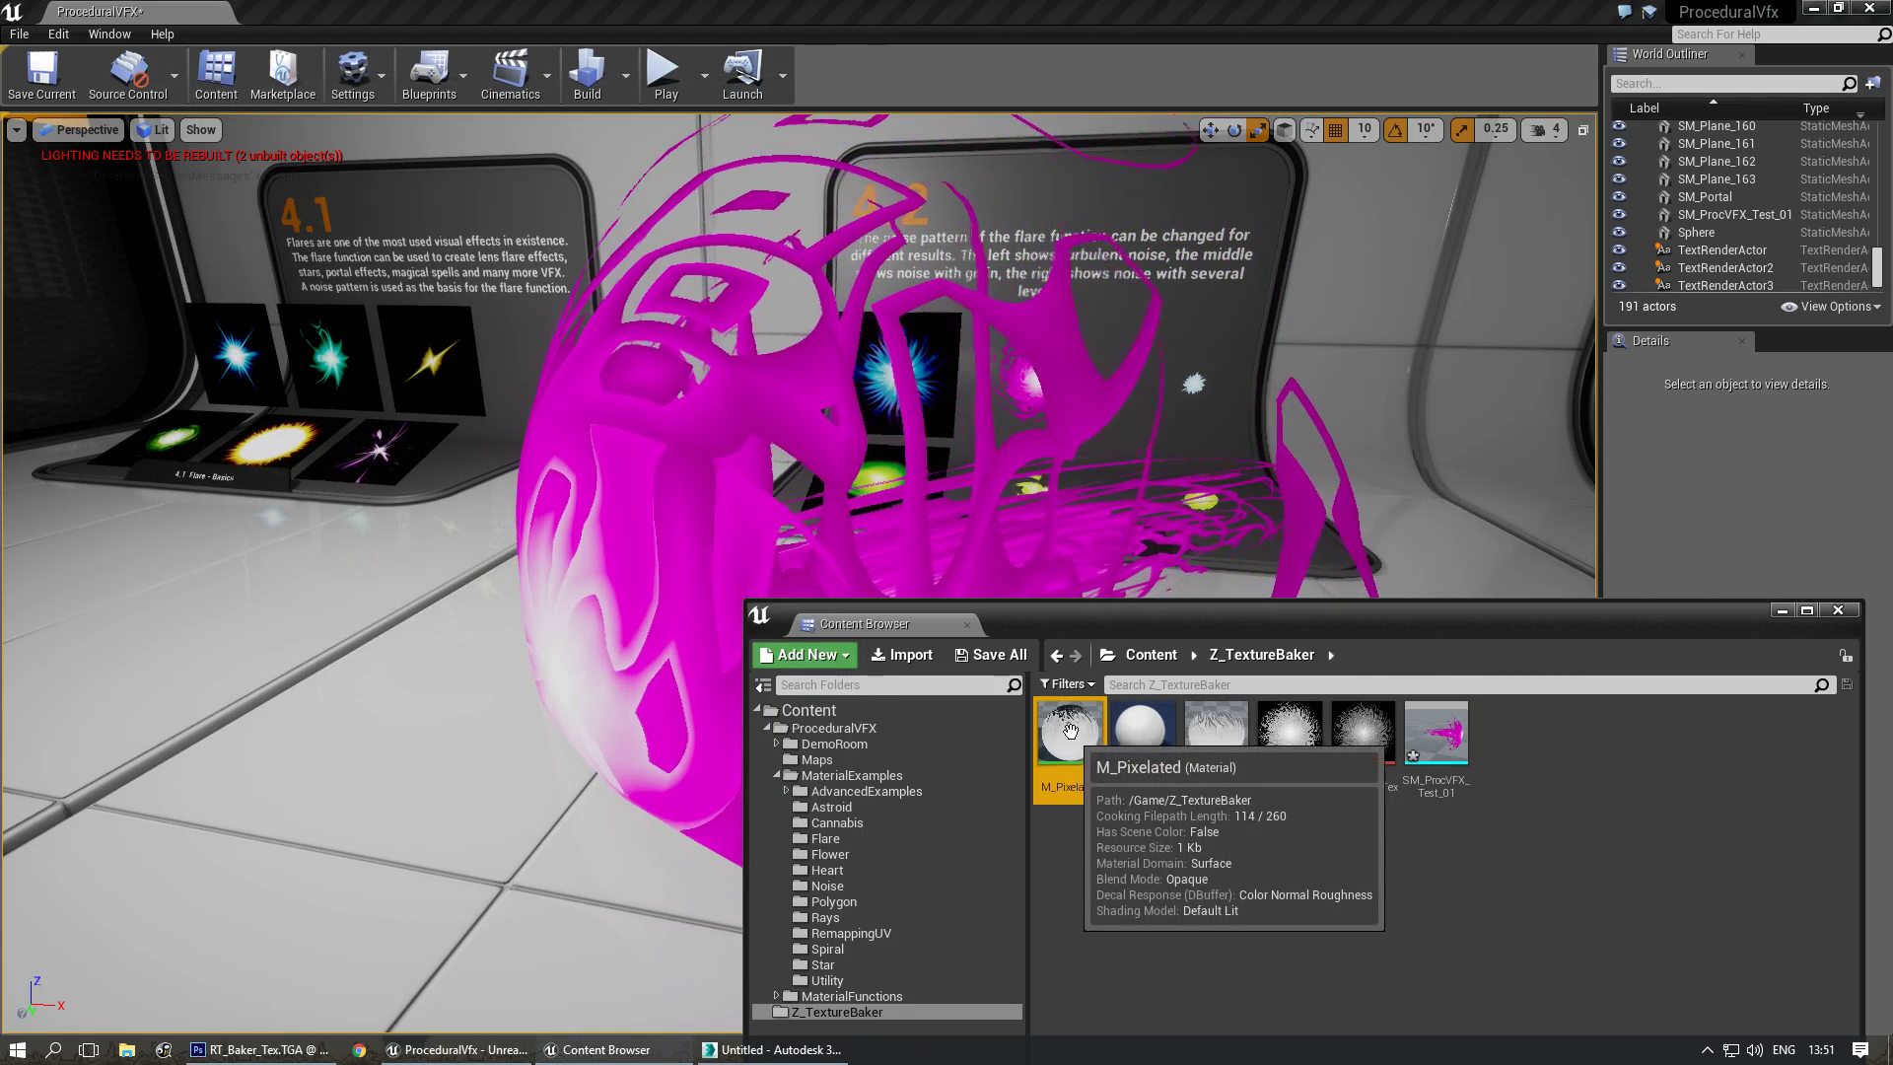
left_click_drag(1070, 734, 616, 570)
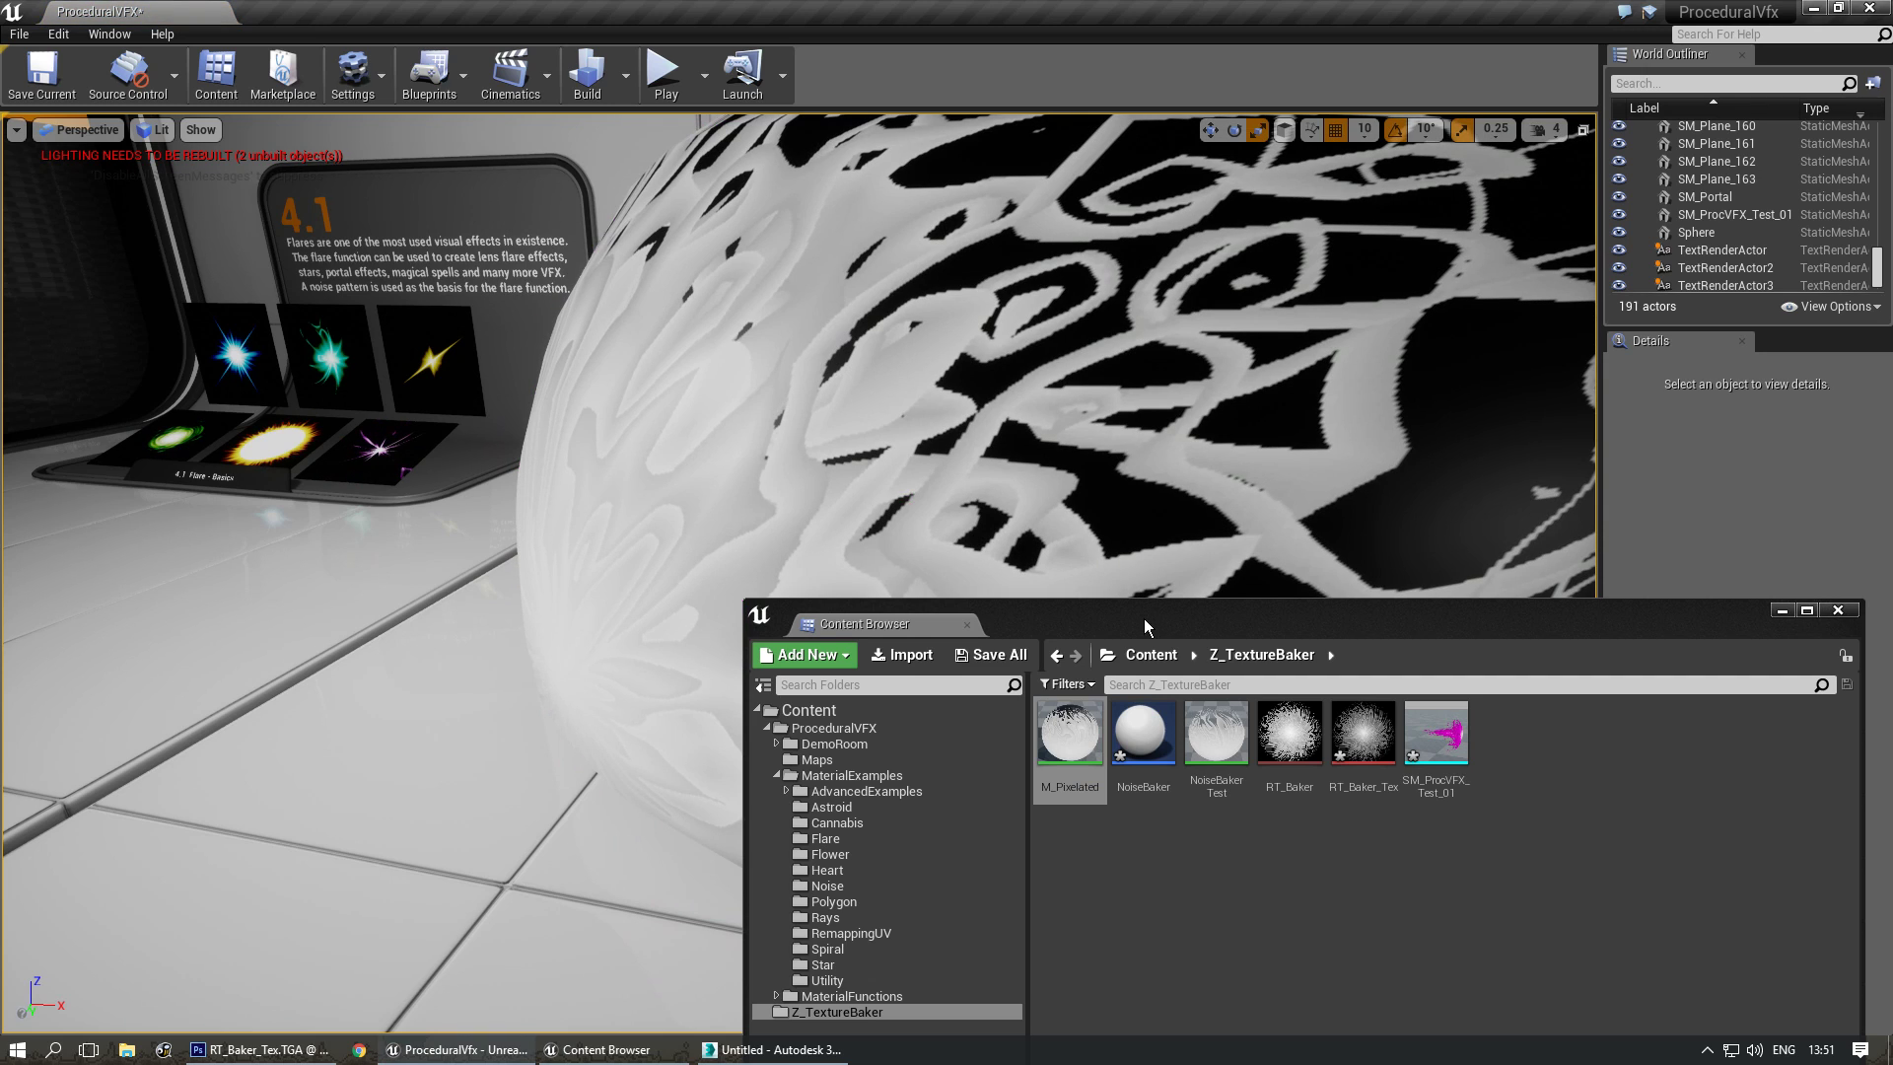
left_click_drag(1145, 628, 1101, 726)
right_click_drag(1114, 488, 1060, 458)
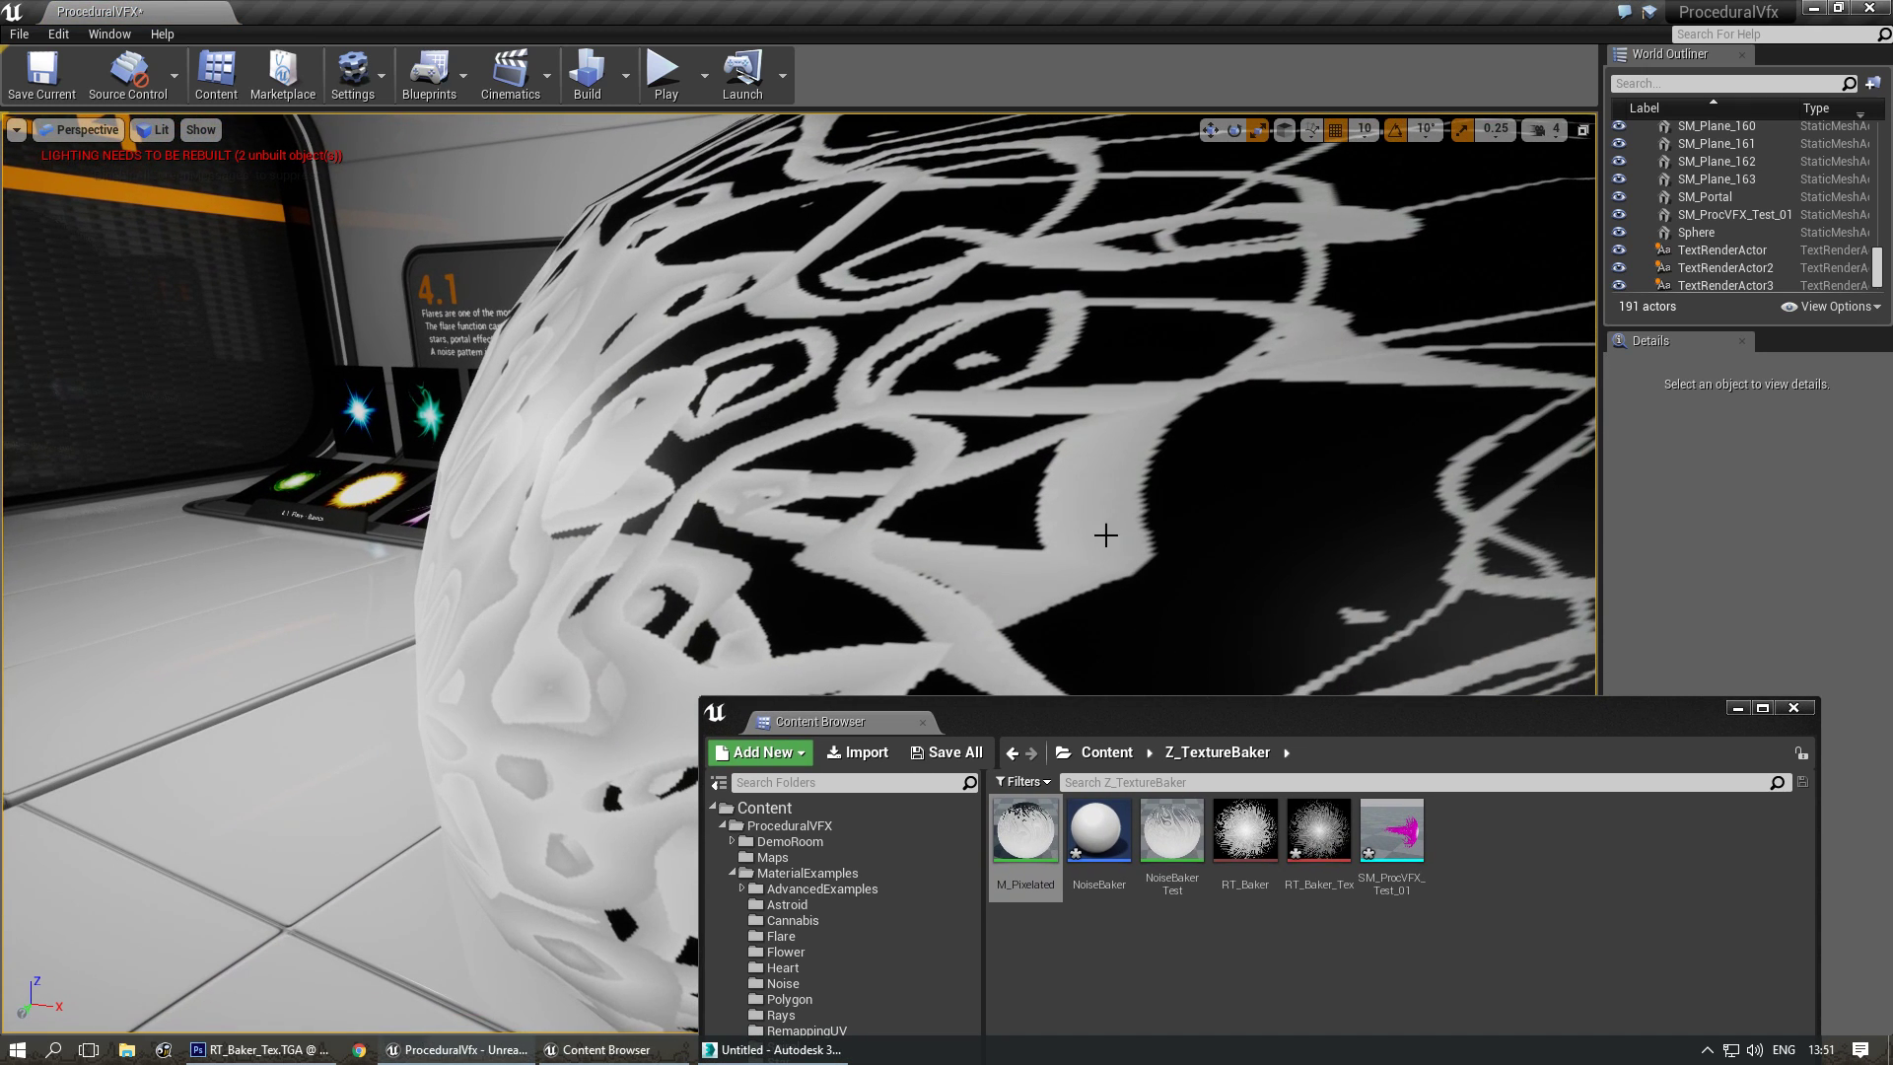
In M_Pixelated, add a 1-x node and route the texture sample's alpha through it into Opacity Mask.
double_click(1021, 814)
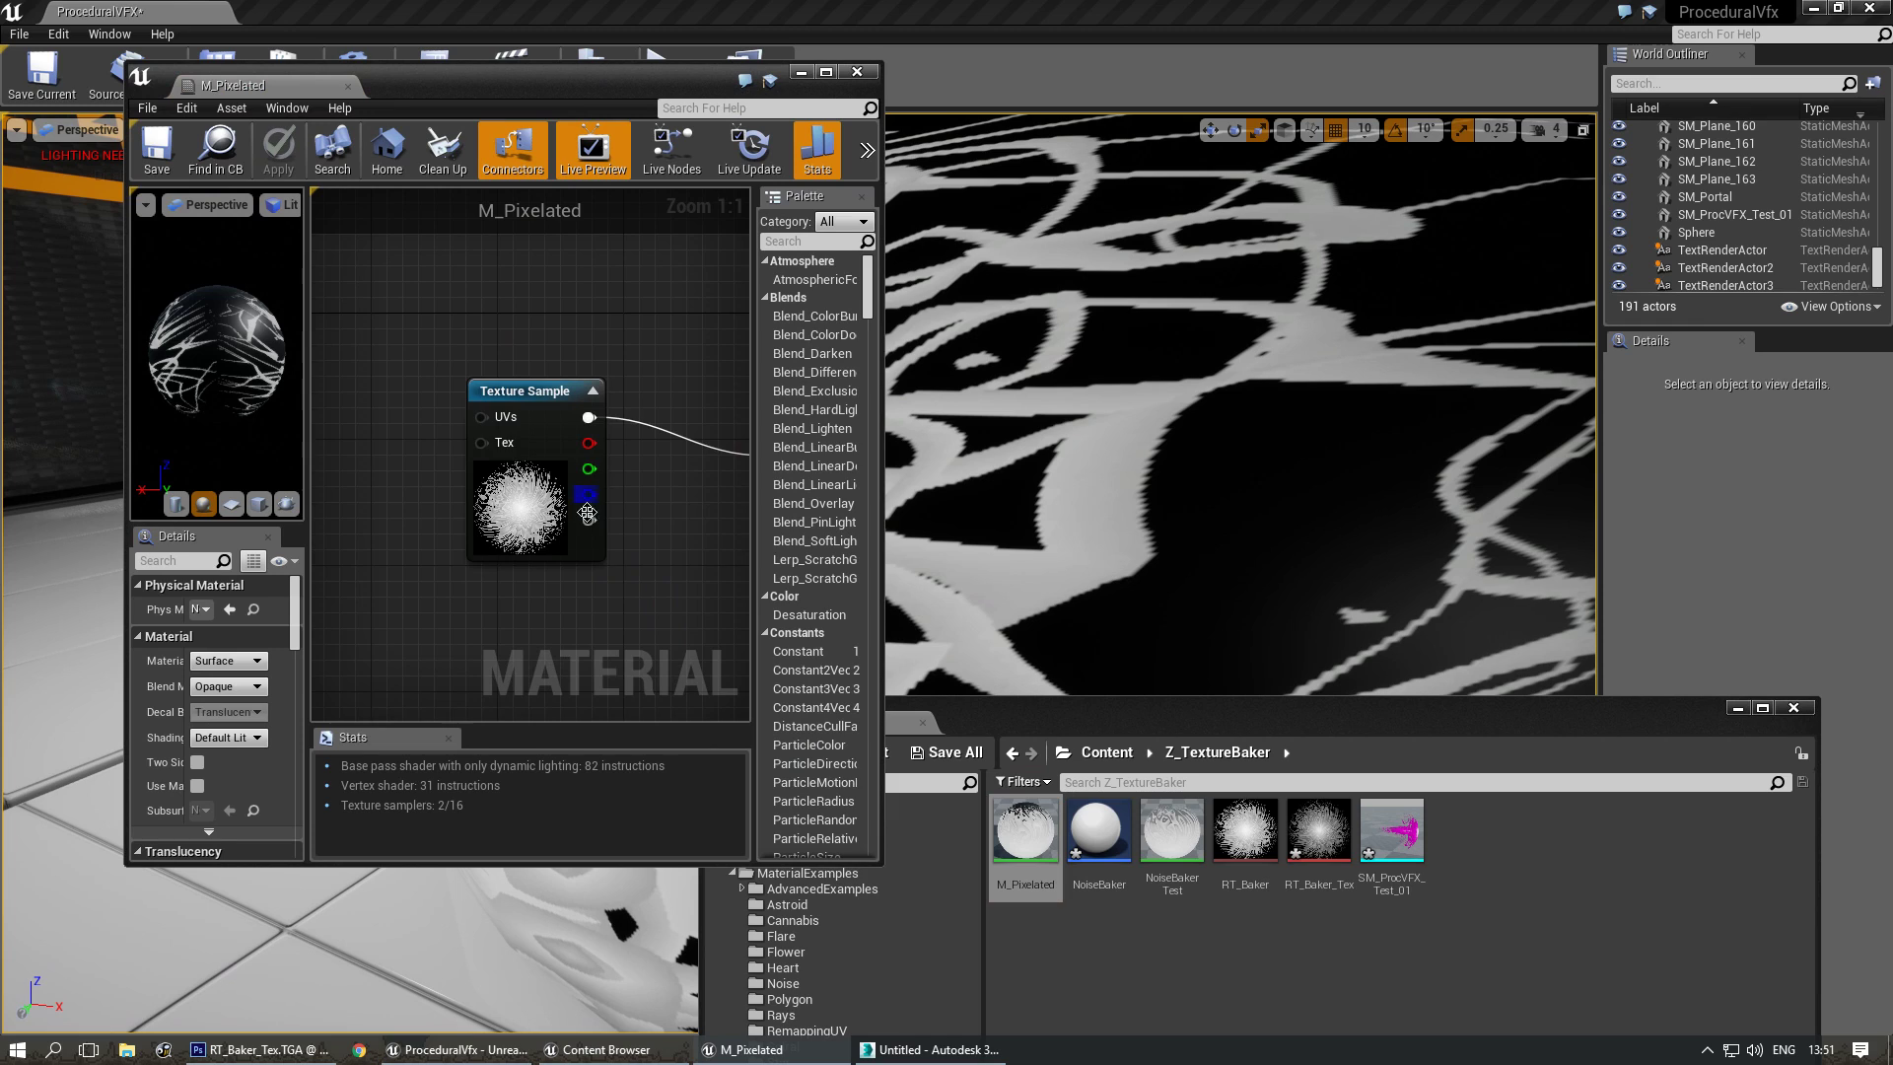
right_click_drag(496, 559, 466, 513)
right_click(465, 513)
type("world")
key("Return")
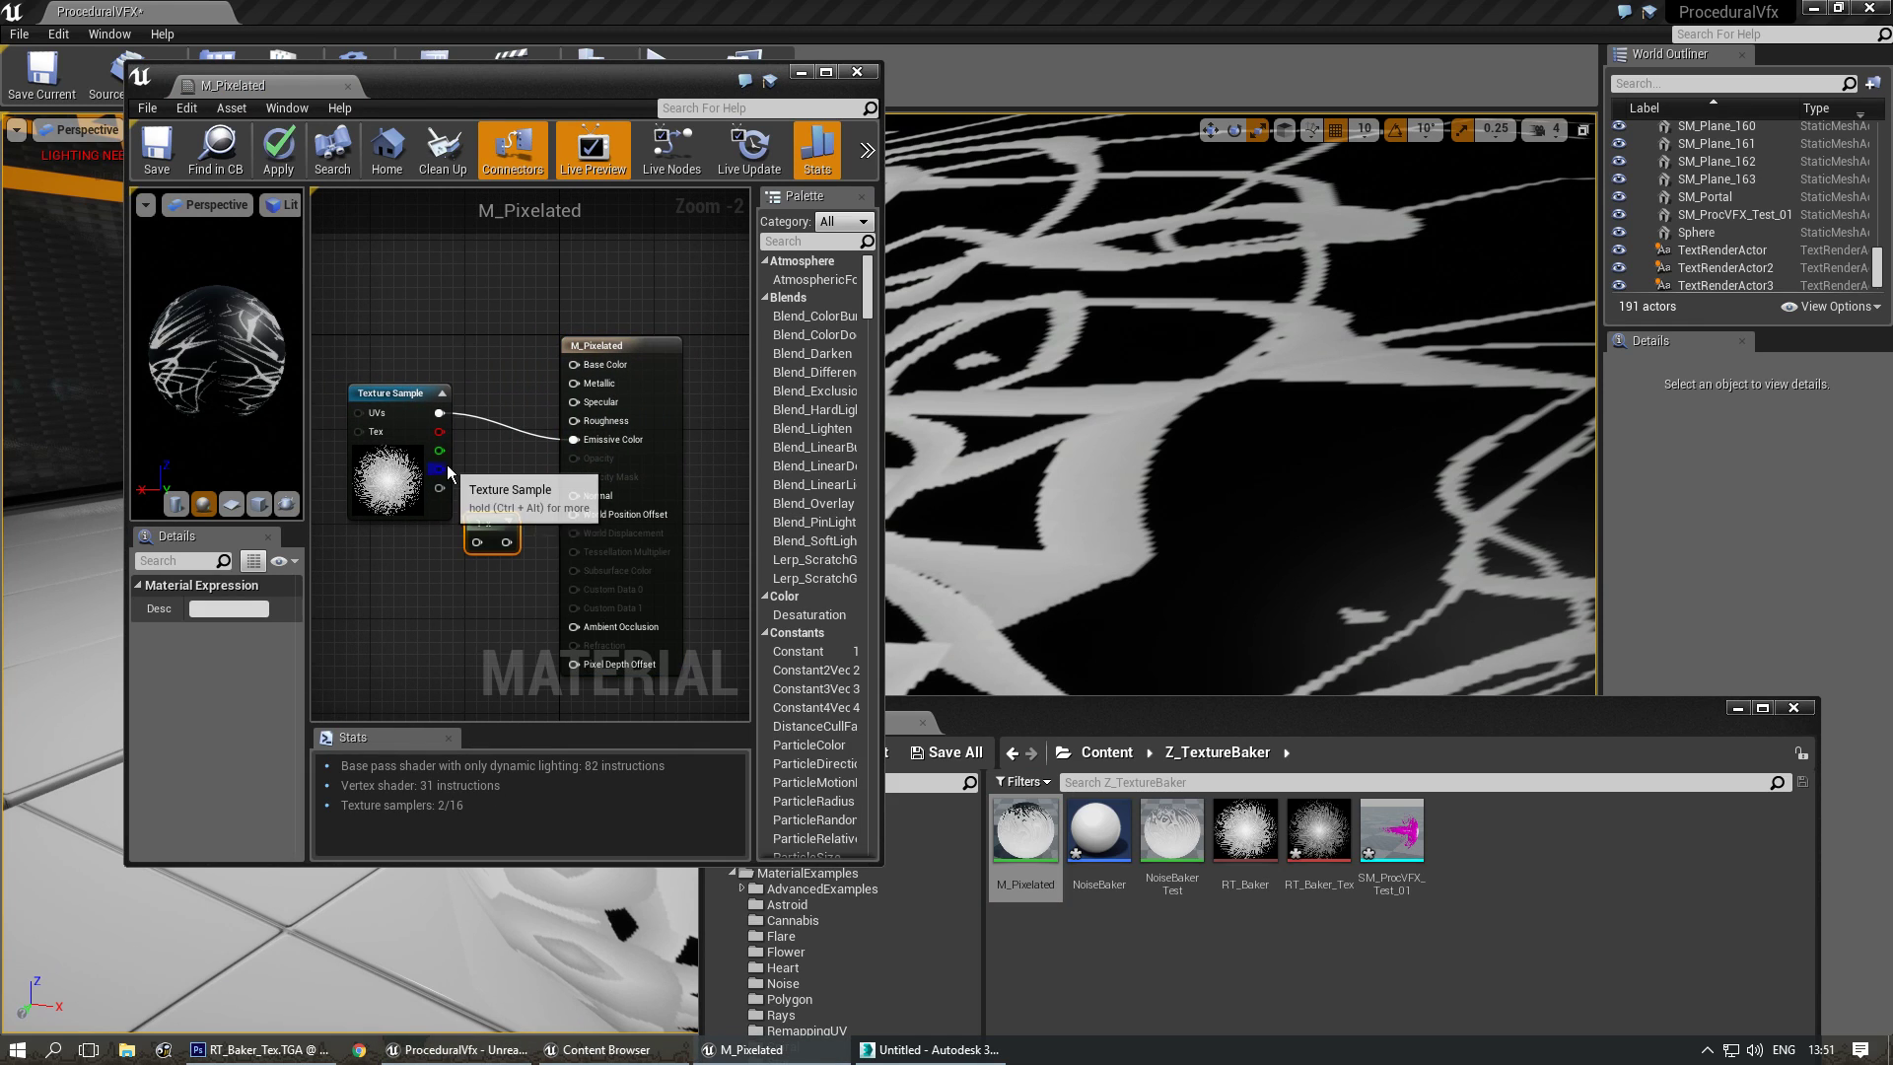
left_click_drag(434, 487, 481, 544)
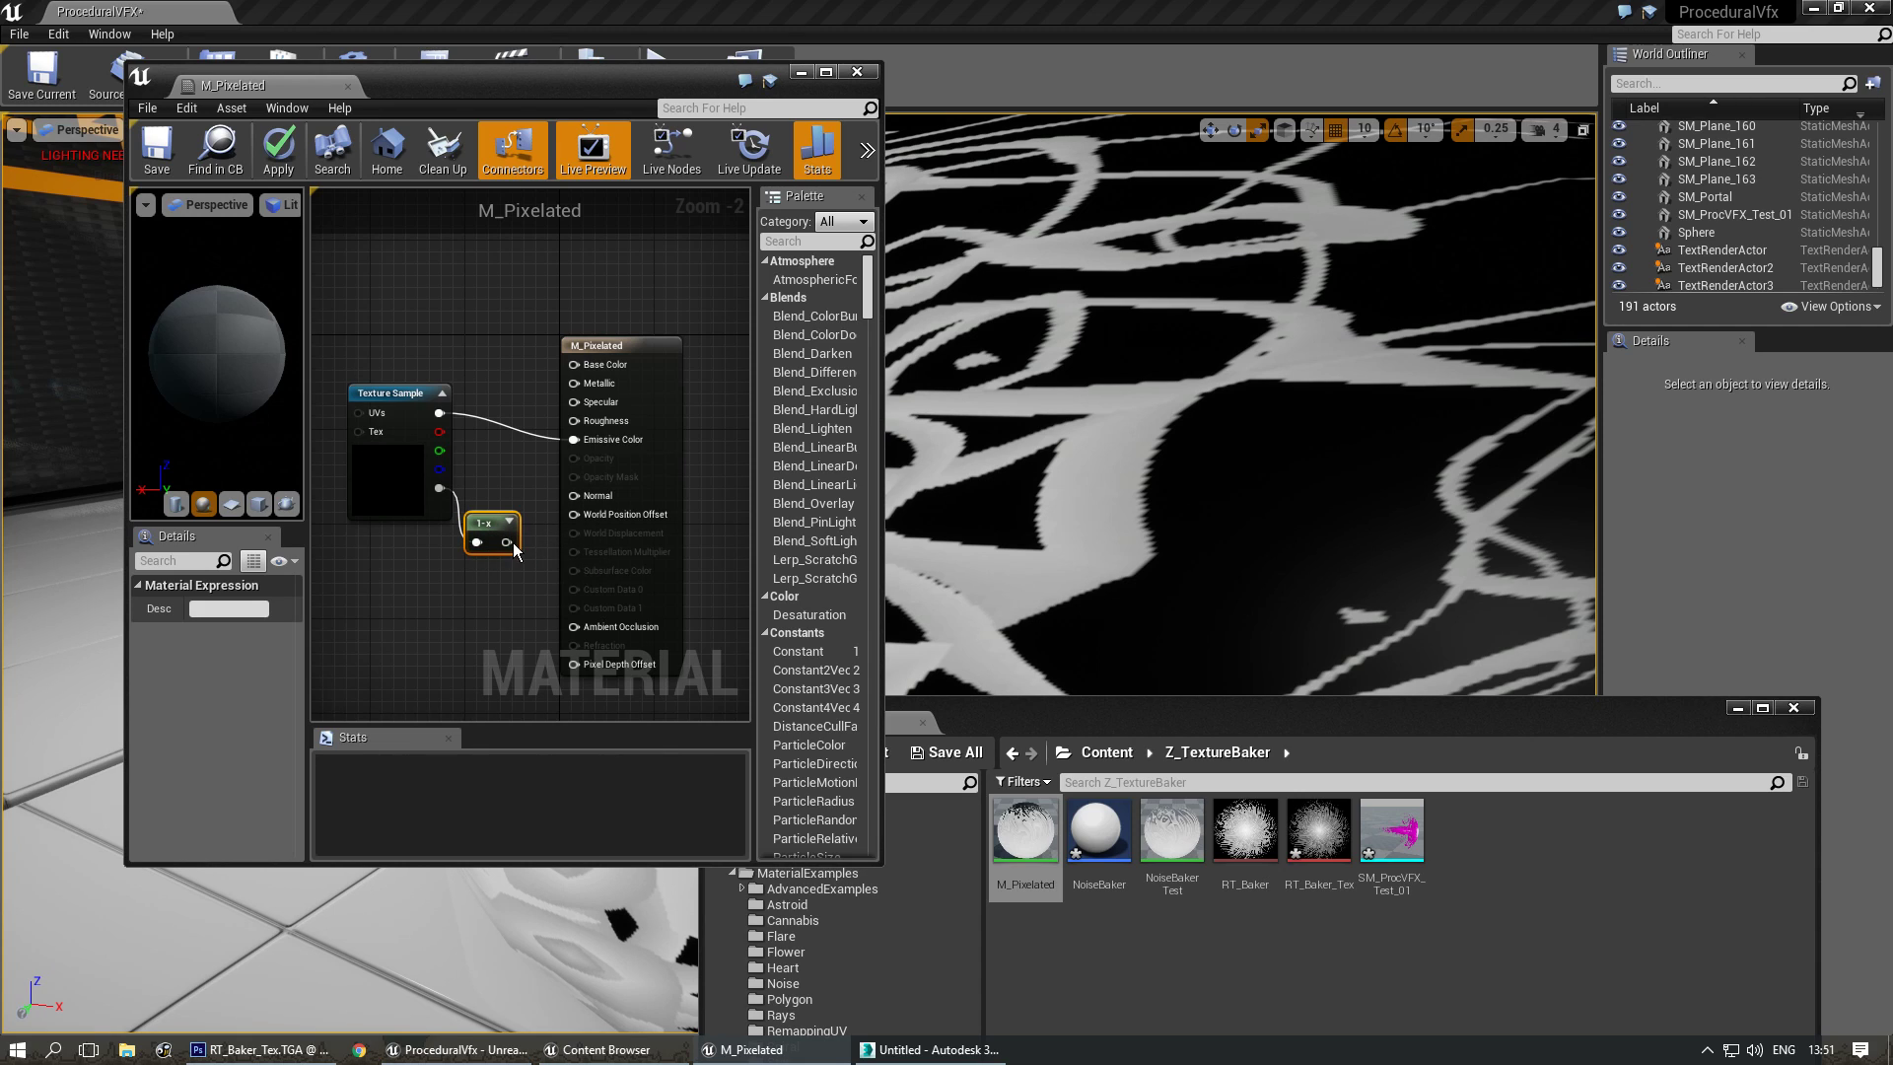
left_click_drag(578, 476, 574, 477)
Set M_Pixelated's blend mode to Masked, save the material, and close its editor.
left_click(465, 570)
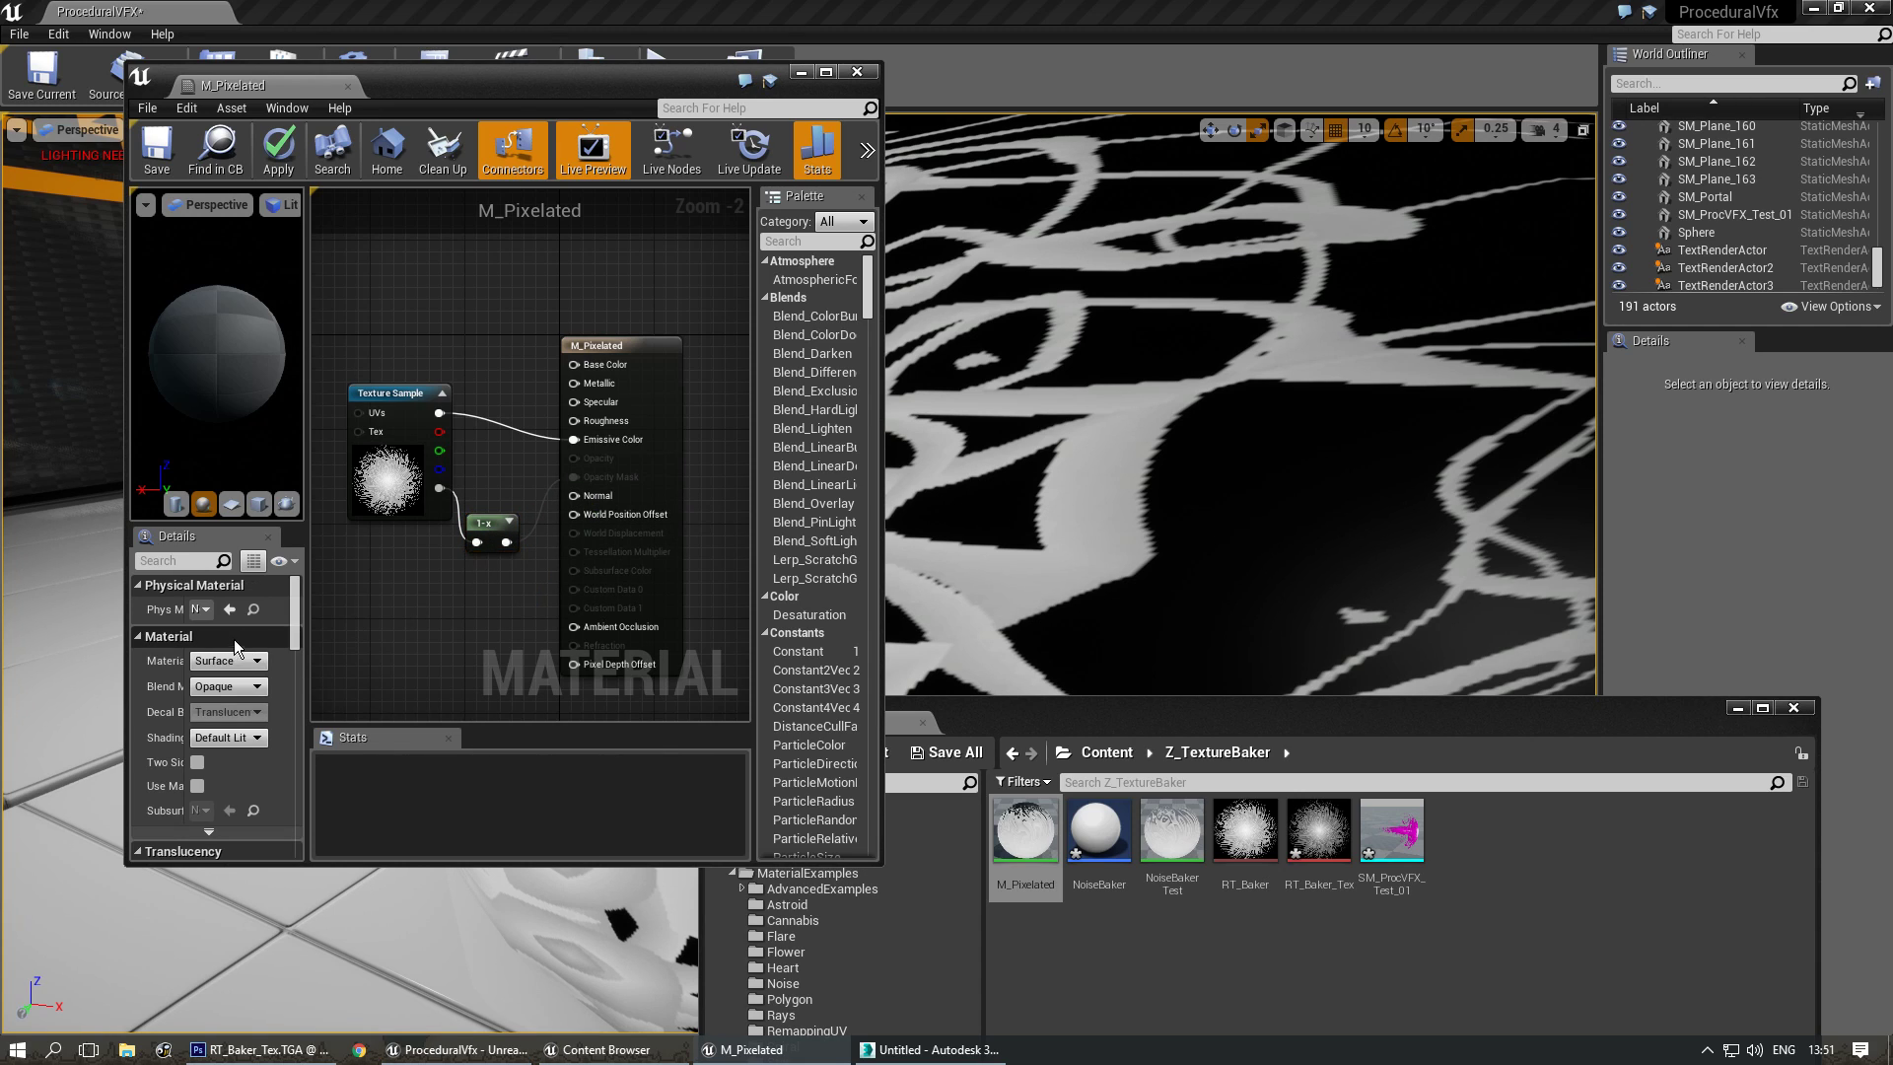
left_click(216, 692)
left_click(235, 713)
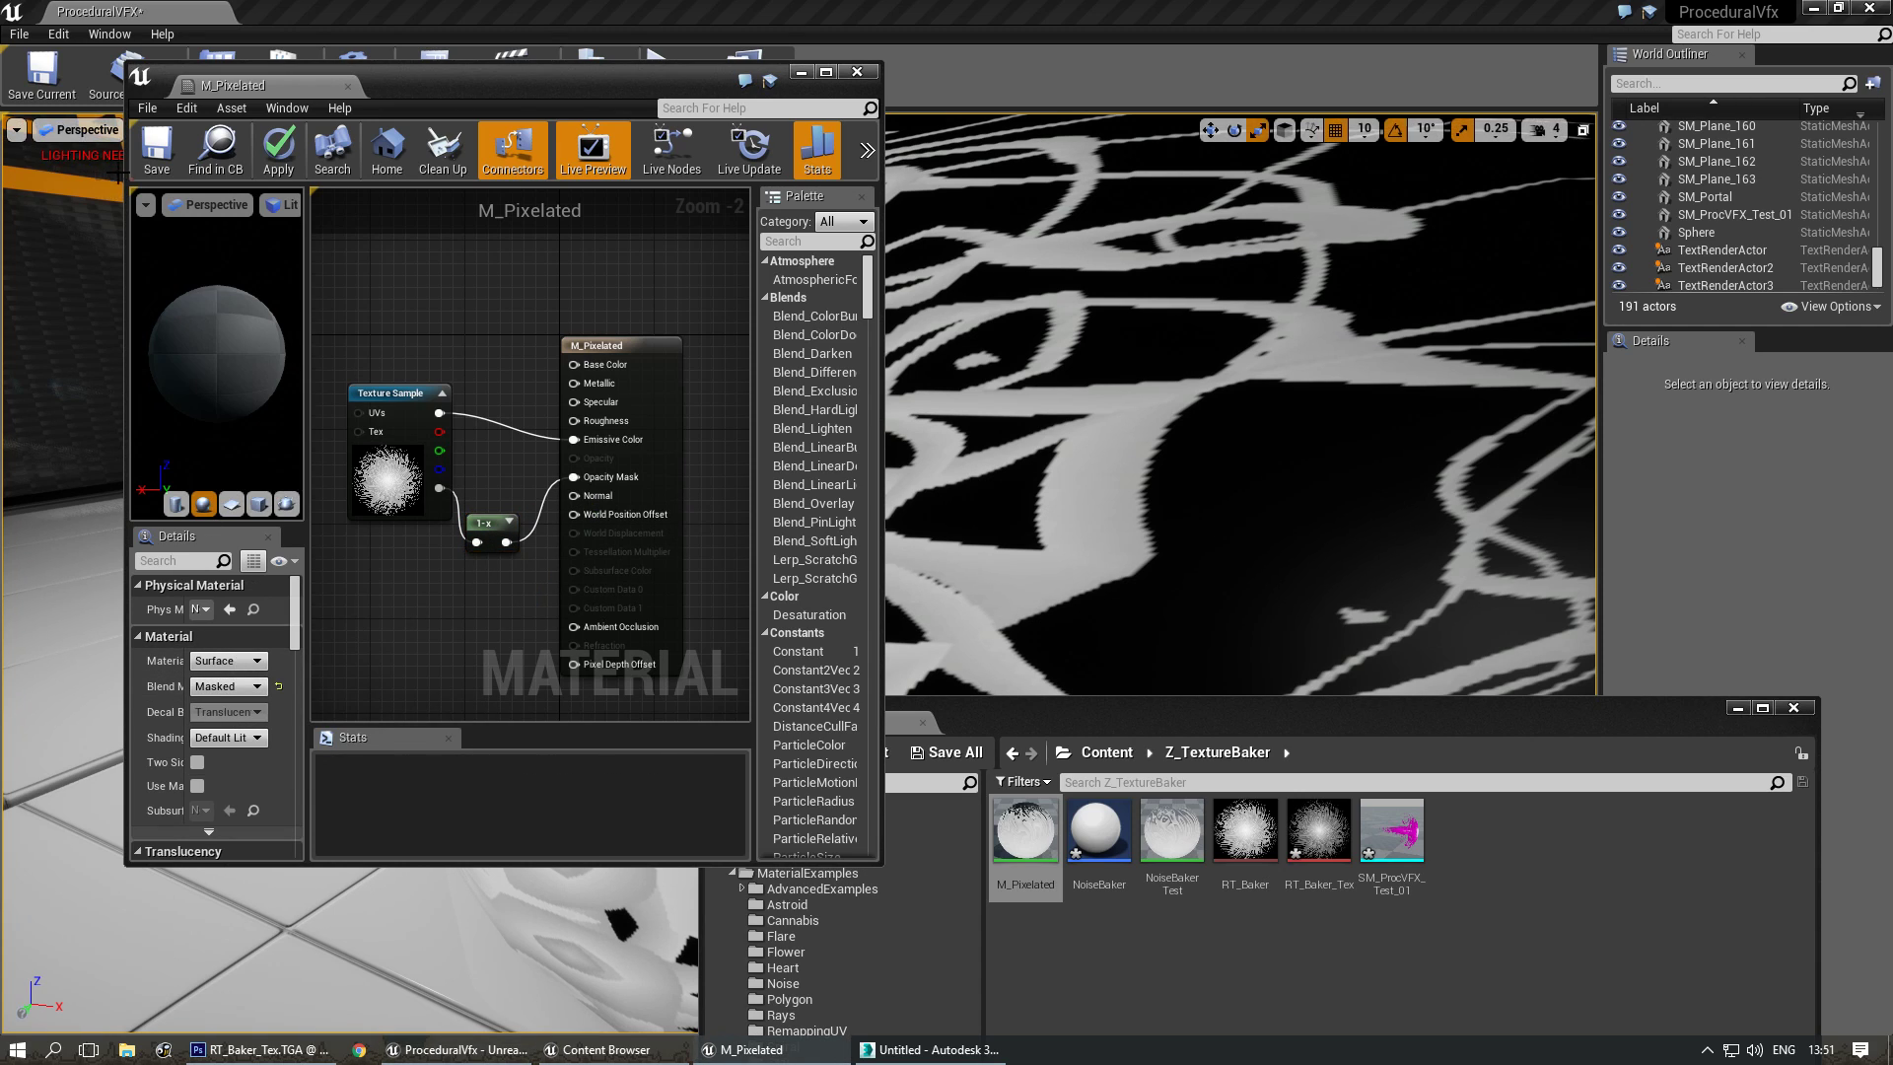
left_click(151, 155)
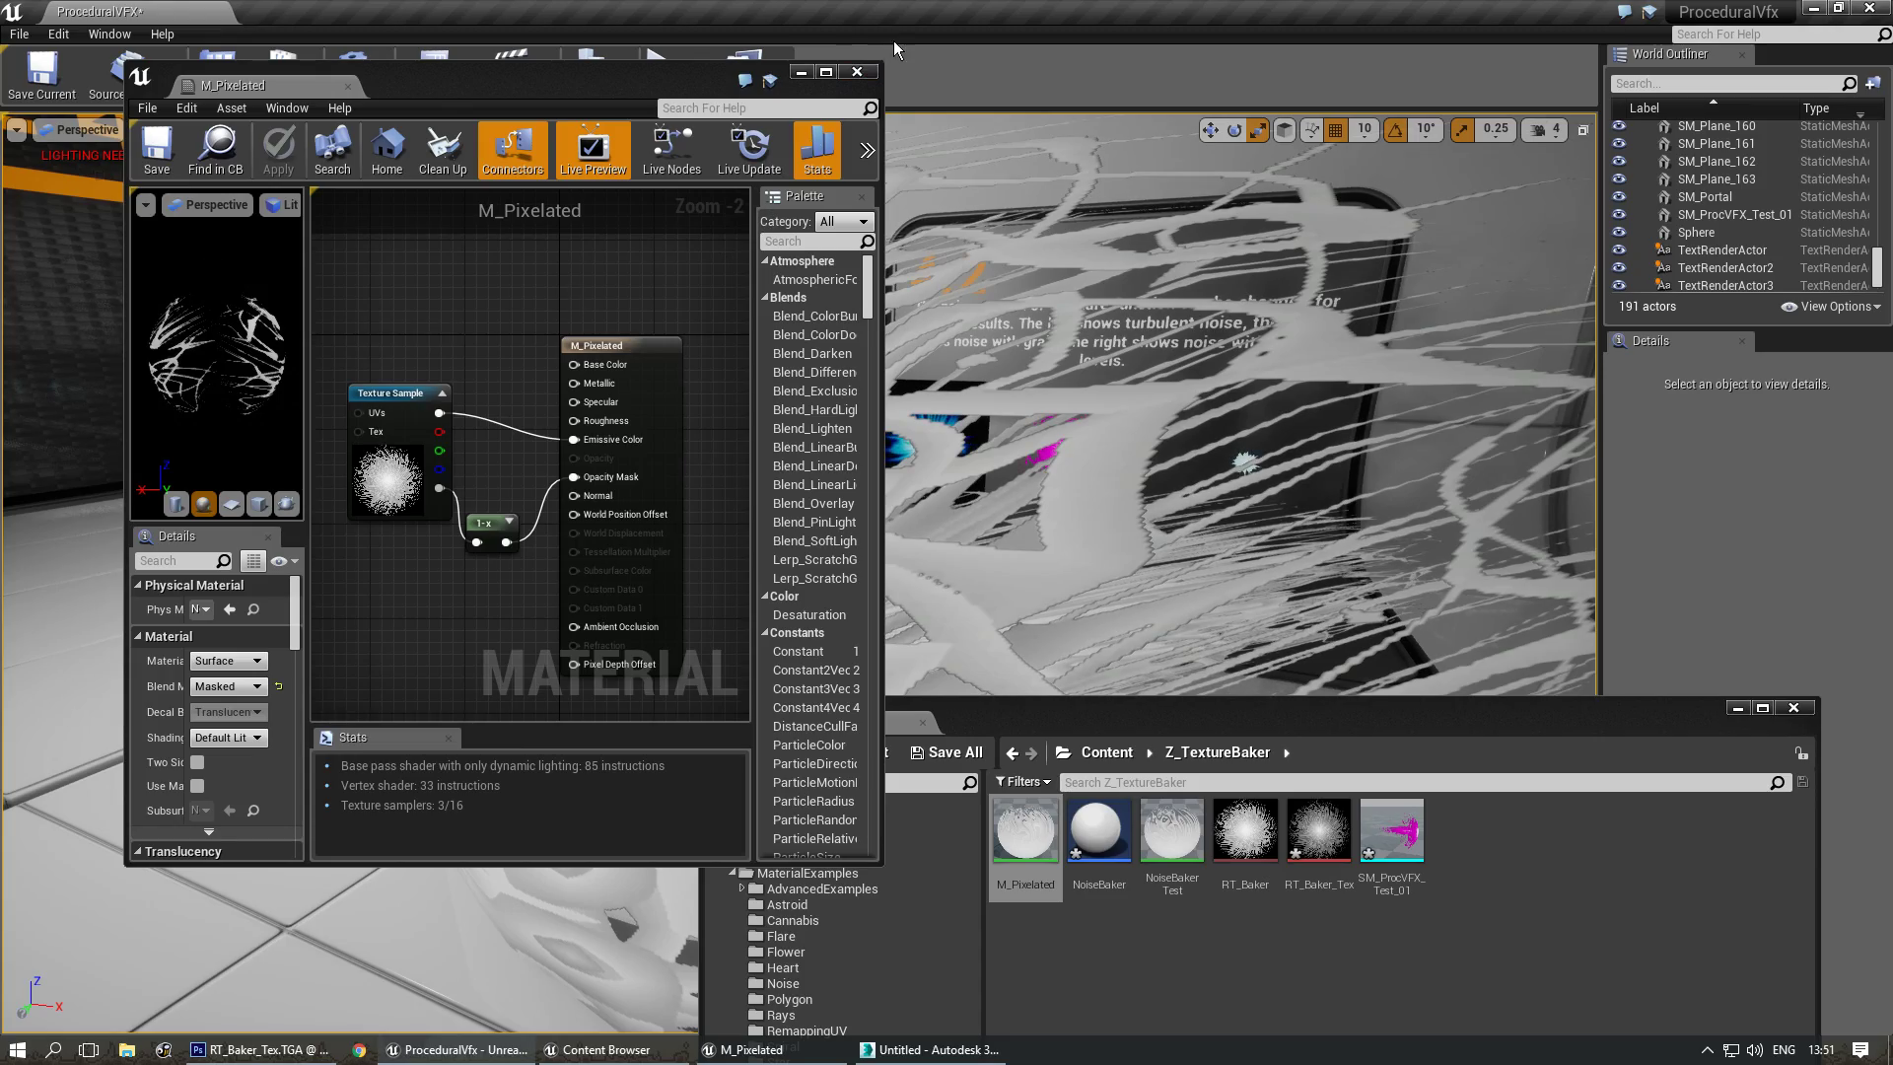
left_click(863, 75)
Select the magenta flare plane in exhibit 4.2 and locate its assigned material asset.
right_click_drag(1061, 495, 1223, 518)
right_click_drag(1208, 592, 1169, 601)
right_click_drag(873, 399, 862, 406)
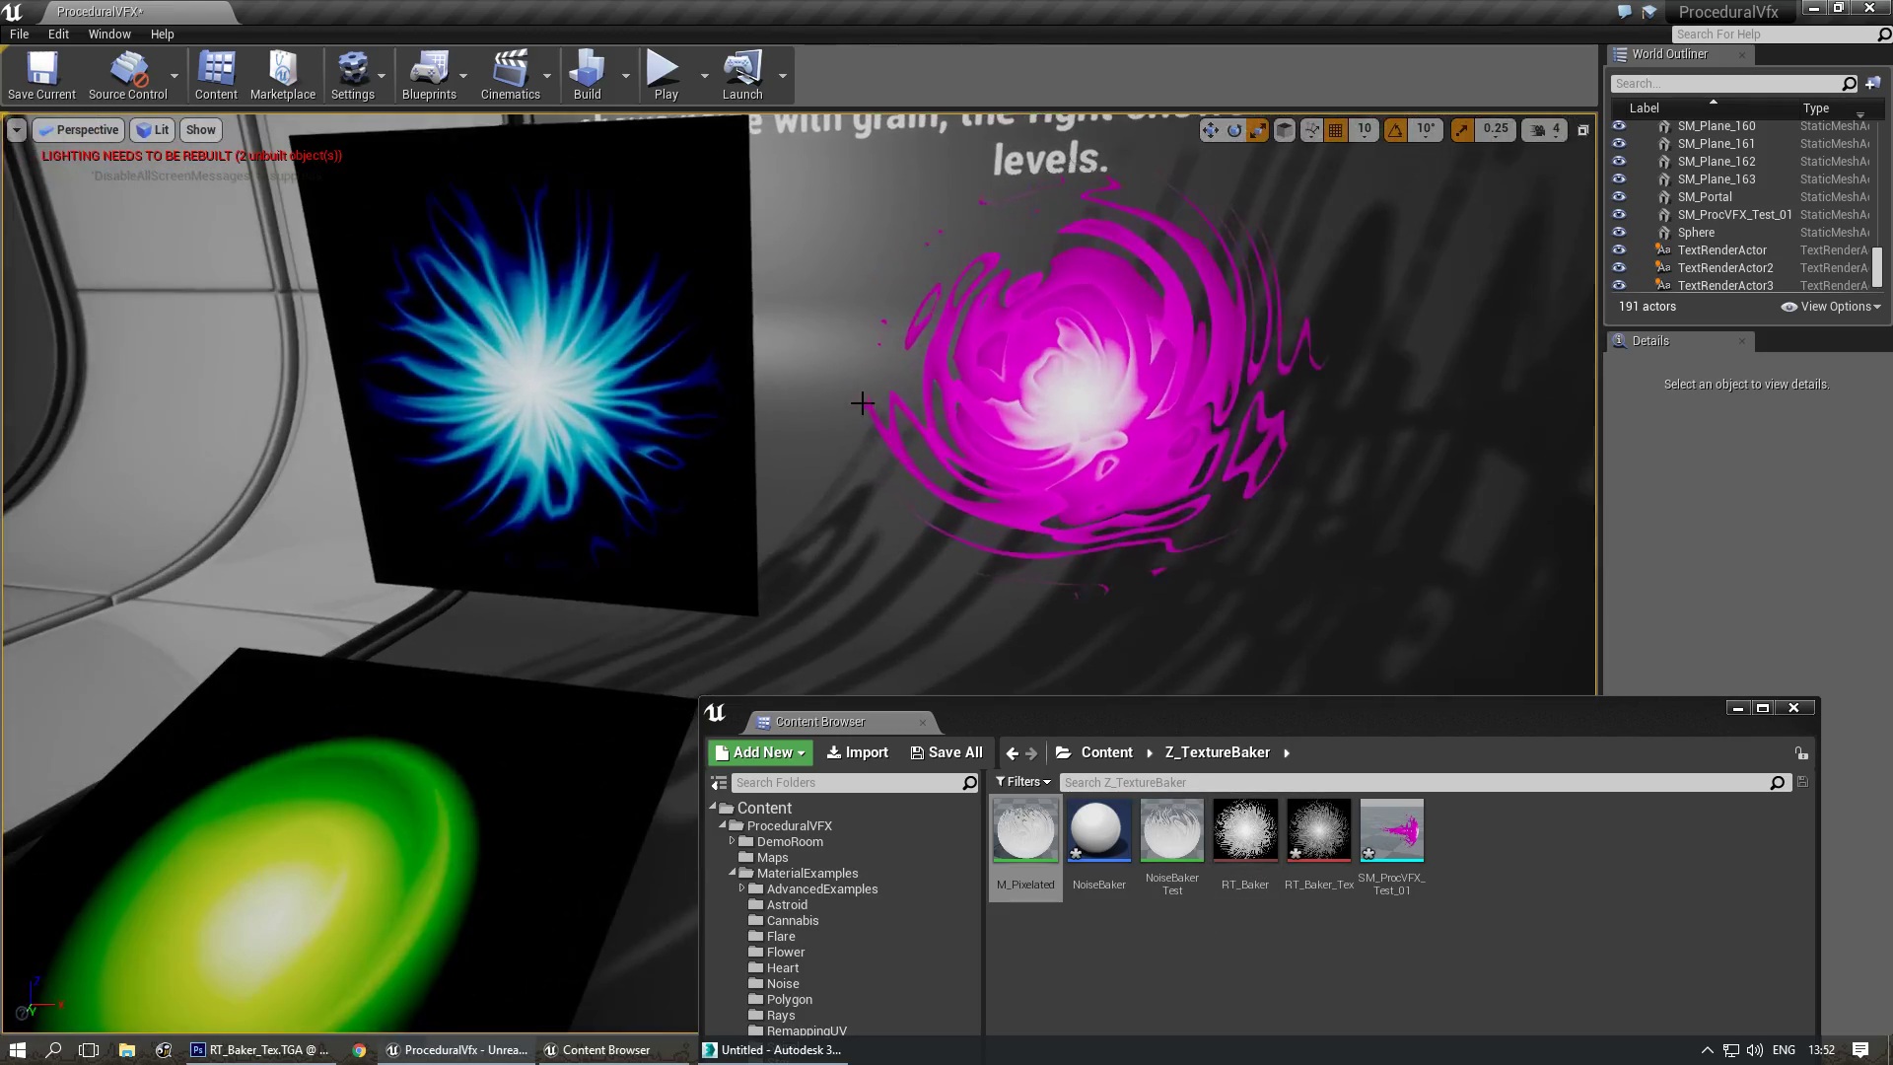
left_click(1080, 400)
right_click_drag(1080, 400, 1065, 414)
right_click_drag(1134, 663, 1136, 669)
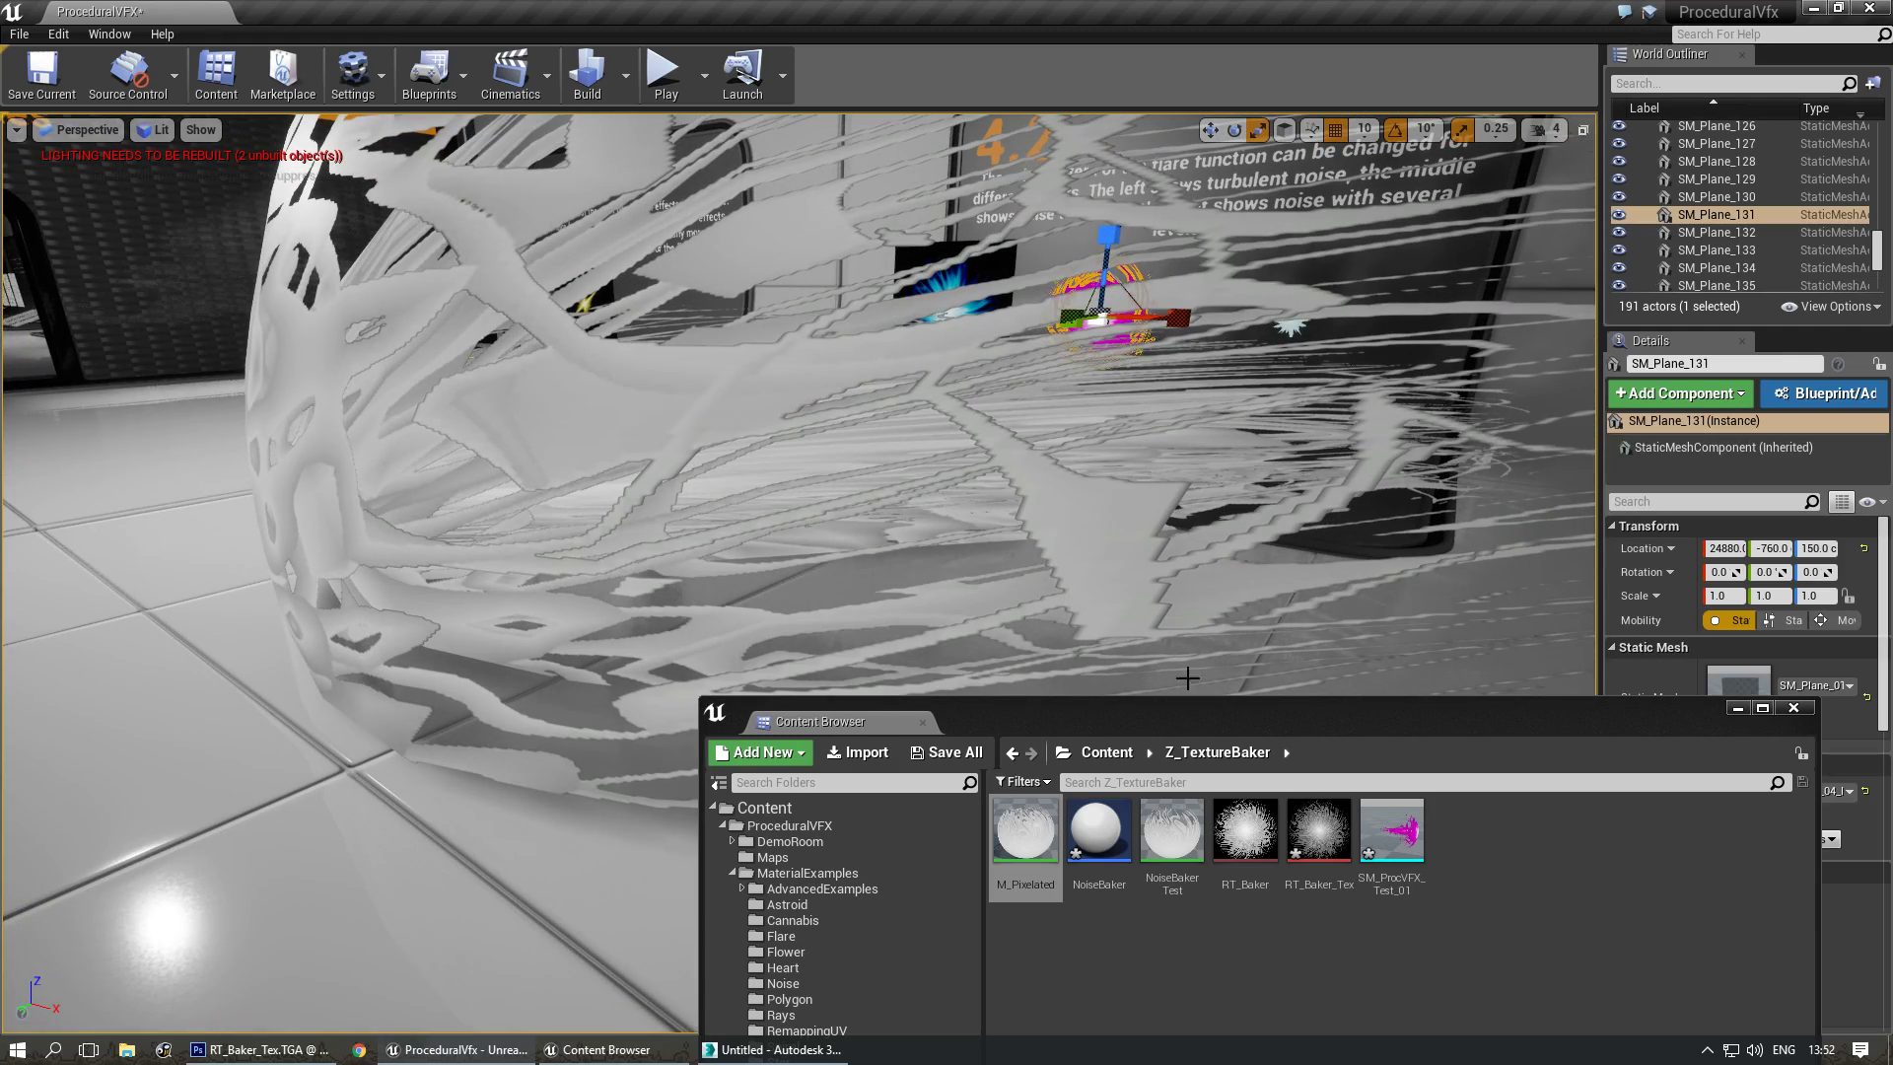
left_click_drag(1679, 723, 1656, 794)
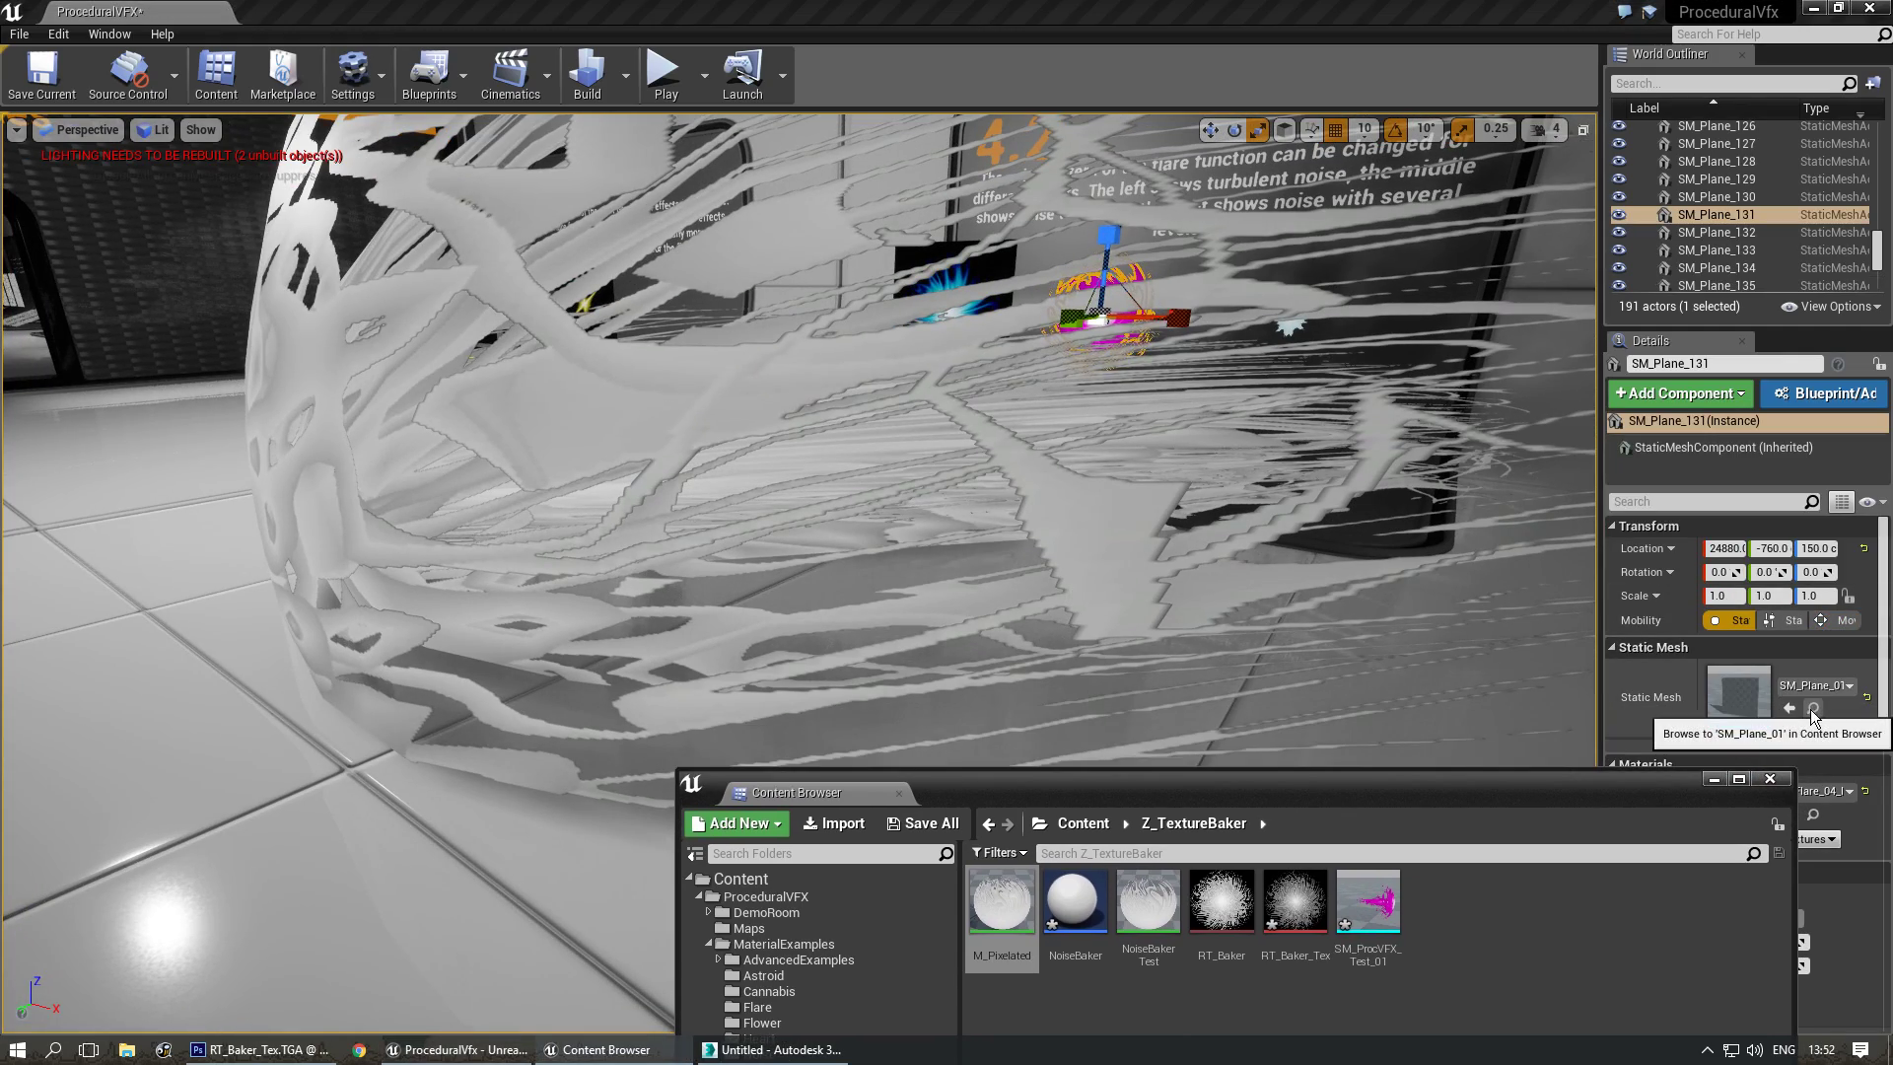
left_click(1813, 708)
left_click_drag(1387, 796, 1332, 802)
right_click_drag(1287, 538, 1287, 537)
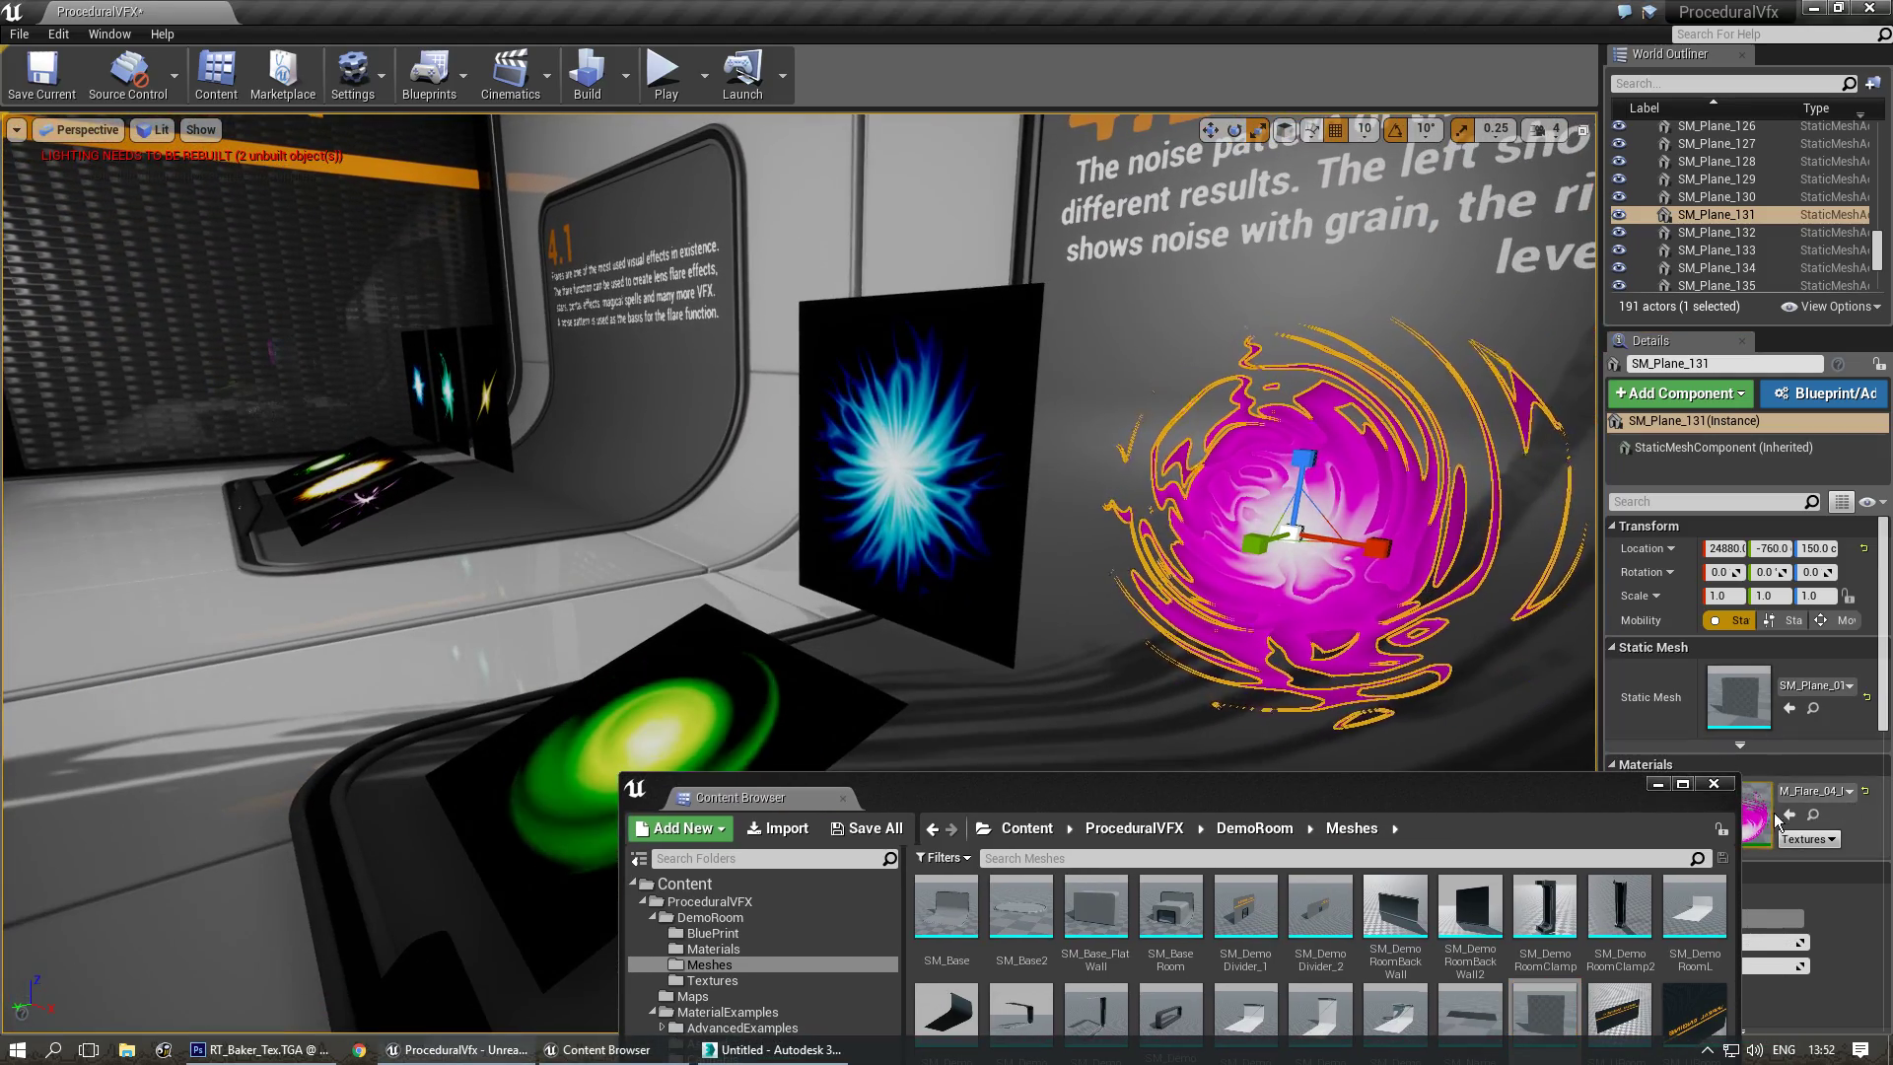
left_click(1815, 817)
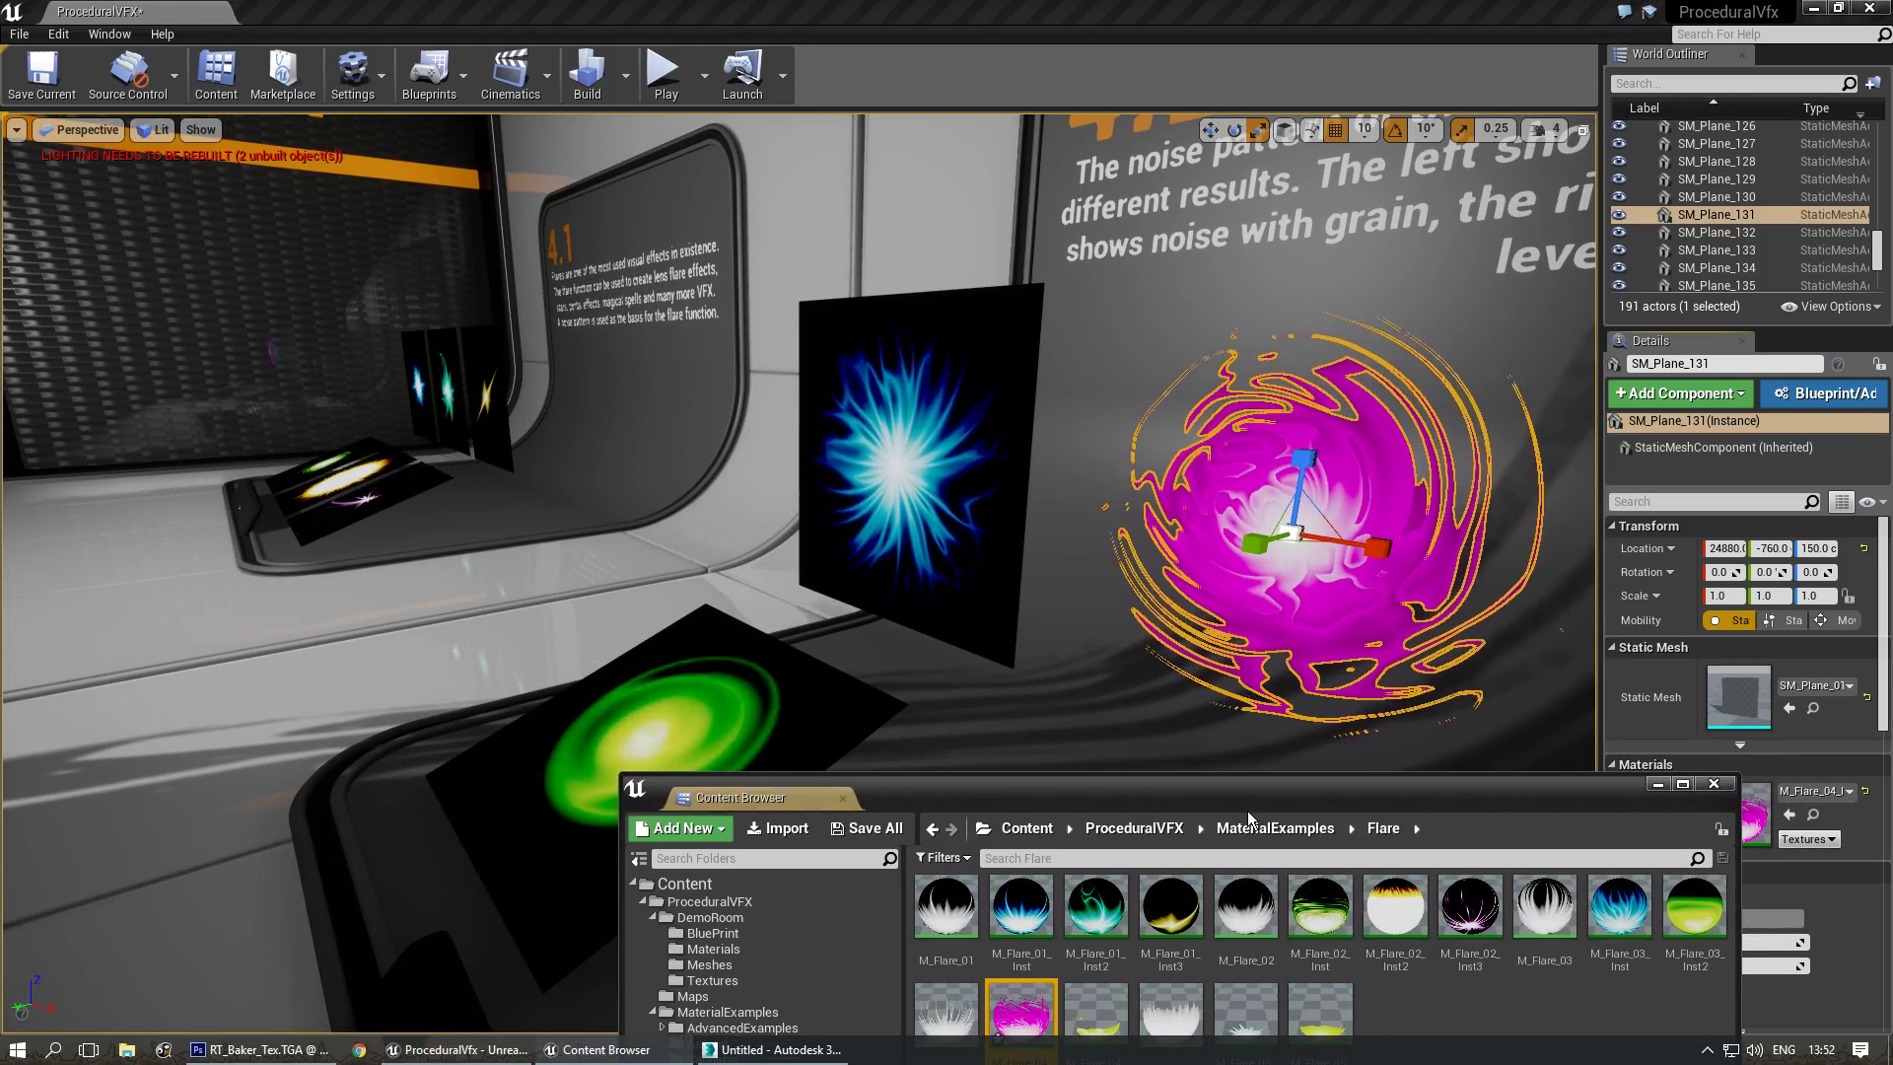
Apply the M_Flare_04_Inst material to the large flare mesh.
left_click_drag(1179, 775, 1125, 779)
key("s")
right_click_drag(1124, 777, 1124, 777)
left_click_drag(966, 1015, 634, 669)
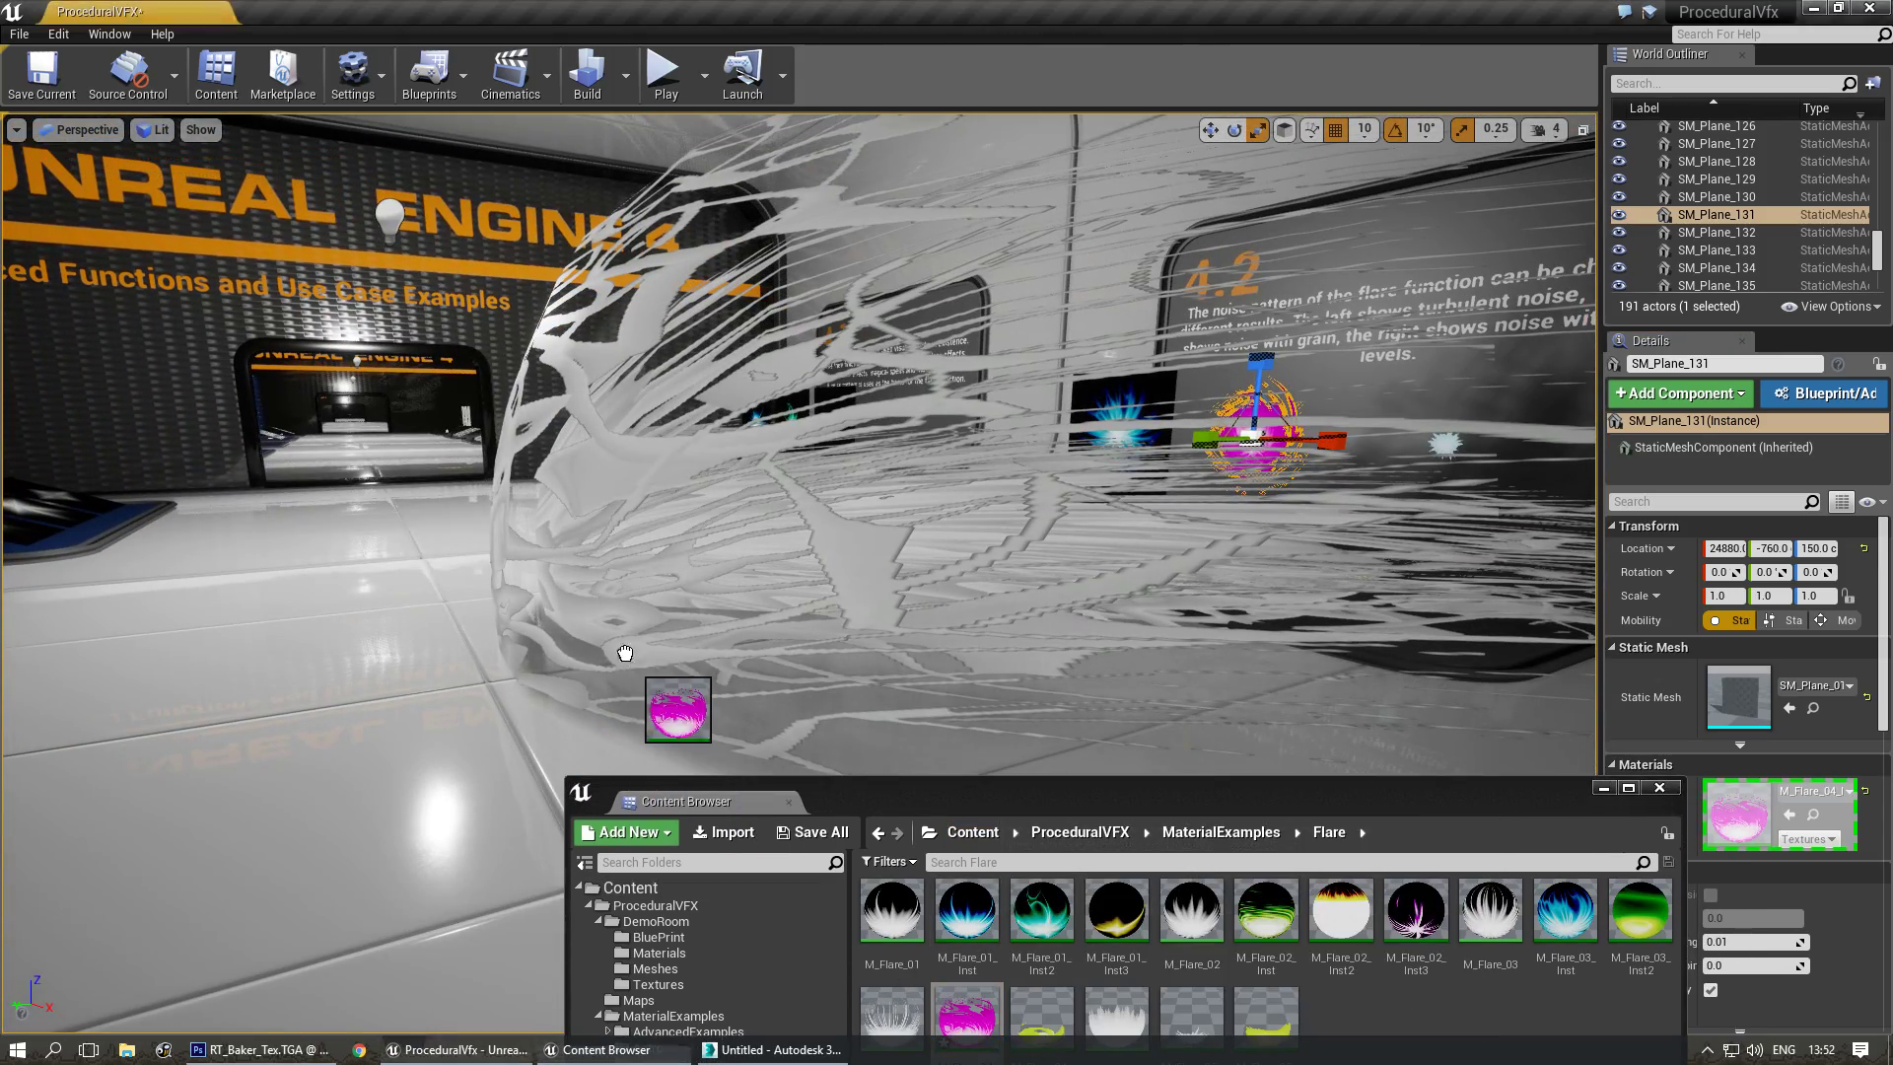
left_click_drag(609, 477, 609, 477)
right_click_drag(609, 477, 608, 477)
Replace the large flare mesh's material with M_Flare_04_Inst2.
left_click_drag(1027, 805, 819, 523)
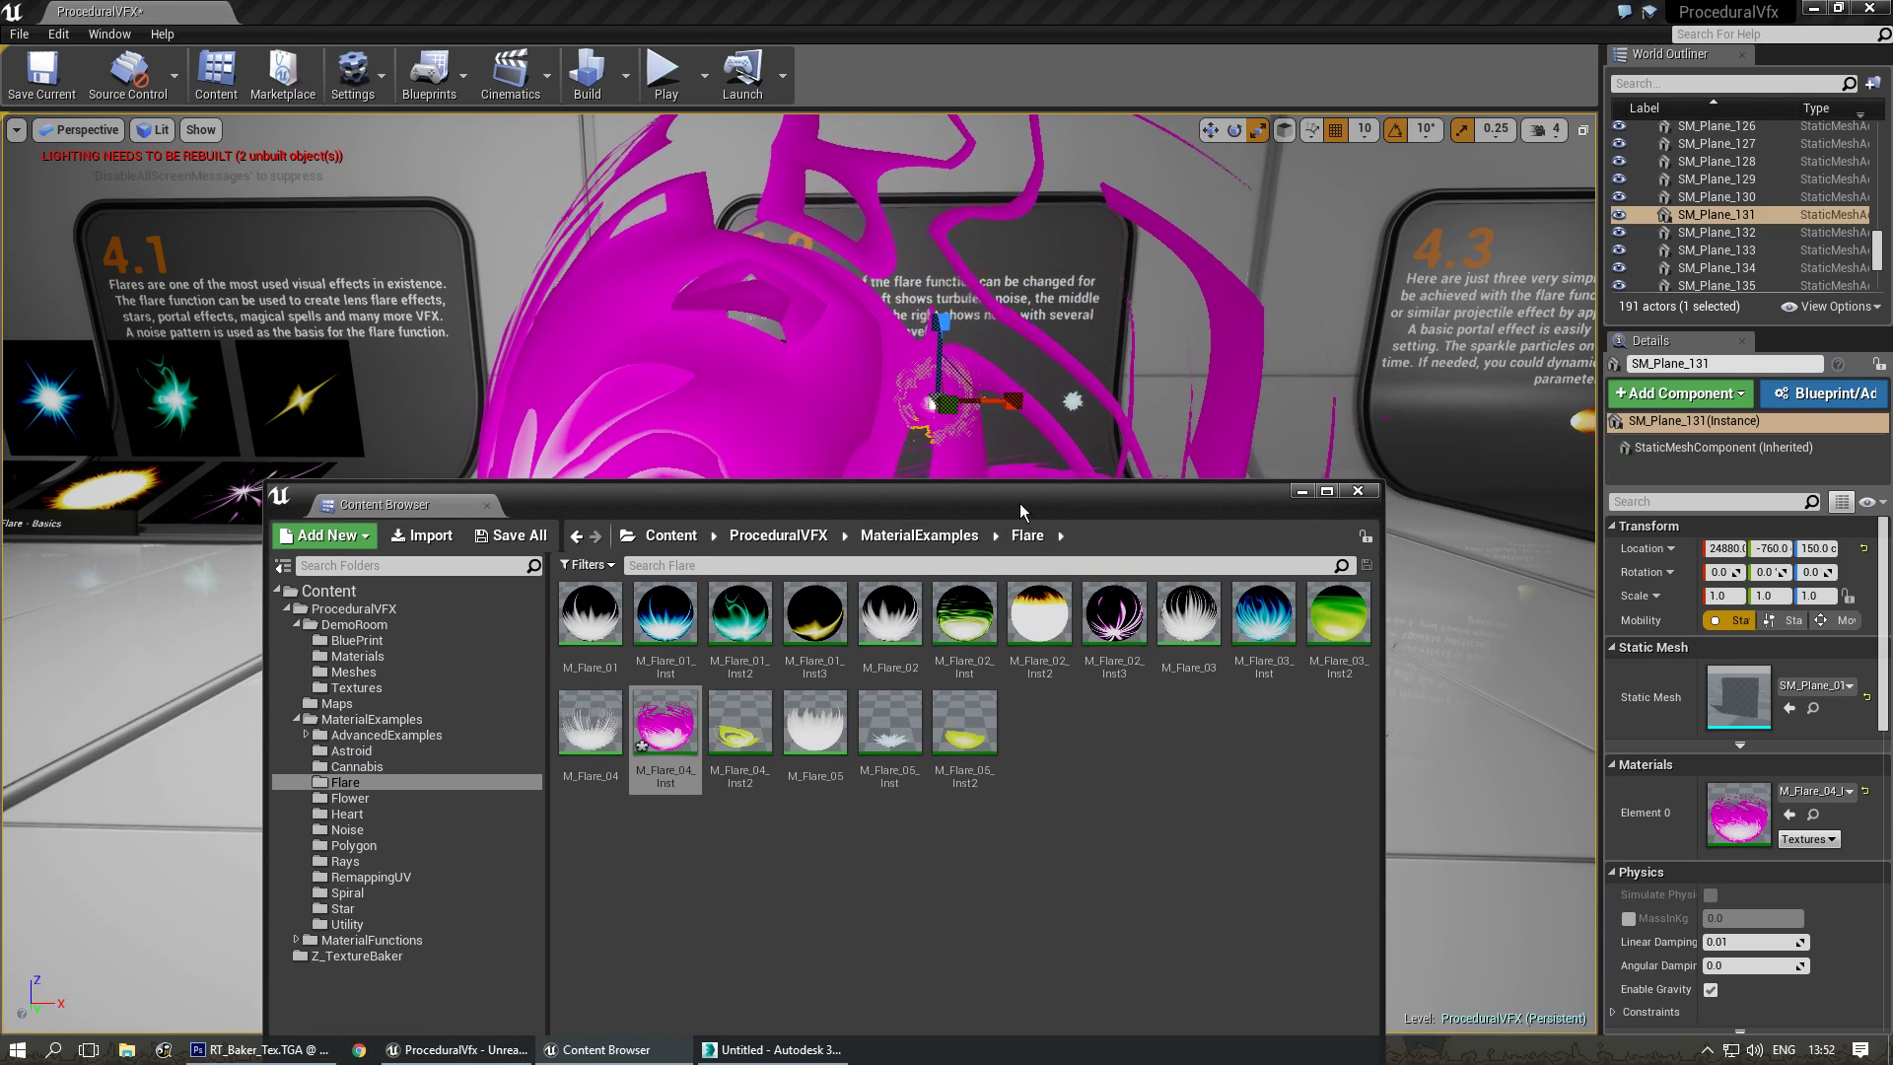
left_click_drag(1020, 506, 1181, 654)
left_click_drag(904, 873, 729, 533)
left_click_drag(852, 655, 861, 828)
right_click_drag(858, 765, 888, 765)
right_click_drag(892, 630, 794, 596)
Select the large flare mesh and raise it to a Z location of 230.
key("w")
left_click(805, 632)
left_click_drag(1056, 513, 1051, 284)
right_click_drag(967, 247, 1045, 291)
key("a")
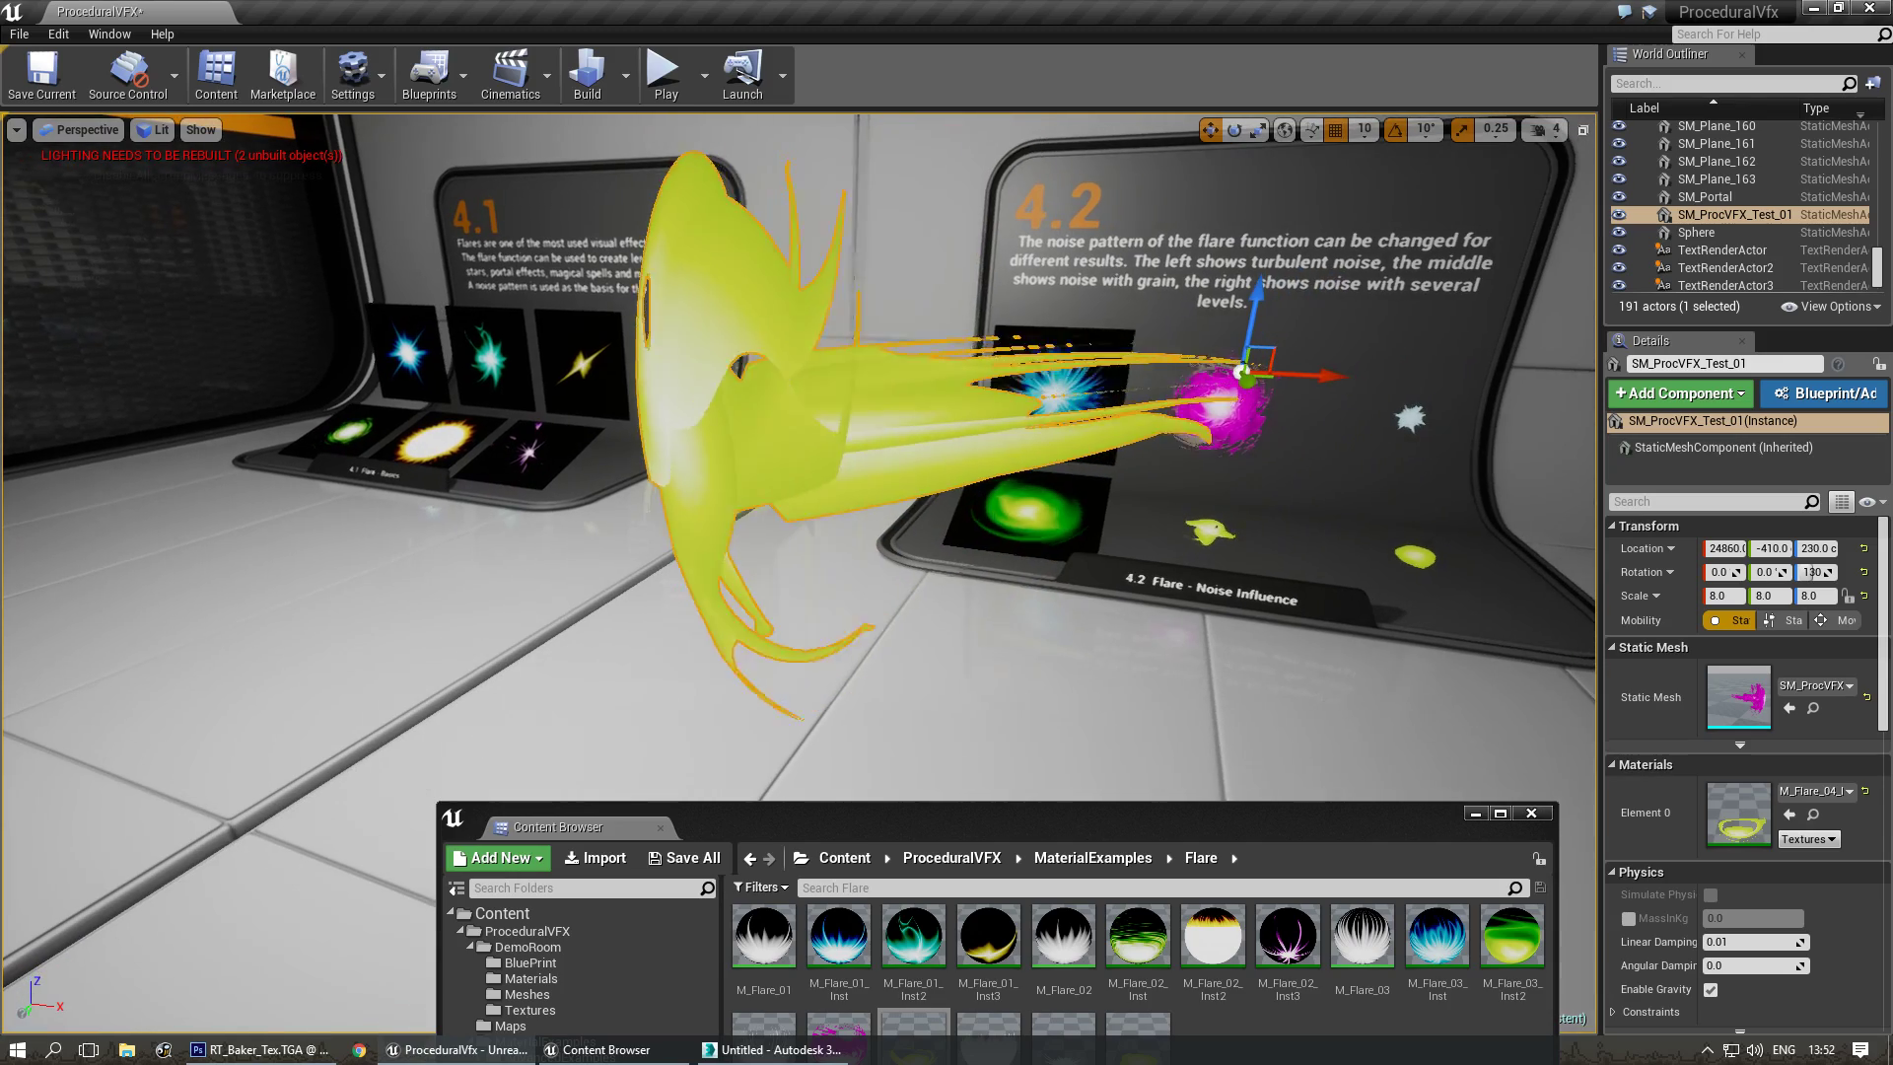
Apply the M_Flare_05 material to the raised flare mesh and view it from the front.
left_click_drag(1264, 817, 1230, 691)
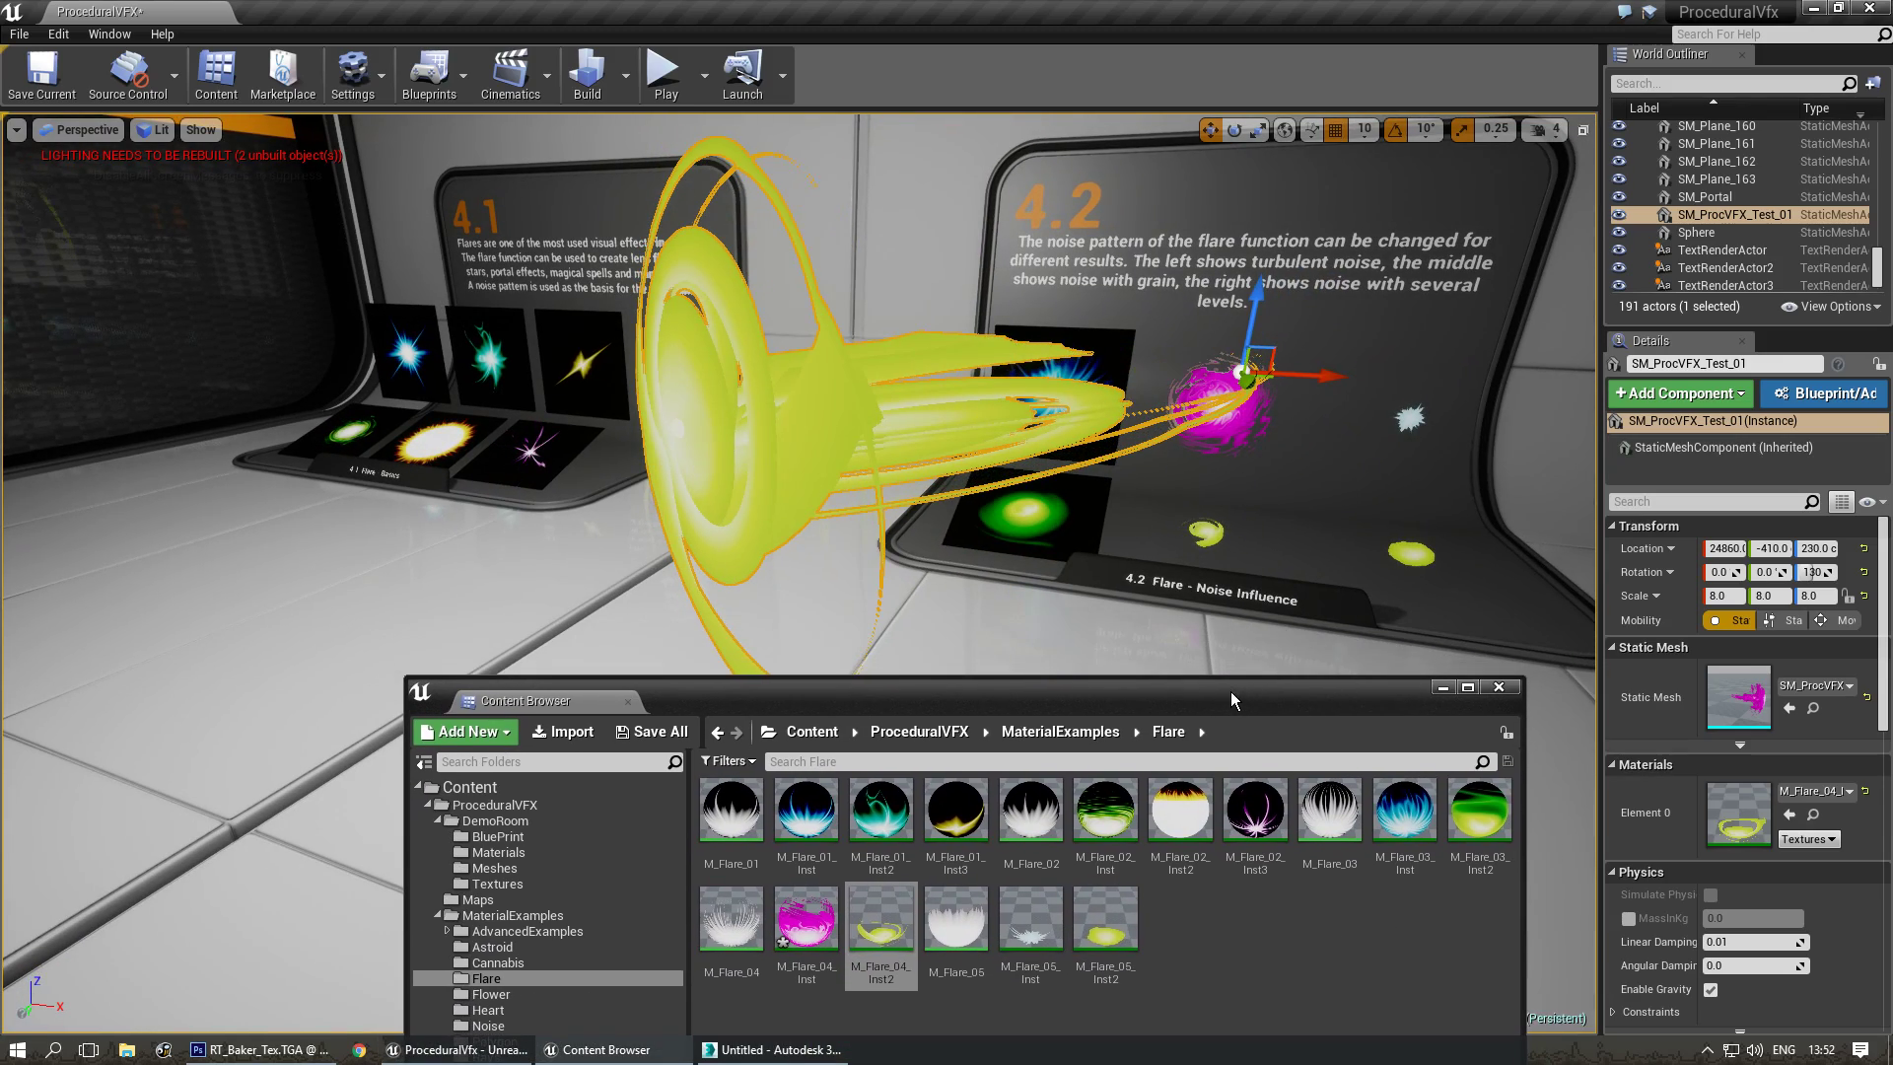
left_click(955, 922)
left_click_drag(953, 876, 727, 384)
mouse_move(726, 384)
right_mouse_down()
mouse_move(623, 402)
mouse_move(720, 399)
mouse_move(700, 399)
right_mouse_up()
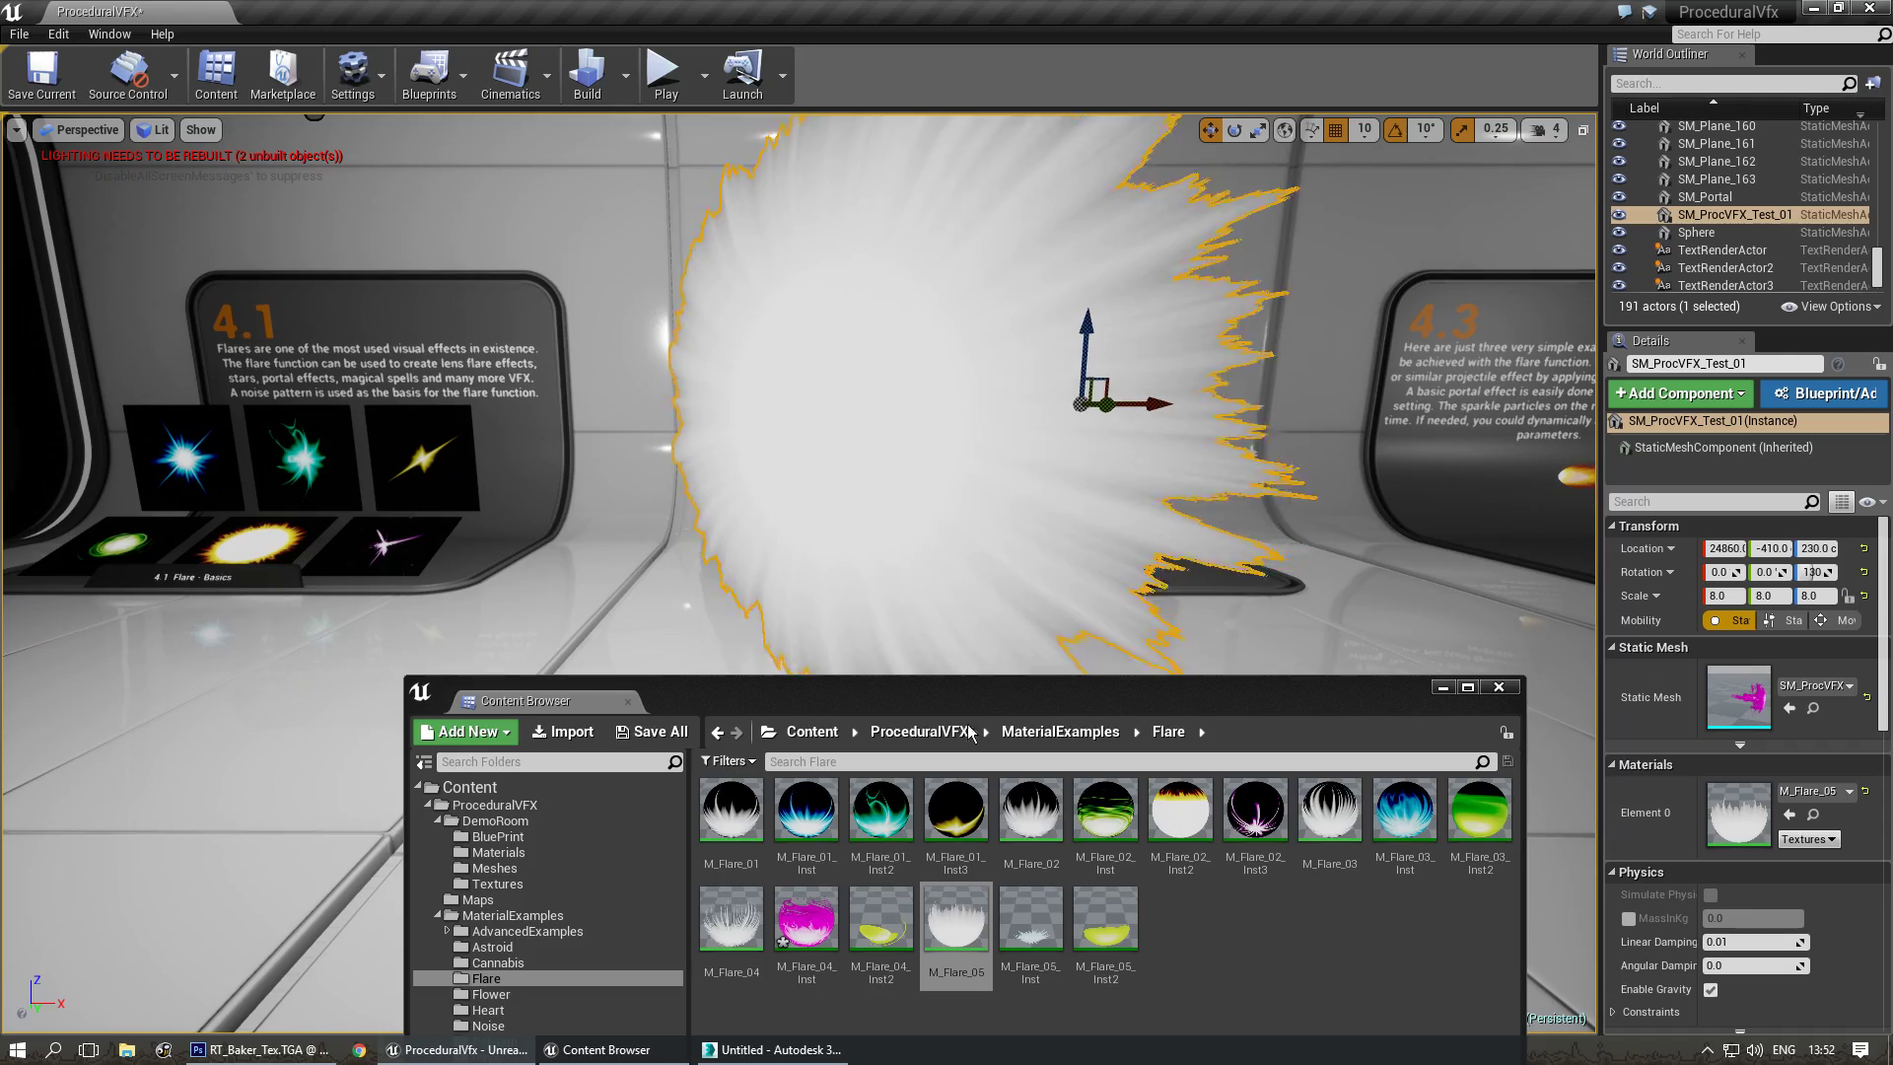
Apply the M_Flare_04 material to the flare mesh, then deselect it.
left_click_drag(731, 917, 1285, 472)
right_click_drag(1285, 472, 1347, 385)
key("Escape")
right_click_drag(1322, 287, 1292, 497)
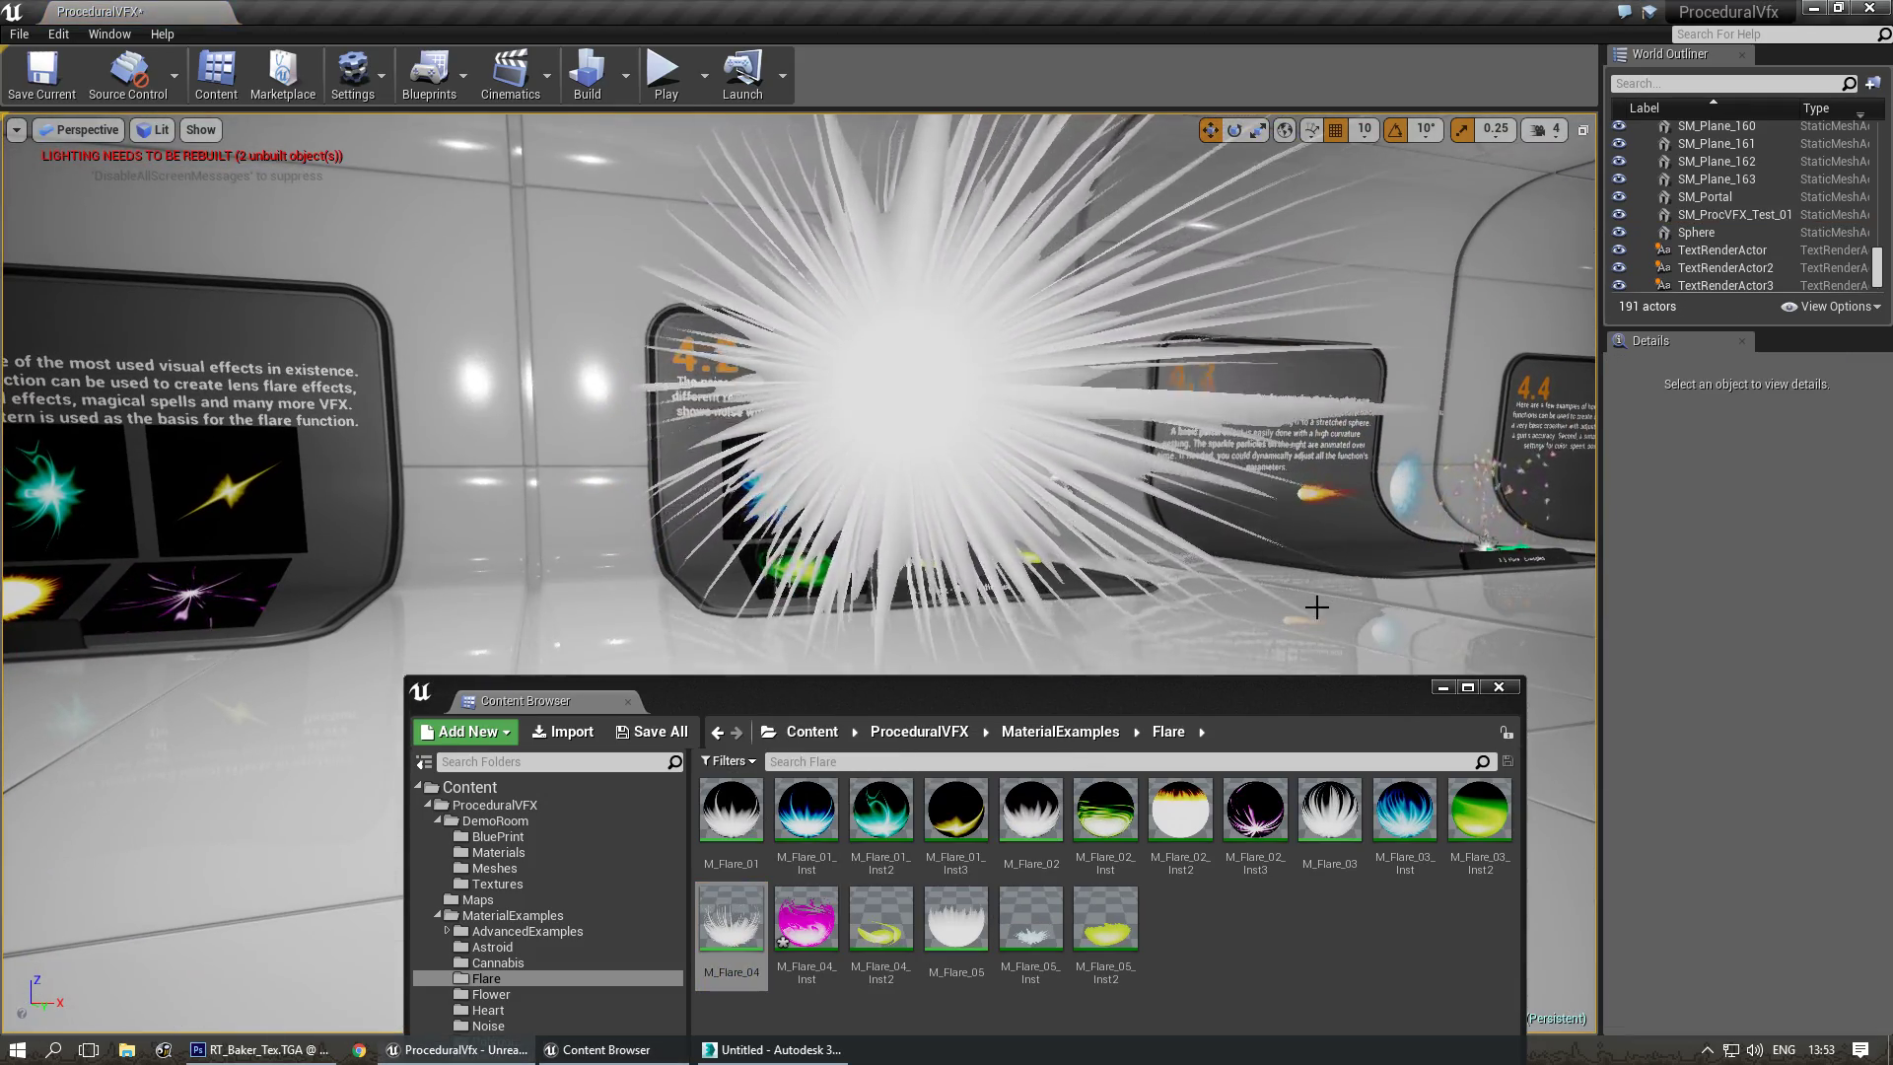
Close the Content Browser and examine the flare mesh, then the progress bars and radar at exhibit 4.6.
left_click_drag(1288, 682, 1136, 653)
left_click(1347, 657)
right_click_drag(1347, 657, 1183, 670)
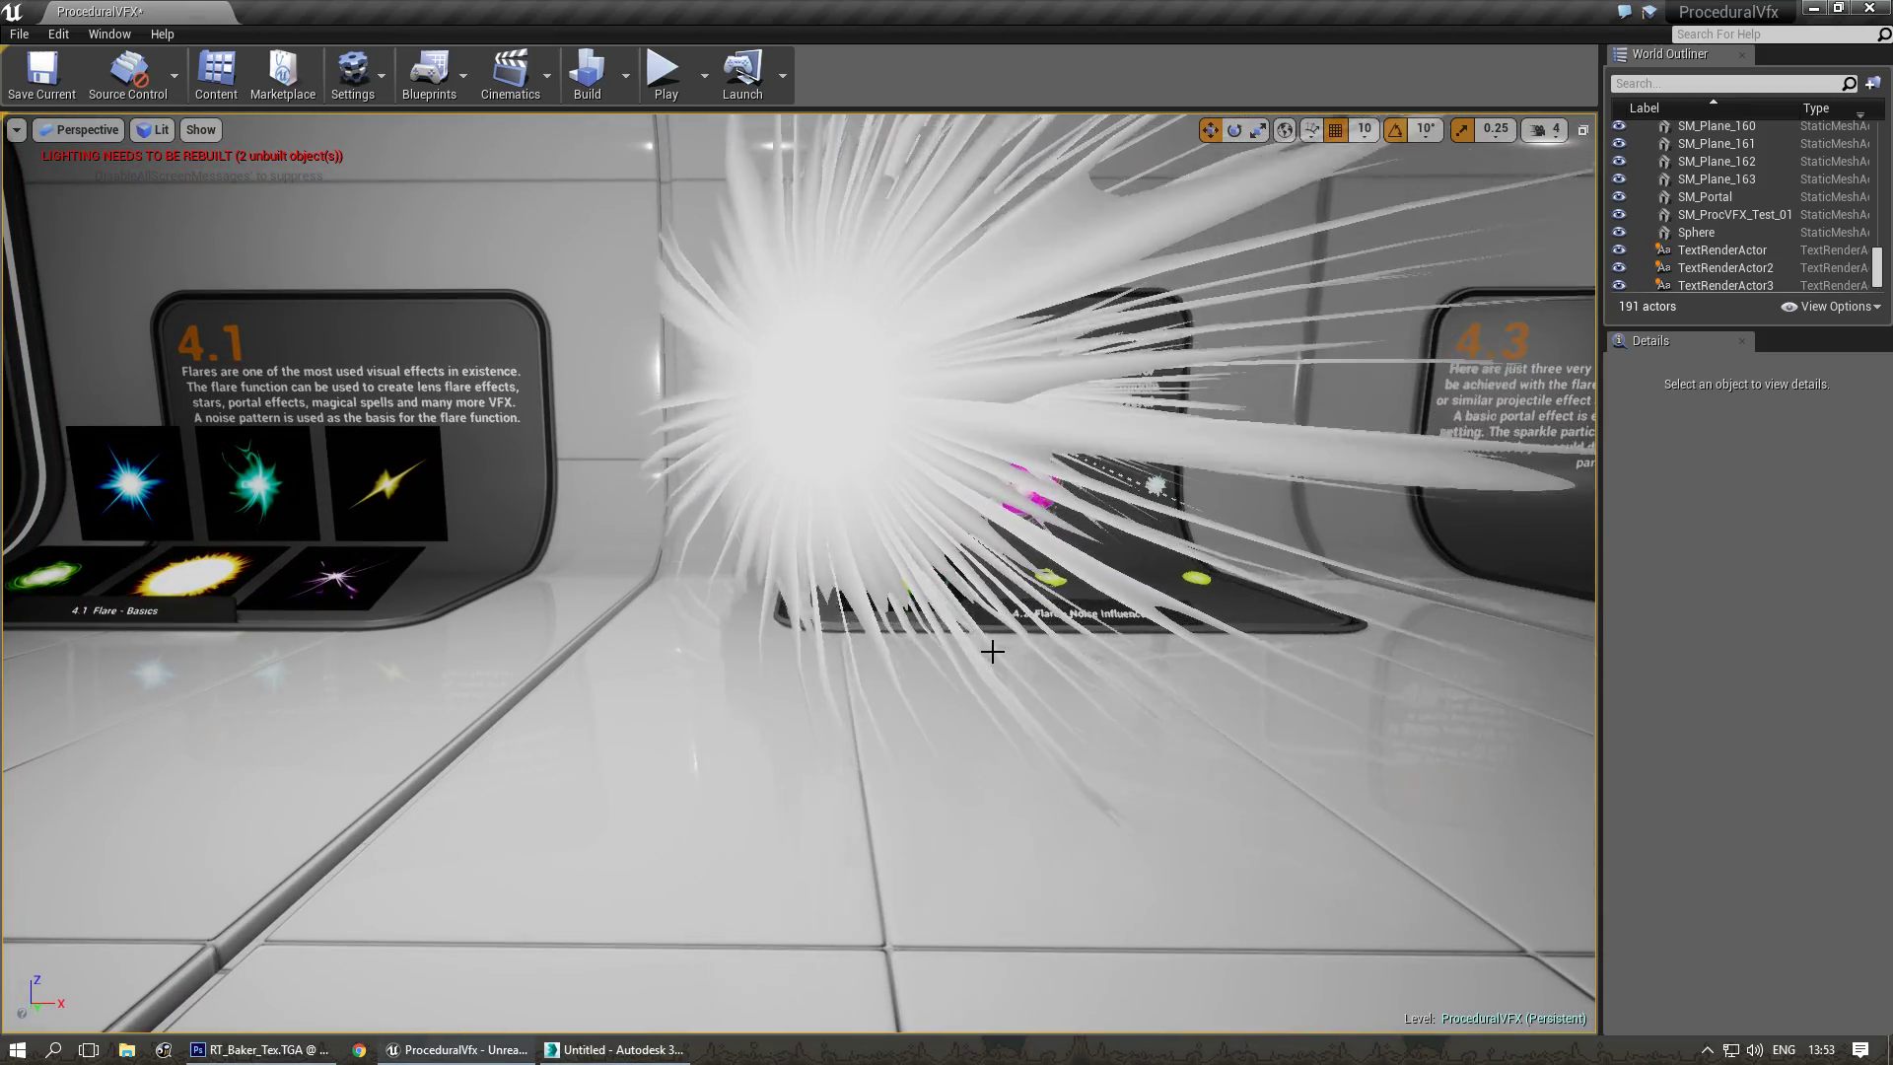
mouse_move(997, 615)
right_mouse_down()
mouse_move(1203, 621)
mouse_move(1089, 636)
mouse_move(1262, 633)
mouse_move(1070, 635)
mouse_move(1164, 633)
right_mouse_up()
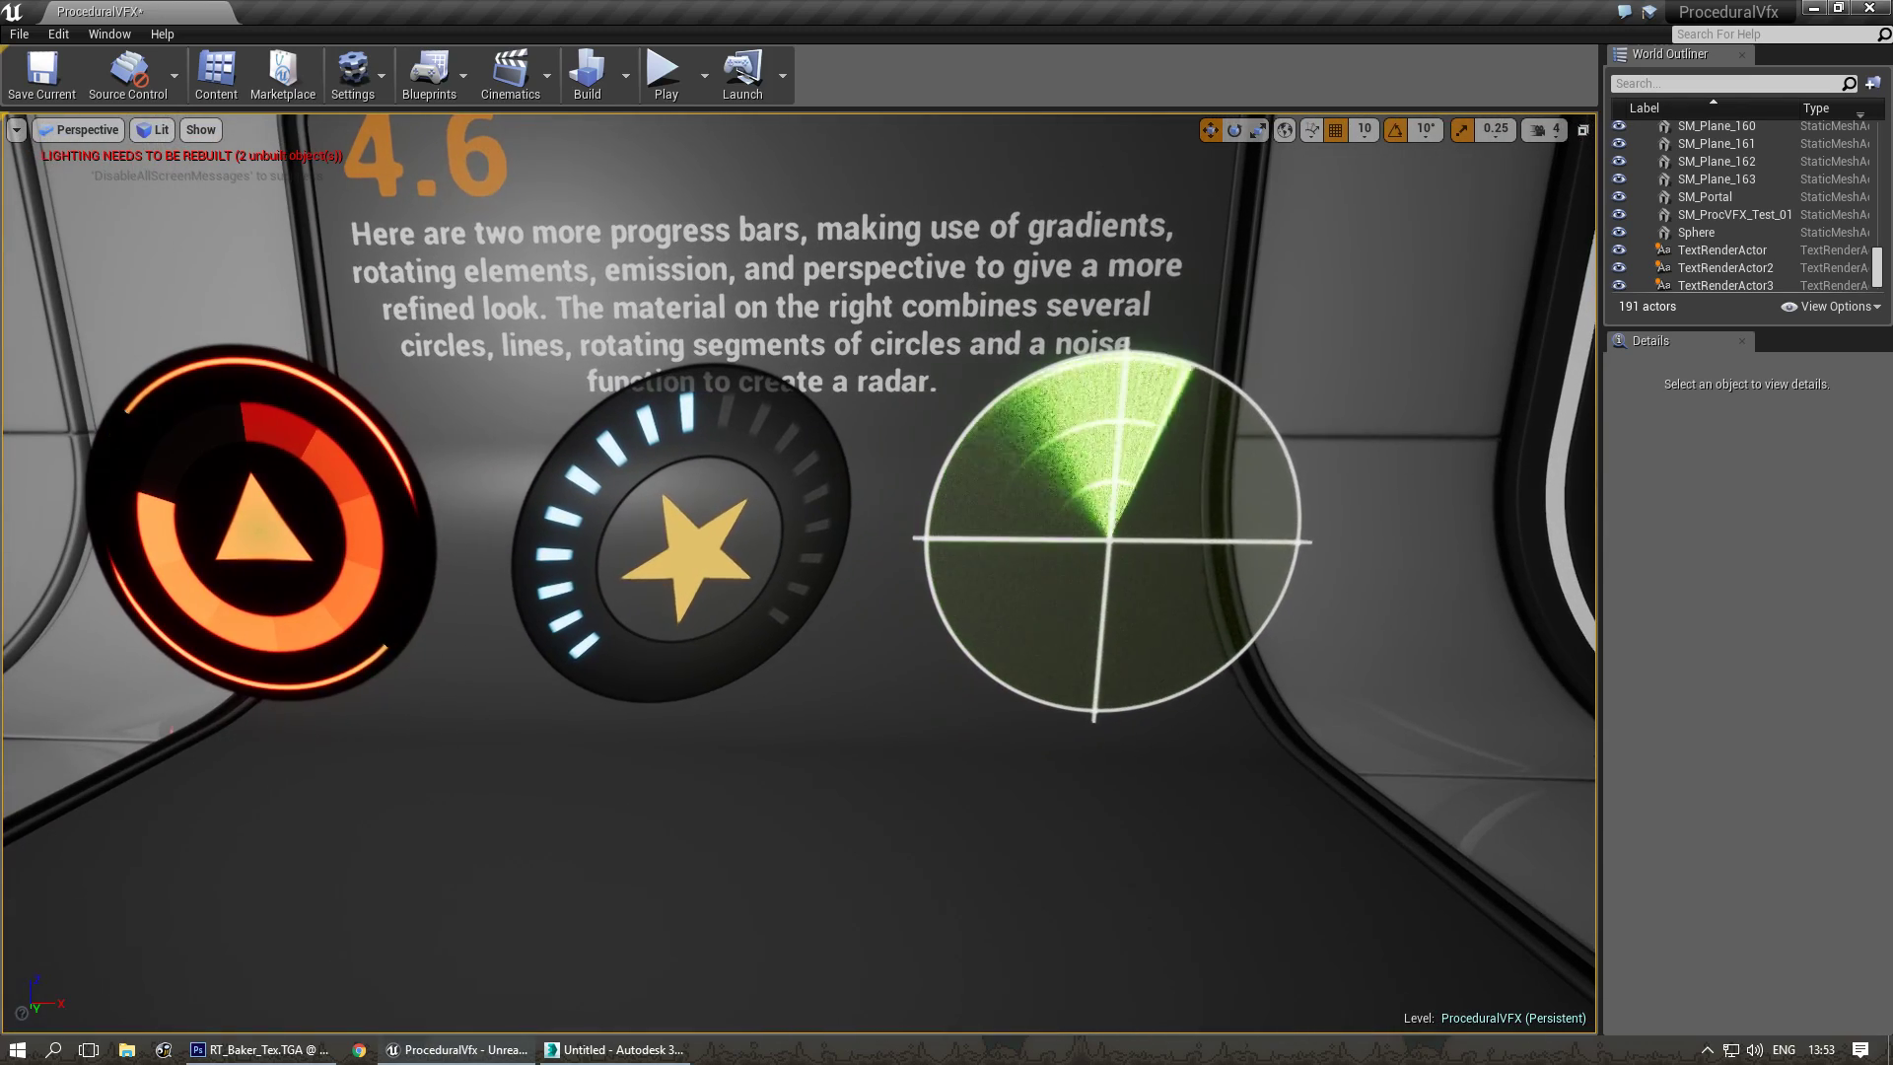